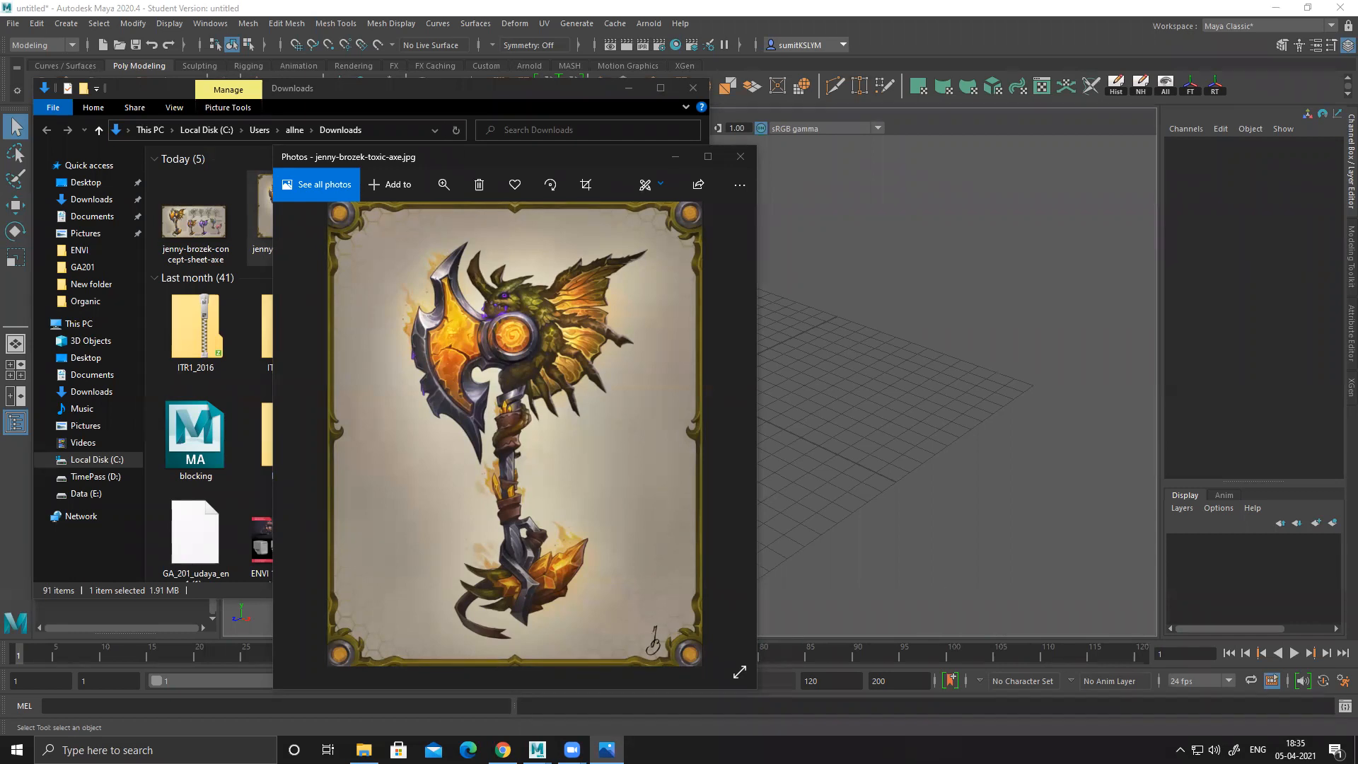
Step: Copy the Downloads folder's path from File Explorer and minimize that window
left_click(292, 106)
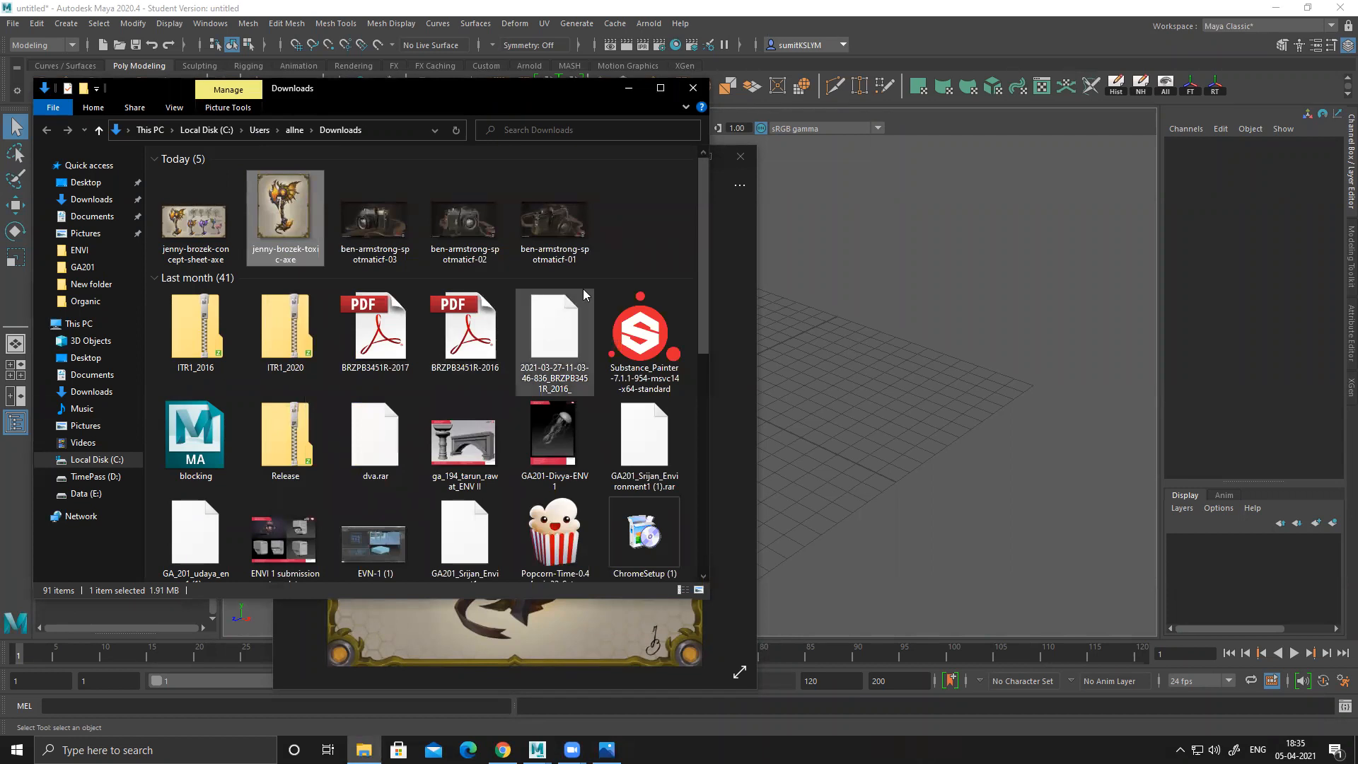
left_click(388, 130)
key("ctrl+c")
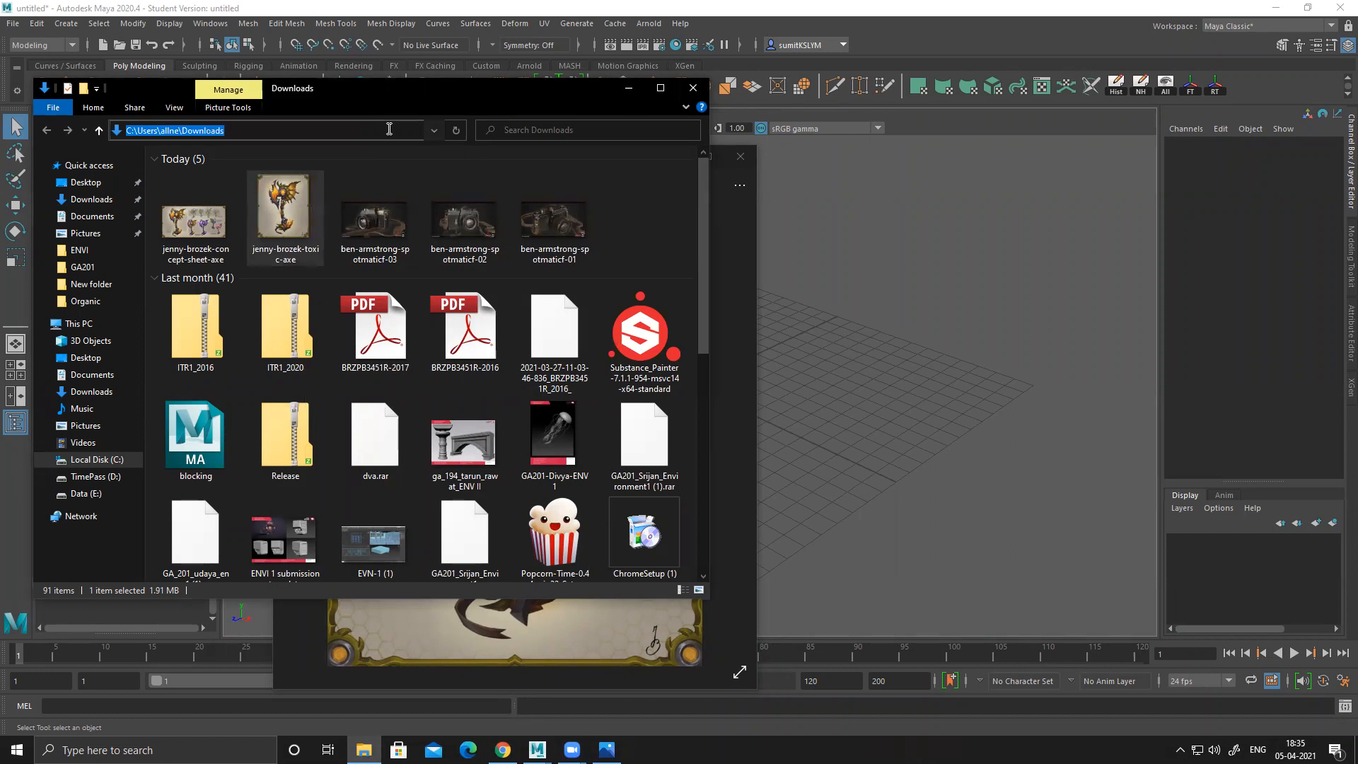
left_click(628, 86)
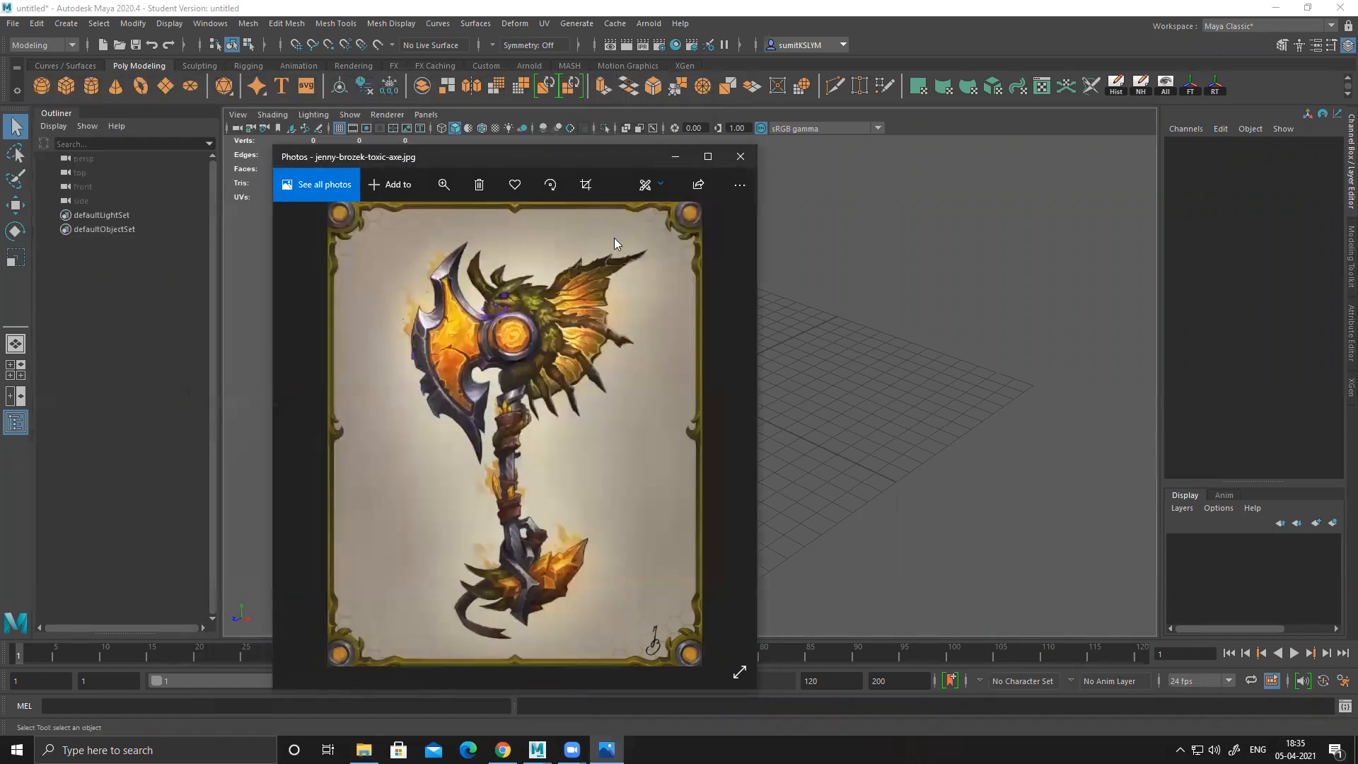
Step: Move the axe reference photo window out of the way, off the main screen, and return to the empty Maya scene
left_click_drag(609, 149, 560, 180)
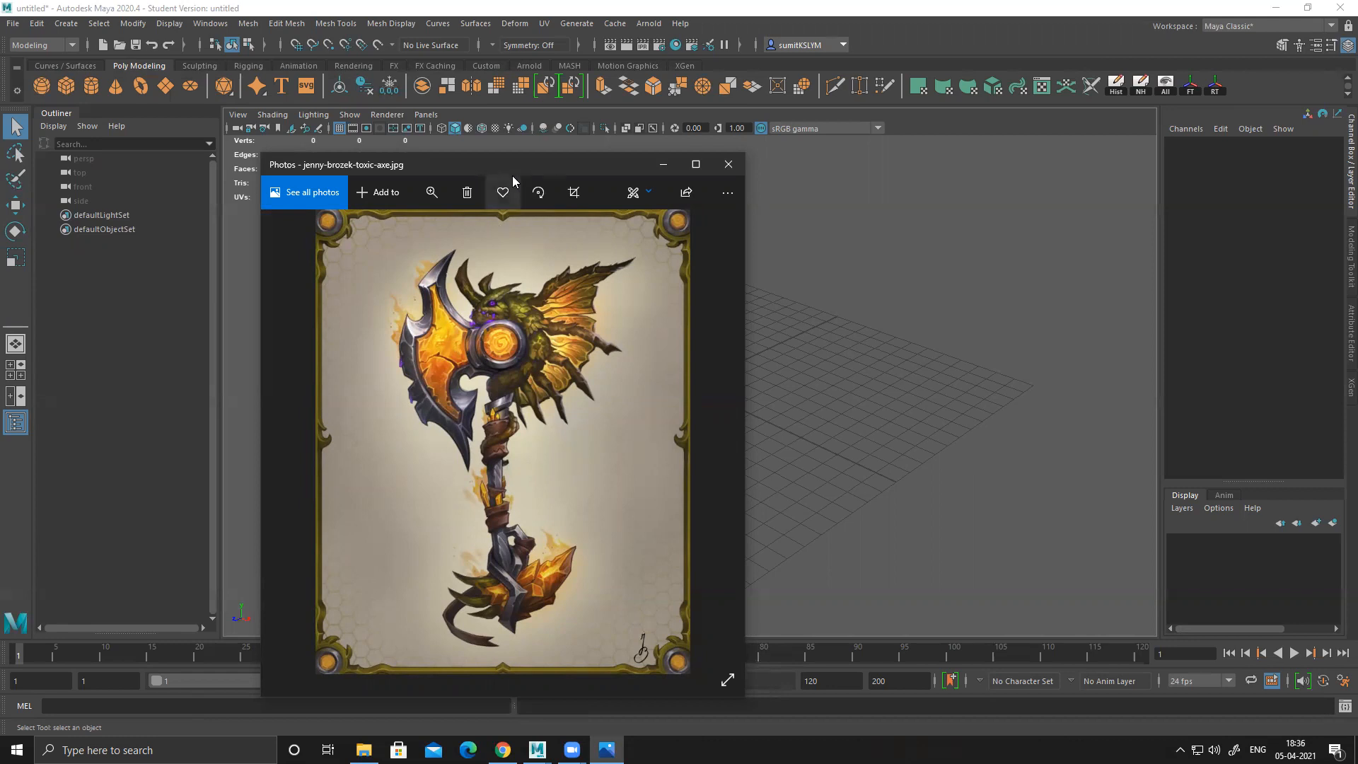
left_click_drag(493, 166, 0, 233)
left_click(634, 343)
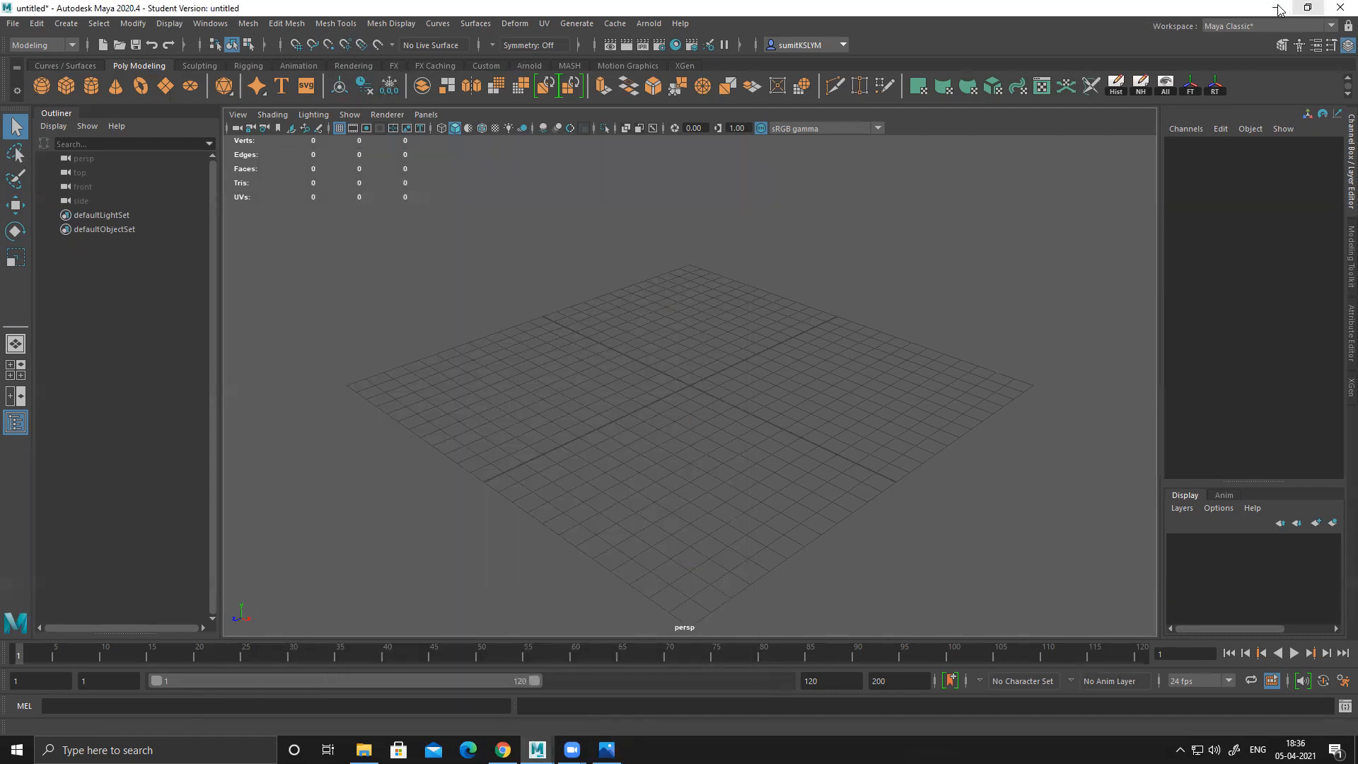
Step: Launch Carnac from the desktop and switch back to the untitled Maya scene
key("super+d")
double_click(133, 240)
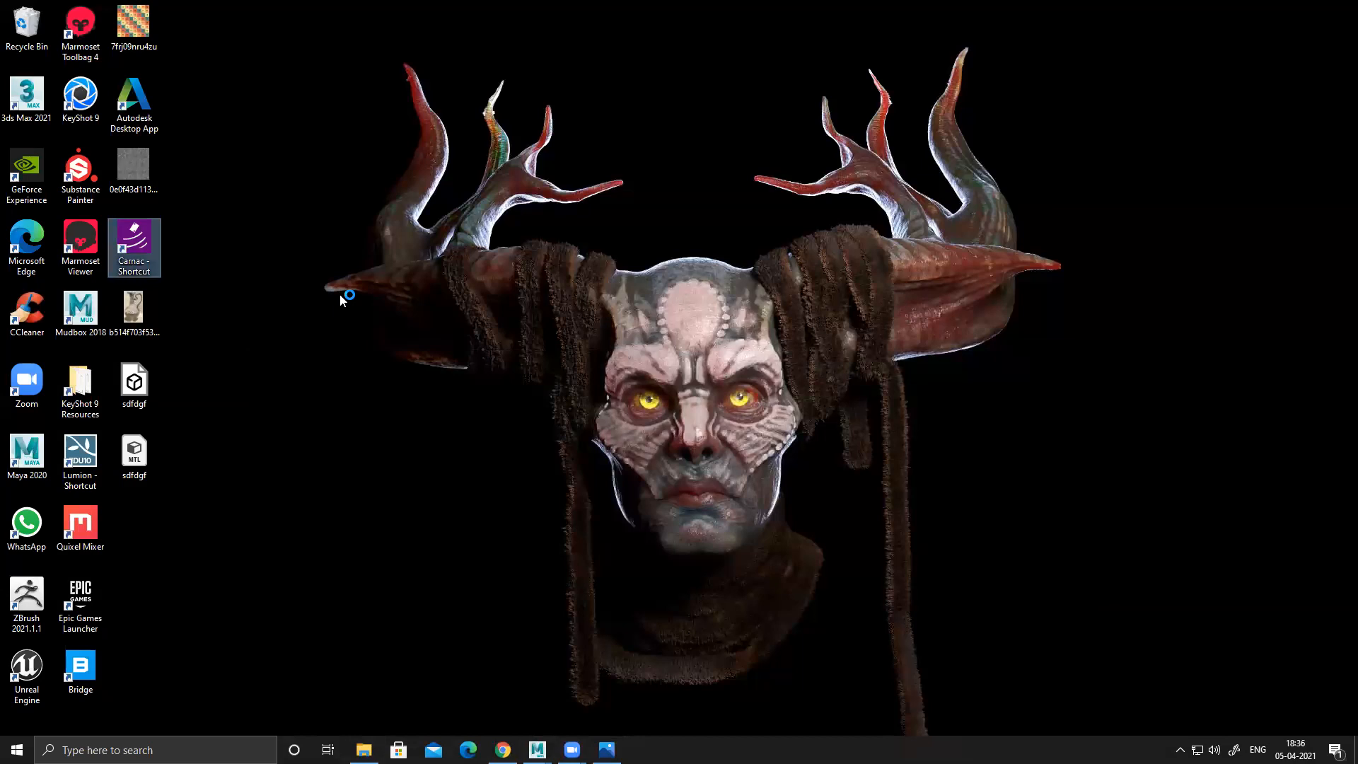
left_click(317, 350)
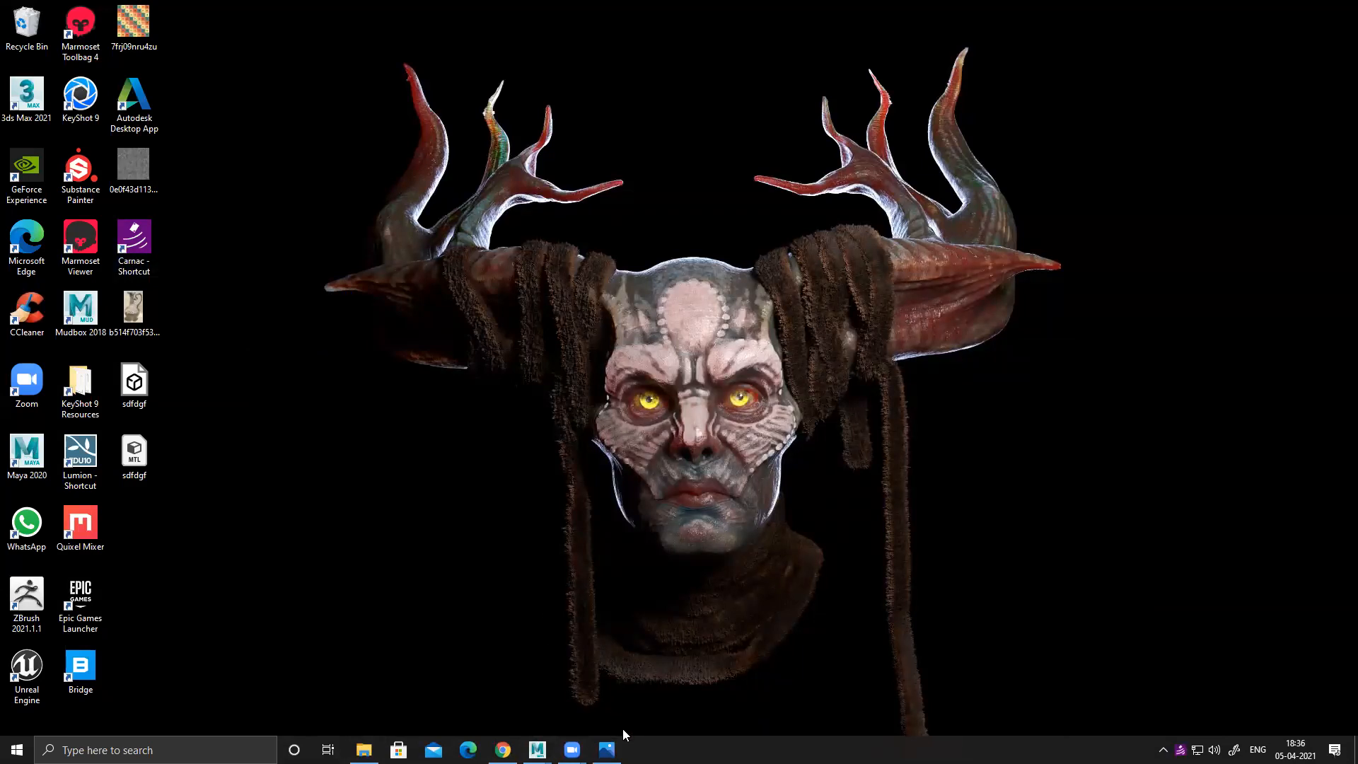
mouse_move(537, 749)
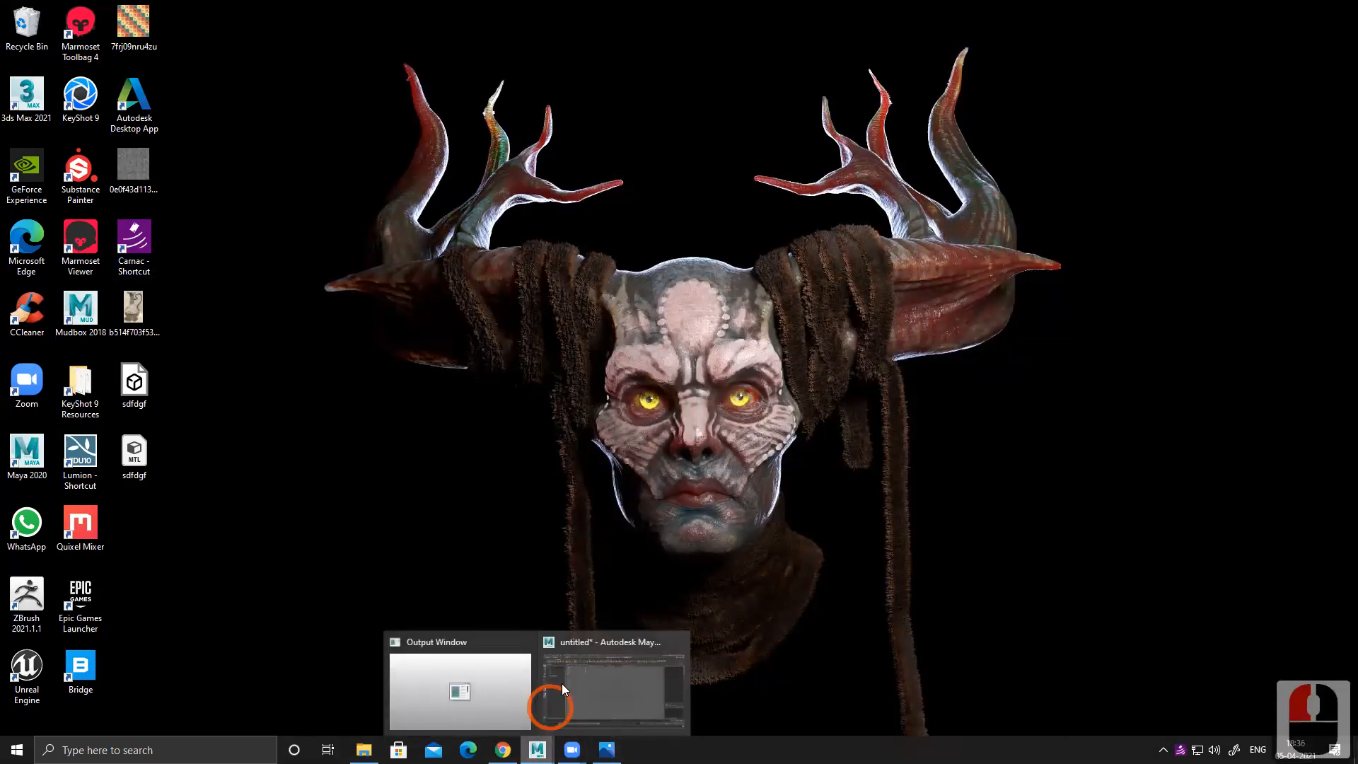
left_click(628, 683)
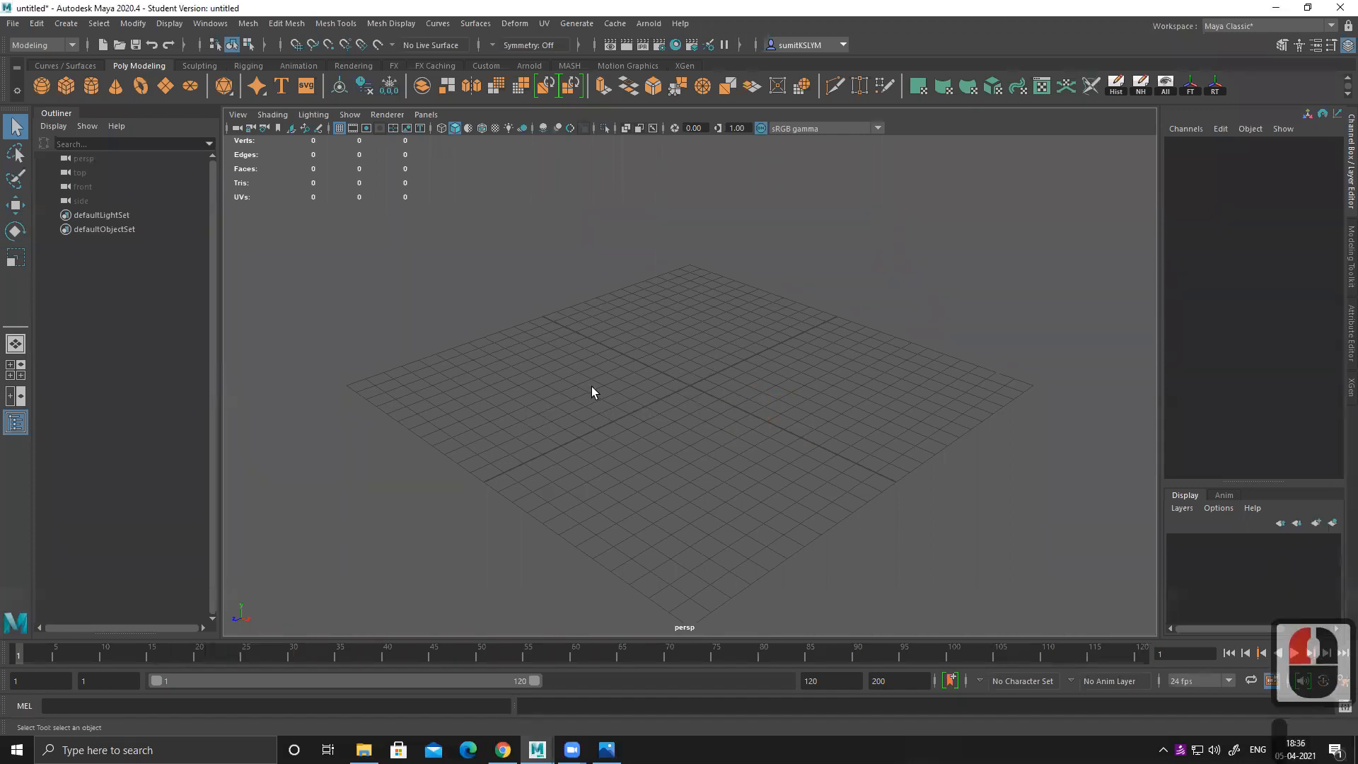
Step: Maximize the side view, start importing an image plane into it, and browse to the Downloads folder using the copied path
key("space")
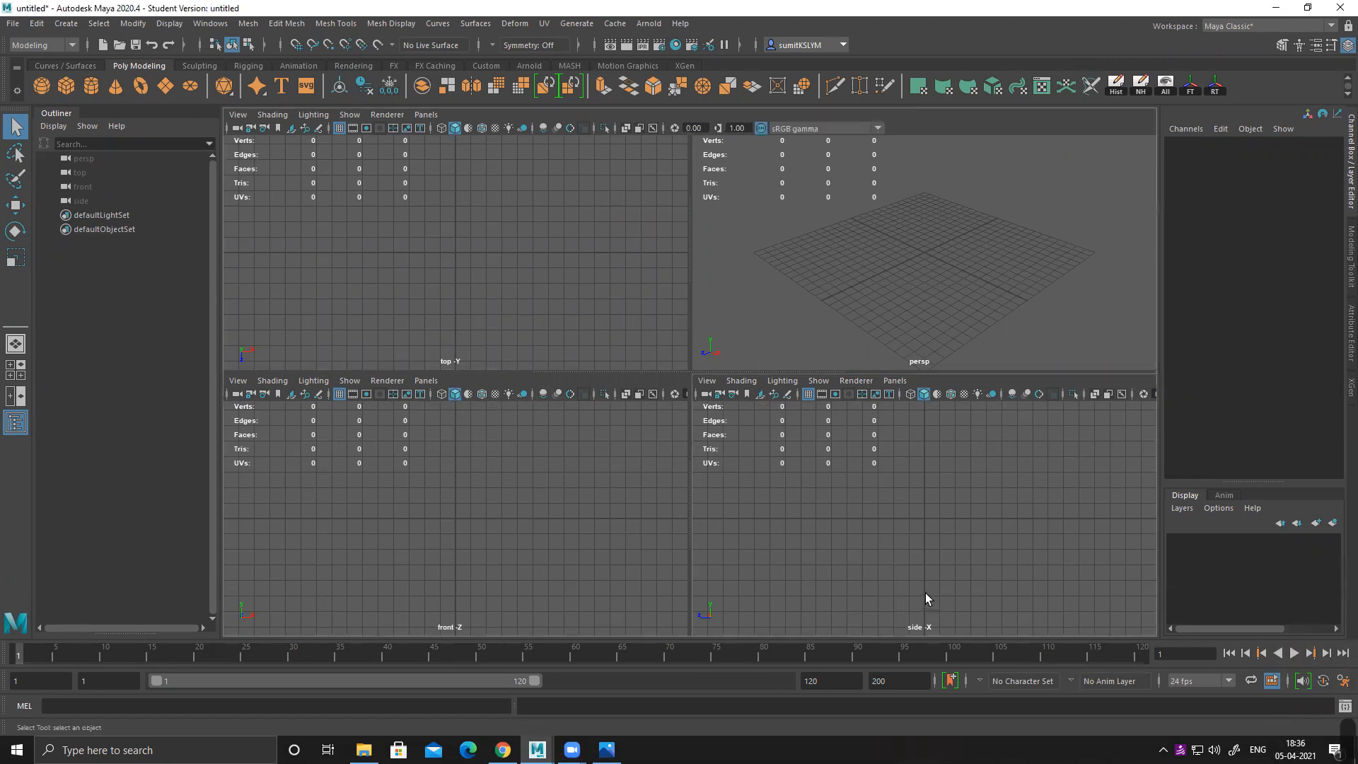
key("space")
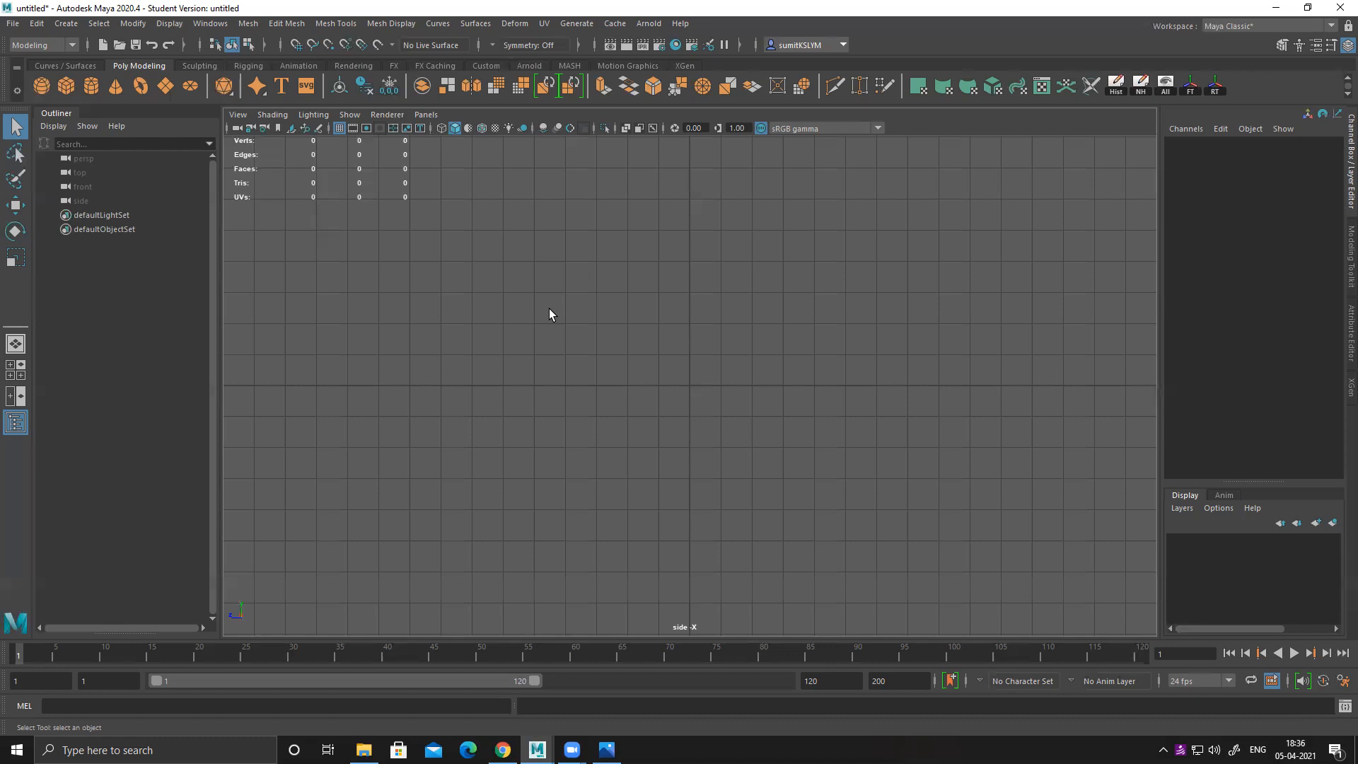
left_click(238, 114)
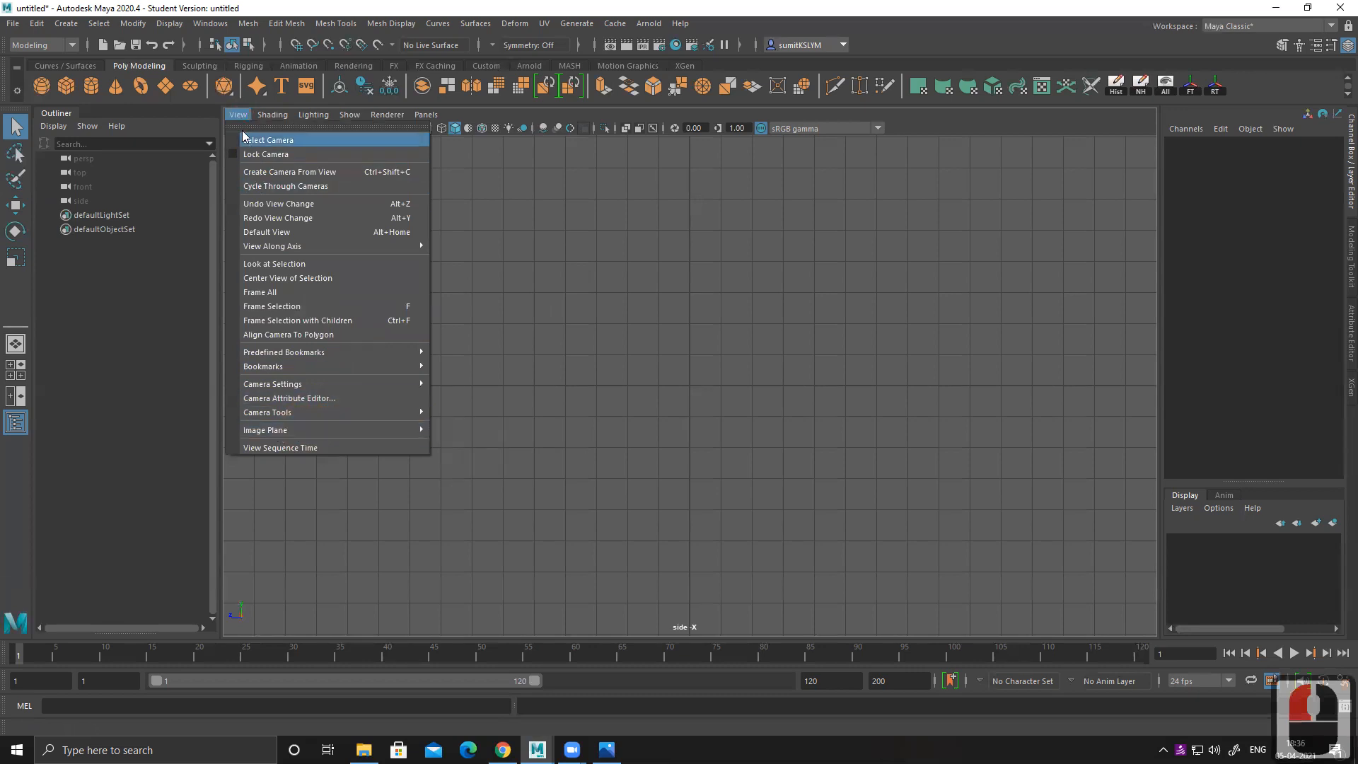
mouse_move(403, 433)
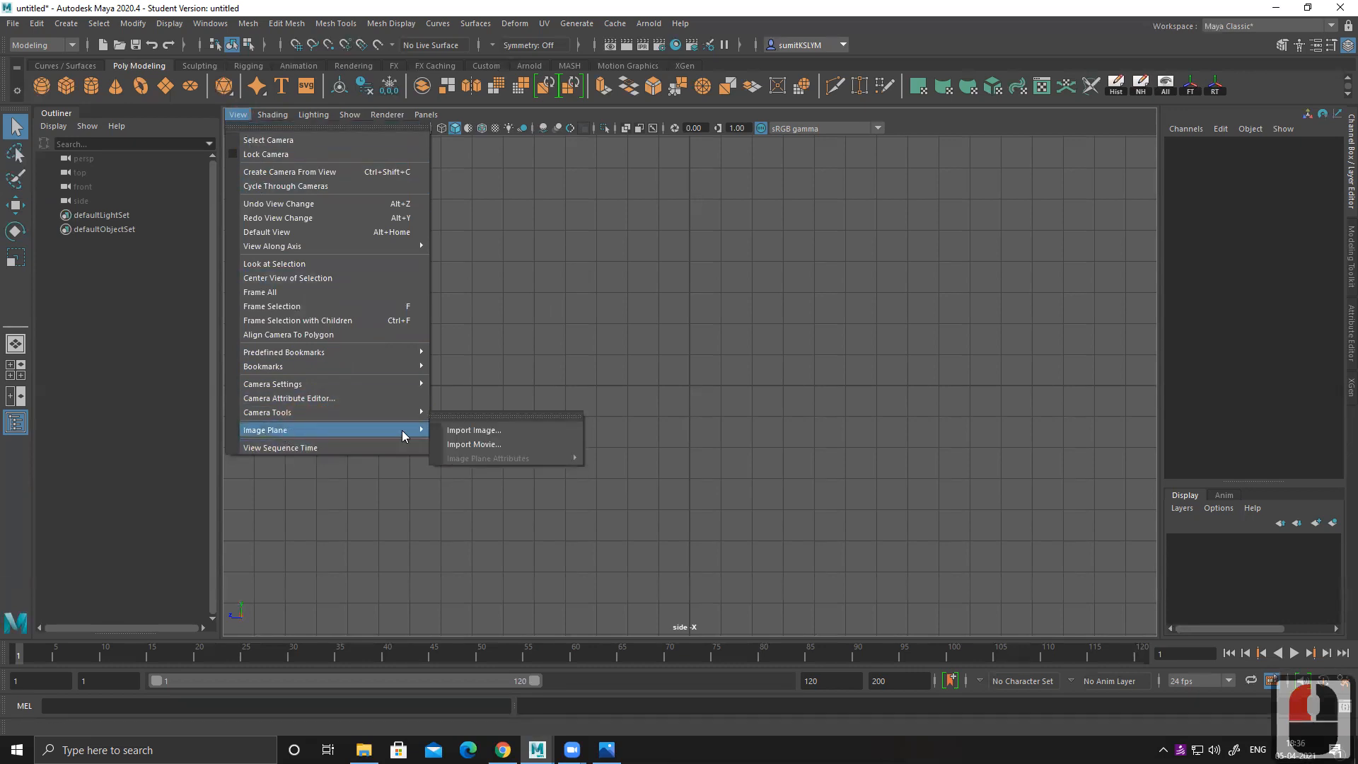
left_click(487, 429)
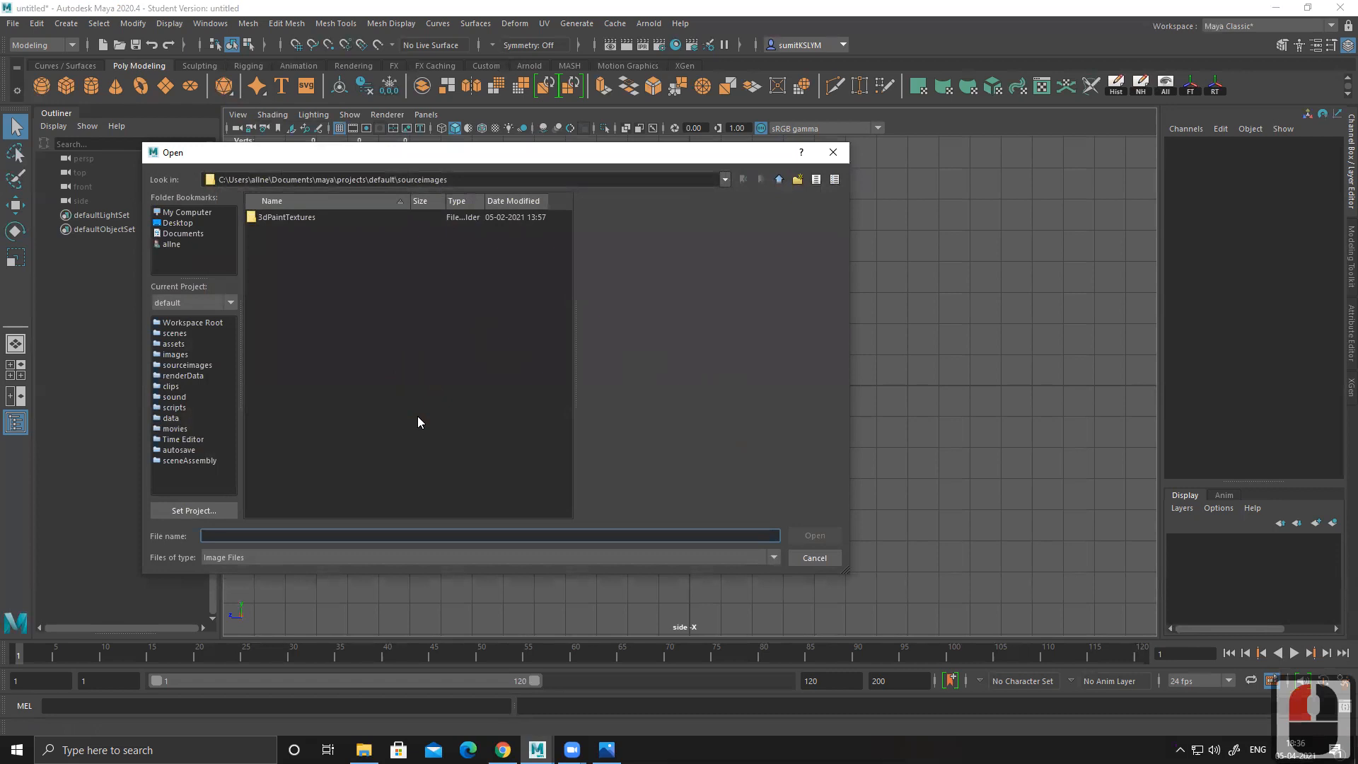
key("ctrl+v")
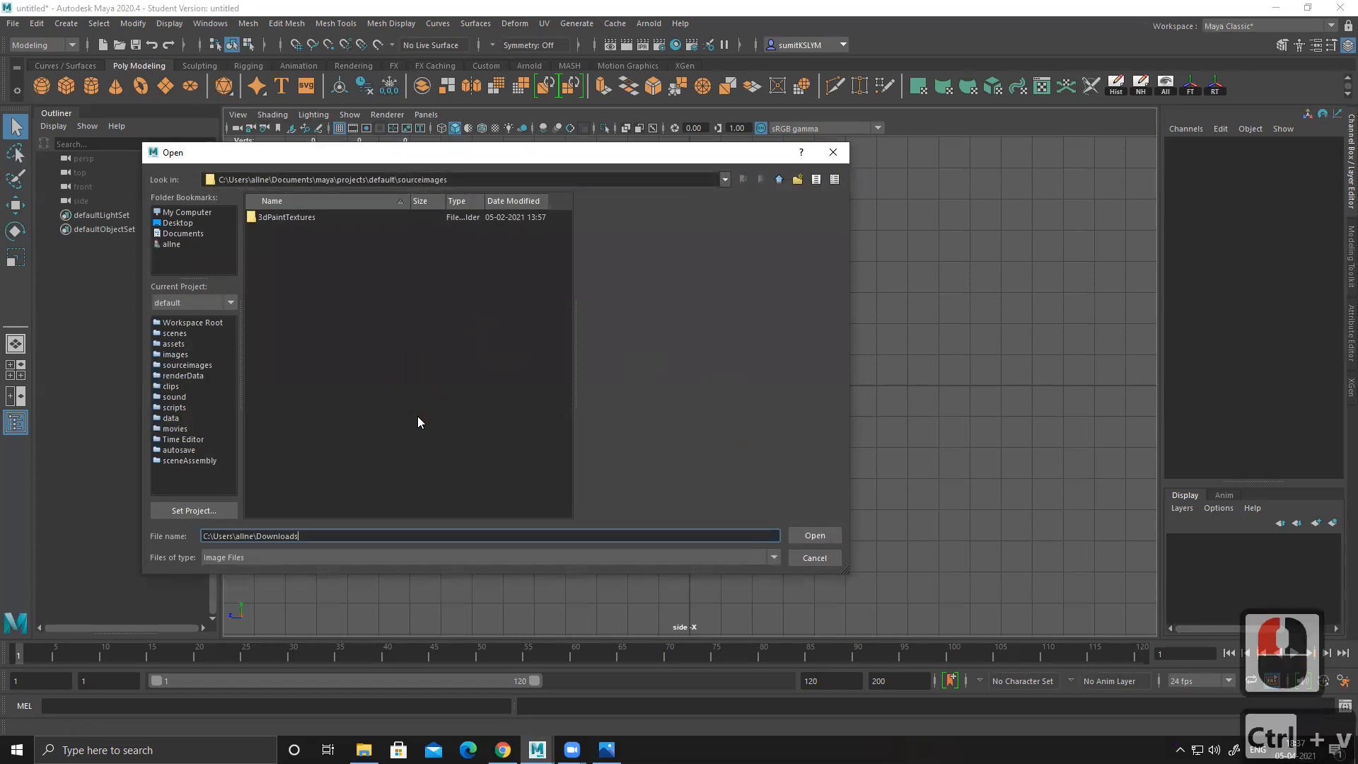
key("Return")
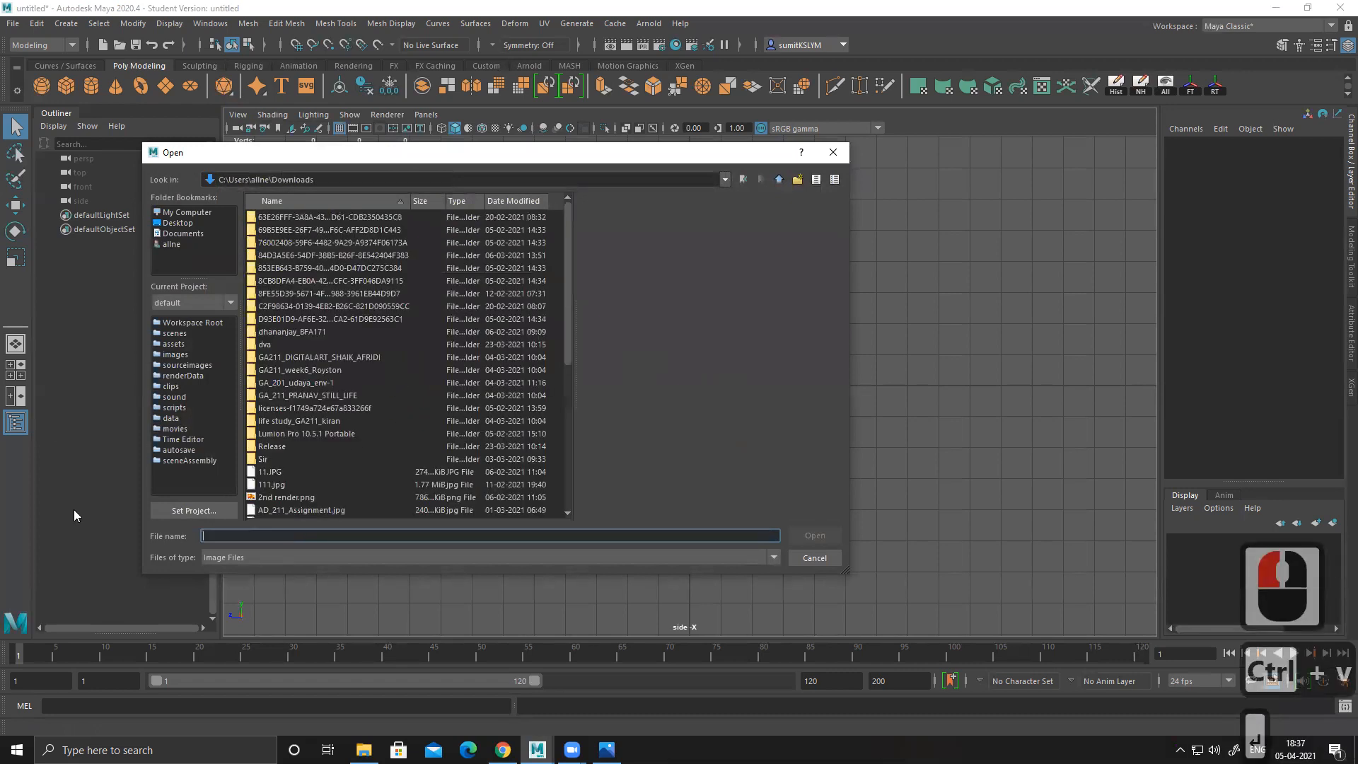
Step: Copy the toxic-axe JPG's full path in File Explorer and import that file as the side view's image plane
left_click(364, 749)
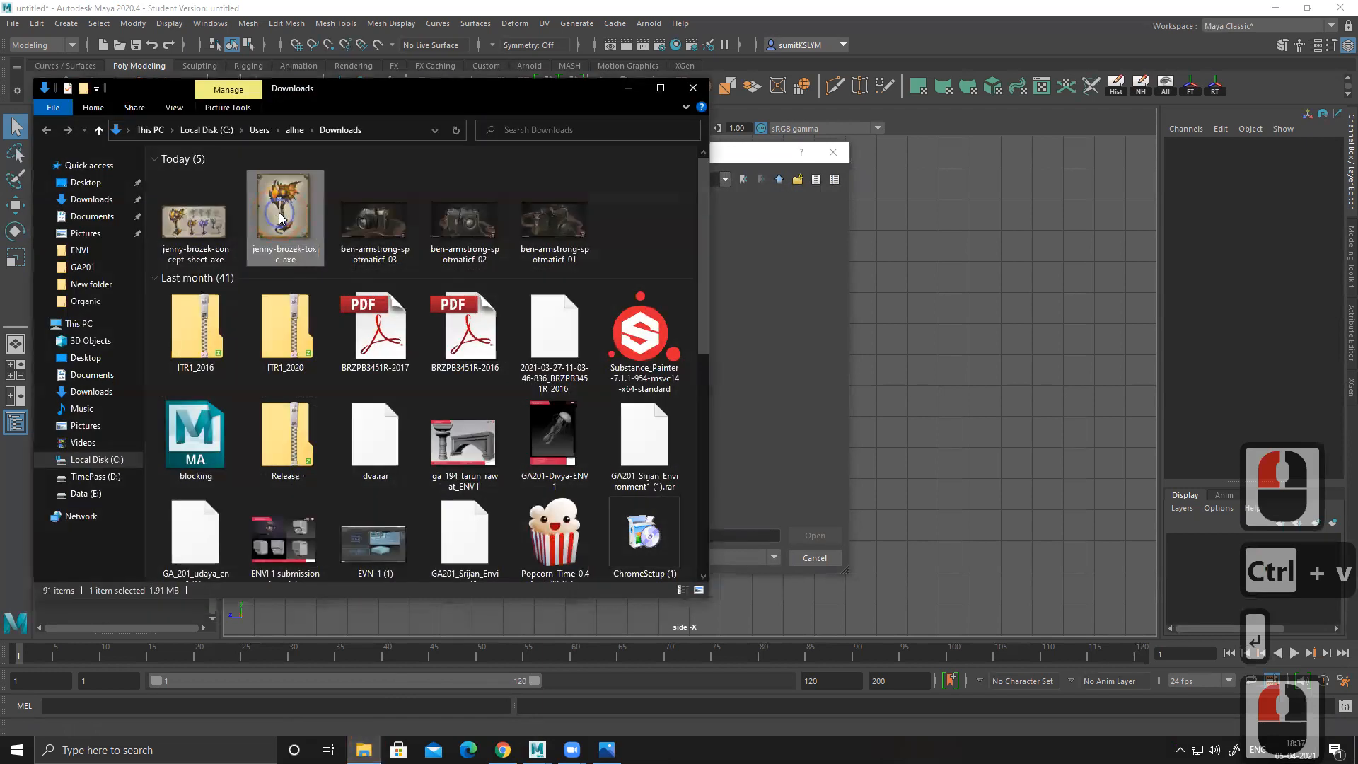
right_click(280, 214, "shift")
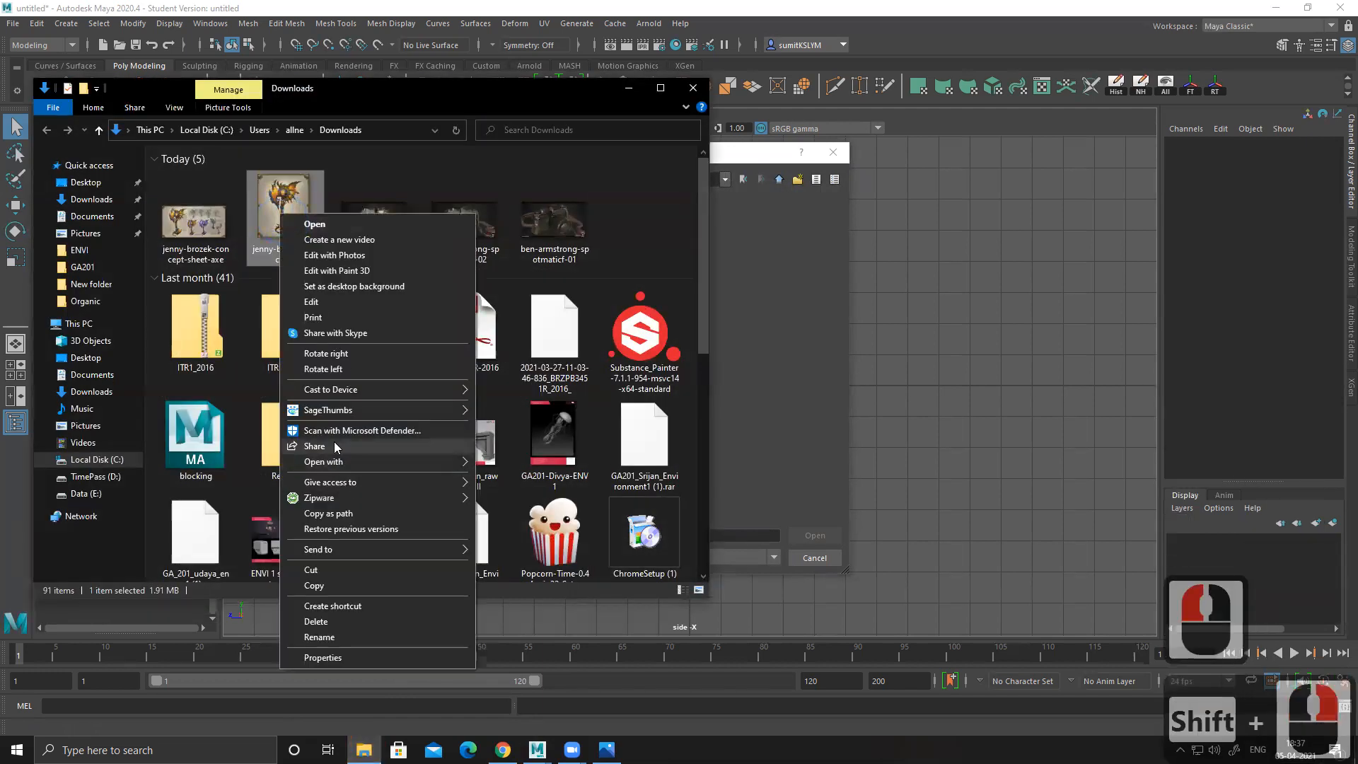
left_click(333, 512)
left_click(757, 290)
left_click(280, 536)
type("\"C:\\Users\\allne\\Downloads\\jenny-brozek-toxic-axe.jpg\"")
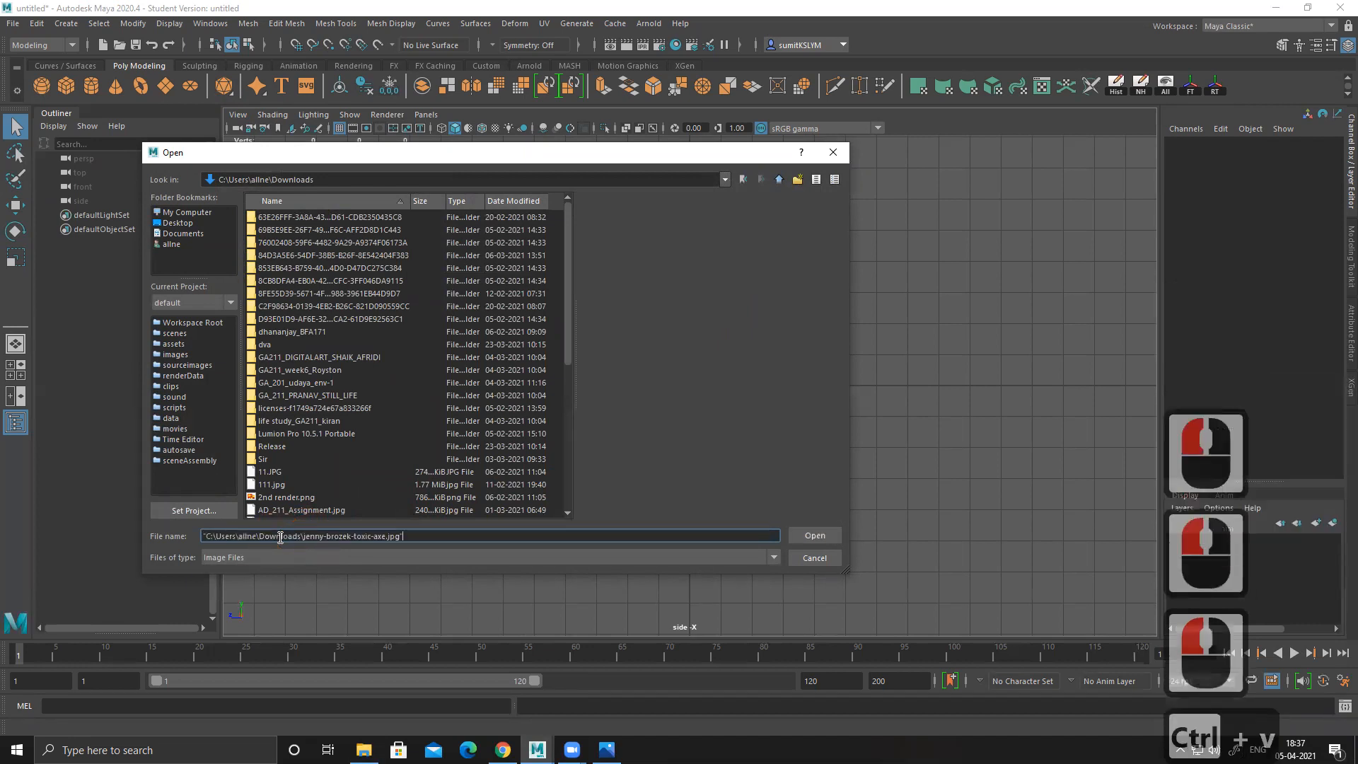
key("Return")
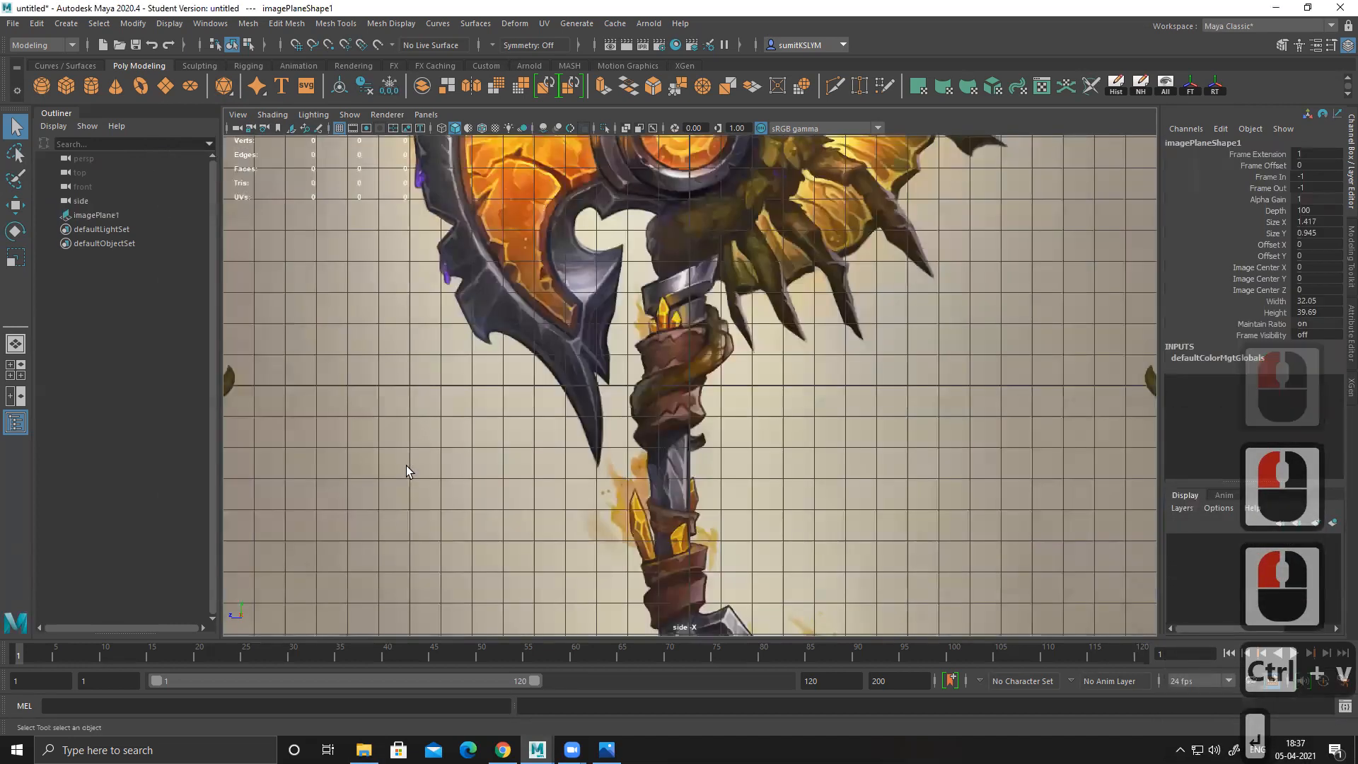
Step: Examine the imported axe reference in the side view, from the whole picture to a closer look at the axe head
right_click_drag(554, 362, 384, 309, "alt")
mouse_move(595, 433)
right_mouse_down("alt")
mouse_move(571, 410)
mouse_move(602, 427)
right_mouse_up("alt")
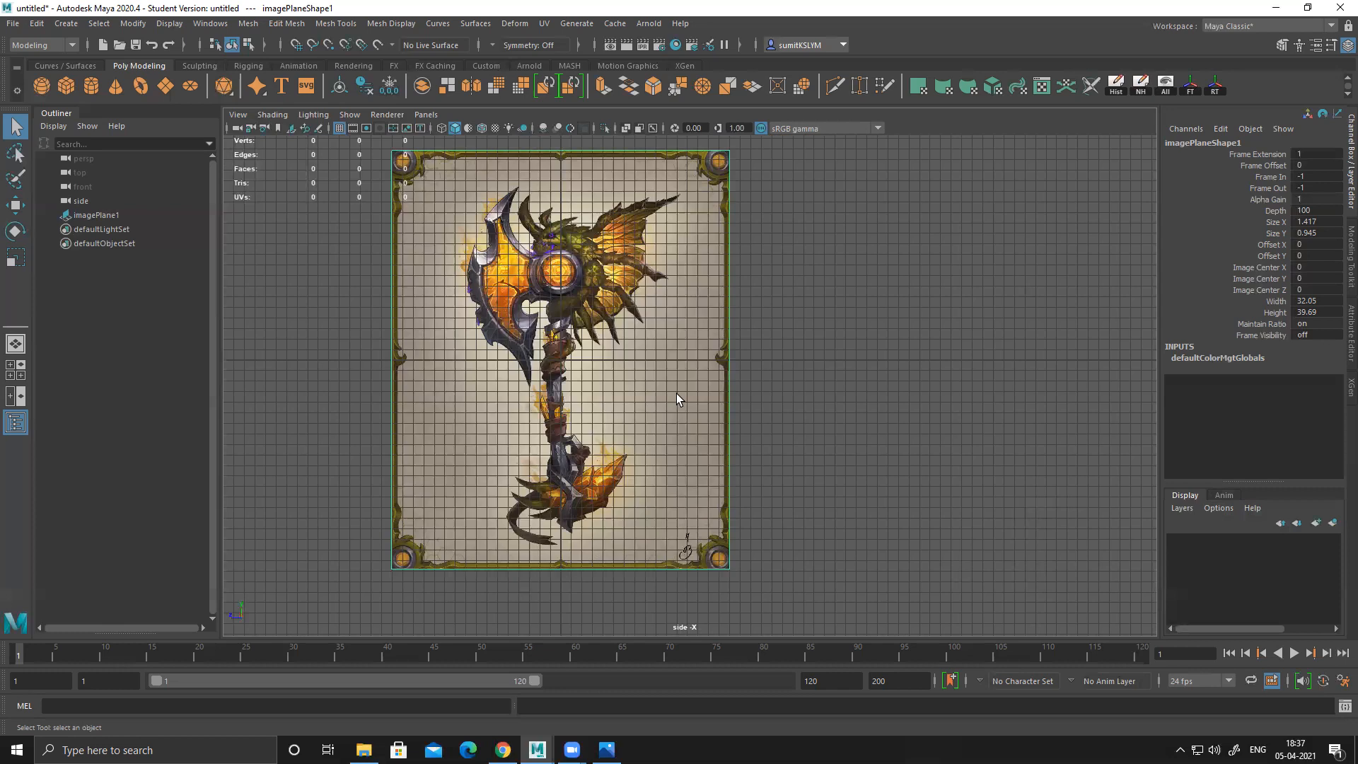
middle_click_drag(601, 302, 593, 325, "alt")
right_click_drag(569, 378, 617, 406, "alt")
middle_click_drag(480, 308, 525, 383, "alt")
right_click_drag(544, 368, 592, 389, "alt")
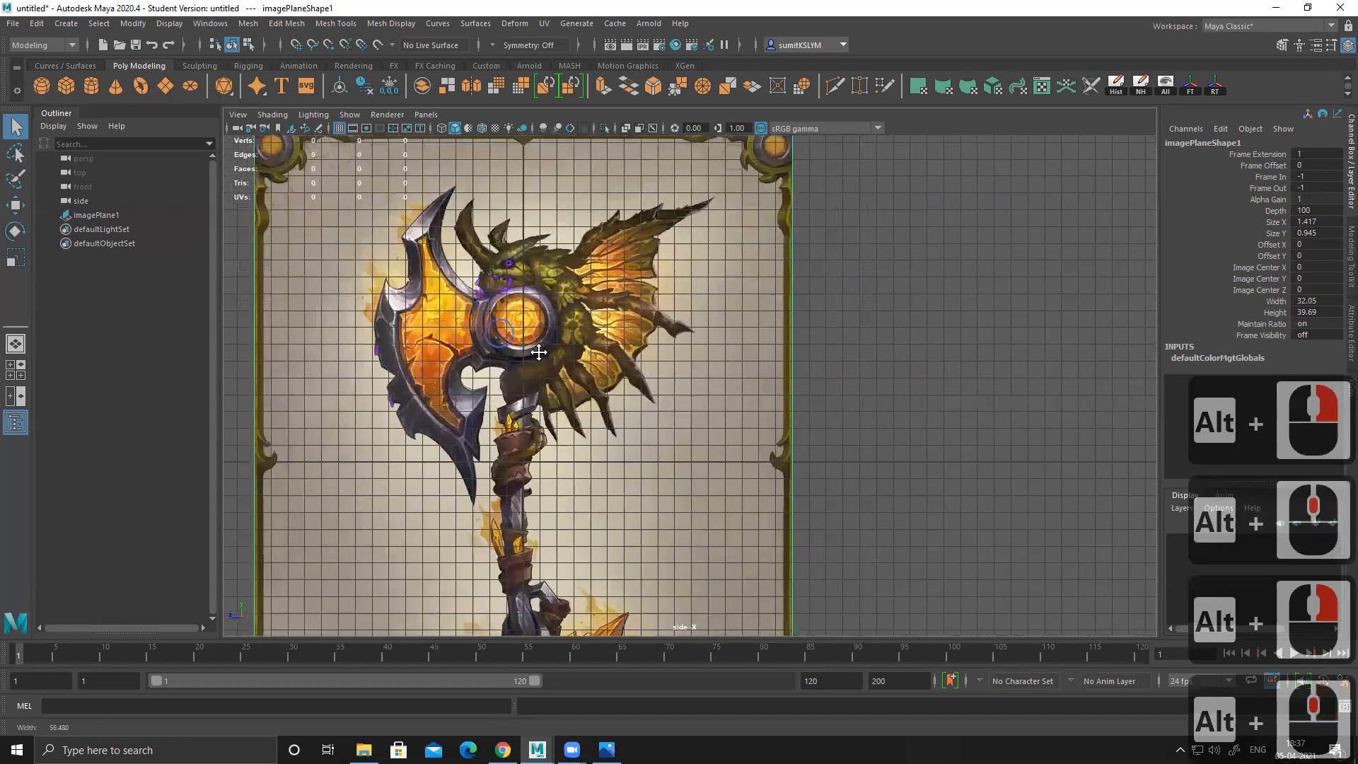
middle_click_drag(527, 345, 583, 365, "alt")
right_click_drag(545, 353, 588, 375, "alt")
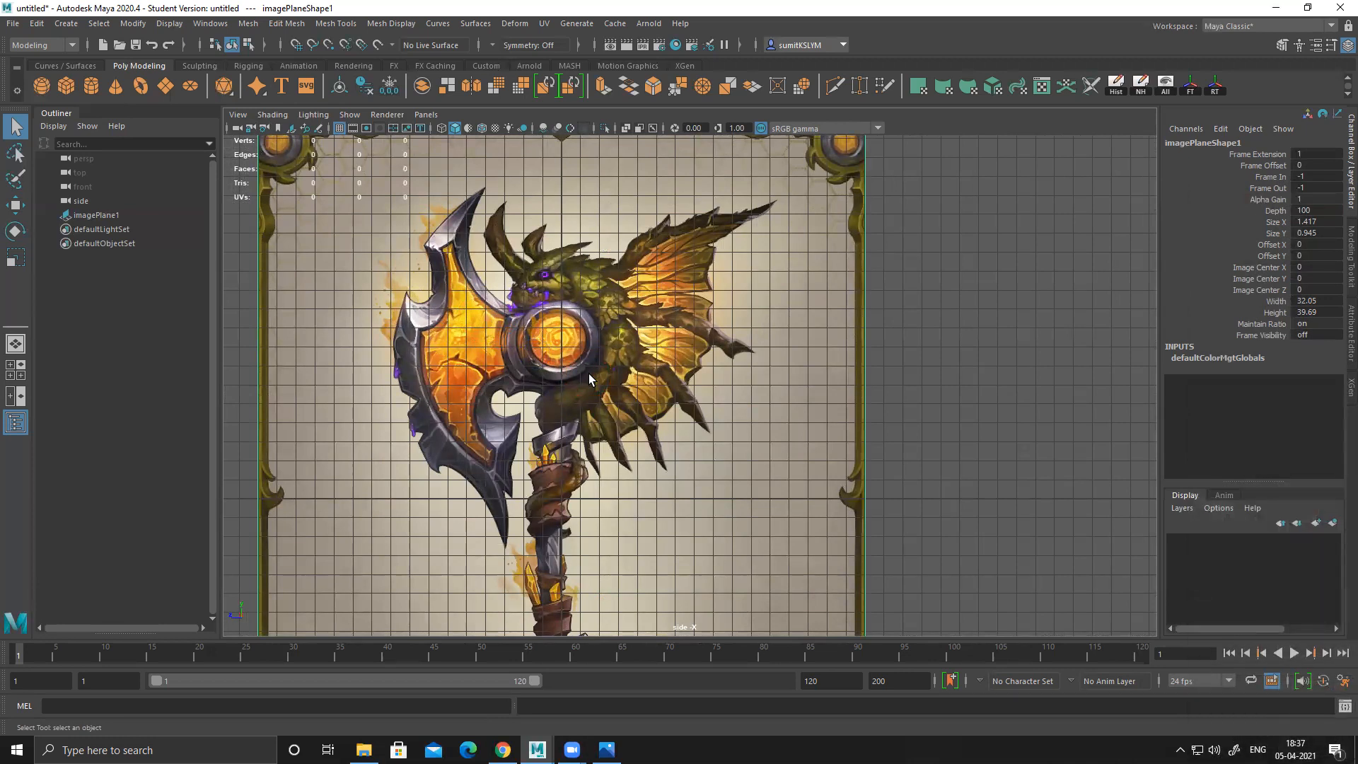
Step: Hide the axe image plane in the perspective view and show it again
key("space")
key("space")
left_click_drag(910, 370, 714, 379, "alt")
key("h")
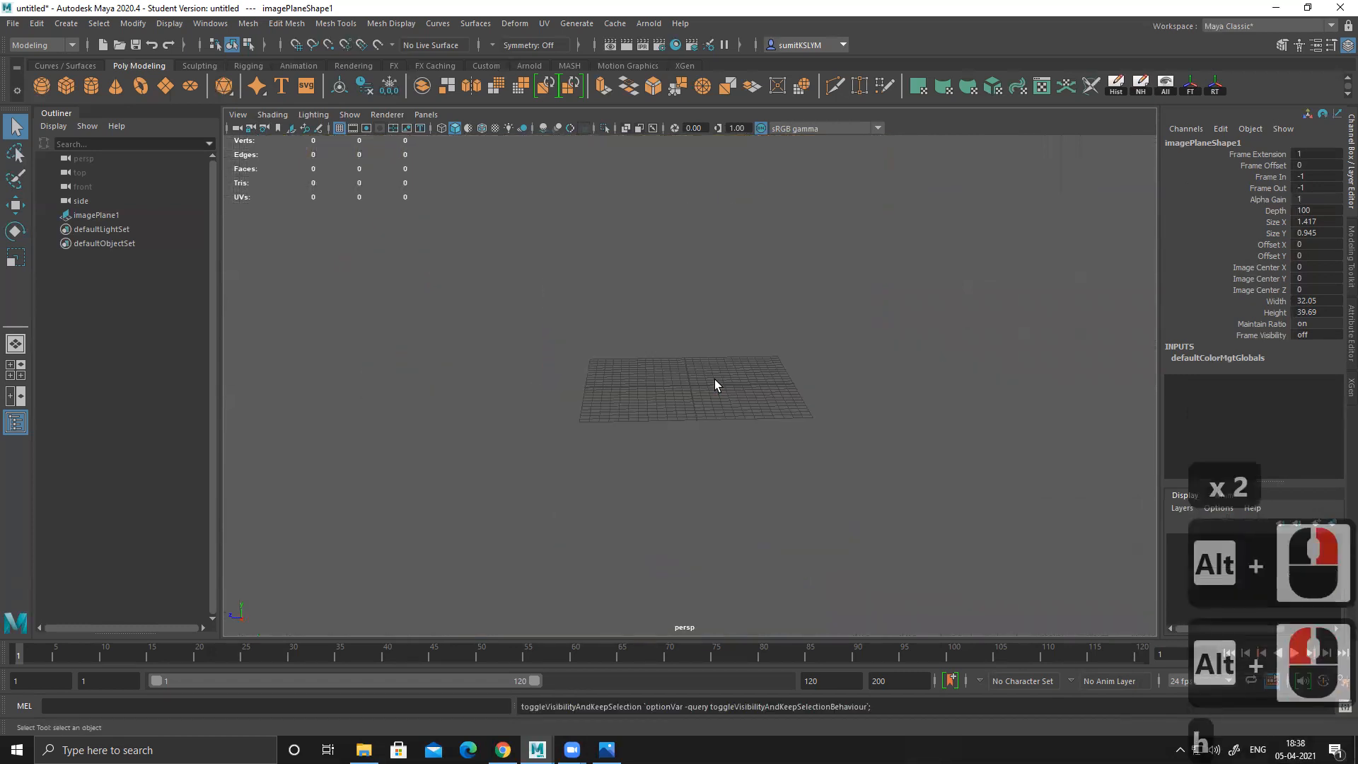
key("h")
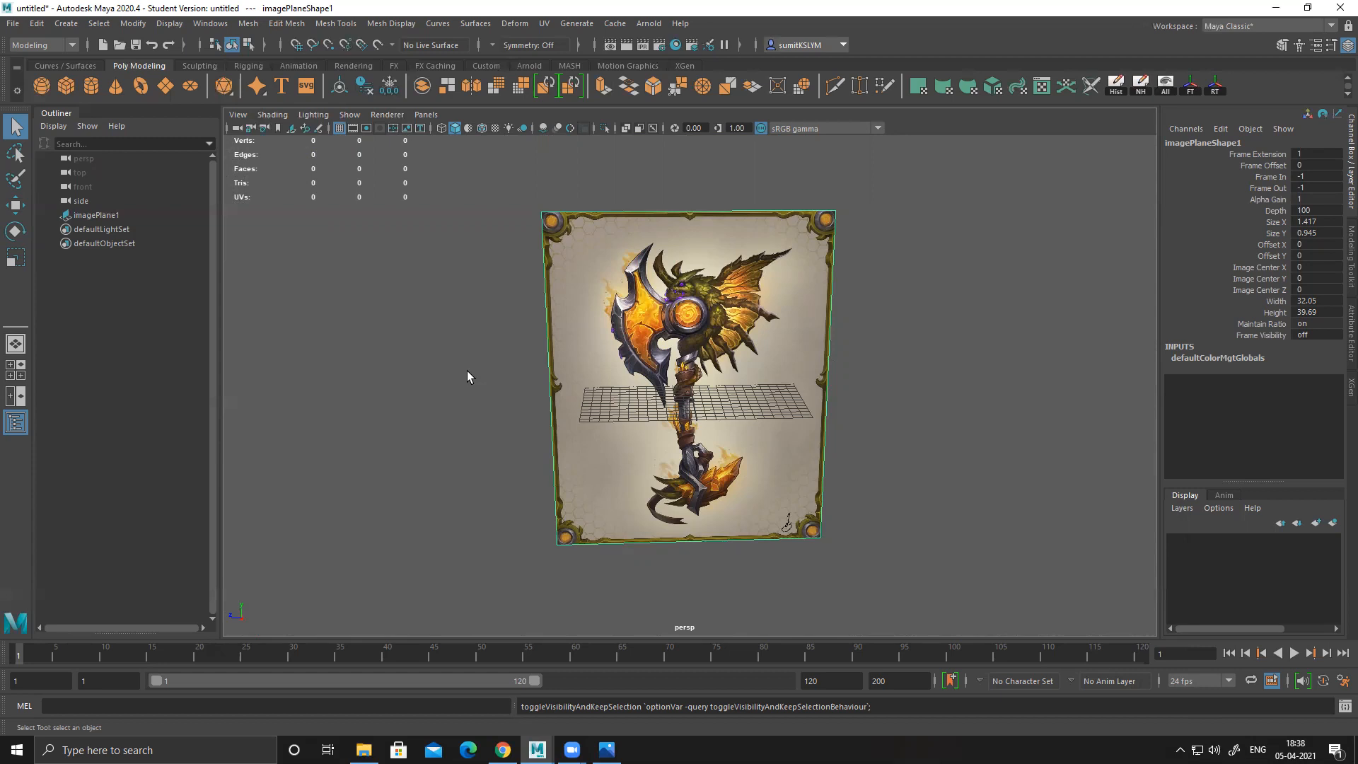
Step: Examine the full axe in the side view, from the blade down to the crystal at the handle's end
key("space")
key("space")
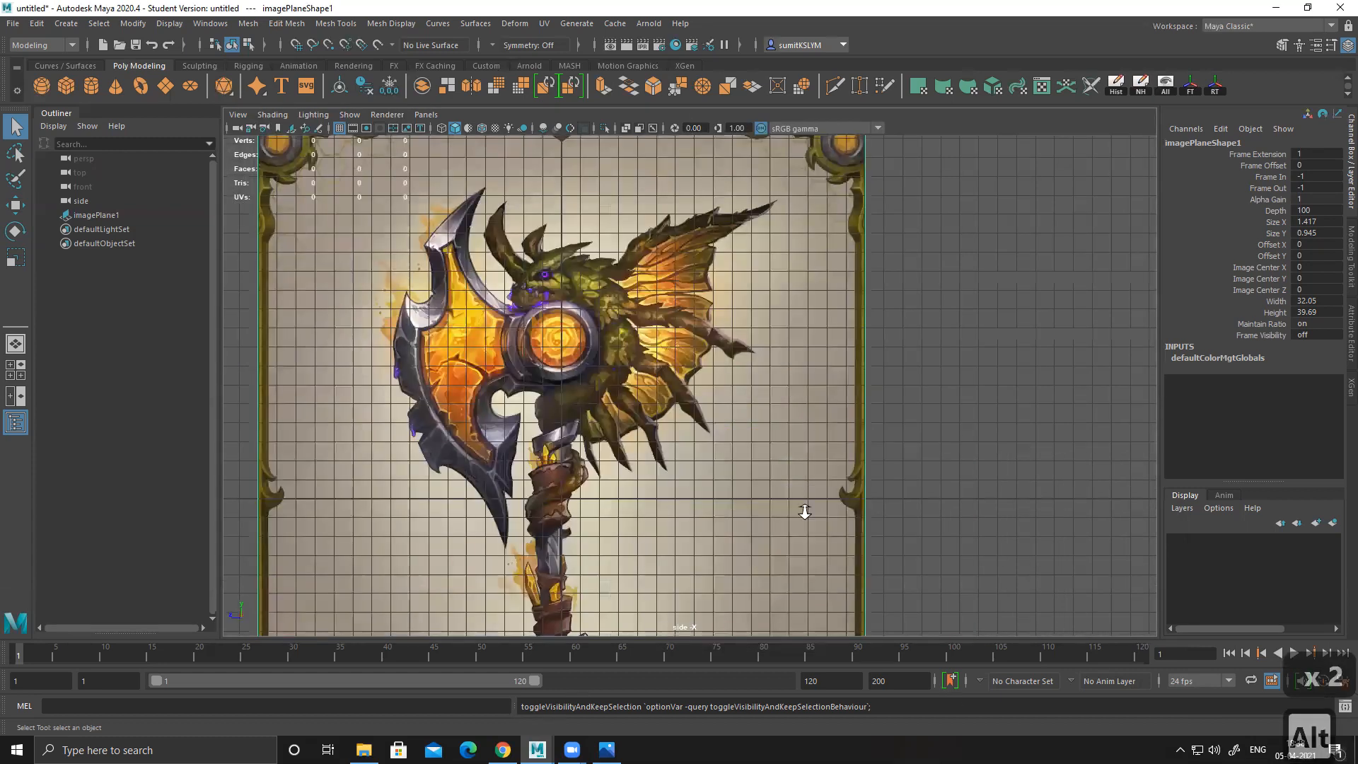
right_click_drag(812, 518, 676, 436, "alt")
middle_click_drag(751, 354, 765, 259, "alt")
right_click_drag(800, 403, 631, 369, "alt")
middle_click_drag(553, 210, 532, 237, "alt")
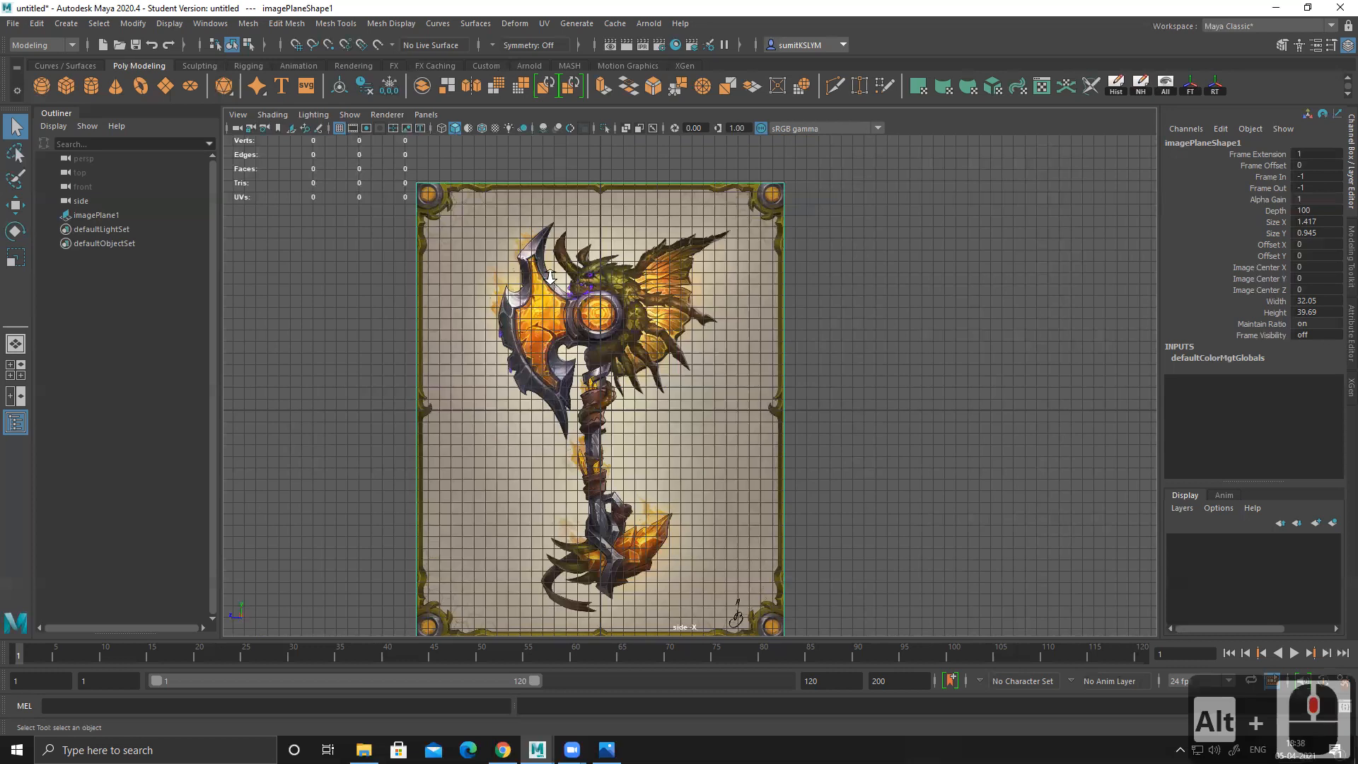
right_click_drag(586, 299, 609, 324, "alt")
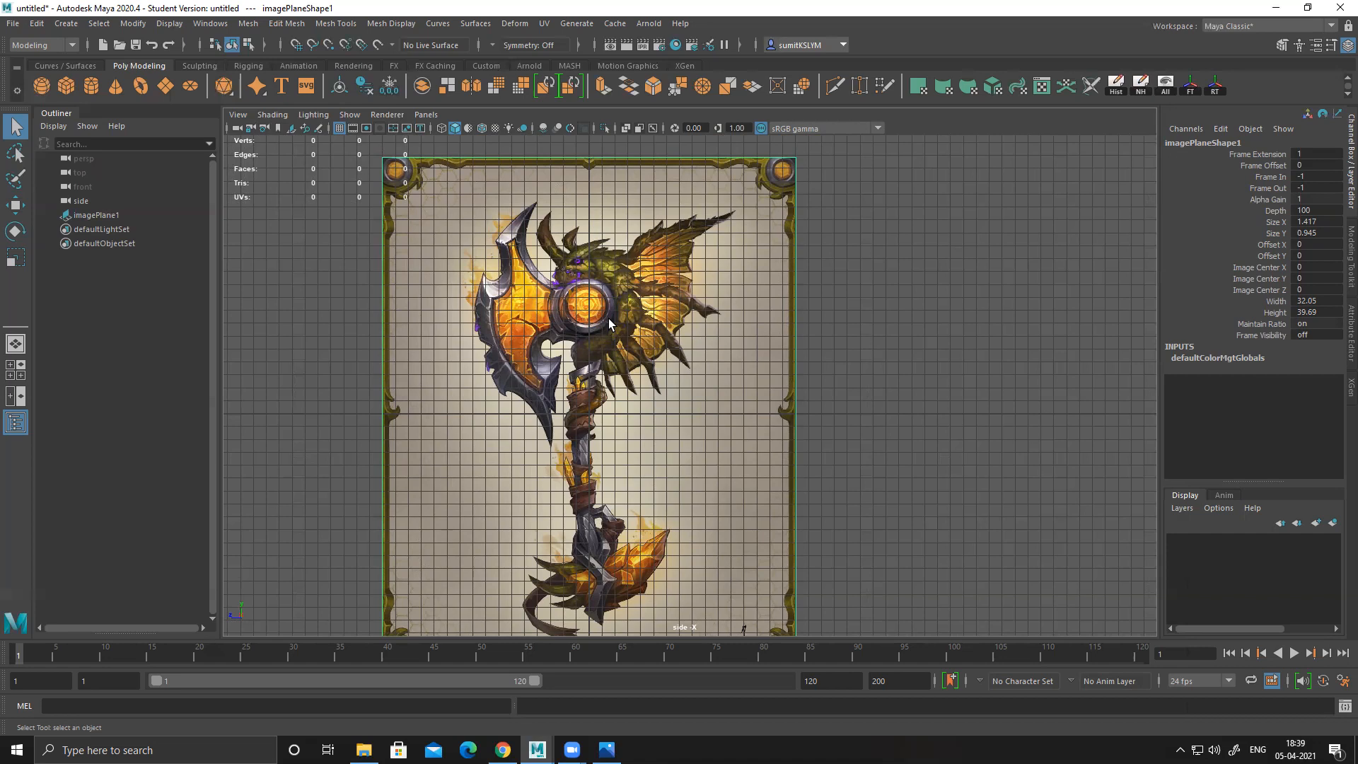
right_click_drag(635, 424, 604, 406, "alt")
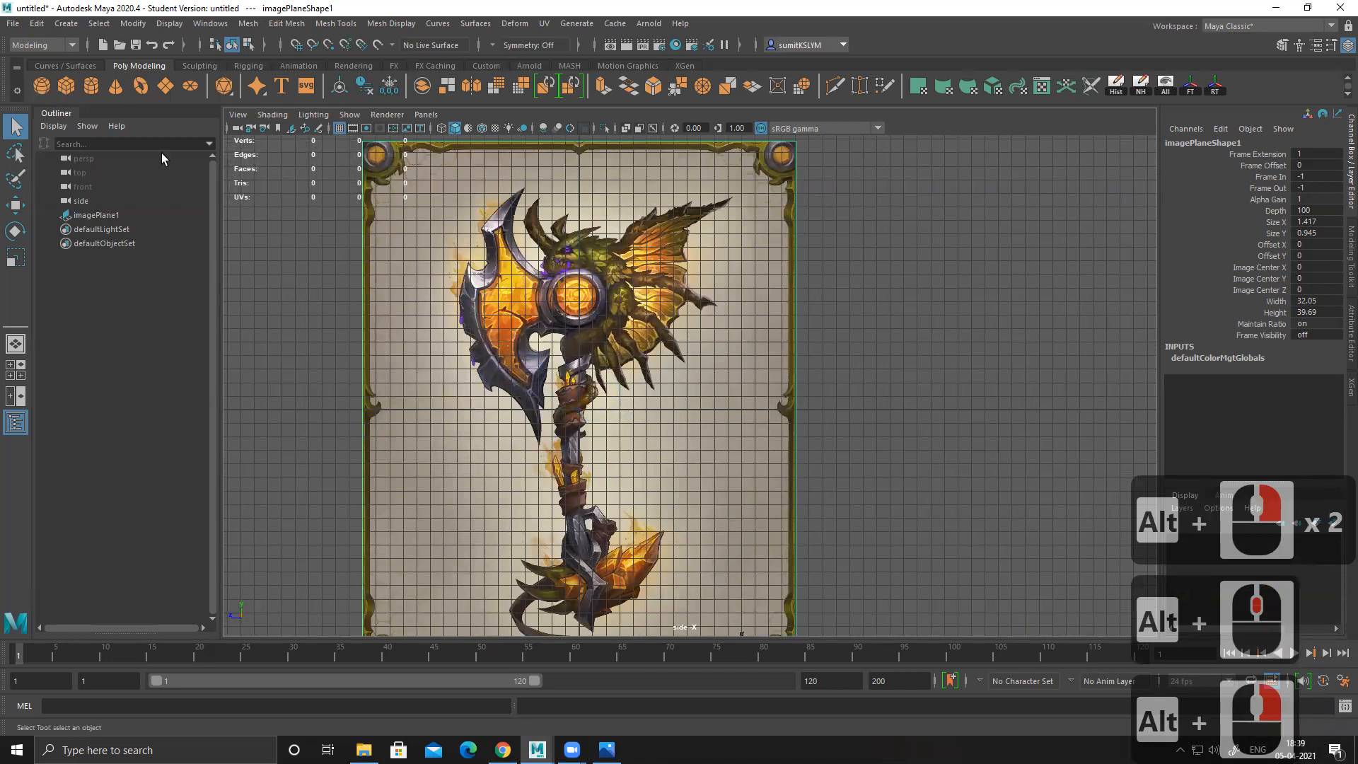
Step: Create a polygon cube at the origin and check its placement against the axe reference in the perspective view
left_click(68, 90)
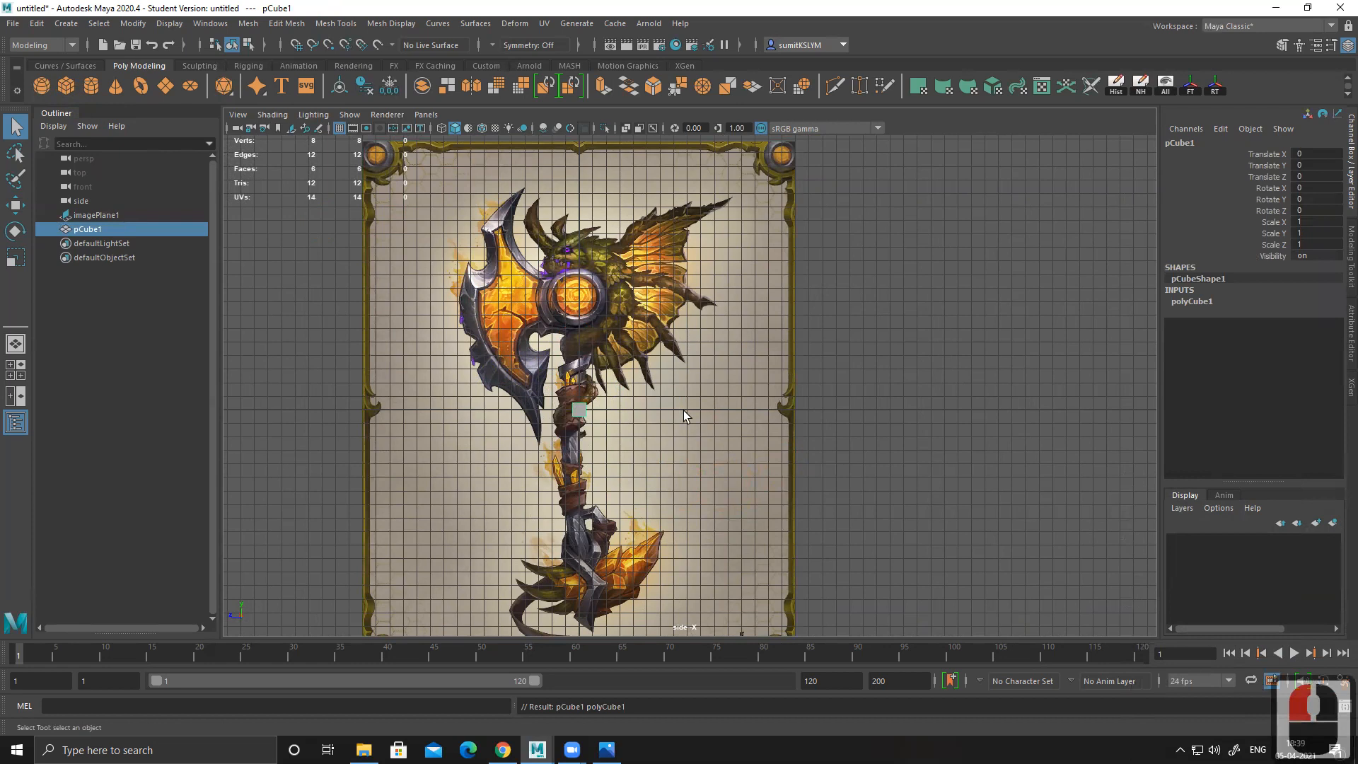
key("space")
key("space")
left_click_drag(803, 390, 863, 388, "alt")
right_click_drag(758, 381, 884, 439, "alt")
left_click_drag(847, 423, 692, 420, "alt")
Step: Return to the side view with the Move tool active and examine the axe head and upper handle around the cube
key("space")
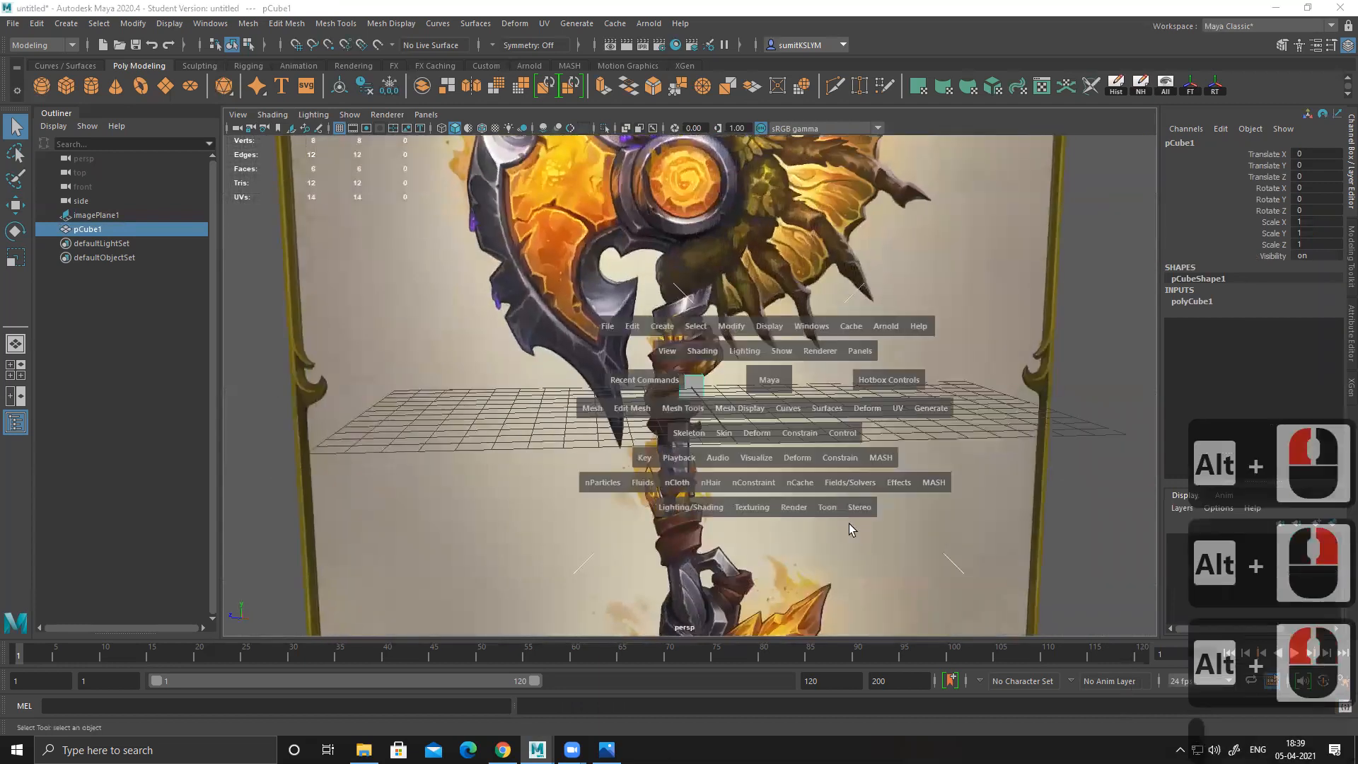
key("space")
middle_click_drag(752, 386, 717, 389, "alt")
key("w")
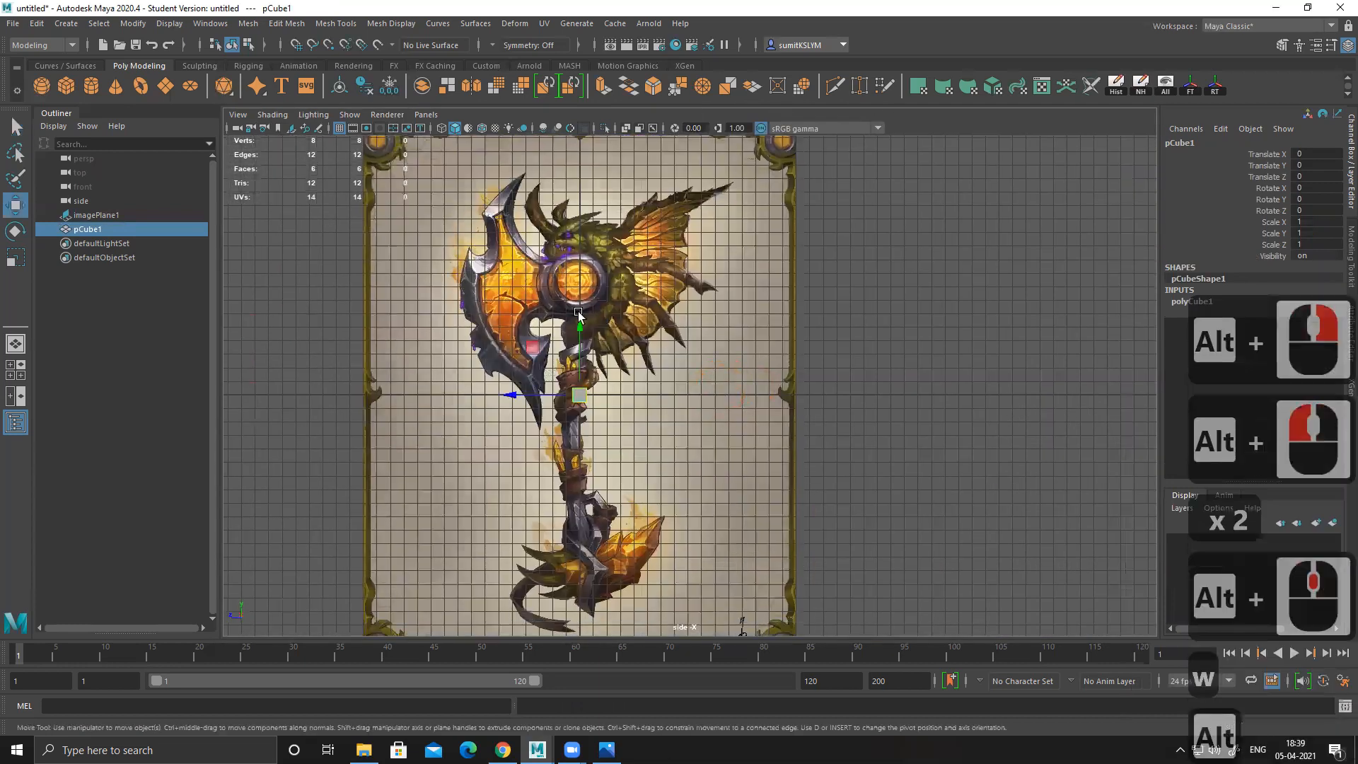
right_click_drag(717, 388, 785, 424, "alt")
middle_click_drag(627, 345, 675, 392, "alt")
right_click_drag(707, 414, 869, 505, "alt")
middle_click_drag(671, 368, 716, 413, "alt")
right_click_drag(707, 414, 737, 437, "alt")
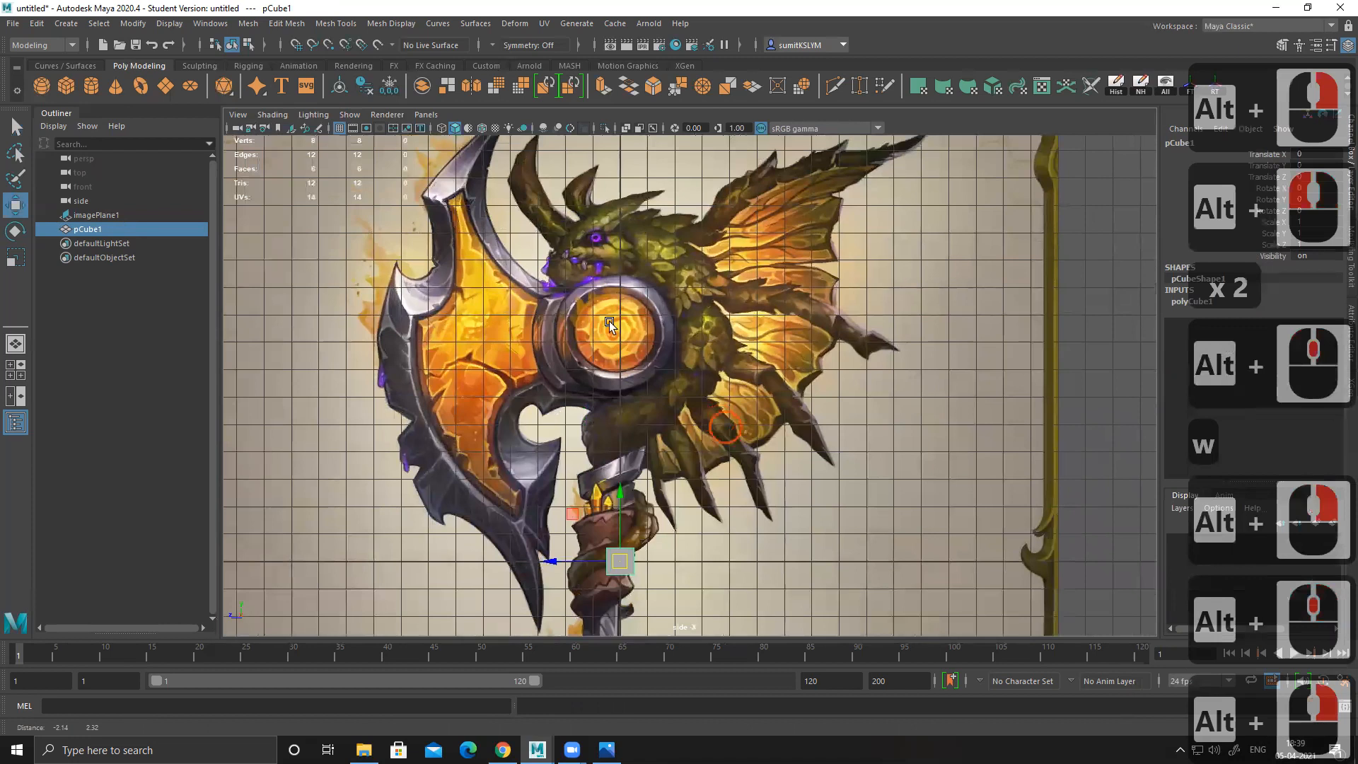
middle_click_drag(609, 323, 625, 340, "alt")
right_click_drag(608, 354, 639, 375, "alt")
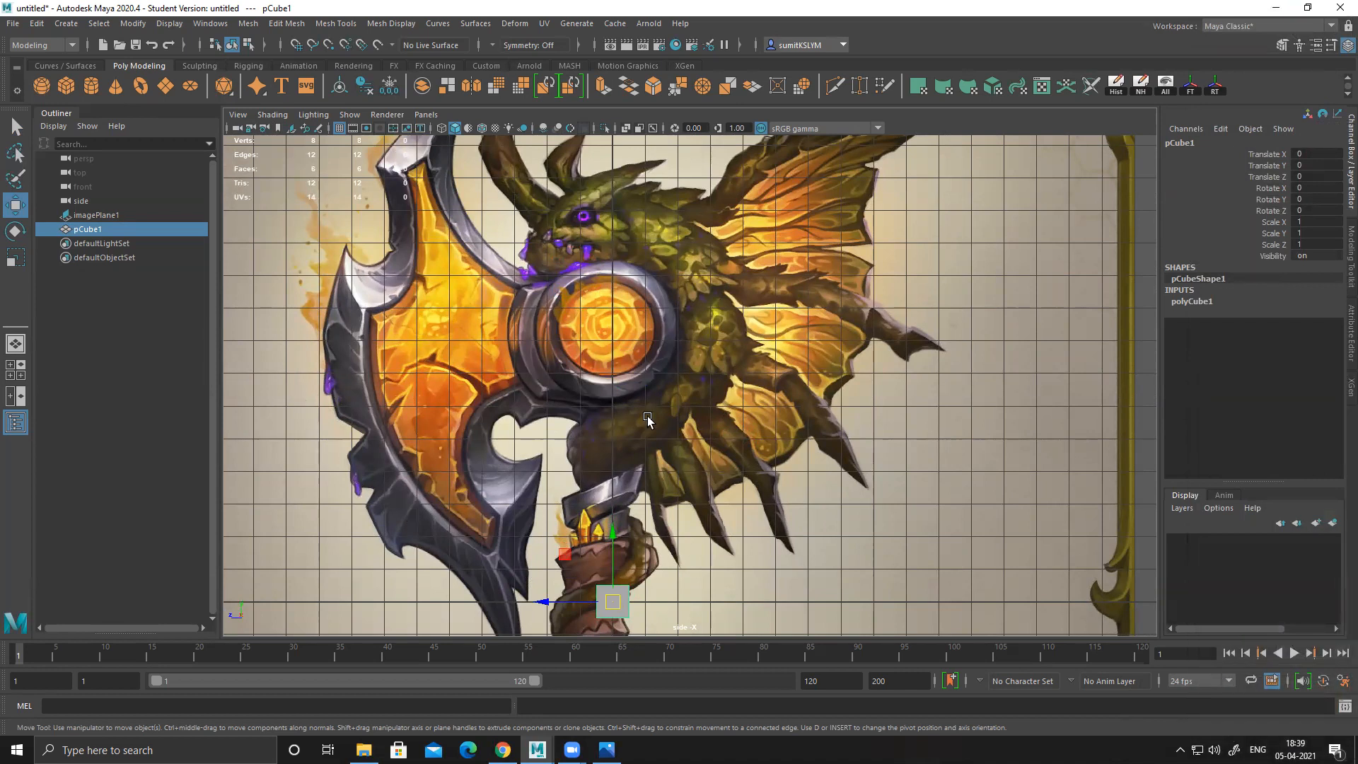
middle_click_drag(725, 524, 715, 410, "alt")
middle_click_drag(666, 329, 656, 304, "alt")
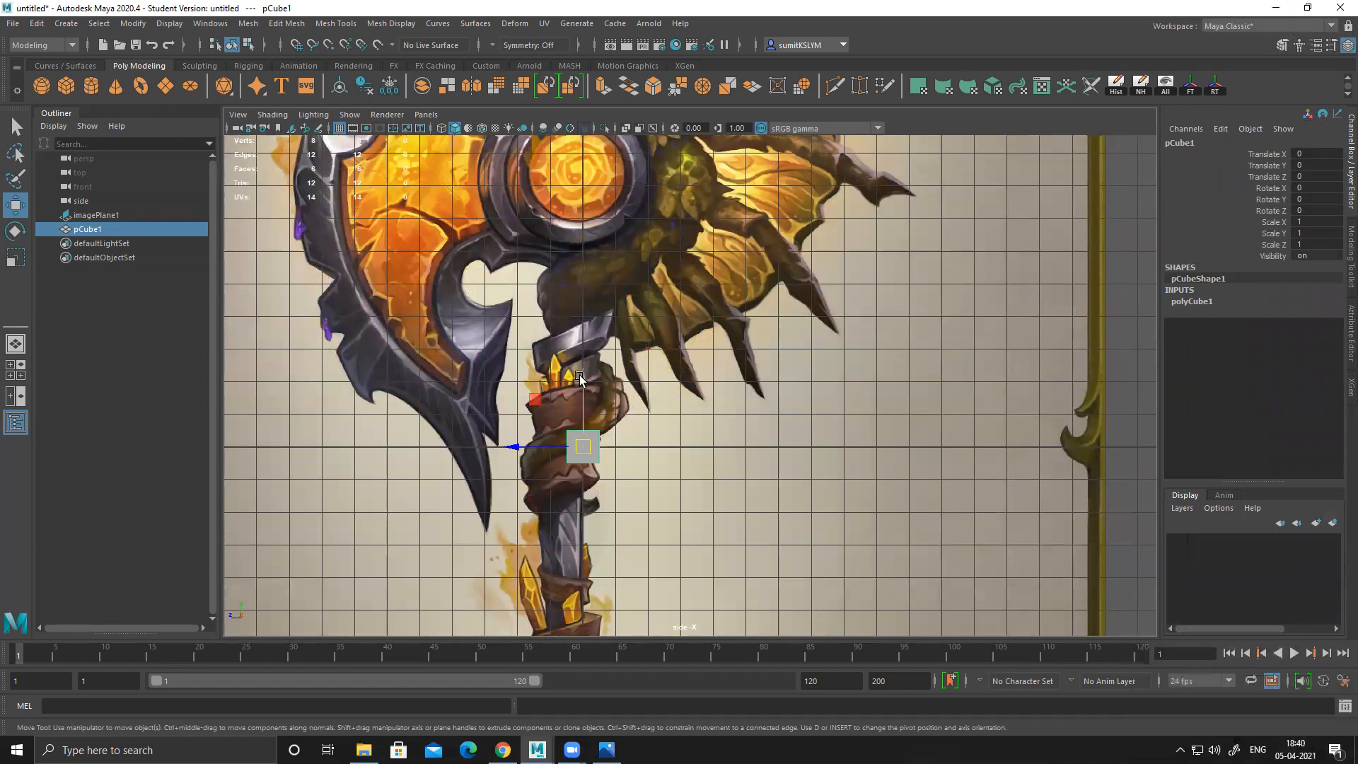
Step: Move the cube up to about Translate Y 5.247, just below the round orange centre of the axe head
left_click_drag(581, 380, 580, 208)
middle_click_drag(650, 458, 633, 251, "alt")
middle_click_drag(573, 379, 577, 562, "alt")
middle_click_drag(587, 412, 587, 489, "alt")
right_click_drag(566, 396, 618, 434, "alt")
right_click_drag(534, 343, 595, 393, "alt")
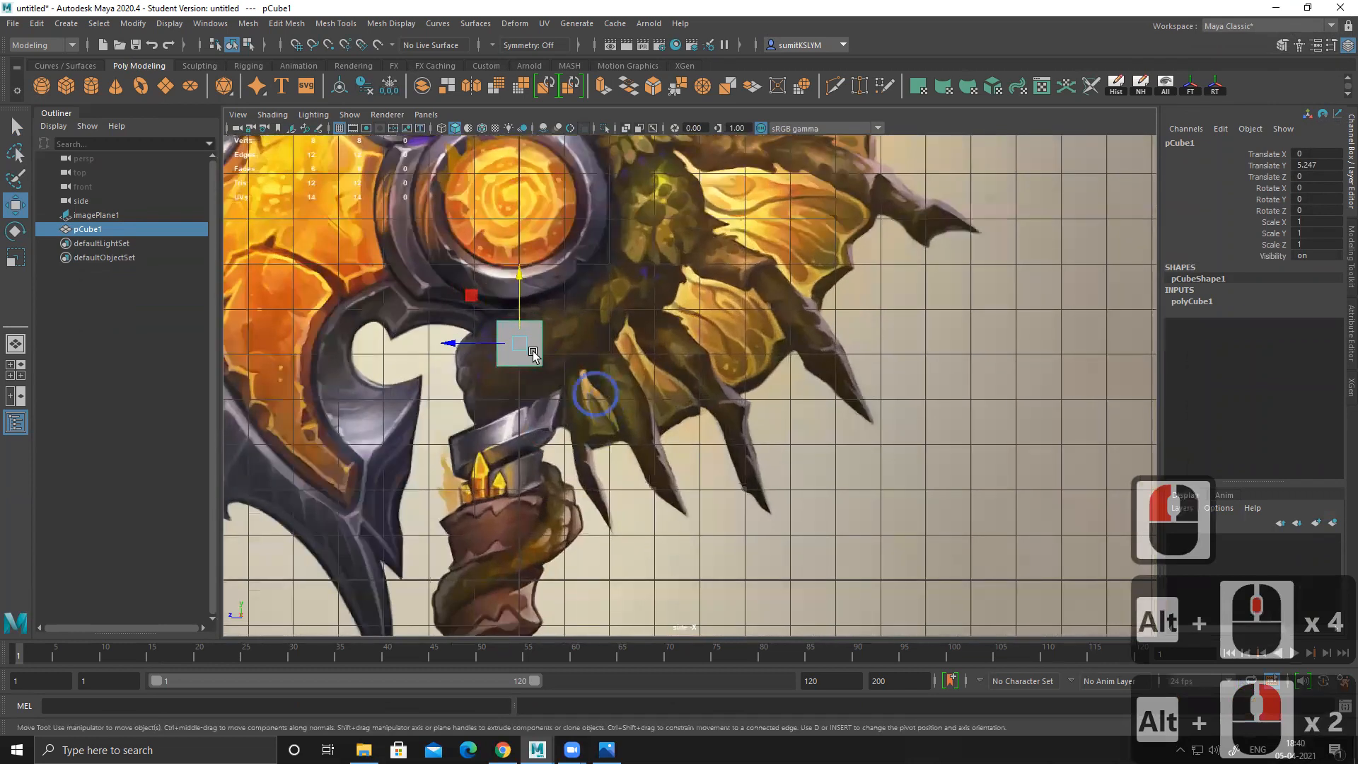
Step: Scale the cube uniformly to about 2.003 and shift it slightly along Z towards the blade to line up with the handle
right_click_drag(527, 336, 447, 345)
left_click_drag(447, 348, 689, 424)
right_click_drag(672, 428, 615, 439, "alt")
left_click(640, 439)
right_click_drag(536, 343, 592, 347)
key("r")
left_click_drag(536, 347, 577, 311)
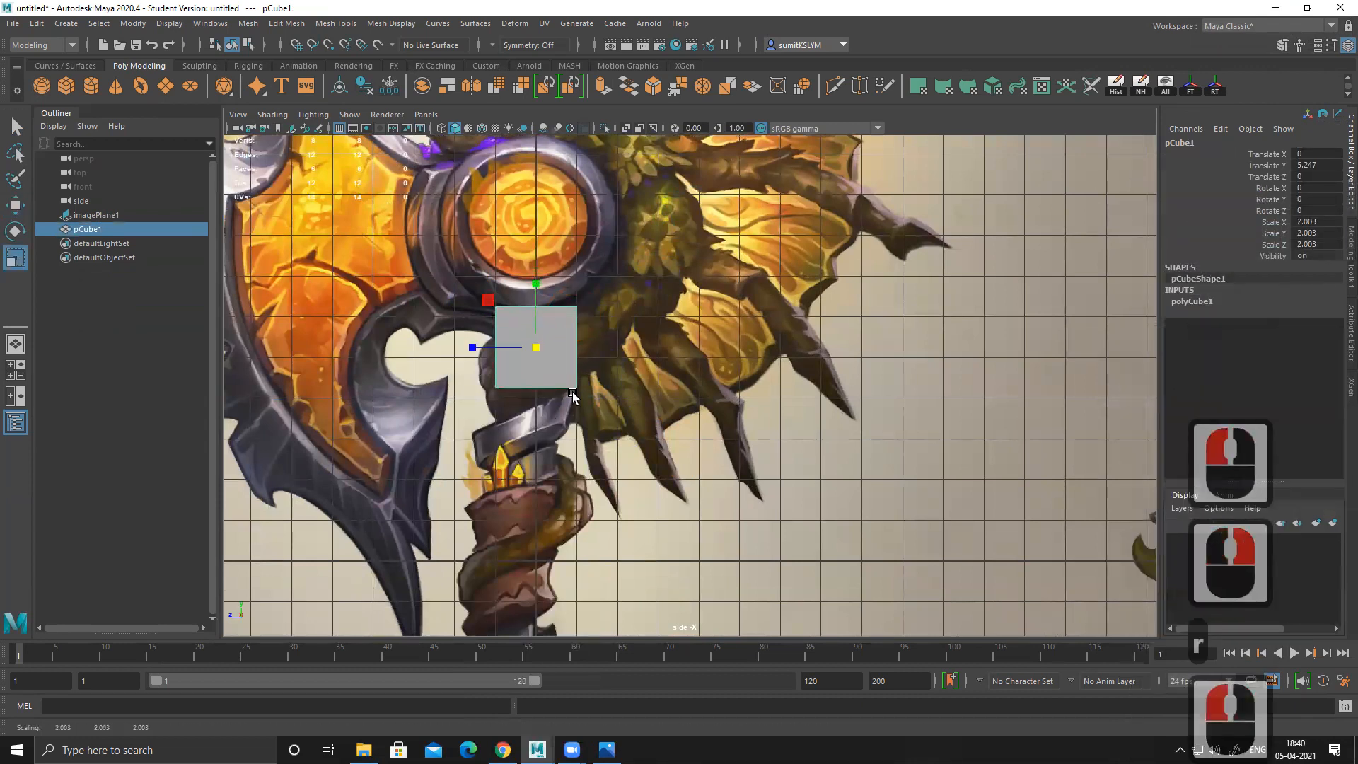
key("w")
left_click_drag(469, 347, 460, 347)
Step: Stretch the cube along the whole handle by moving its bottom vertices down to the crystal end
right_click_drag(533, 343, 468, 339)
left_click_drag(468, 375, 779, 461)
right_click(562, 356)
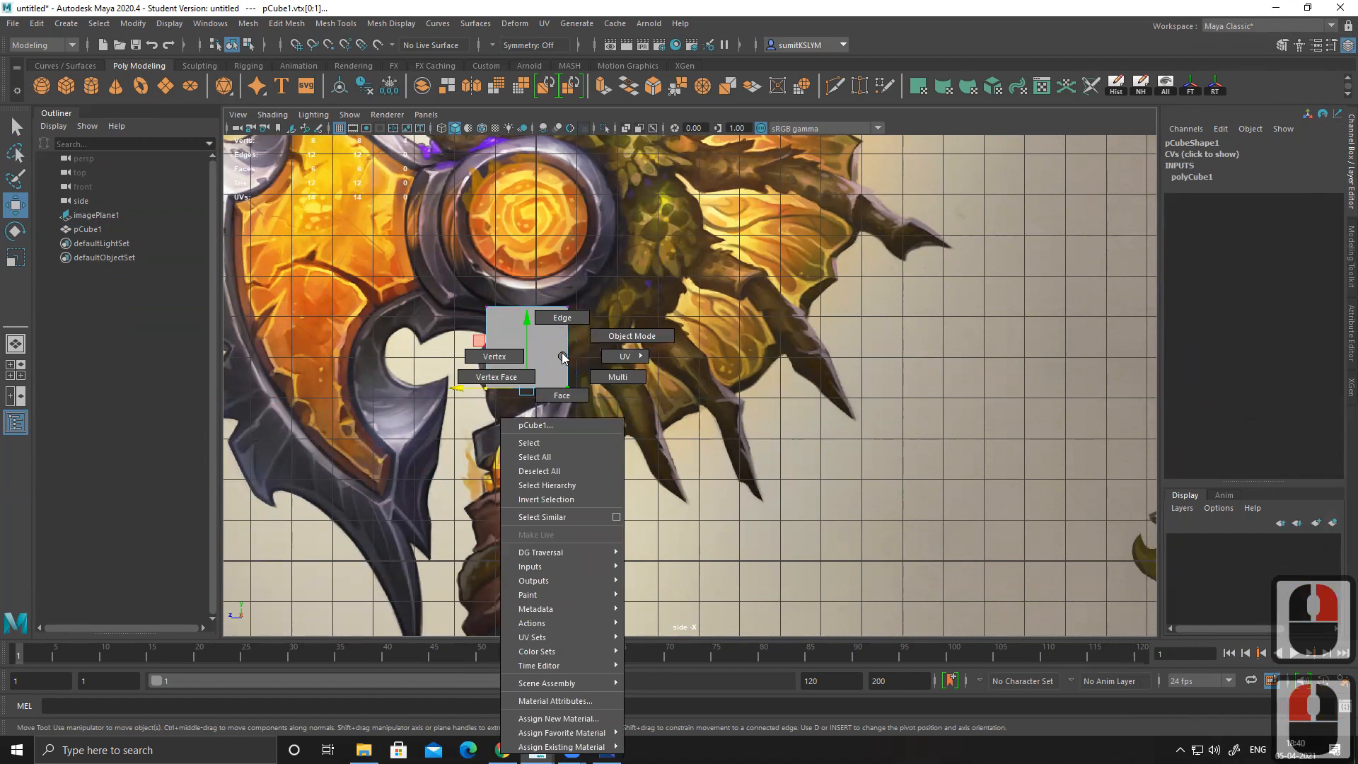
middle_click_drag(647, 448, 640, 366, "alt")
right_click_drag(640, 366, 568, 271, "alt")
right_click_drag(736, 506, 432, 381, "alt")
middle_click_drag(432, 380, 421, 252, "alt")
right_click_drag(596, 177, 580, 168, "alt")
left_click_drag(592, 161, 610, 495)
scroll(606, 488, "up", 1)
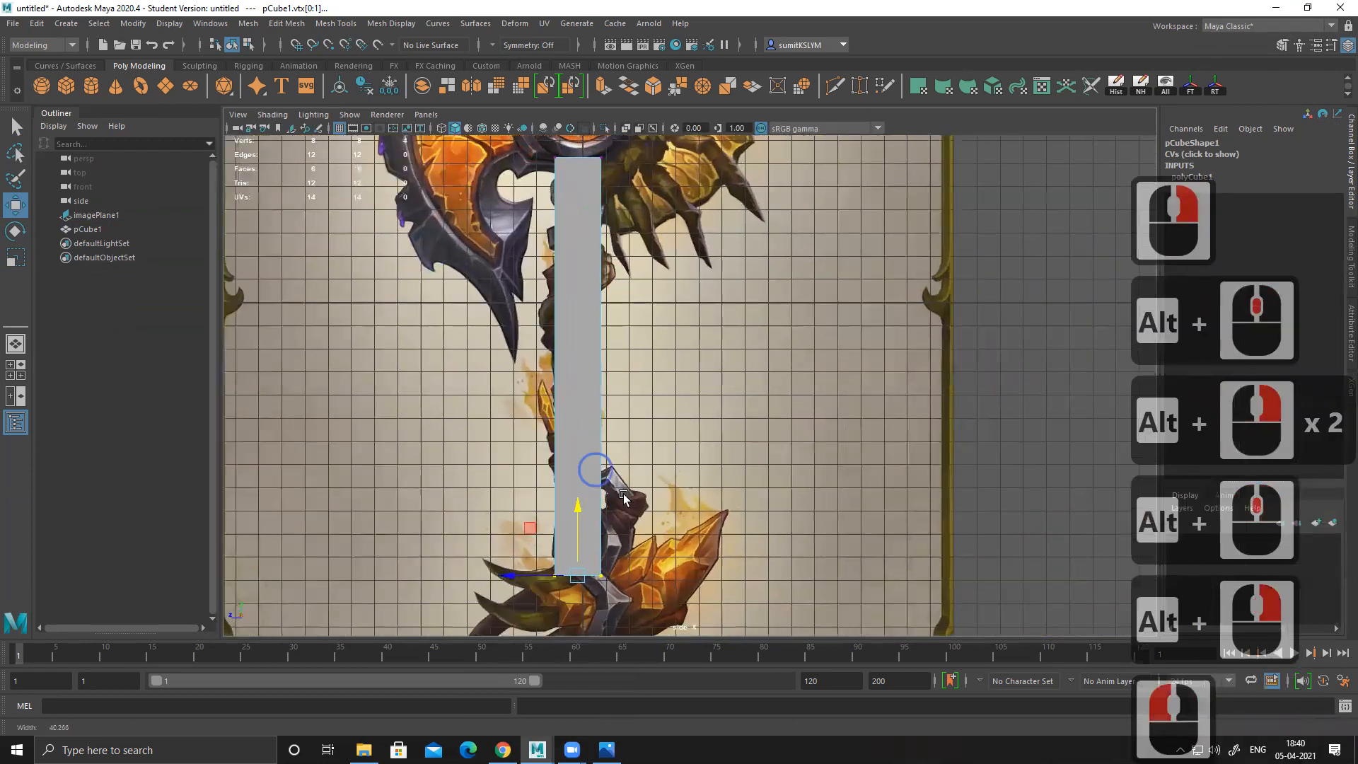
right_click_drag(577, 198, 593, 206, "alt")
middle_click_drag(594, 206, 591, 246, "alt")
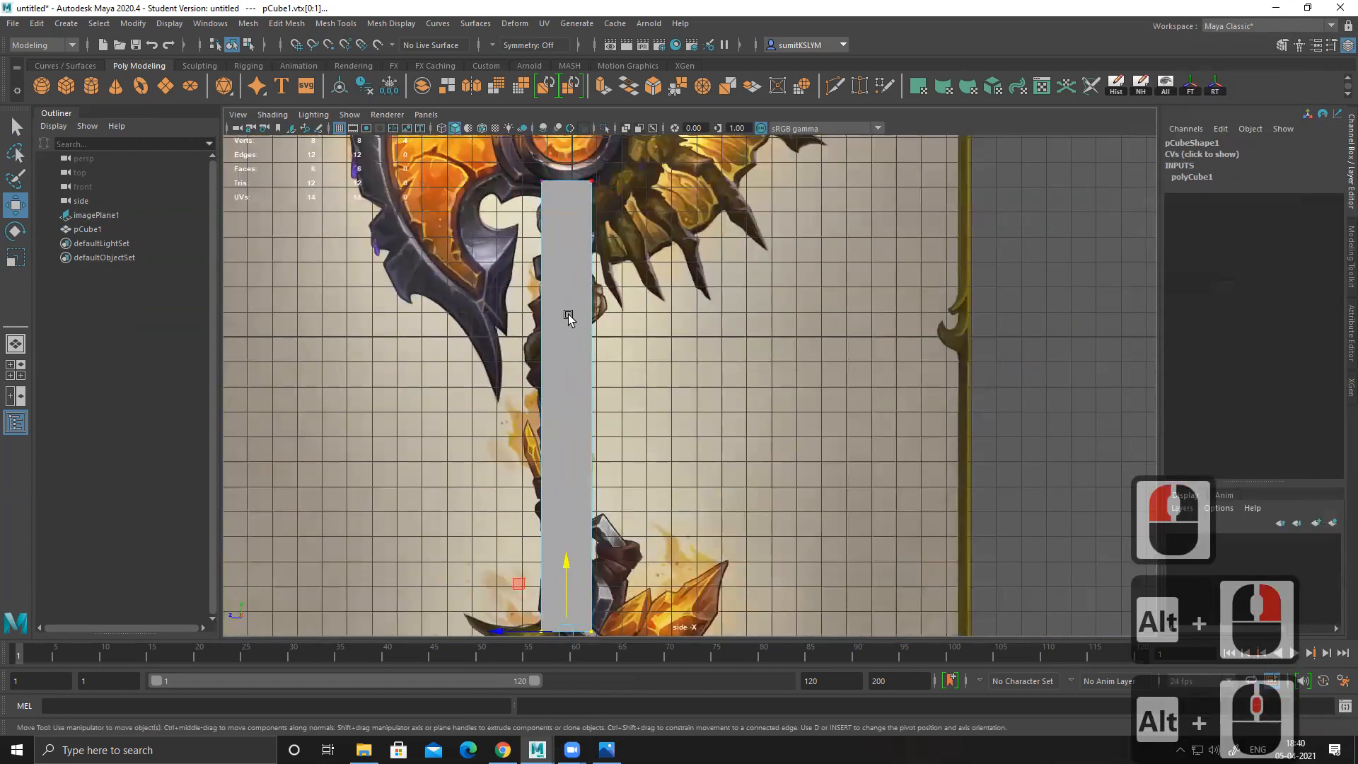
Step: Show the side view in wireframe and compare the stretched cube with the handle reference along its full length
left_click(442, 129)
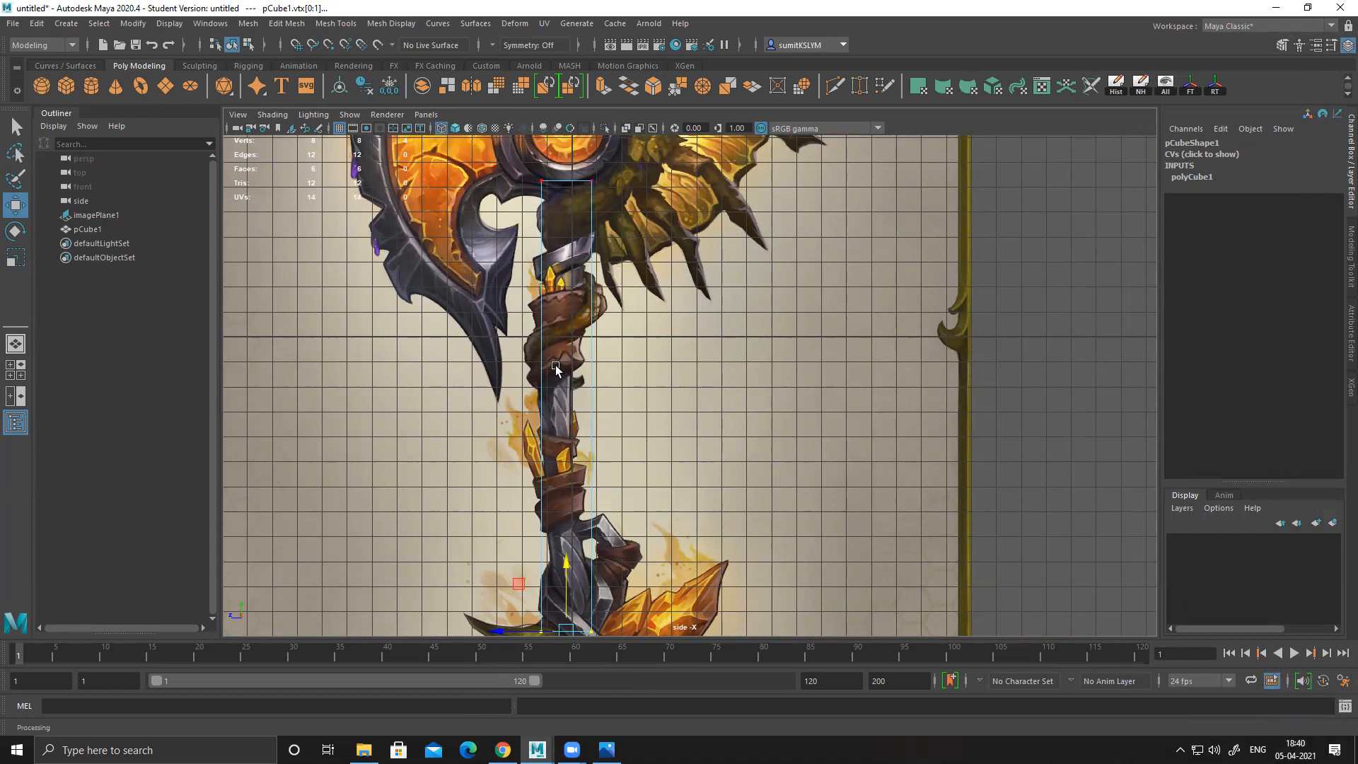
left_click(606, 425)
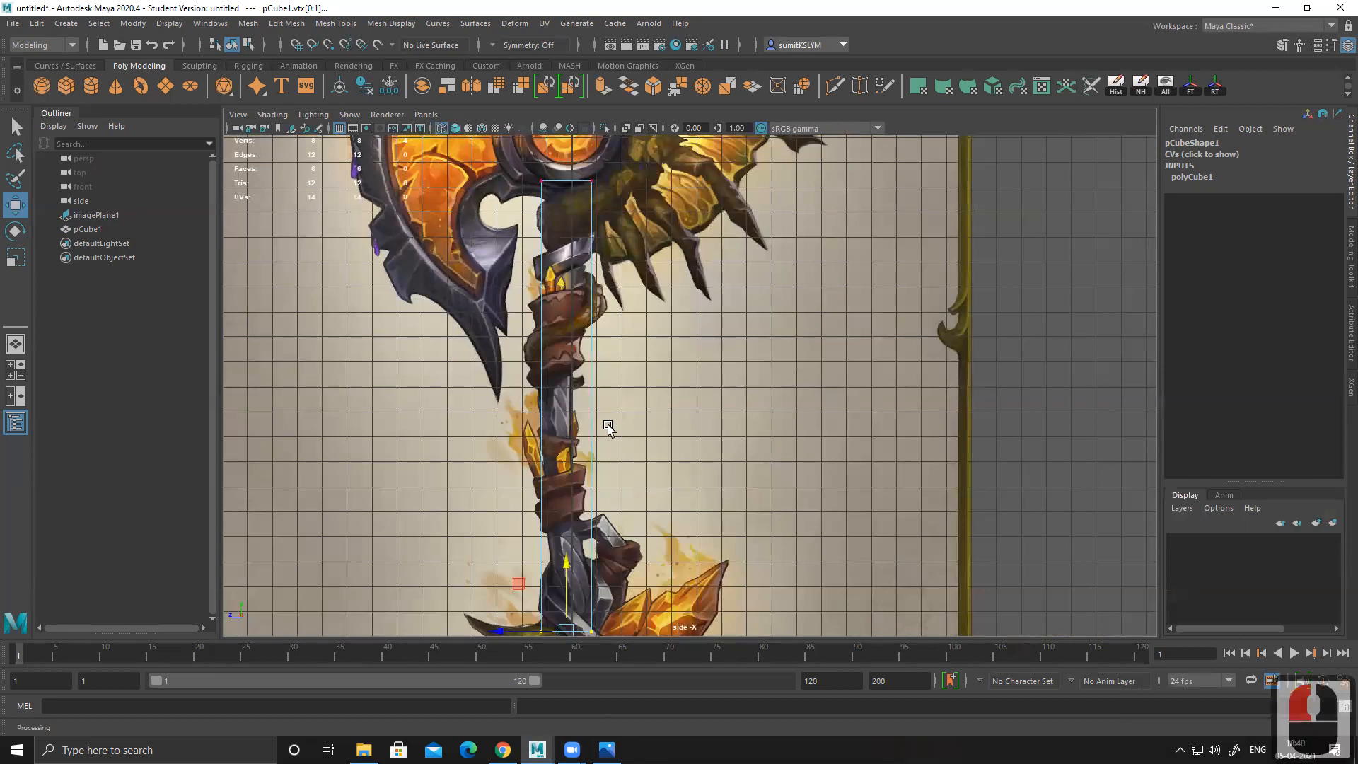
middle_click_drag(569, 282, 564, 316, "alt")
right_click_drag(564, 316, 581, 367, "alt")
middle_click_drag(605, 436, 617, 363, "alt")
right_click_drag(577, 336, 690, 459, "alt")
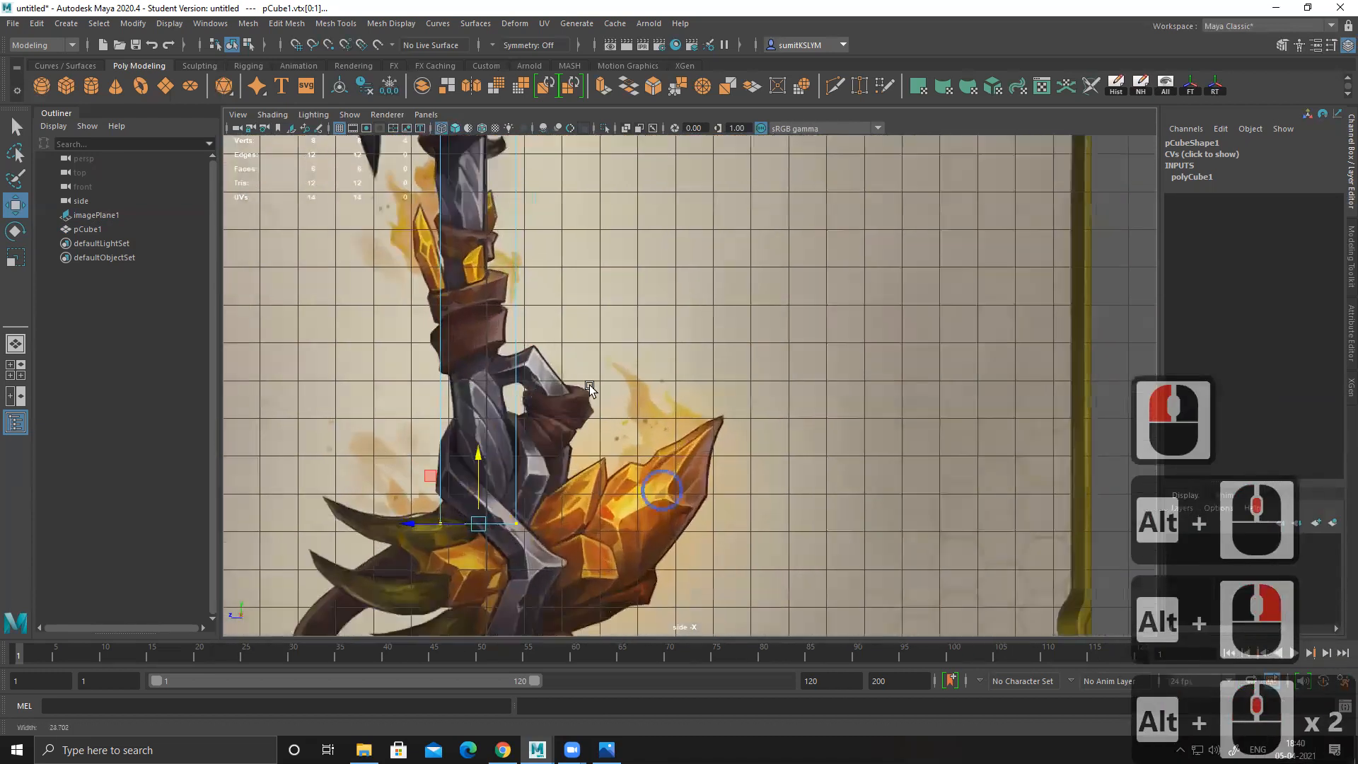
middle_click_drag(508, 467, 561, 456, "alt")
middle_click_drag(574, 152, 574, 566, "alt")
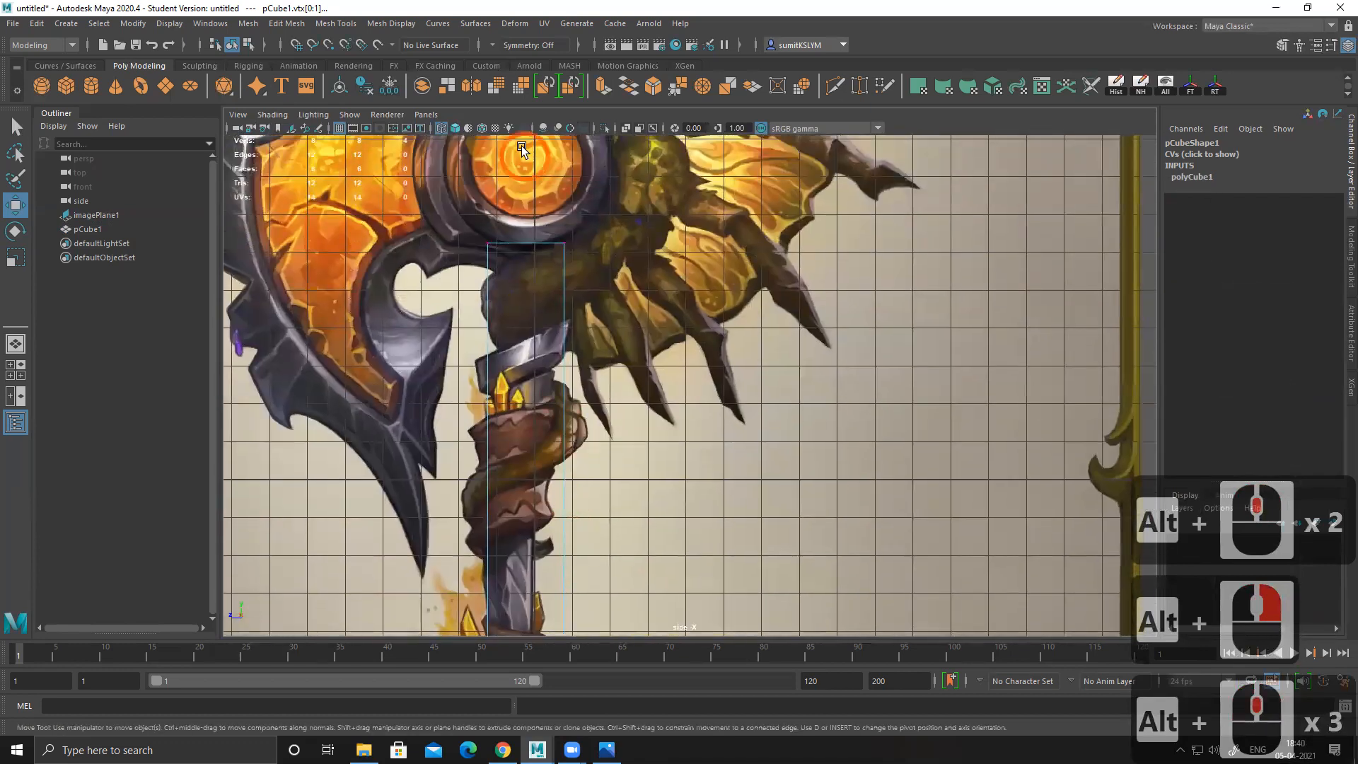
Step: Insert three edge loops across the handle block with Multi-Cut around the metal collar below the axe head
right_click_drag(542, 243, 718, 167)
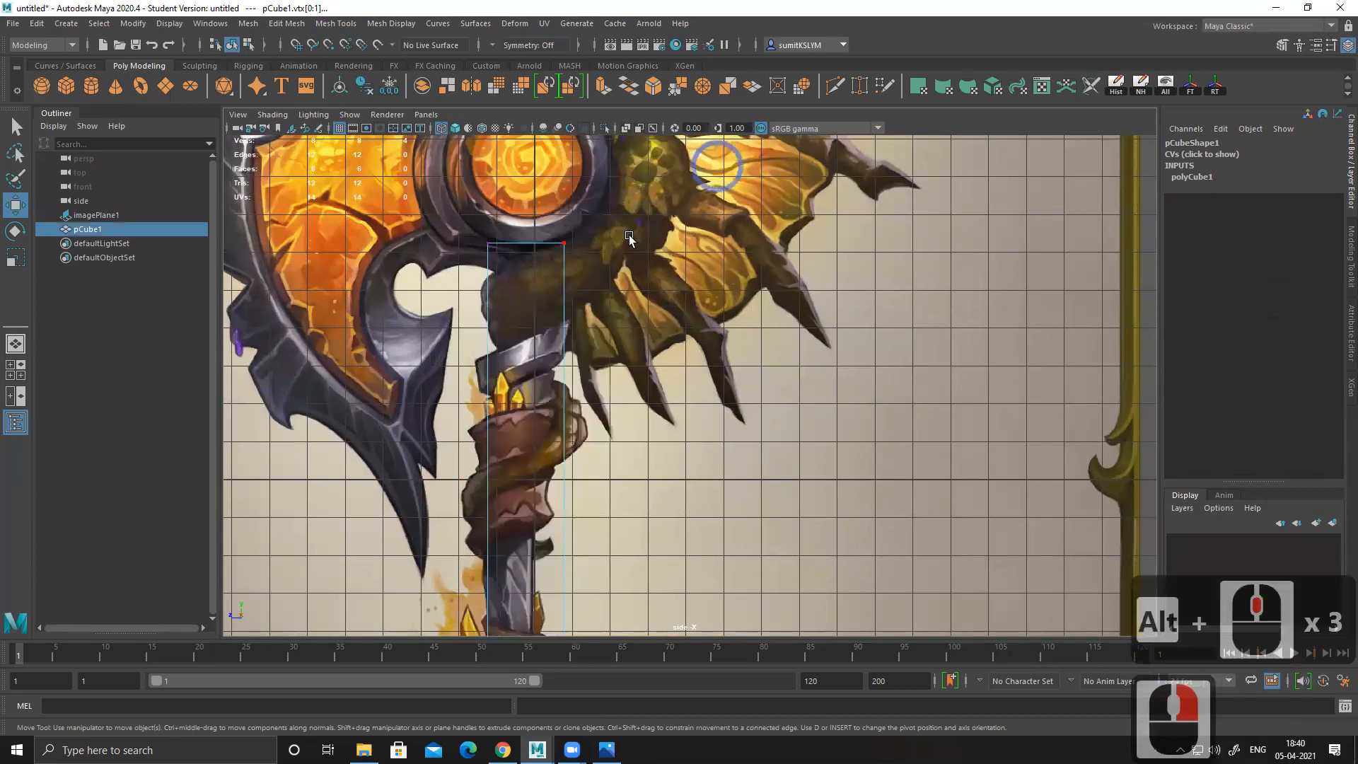
right_click_drag(541, 239, 338, 241, "shift")
left_click(488, 243)
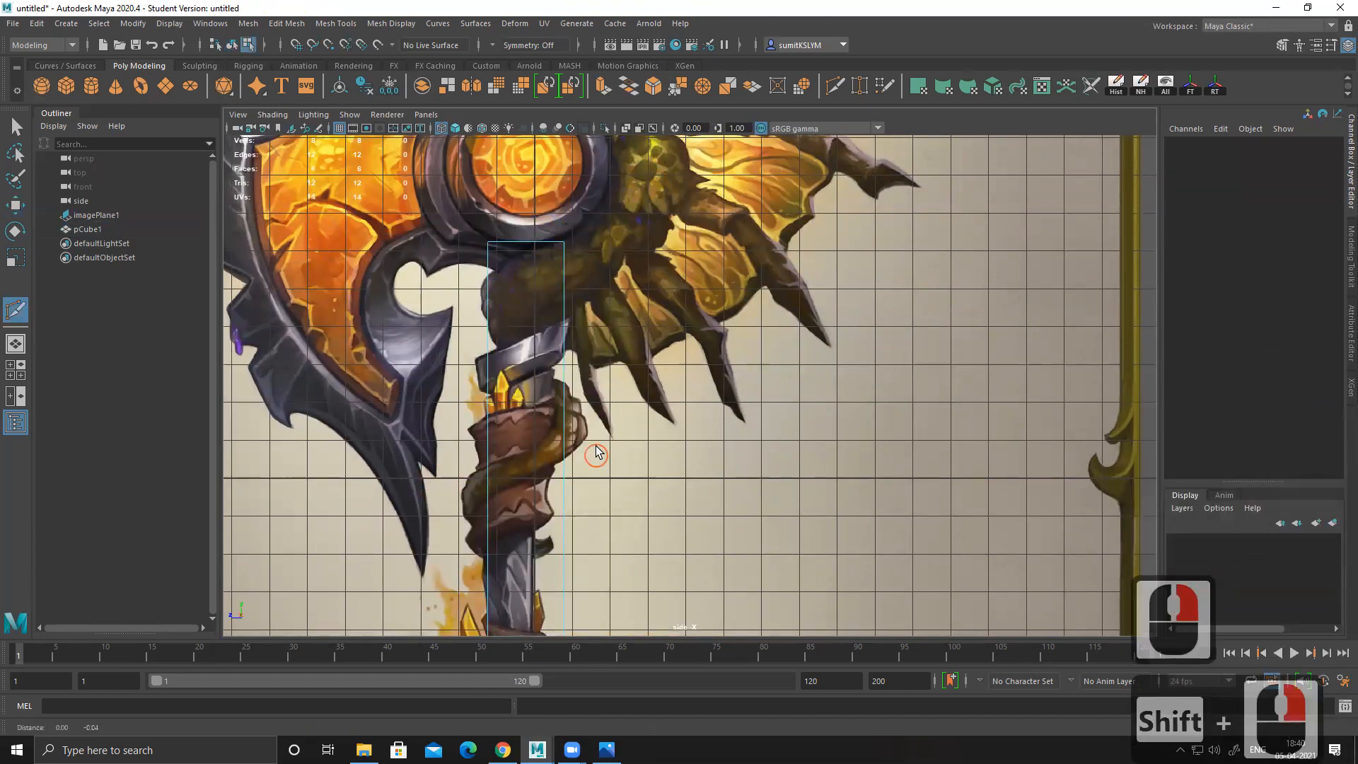
middle_click_drag(877, 415, 879, 363, "alt")
middle_click_drag(606, 457, 561, 466, "alt")
right_click_drag(545, 294, 597, 414, "alt")
middle_click_drag(566, 336, 604, 425, "alt")
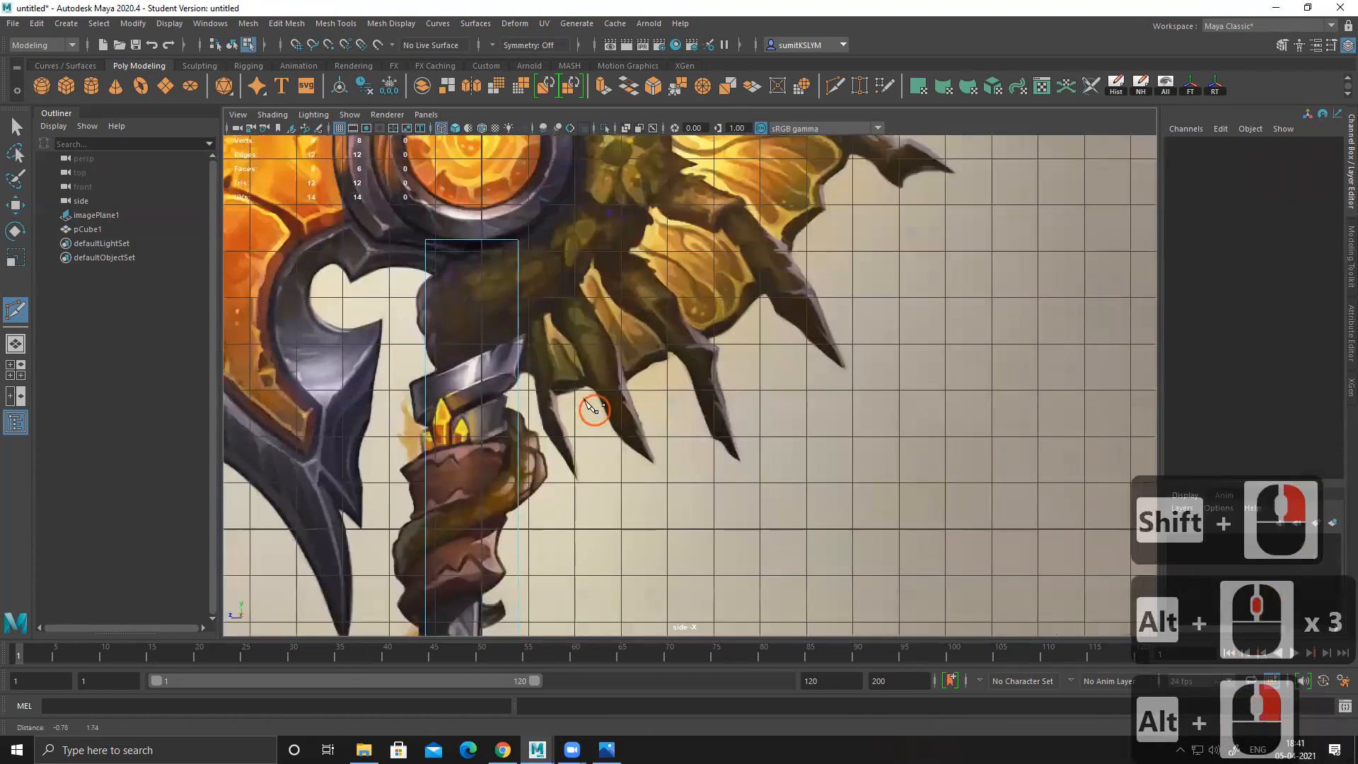
right_click_drag(485, 297, 512, 354, "alt")
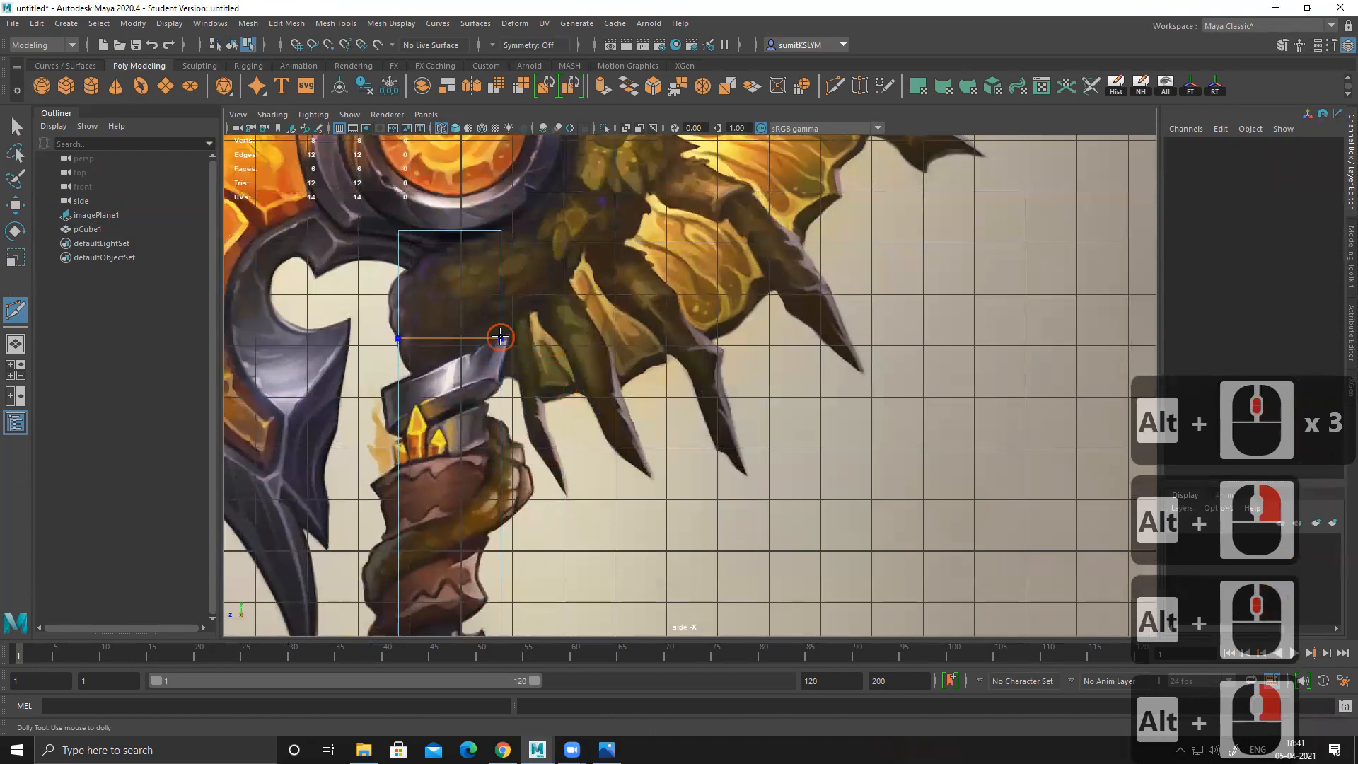
left_click(500, 338, "ctrl")
left_click(498, 386, "ctrl")
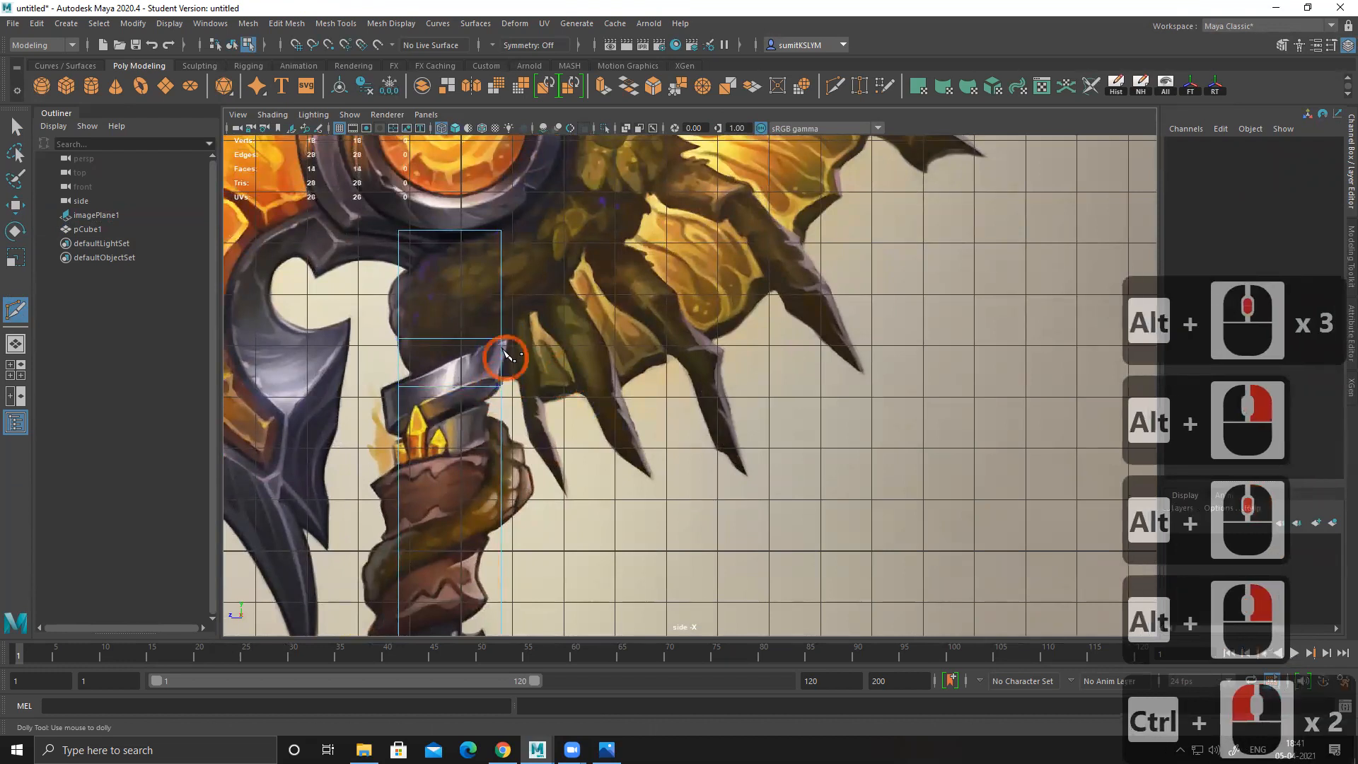
left_click(496, 402, "ctrl")
Step: Insert three more edge loops between the metal collar and the upper leather wrap
middle_click_drag(570, 473, 558, 371, "alt")
middle_click_drag(536, 509, 537, 400, "alt")
middle_click_drag(523, 231, 524, 292, "alt")
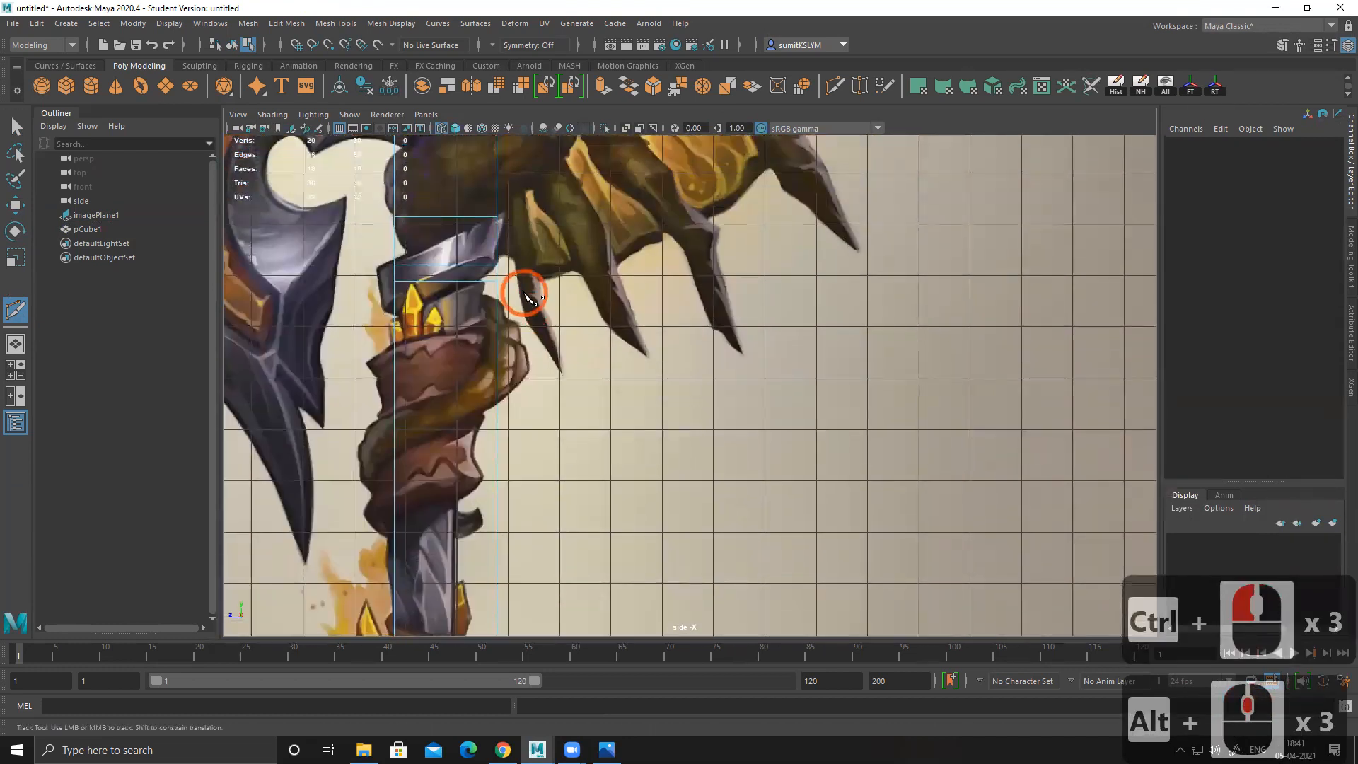
right_click_drag(529, 295, 531, 339, "alt")
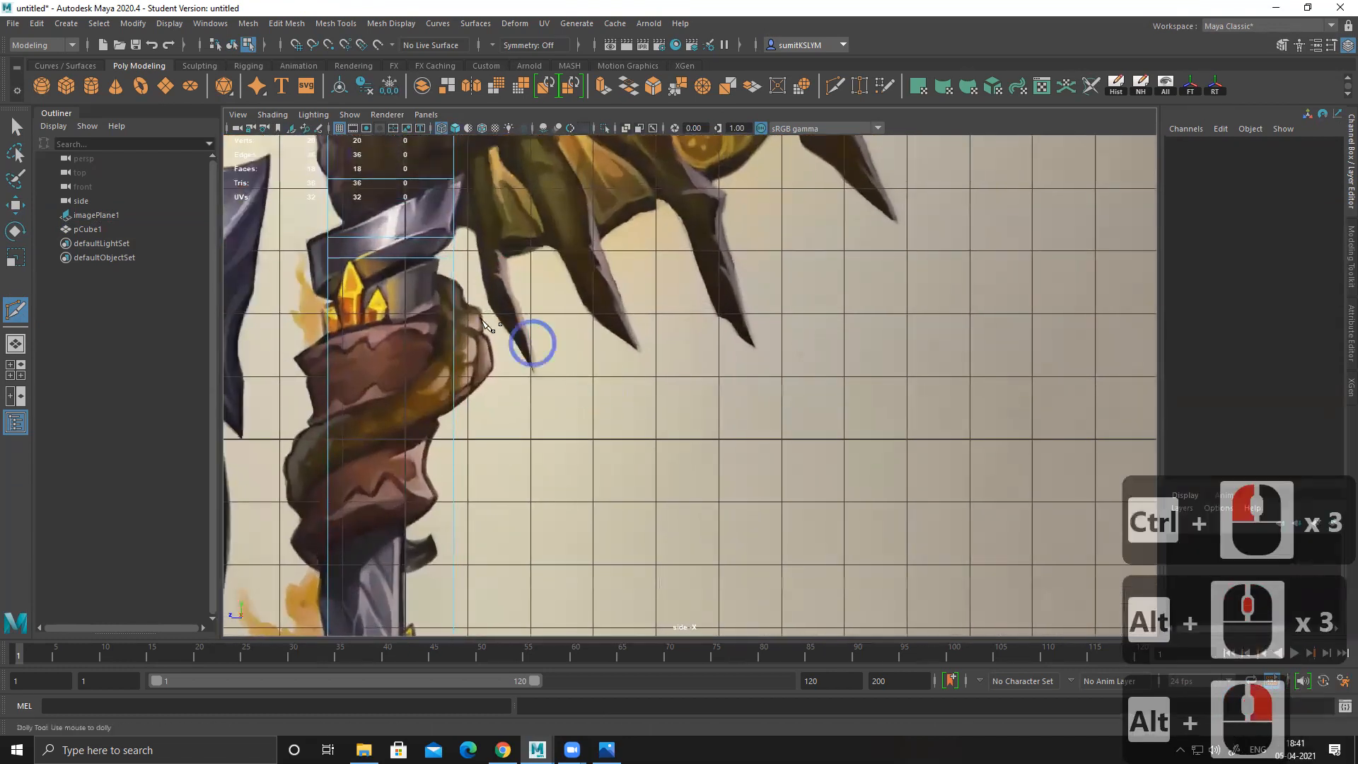
left_click(451, 263, "ctrl")
left_click(452, 304, "ctrl")
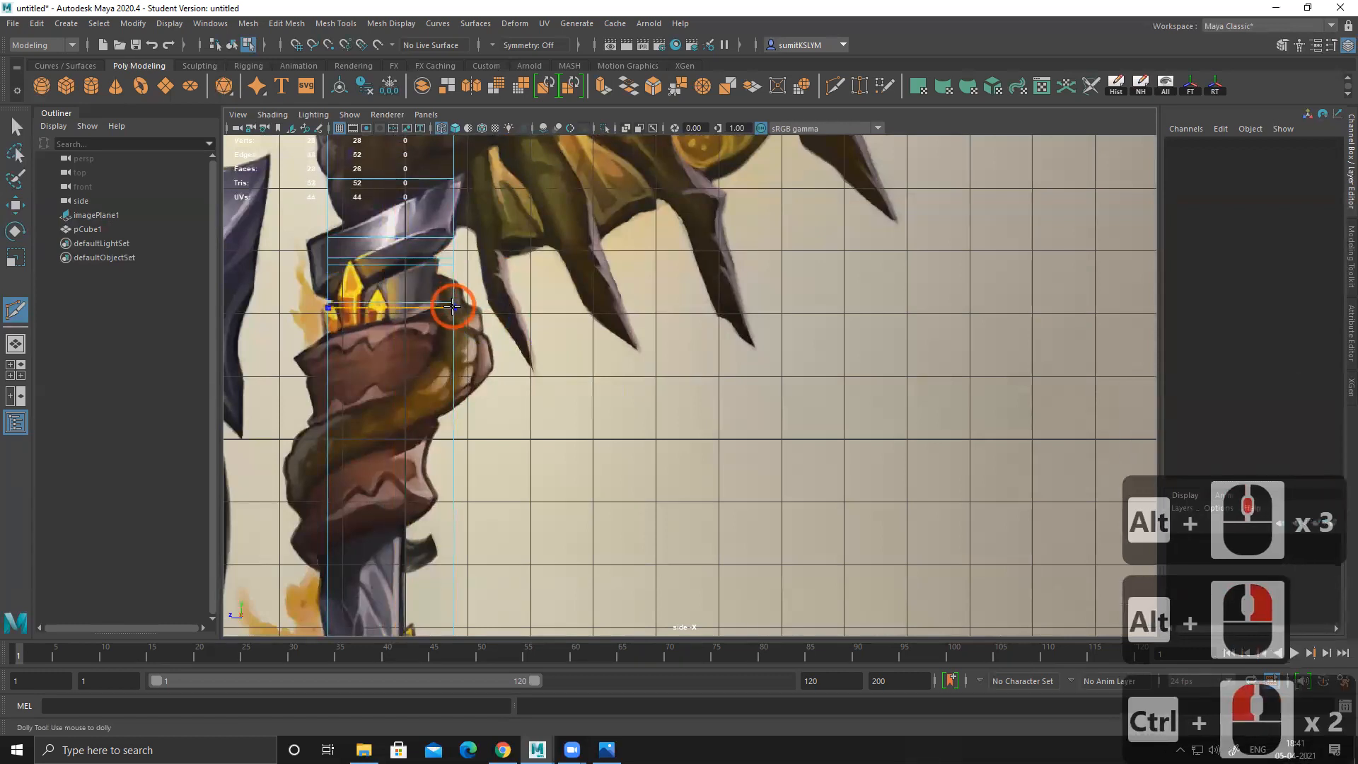
left_click(453, 309, "ctrl")
Step: Insert an edge loop at the lower end of the bottom leather wrap on the handle
middle_click_drag(521, 491, 535, 421, "alt")
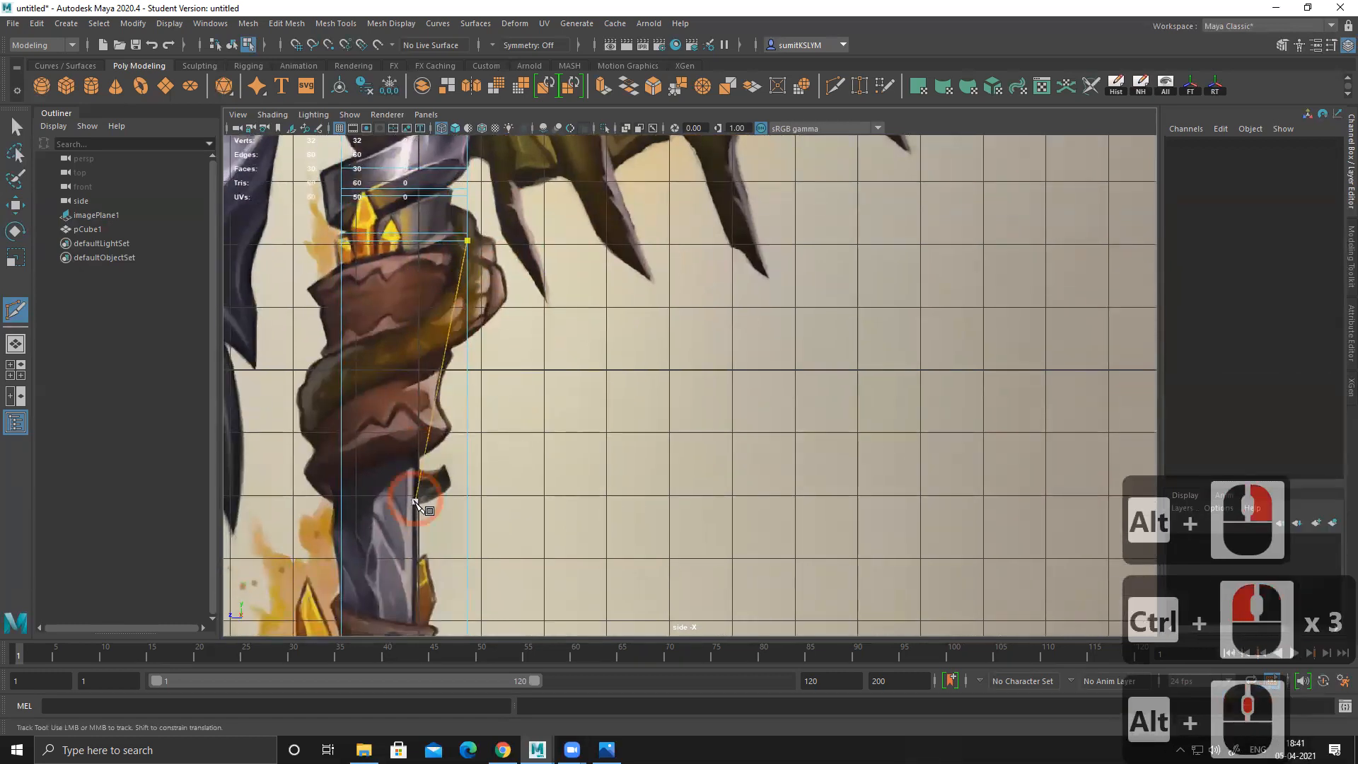
middle_click_drag(527, 263, 518, 303, "alt")
right_click_drag(469, 278, 480, 288, "alt")
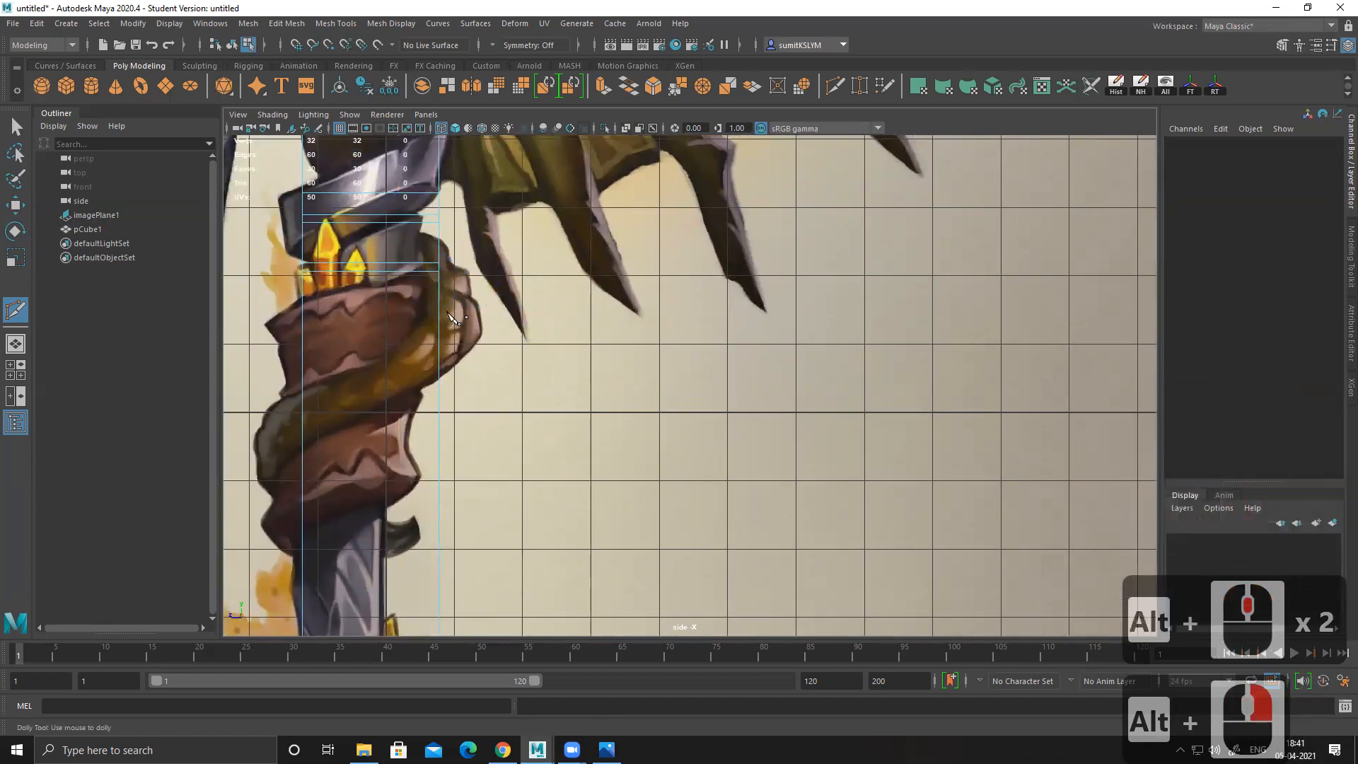
middle_click_drag(511, 519, 522, 255, "alt")
middle_click_drag(510, 431, 469, 286, "alt")
left_click(429, 488)
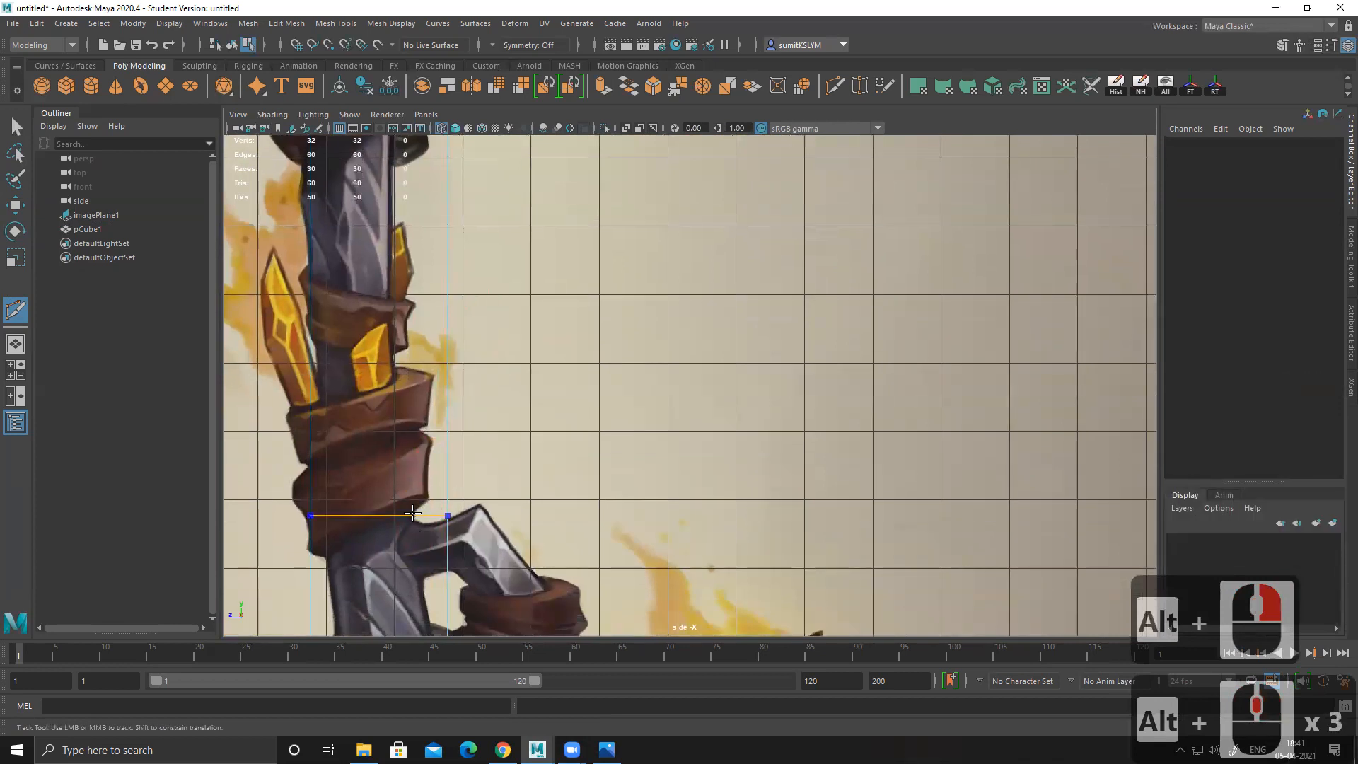
left_click(458, 521, "ctrl")
left_click(527, 516, "ctrl")
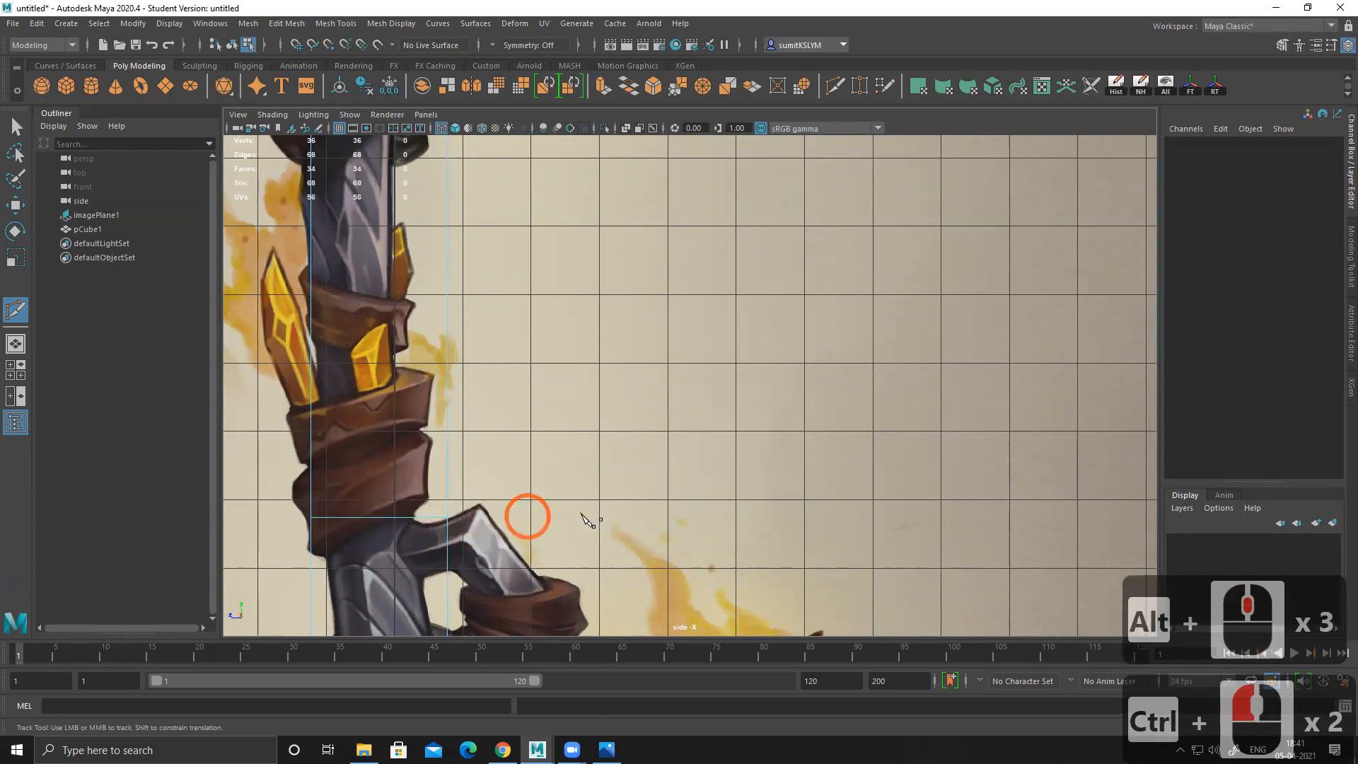
Step: Move the handle block's top vertices on the blade side inward along Z to taper its upper end
middle_click_drag(530, 403, 533, 476, "alt")
right_click(418, 266)
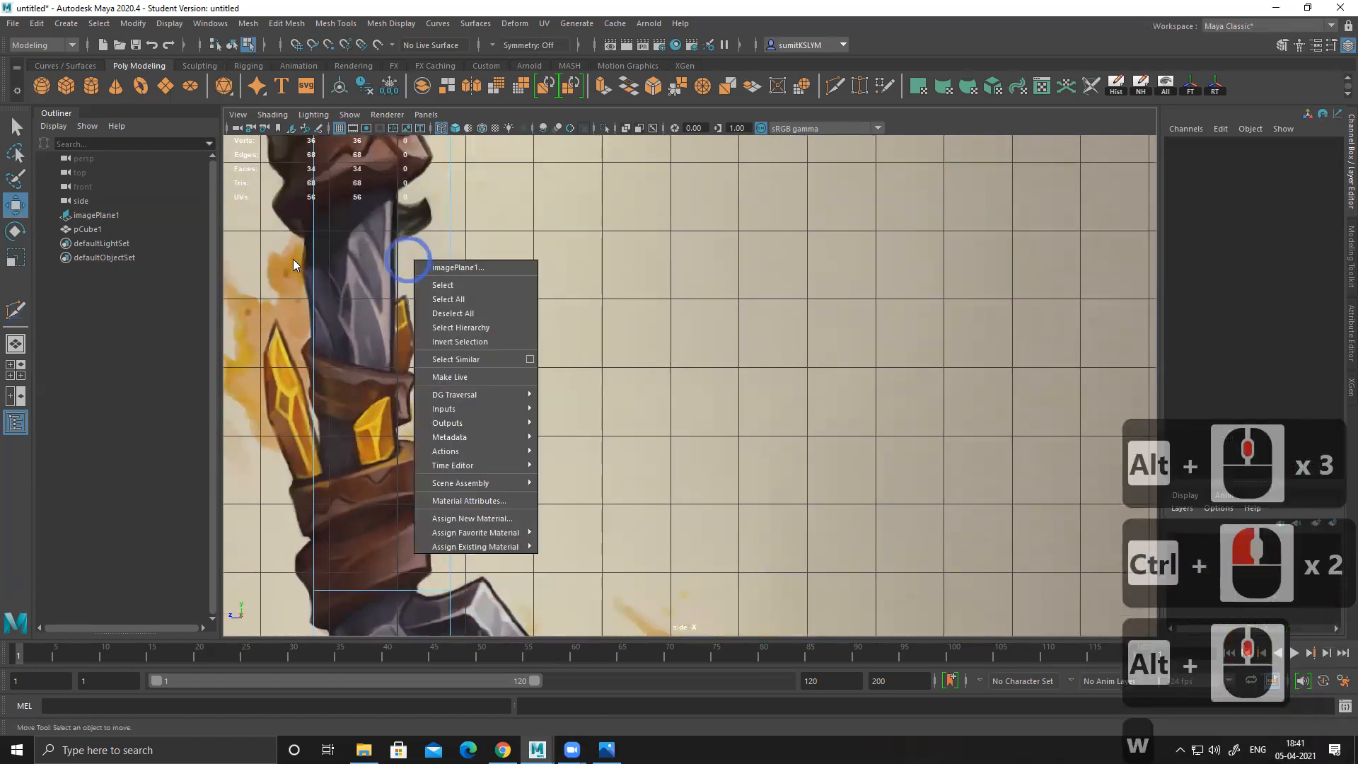
key("w")
right_click(440, 247)
right_click_drag(265, 241, 263, 242)
middle_click_drag(518, 254, 521, 566, "alt")
middle_click_drag(518, 272, 509, 463, "alt")
right_click_drag(424, 297, 436, 358, "alt")
middle_click_drag(436, 358, 451, 431, "alt")
left_click_drag(287, 224, 564, 294)
middle_click_drag(408, 273, 422, 295, "alt")
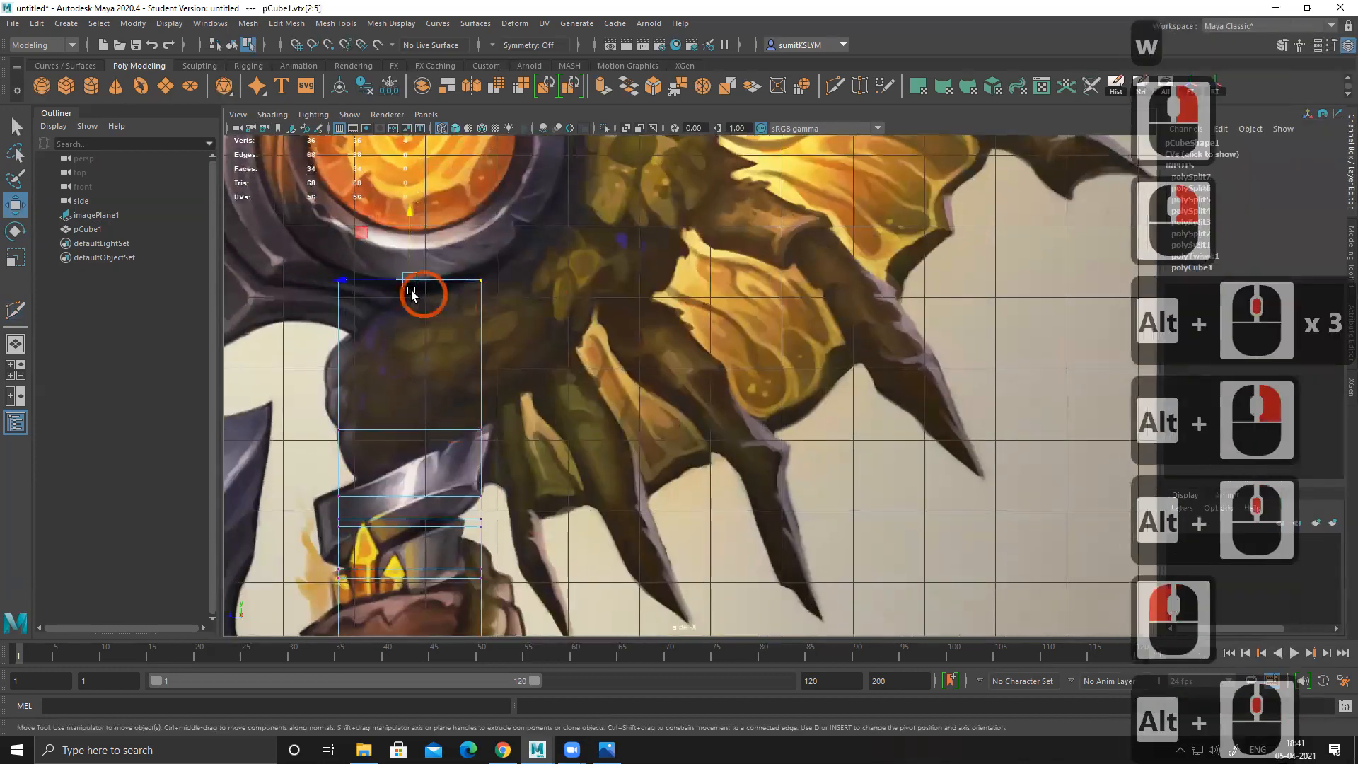
left_click_drag(309, 243, 360, 309)
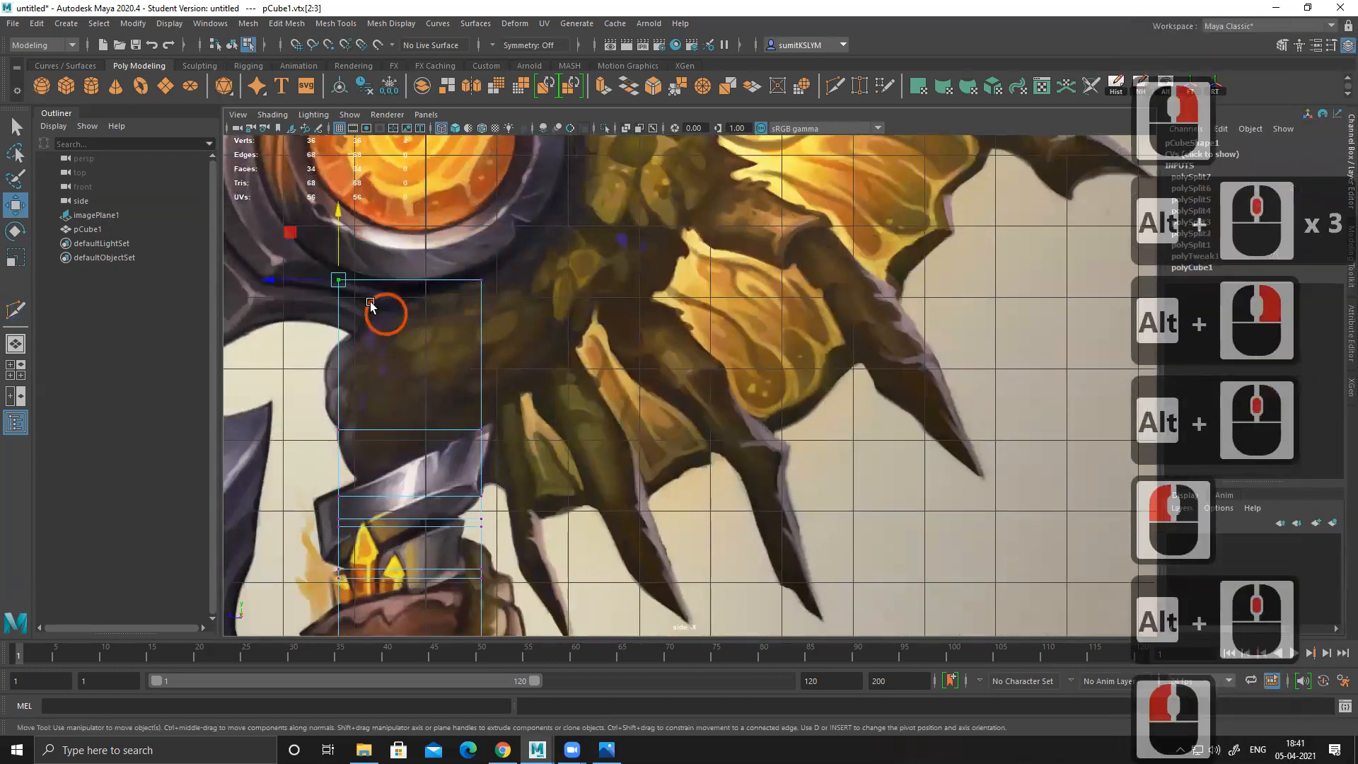
left_click_drag(280, 283, 306, 281)
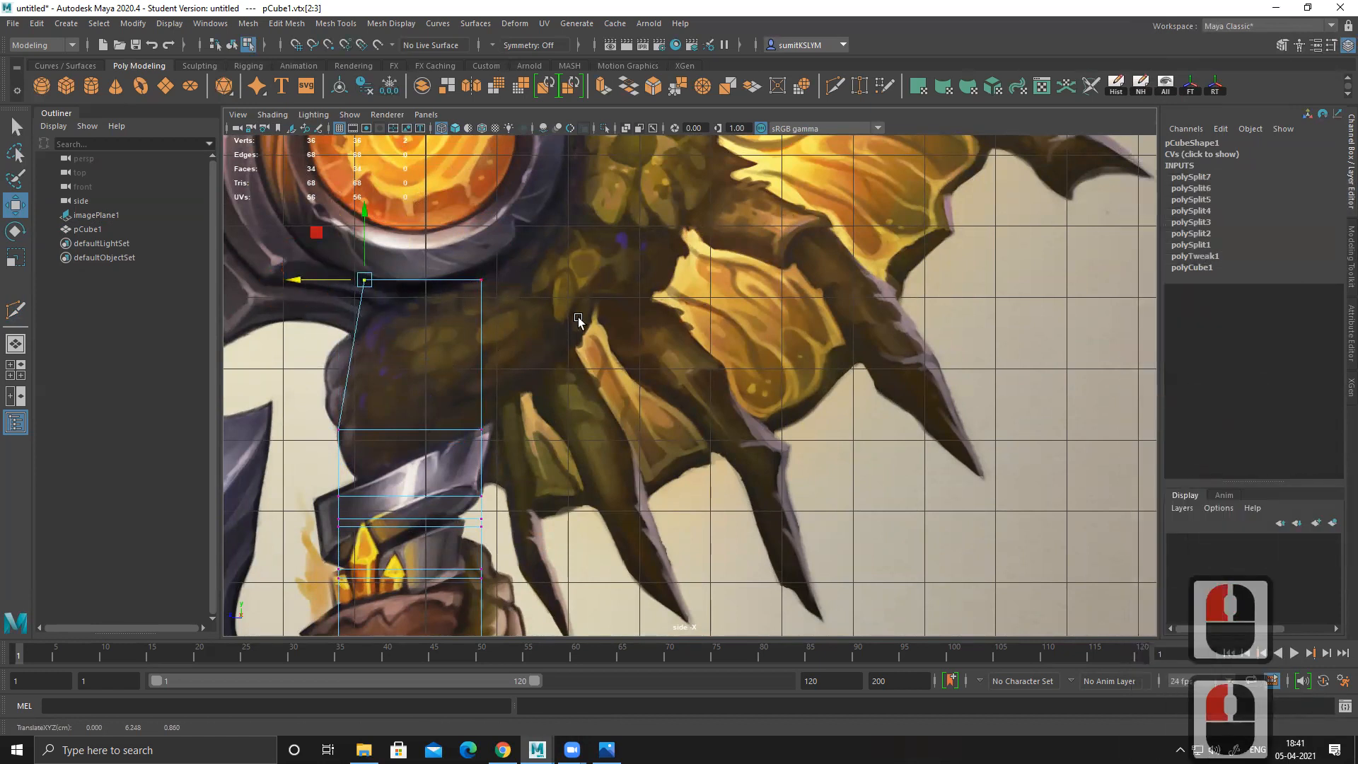
Step: Lower the blade-side vertices of the six upper edge loops so the loops follow the slope of the metal collar
middle_click_drag(377, 476, 389, 396, "alt")
right_click_drag(388, 396, 467, 441, "alt")
left_click_drag(276, 311, 345, 379)
middle_click_drag(284, 393, 421, 344, "alt")
left_click_drag(373, 240, 456, 509)
left_click_drag(434, 321, 433, 386)
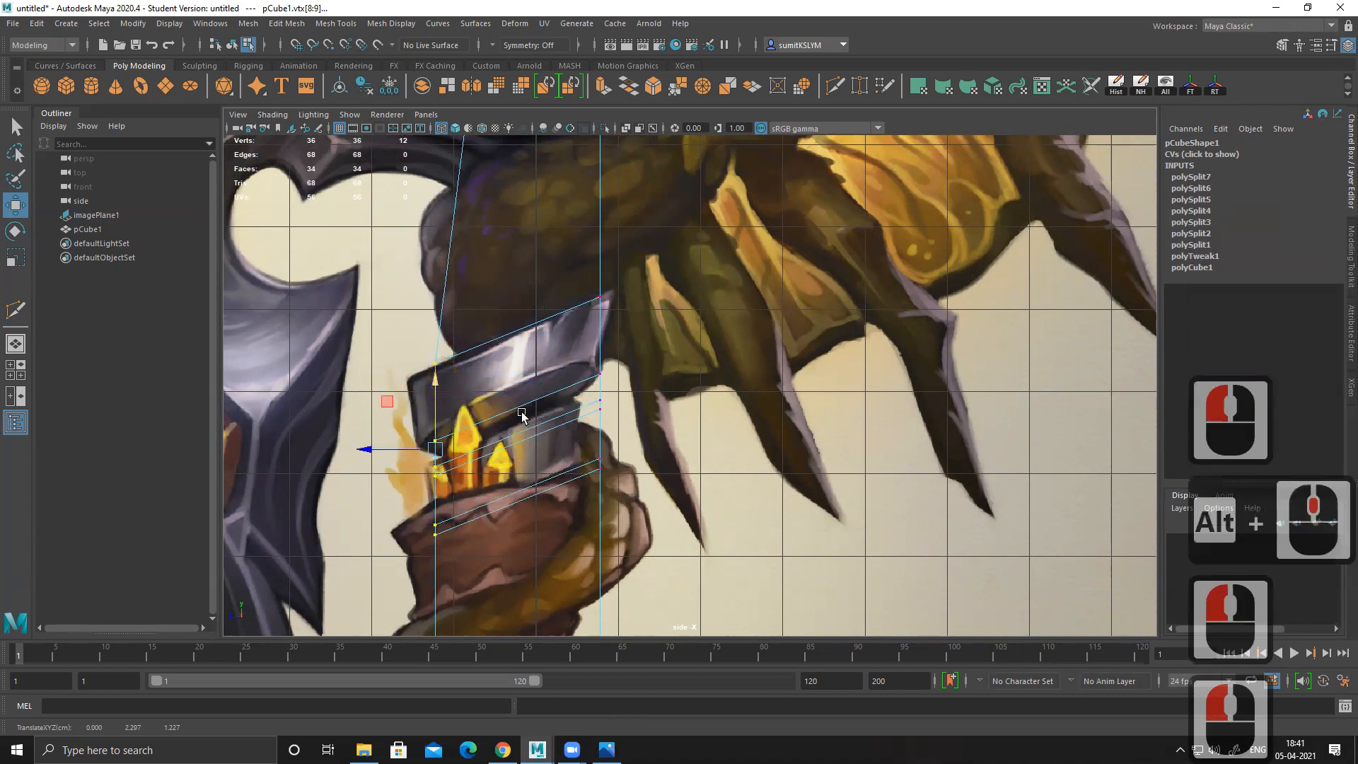
Step: Fit the collar's claw-side vertices to the reference, moving the upper corner outward and raising the lower corner
middle_click_drag(521, 413, 508, 421, "alt")
left_click_drag(558, 282, 658, 549)
middle_click_drag(657, 421, 621, 488, "alt")
right_click_drag(565, 369, 599, 427, "alt")
left_click_drag(542, 384, 584, 412)
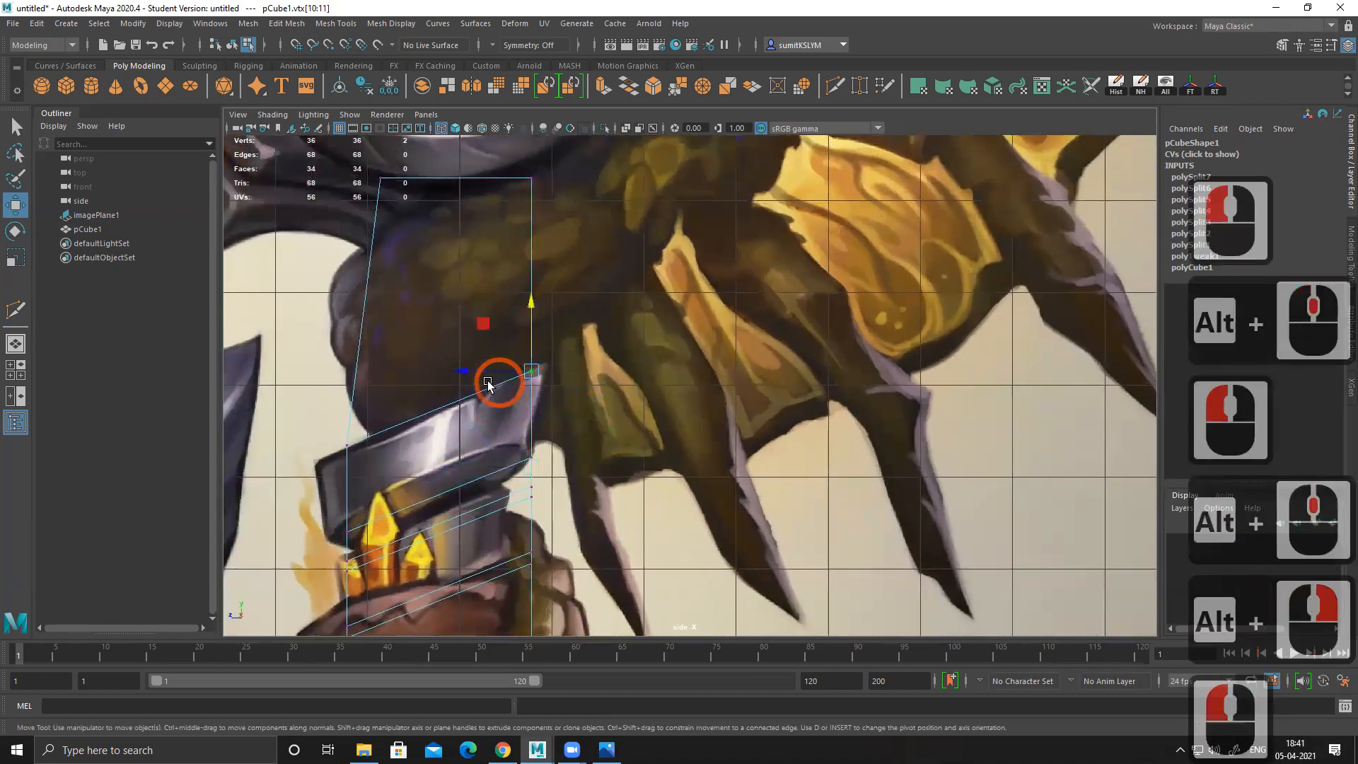
left_click_drag(464, 370, 475, 370)
left_click_drag(503, 433, 487, 456)
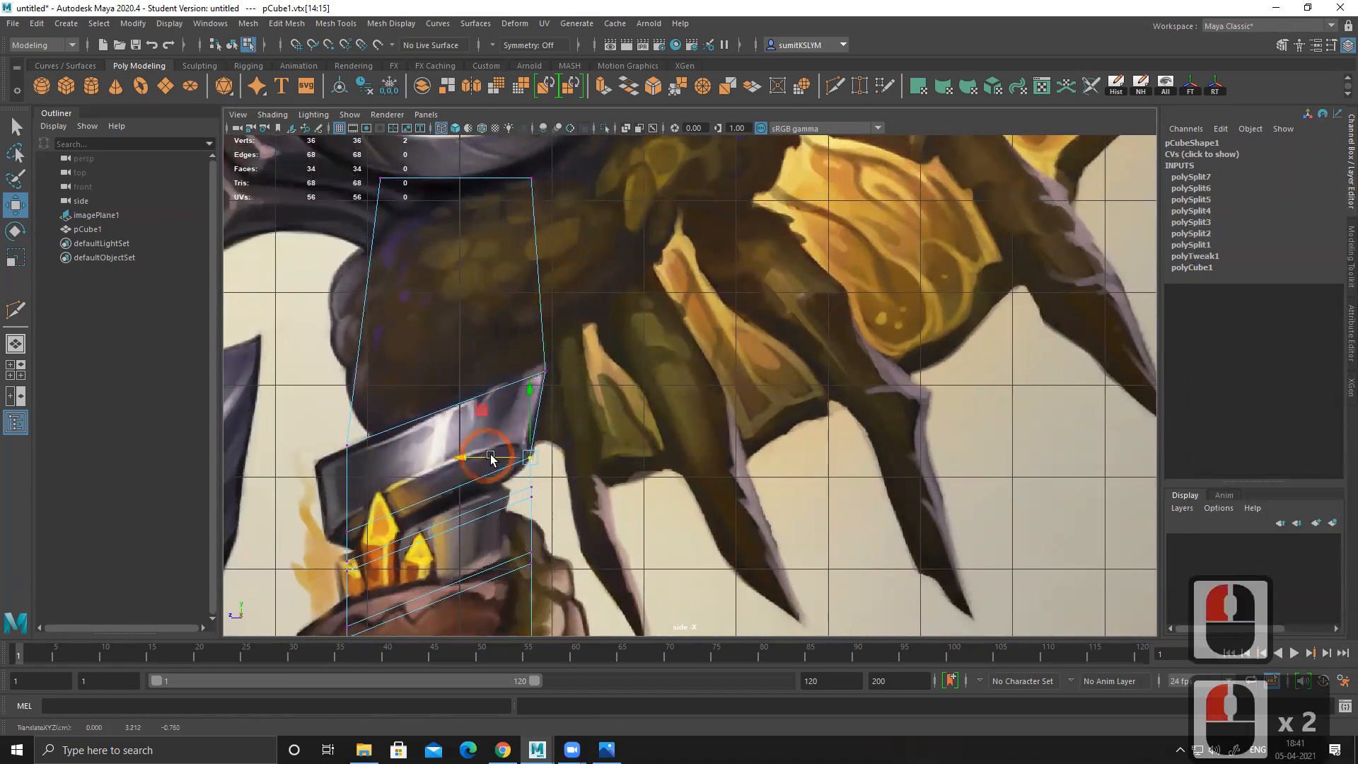
left_click_drag(529, 392, 528, 385)
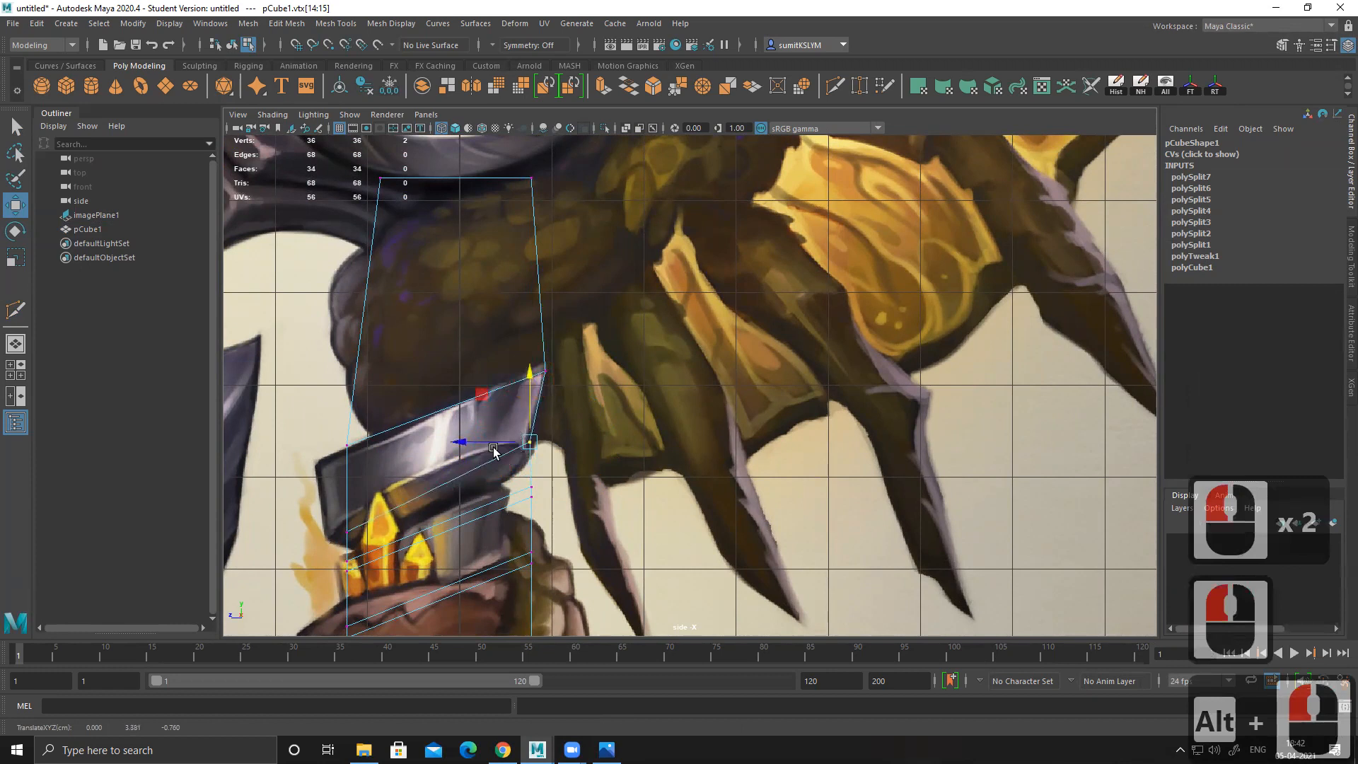
Step: Move the collar's upper and lower vertices on the blade side outward to match its outline in the reference
middle_click_drag(320, 493, 365, 414, "alt")
left_click_drag(383, 349, 419, 382)
middle_click_drag(431, 354, 443, 402, "alt")
left_click_drag(330, 415, 369, 428)
left_click_drag(370, 479, 414, 514)
left_click_drag(402, 500, 387, 500)
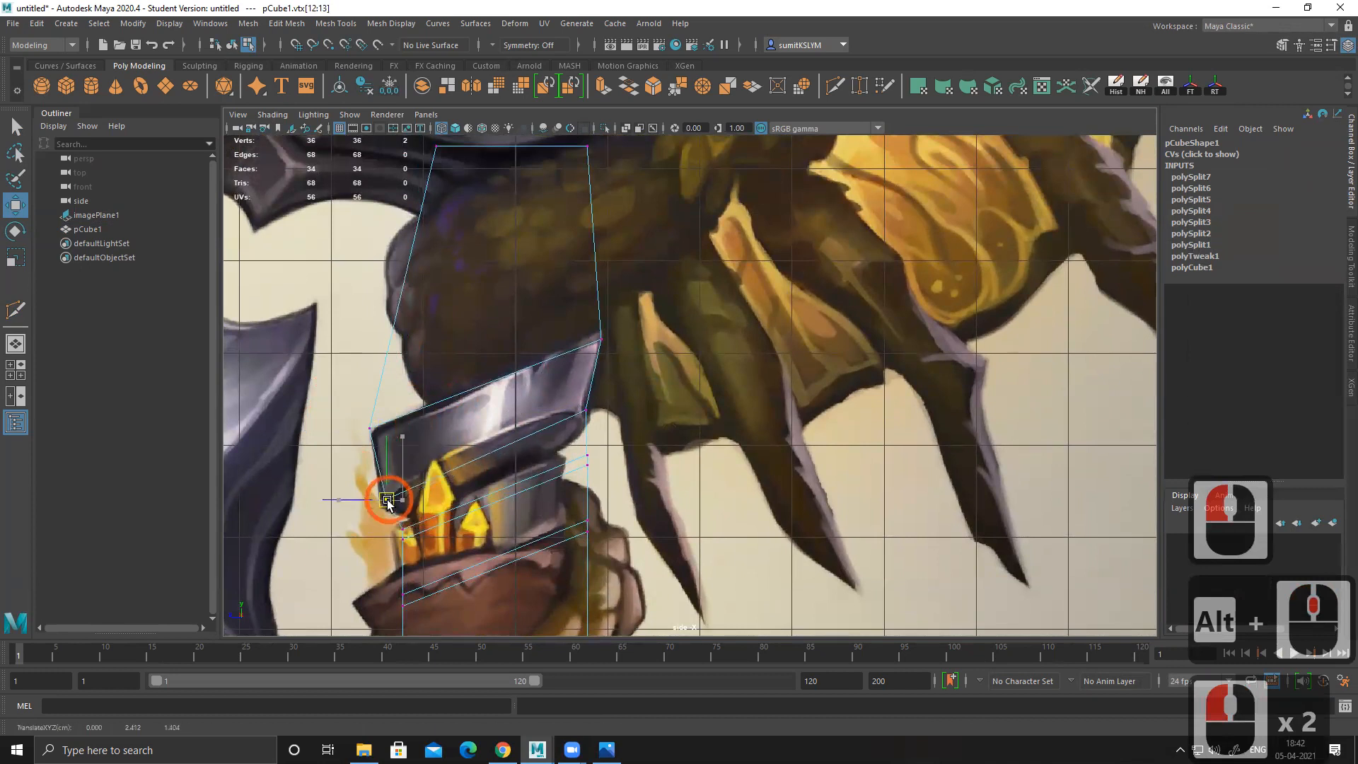
Step: Insert a sloped edge loop just above the metal collar with Multi-Cut
middle_click_drag(335, 455, 314, 503, "alt")
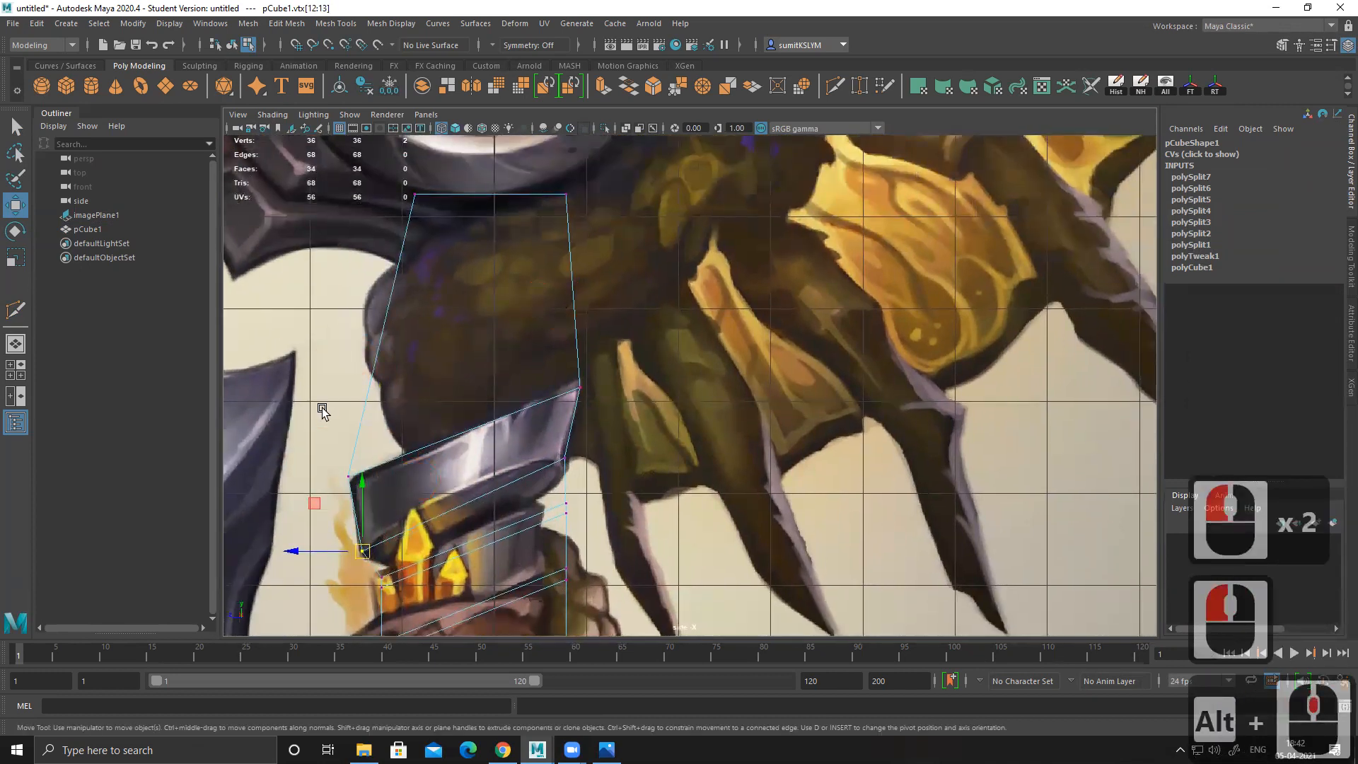
right_click_drag(565, 300, 350, 453, "shift")
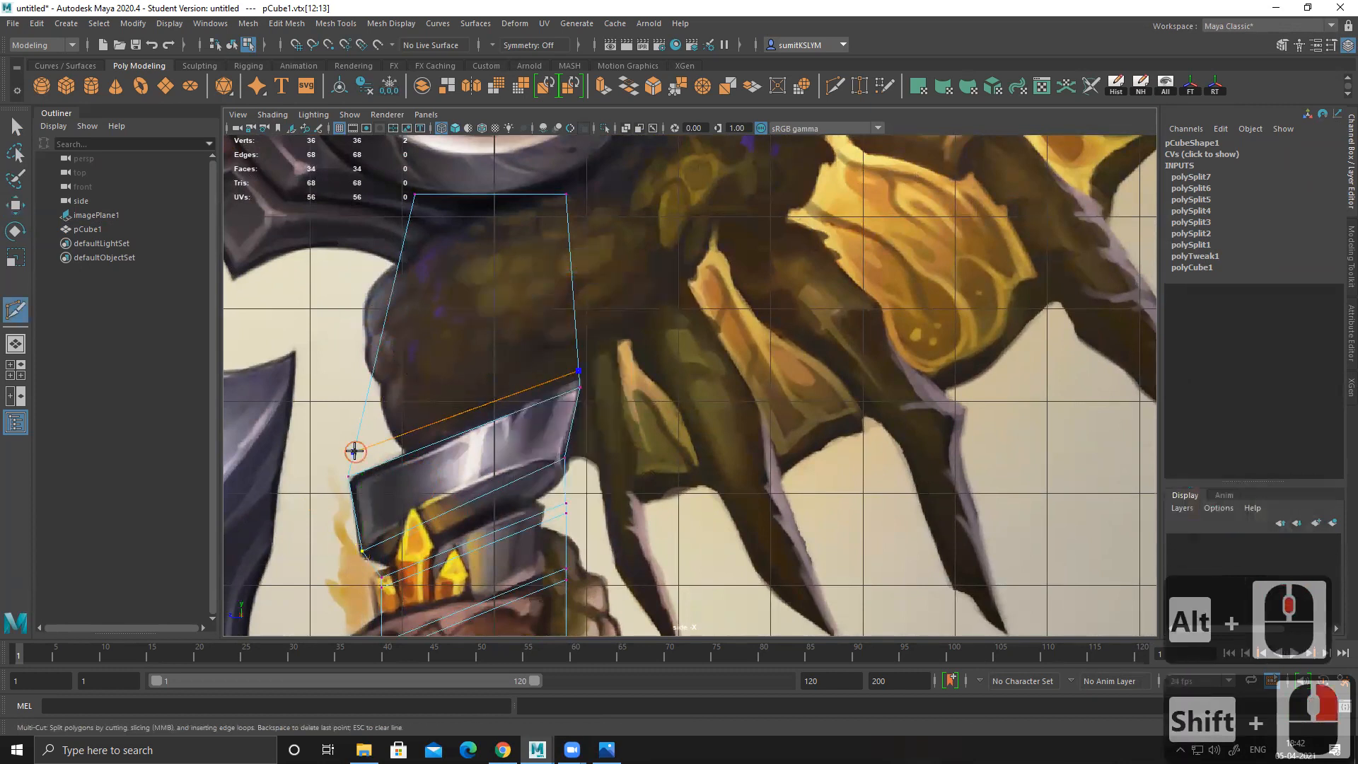
left_click(511, 438, "ctrl")
Step: Scale the new edge loop above the collar inward and move it down onto the collar's upper edge
key("w")
right_click_drag(381, 296, 388, 255)
double_click(459, 414)
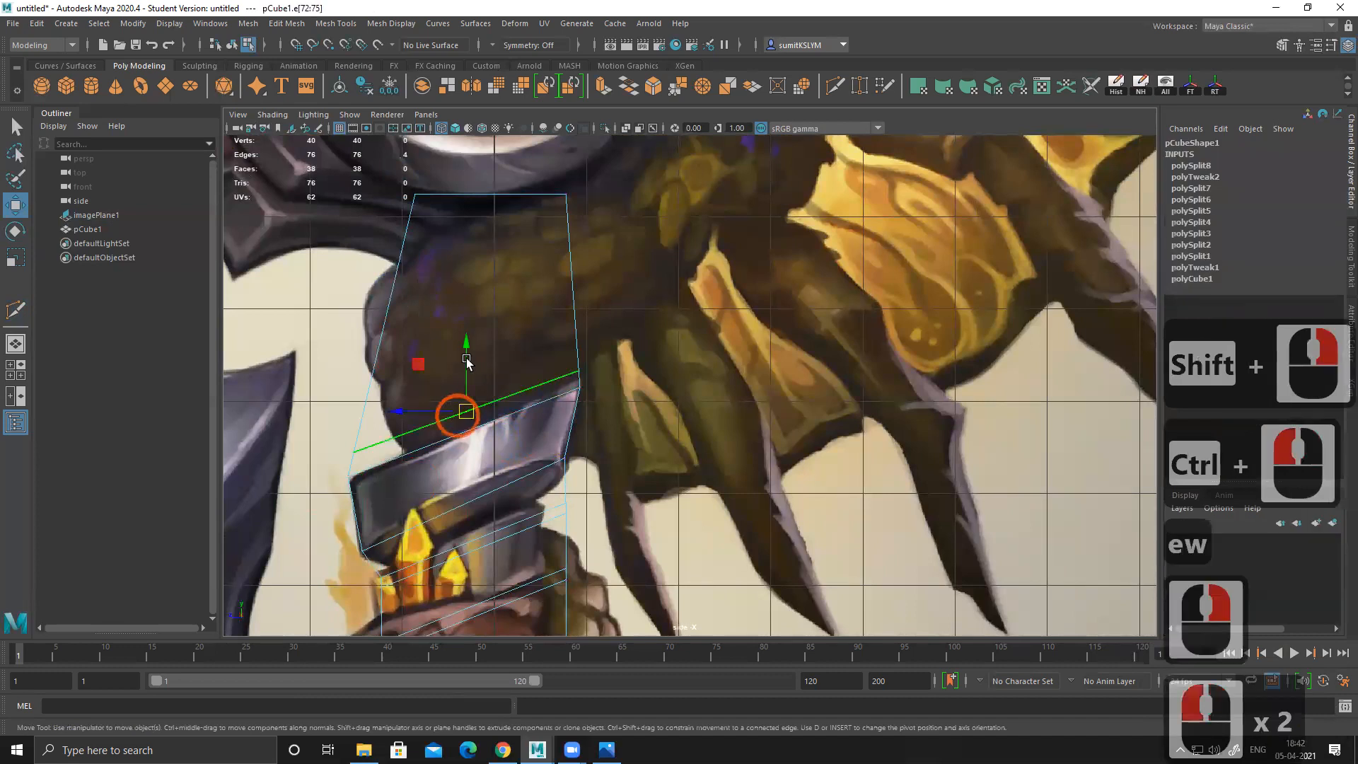
key("r")
left_click_drag(466, 411, 445, 439)
key("w")
left_click_drag(465, 346, 464, 366)
Step: Raise the claw-side vertices of the collar's top edge and the loop above it to match the collar's corner
middle_click_drag(549, 382, 519, 394, "alt")
right_click_drag(576, 429, 700, 513, "alt")
right_click_drag(493, 324, 447, 323)
right_click_drag(495, 211, 498, 203)
right_click_drag(483, 149, 412, 157)
right_click_drag(490, 354, 474, 355)
left_click_drag(489, 445, 490, 445)
left_click_drag(484, 352, 524, 424)
left_click_drag(489, 335, 494, 318)
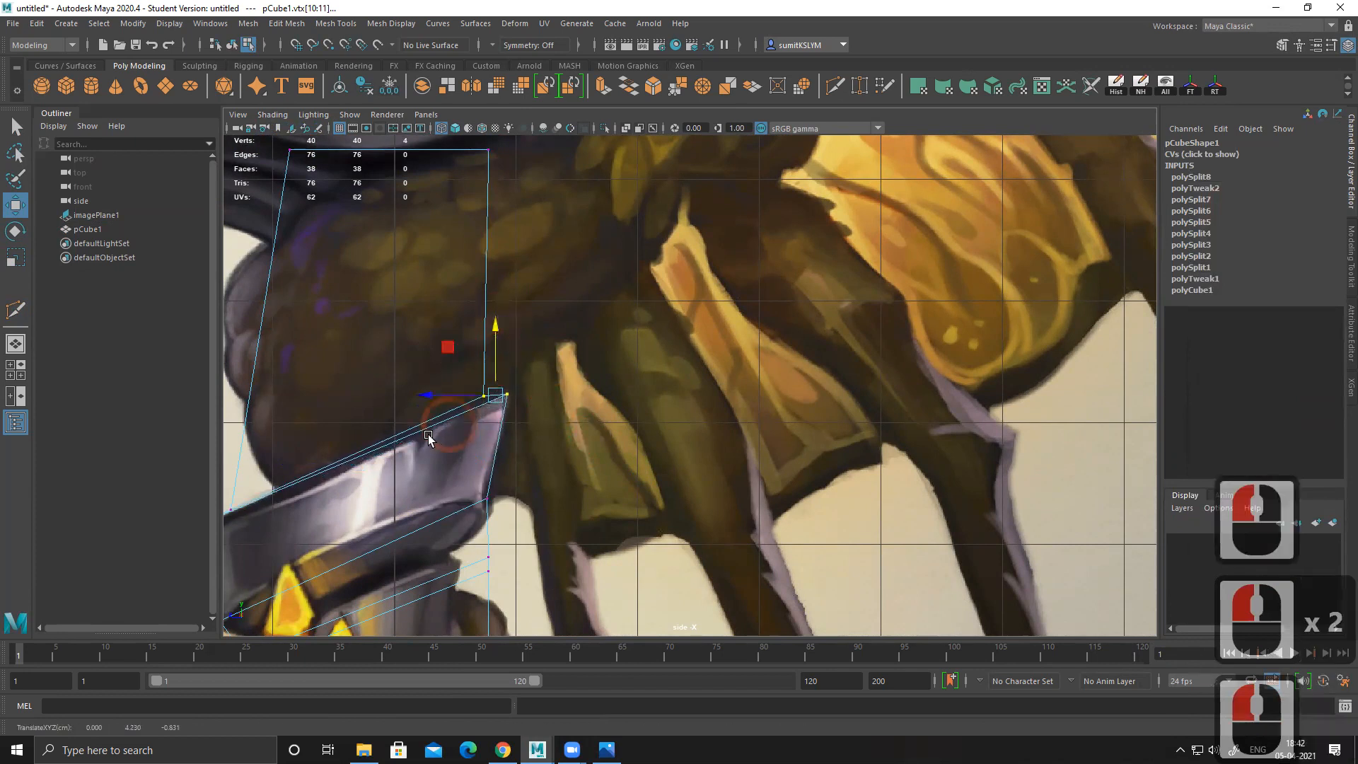
Step: Move the blade-side vertices of the loop above the collar inward along the collar's upper edge
middle_click_drag(427, 439, 603, 321, "alt")
scroll(467, 404, "up", 1)
scroll(466, 403, "up", 1)
left_click_drag(359, 430, 398, 415)
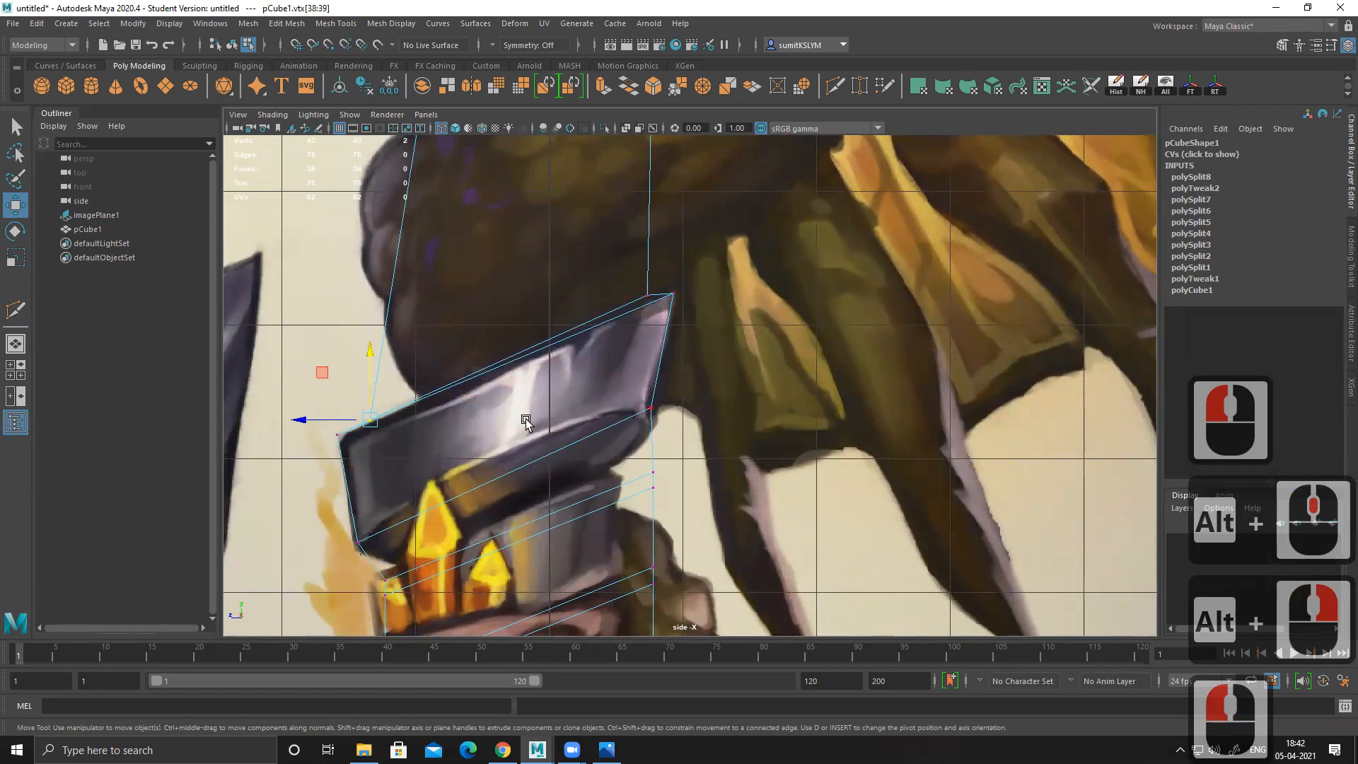
Step: Raise the blade-side vertices of the loop pair below the collar and pull the claw-side ones inward to the notch beneath it
middle_click_drag(468, 389, 517, 311, "alt")
middle_click_drag(449, 435, 452, 373, "alt")
right_click_drag(544, 389, 584, 385, "alt")
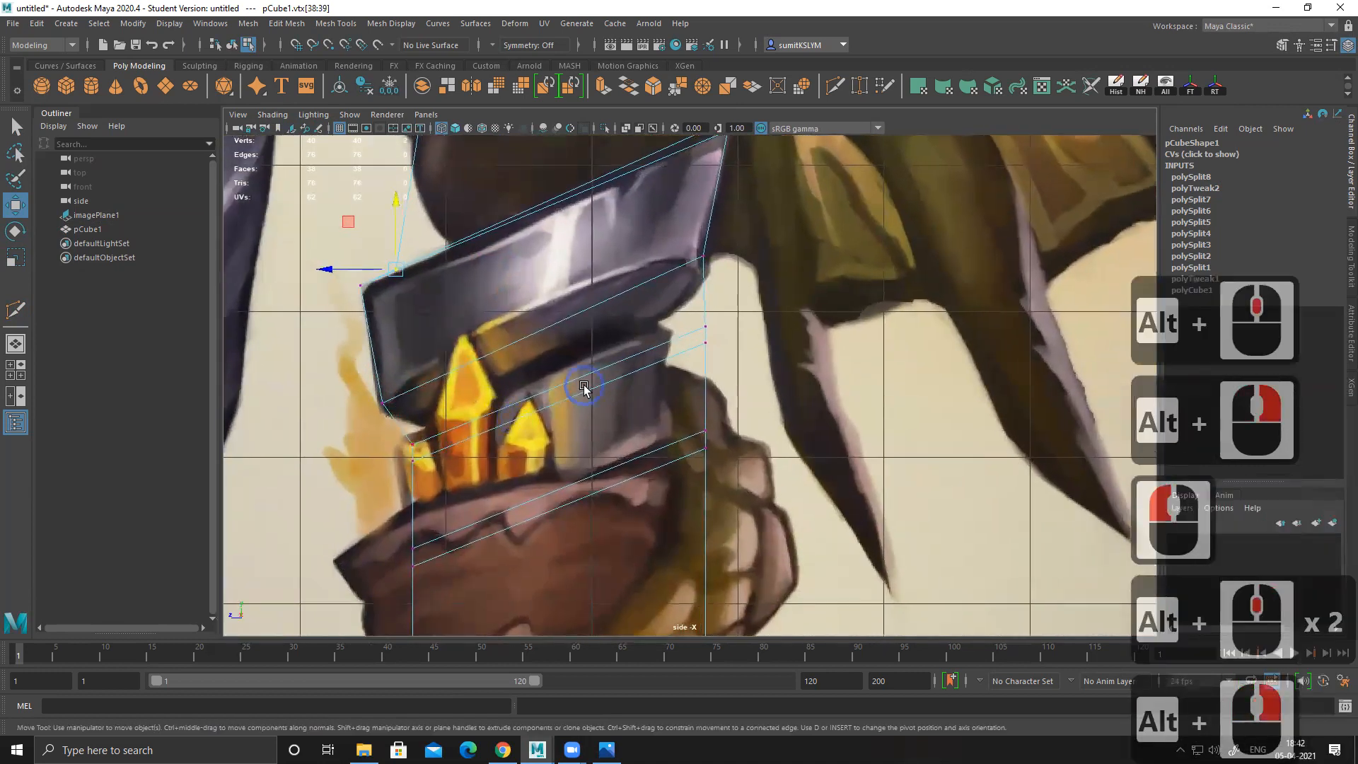
middle_click_drag(584, 388, 564, 414, "alt")
left_click_drag(430, 497, 431, 497)
left_click_drag(393, 407, 393, 393)
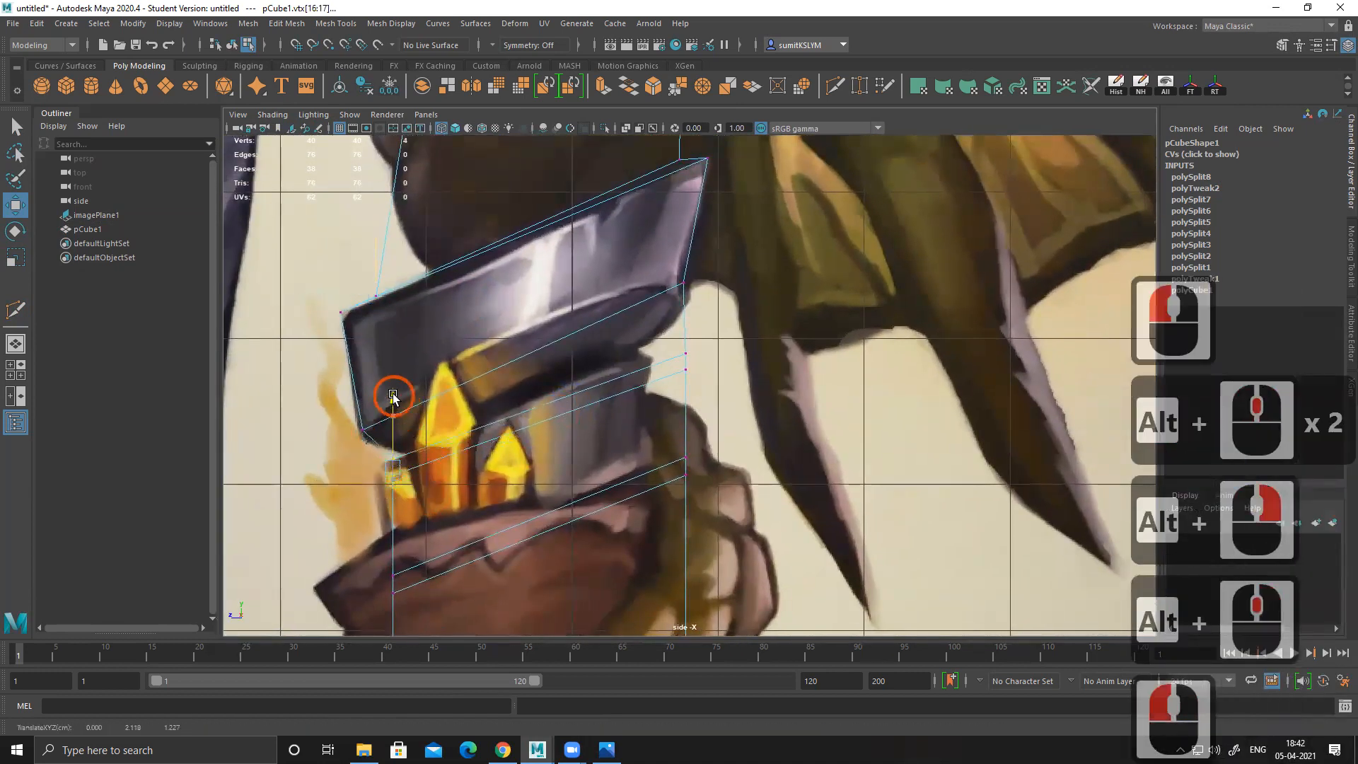
left_click_drag(686, 347, 573, 362)
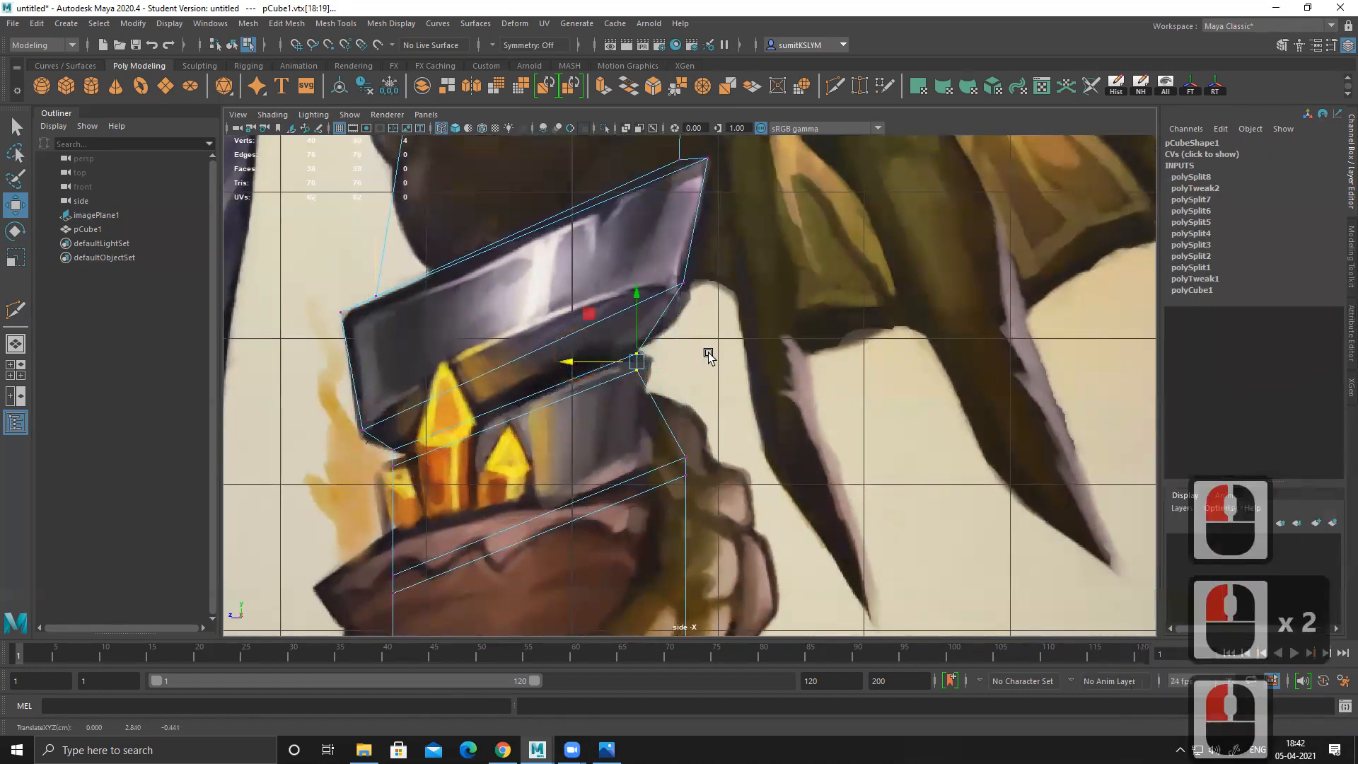
Step: Move the claw-side vertices of the next loop pair down inward to the lower end of the second metal band
middle_click_drag(671, 261, 635, 324, "alt")
middle_click_drag(687, 363, 654, 439, "alt")
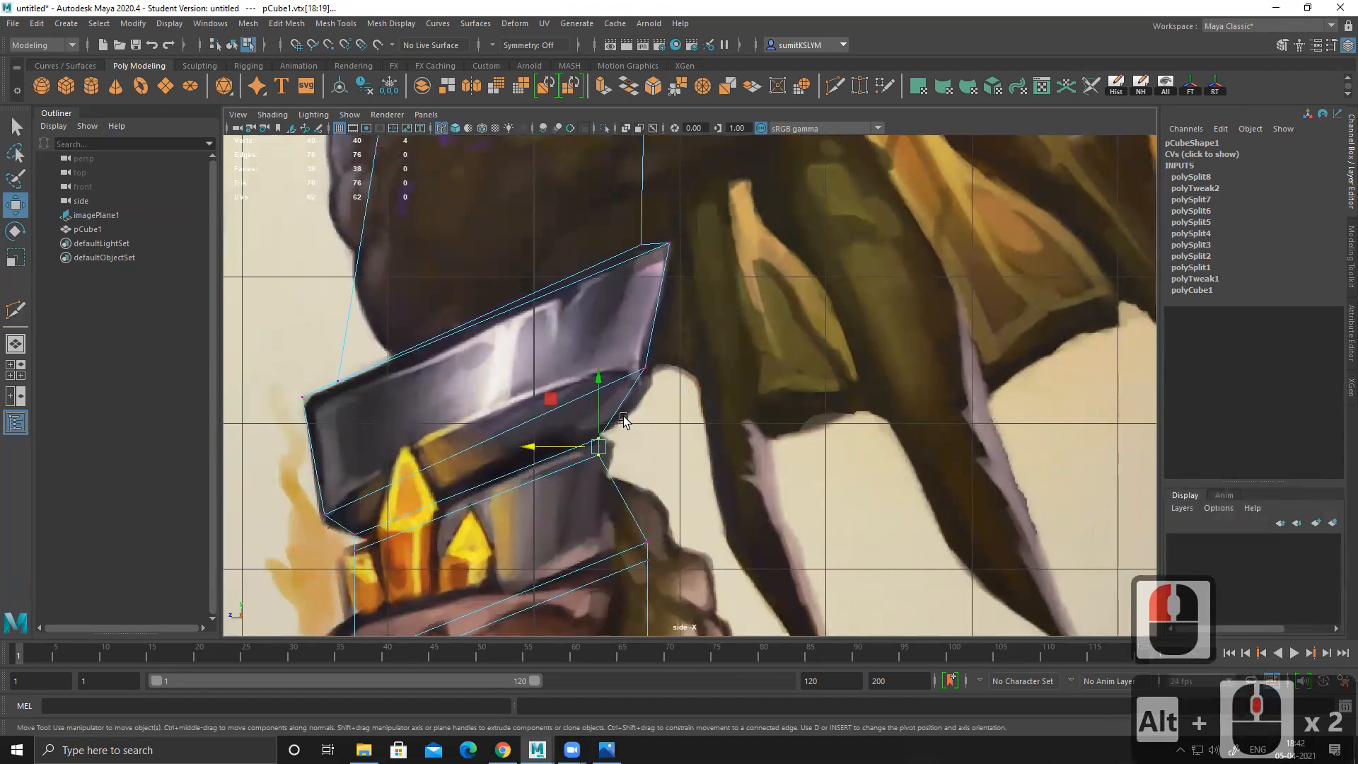
middle_click_drag(640, 481, 639, 431, "alt")
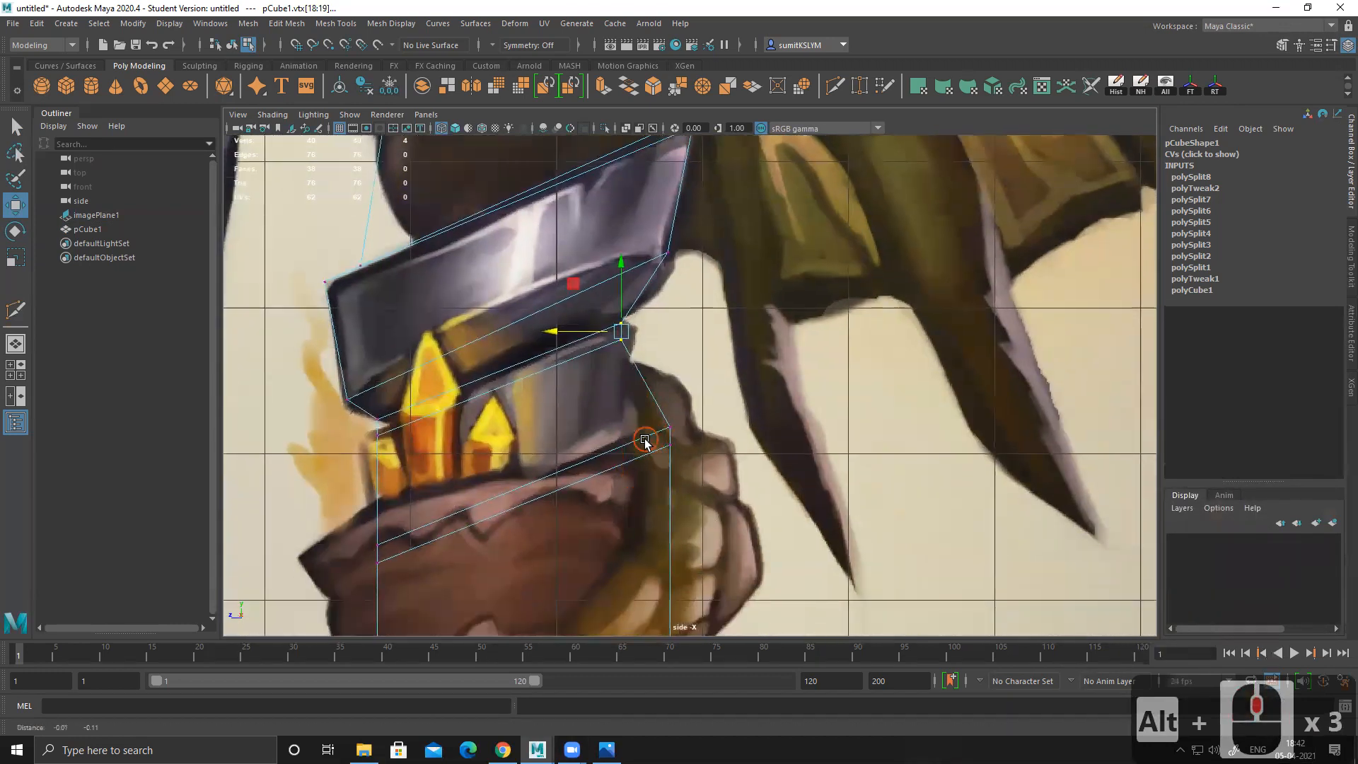
left_click(670, 436)
left_click_drag(625, 436, 598, 436)
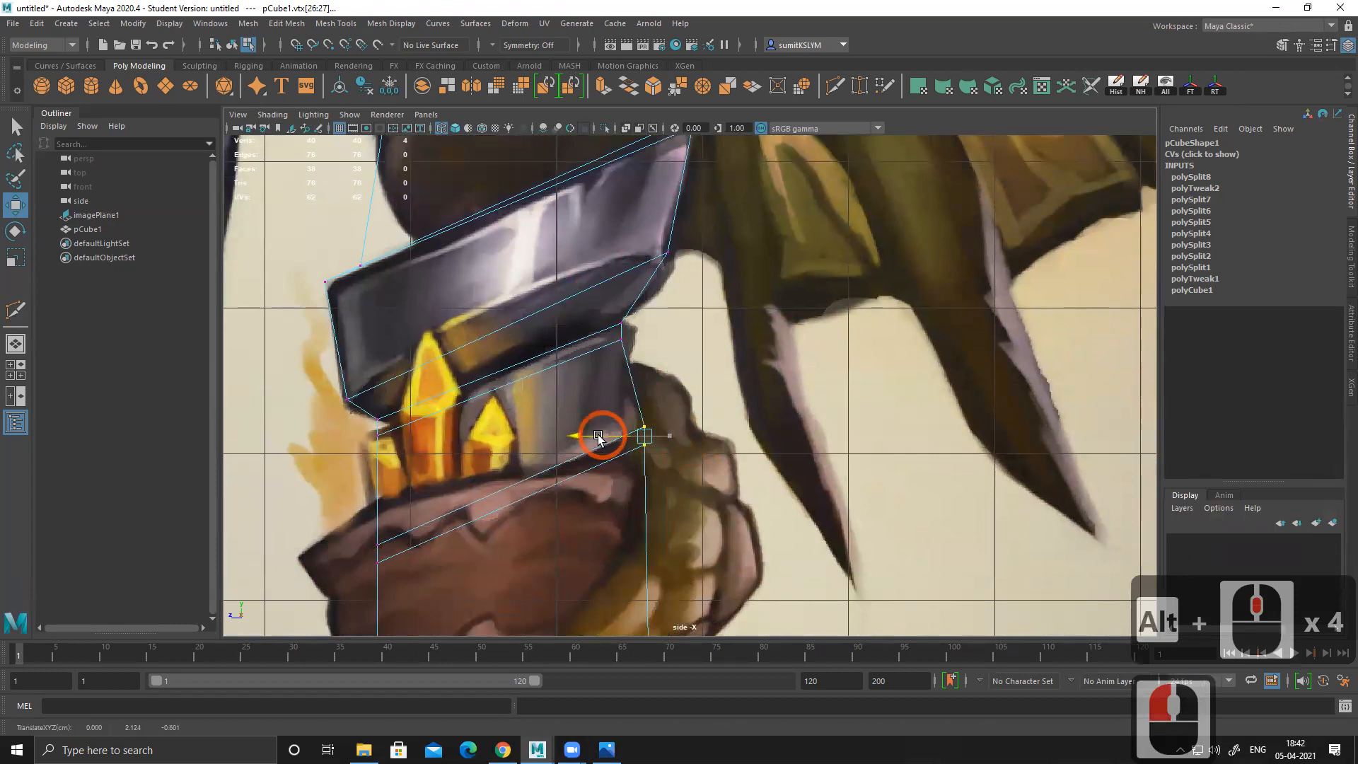
Step: Move the blade-side vertices of that lower loop pair up and inward to follow the second band's lower edge
middle_click_drag(514, 502, 563, 450, "alt")
left_click_drag(367, 452, 499, 586)
left_click_drag(427, 504, 446, 450)
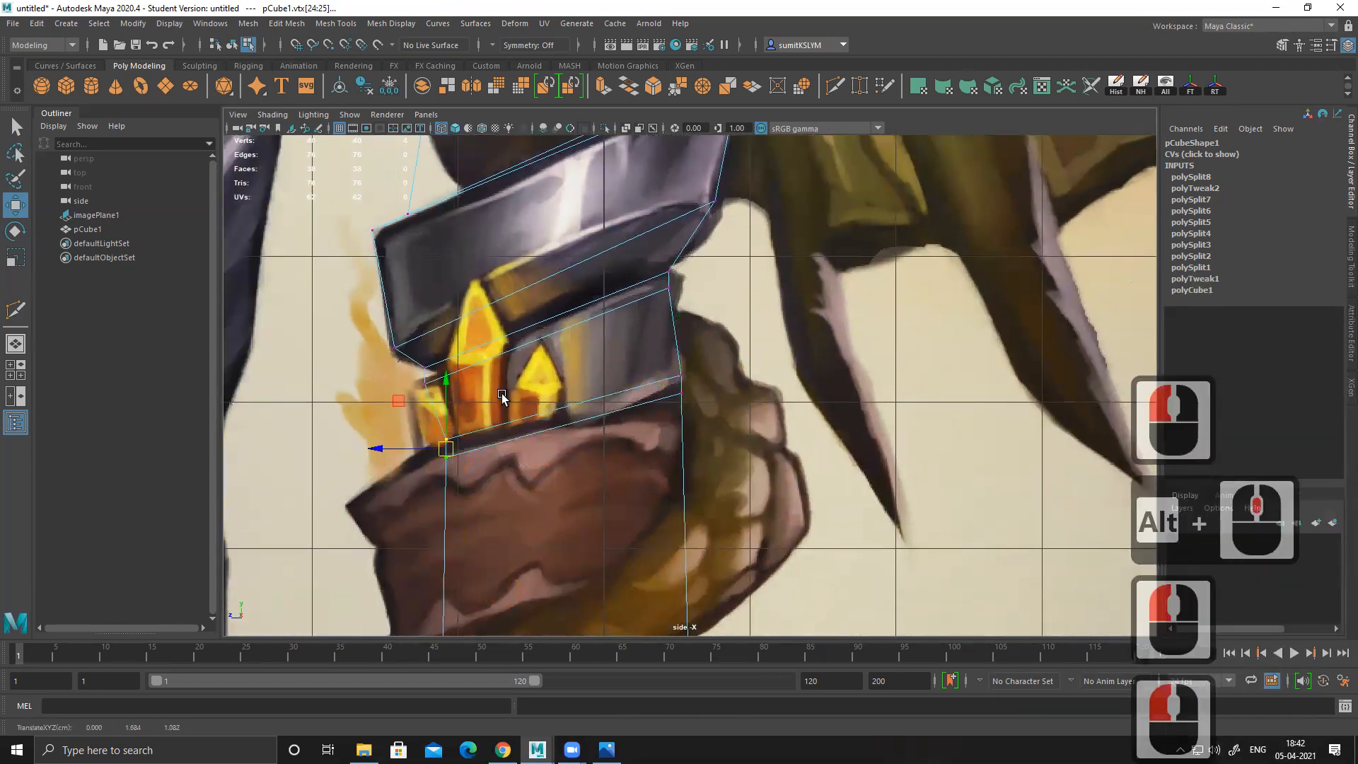
Step: Raise the blade-side and claw-side vertices of the loop pair beneath the collar to fit the gap between the two metal bands
middle_click_drag(502, 393, 510, 456, "alt")
right_click_drag(510, 454, 524, 419, "alt")
left_click_drag(369, 404, 438, 414)
left_click_drag(397, 331, 397, 330)
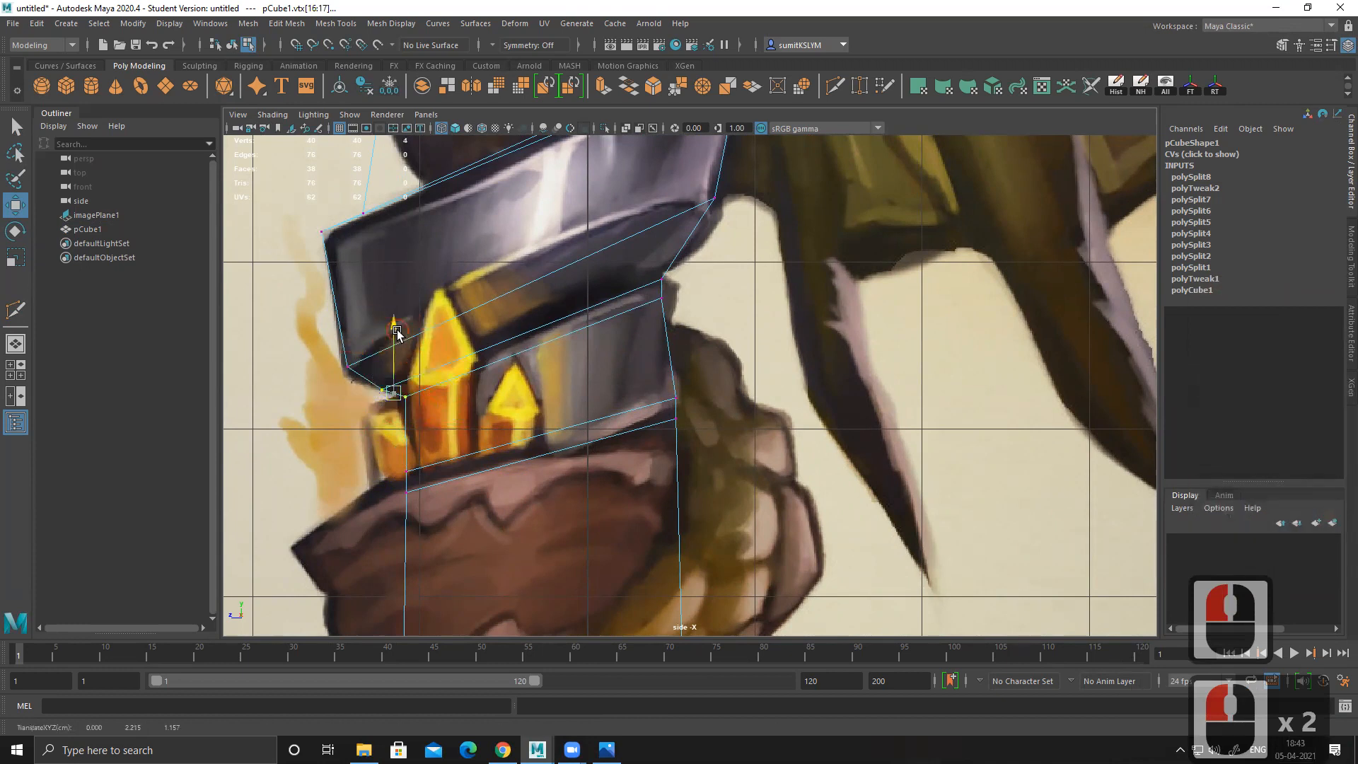
left_click_drag(645, 273, 691, 326)
left_click_drag(660, 217, 659, 212)
Step: Pull the second band's upper claw-side vertices outward to its corner and shift its lower claw-side vertices slightly inward
middle_click_drag(700, 272, 681, 313, "alt")
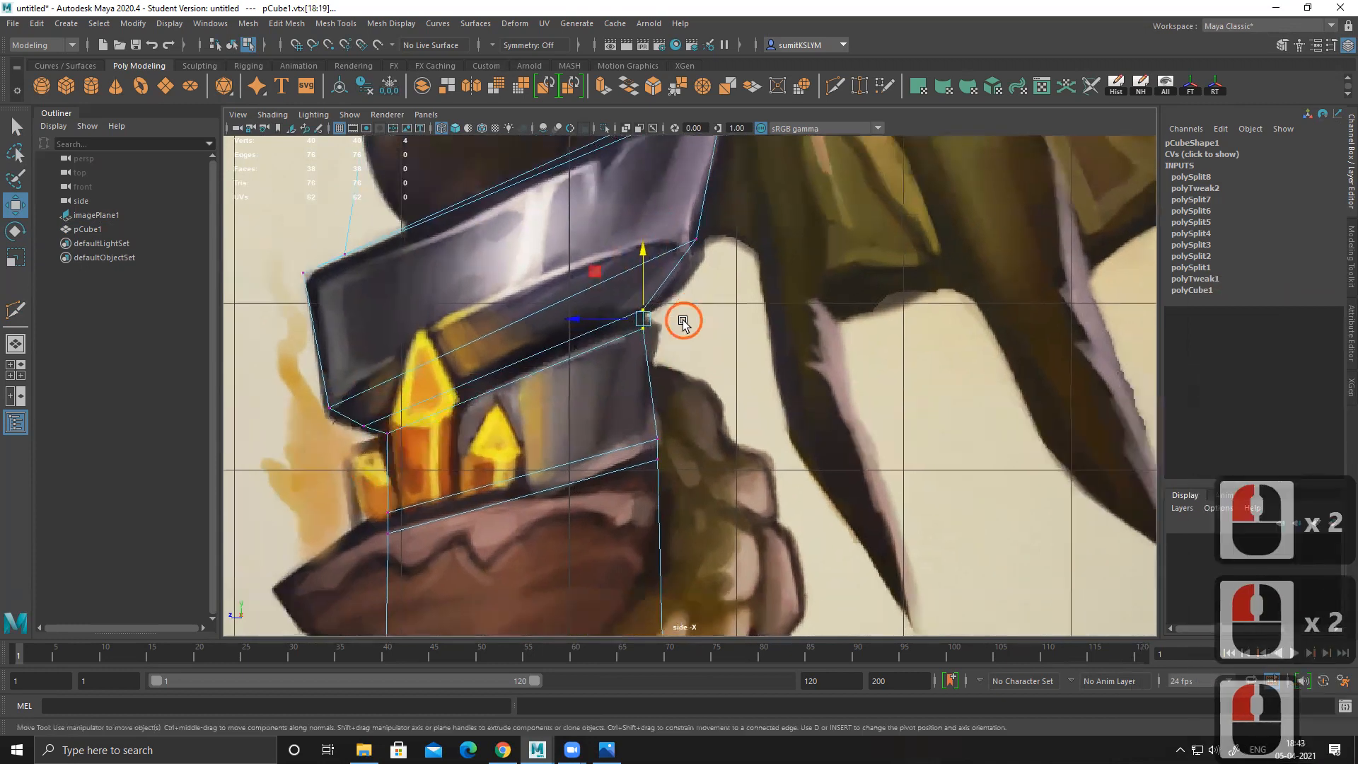
left_click_drag(636, 319, 609, 331)
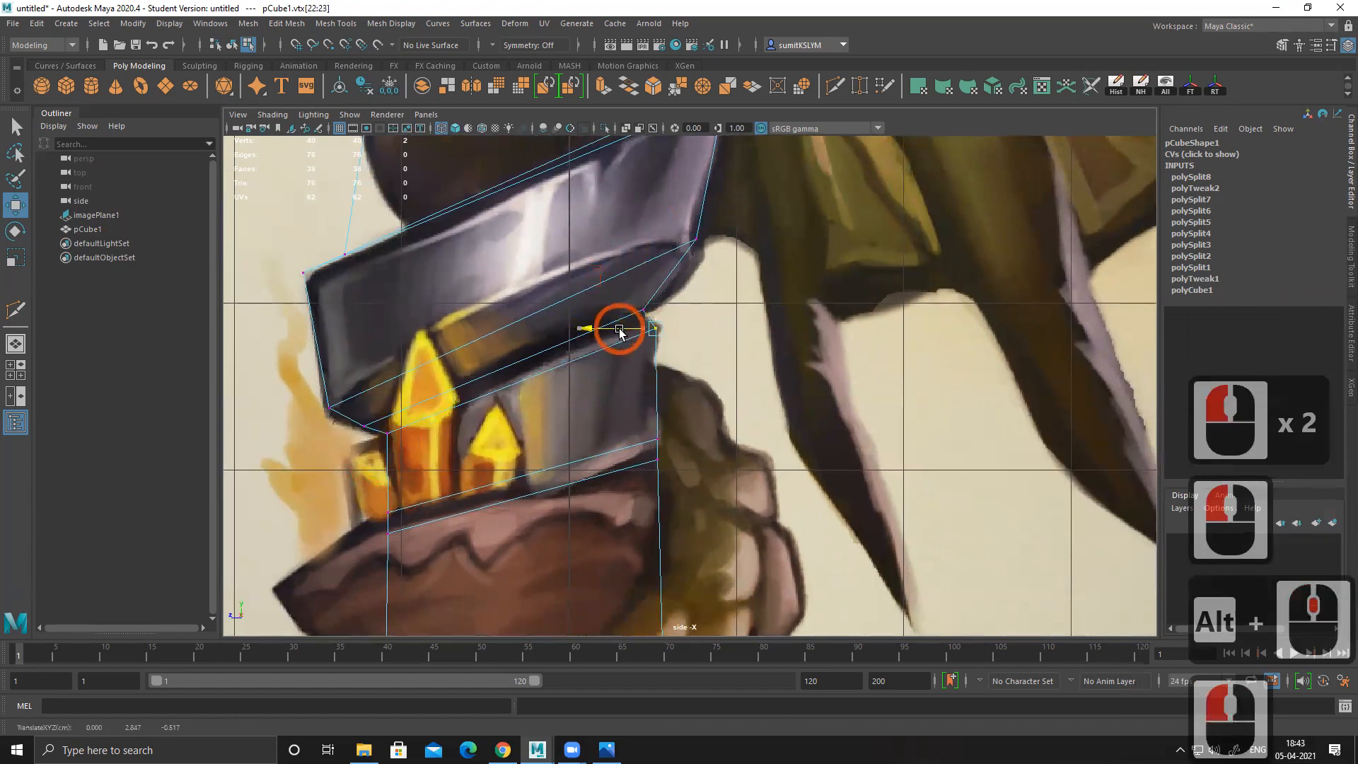
middle_click_drag(700, 358, 695, 383, "alt")
left_click_drag(616, 437, 723, 533)
left_click_drag(616, 474, 603, 476)
middle_click_drag(729, 378, 692, 367, "alt")
Step: Select the loop just under the second metal band and scale it inward to narrow the handle there
left_click_drag(628, 479, 655, 505)
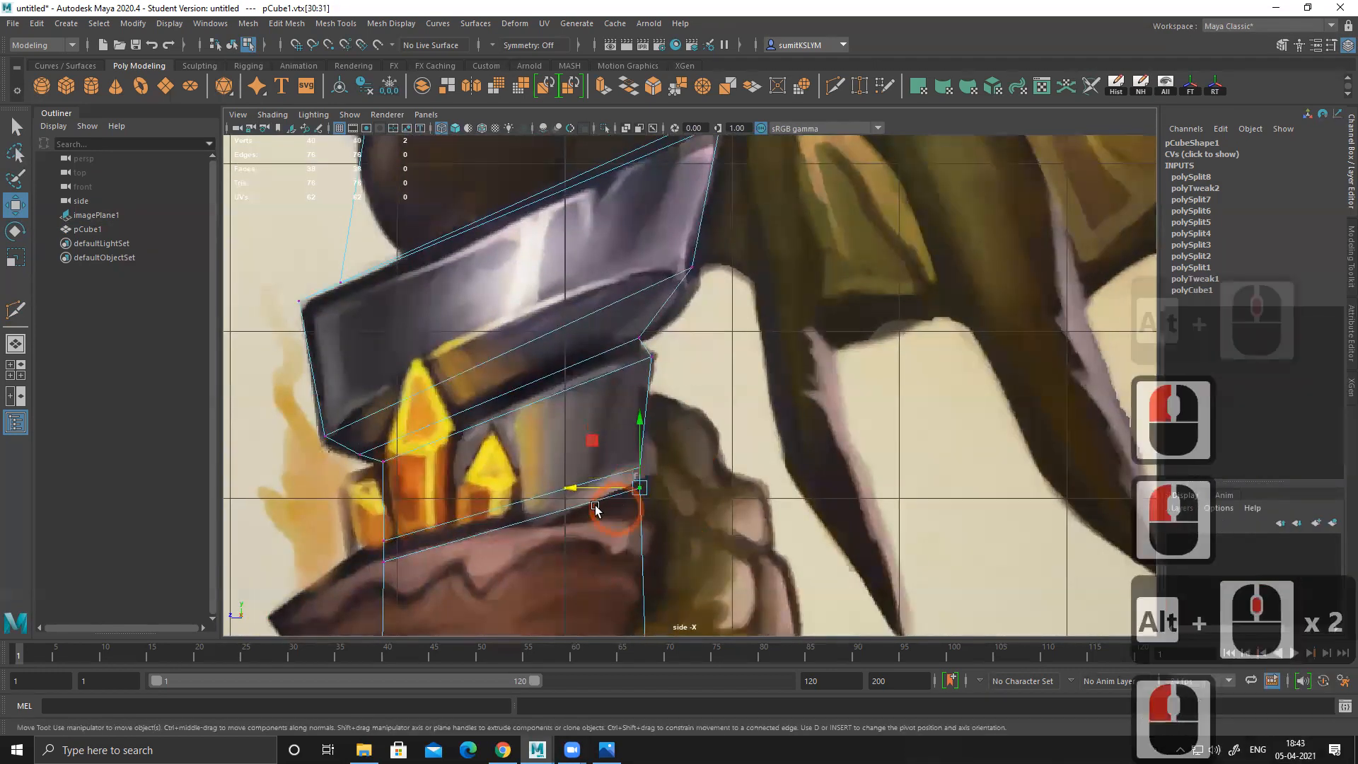
left_click_drag(425, 581, 512, 577, "shift")
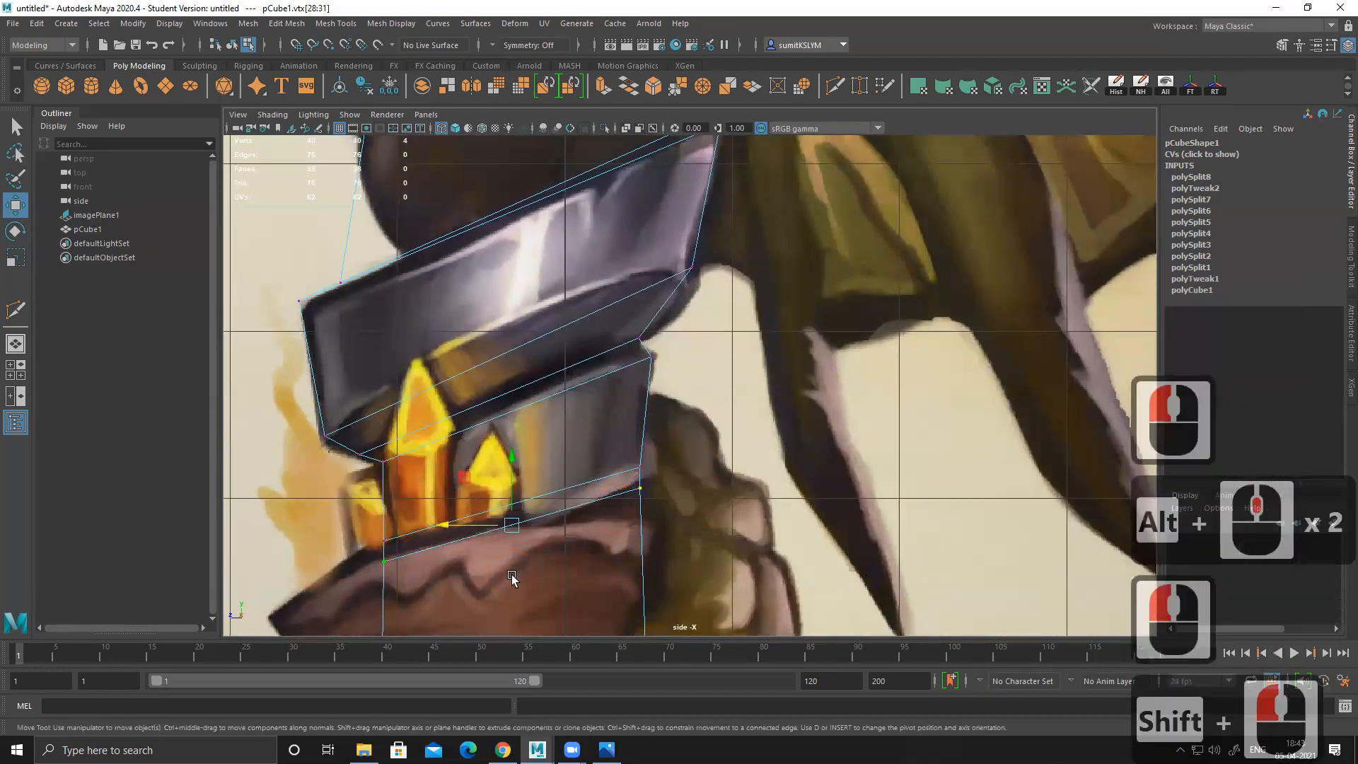
key("r")
left_click_drag(510, 524, 479, 552)
Step: Move the claw-side vertices of the second band's bottom edge outward to match its outline in the reference
left_click_drag(623, 438, 672, 483)
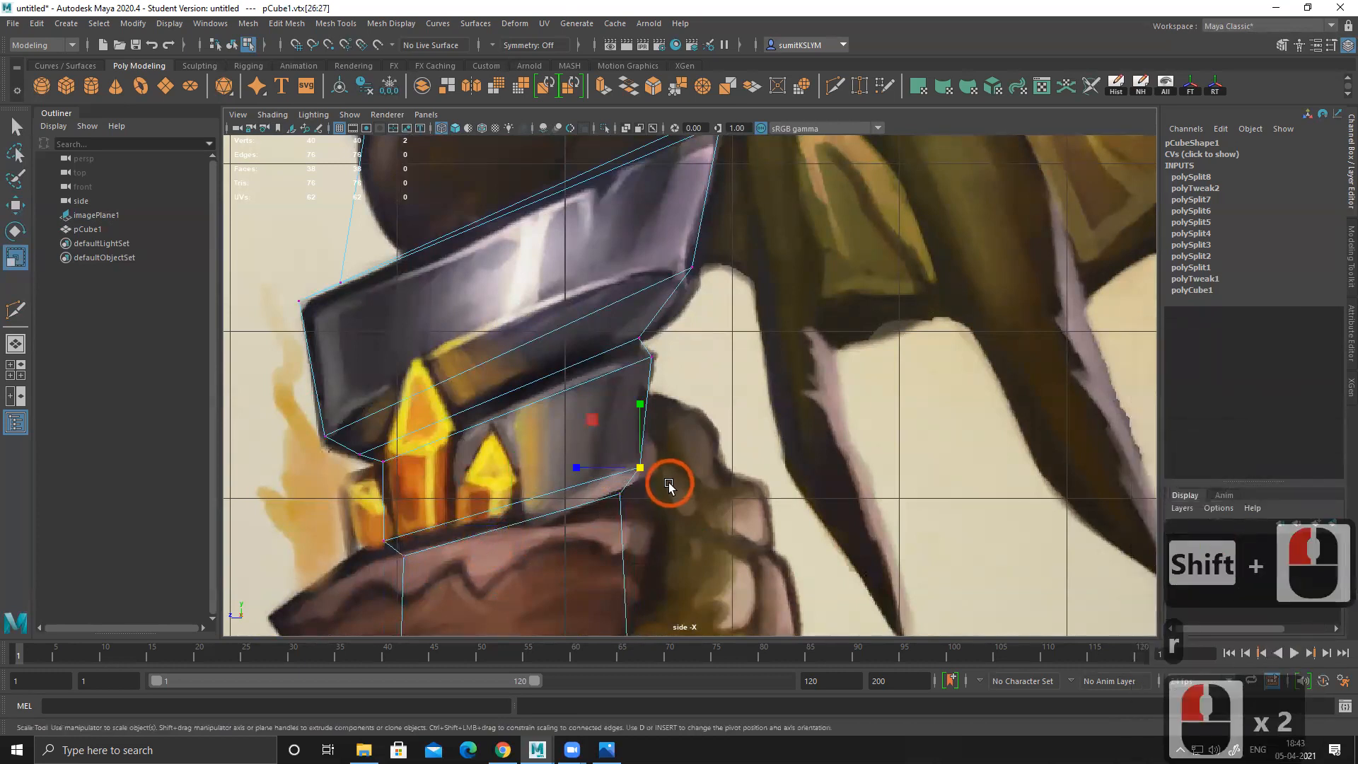
key("w")
left_click_drag(590, 468, 607, 468)
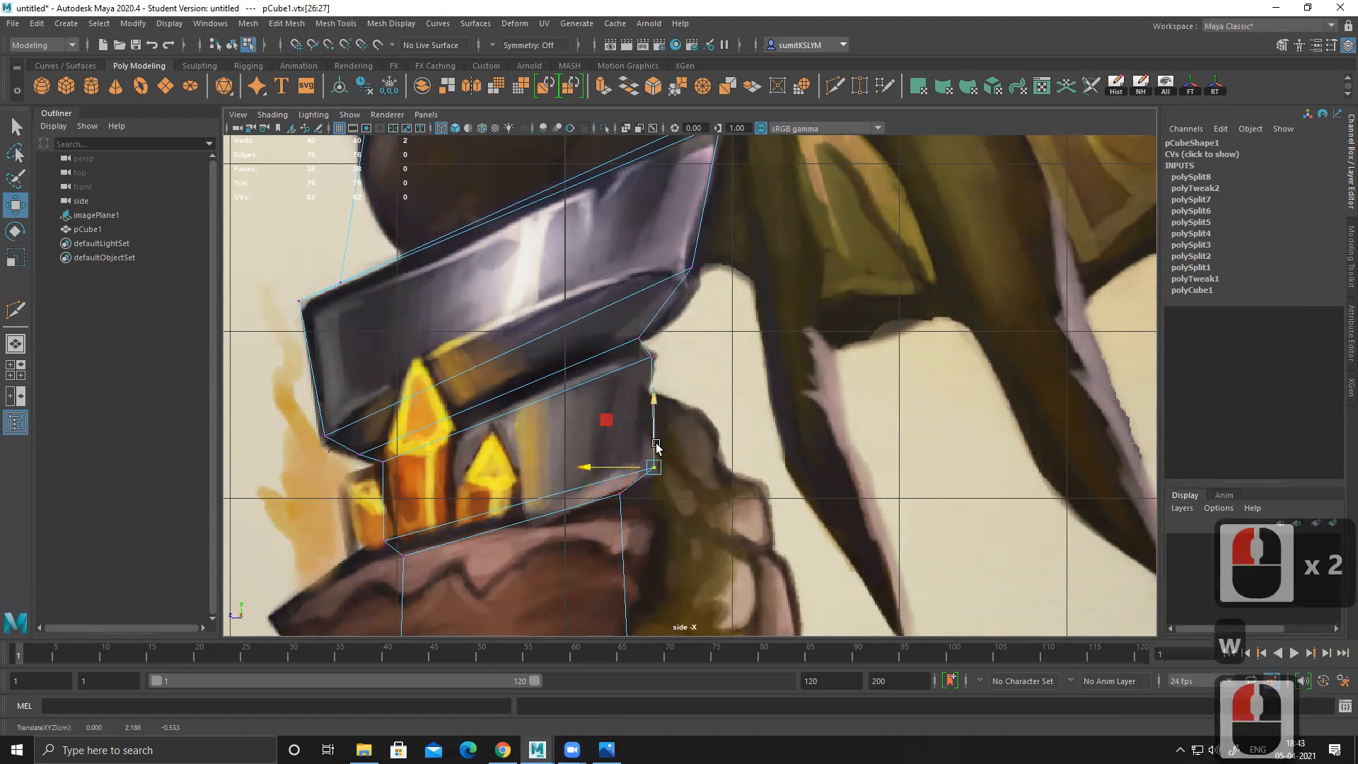
Step: Move the claw-side vertices of the loop at the lower leather wrap inward to match the handle's width
middle_click_drag(639, 556, 637, 465, "alt")
middle_click_drag(534, 565, 534, 428, "alt")
middle_click_drag(546, 506, 530, 279, "alt")
right_click_drag(601, 332, 495, 345, "alt")
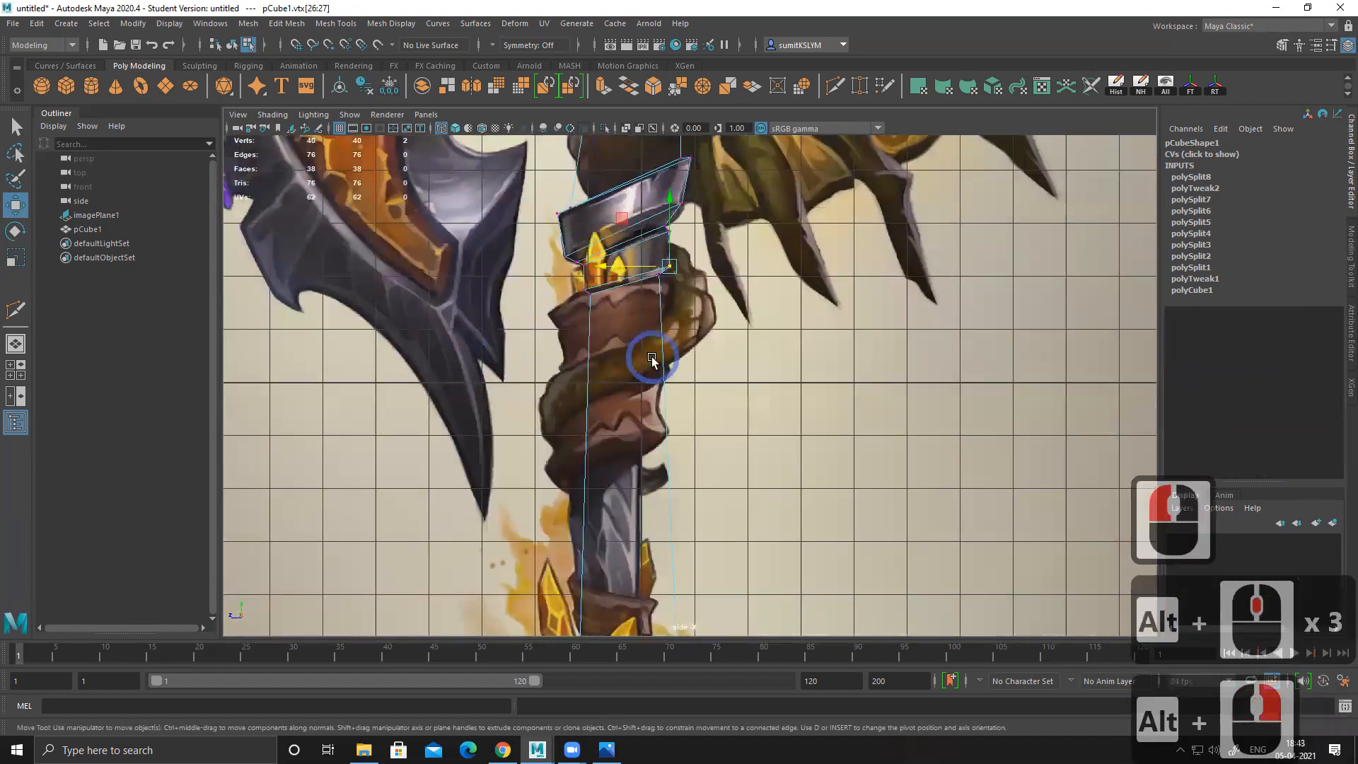
middle_click_drag(617, 359, 551, 294, "alt")
left_click_drag(664, 387, 668, 392)
middle_click_drag(634, 450, 606, 287, "alt")
middle_click_drag(586, 435, 584, 397, "alt")
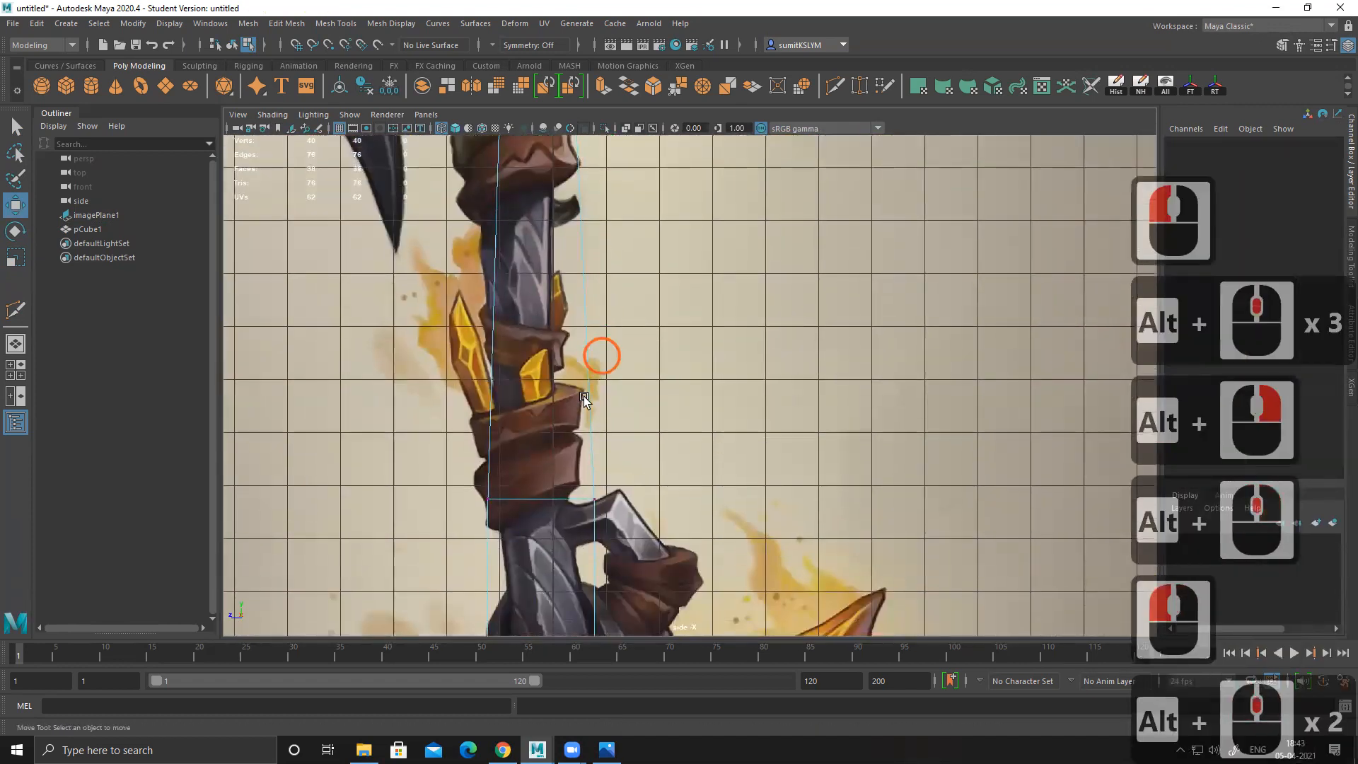
left_click_drag(541, 472, 706, 538)
left_click_drag(528, 499, 505, 498)
Step: Move the blade-side vertices of the loop at the lower leather wrap inward onto the handle's outline
middle_click_drag(593, 269, 576, 437, "alt")
middle_click_drag(571, 334, 575, 240, "alt")
middle_click_drag(562, 424, 565, 330, "alt")
right_click_drag(461, 466, 523, 481, "alt")
middle_click_drag(531, 537, 546, 422, "alt")
left_click_drag(444, 349, 490, 392)
right_click_drag(487, 361, 610, 470, "alt")
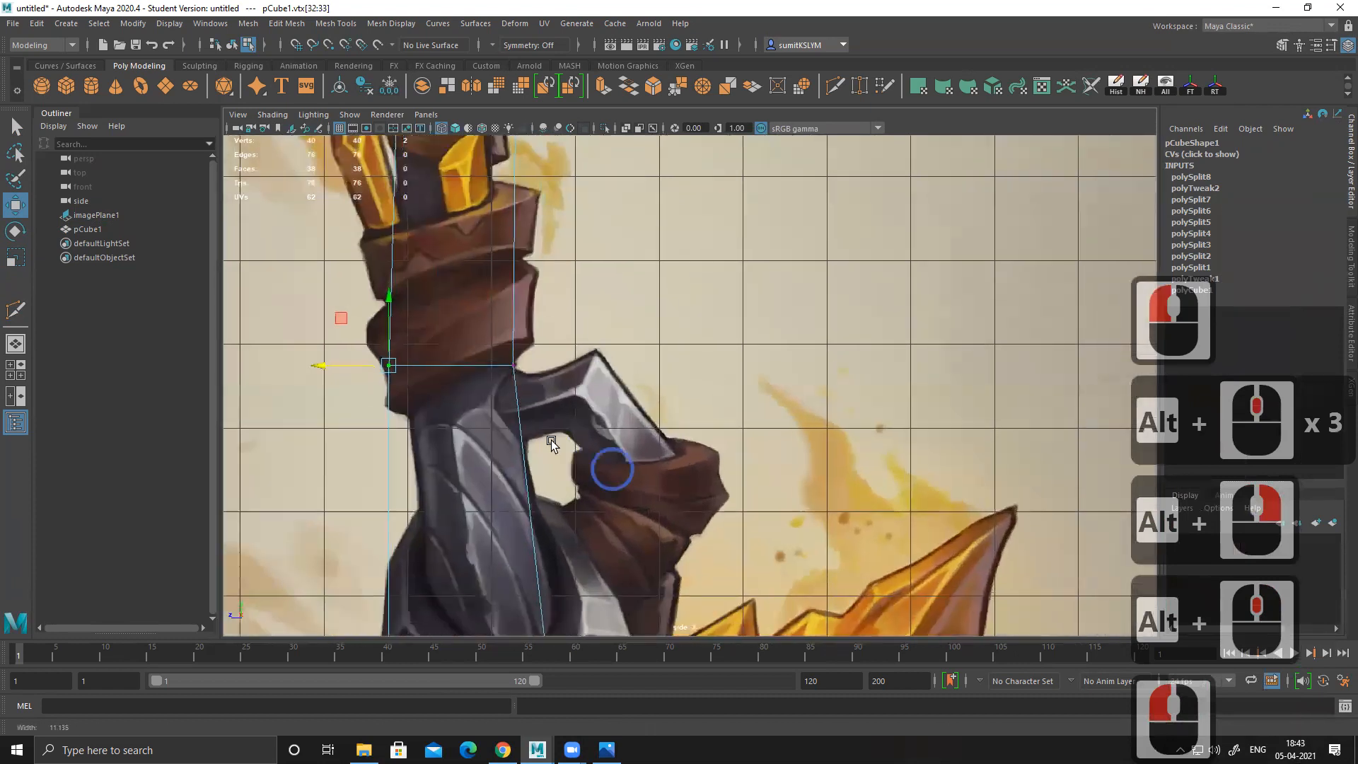
left_click_drag(346, 367, 351, 367)
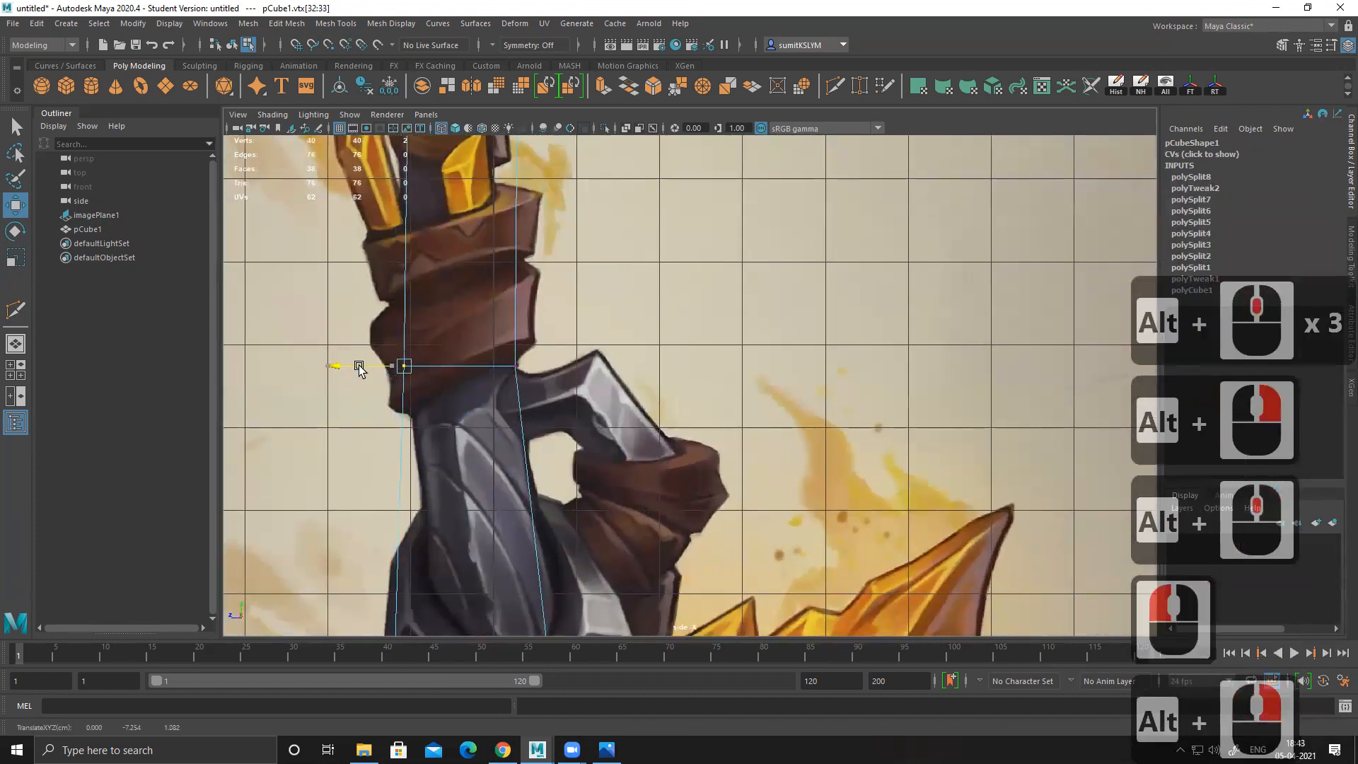
Step: Insert a sloped edge loop across the handle just below the upper leather wraps with Multi-Cut
middle_click_drag(499, 386, 508, 527, "alt")
middle_click_drag(432, 269, 433, 357, "alt")
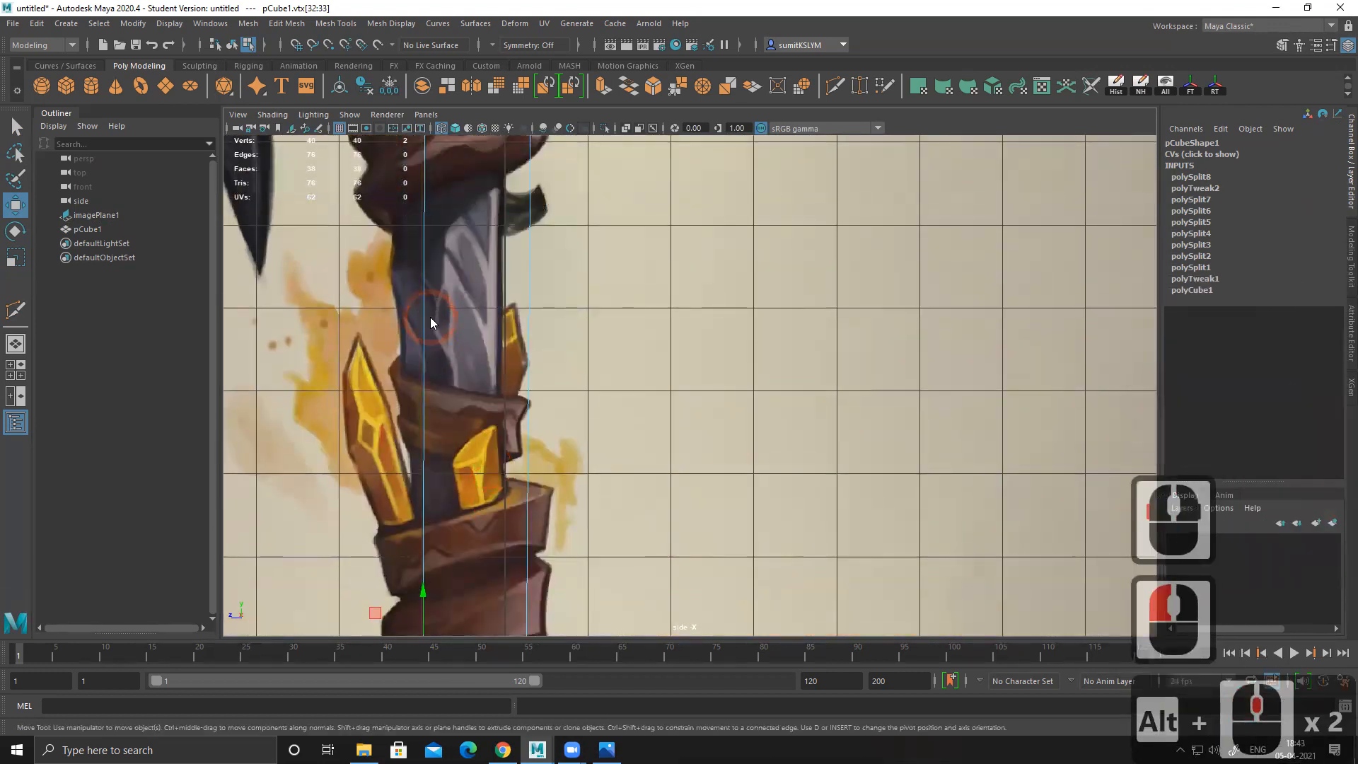
right_click(430, 322, "shift")
right_click_drag(340, 317, 333, 317, "shift")
middle_click_drag(497, 286, 500, 488, "alt")
middle_click_drag(473, 482, 476, 630, "alt")
mouse_move(473, 405)
middle_mouse_down("alt")
mouse_move(478, 463)
mouse_move(474, 417)
middle_mouse_up("alt")
middle_click_drag(469, 485, 467, 474, "alt")
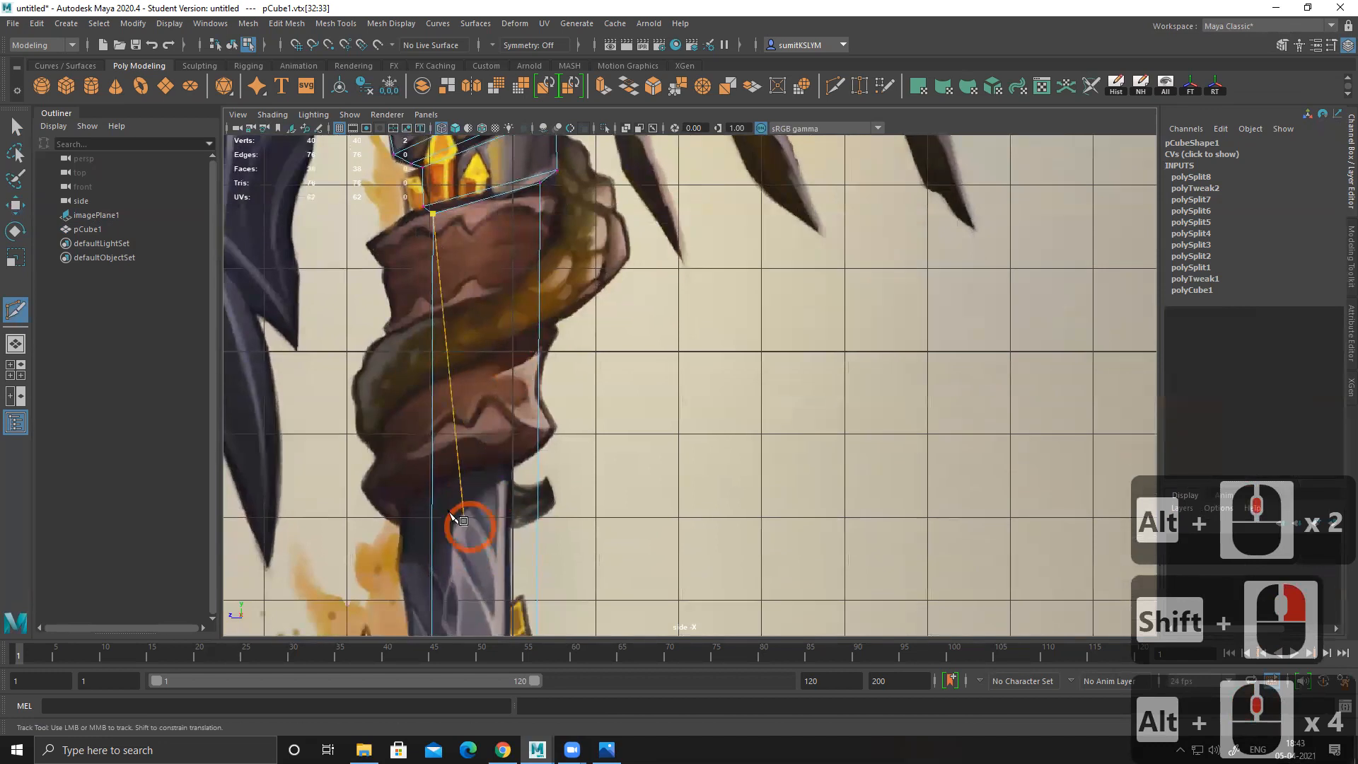
left_click(621, 495, "ctrl")
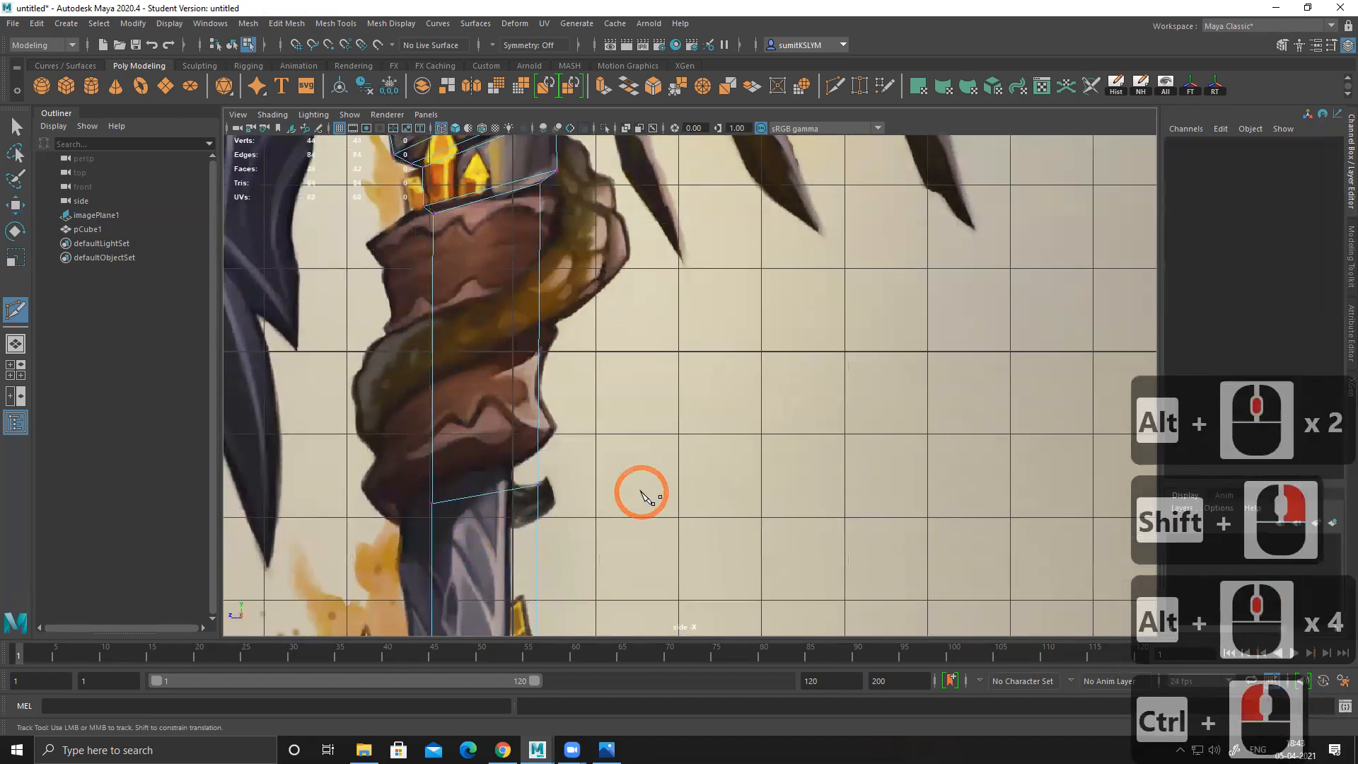
Step: Select the vertices of the new loop below the upper wraps and shift them toward the blade side
key("w")
right_click_drag(519, 490, 536, 325)
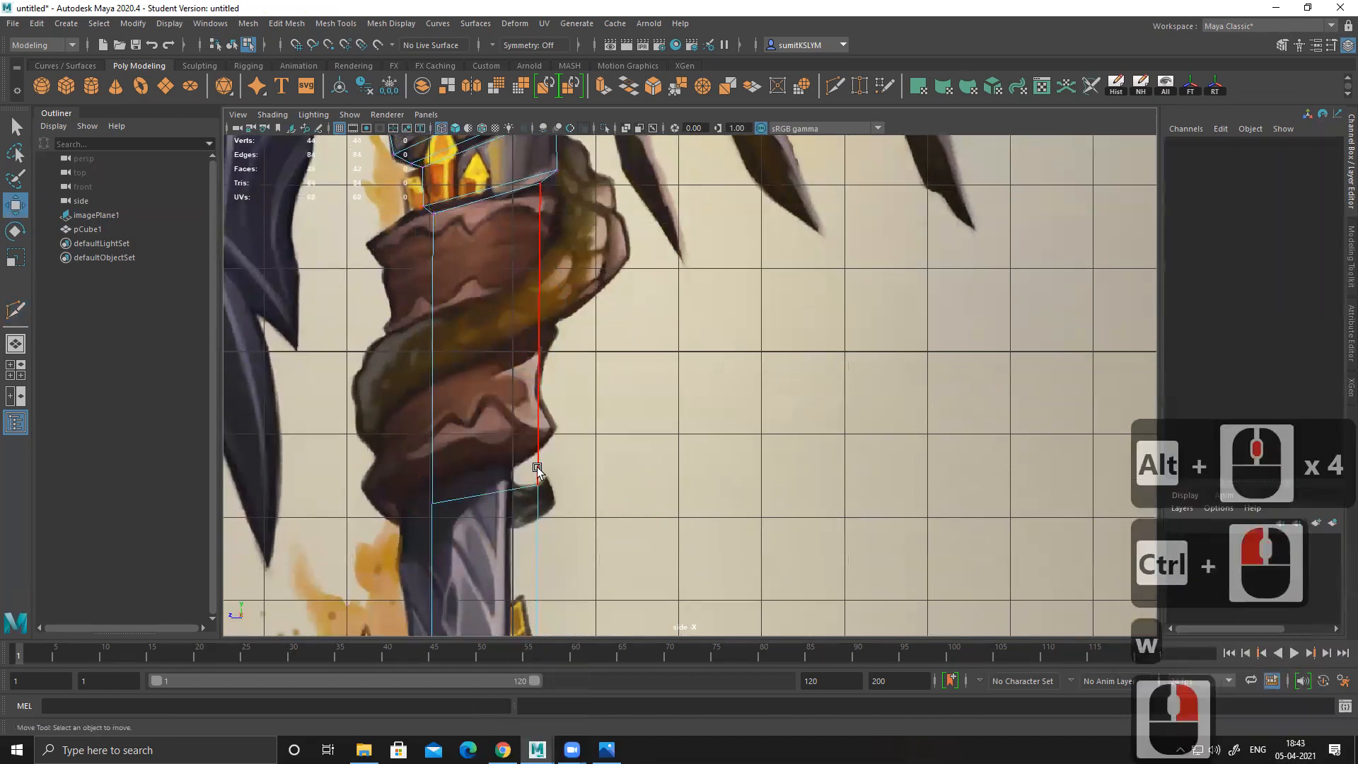
double_click(494, 486)
right_click_drag(518, 485, 382, 327)
left_click(494, 473)
right_click(493, 469)
right_click(492, 471)
left_click_drag(367, 453, 587, 501)
middle_click_drag(509, 491, 665, 464, "alt")
right_click_drag(661, 466, 671, 466, "alt")
left_click_drag(538, 447, 515, 449)
Step: Lower the new loop onto the exposed metal section of the handle and align it with the section's sides
middle_click_drag(515, 502, 521, 454, "alt")
left_click_drag(592, 335, 580, 384)
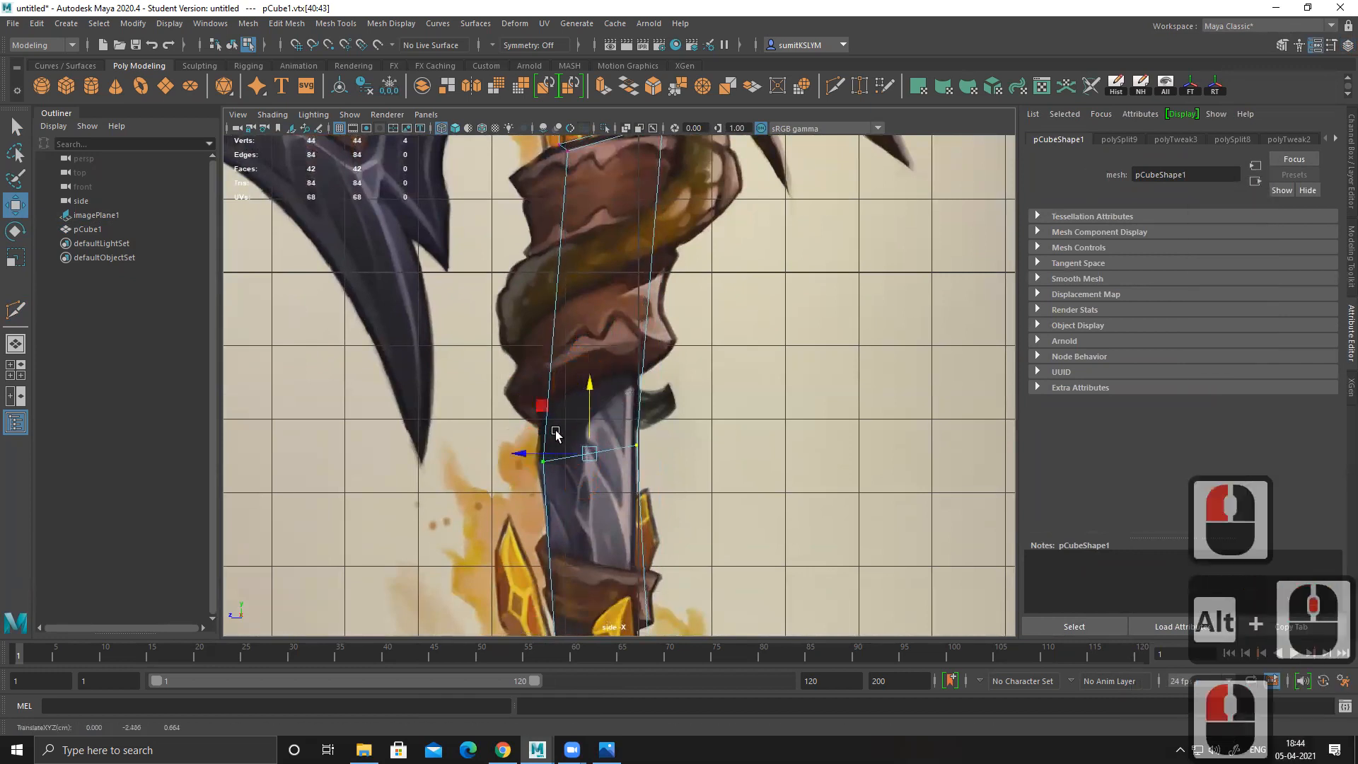
left_click_drag(518, 454, 518, 454)
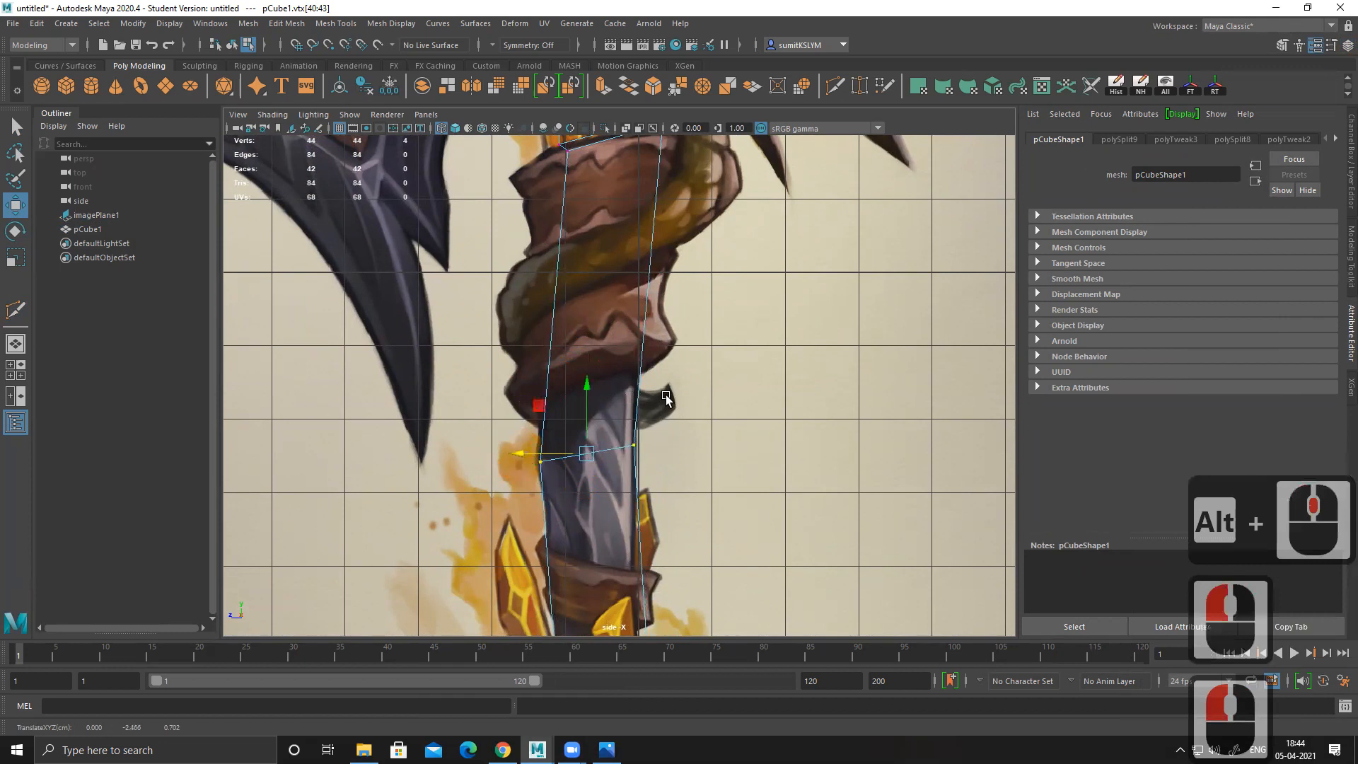
Step: Fine-tune the blade-side vertices of the loop on the exposed metal section to match the handle's edge
middle_click_drag(684, 324, 660, 418, "alt")
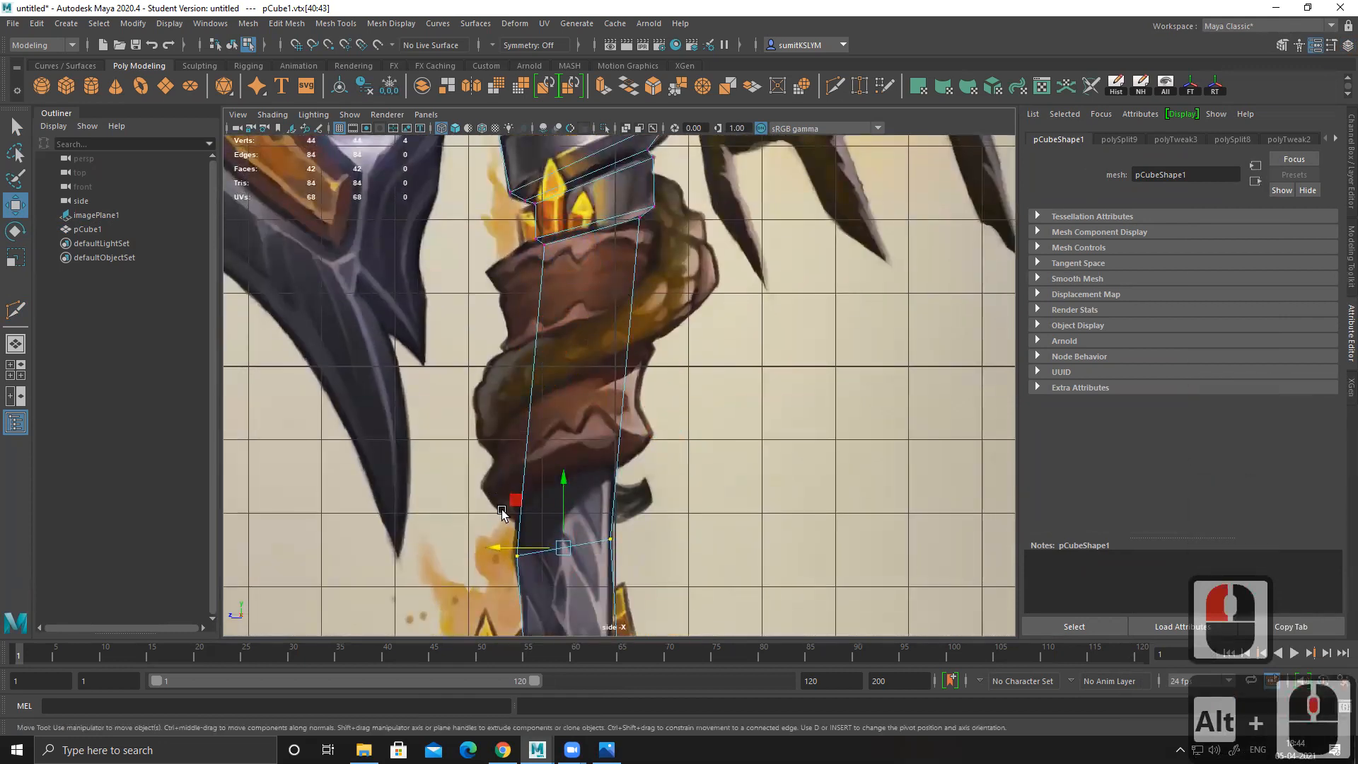
middle_click_drag(540, 570, 571, 442, "alt")
right_click_drag(481, 387, 514, 422, "alt")
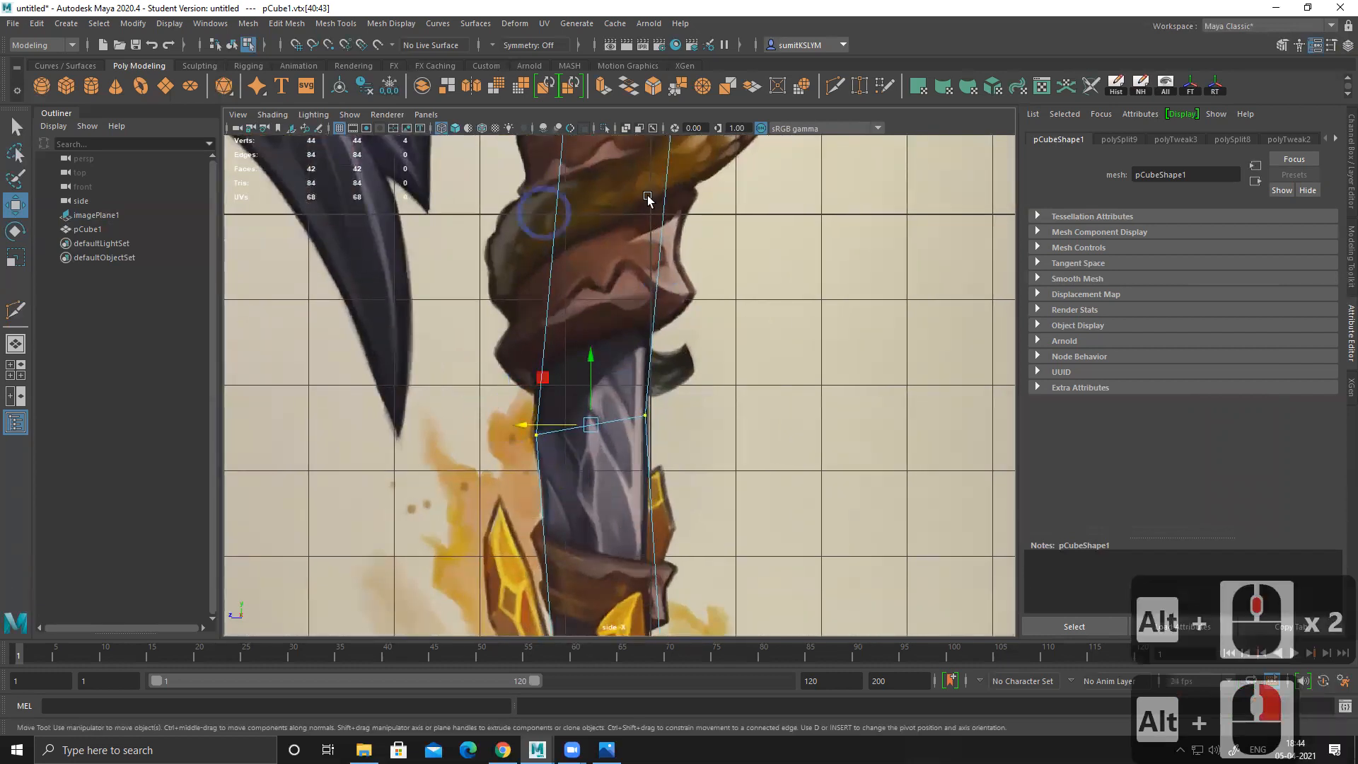
left_click_drag(504, 374, 560, 465)
left_click_drag(535, 367, 534, 364)
left_click_drag(486, 431, 485, 430)
Step: Move the blade-side vertices at the lower leather wrap inward and down to give that loop a slope
middle_click_drag(602, 459, 567, 338, "alt")
middle_click_drag(592, 500, 533, 468, "alt")
middle_click_drag(539, 563, 519, 466, "alt")
left_click_drag(412, 458, 500, 511)
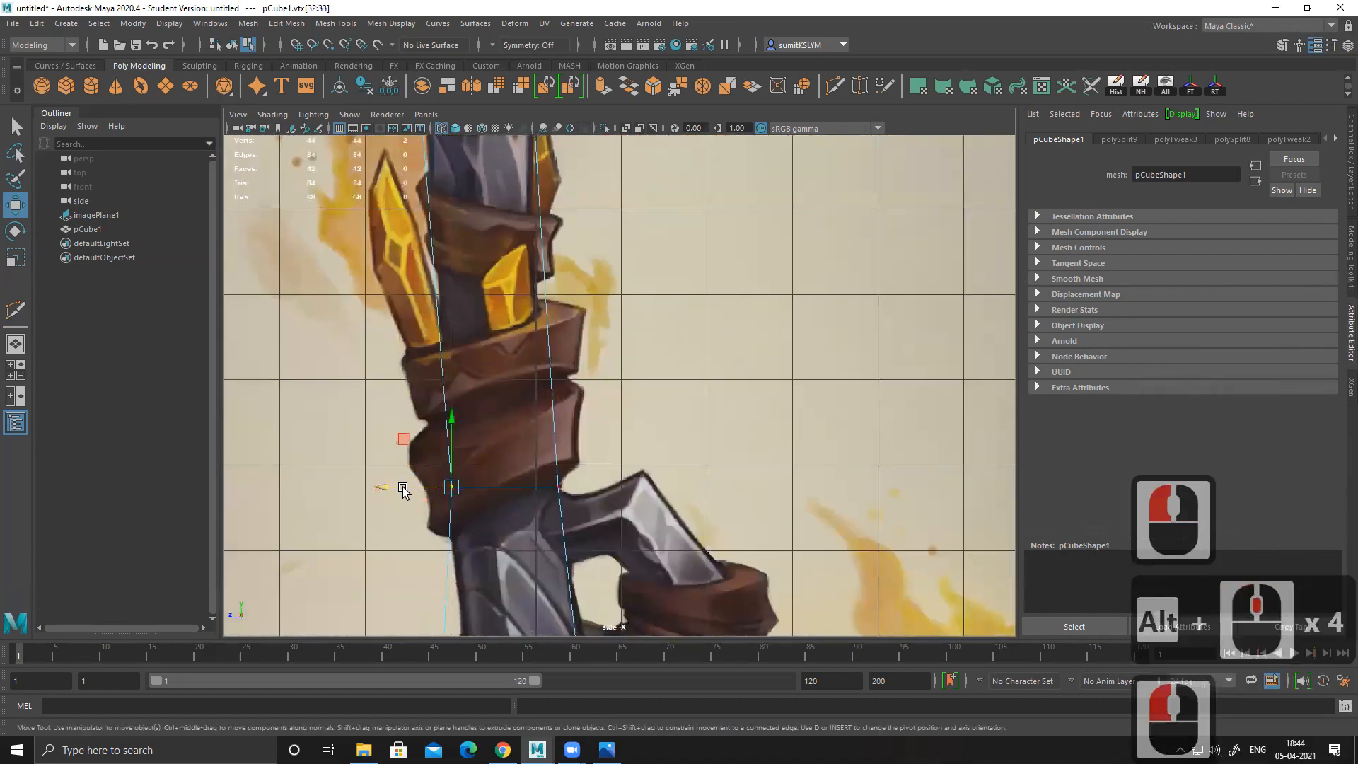
left_click_drag(403, 488, 405, 487)
left_click_drag(456, 422, 448, 465)
left_click(423, 535)
Step: Insert an edge loop across the handle at the top of the lower leather wrap with Multi-Cut
middle_click_drag(570, 480, 564, 529, "alt")
middle_click_drag(543, 435, 531, 521, "alt")
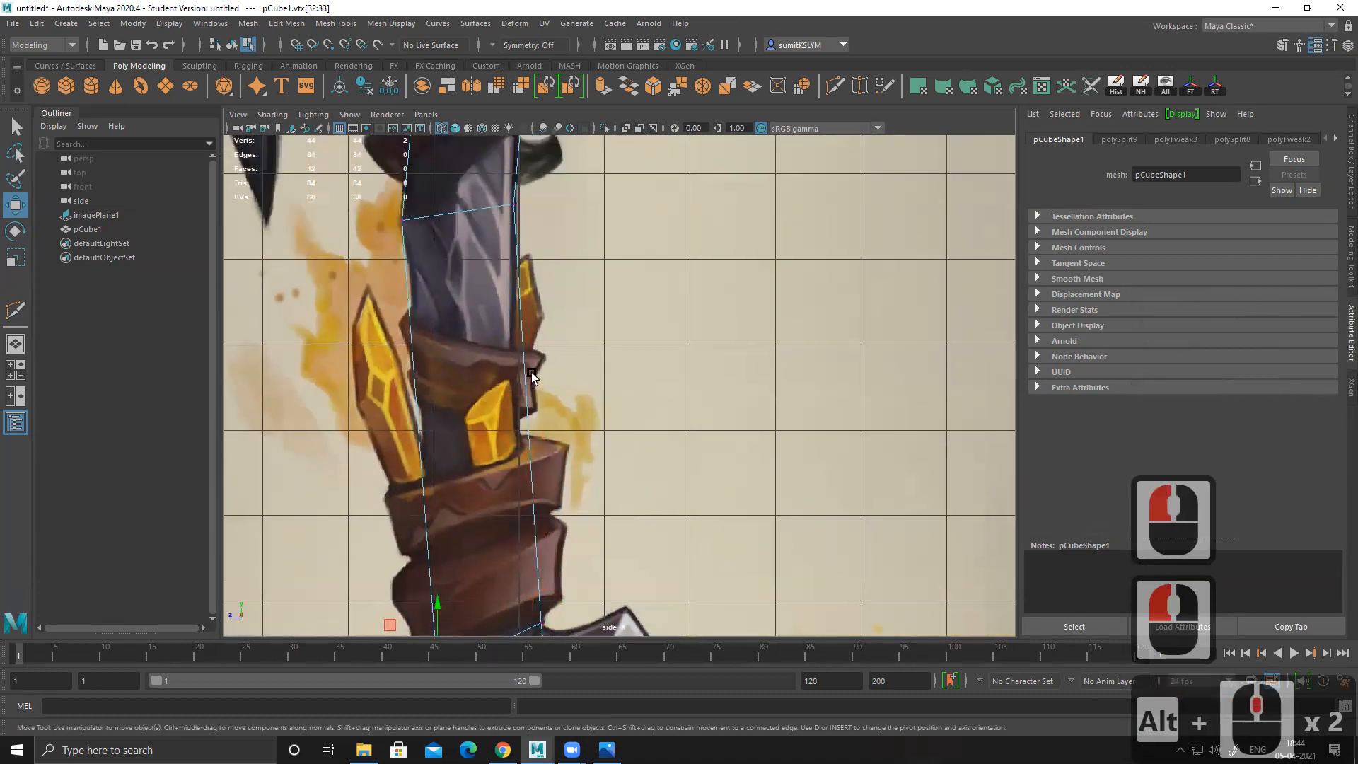
right_click_drag(527, 414, 448, 415, "shift")
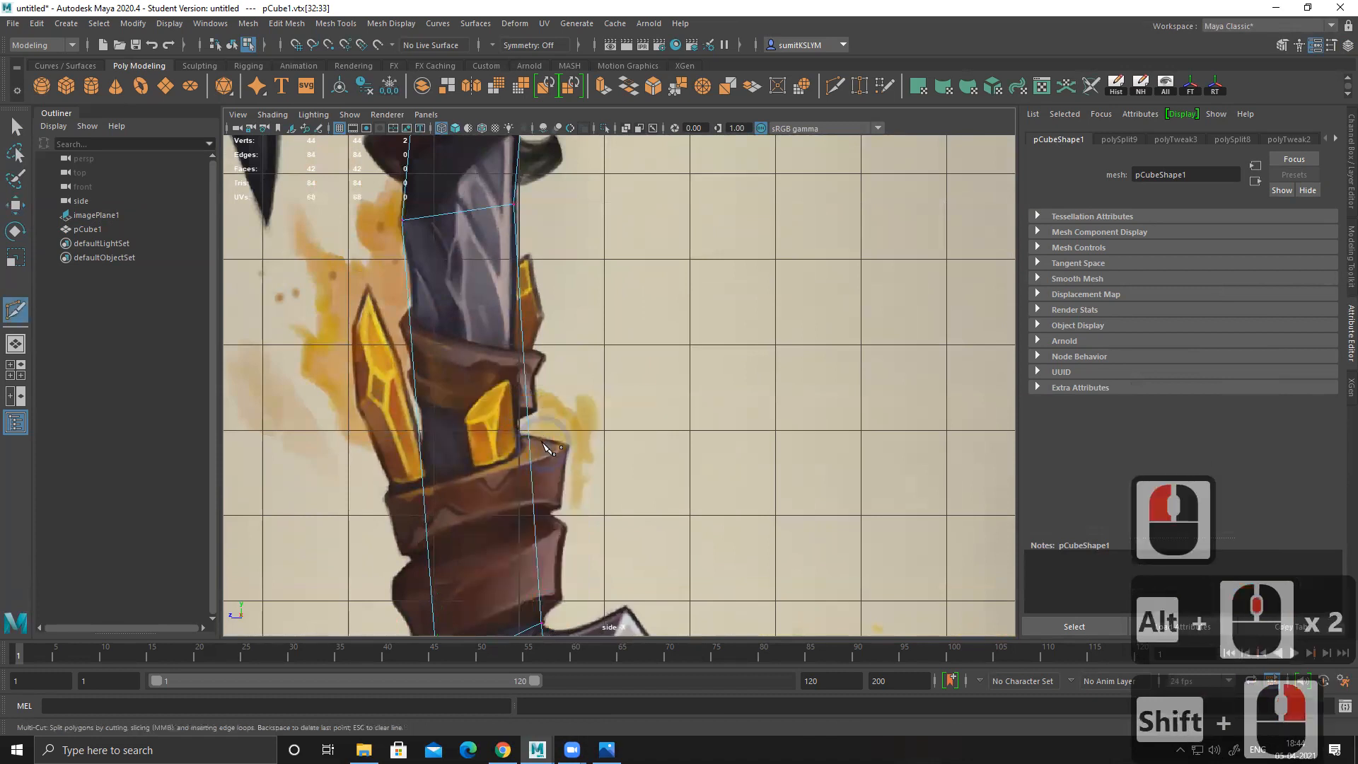
left_click(548, 464, "ctrl")
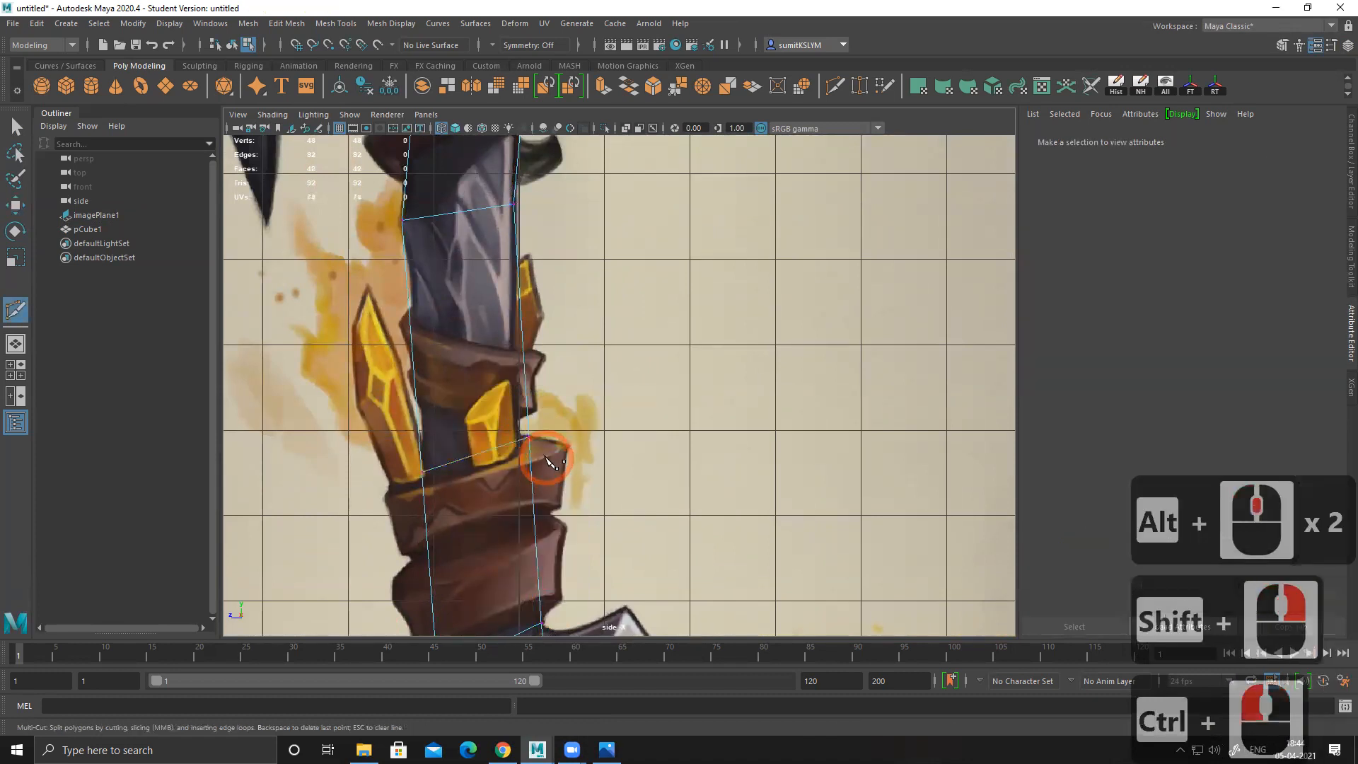
Step: Scale the new loop above the lower wrap inward and shift it sideways to align with the handle
key("w")
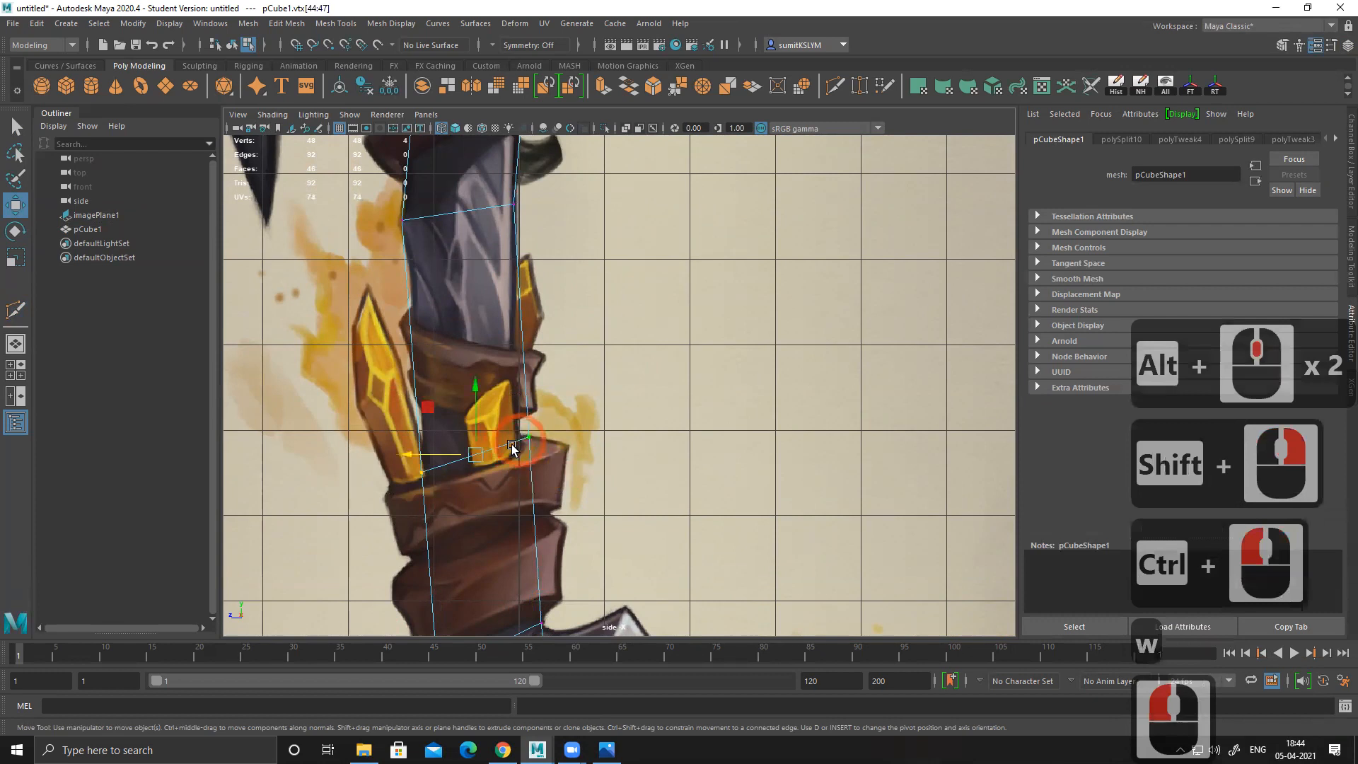
key("r")
left_click_drag(474, 456, 458, 474)
key("w")
left_click(433, 454)
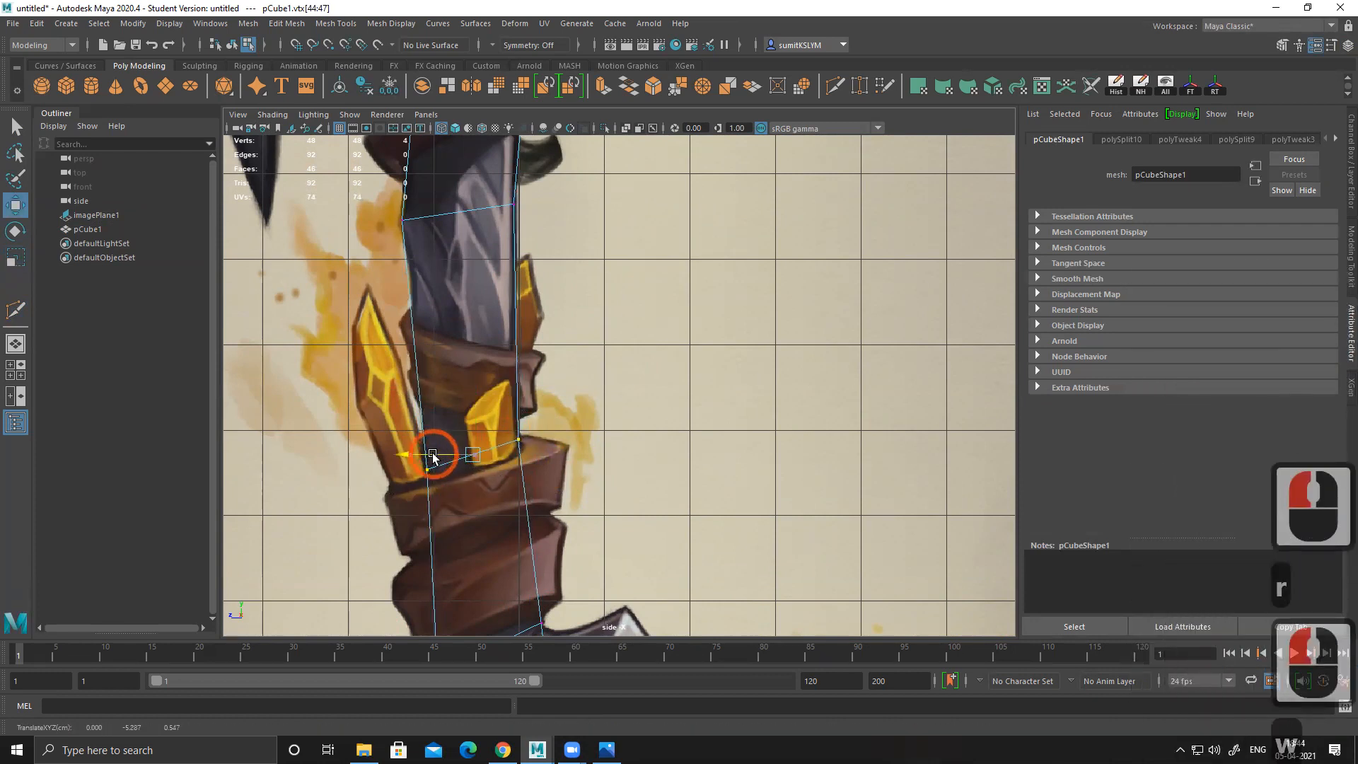
Step: Move the blade-side vertices at the handle mesh's bottom end inward toward the twisted metal's outline
middle_click_drag(478, 268, 468, 415, "alt")
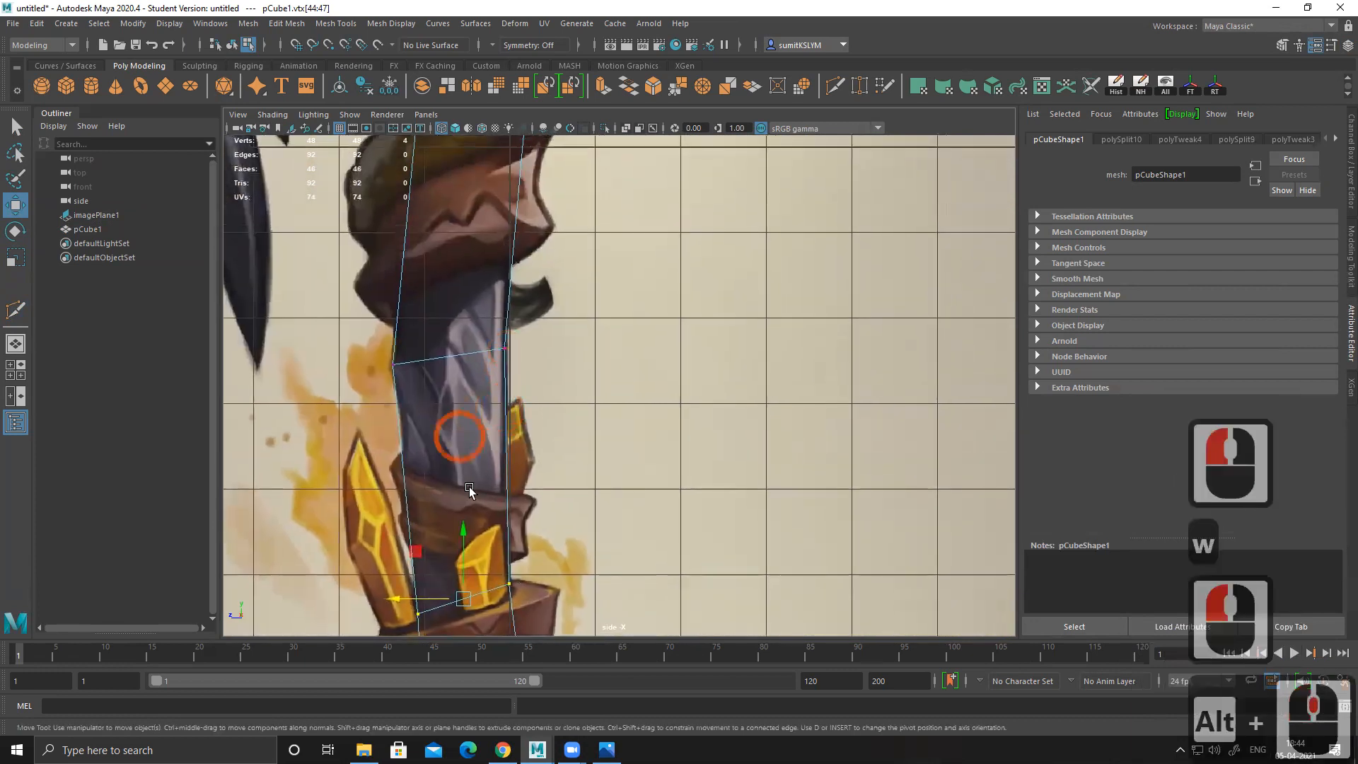
middle_click_drag(490, 563, 495, 394, "alt")
middle_click_drag(479, 493, 497, 350, "alt")
middle_click_drag(498, 565, 491, 440, "alt")
middle_click_drag(481, 538, 446, 306, "alt")
left_click_drag(373, 464, 453, 527)
left_click_drag(366, 510, 369, 510)
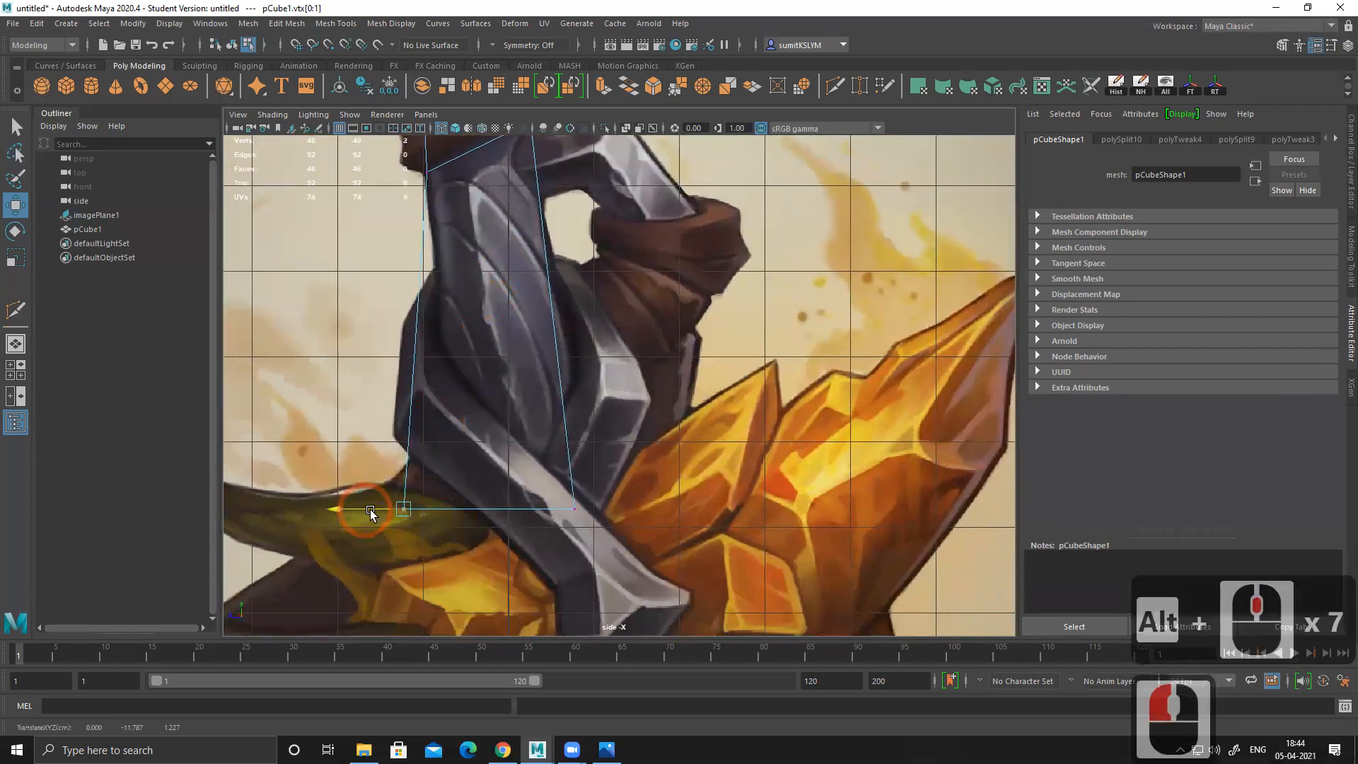
Step: Move the vertices at the handle mesh's bottom end, opposite the blade side, slightly inward and up along the twisted metal
middle_click_drag(512, 473, 465, 508, "alt")
left_click_drag(499, 521, 570, 574)
left_click_drag(490, 548, 506, 539)
middle_click_drag(524, 437, 494, 572, "alt")
right_click_drag(630, 539, 311, 432, "alt")
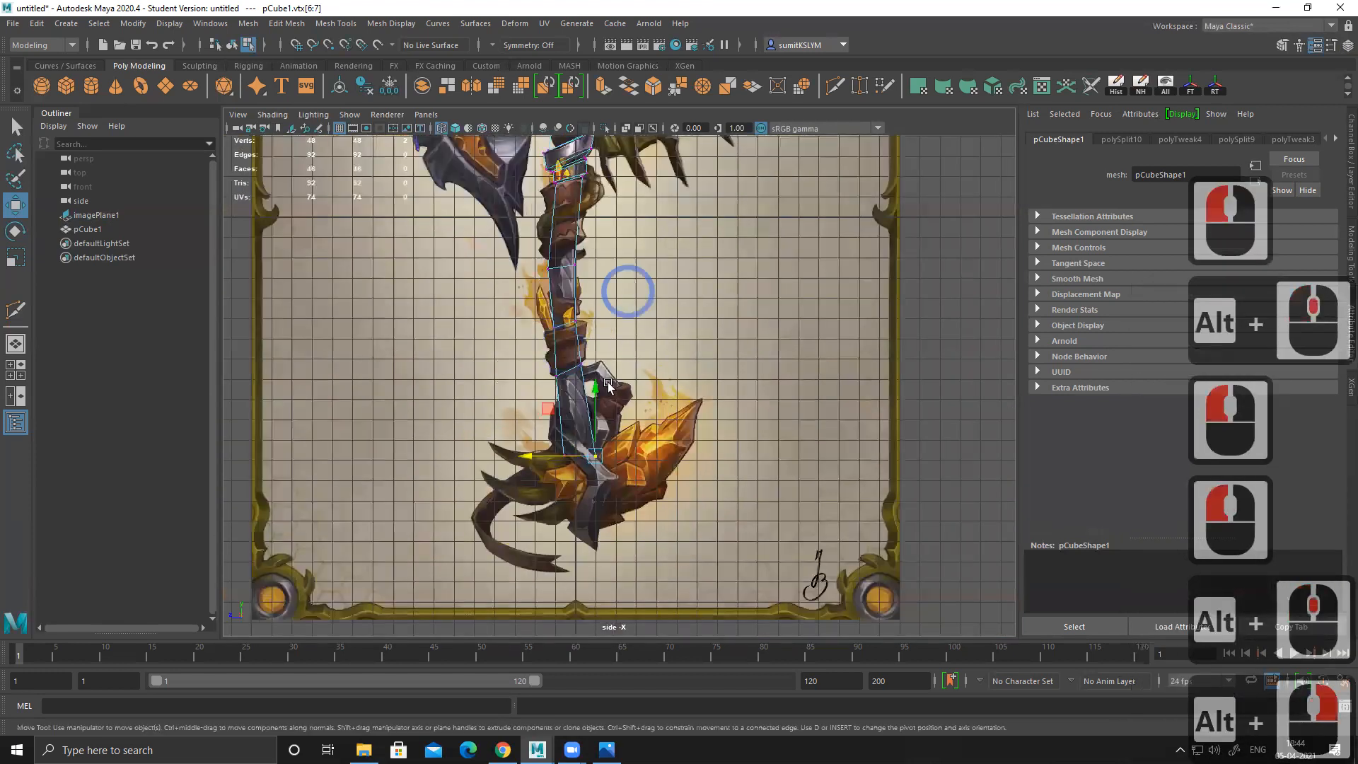
middle_click_drag(625, 290, 588, 464, "alt")
right_click_drag(469, 306, 785, 480, "alt")
middle_click_drag(532, 471, 537, 421, "alt")
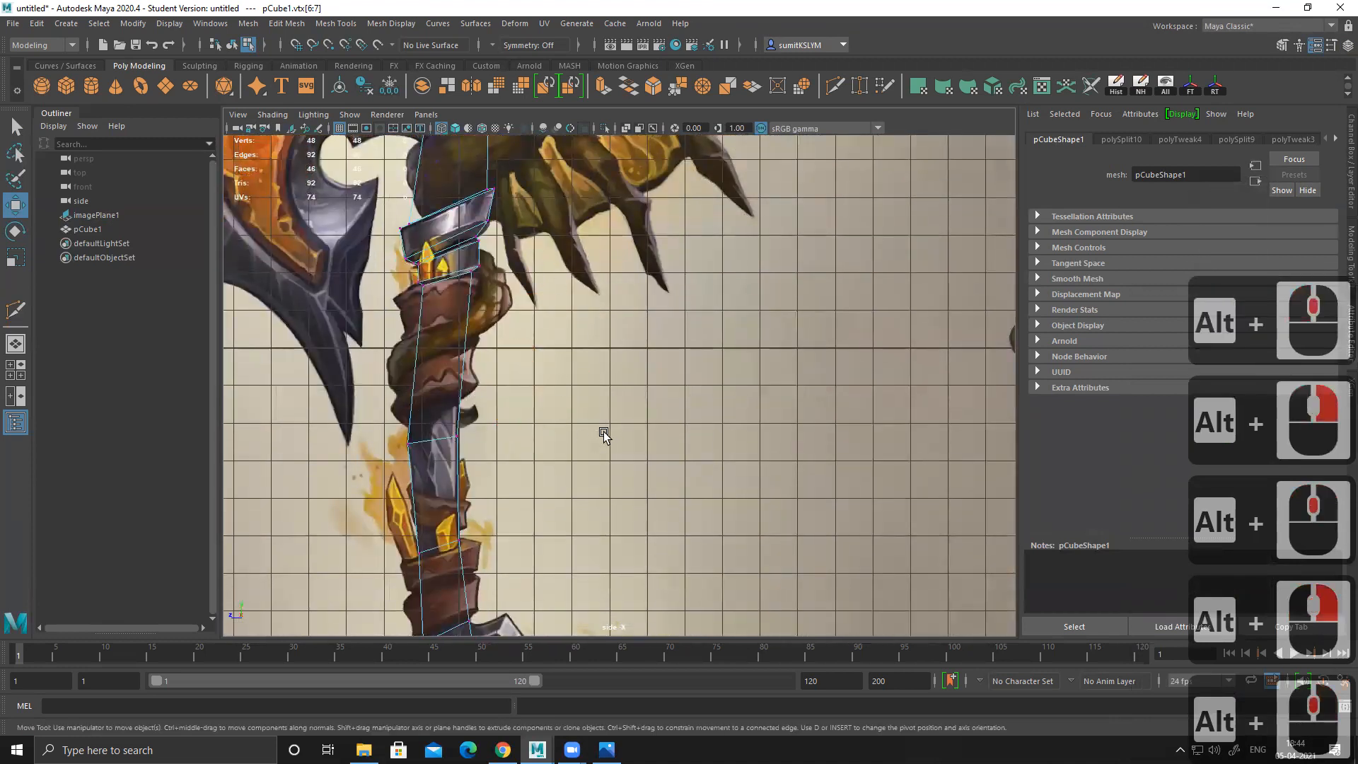
middle_click_drag(553, 509, 540, 403, "alt")
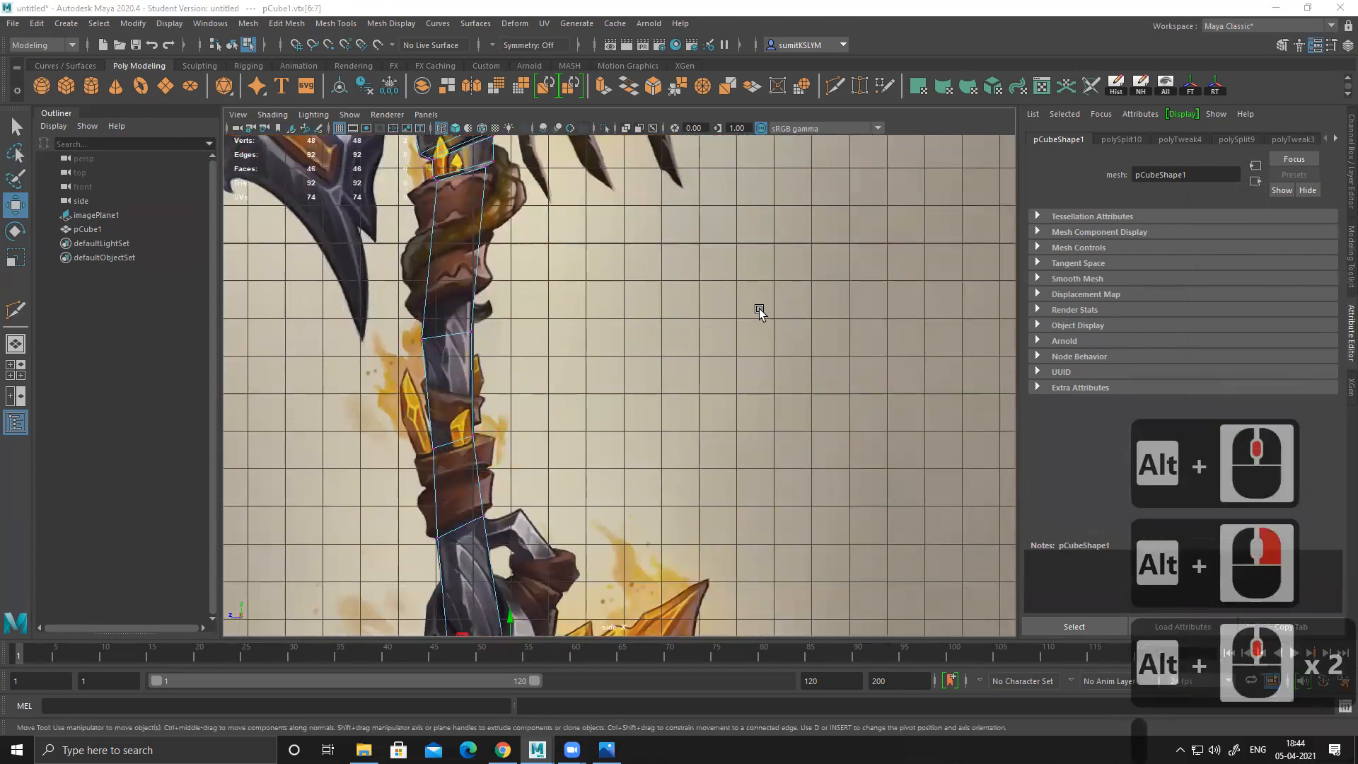
Step: Delete the face capping the bottom end of the handle mesh in the perspective view
key("space")
key("space")
scroll(808, 332, "down", 5)
left_click_drag(509, 339, 655, 361, "alt")
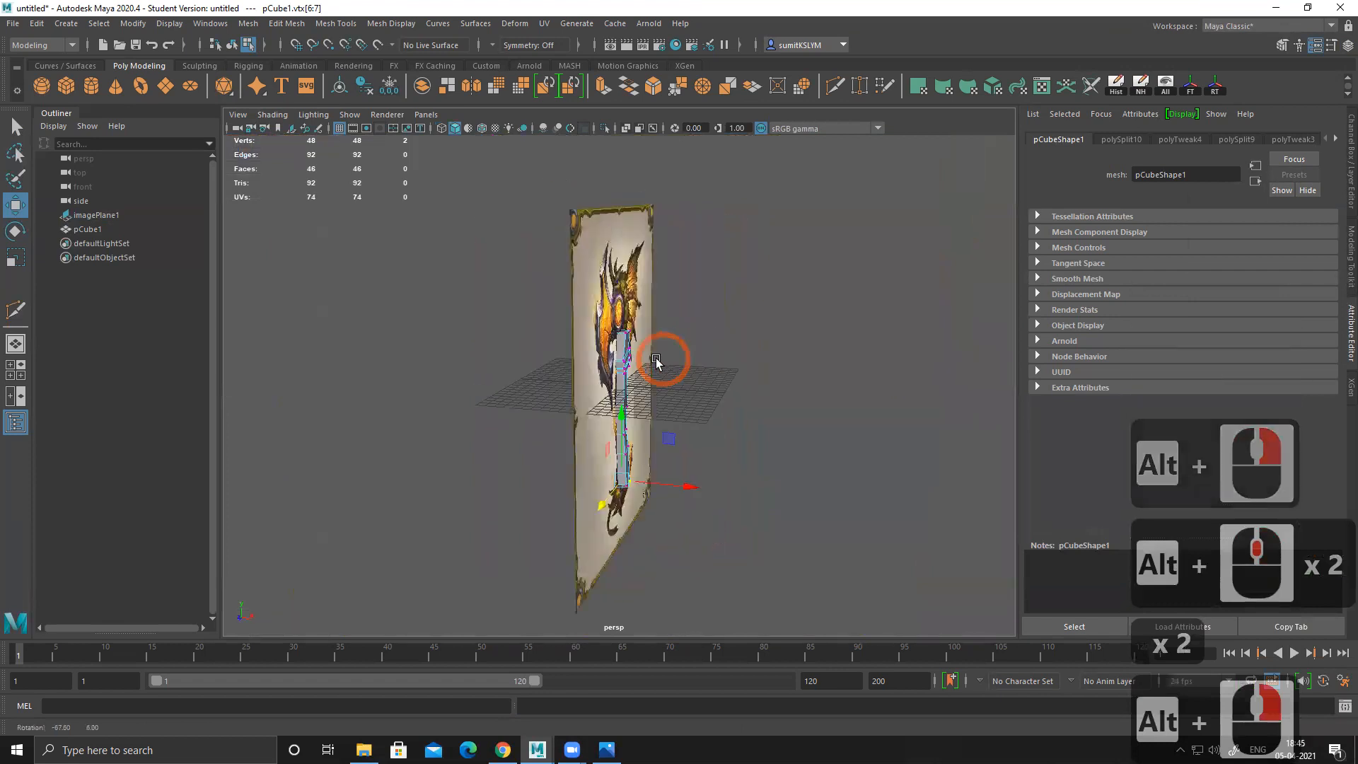
right_click_drag(655, 360, 851, 526, "alt")
left_click_drag(758, 475, 630, 491, "alt")
middle_click_drag(630, 491, 628, 248, "alt")
right_click_drag(591, 418, 615, 431, "alt")
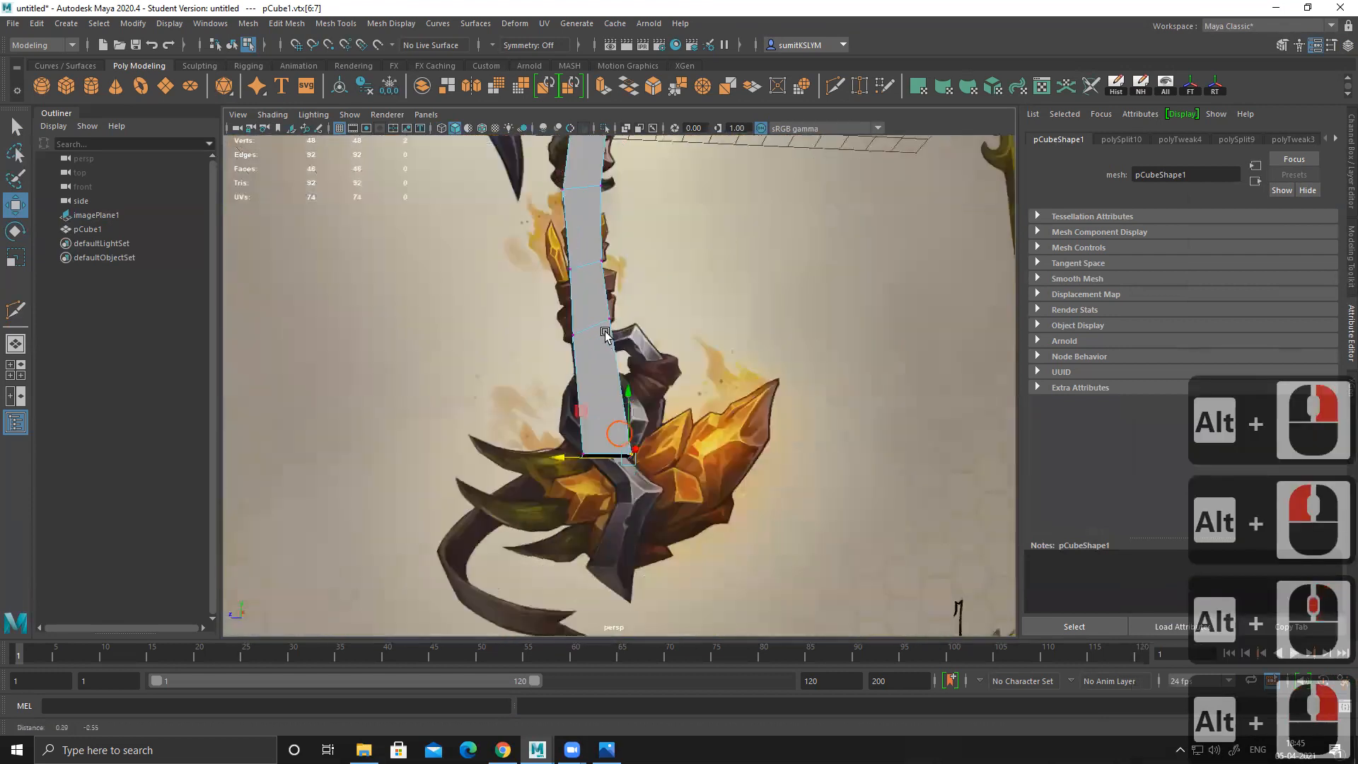
middle_click_drag(615, 431, 609, 382, "alt")
left_click_drag(601, 311, 587, 265, "alt")
right_click_drag(587, 278, 586, 290)
left_click(605, 360)
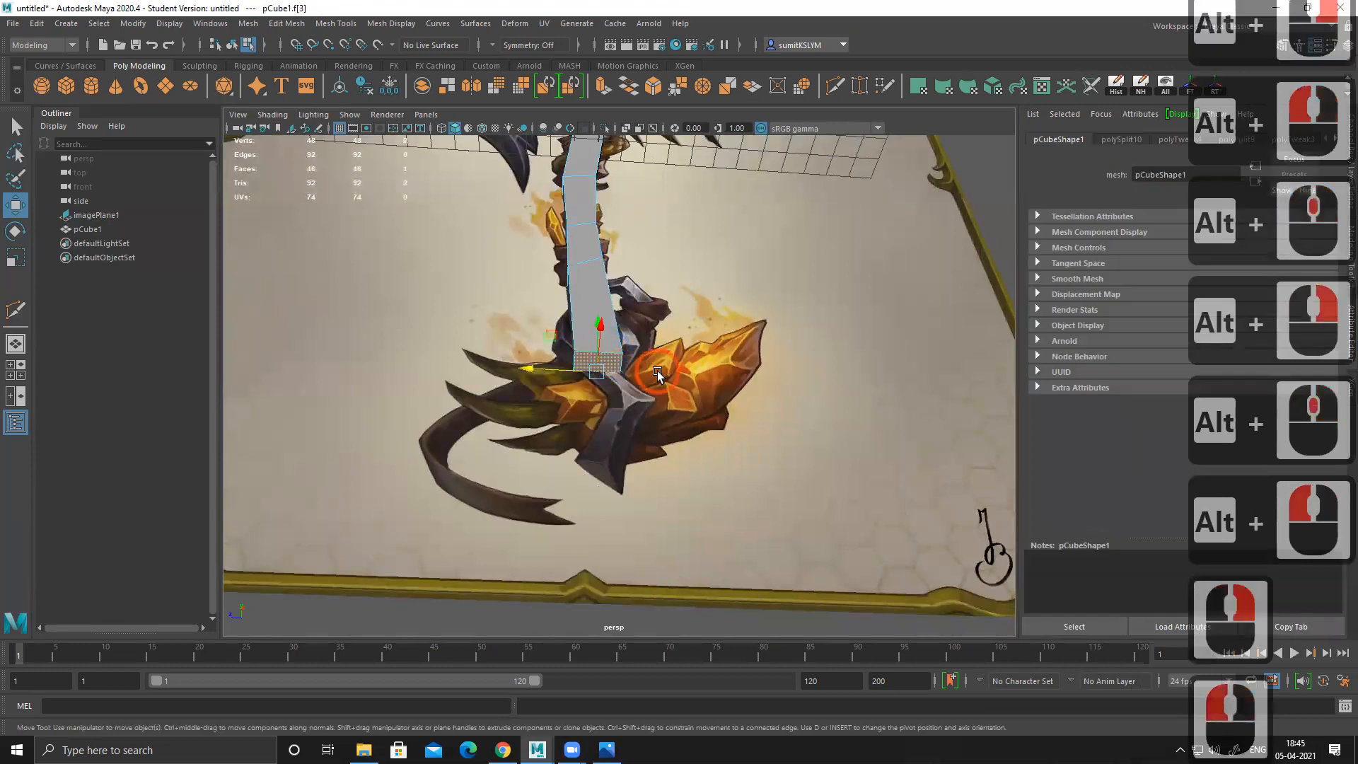
key("Delete")
Step: Delete the face capping the handle mesh's top end
left_click_drag(656, 374, 576, 424, "alt")
middle_click_drag(584, 430, 587, 449, "alt")
left_click(587, 444)
right_click_drag(587, 448, 589, 393, "alt")
key("Delete")
Step: Bevel the four lengthwise corner edge loops of the handle mesh
left_click_drag(615, 408, 612, 387, "alt")
middle_click_drag(612, 387, 634, 426, "alt")
right_click_drag(524, 326, 548, 313, "alt")
right_click_drag(620, 286, 620, 185)
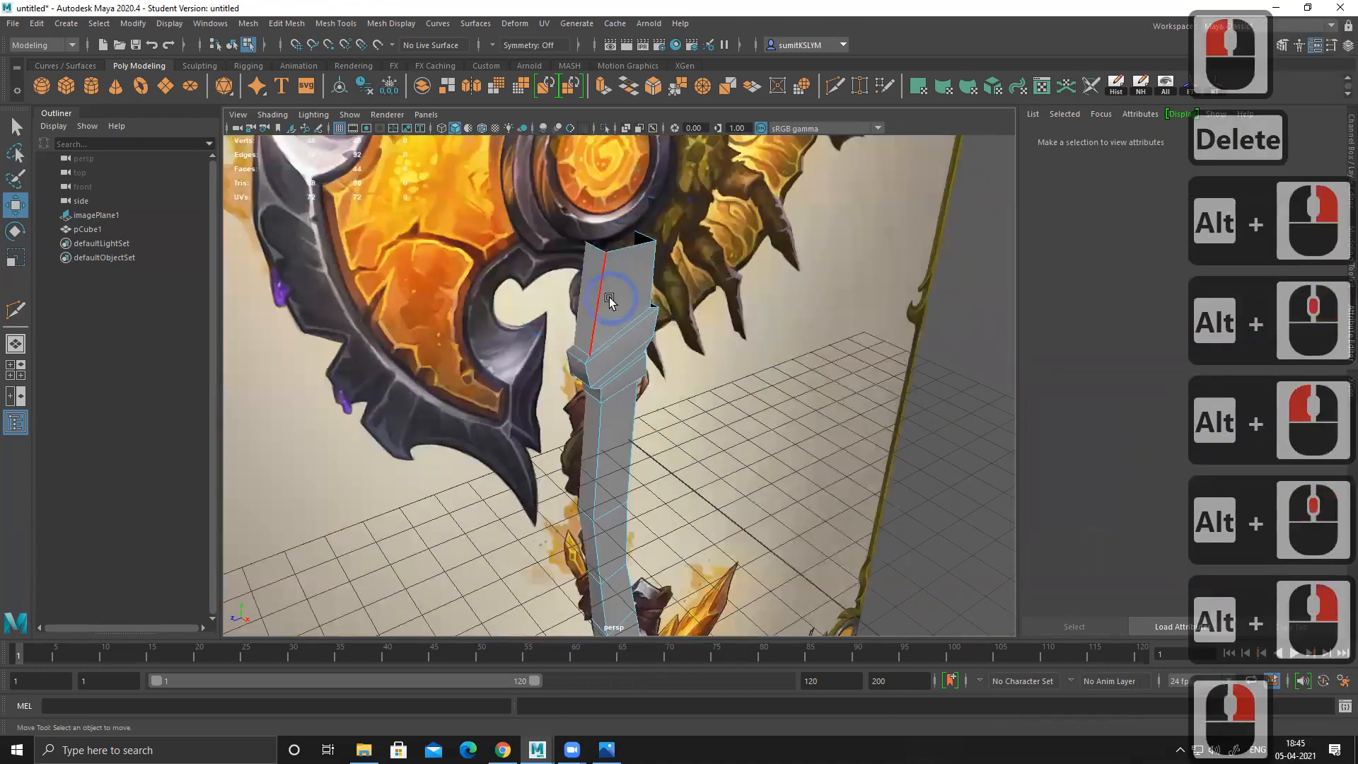
double_click(609, 300)
left_click_drag(609, 300, 517, 215, "alt")
double_click(534, 305, "shift")
double_click(527, 168, "shift")
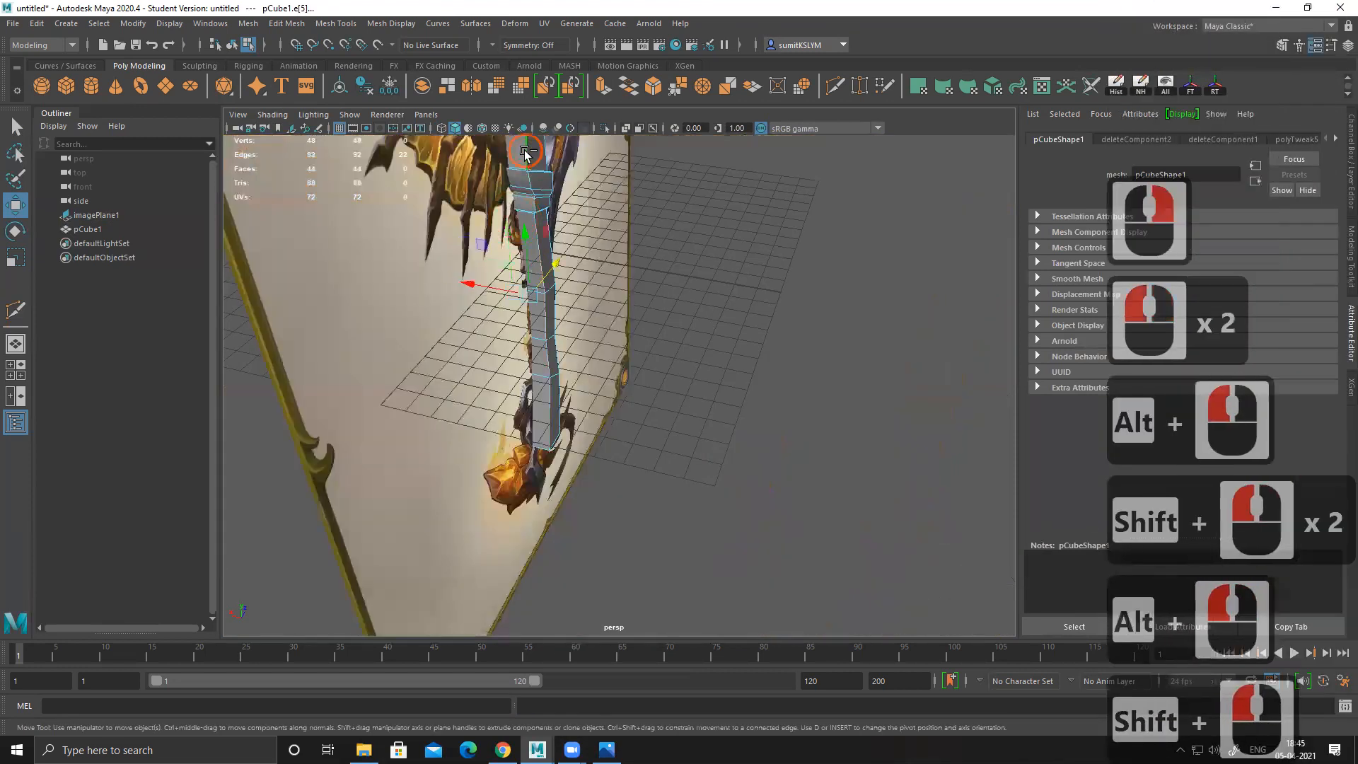
middle_click_drag(603, 263, 596, 397, "alt")
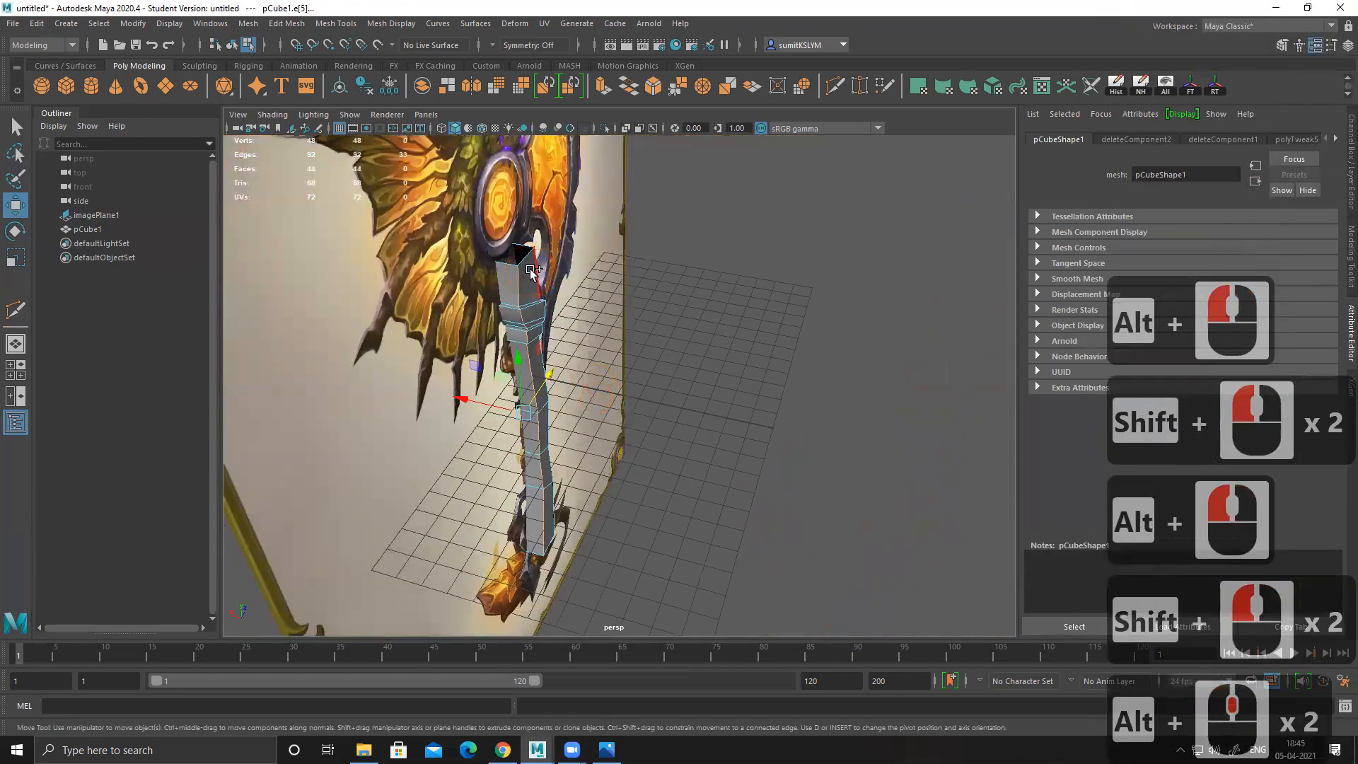
double_click(532, 277, "shift")
left_click_drag(401, 383, 642, 267, "alt")
right_click(641, 267, "shift")
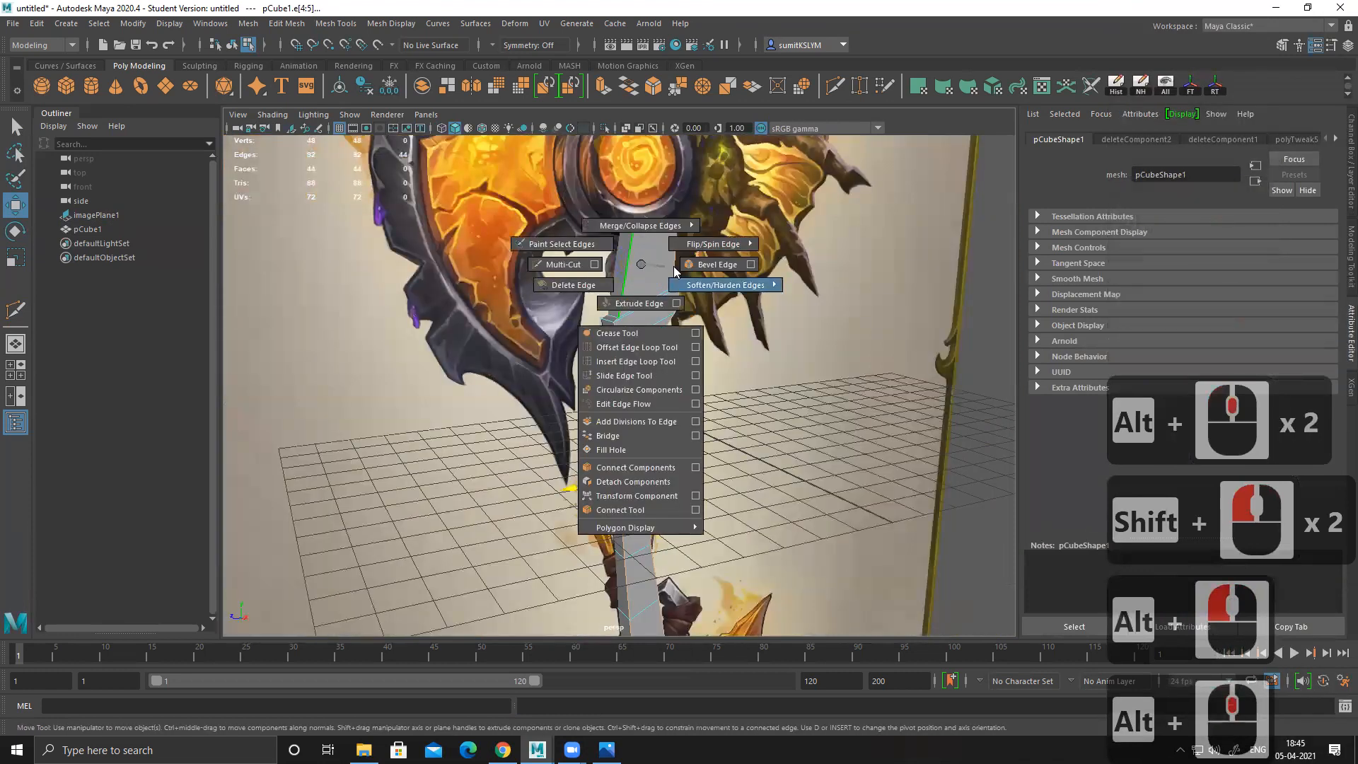
left_click(705, 265)
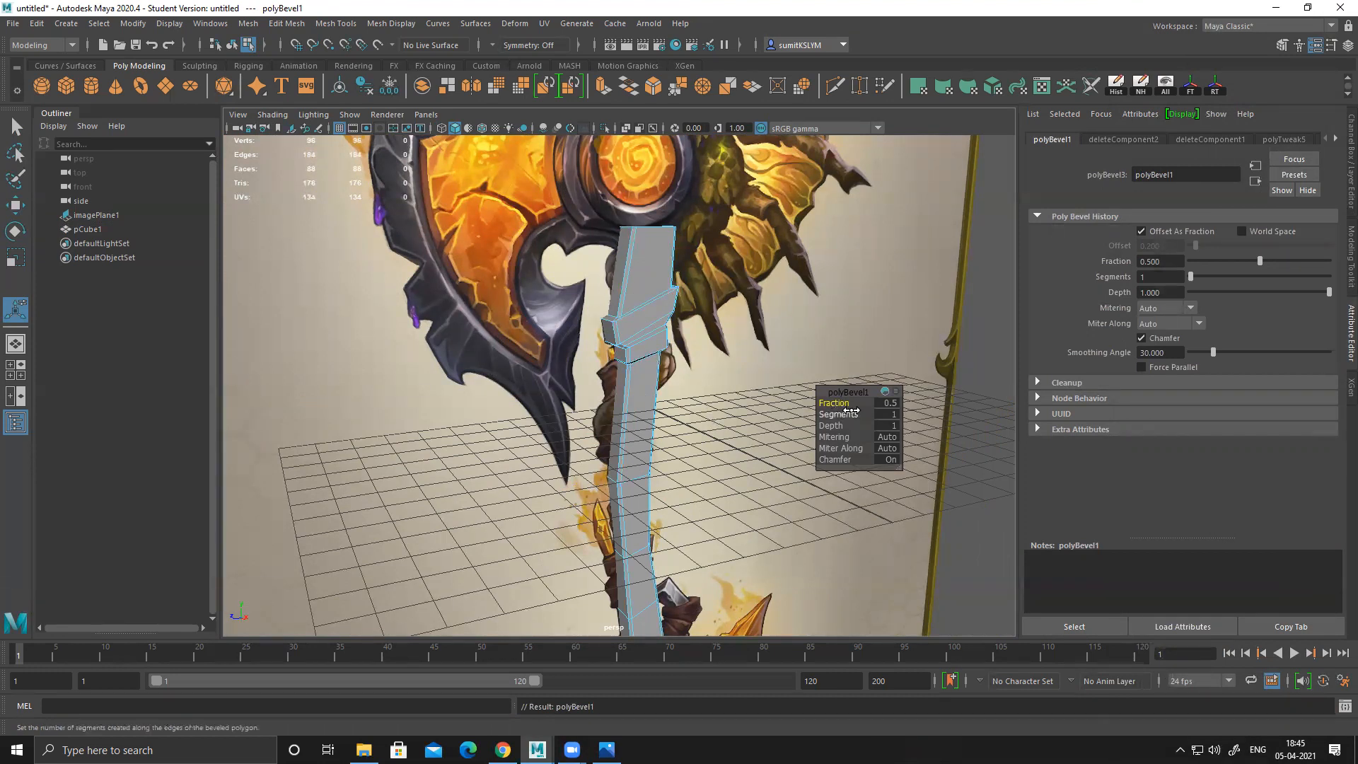
Step: Set the handle bevel's fraction to 1 and its mitering to Uniform
left_click_drag(835, 403, 840, 403)
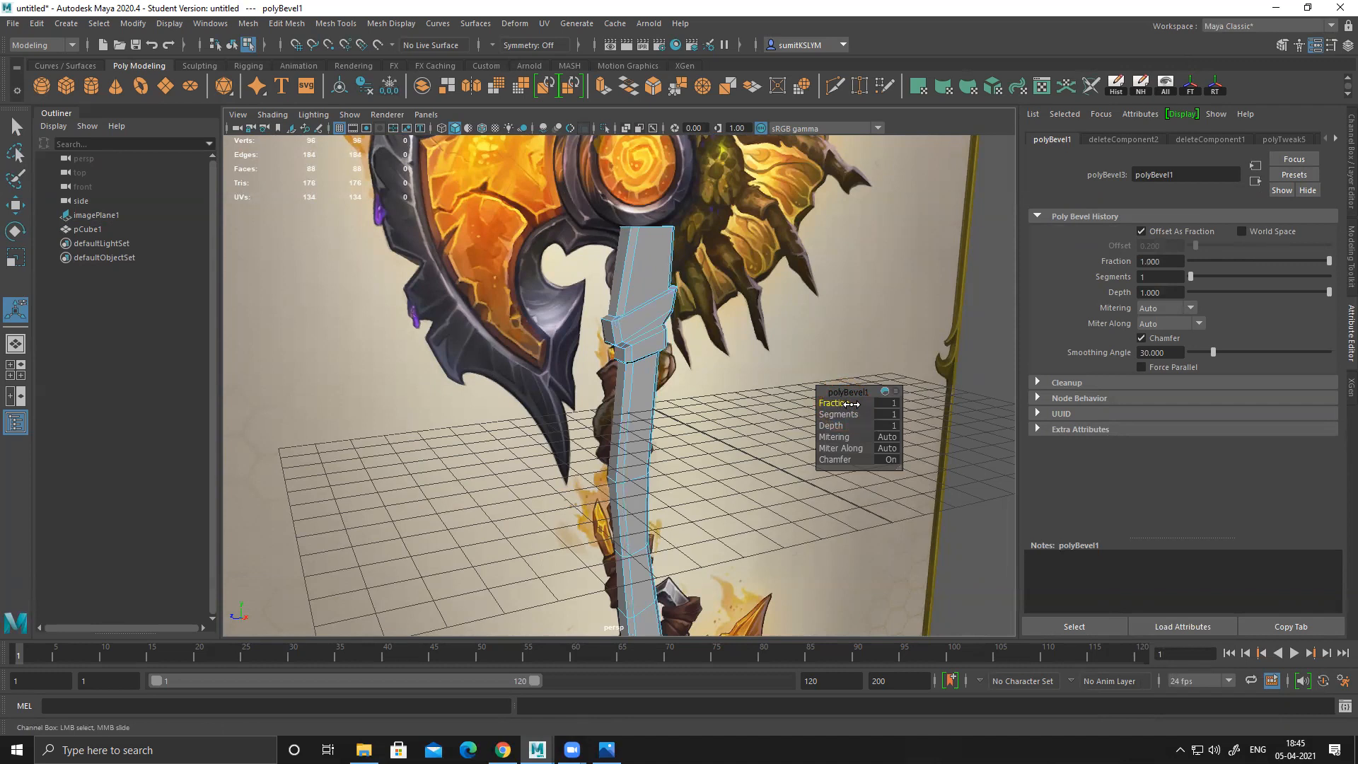
left_click_drag(721, 406, 635, 404, "alt")
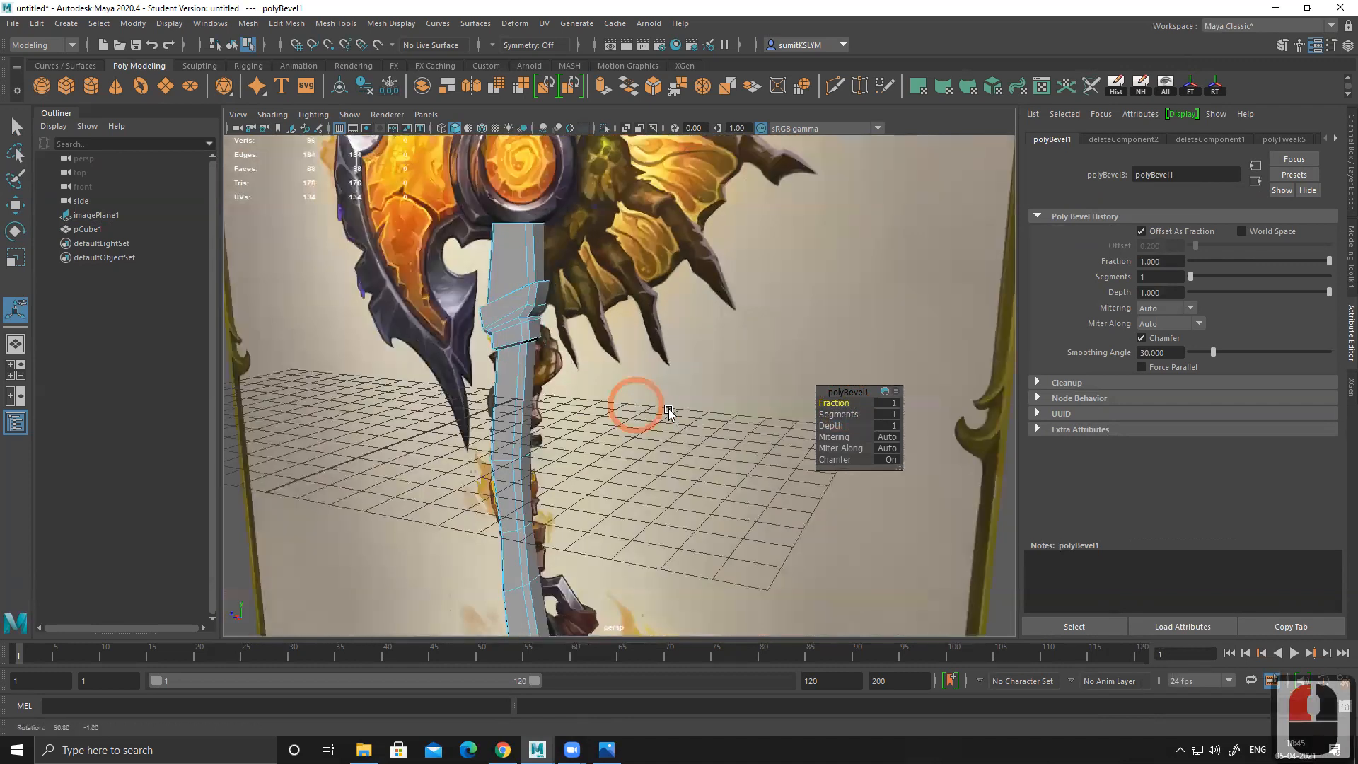
left_click_drag(722, 420, 850, 440, "alt")
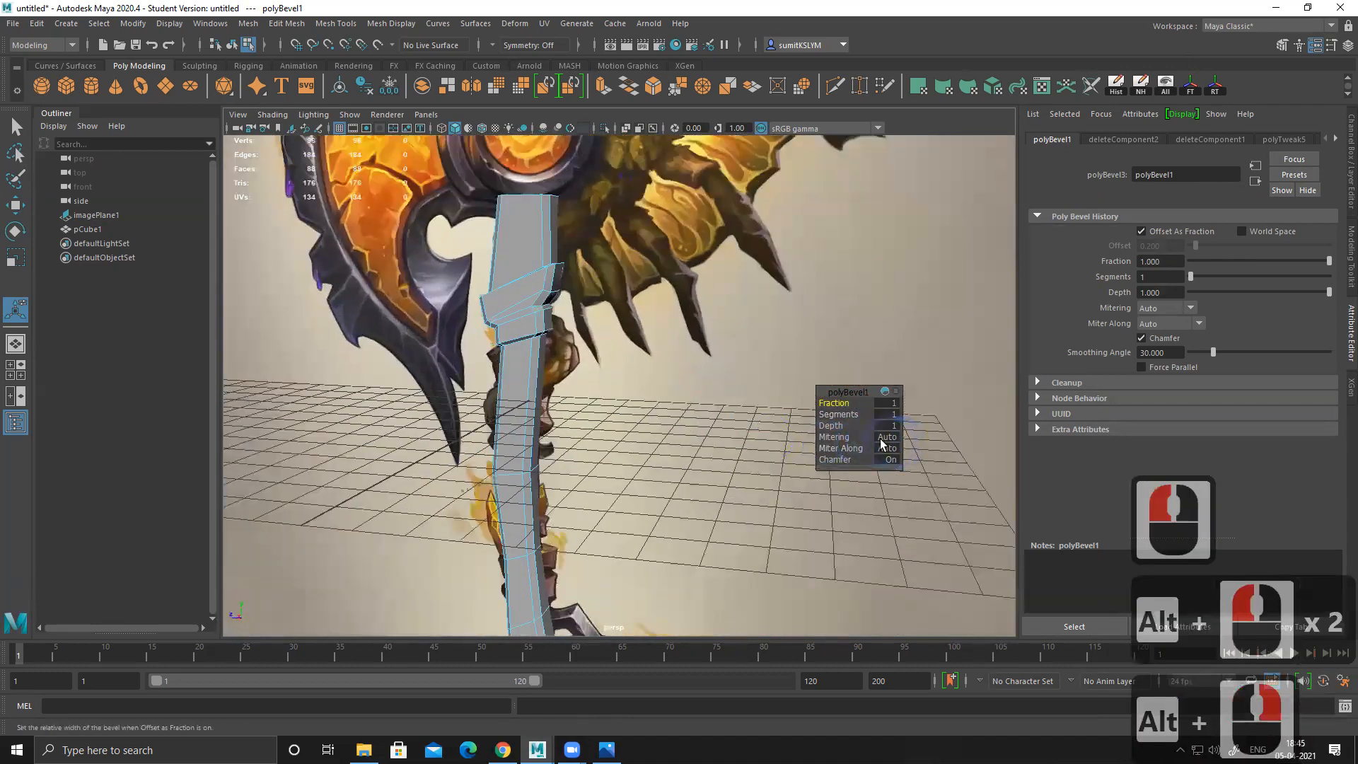
left_click(884, 438)
left_click(922, 459)
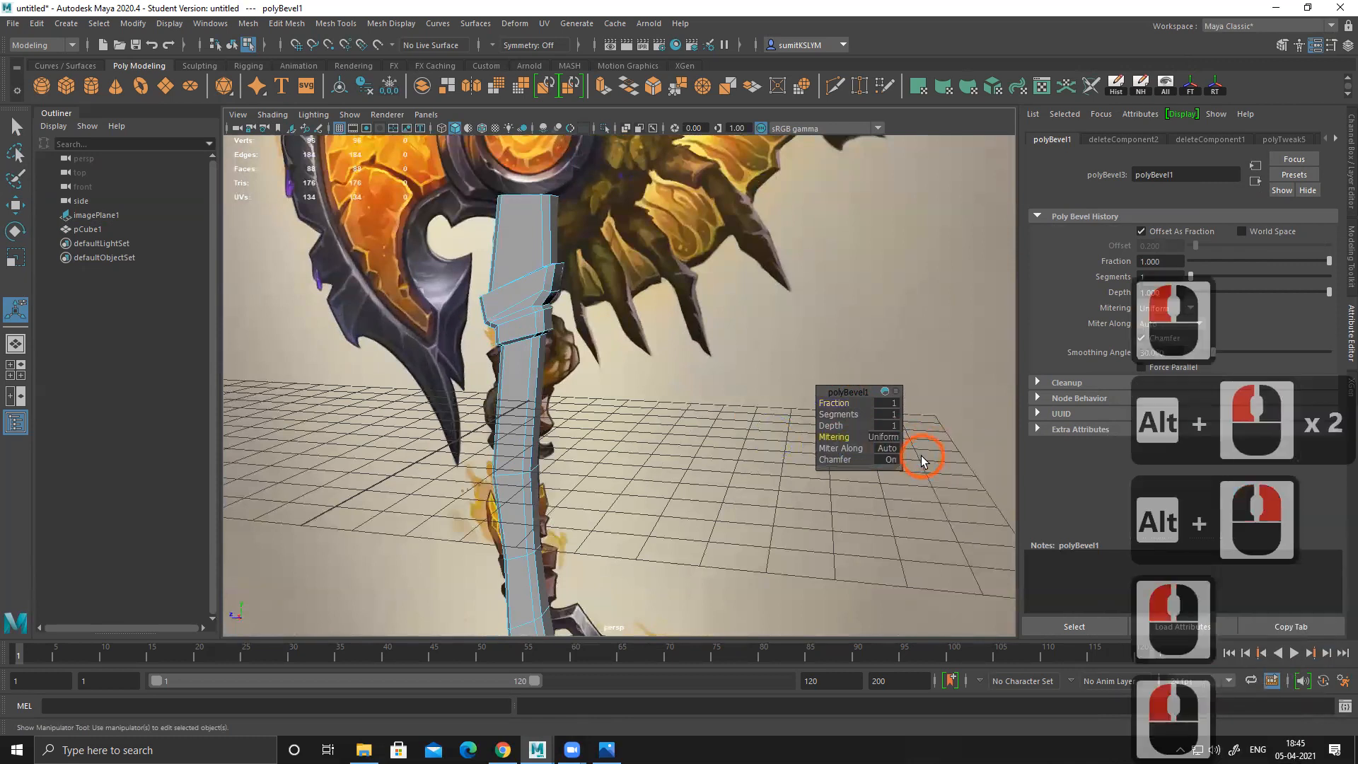
left_click(884, 448)
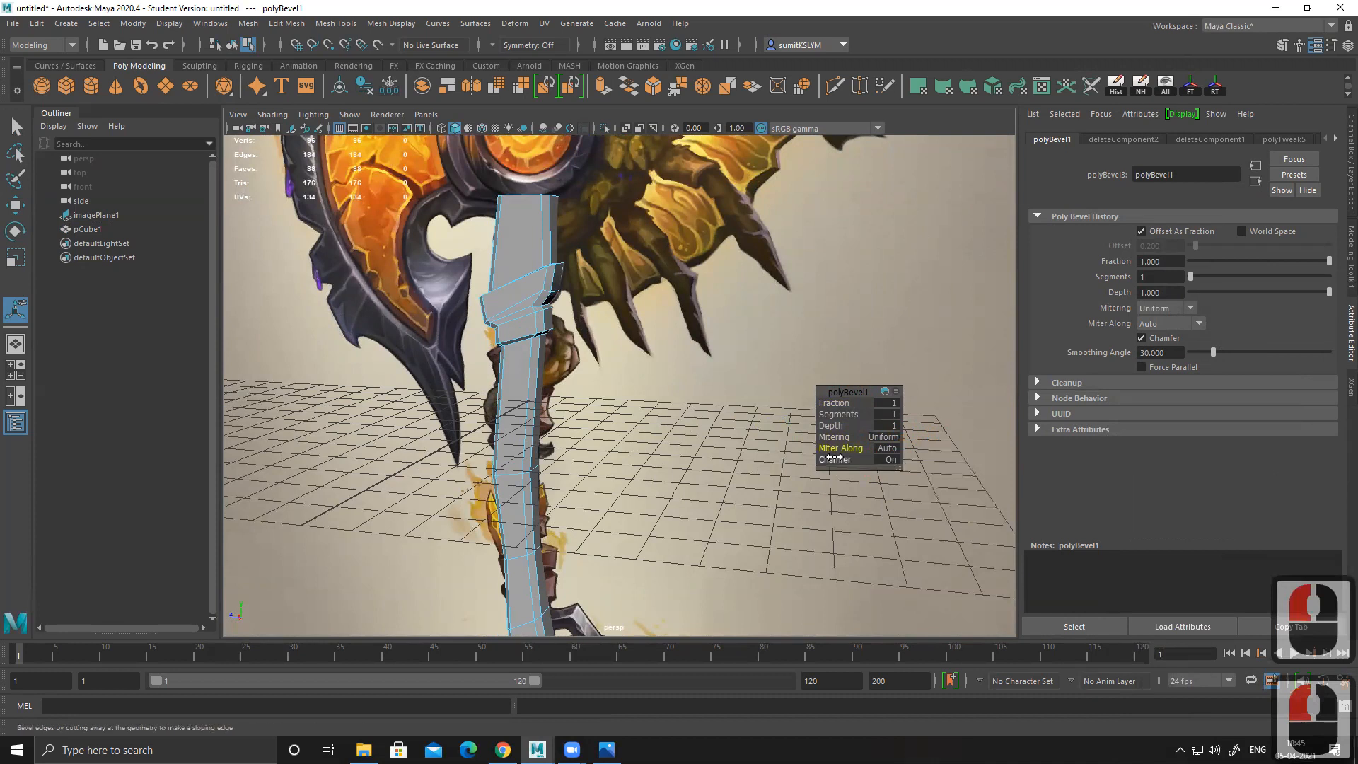
Step: Set the handle bevel's fraction to 2
double_click(886, 403)
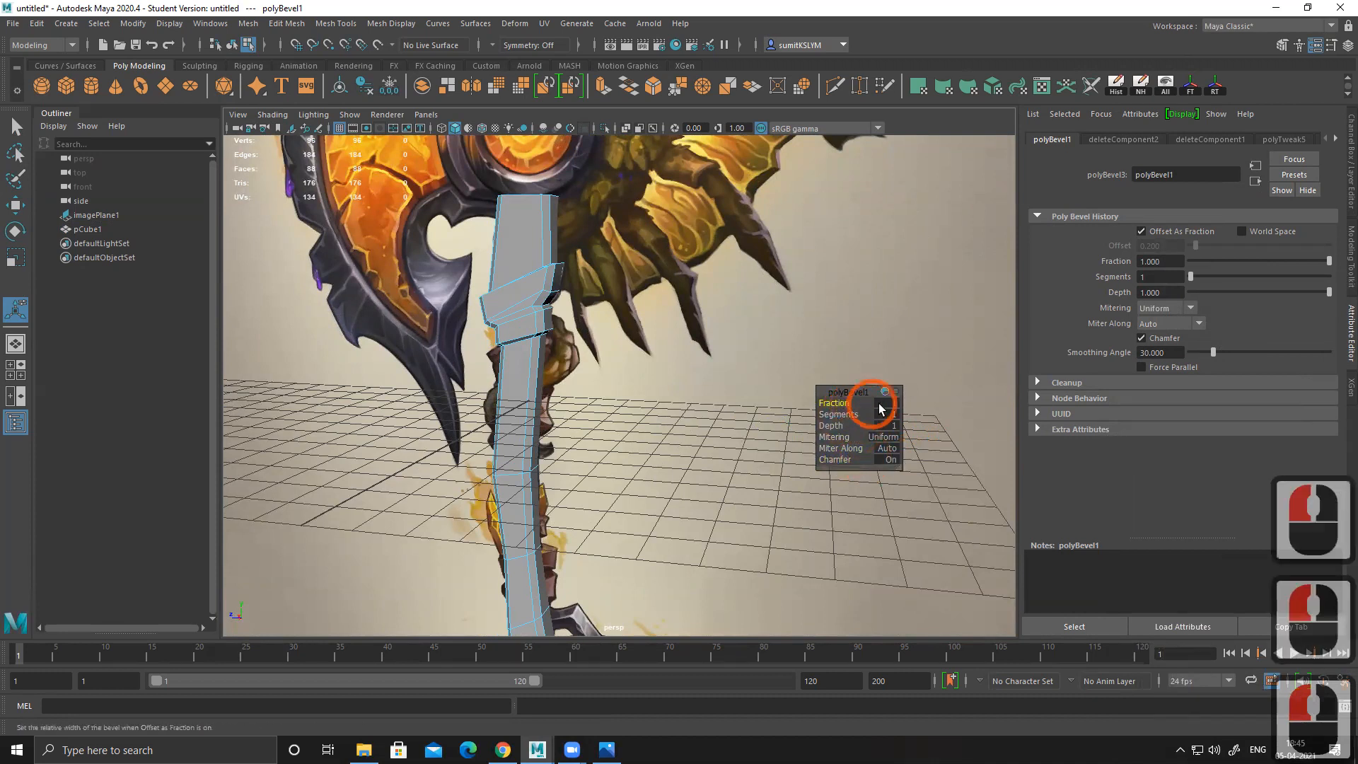
type("2")
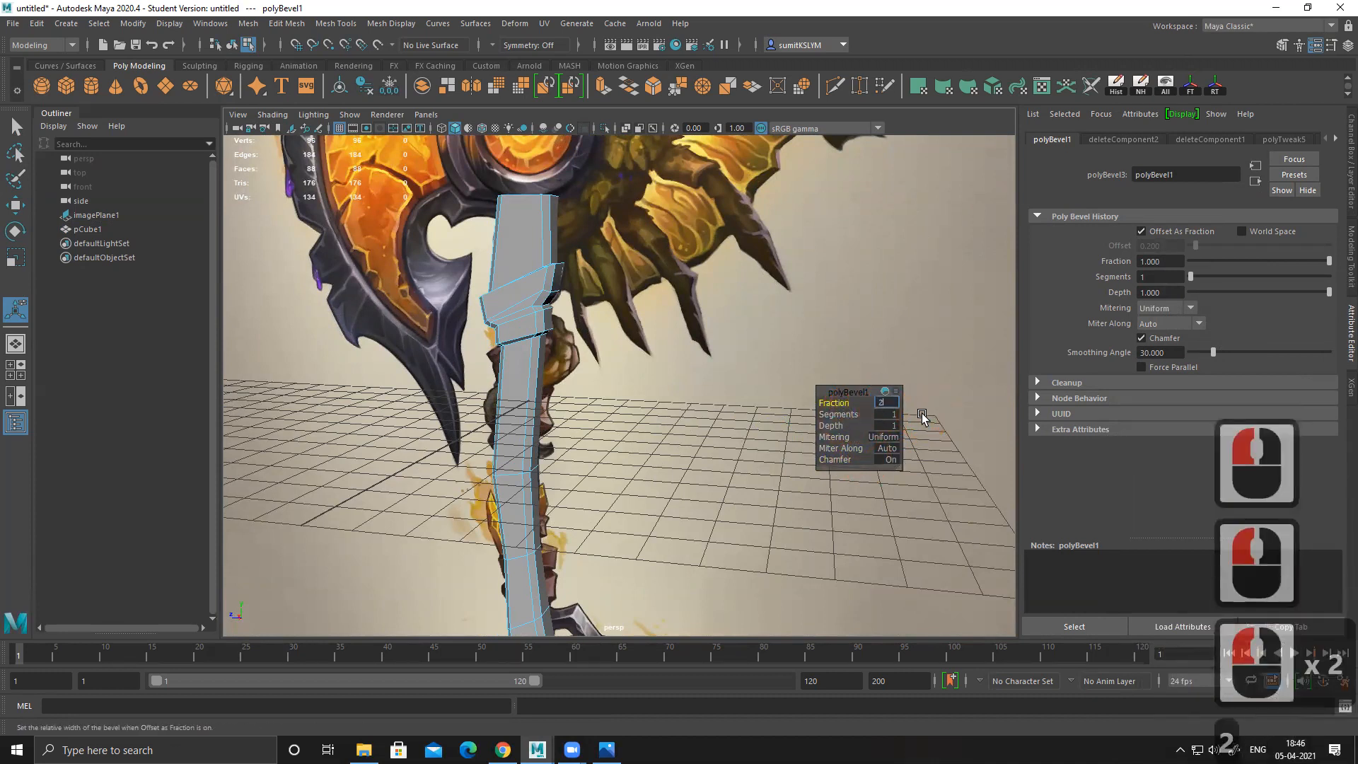
key("Return")
Step: Inspect the beveled handle and its metal bands, and set the bevel's fraction to 2.3
left_click_drag(664, 418, 628, 444, "alt")
middle_click_drag(628, 375, 648, 452, "alt")
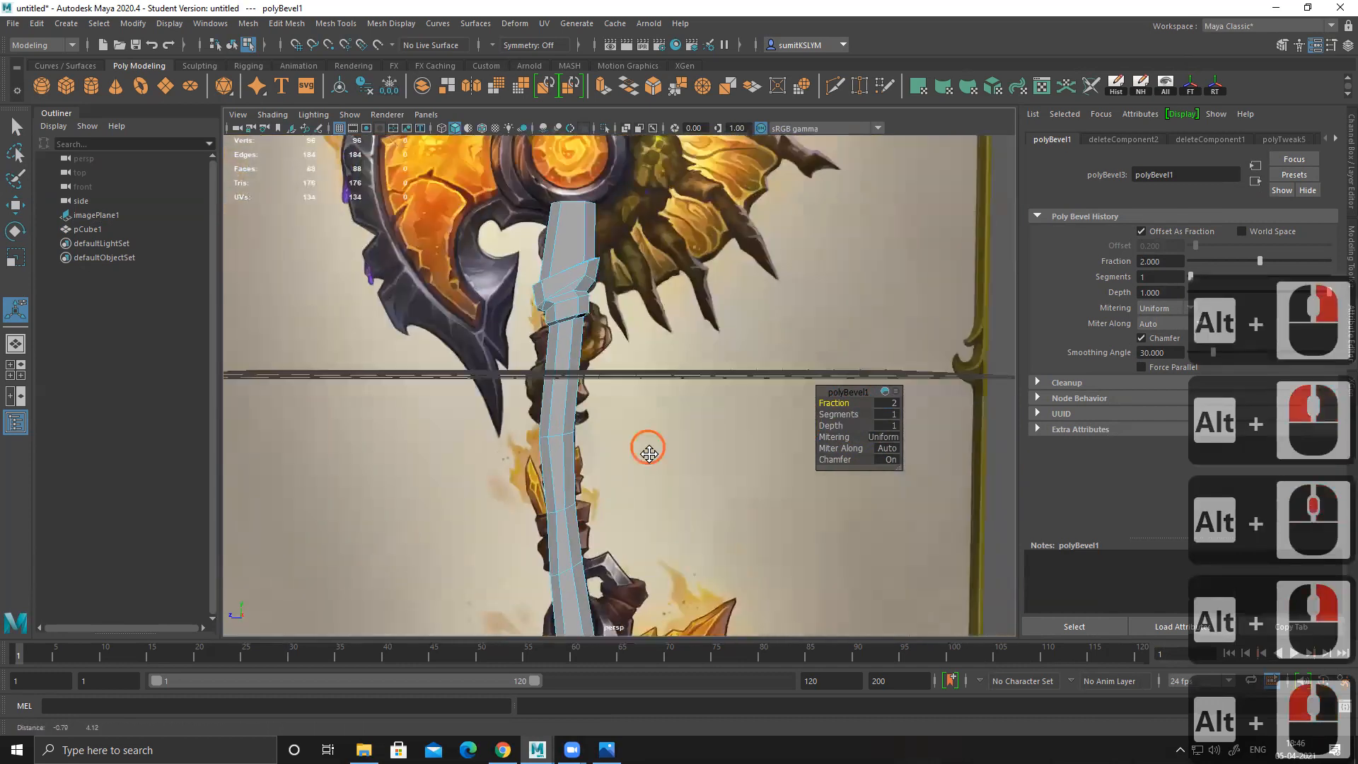
right_click_drag(594, 442, 637, 438, "alt")
middle_click_drag(608, 276, 585, 363, "alt")
right_click_drag(585, 363, 757, 482, "alt")
middle_click_drag(541, 392, 613, 410, "alt")
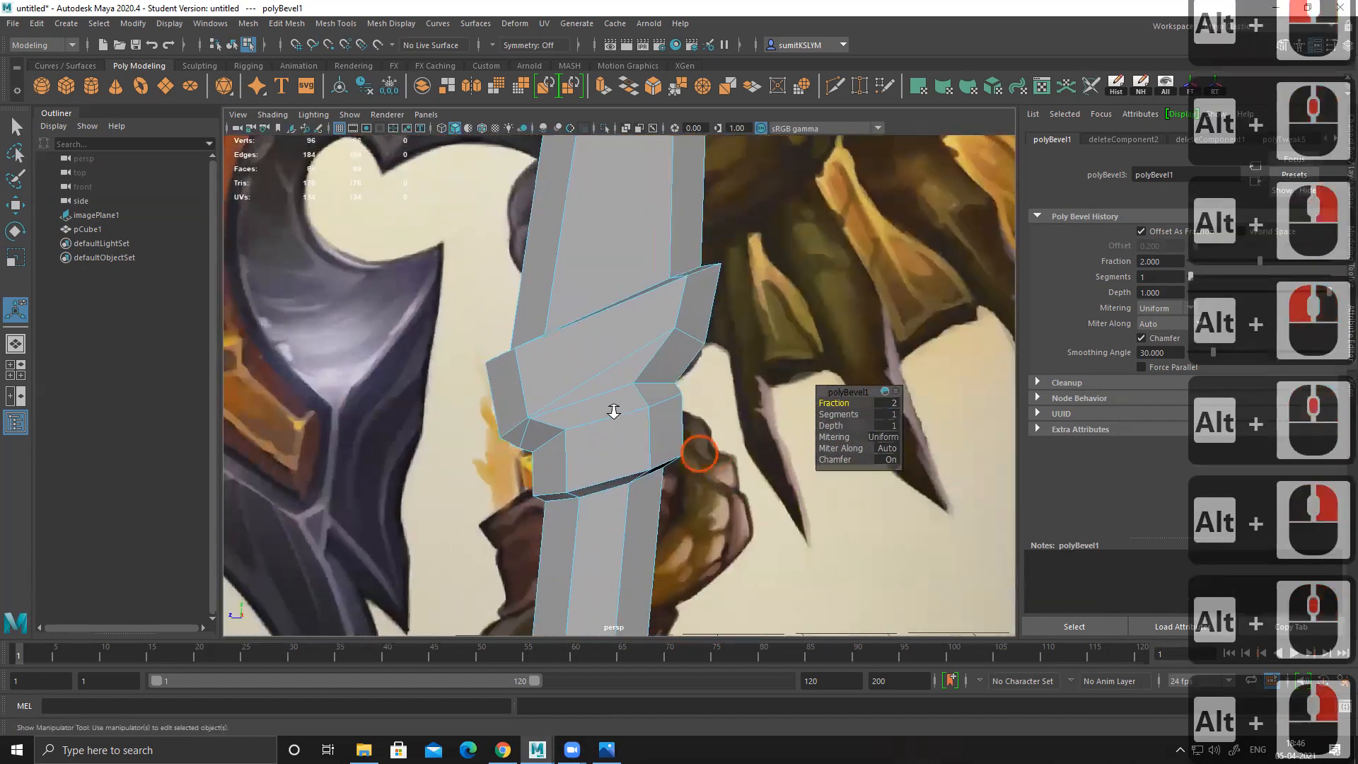
right_click_drag(494, 417, 522, 416, "alt")
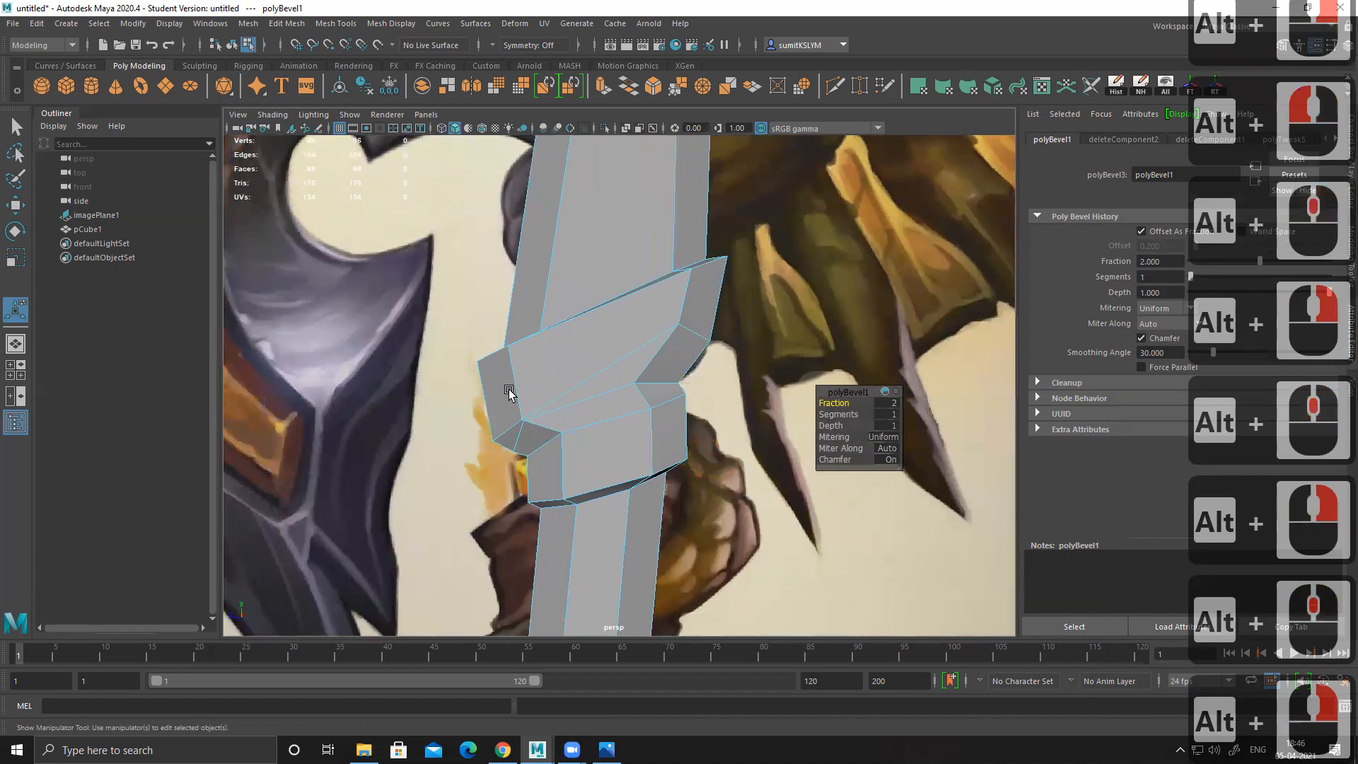
right_click_drag(596, 419, 545, 424, "alt")
mouse_move(545, 424)
left_mouse_down("alt")
mouse_move(539, 455)
mouse_move(521, 431)
mouse_move(570, 429)
left_mouse_up("alt")
left_click(894, 404)
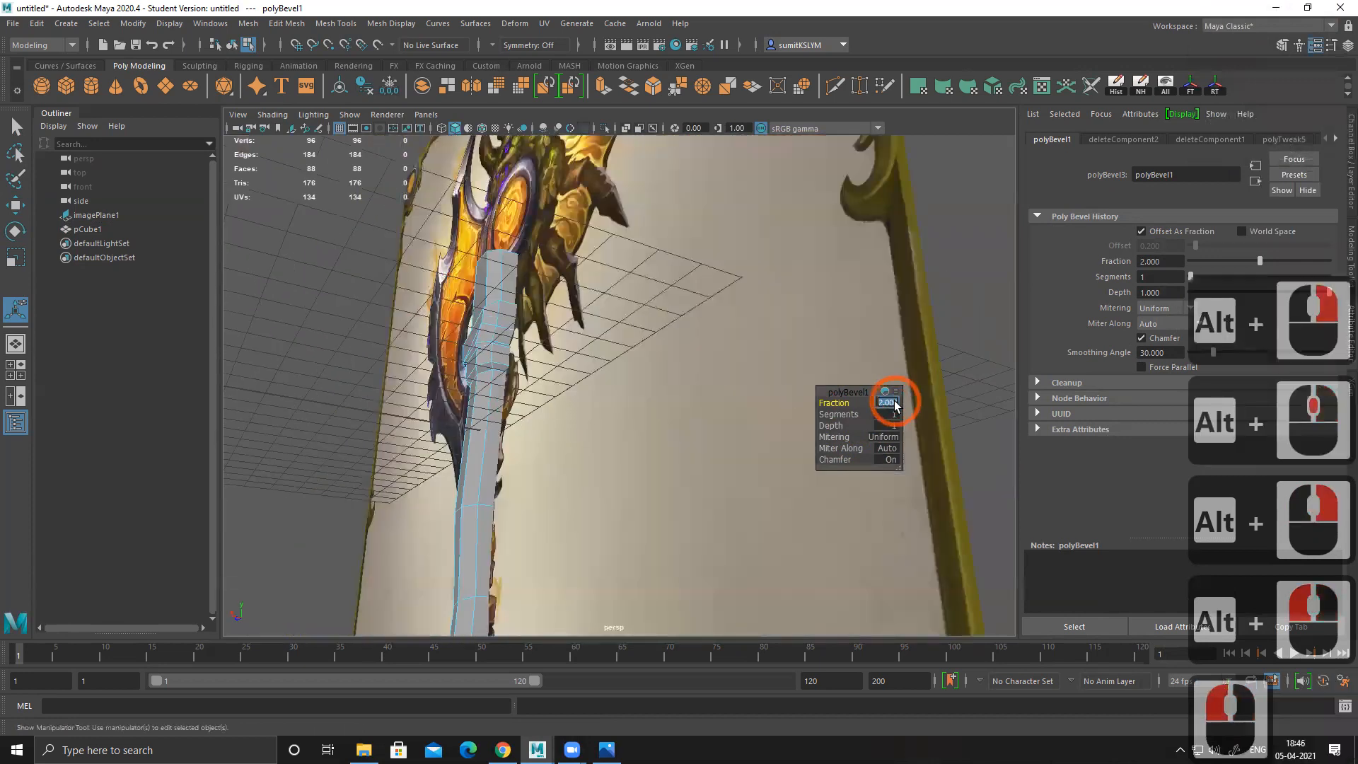
type("2.3")
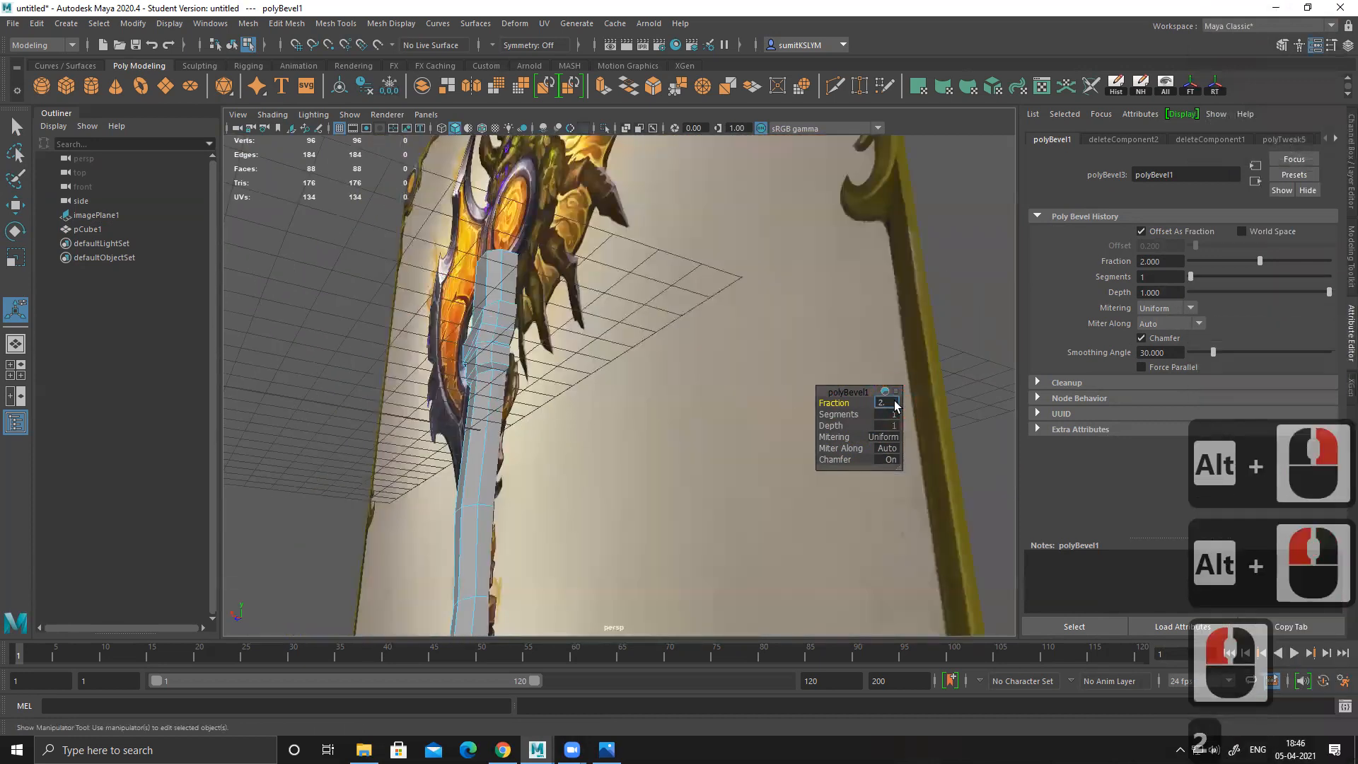
key("Return")
Step: In the side view, move the upper metal band's inner bevel vertices, opposite the blade side, down to its painted lower edge
left_click_drag(444, 424, 481, 425, "alt")
right_click_drag(481, 424, 498, 430, "alt")
middle_click_drag(557, 476, 562, 418, "alt")
left_click_drag(529, 395, 589, 416, "alt")
key("space")
key("space")
key("space")
key("space")
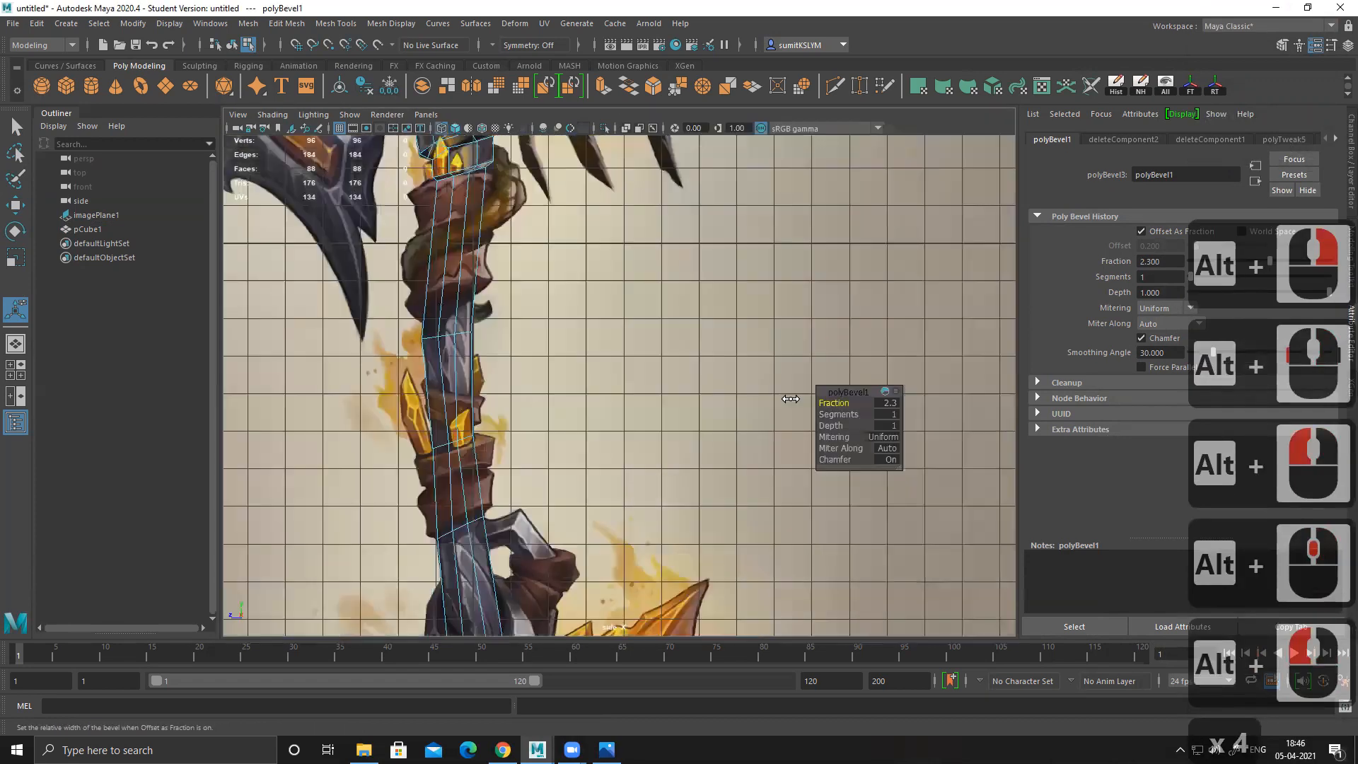
middle_click_drag(789, 500, 785, 470, "alt")
right_click_drag(652, 420, 607, 383, "alt")
middle_click_drag(481, 185, 509, 299, "alt")
right_click_drag(509, 306, 582, 385, "alt")
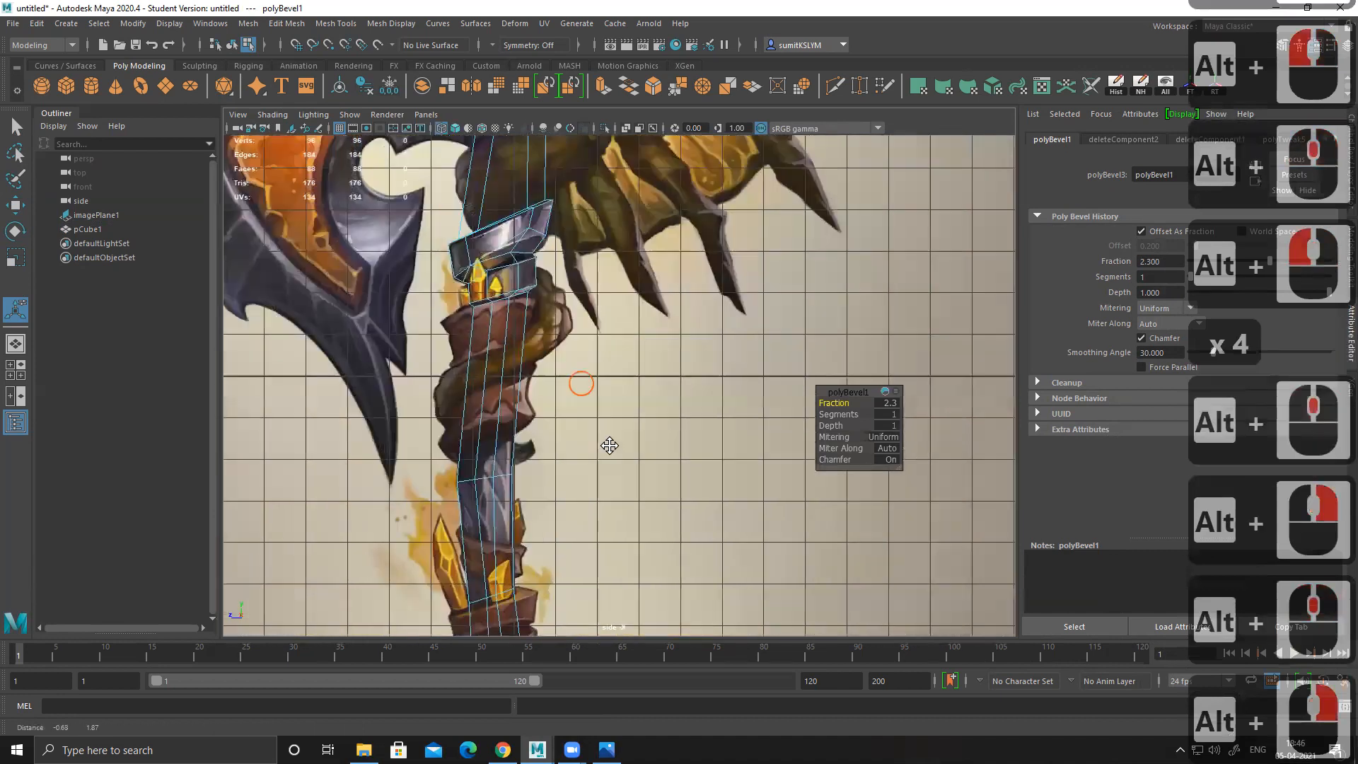
middle_click_drag(497, 316, 531, 399, "alt")
right_click_drag(453, 304, 601, 360, "alt")
middle_click_drag(600, 361, 598, 350, "alt")
middle_click_drag(497, 285, 536, 345, "alt")
right_click_drag(536, 345, 591, 358, "alt")
key("w")
right_click(575, 266)
left_click(553, 261)
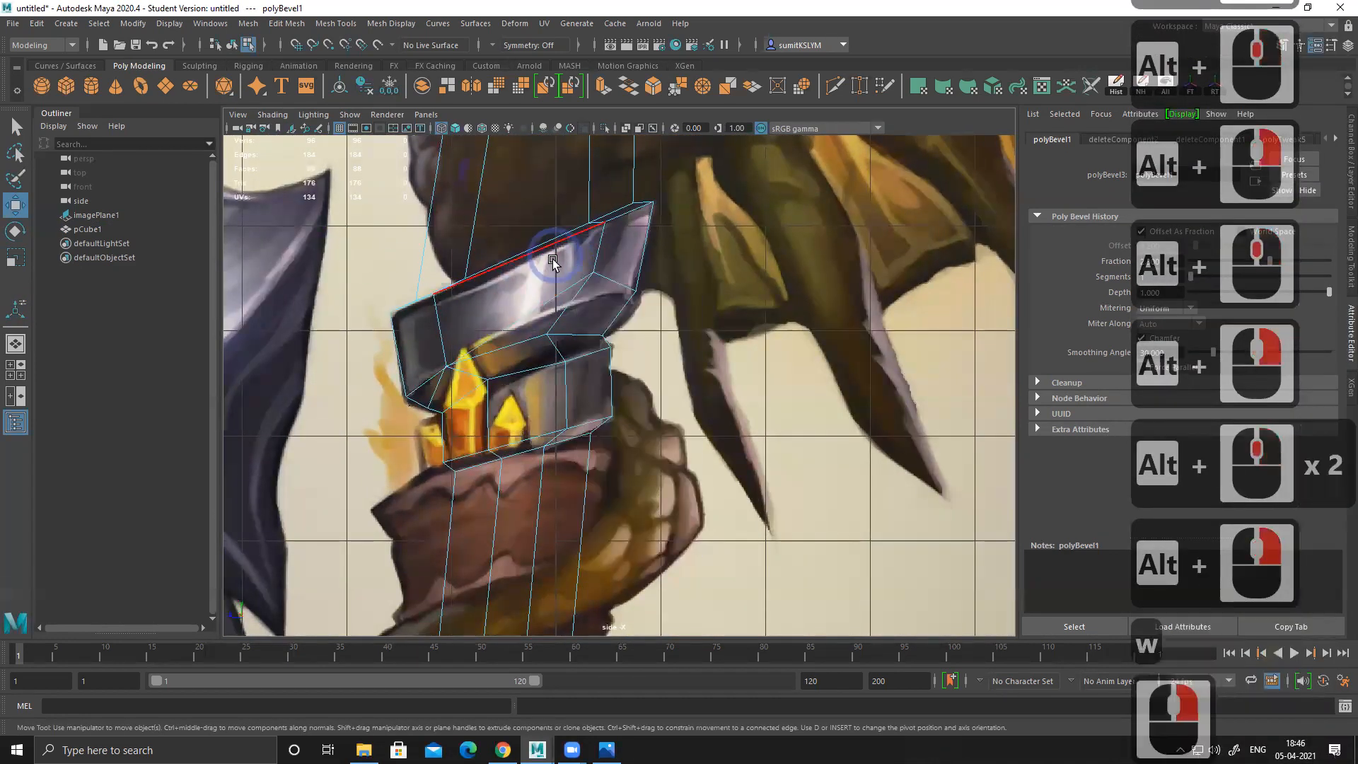
right_click_drag(594, 272, 479, 256)
left_click_drag(576, 253, 610, 285)
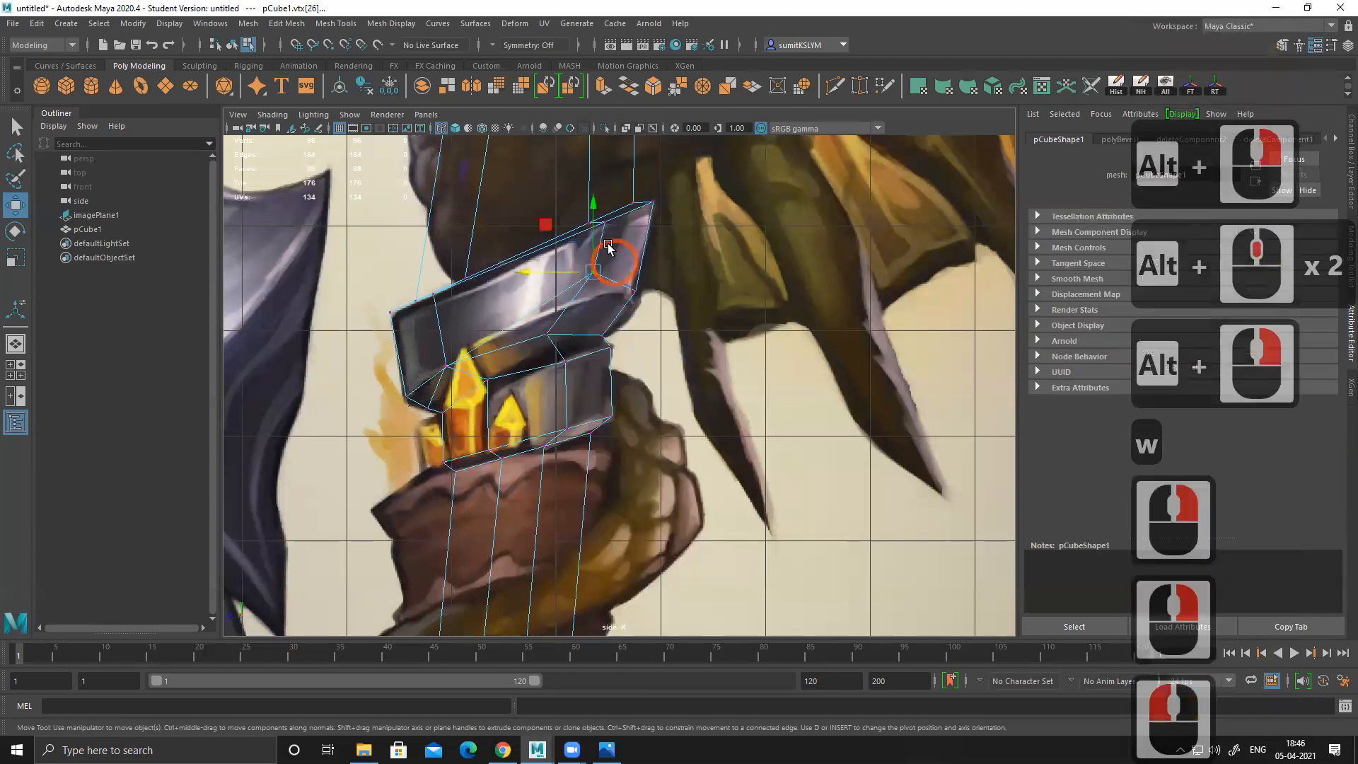
left_click_drag(596, 210, 595, 234)
Step: Move the inner bevel vertices in the groove between the two metal bands, opposite the blade side, down toward the painted gap
middle_click_drag(640, 297, 691, 272, "alt")
right_click_drag(521, 294, 711, 396, "alt")
left_click_drag(598, 276, 584, 227)
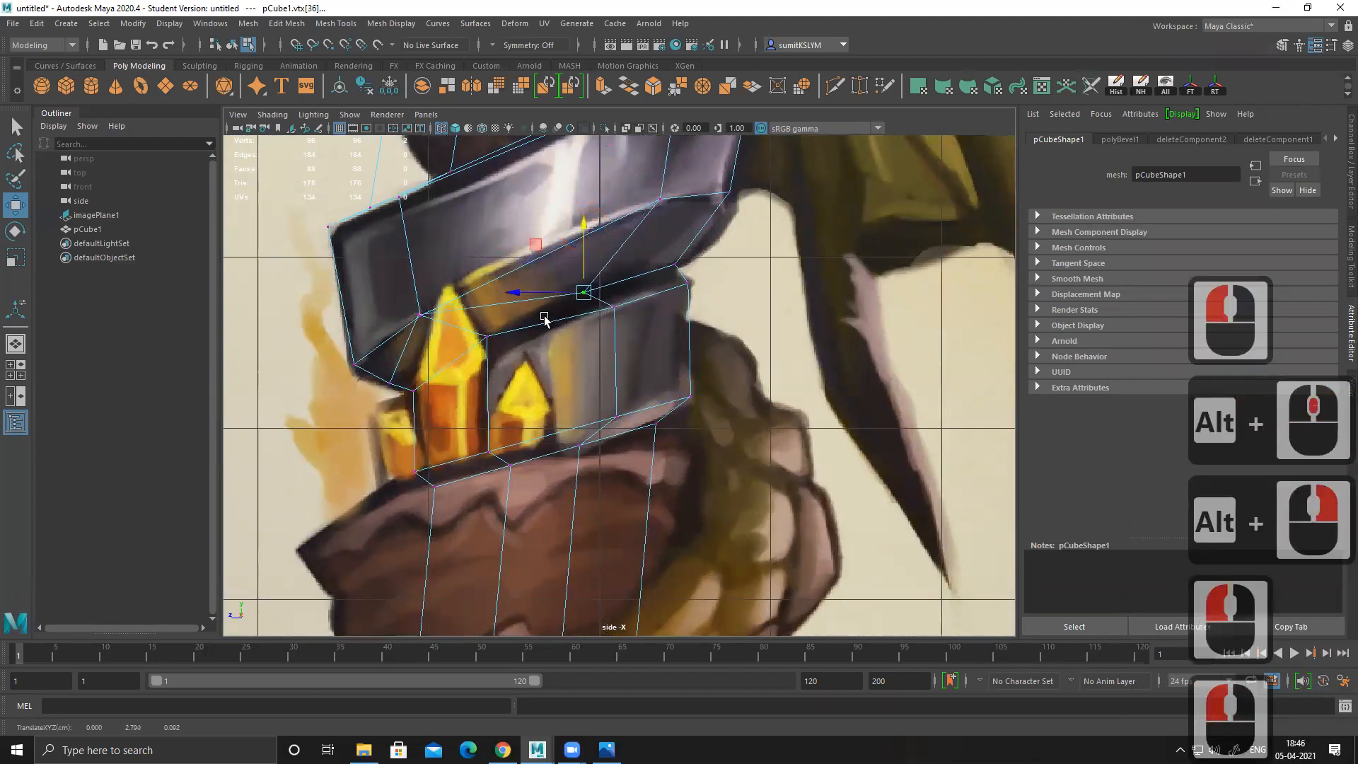
Step: Move the blade-side inner bevel vertices in the groove between the two metal bands down and inward over the large crystal
middle_click_drag(475, 348, 548, 341, "alt")
right_click_drag(452, 270, 692, 365, "alt")
right_click_drag(497, 286, 622, 328, "alt")
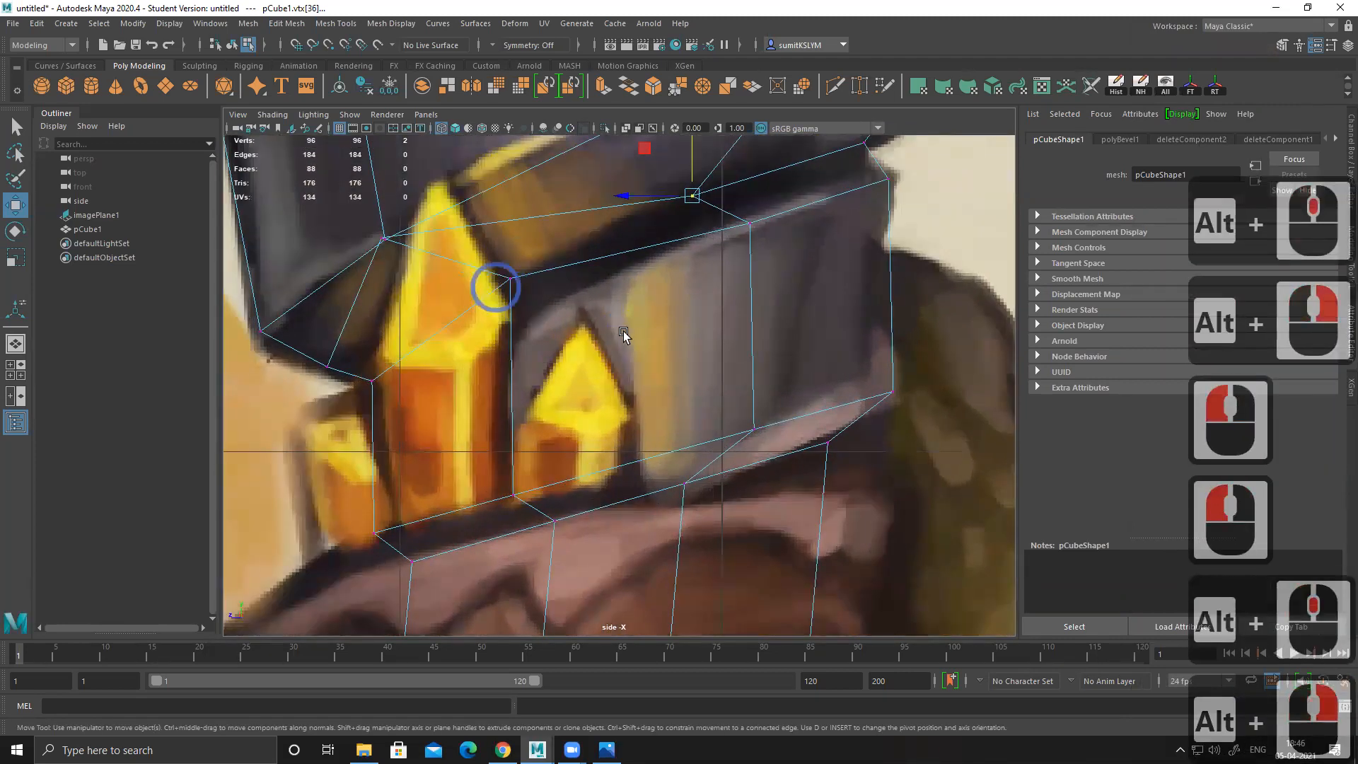
middle_click_drag(358, 230, 486, 270, "alt")
right_click_drag(364, 232, 497, 278, "alt")
left_click_drag(455, 239, 485, 270)
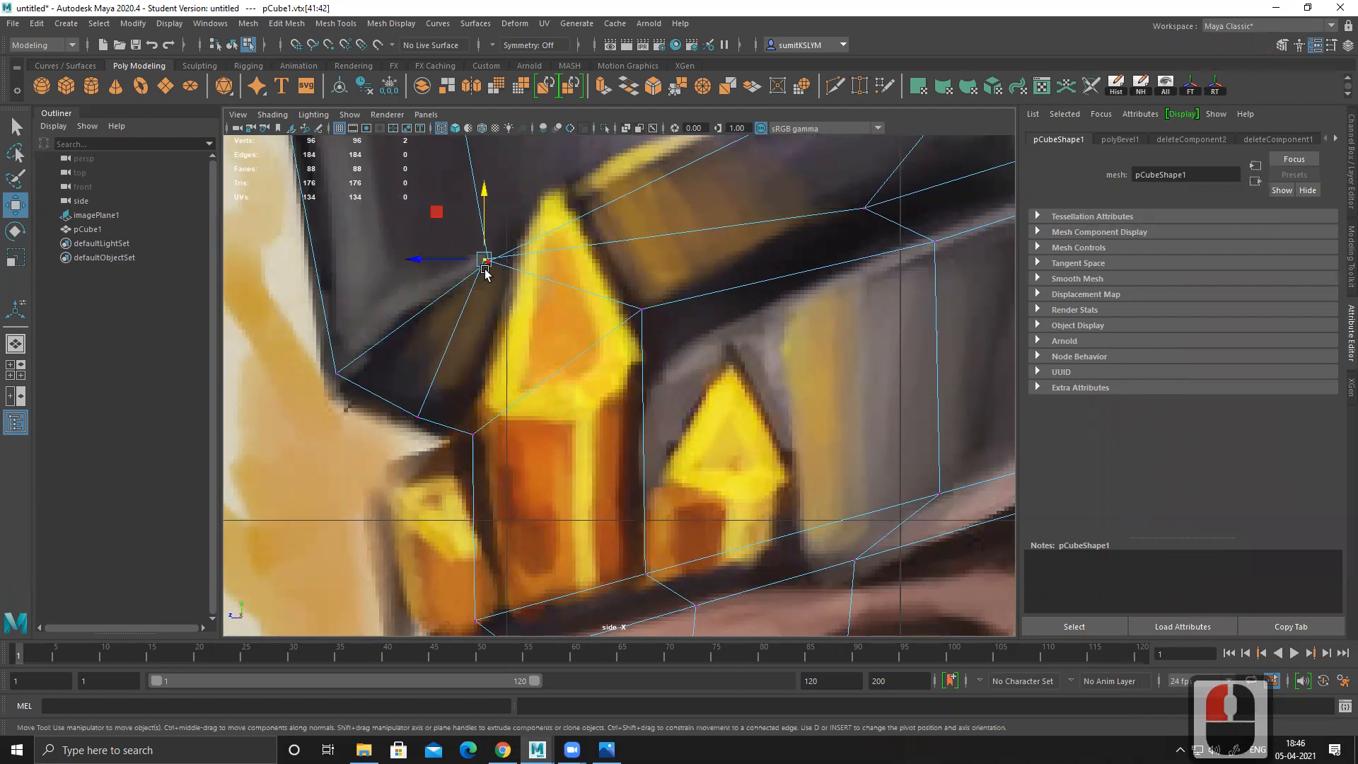
left_click_drag(497, 269, 560, 331)
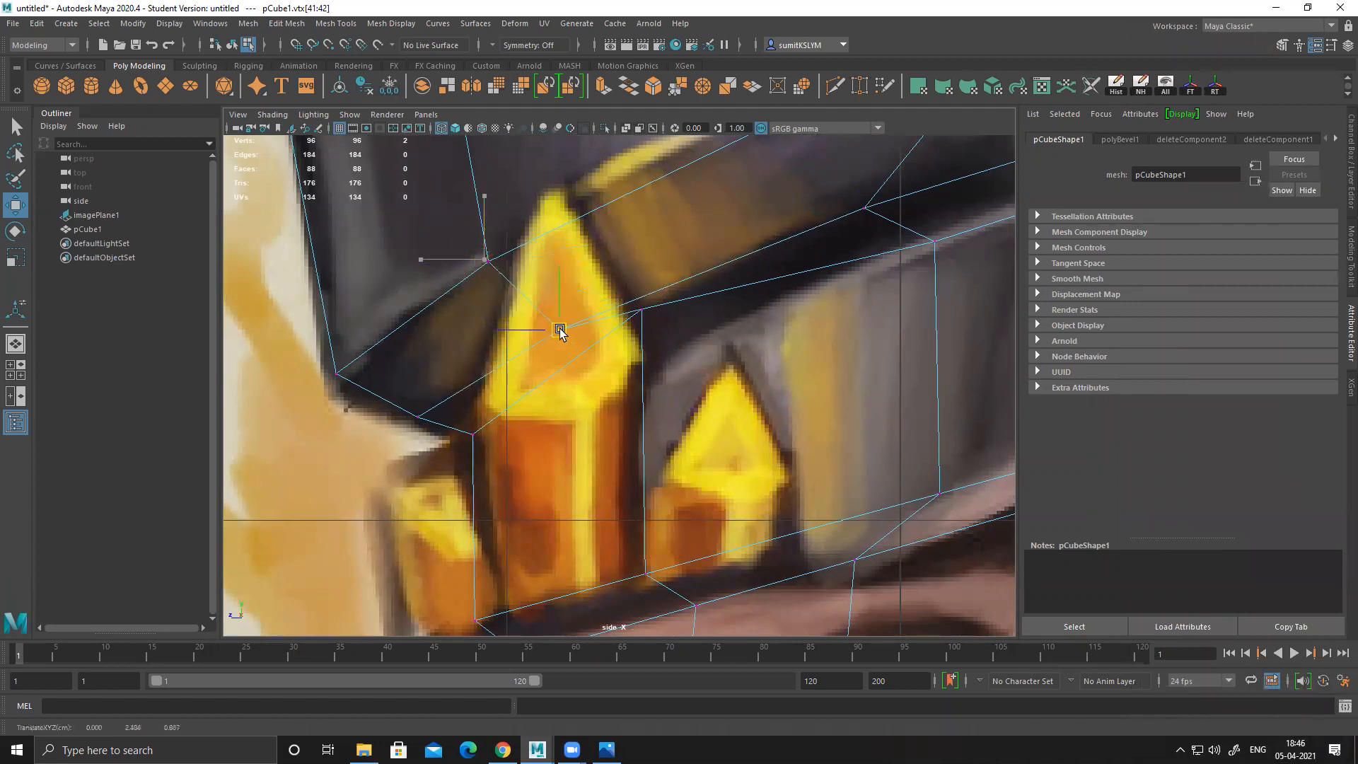
Step: Move the blade-side inner bevel vertices on the lower metal band's upper edge down to the painted edge beside the large crystal
left_click(642, 311)
left_click_drag(642, 310, 638, 382)
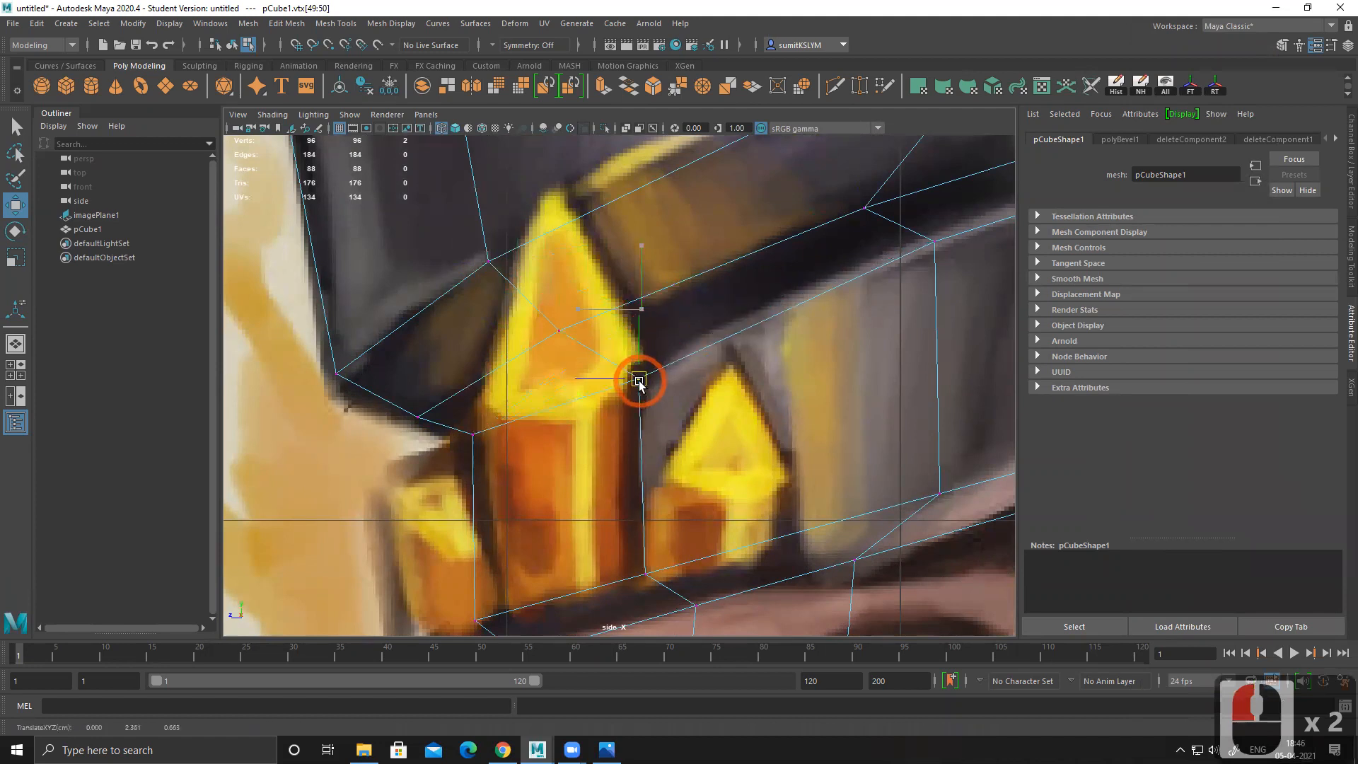
Step: Shift the groove's inner bevel vertices, opposite the blade side, up and outward above the lower metal band's vertical edge
middle_click_drag(842, 284, 509, 409, "alt")
right_click_drag(601, 359, 668, 378, "alt")
right_click_drag(894, 457, 990, 488, "alt")
right_click_drag(418, 247, 575, 458, "alt")
middle_click_drag(597, 411, 597, 408, "alt")
left_click(613, 347)
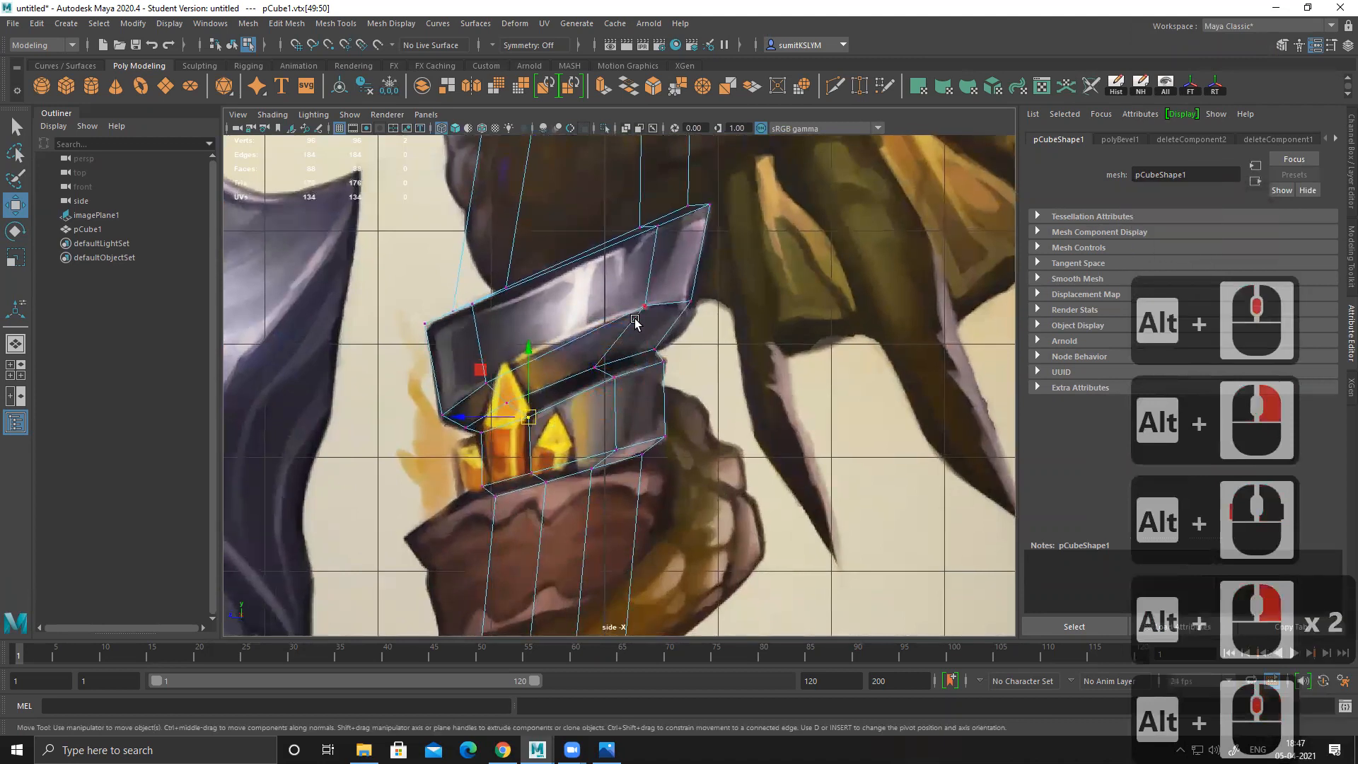
right_click_drag(615, 387, 766, 448, "alt")
left_click_drag(555, 327, 613, 368)
mouse_move(613, 368)
right_mouse_down("alt")
mouse_move(842, 447)
mouse_move(589, 362)
right_mouse_up("alt")
left_click_drag(563, 345, 615, 329)
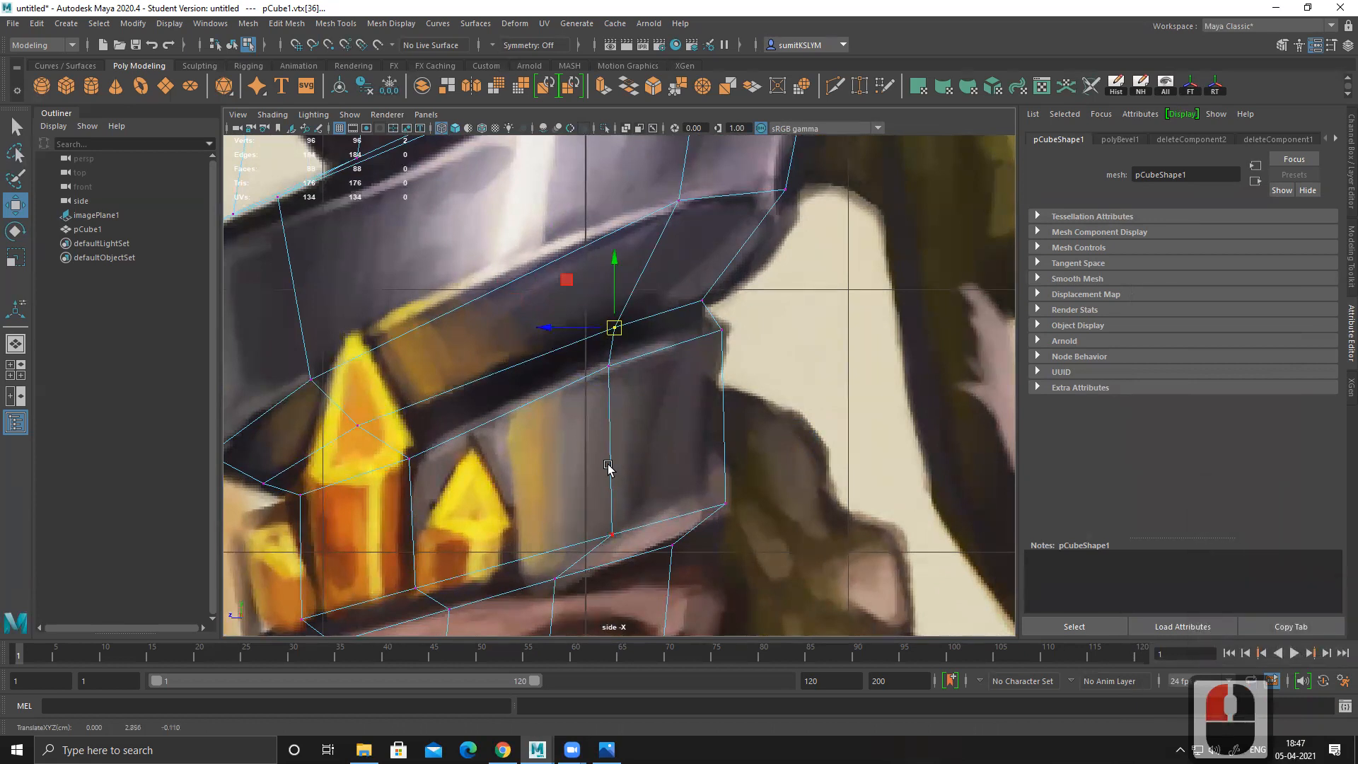
scroll(610, 468, "down", 3)
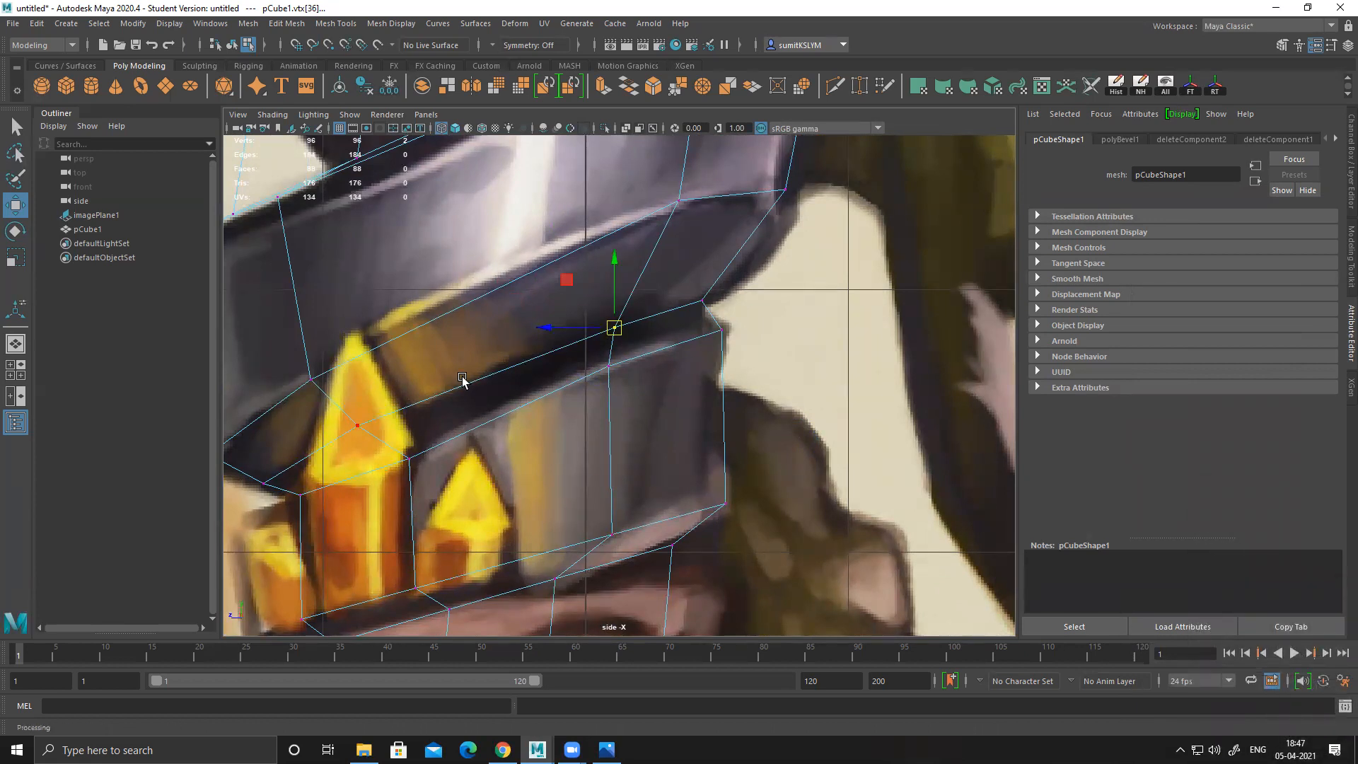
Step: Shift the handle's inner bevel vertices just below the lower metal band to follow the band's painted lower edge
scroll(646, 460, "down", 4)
left_click(545, 326, "alt")
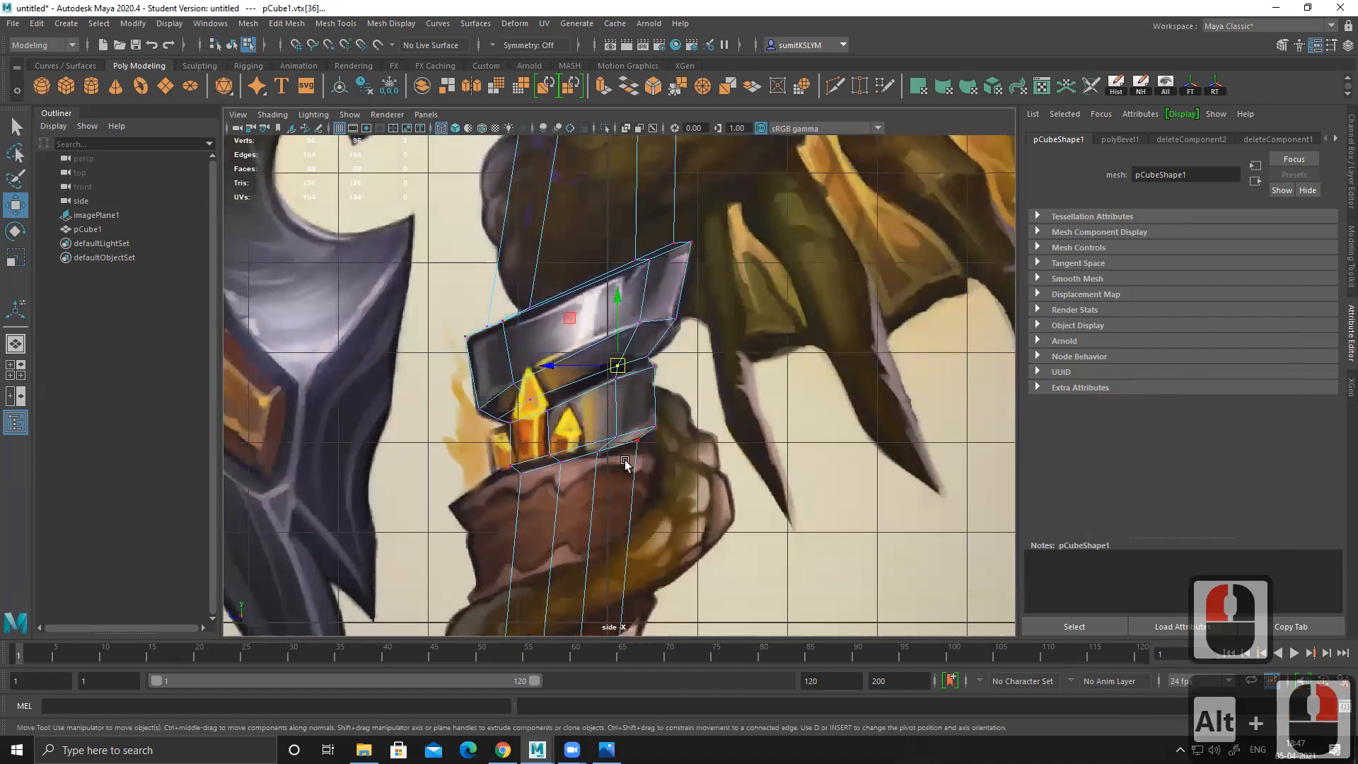
middle_click_drag(593, 487, 555, 422, "alt")
right_click_drag(556, 422, 713, 567, "alt")
left_click(522, 416)
right_click_drag(521, 416, 487, 438, "alt")
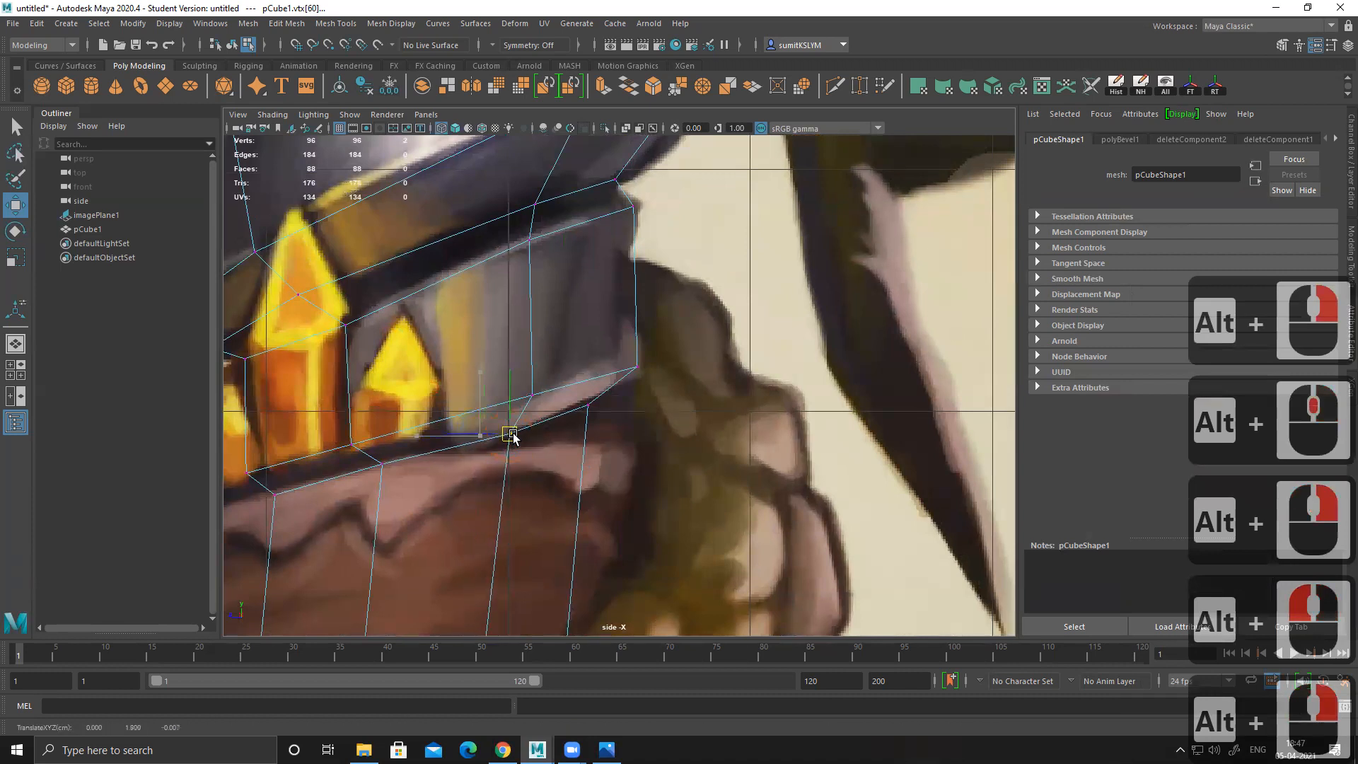
left_click_drag(519, 429, 519, 428)
middle_click_drag(470, 486, 506, 424, "alt")
left_click_drag(439, 417, 398, 403)
Step: Move the inner vertices of the handle's edge loop beside the lower crystal down to the slanted top of the leather wrap
right_click_drag(521, 476, 382, 333, "alt")
middle_click_drag(545, 502, 489, 336, "alt")
right_click_drag(481, 349, 626, 503, "alt")
middle_click_drag(475, 505, 463, 297, "alt")
middle_click_drag(483, 456, 485, 411, "alt")
right_click_drag(432, 361, 509, 445, "alt")
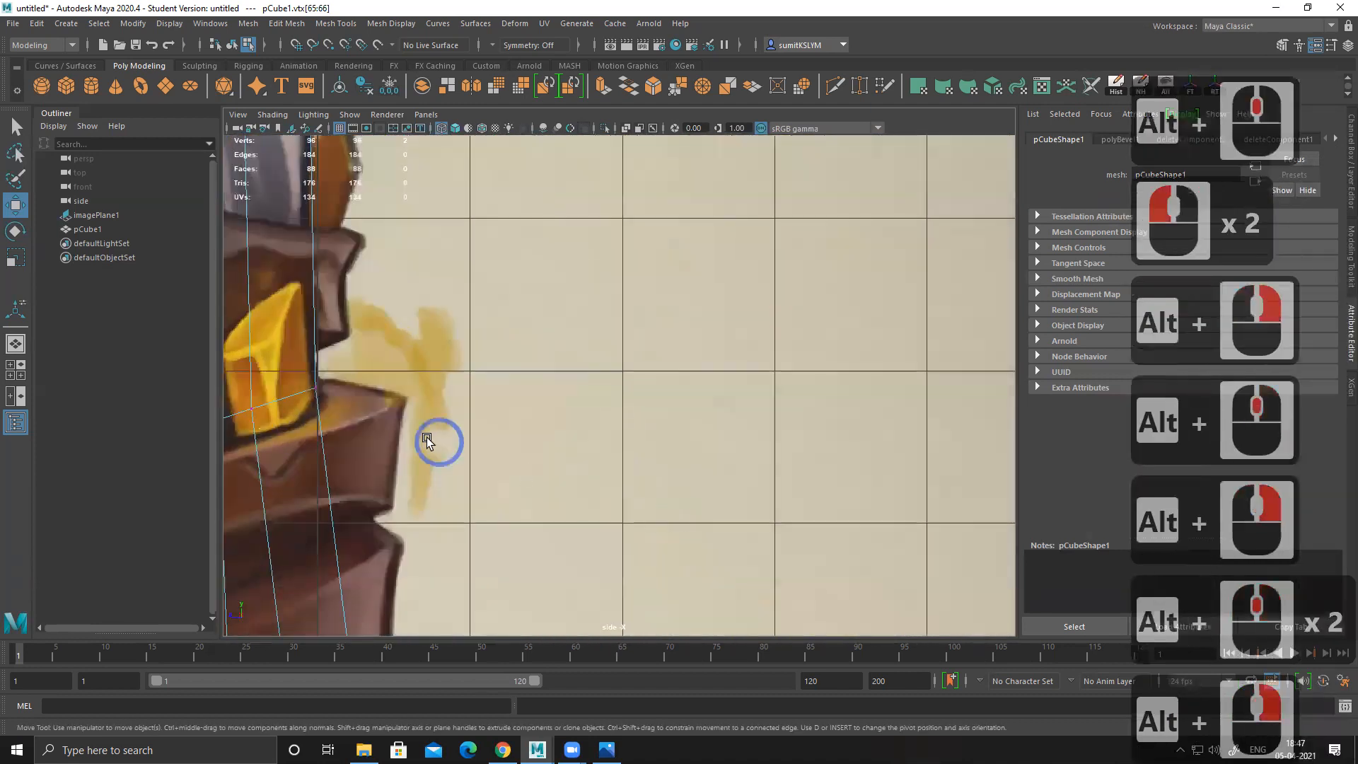
middle_click_drag(315, 396, 467, 376, "alt")
left_click_drag(439, 418, 415, 384)
left_click_drag(340, 367, 360, 403)
Step: Move the two blade-side handle vertex pairs above the upper metal band inward along the band's painted top edge
middle_click_drag(427, 357, 434, 537, "alt")
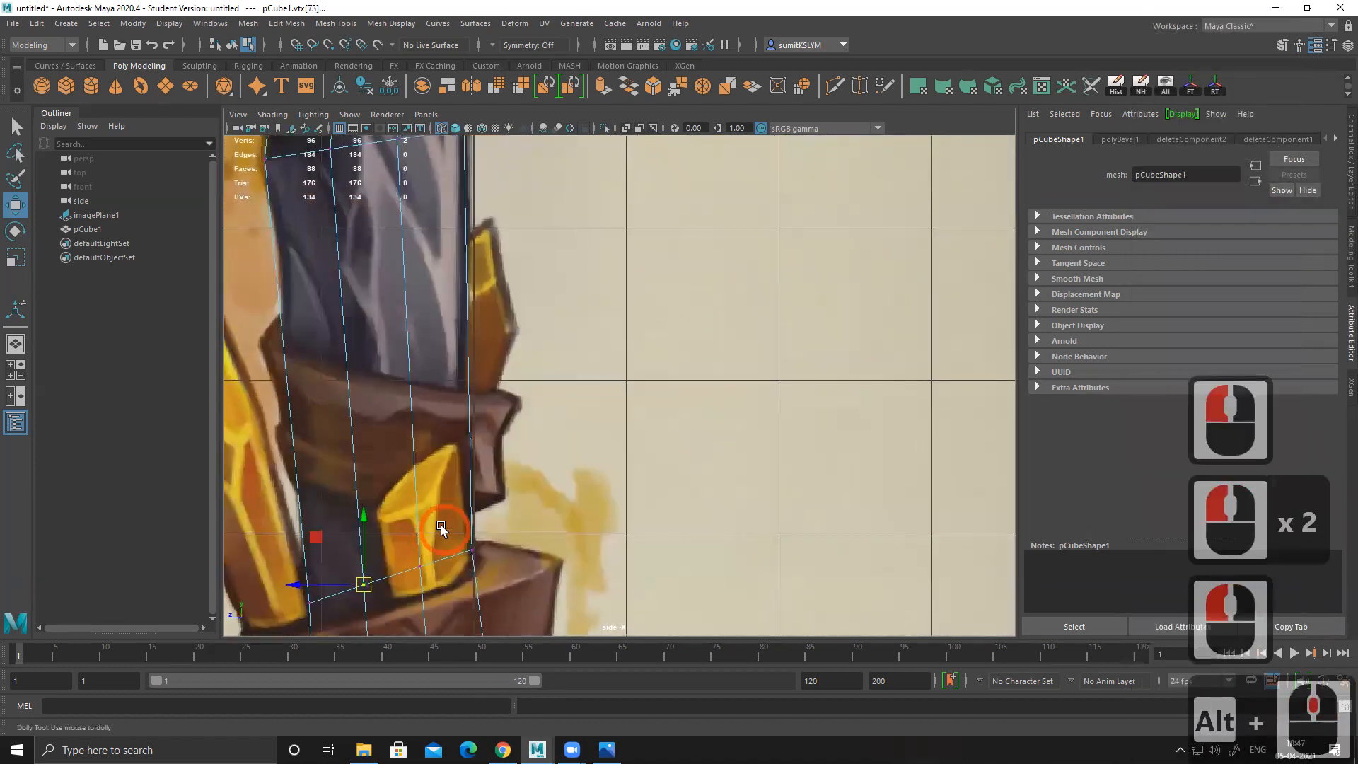
right_click_drag(442, 530, 488, 254, "alt")
middle_click_drag(488, 255, 477, 321, "alt")
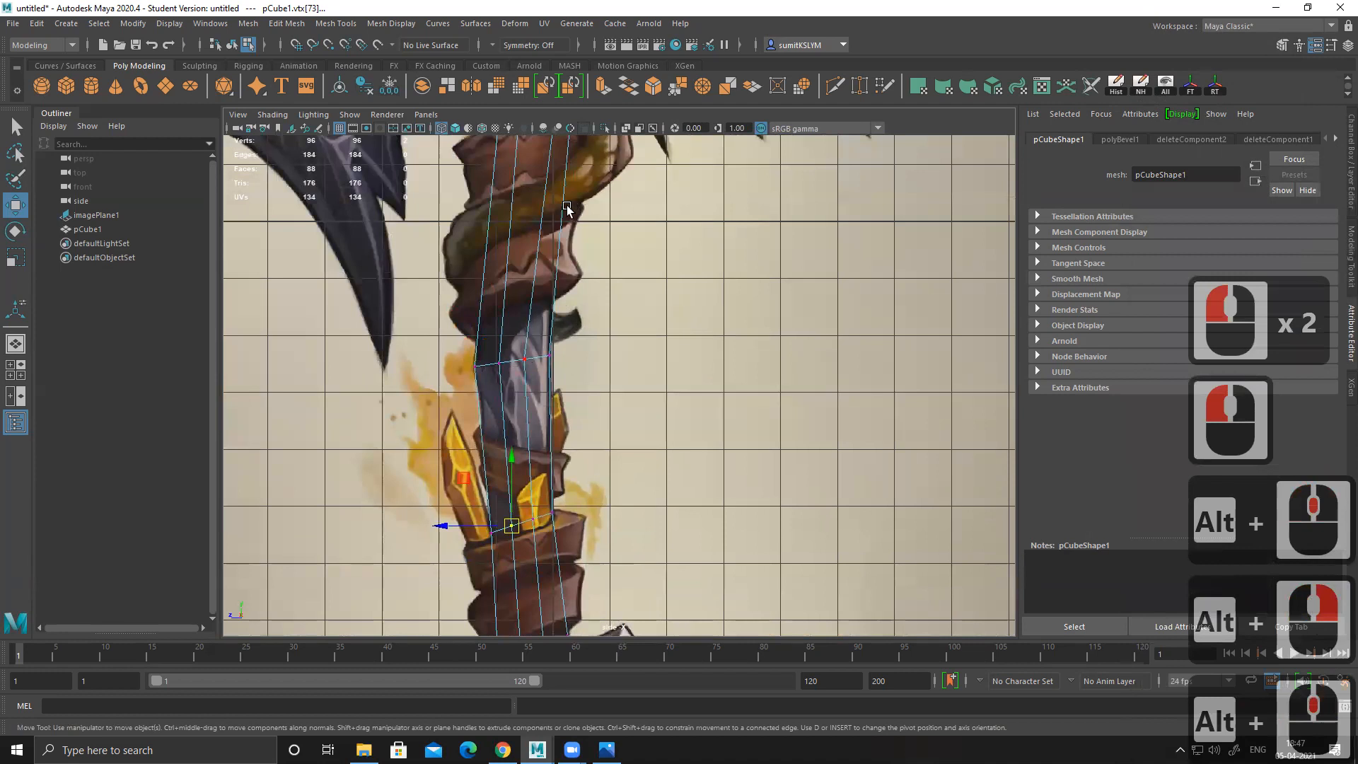
middle_click_drag(566, 145, 530, 304, "alt")
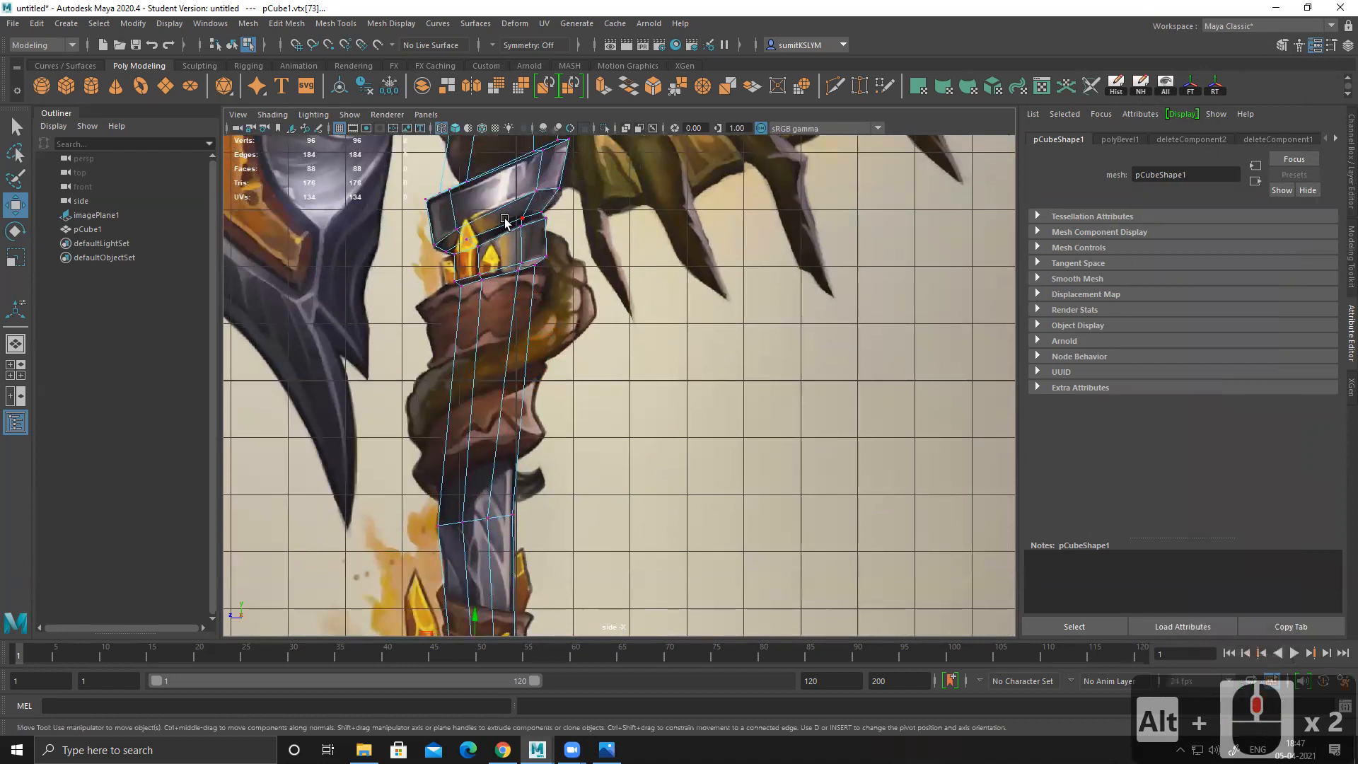
middle_click_drag(505, 221, 537, 333, "alt")
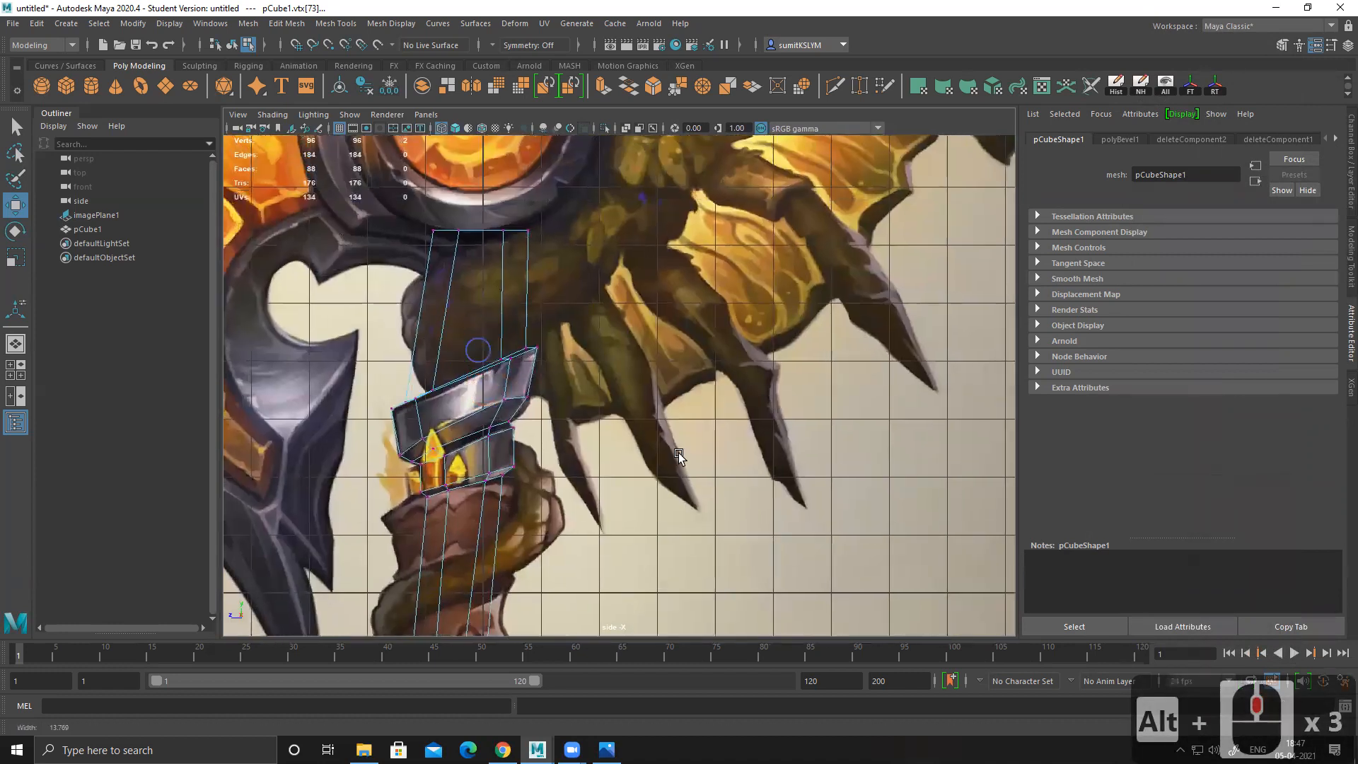
right_click_drag(538, 332, 595, 338, "alt")
middle_click_drag(376, 348, 555, 352, "alt")
middle_click_drag(423, 397, 562, 338, "alt")
middle_click_drag(485, 299, 487, 411, "alt")
middle_click_drag(450, 315, 447, 414, "alt")
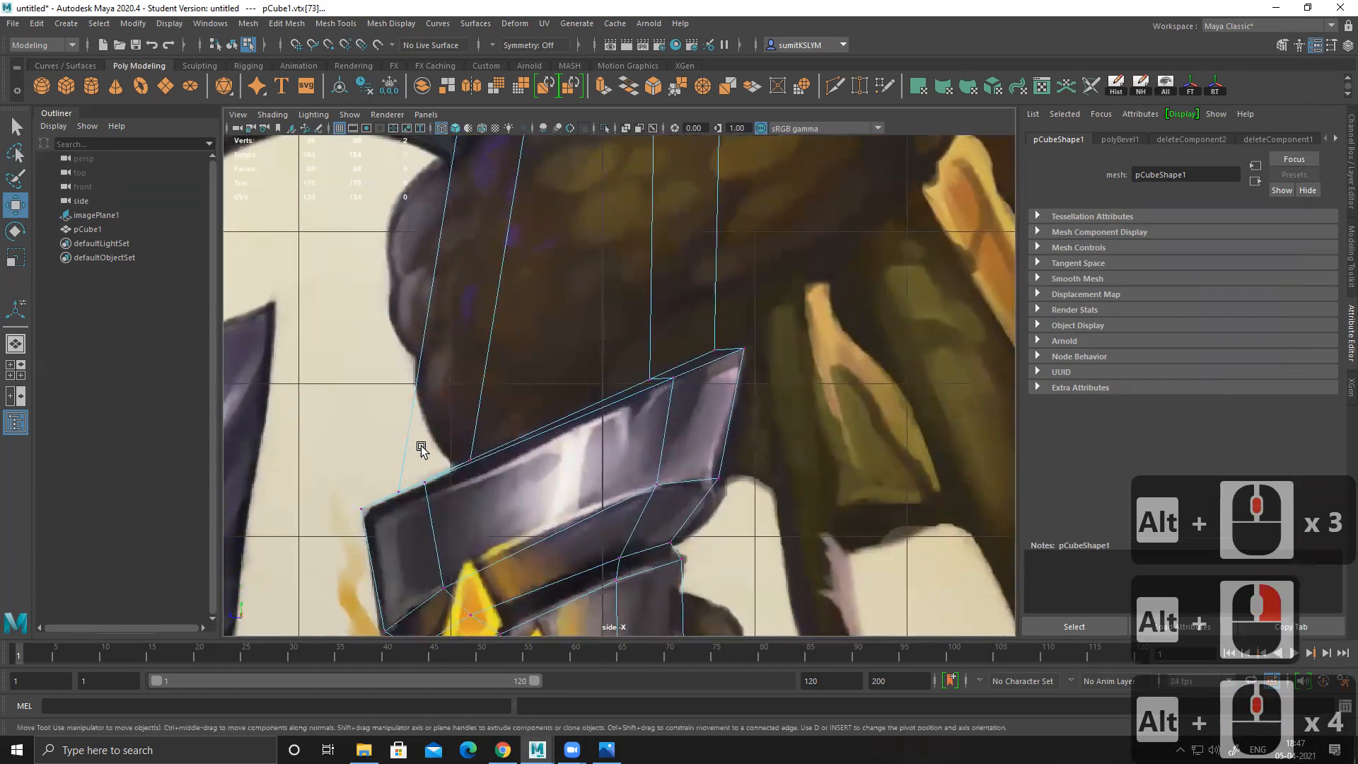
left_click(393, 499)
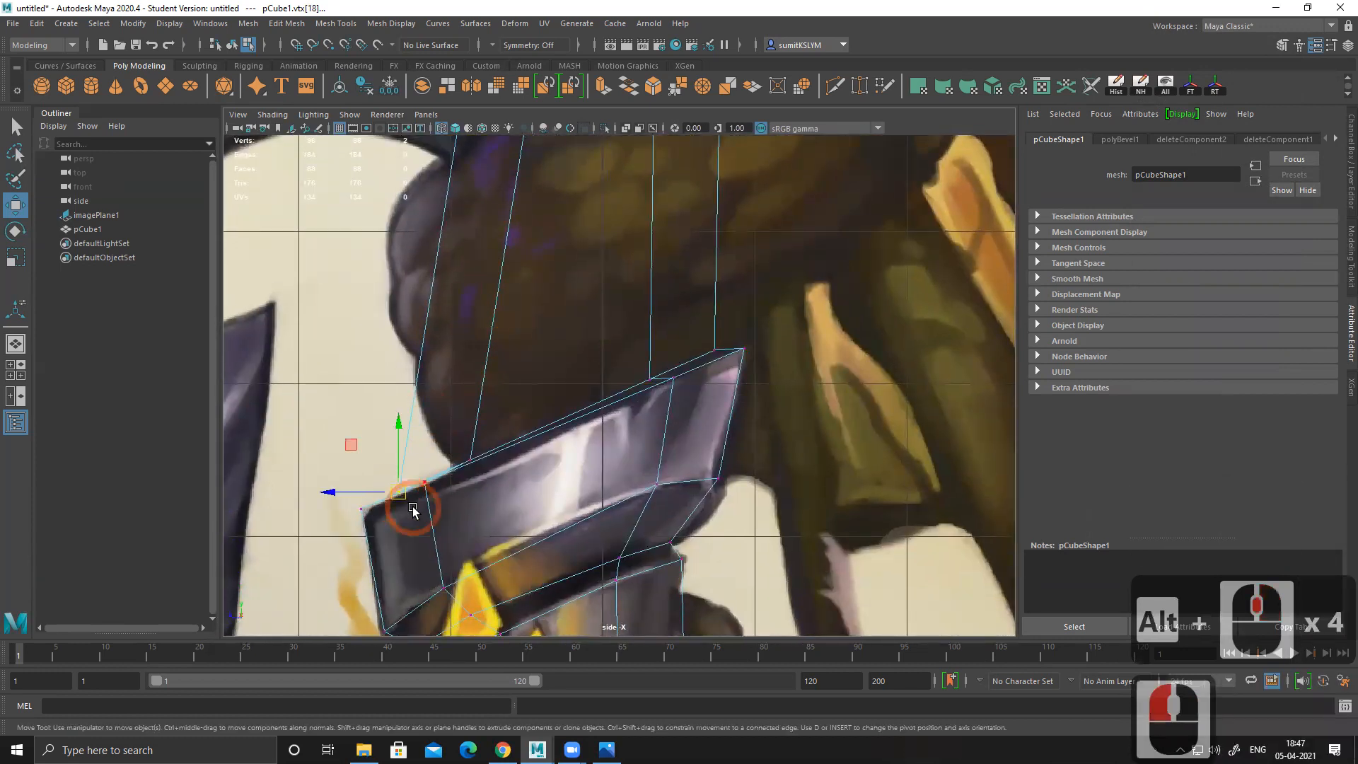
left_click_drag(400, 495, 452, 473)
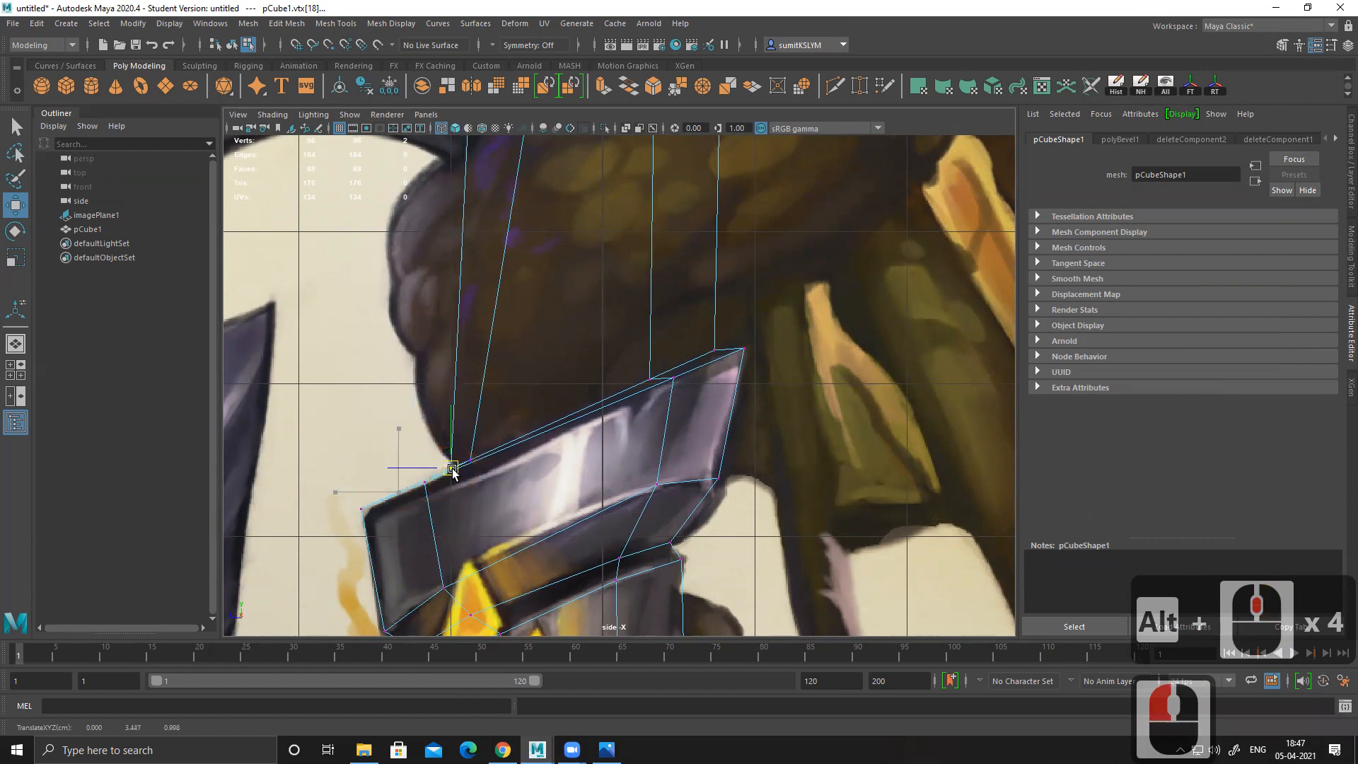
middle_click_drag(476, 485, 442, 509, "alt")
left_click_drag(406, 448, 471, 471)
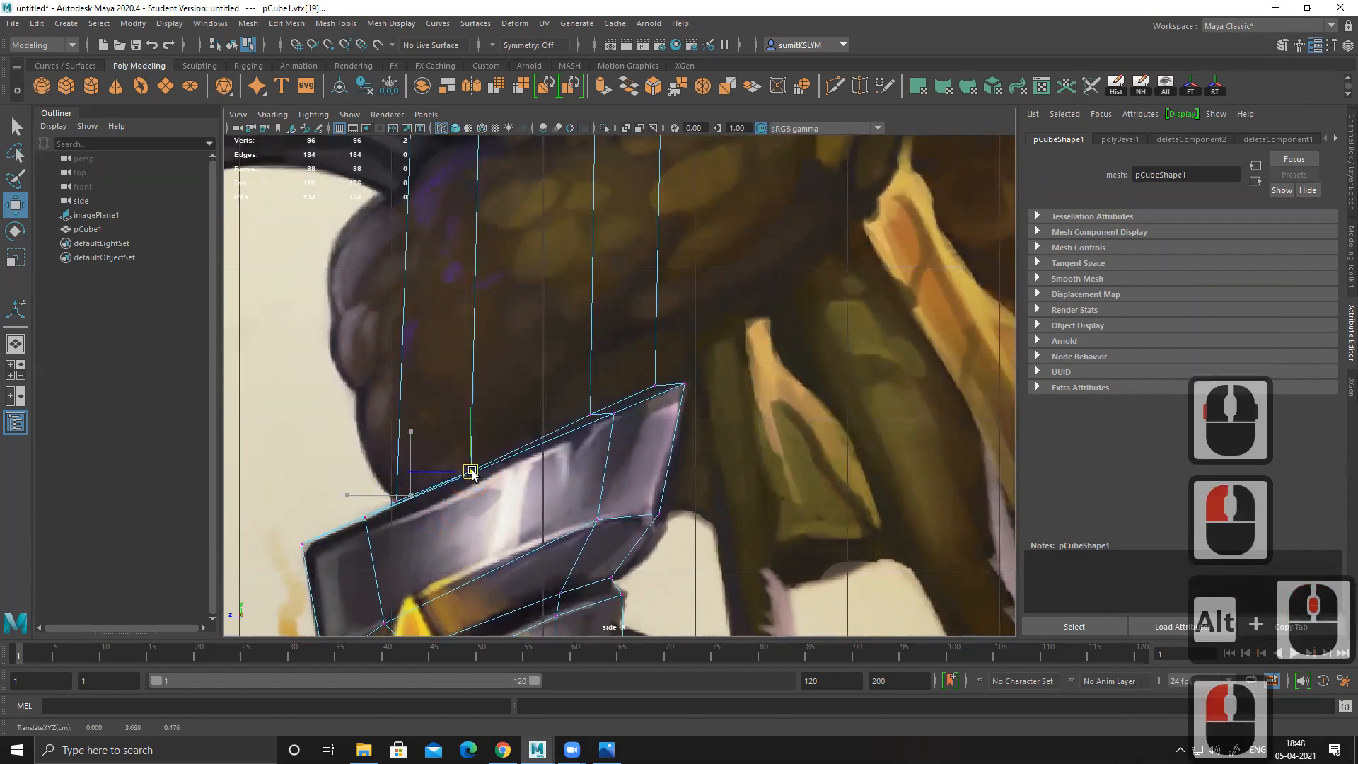
Step: Shift the upper band's inner vertices, opposite the blade side, toward the blade on both its top and bottom edges
right_click_drag(512, 532, 718, 499, "alt")
mouse_move(622, 419)
left_mouse_down()
mouse_move(605, 400)
mouse_move(596, 423)
left_mouse_up()
left_click_drag(571, 502, 584, 527)
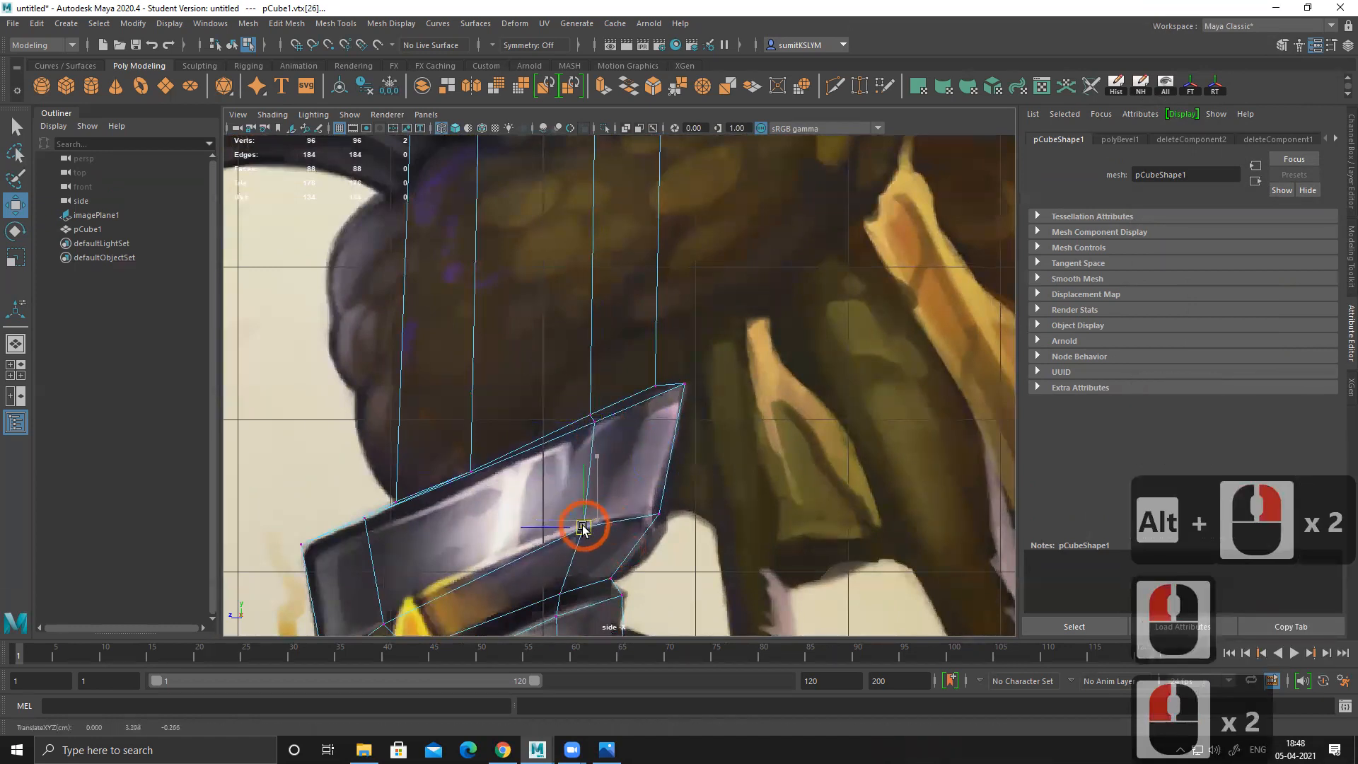
Step: Inspect the whole handle mesh against the concept image, from the metal bands to the pommel
right_click_drag(581, 527, 522, 490, "alt")
middle_click_drag(571, 369, 553, 319, "alt")
middle_click_drag(554, 449, 520, 234, "alt")
middle_click_drag(548, 466, 495, 400, "alt")
middle_click_drag(427, 415, 452, 423, "alt")
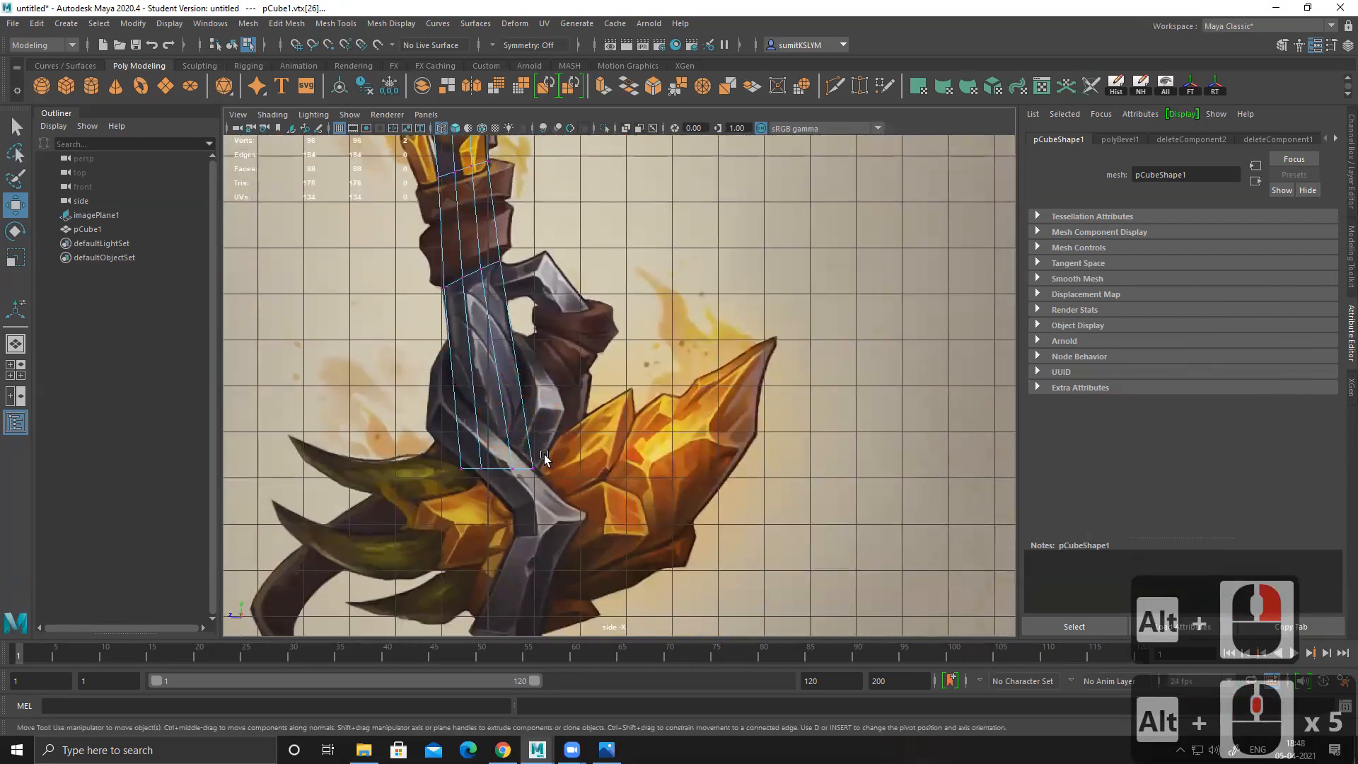
middle_click_drag(526, 318, 516, 586, "alt")
middle_click_drag(509, 340, 495, 580, "alt")
middle_click_drag(487, 425, 481, 551, "alt")
middle_click_drag(474, 488, 469, 574, "alt")
middle_click_drag(511, 475, 502, 305, "alt")
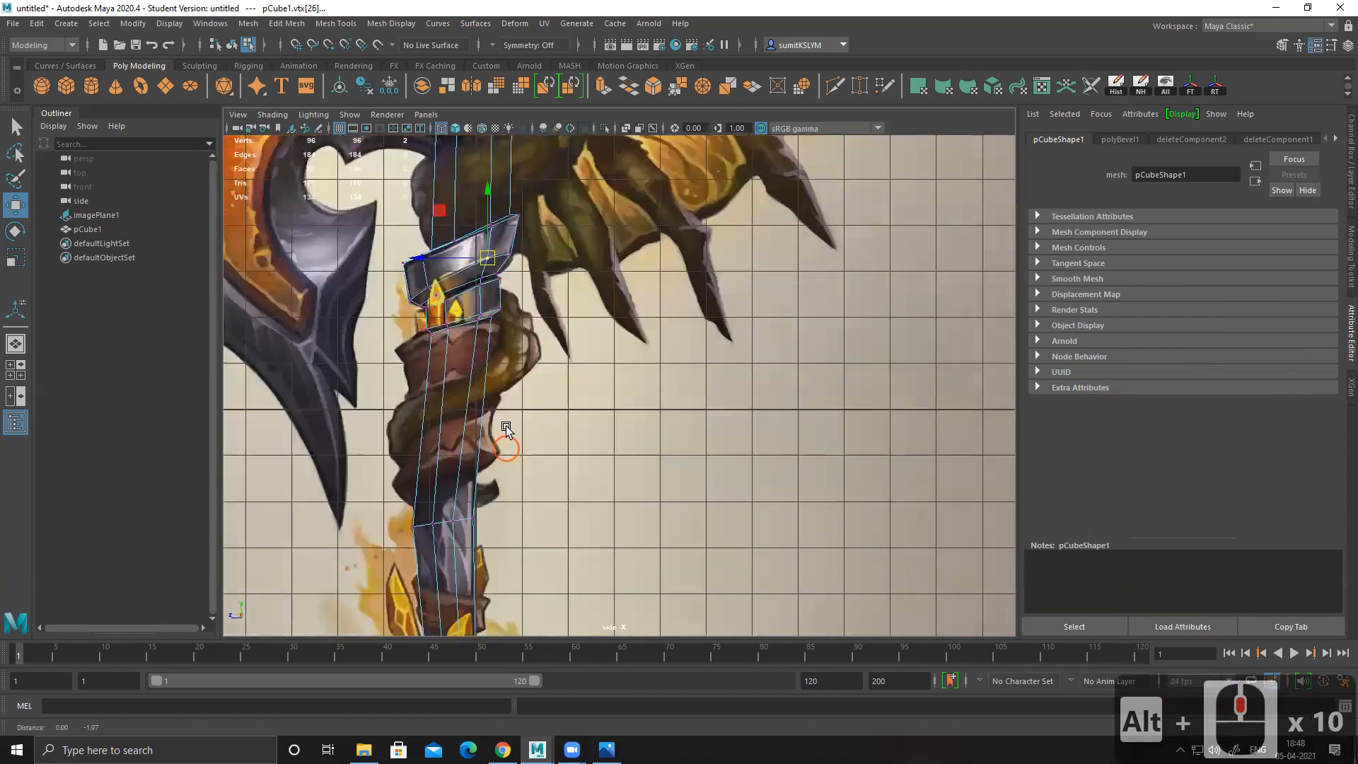
middle_click_drag(501, 426, 503, 477, "alt")
middle_click_drag(509, 622, 498, 332, "alt")
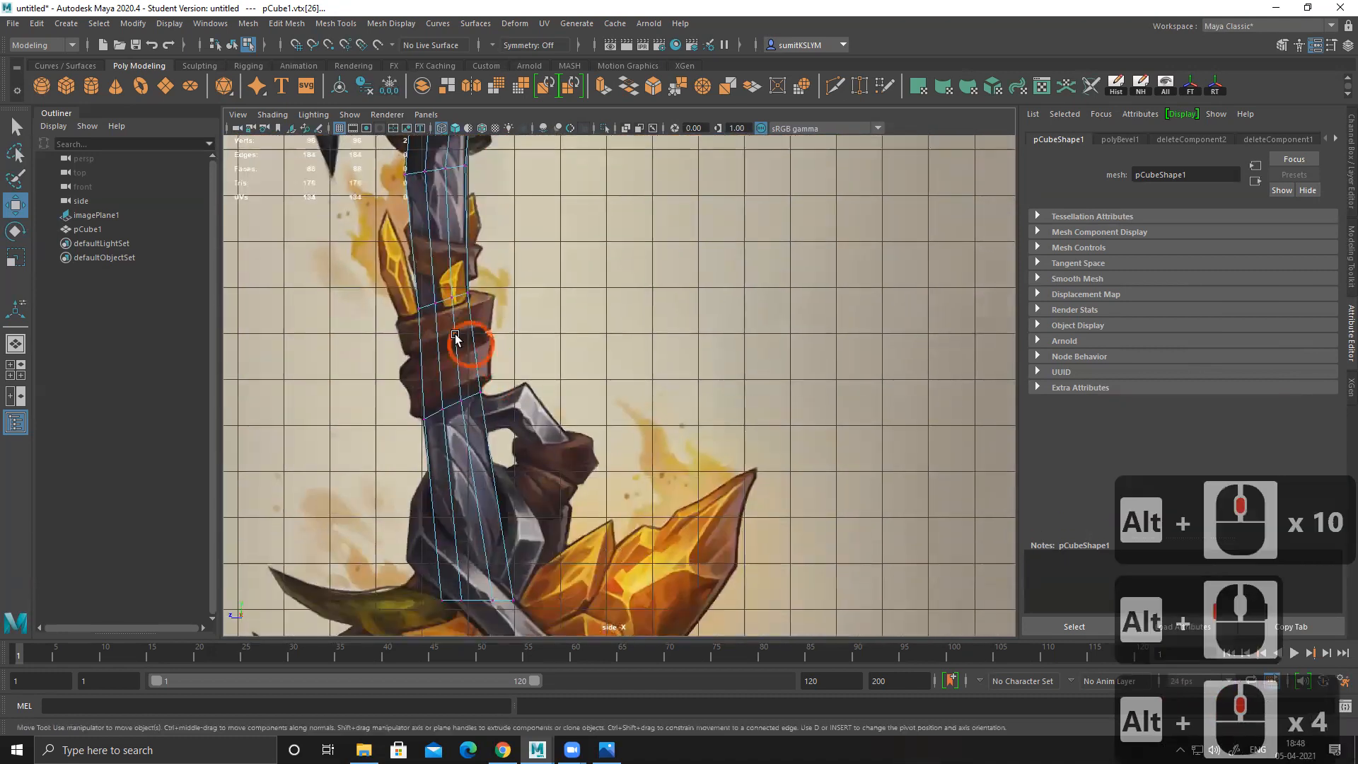
middle_click_drag(497, 487, 495, 463, "alt")
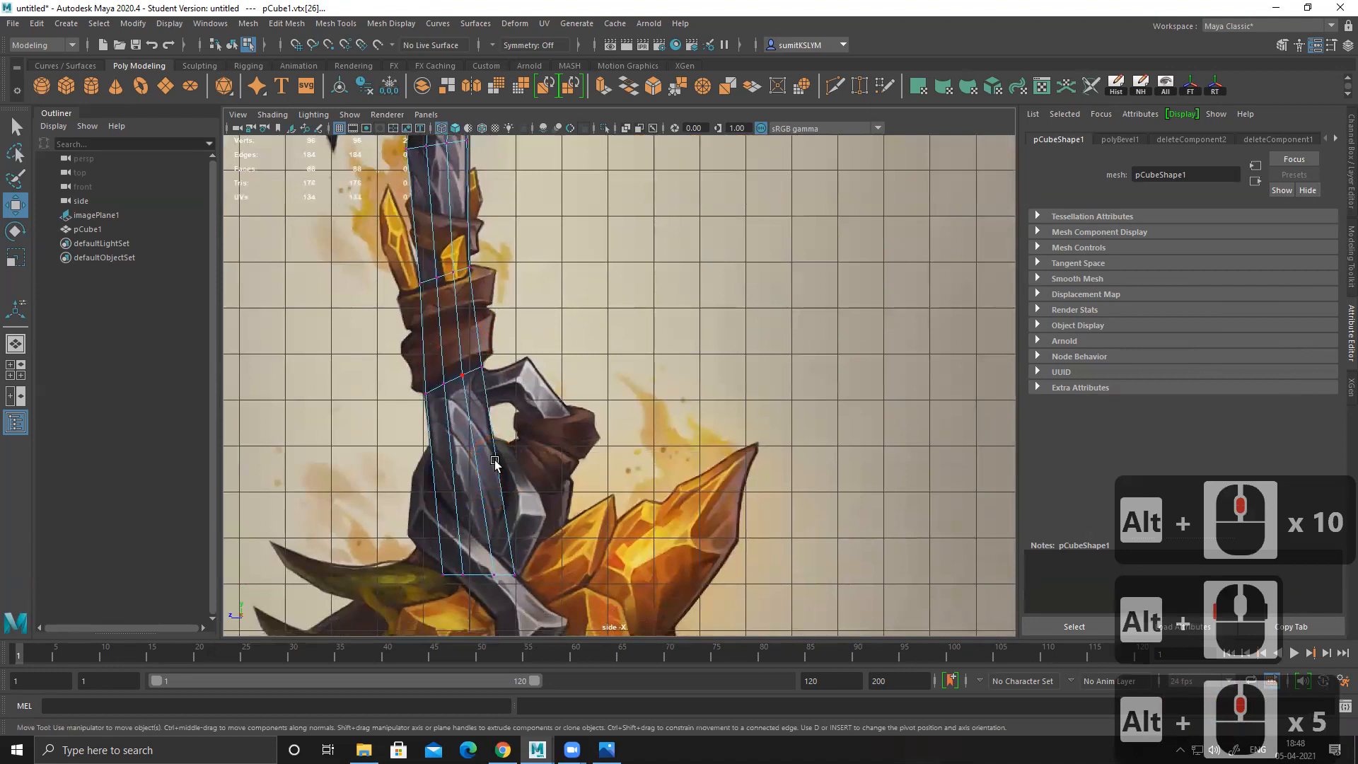
Step: Insert an edge loop across the handle just below the lower leather wrap with Multi-Cut, level with the metal arm's underside
middle_click_drag(490, 454, 482, 473, "alt")
right_click_drag(523, 487, 683, 608, "alt")
middle_click_drag(397, 493, 469, 467, "alt")
middle_click_drag(409, 373, 436, 339, "alt")
right_click_drag(456, 346, 424, 396)
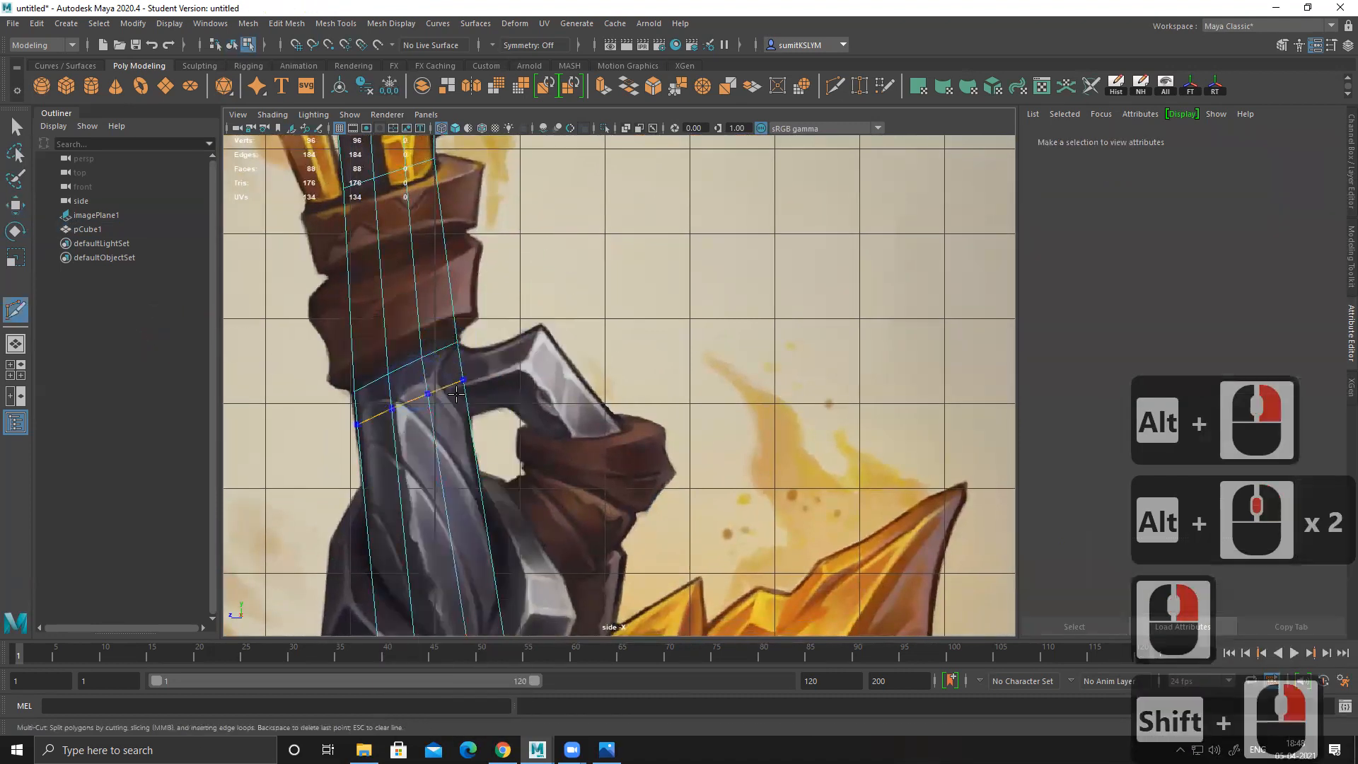
left_click(359, 436)
left_click(466, 419, "ctrl")
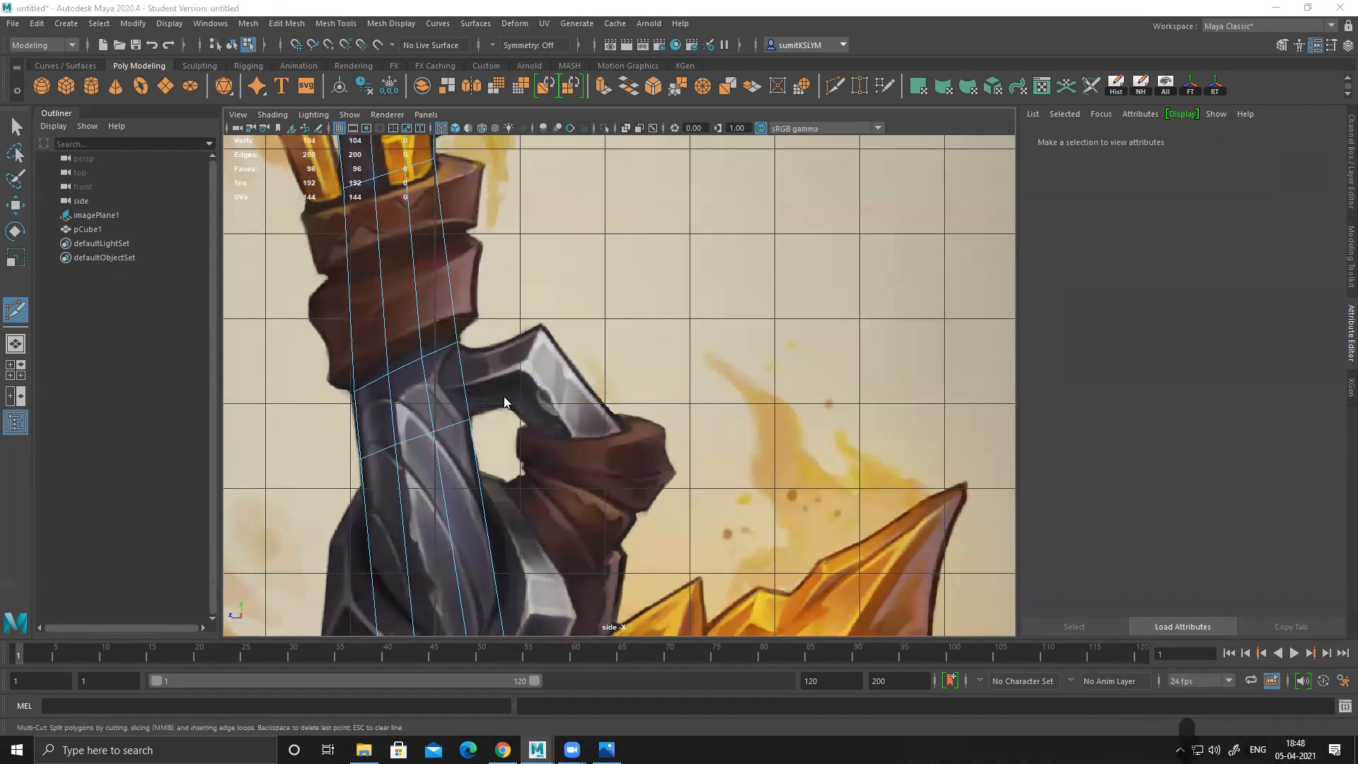
Step: Extrude the handle's side face between the two loops below the leather wrap out to the painted metal arm's corner
key("space")
key("space")
left_click_drag(689, 421, 594, 418, "alt")
right_click_drag(543, 443, 655, 528, "alt")
middle_click_drag(625, 411, 666, 357, "alt")
right_click_drag(700, 414, 689, 409, "alt")
key("w")
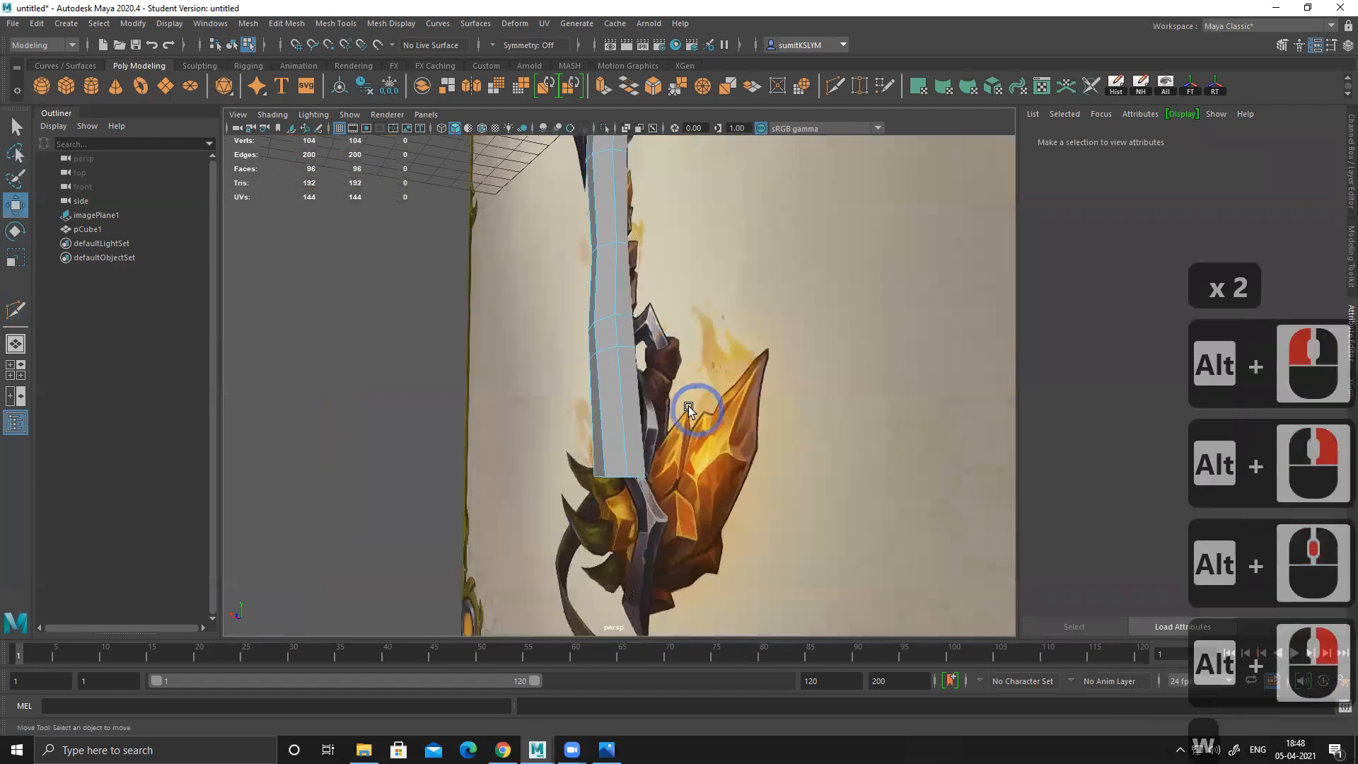
right_click_drag(622, 324, 620, 357)
left_click(625, 335)
left_click_drag(635, 429, 736, 397, "alt")
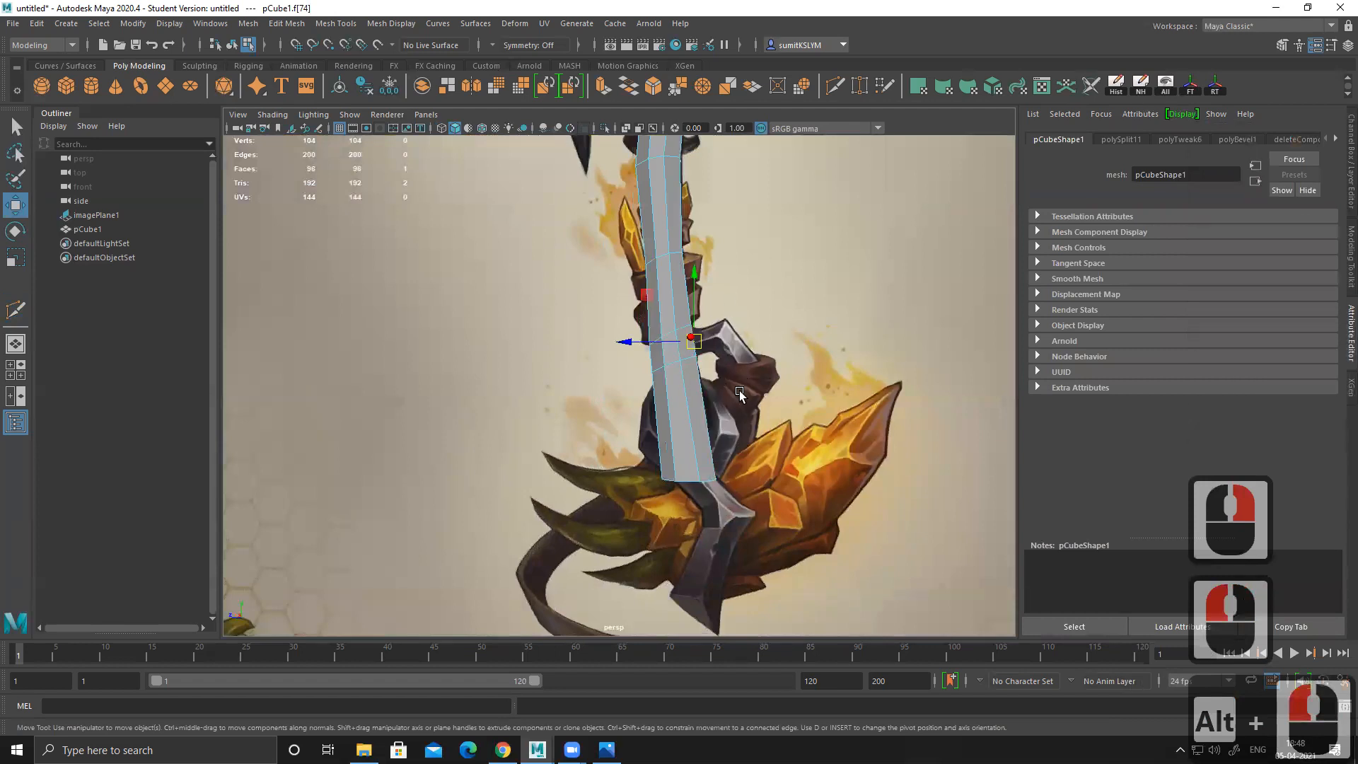
key("space")
key("space")
mouse_move(615, 453)
right_mouse_down("alt")
mouse_move(643, 449)
mouse_move(613, 451)
right_mouse_up("alt")
middle_click_drag(375, 375, 369, 366, "alt")
key("ctrl+e")
left_click_drag(379, 358, 549, 340)
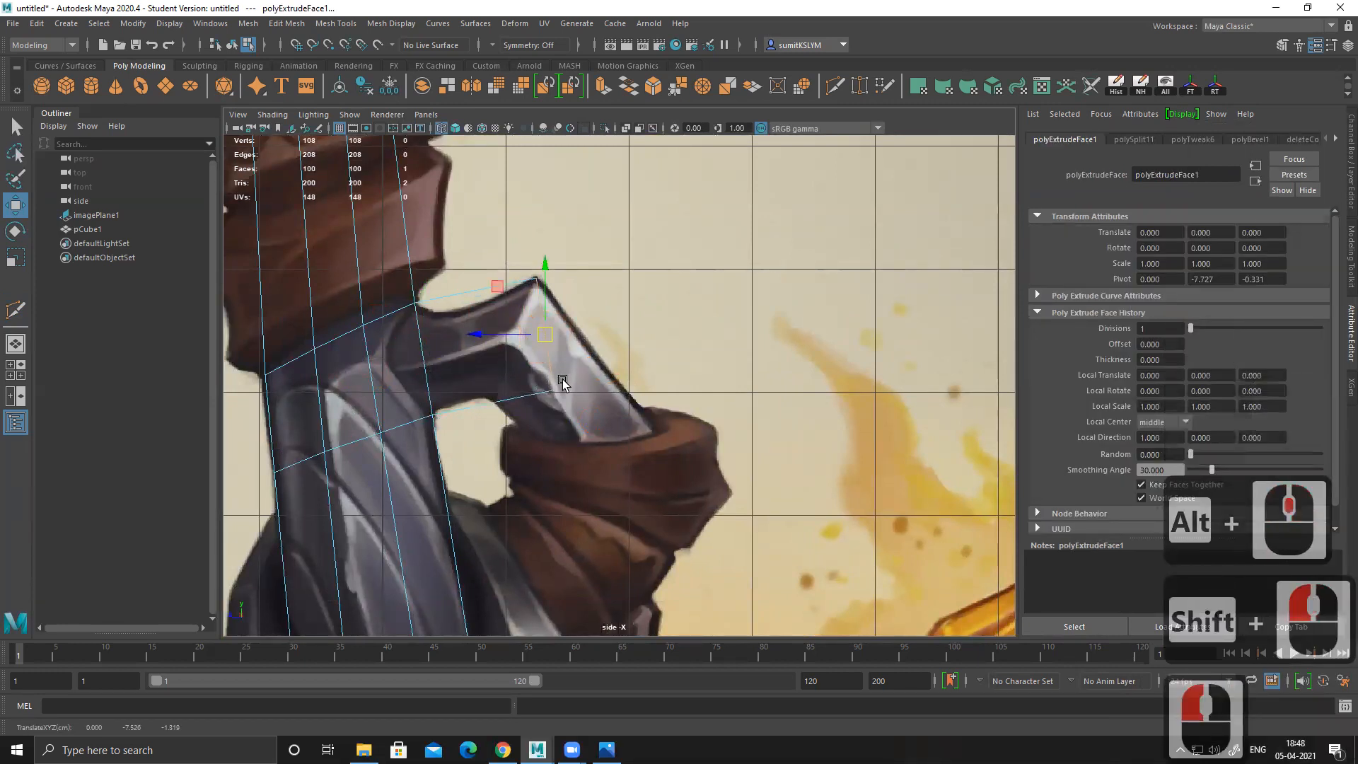
Step: Rotate the extruded face to the slant of the metal arm's corner and shift it back toward the handle
key("e")
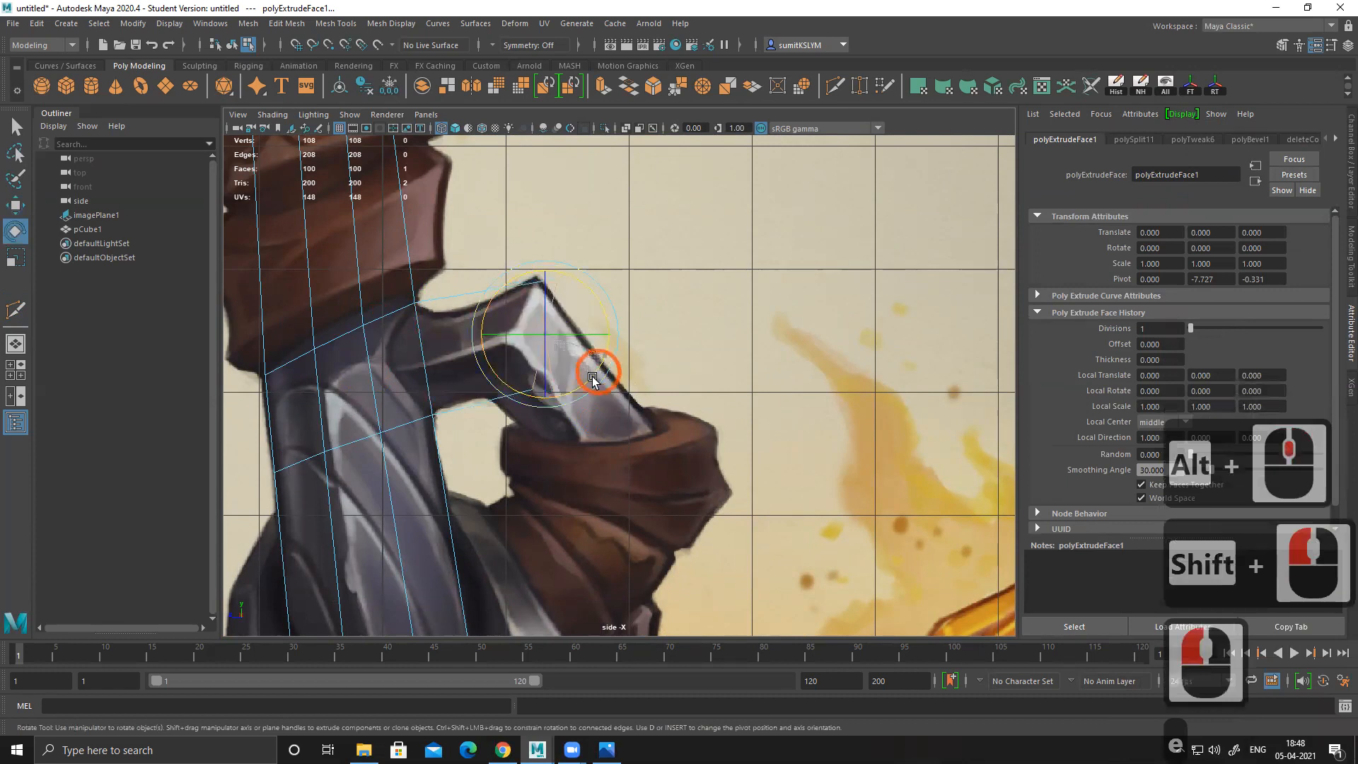
key("w")
left_click_drag(537, 336, 516, 338)
middle_click_drag(524, 304, 525, 327, "alt")
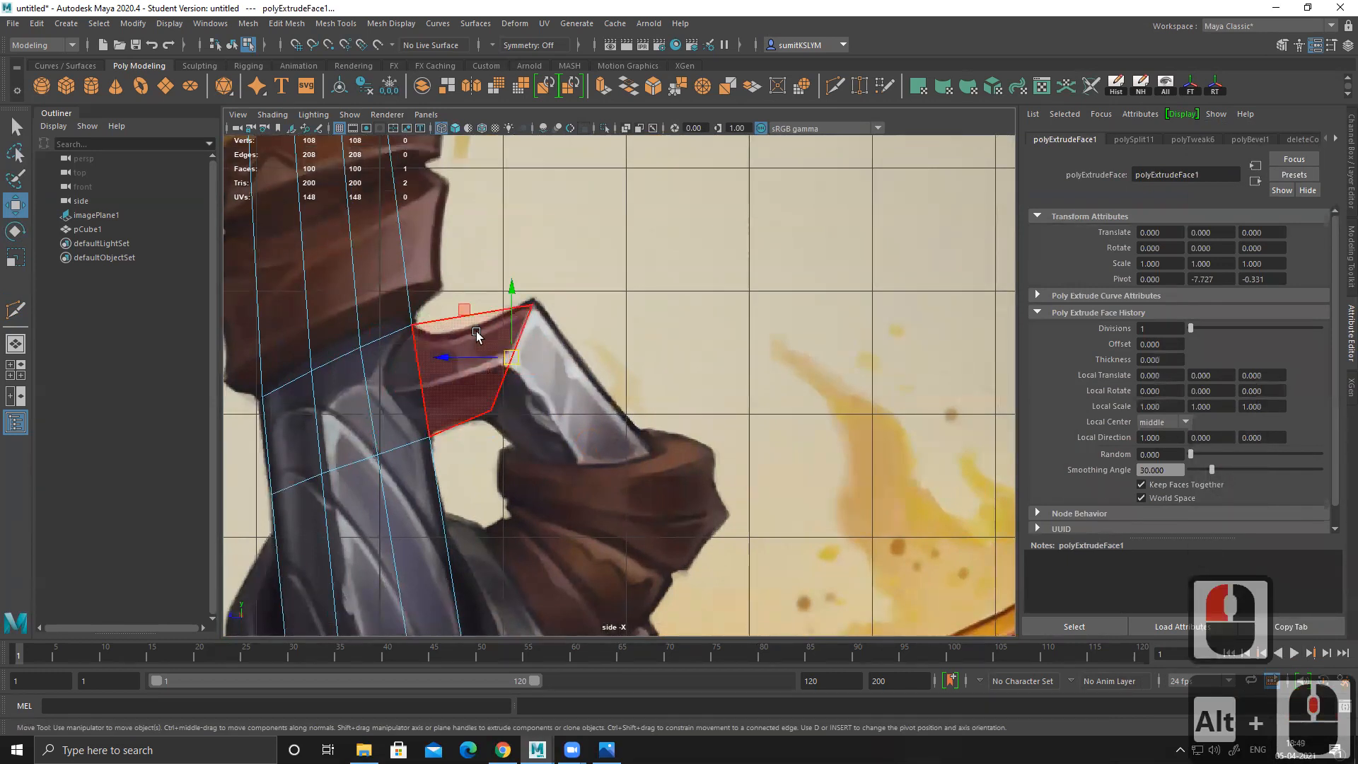
Step: Extrude the corner face again, down along the arm's bright metal segment into its leather wrap
middle_click_drag(589, 397, 541, 362, "alt")
left_click_drag(463, 324, 587, 474, "shift")
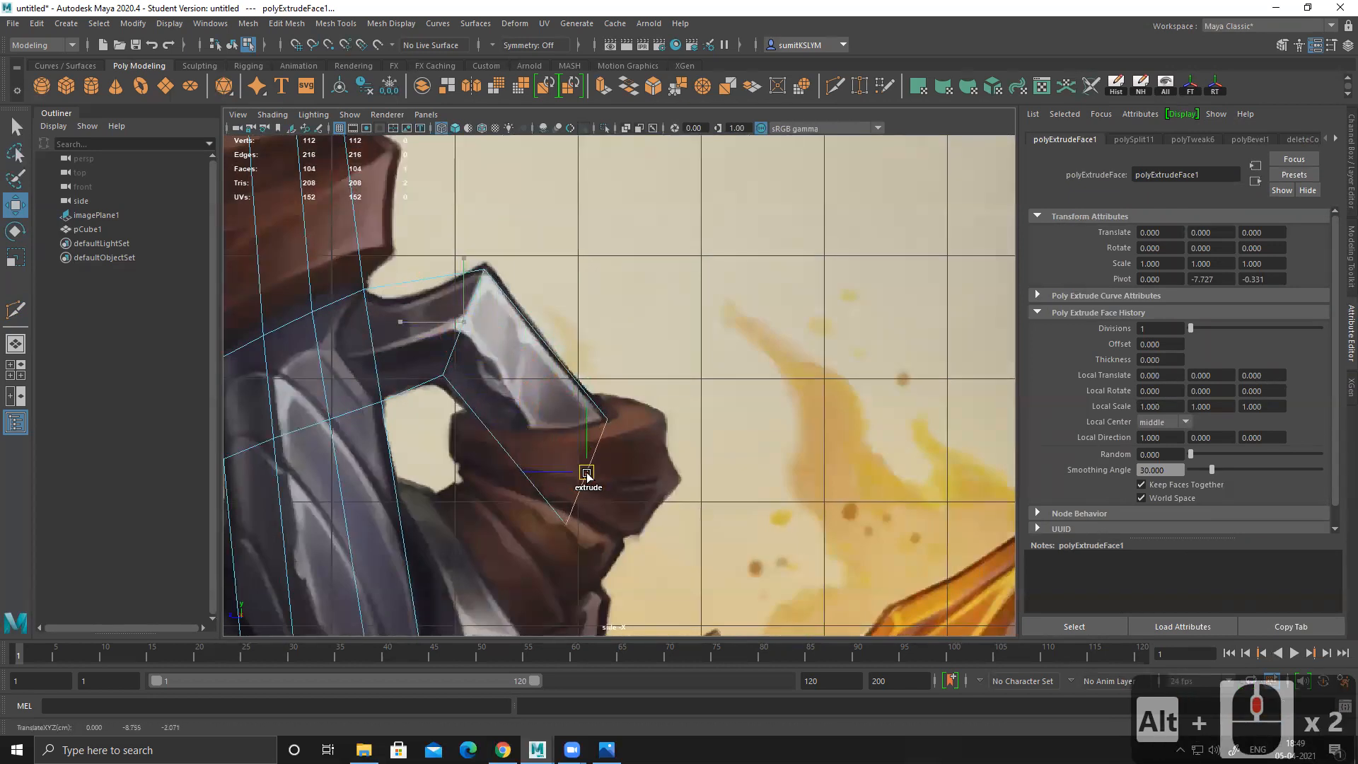
left_click(585, 472, "shift")
Step: Rotate the new end face to cross the leather wrap and move it down into line with the painted metal segment
middle_click_drag(561, 533, 563, 388, "alt")
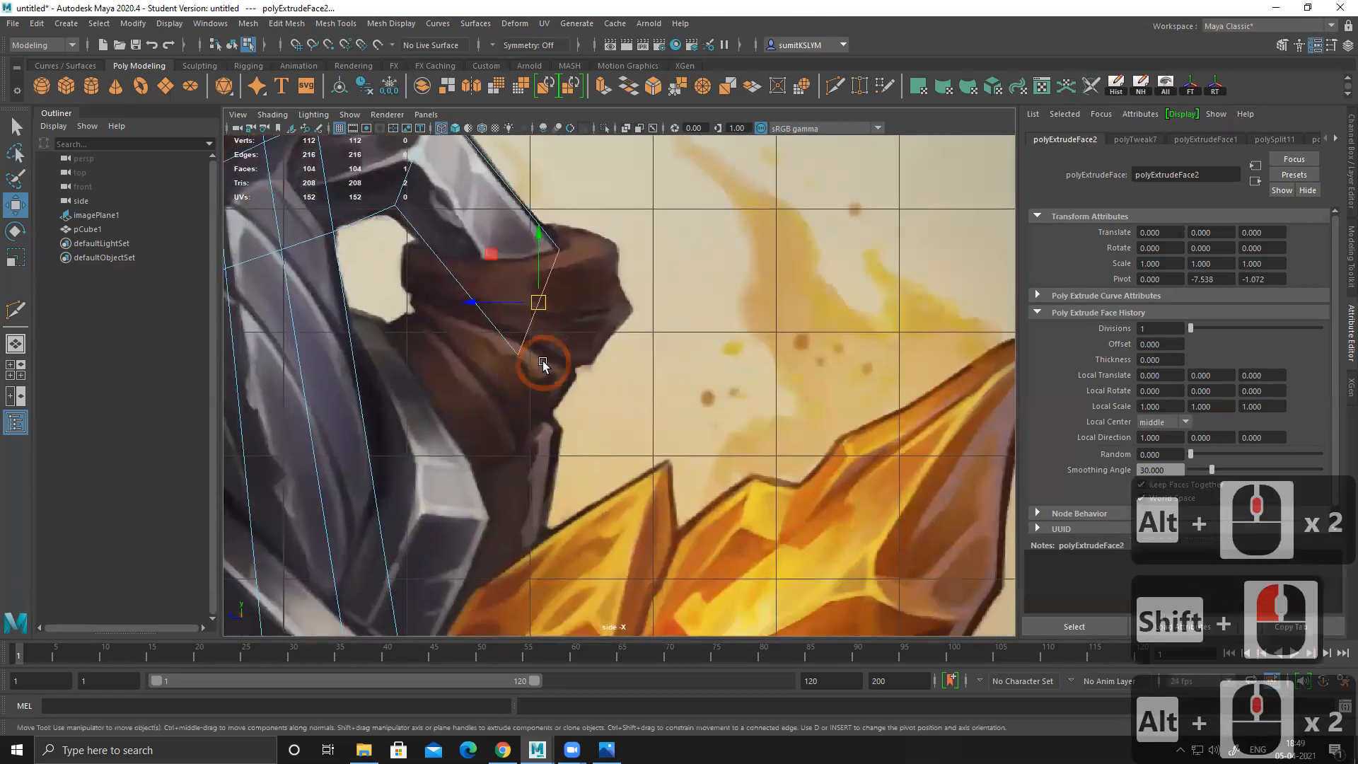
key("e")
left_click_drag(528, 363, 451, 319)
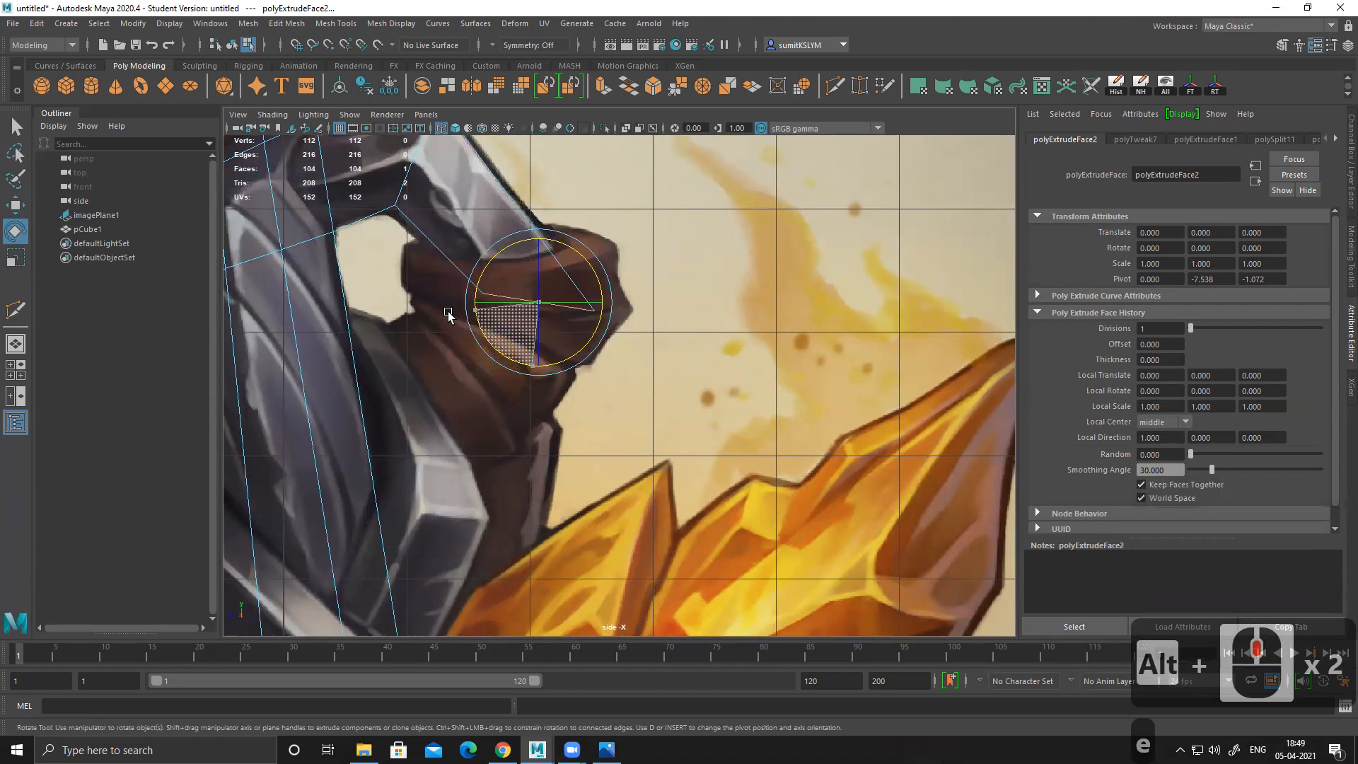
key("w")
left_click_drag(539, 239, 539, 253)
middle_click_drag(589, 316, 562, 357, "alt")
left_click_drag(472, 363, 477, 363)
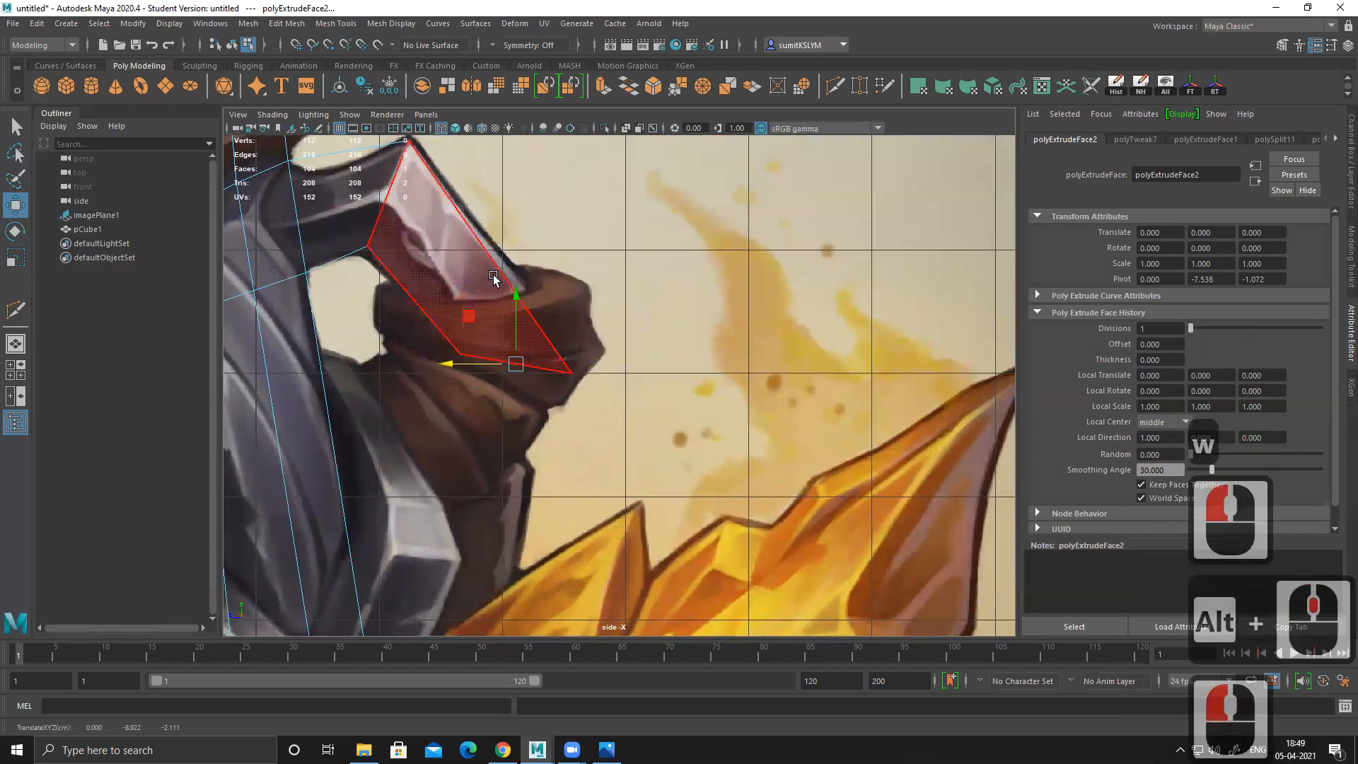
Step: Raise the arm's outer end vertices and nudge the lower vertices where it meets the handle toward the painted gap
right_click(510, 278)
right_click(453, 346)
left_click_drag(553, 318, 633, 433)
left_click_drag(576, 294, 575, 273)
middle_click_drag(486, 267, 478, 322, "alt")
left_click_drag(351, 266, 378, 295)
middle_click_drag(288, 312, 313, 325, "alt")
left_click_drag(330, 310, 343, 267)
middle_click_drag(478, 404, 436, 379, "alt")
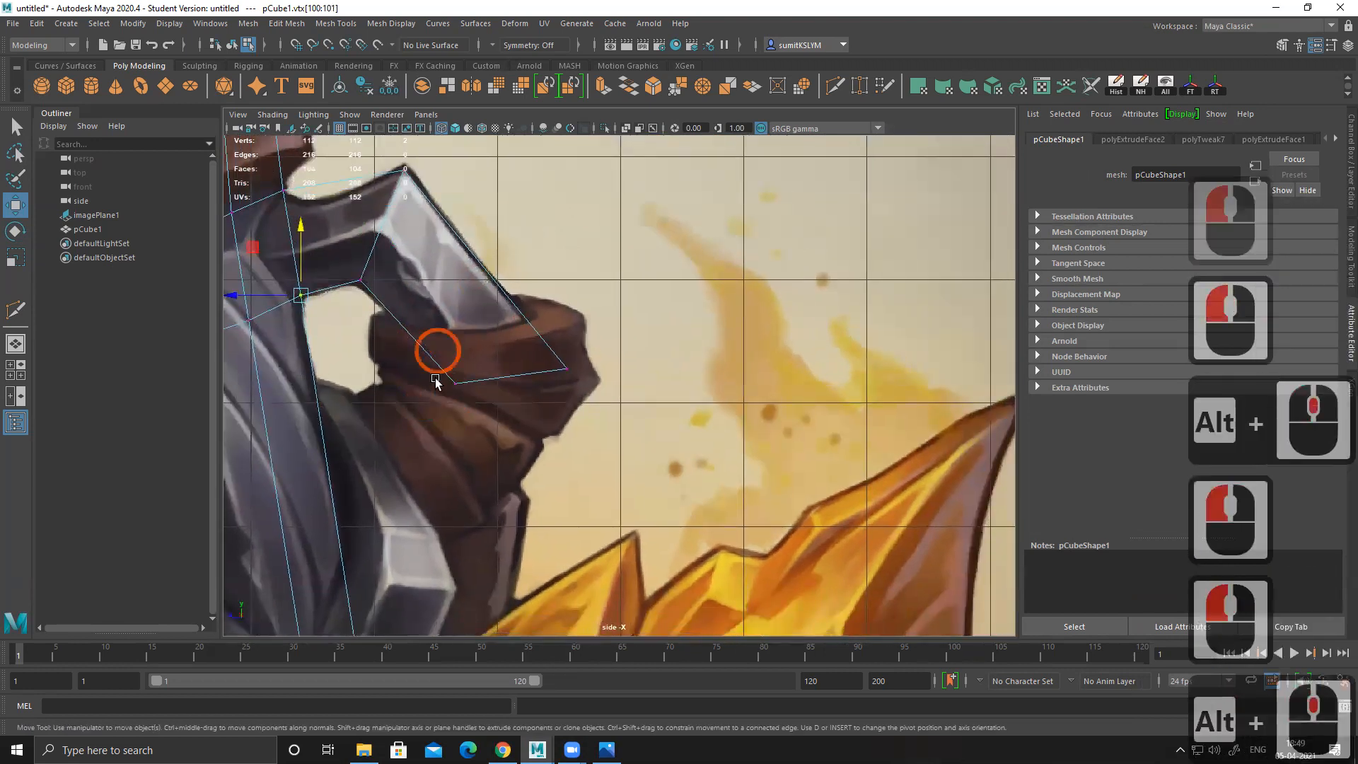
Step: Rotate and raise the arm's end face inside the leather wrap, then extrude it diagonally down into the handle
right_click(515, 363)
right_click_drag(517, 360, 562, 396)
middle_click_drag(547, 425, 560, 381, "alt")
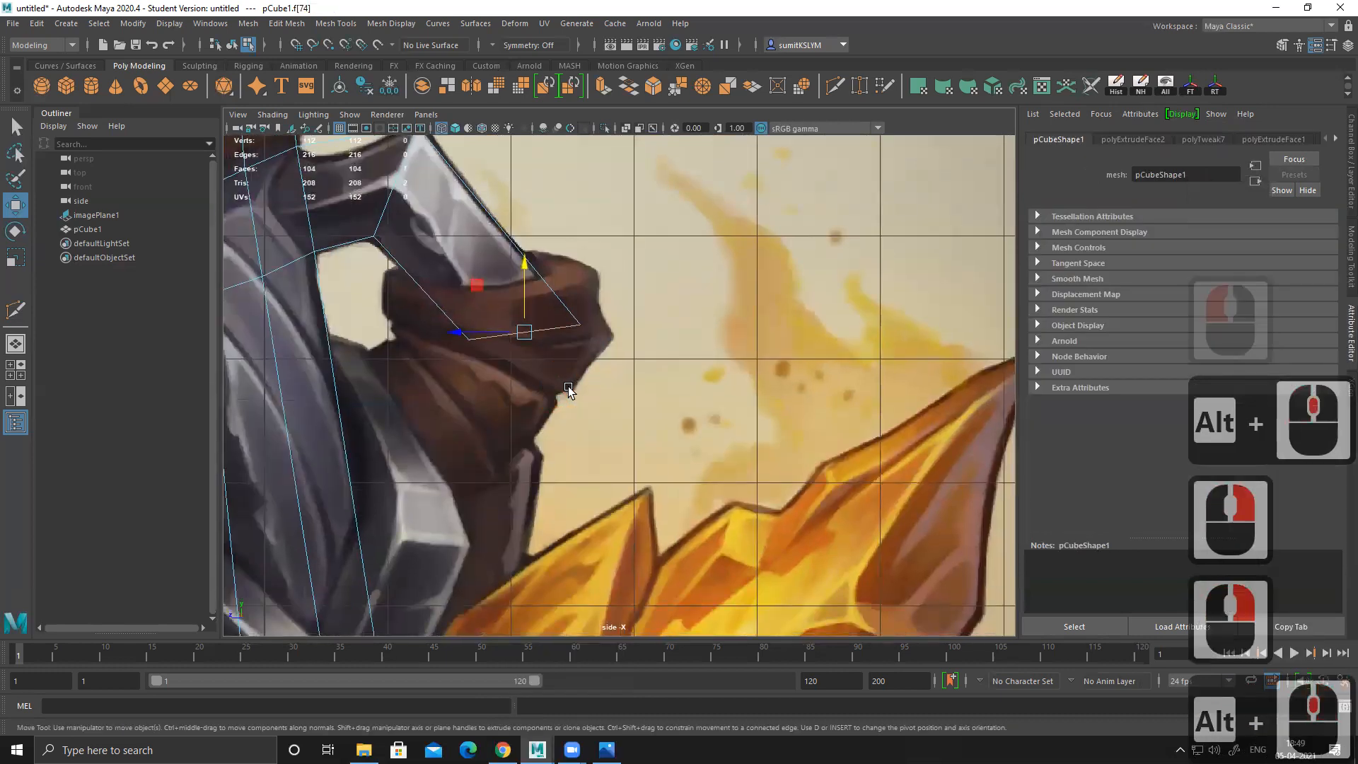
key("e")
left_click_drag(585, 344, 580, 366)
key("w")
left_click_drag(525, 273, 528, 264)
left_click_drag(521, 329, 308, 508, "shift")
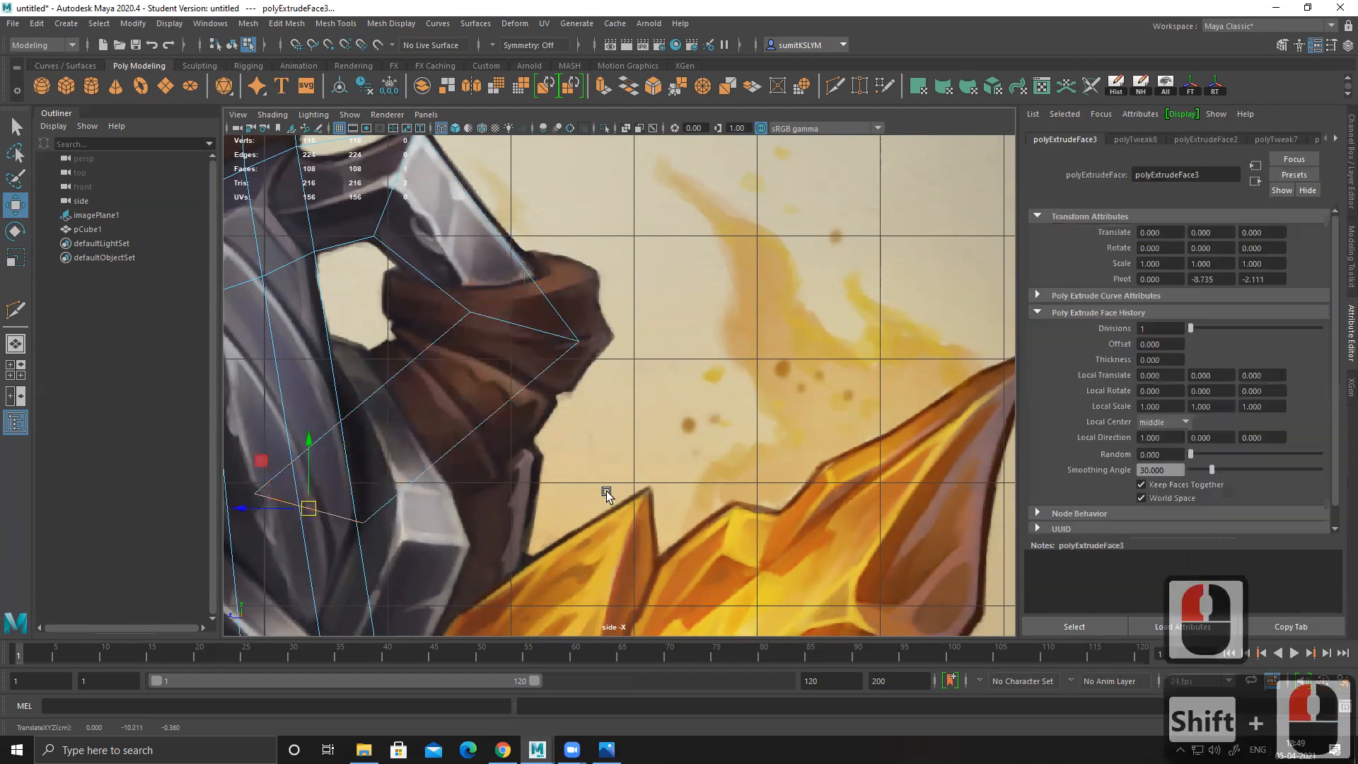
Step: Raise the outer vertices at the arm's leather-wrapped bend and move the inner bend vertices toward the handle
right_click_drag(605, 491, 434, 449, "alt")
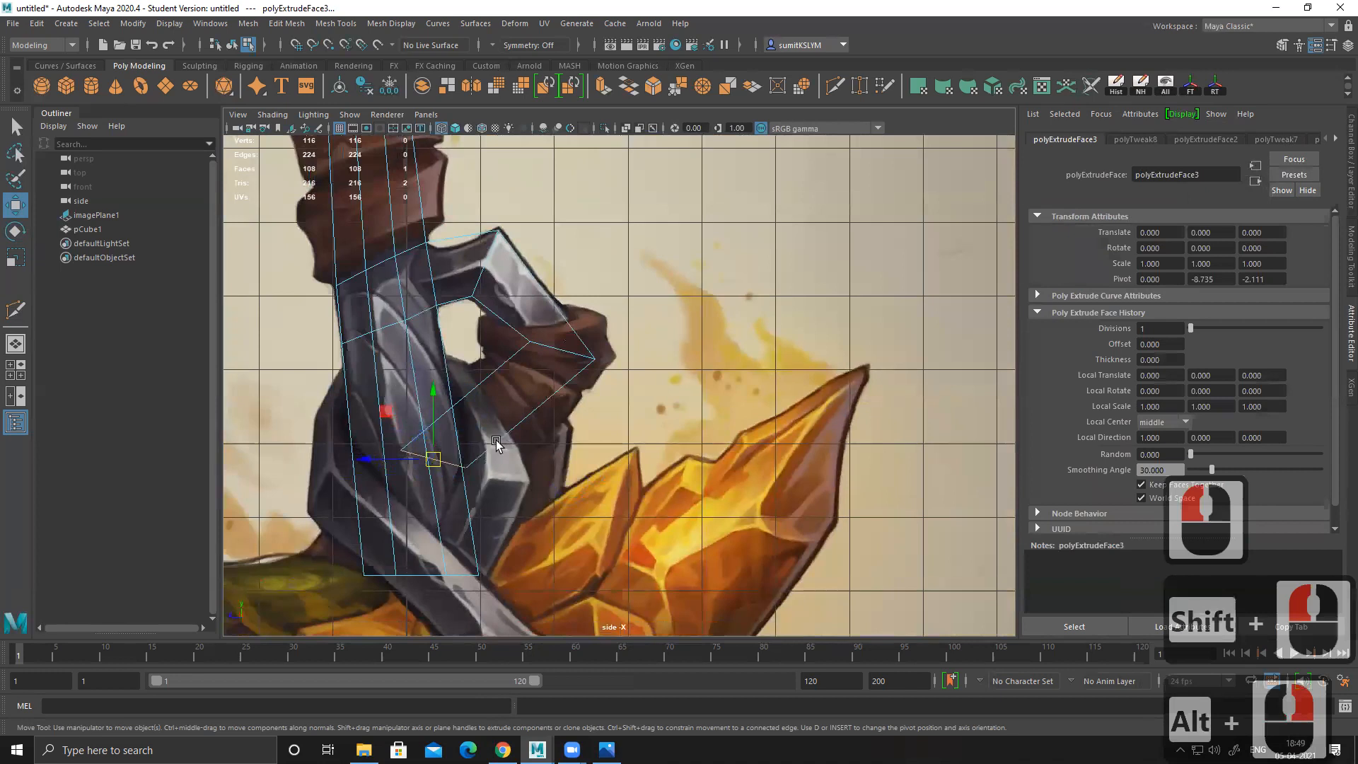
middle_click_drag(554, 385, 497, 418, "alt")
right_click_drag(424, 382, 213, 305, "alt")
left_click_drag(460, 363, 541, 423)
left_click_drag(494, 345, 494, 311)
left_click_drag(360, 339, 445, 384)
left_click_drag(358, 365, 329, 364)
Step: Insert an edge loop with Multi-Cut across the arm's first segment, between the handle and the metal corner
middle_click_drag(504, 360, 555, 425, "alt")
middle_click_drag(350, 312, 468, 342, "alt")
right_click_drag(491, 315, 316, 317, "shift")
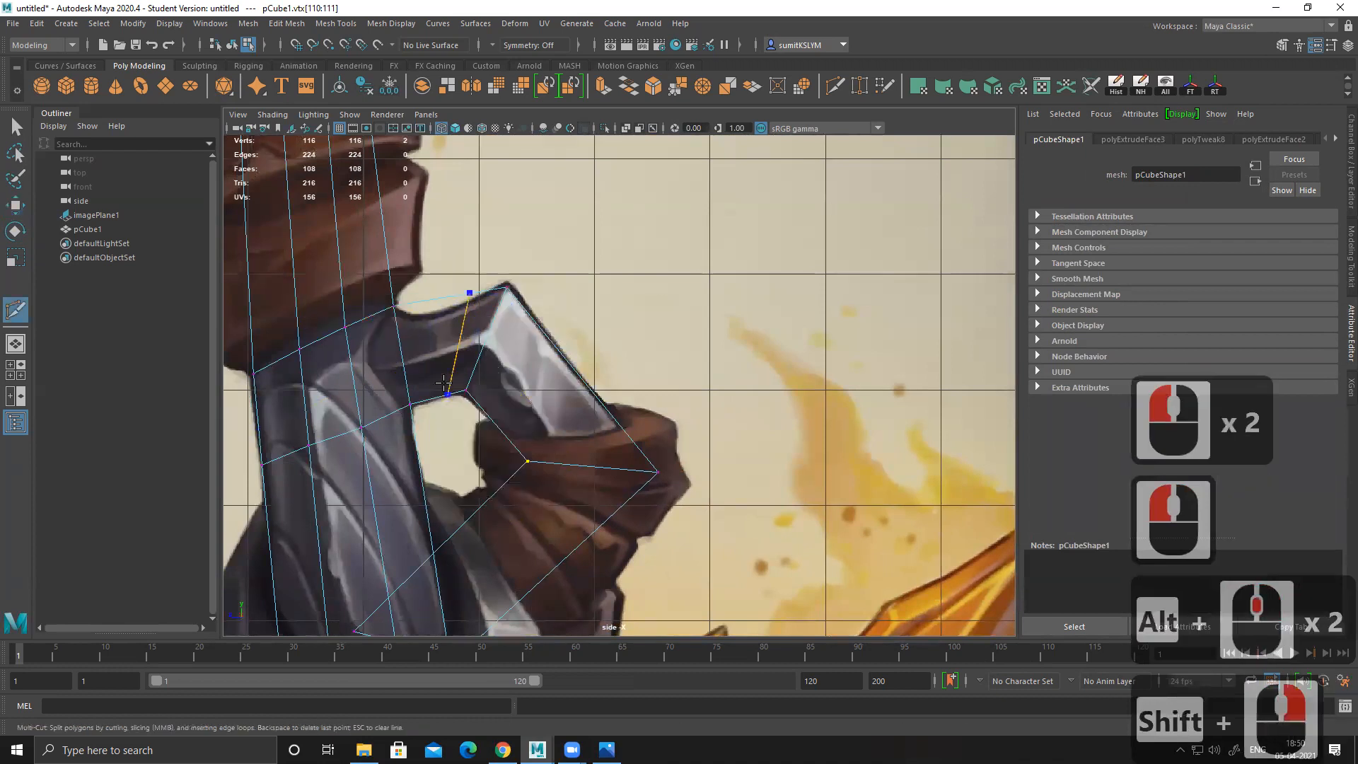
left_click(438, 396, "ctrl")
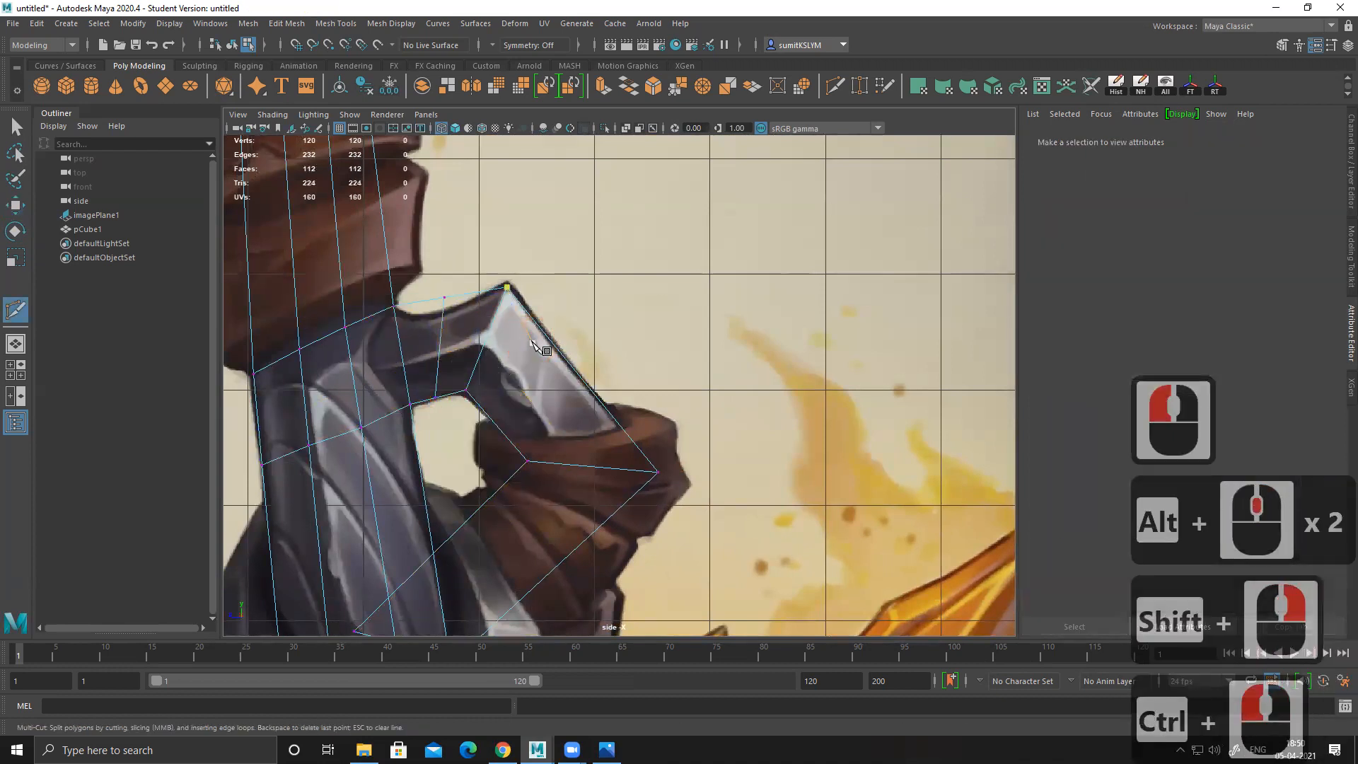
Step: Lower the upper vertices of the arm's new edge loop onto the painted concave top edge
right_click_drag(455, 304, 433, 281)
key("w")
left_click_drag(430, 279, 463, 319)
right_click_drag(464, 319, 404, 210, "alt")
left_click_drag(402, 209, 400, 228)
Step: Adjust the lower vertices of the arm's new edge loop to the painted edge of the gap
middle_click_drag(418, 298, 478, 315, "alt")
left_click_drag(429, 402, 458, 435)
right_click_drag(431, 346, 615, 498, "alt")
left_click_drag(368, 406, 391, 434)
left_click_drag(301, 395, 341, 453)
left_click_drag(273, 424, 279, 459)
mouse_move(321, 405)
left_mouse_down()
mouse_move(349, 453)
mouse_move(331, 389)
left_mouse_up()
Step: Insert a second edge loop with Multi-Cut across the arm's first segment, between the handle and the existing loop
middle_click_drag(346, 318, 508, 411, "alt")
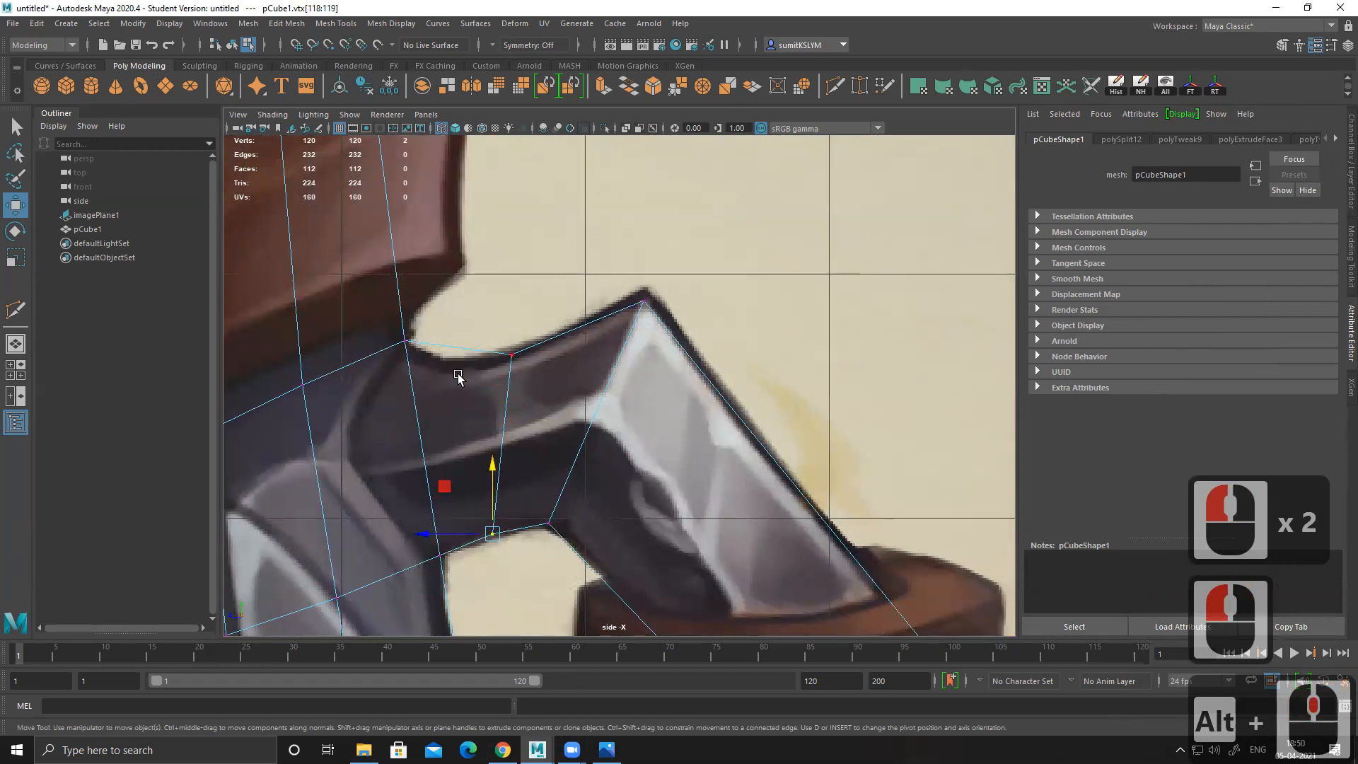
right_click_drag(582, 348, 495, 348, "shift")
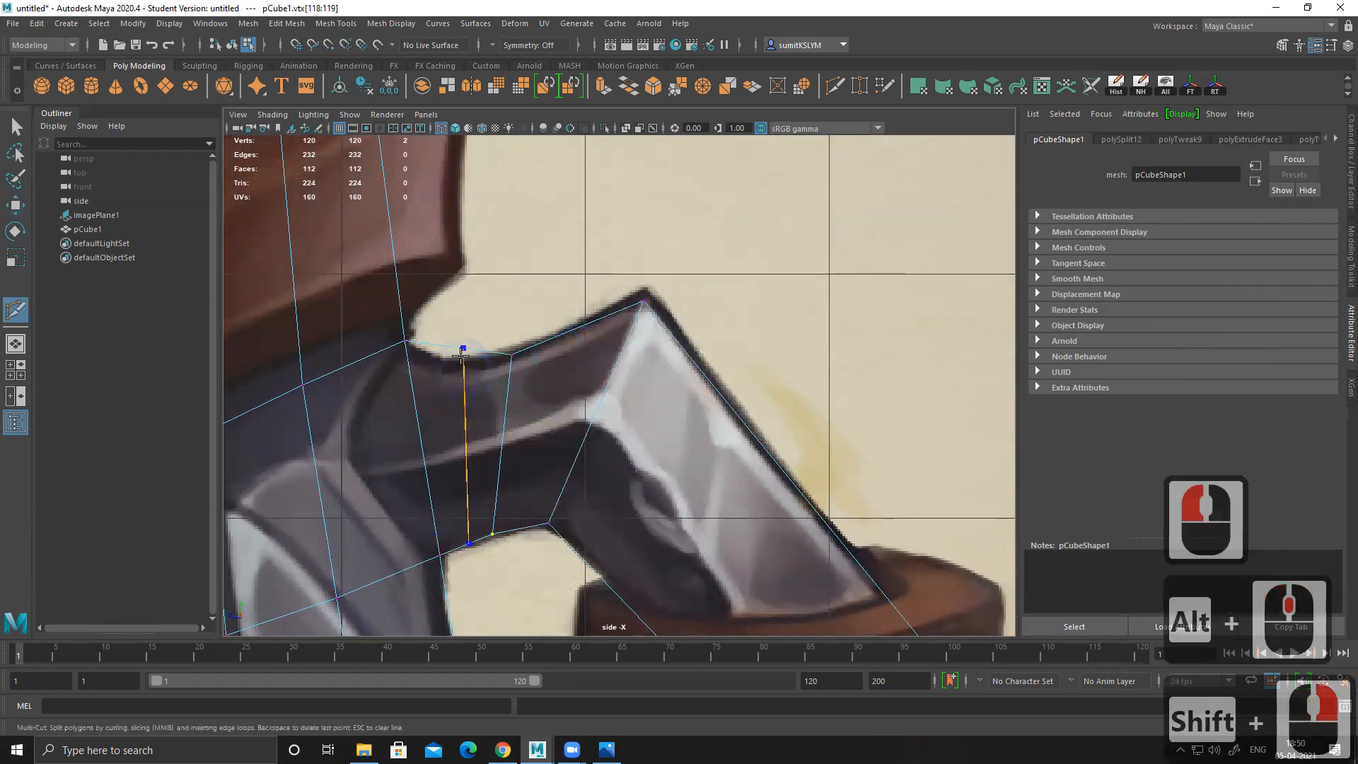
left_click(455, 347, "ctrl")
right_click(564, 376)
key("w")
Step: Lower the new loop's upper vertices onto the painted concave edge and adjust the lower loop vertices along the gap's edge
right_click(510, 358)
right_click_drag(509, 357, 440, 354)
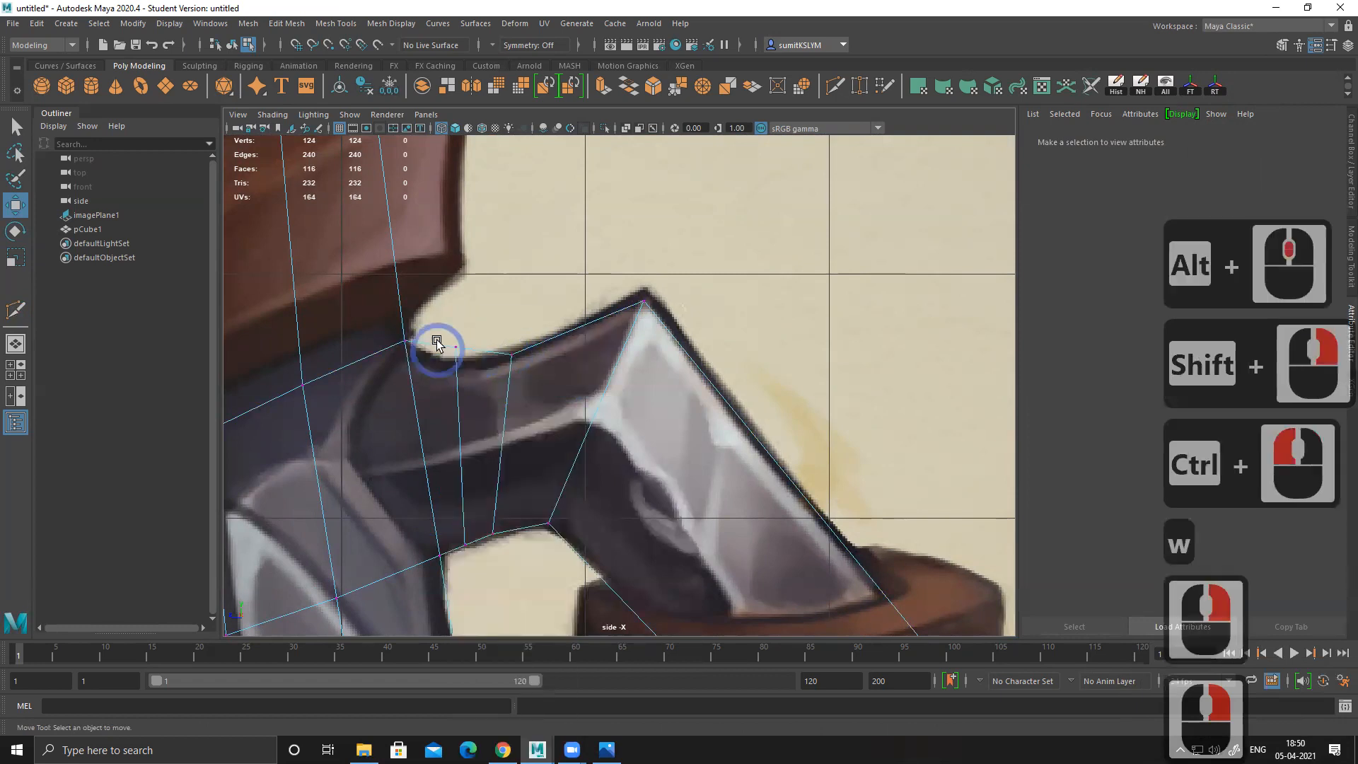
left_click_drag(438, 342, 468, 352)
left_click_drag(455, 278, 455, 298)
left_click_drag(400, 365, 395, 366)
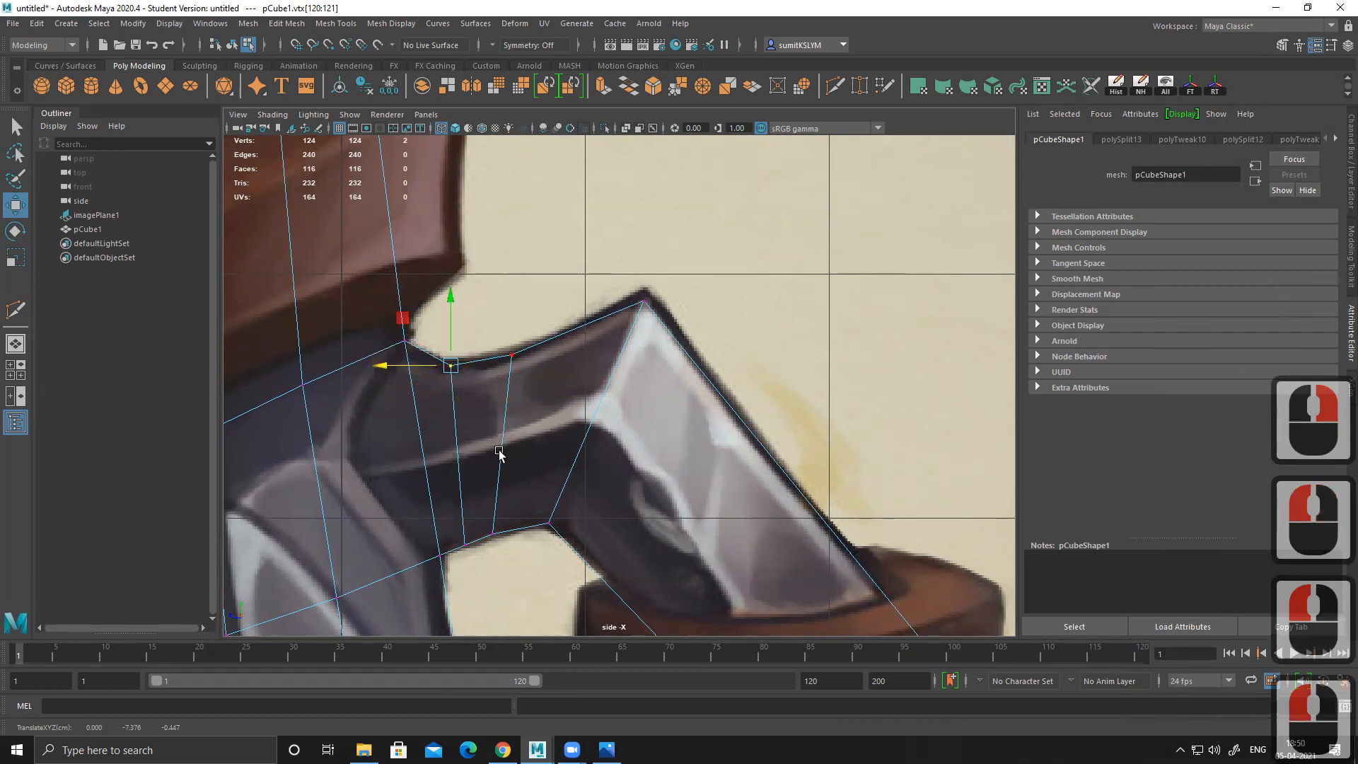
middle_click_drag(517, 492, 476, 424, "alt")
left_click_drag(476, 490, 429, 478)
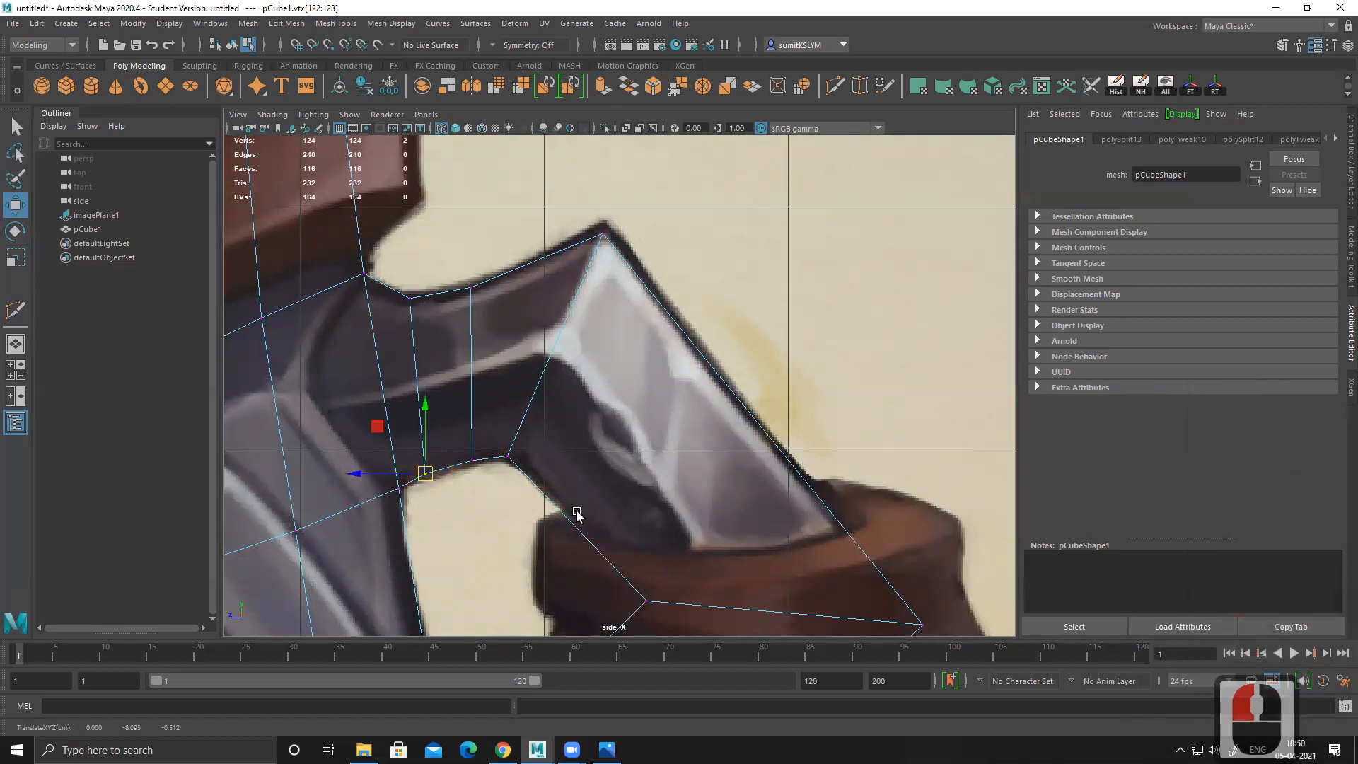
Step: Move the inner vertices at the arm's lower end out to the edge of the handle
left_click(646, 600)
middle_click_drag(667, 614, 691, 519, "alt")
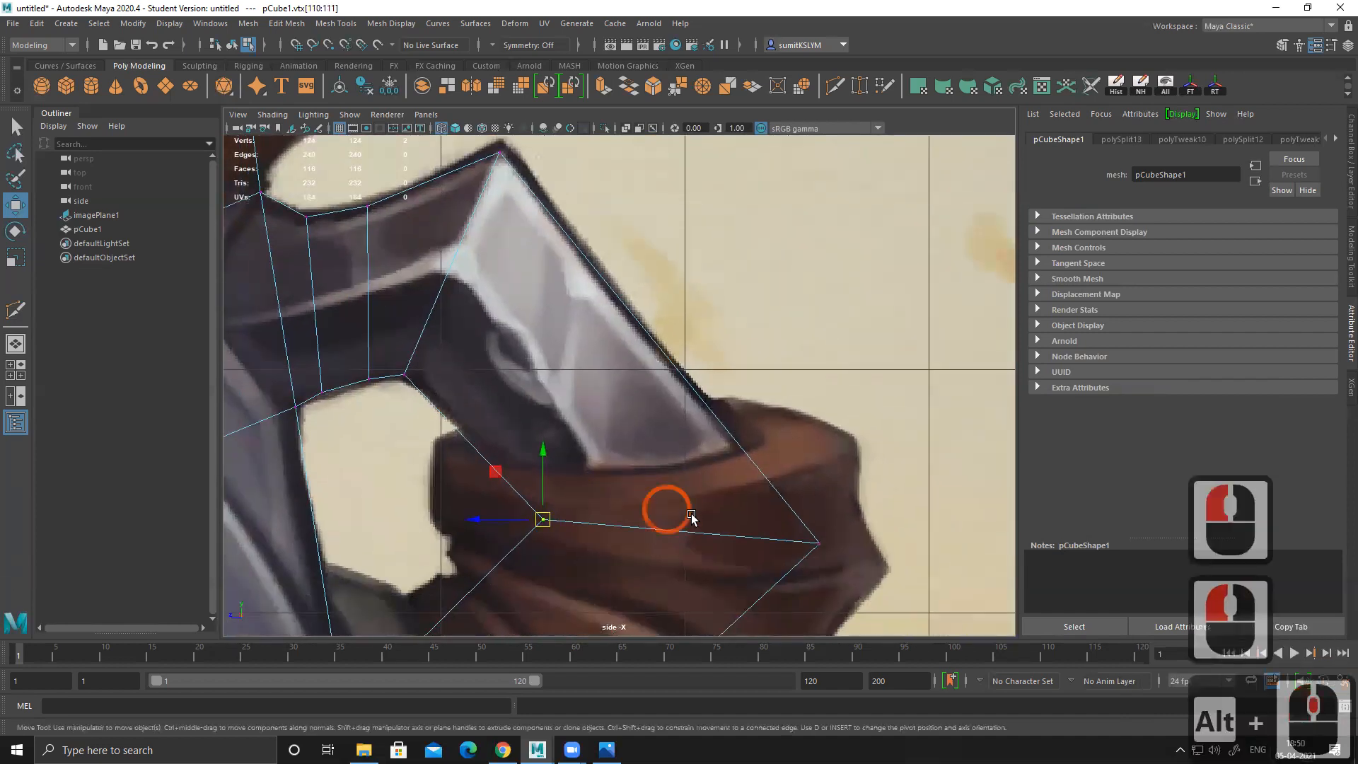
right_click_drag(692, 518, 618, 506, "alt")
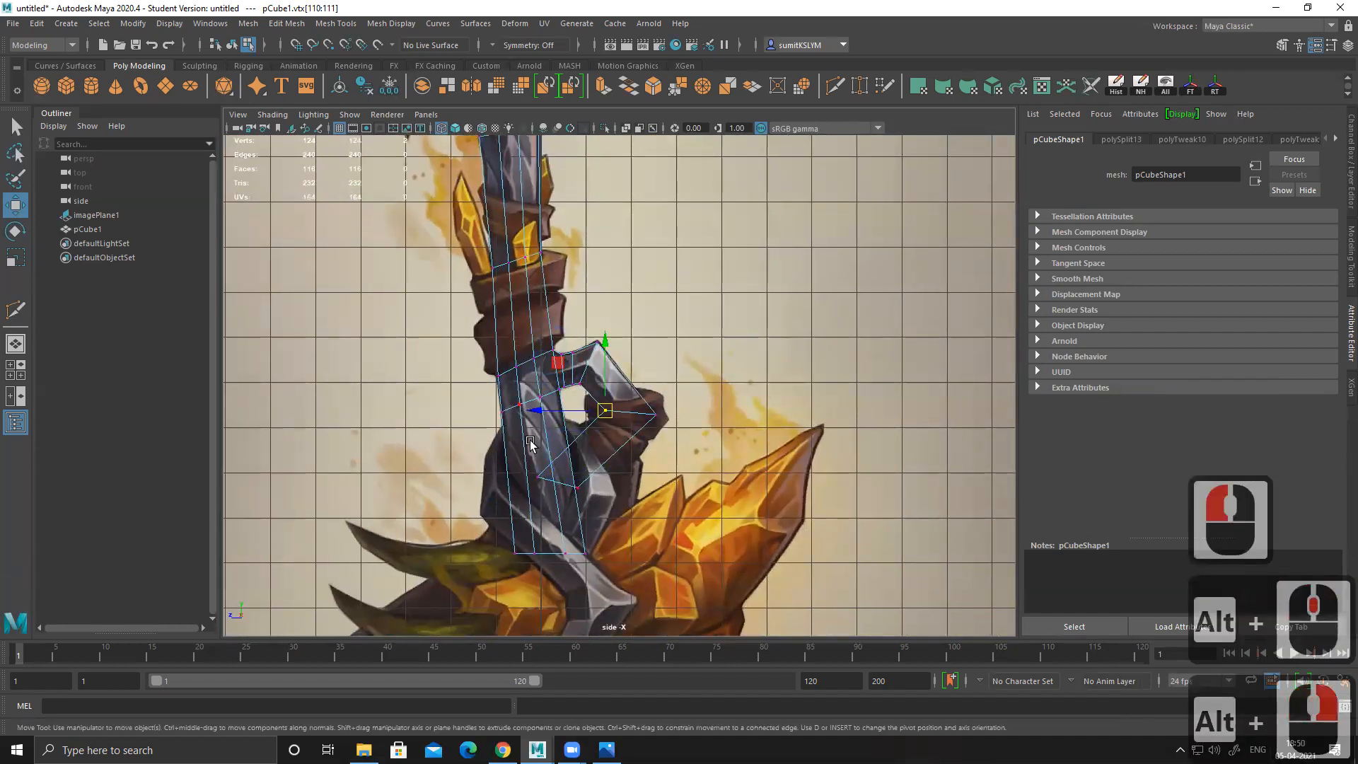
right_click_drag(530, 444, 511, 503, "alt")
left_click_drag(525, 530, 546, 477)
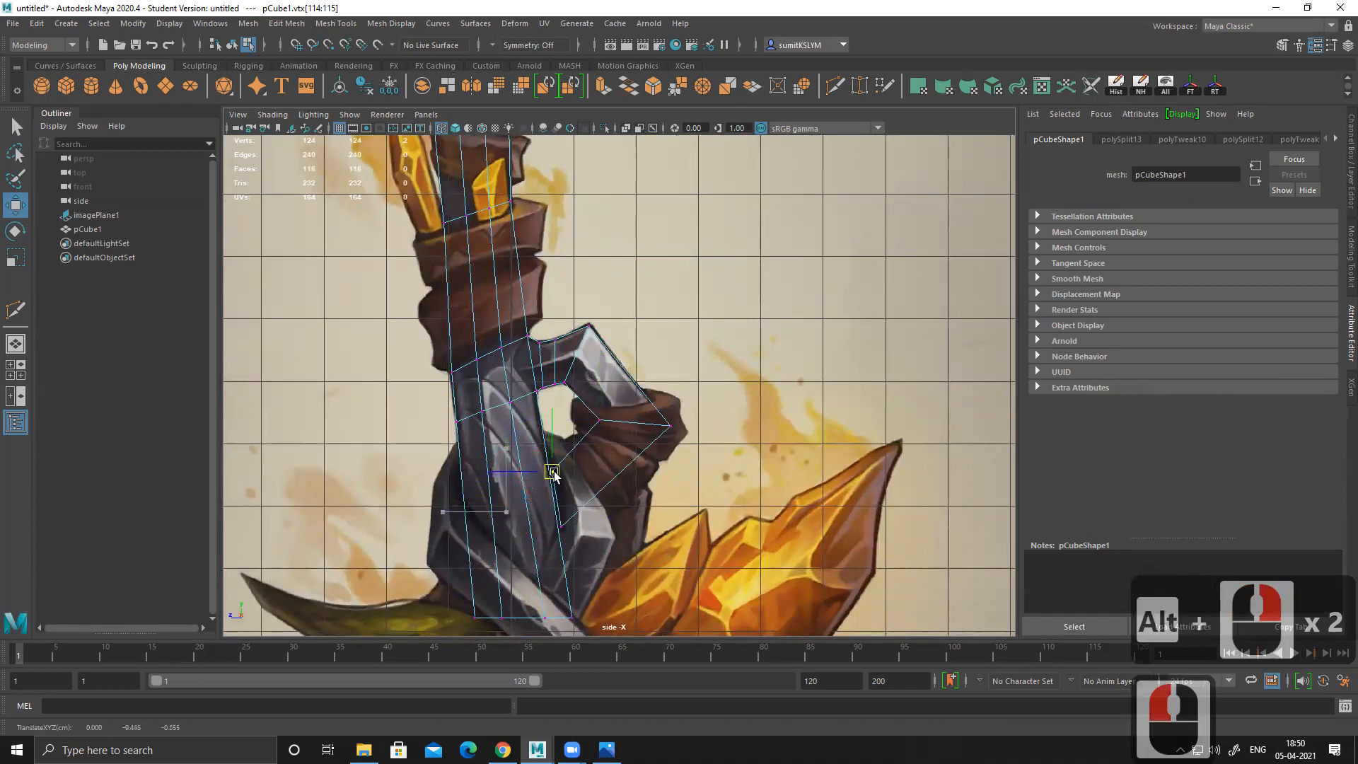
Step: Examine the arm and the full handle mesh against the concept image, from the pommel up to the axe head
right_click_drag(566, 454, 585, 452, "alt")
middle_click_drag(585, 453, 559, 380, "alt")
right_click_drag(559, 380, 492, 529, "alt")
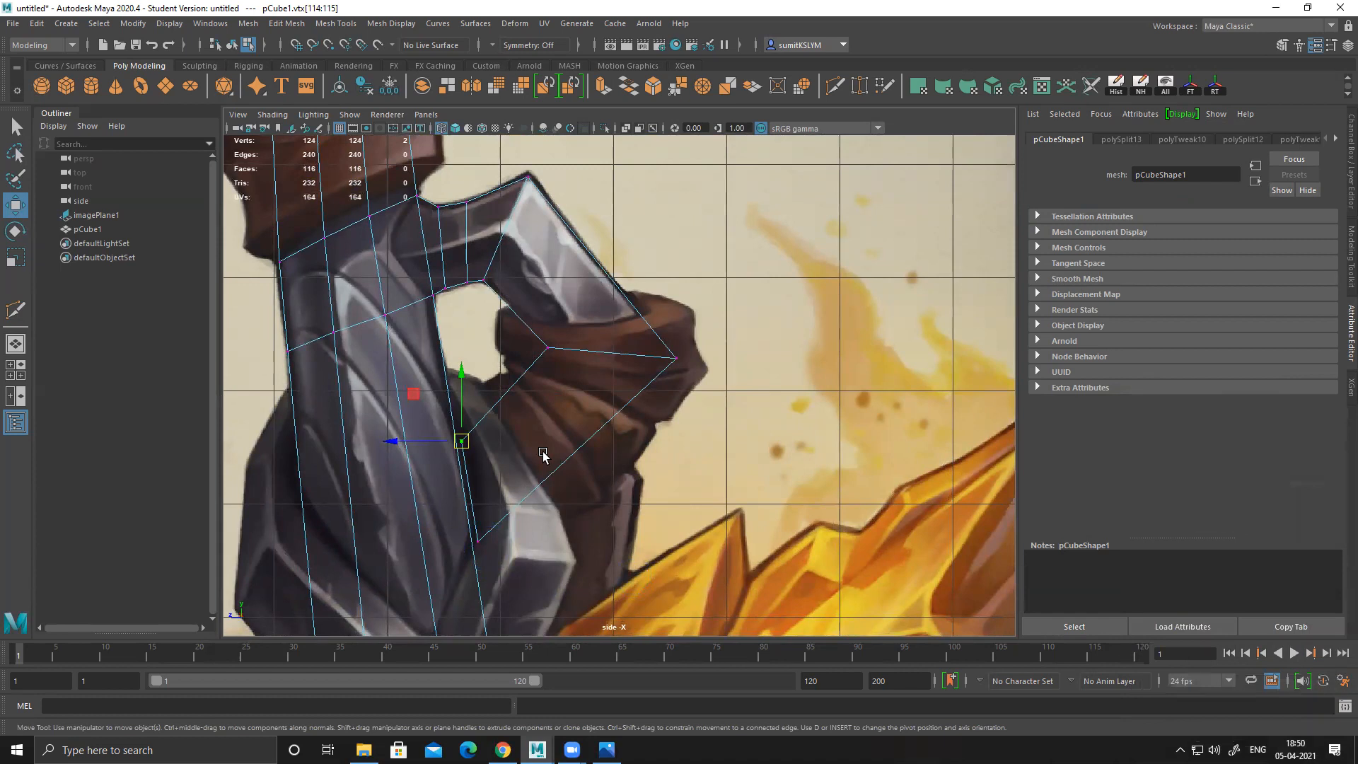
right_click_drag(542, 451, 562, 453, "alt")
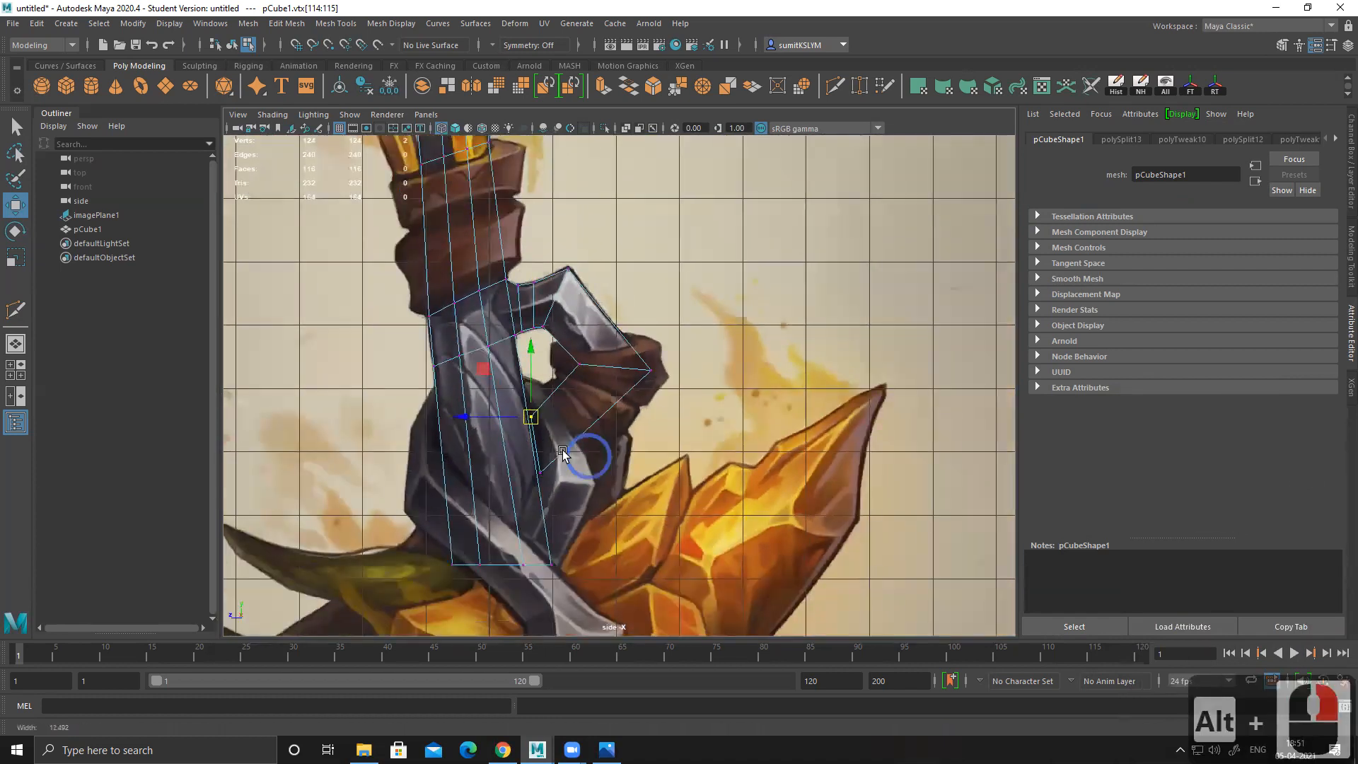
right_click_drag(511, 384, 617, 447, "alt")
middle_click_drag(617, 447, 561, 448, "alt")
right_click_drag(551, 433, 562, 432, "alt")
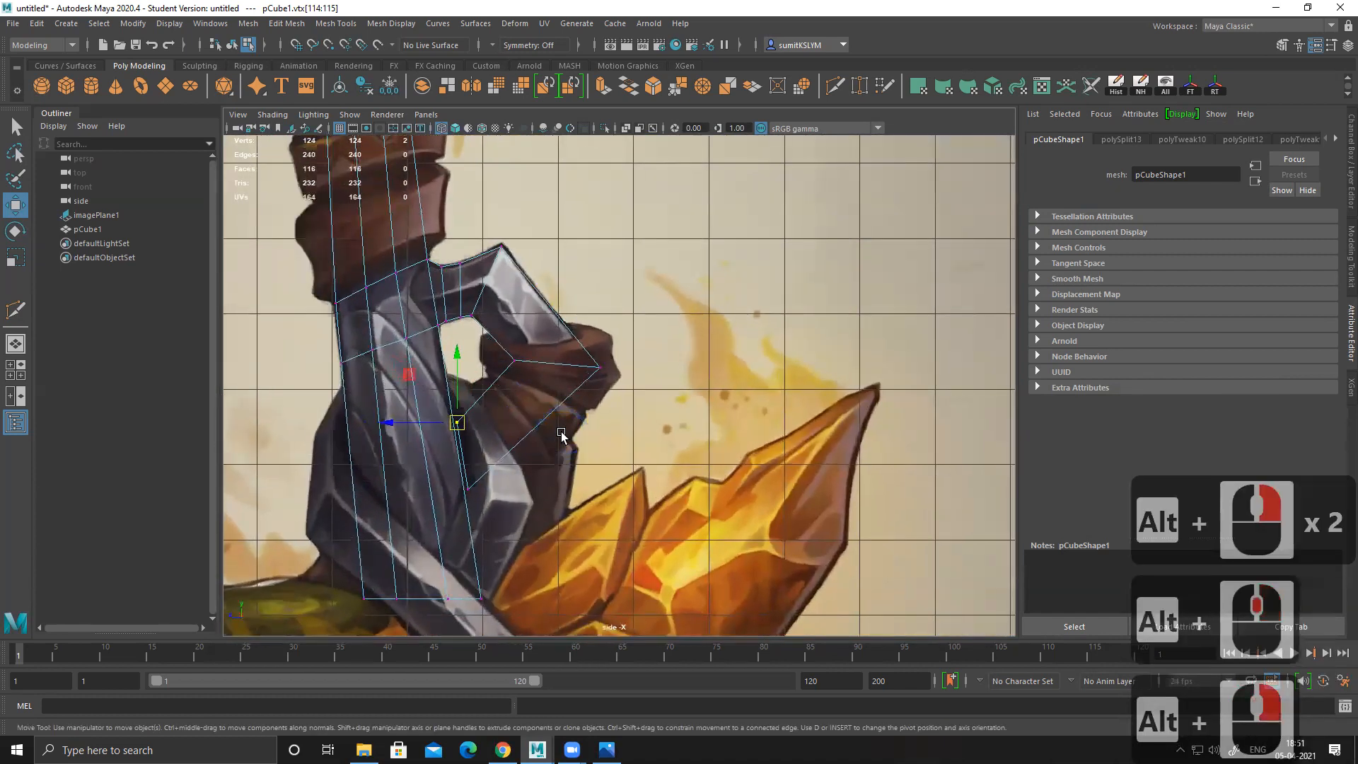
middle_click_drag(424, 230, 445, 409, "alt")
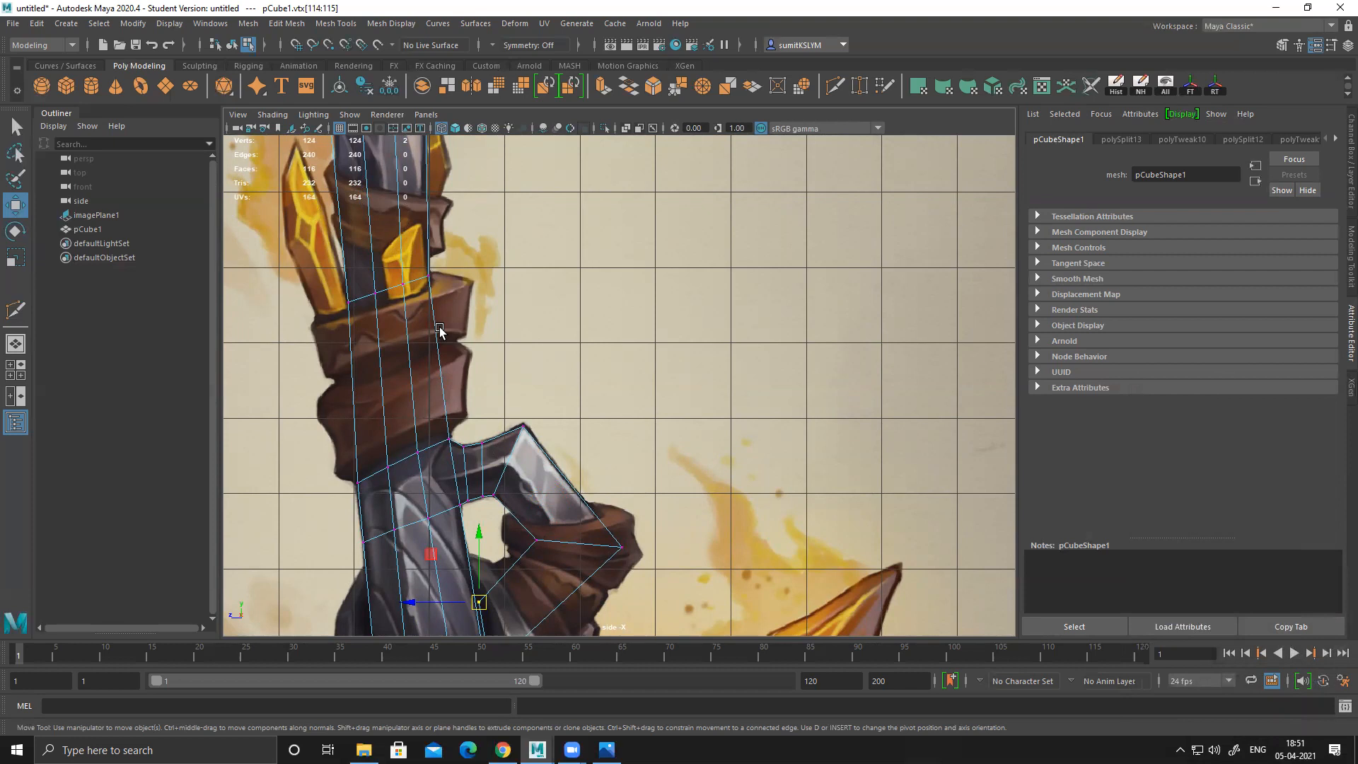
right_click_drag(598, 418, 525, 406, "alt")
middle_click_drag(530, 181, 521, 436, "alt")
middle_click_drag(520, 385, 502, 548, "alt")
middle_click_drag(511, 343, 499, 394, "alt")
right_click_drag(608, 452, 546, 452, "alt")
middle_click_drag(587, 510, 568, 341, "alt")
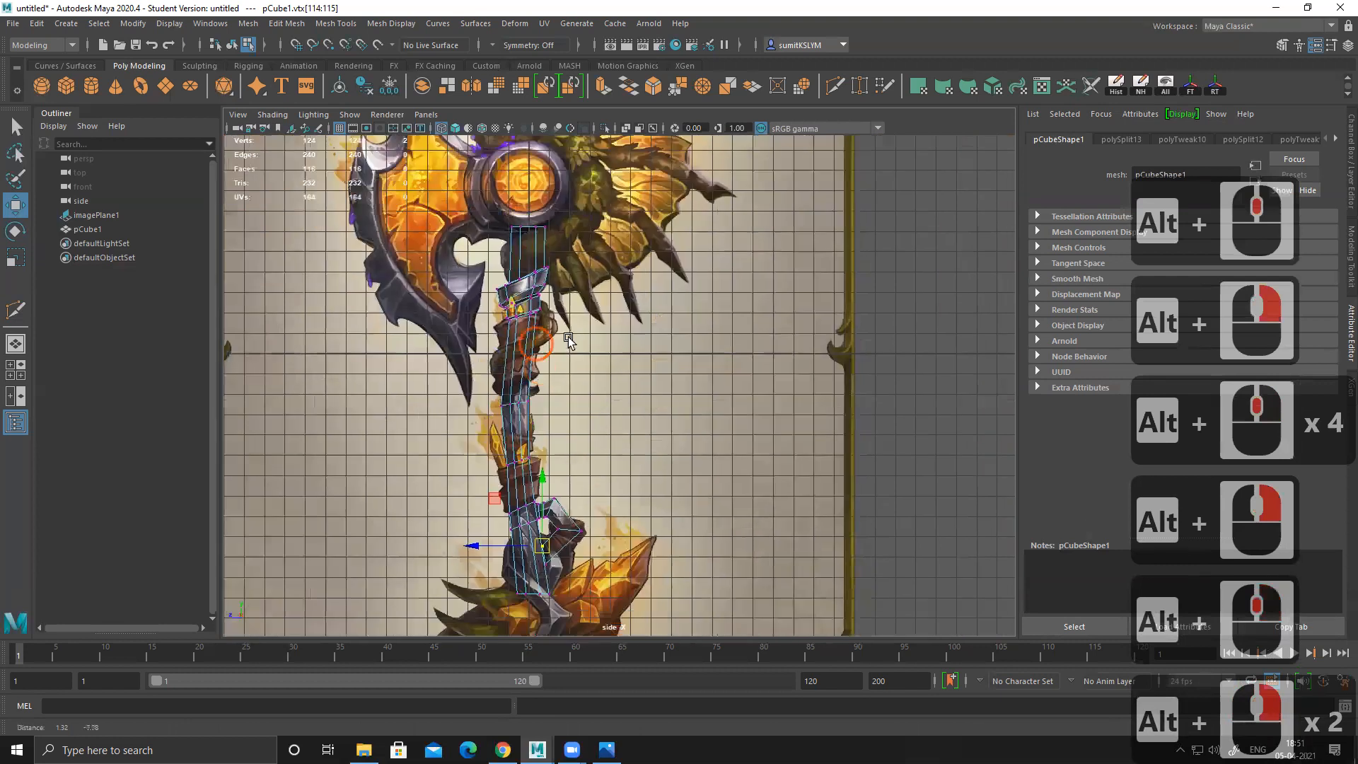
middle_click_drag(586, 482, 566, 348, "alt")
right_click_drag(579, 495, 659, 512, "alt")
middle_click_drag(482, 244, 512, 294, "alt")
middle_click_drag(507, 200, 524, 394, "alt")
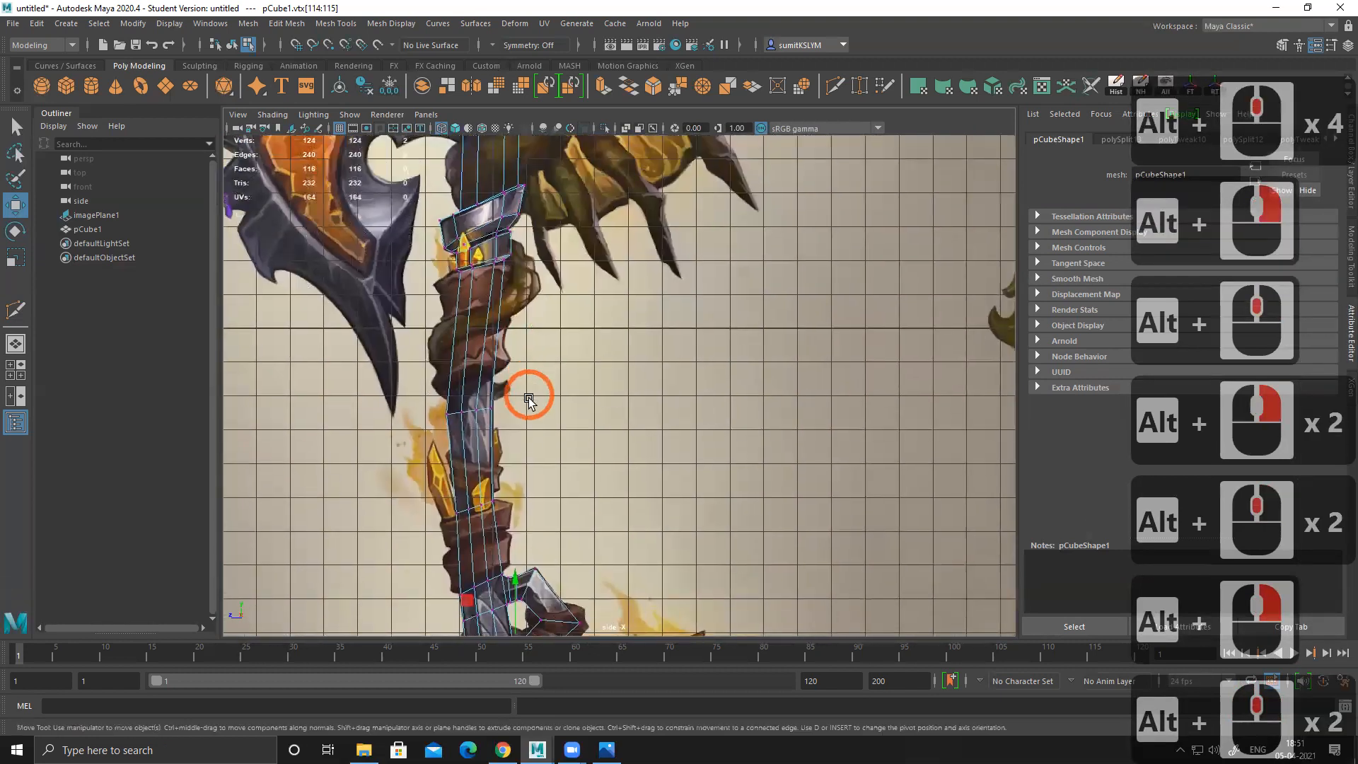
middle_click_drag(514, 233, 532, 300, "alt")
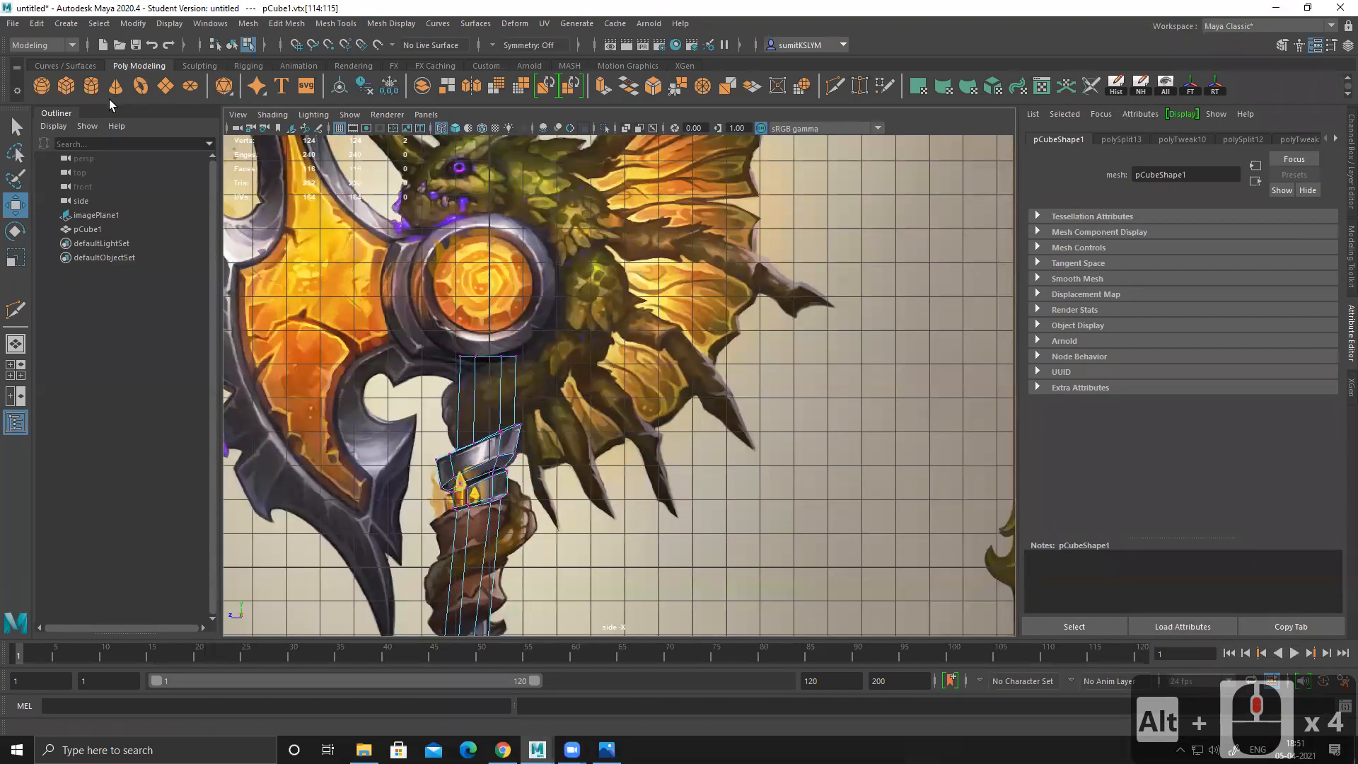
Step: Create a polygon cylinder and raise it to the round orange gem on the axe head
left_click(90, 88)
scroll(592, 442, "down", 2)
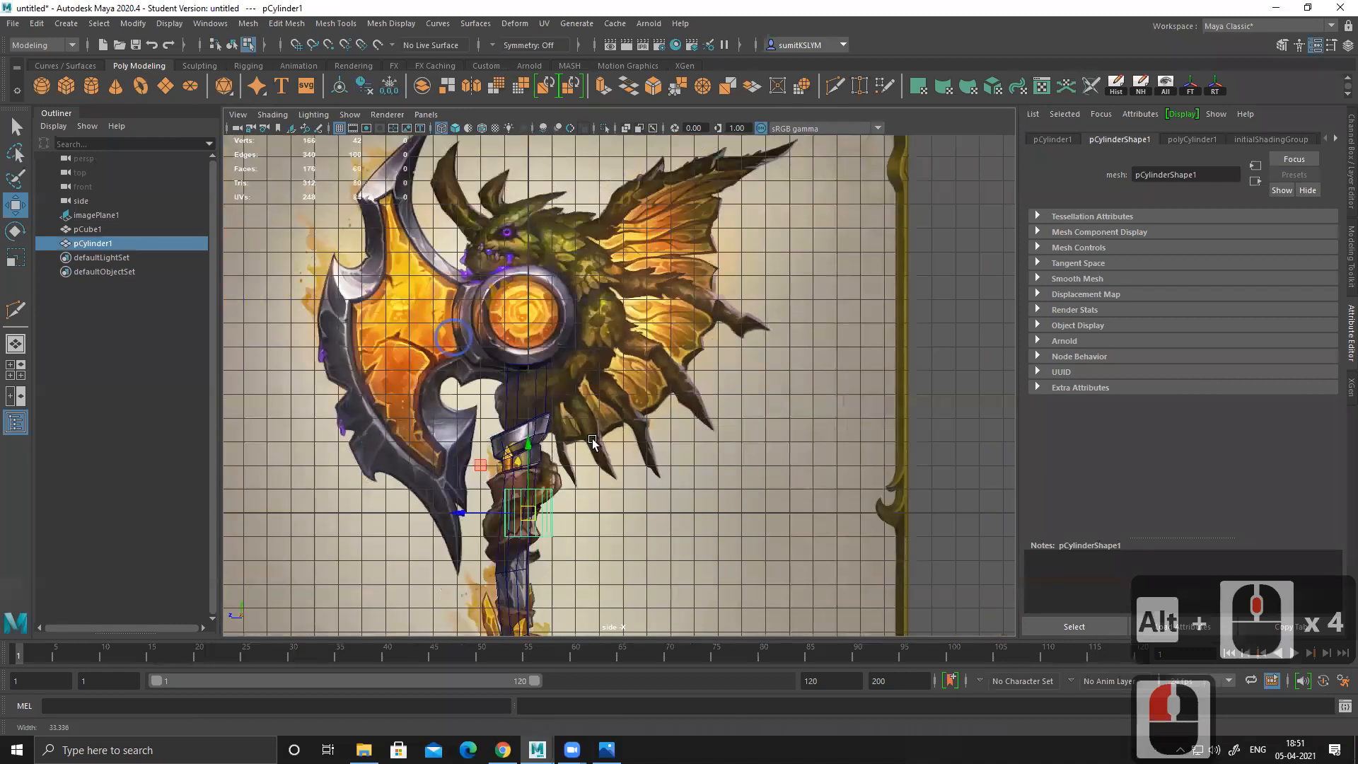
right_click_drag(523, 397, 539, 453, "alt")
middle_click_drag(539, 453, 490, 349, "alt")
left_click_drag(470, 359, 469, 147)
middle_click_drag(509, 265, 522, 432, "alt")
right_click_drag(522, 431, 643, 470, "alt")
Step: Rotate the cylinder about its Z axis and set Rotate Z to 90
key("e")
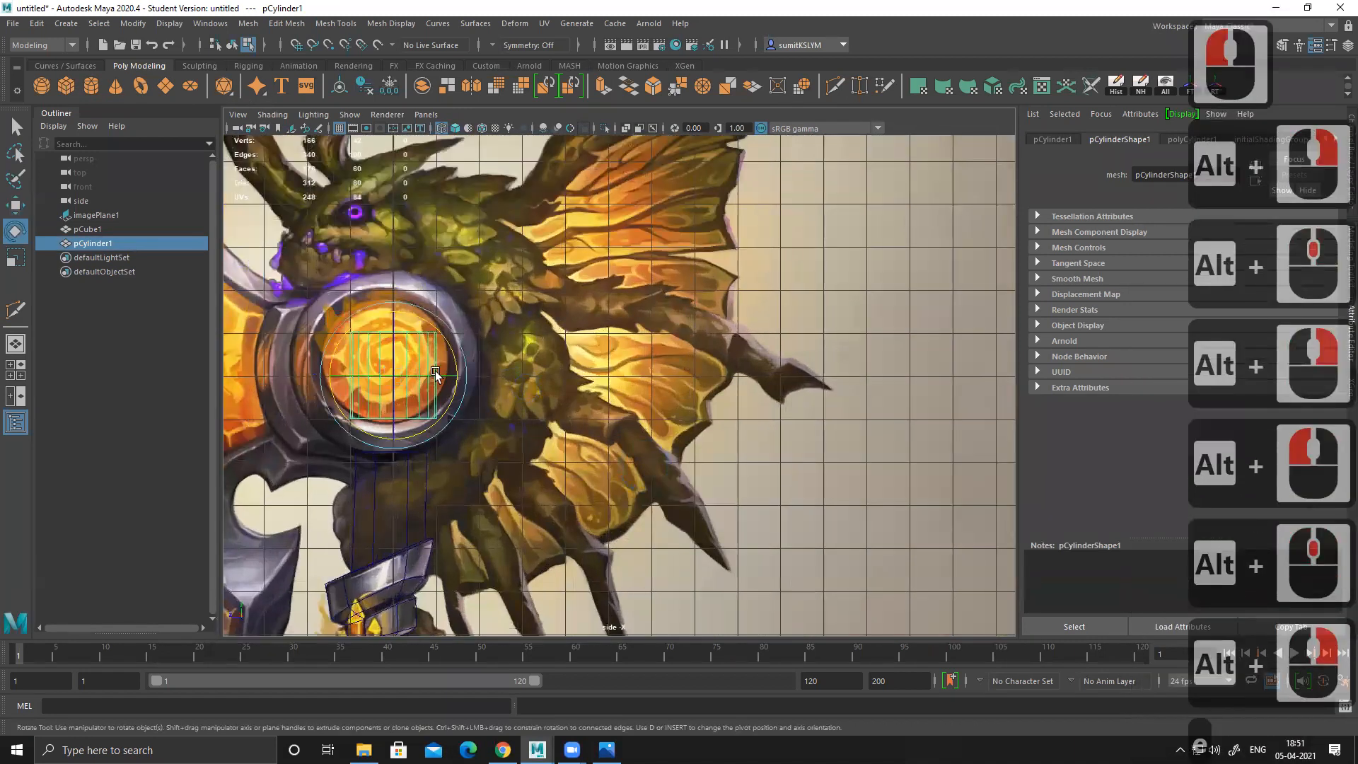
middle_click_drag(537, 395, 639, 388, "alt")
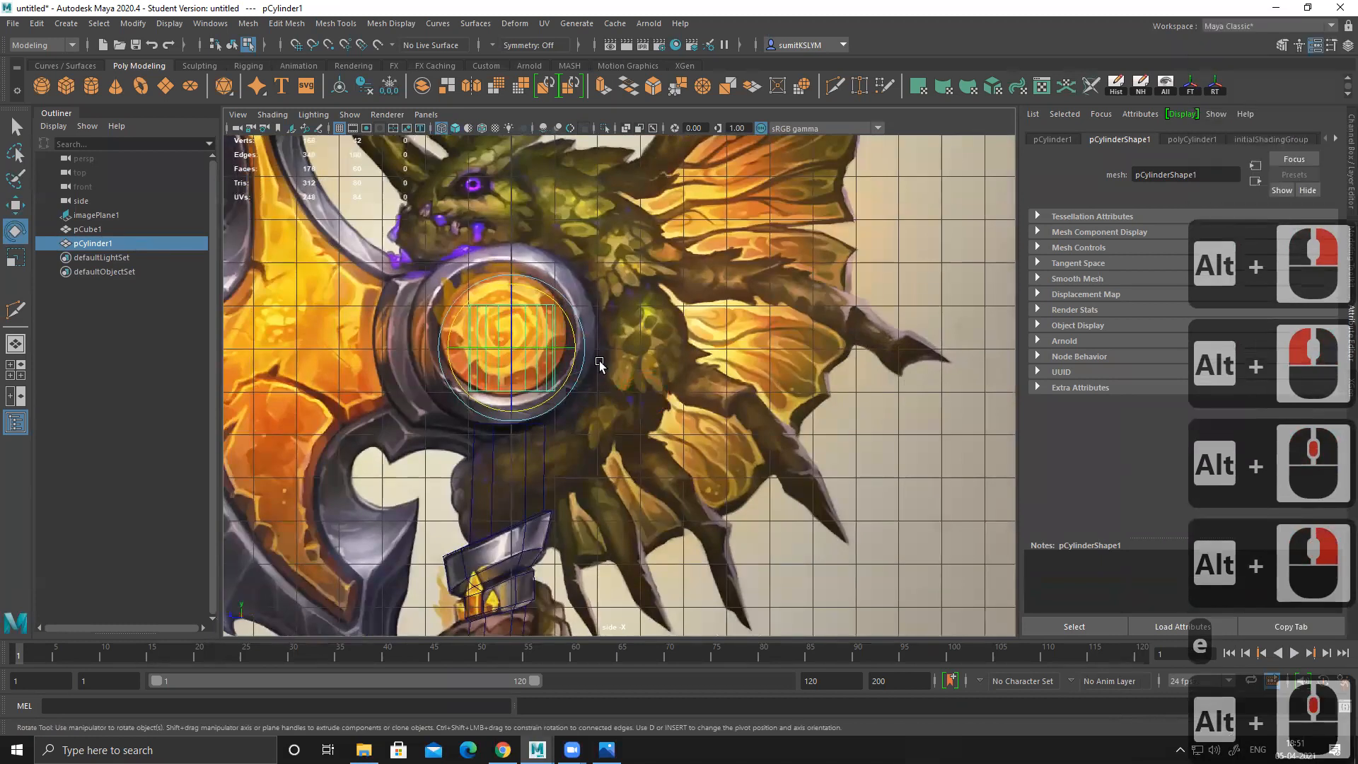
key("ctrl+a")
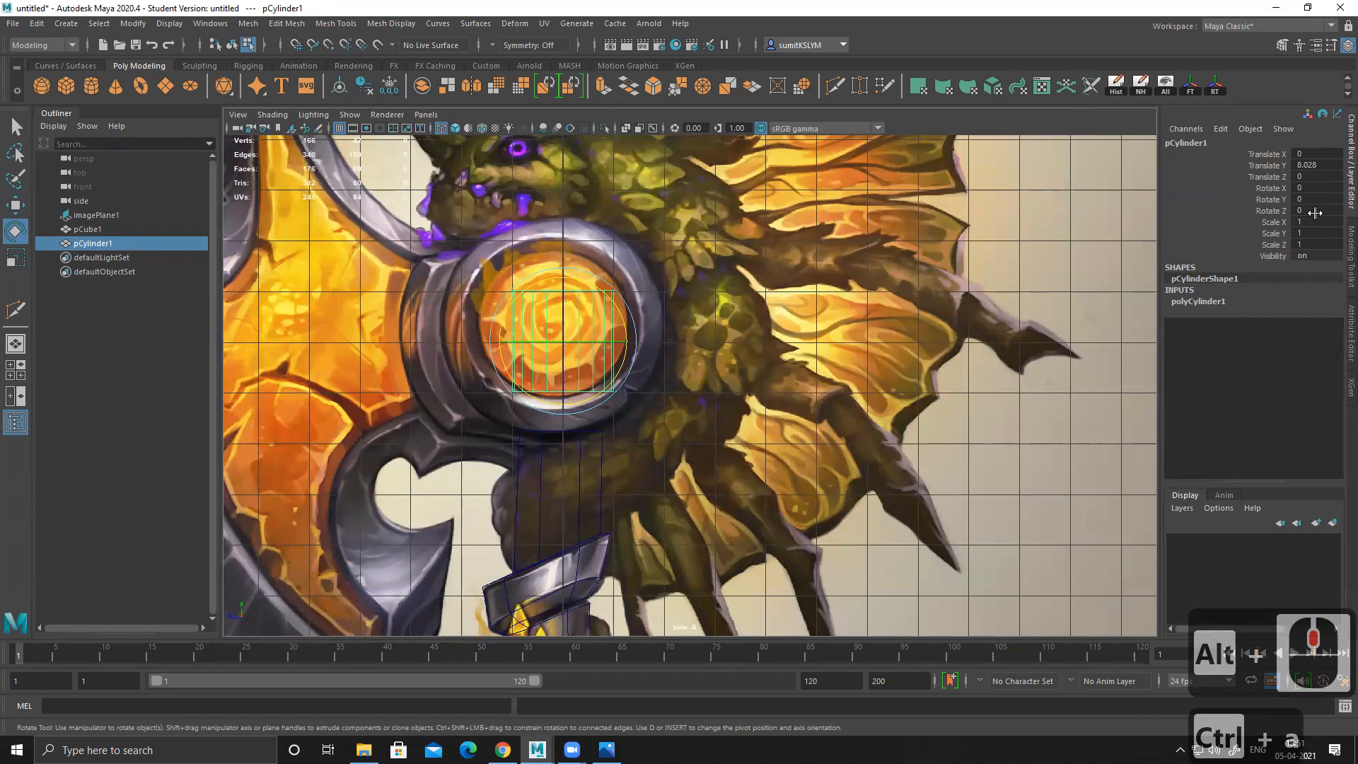
left_click_drag(557, 319, 556, 249)
left_click(1174, 186)
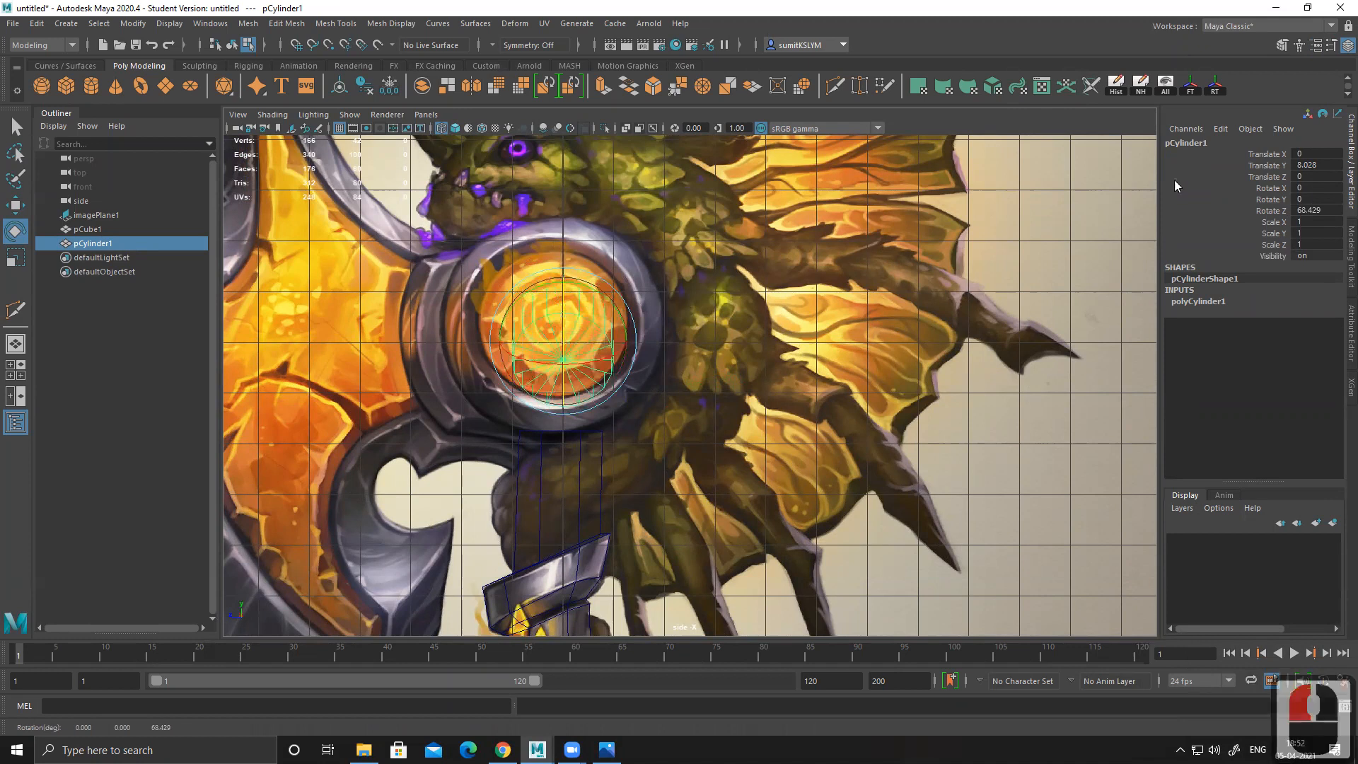
double_click(1324, 211)
type("90")
key("Return")
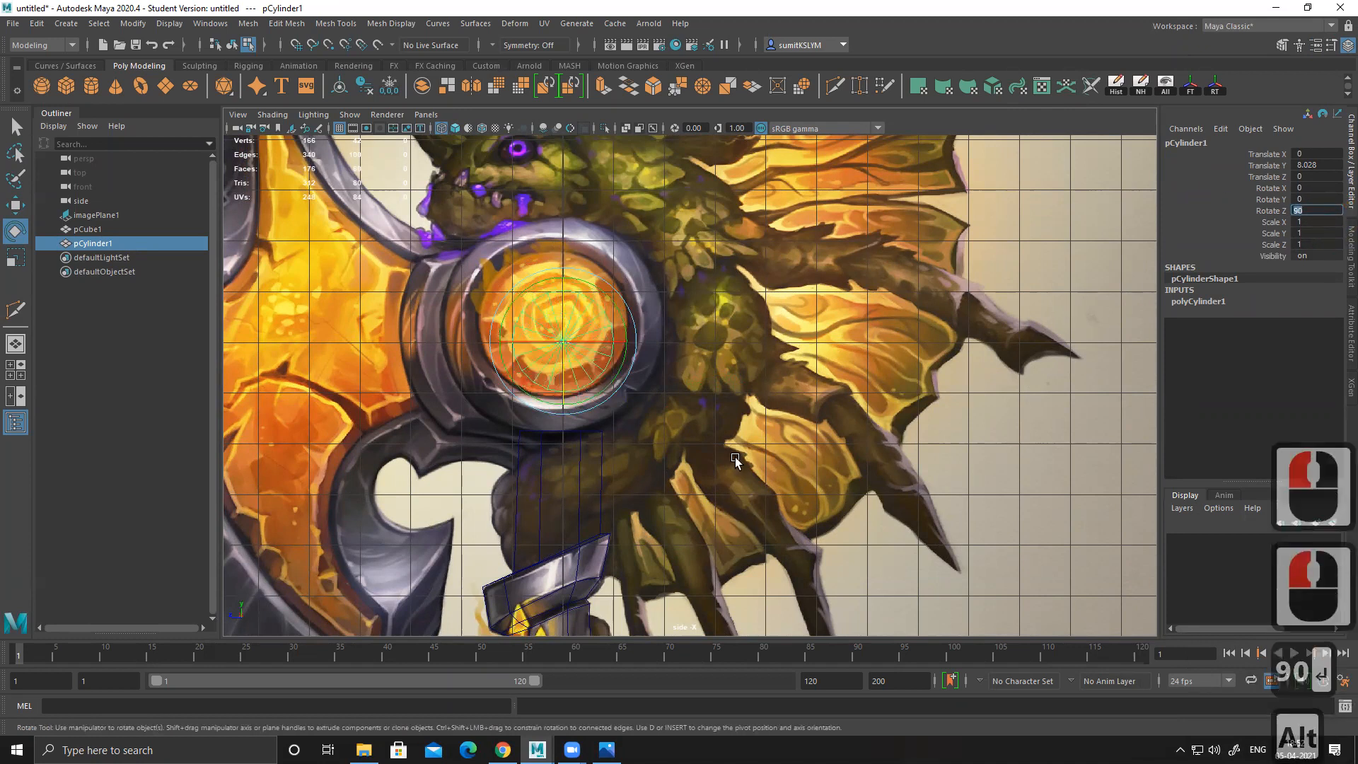
Step: Undo the cylinder's rotations and rotate it about Z to 90 degrees with step snapping
middle_click_drag(735, 457, 682, 479, "alt")
key("ctrl+z")
key("ctrl+z")
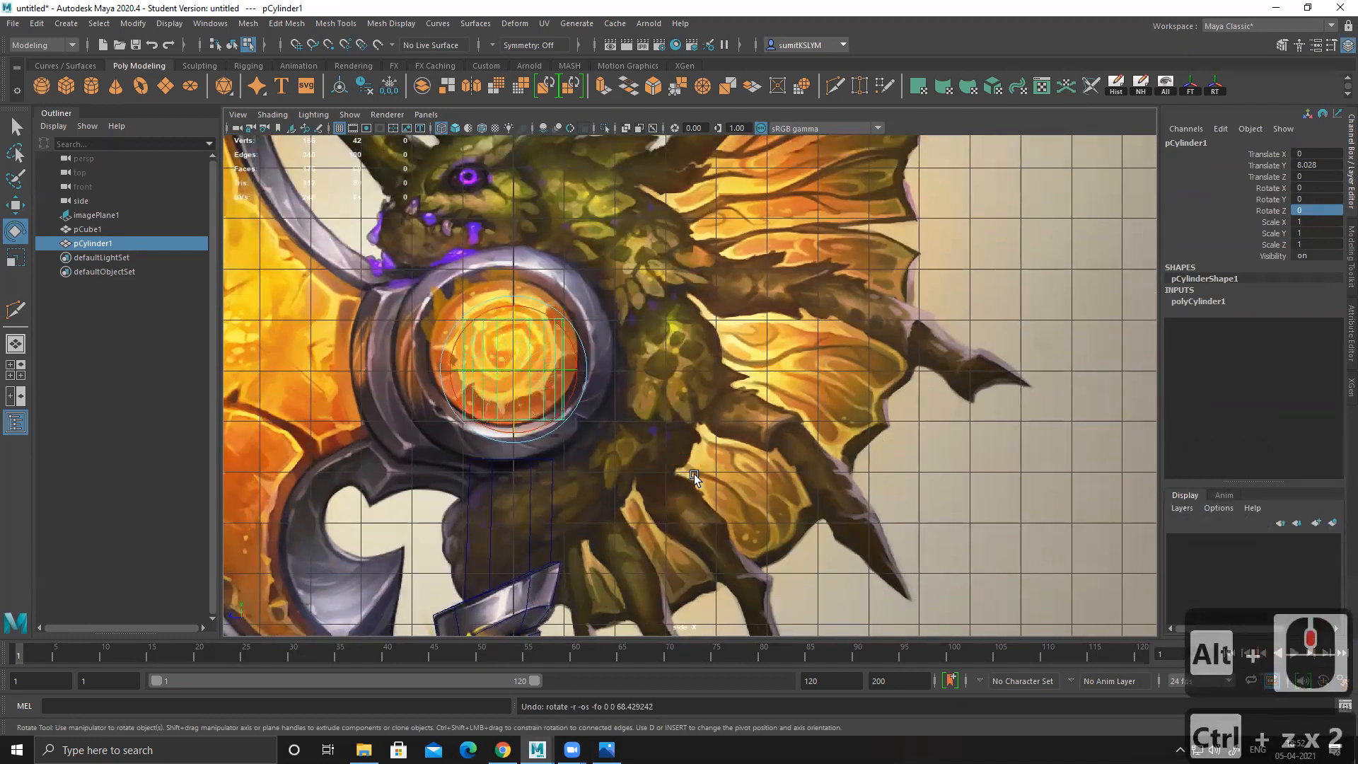
left_click_drag(511, 428, 516, 305)
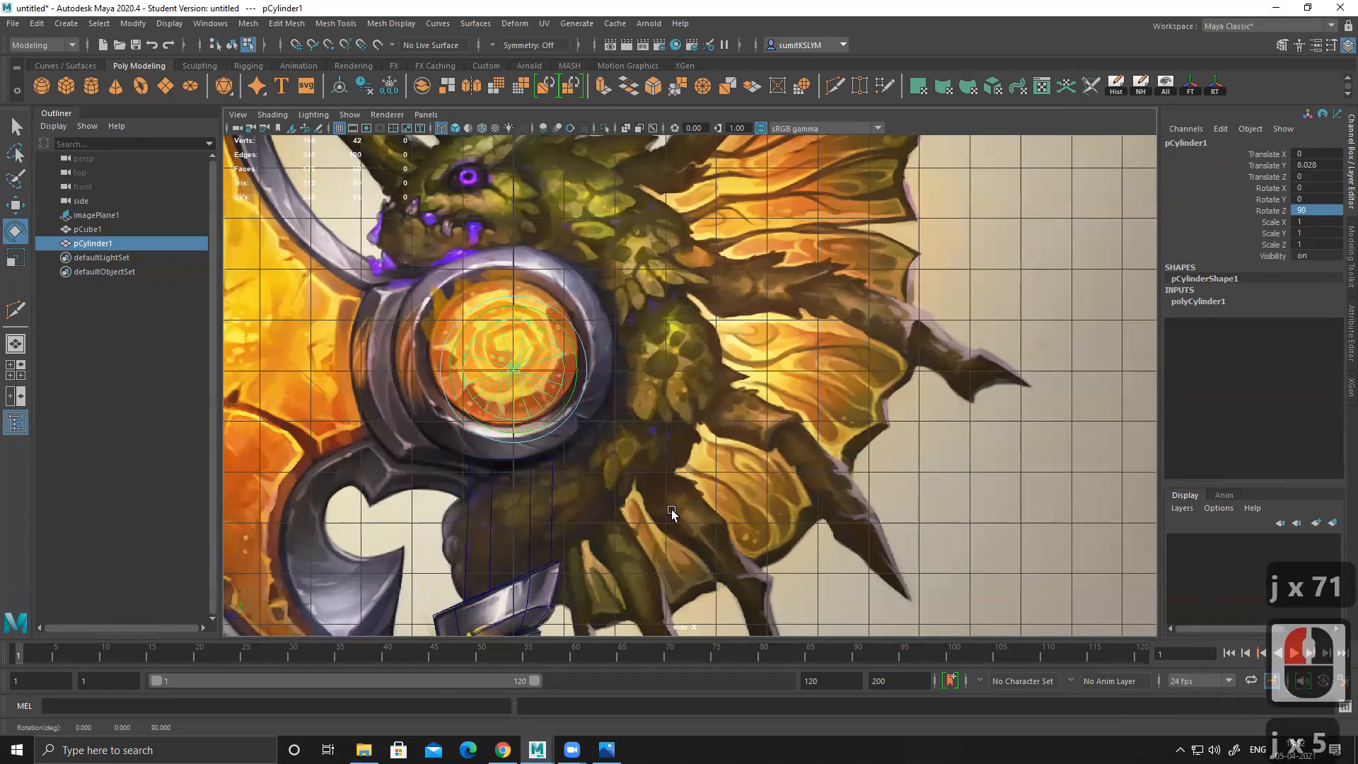
Step: Centre the cylinder on the gem's metal ring at about Translate Y 8.348 and Z 0.195, and scale it uniformly to about 2.159
key("w")
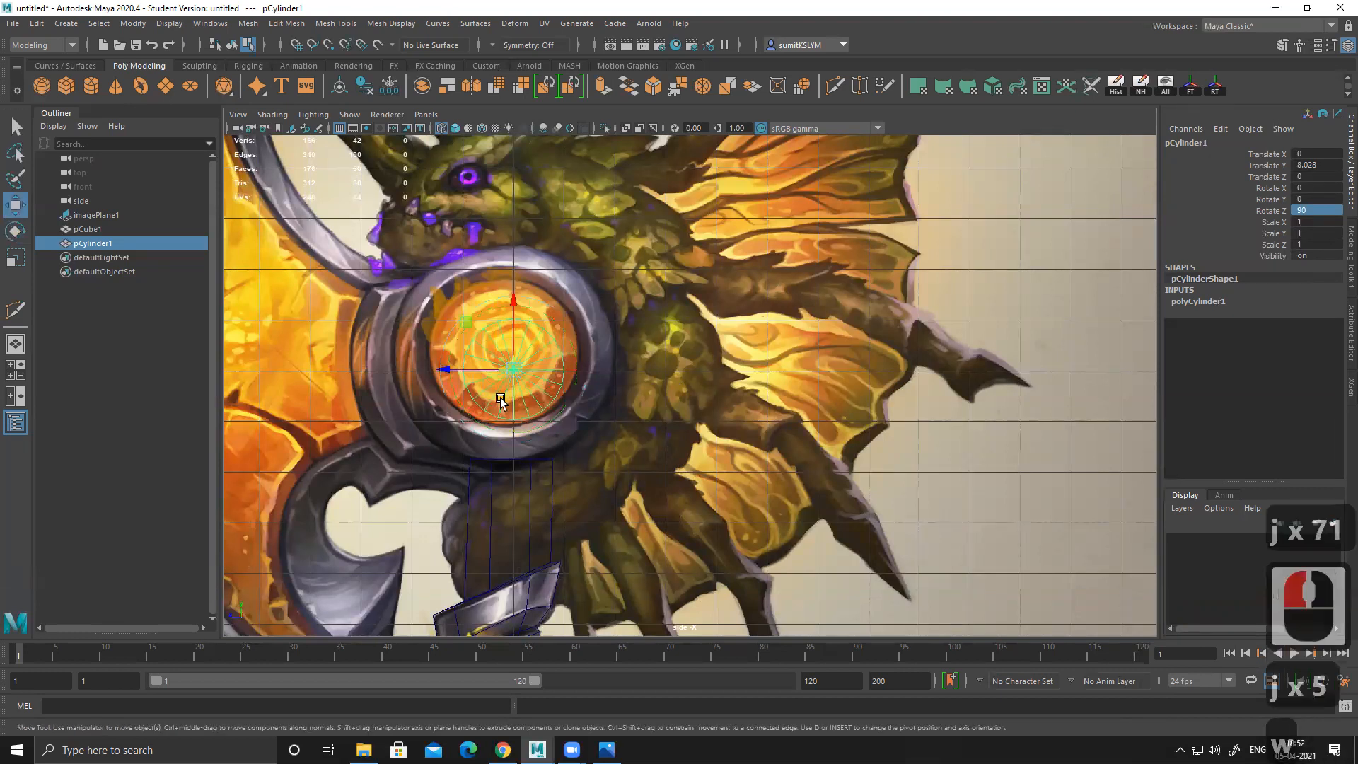
left_click_drag(453, 370, 428, 371)
left_click_drag(492, 306, 490, 292)
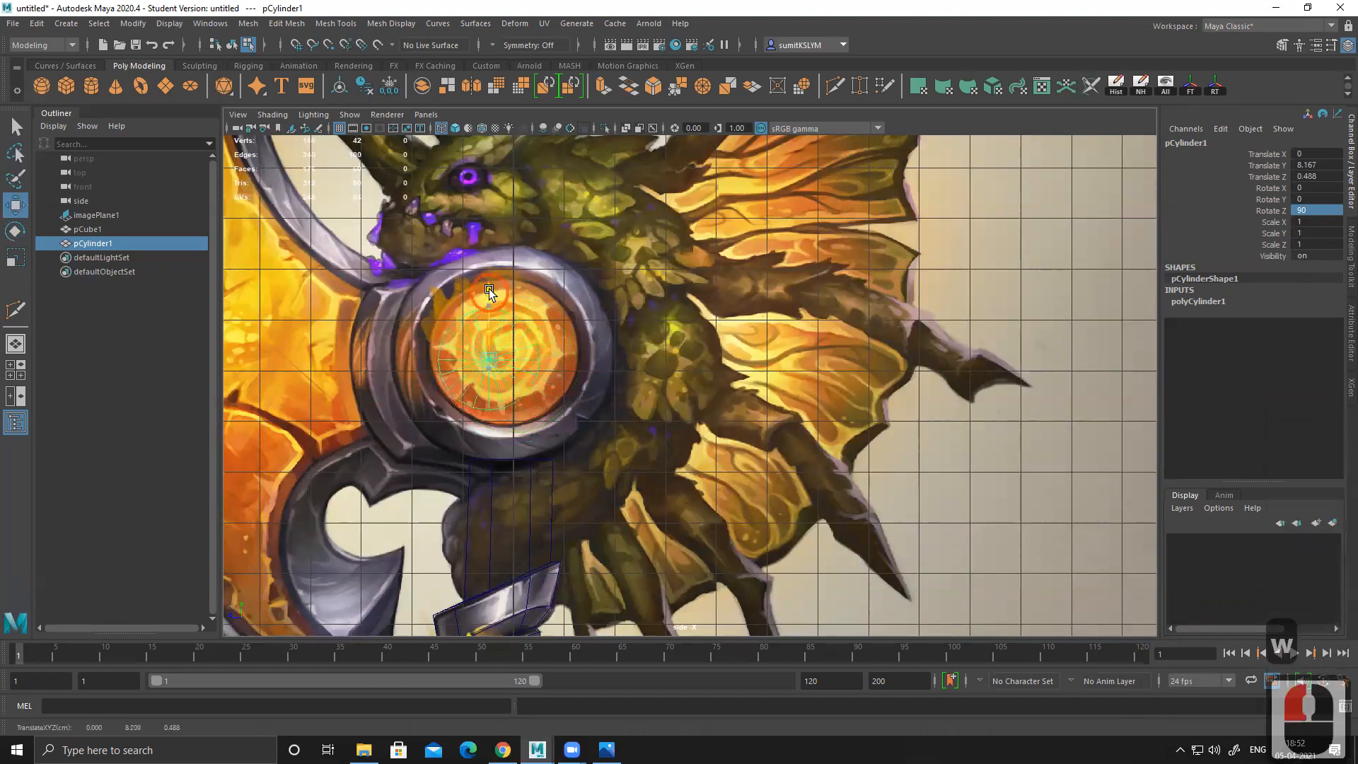
key("r")
left_click_drag(492, 353, 577, 301)
key("w")
left_click_drag(425, 355, 503, 285)
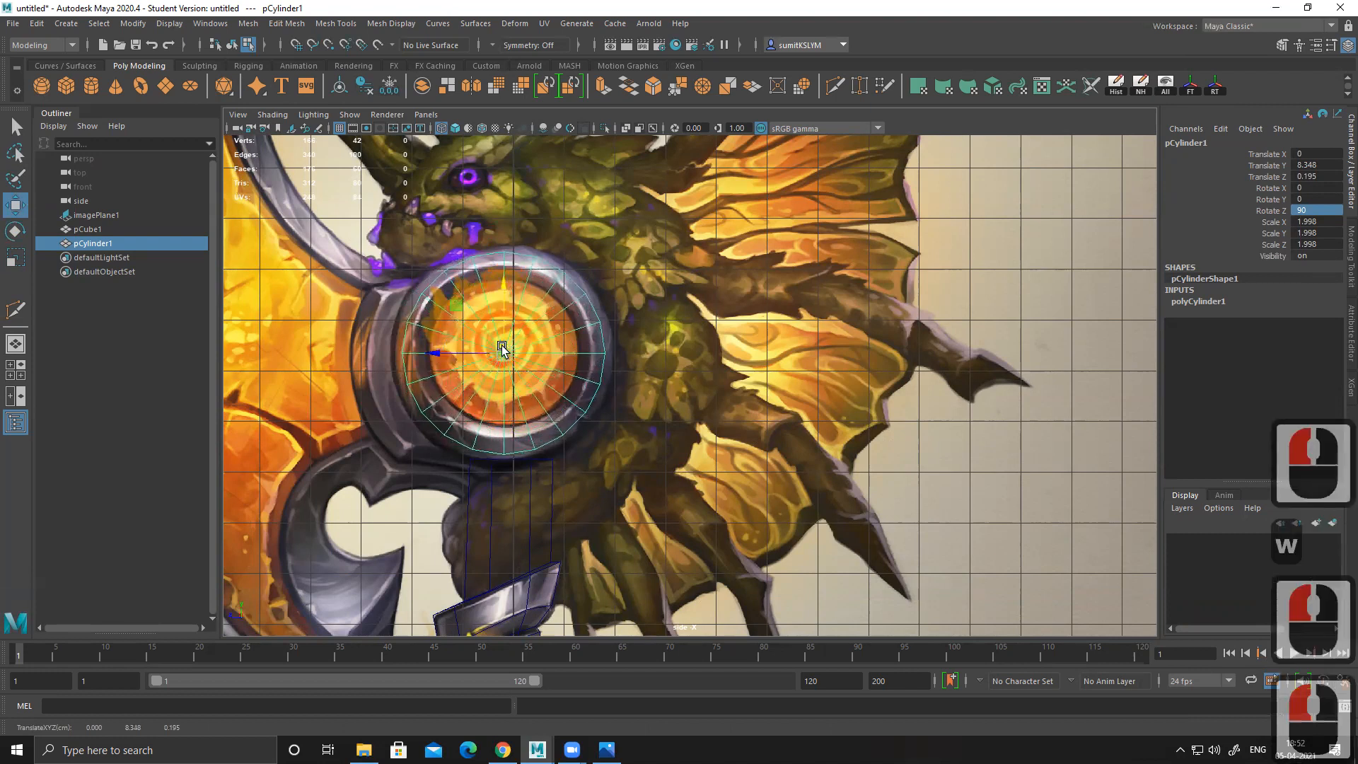
key("r")
left_click_drag(503, 352, 521, 343)
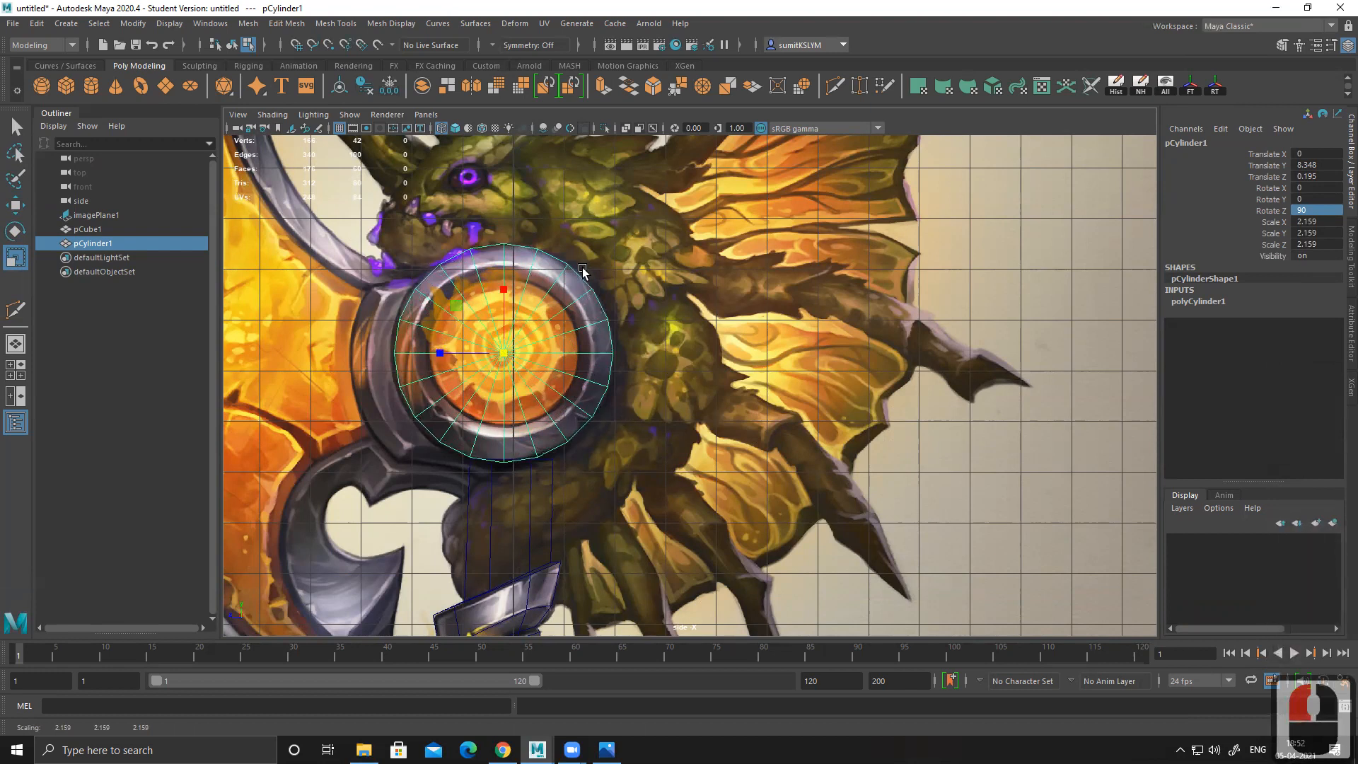
Step: Set the cylinder's Subdivisions Caps to 2
middle_click_drag(551, 461, 575, 469, "alt")
right_click_drag(575, 470, 589, 428, "alt")
middle_click_drag(589, 428, 518, 400, "alt")
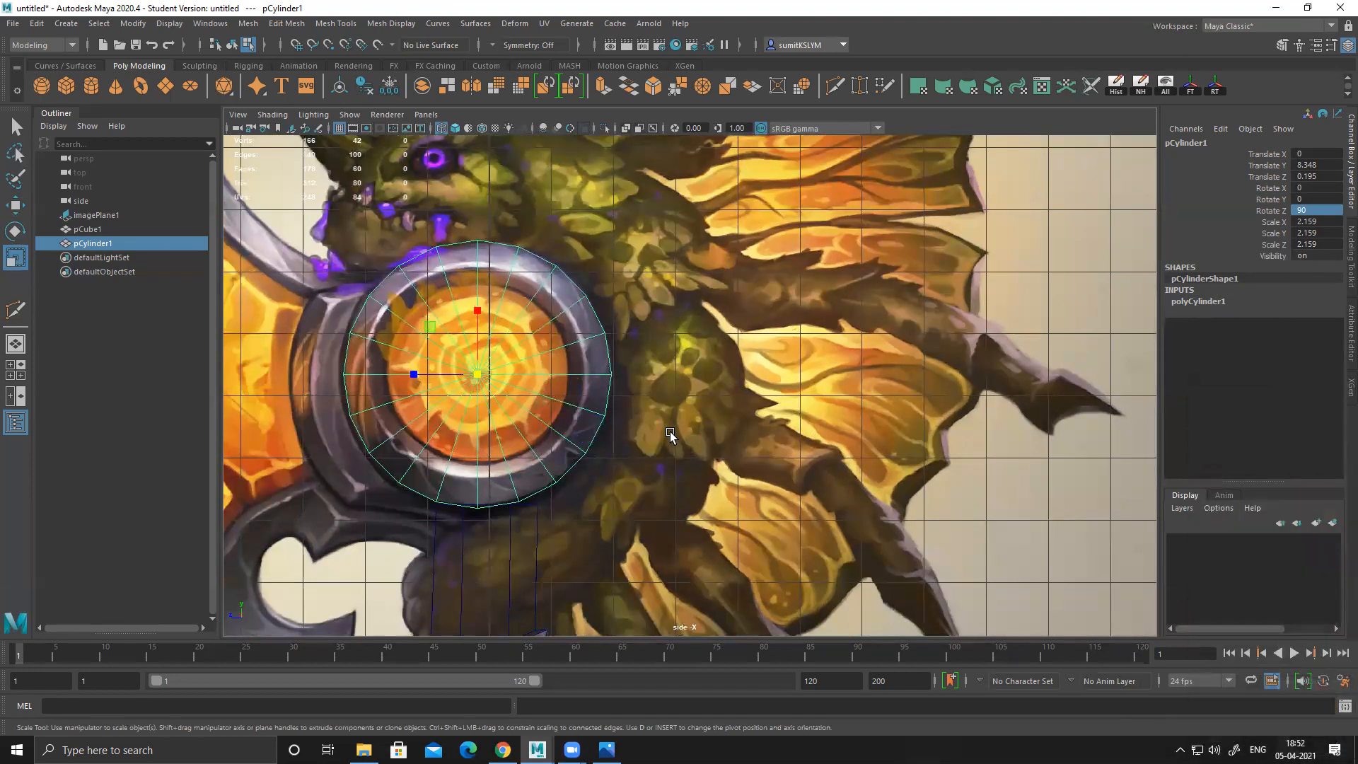
left_click(1210, 304)
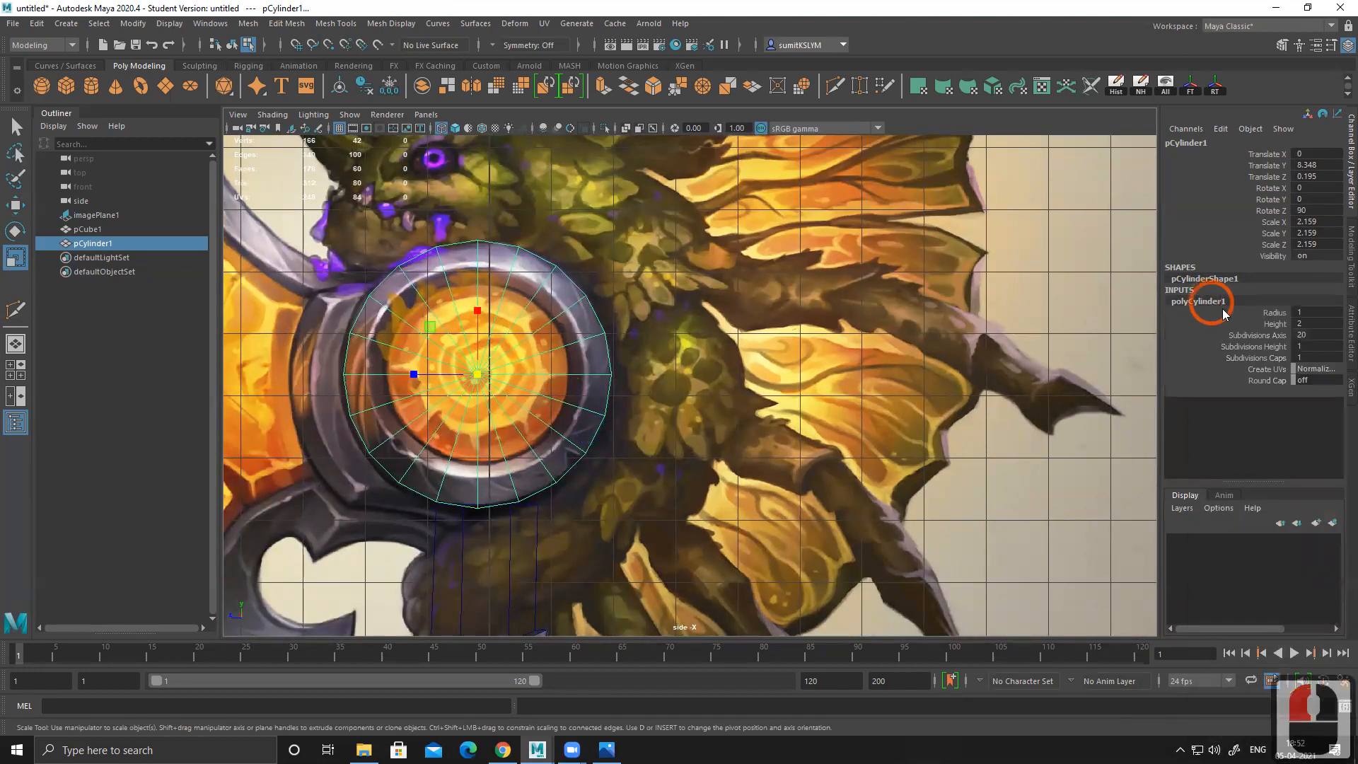
double_click(1304, 358)
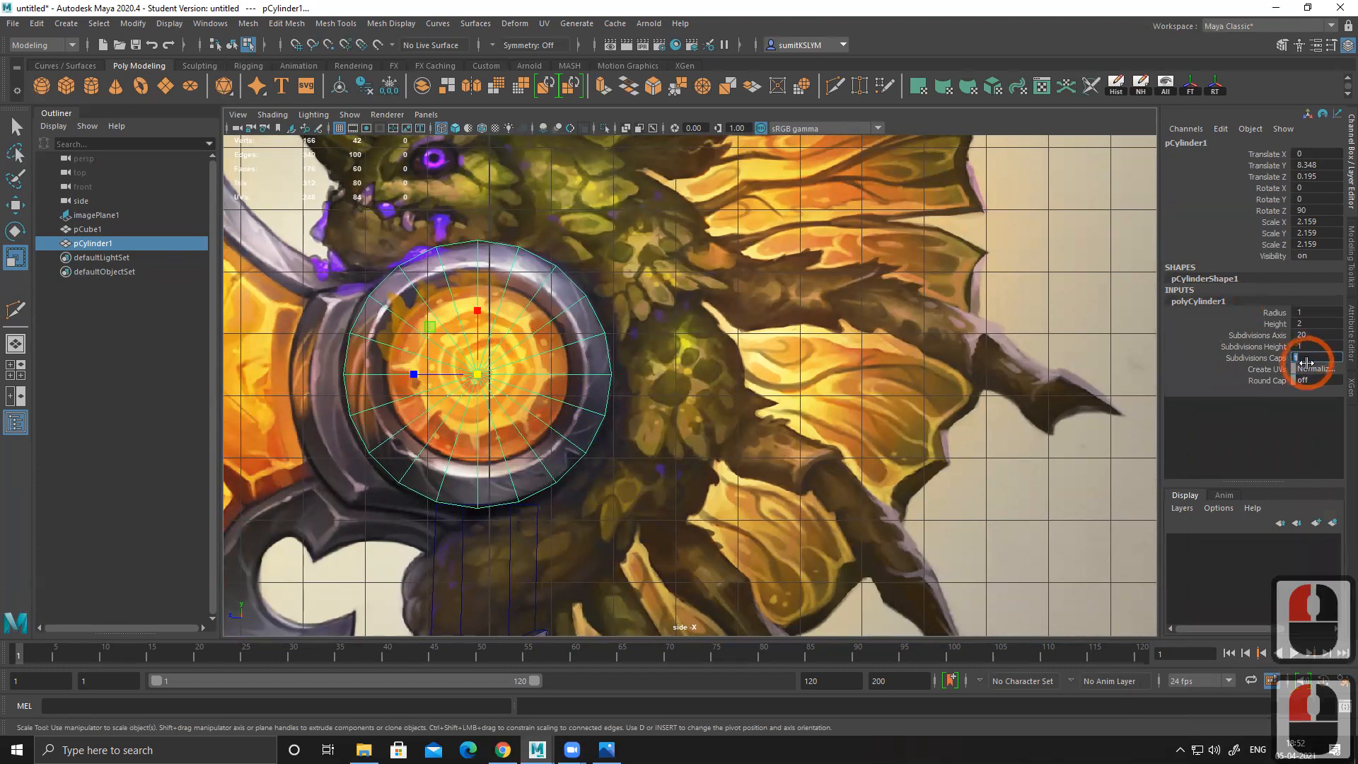
type("2")
key("Return")
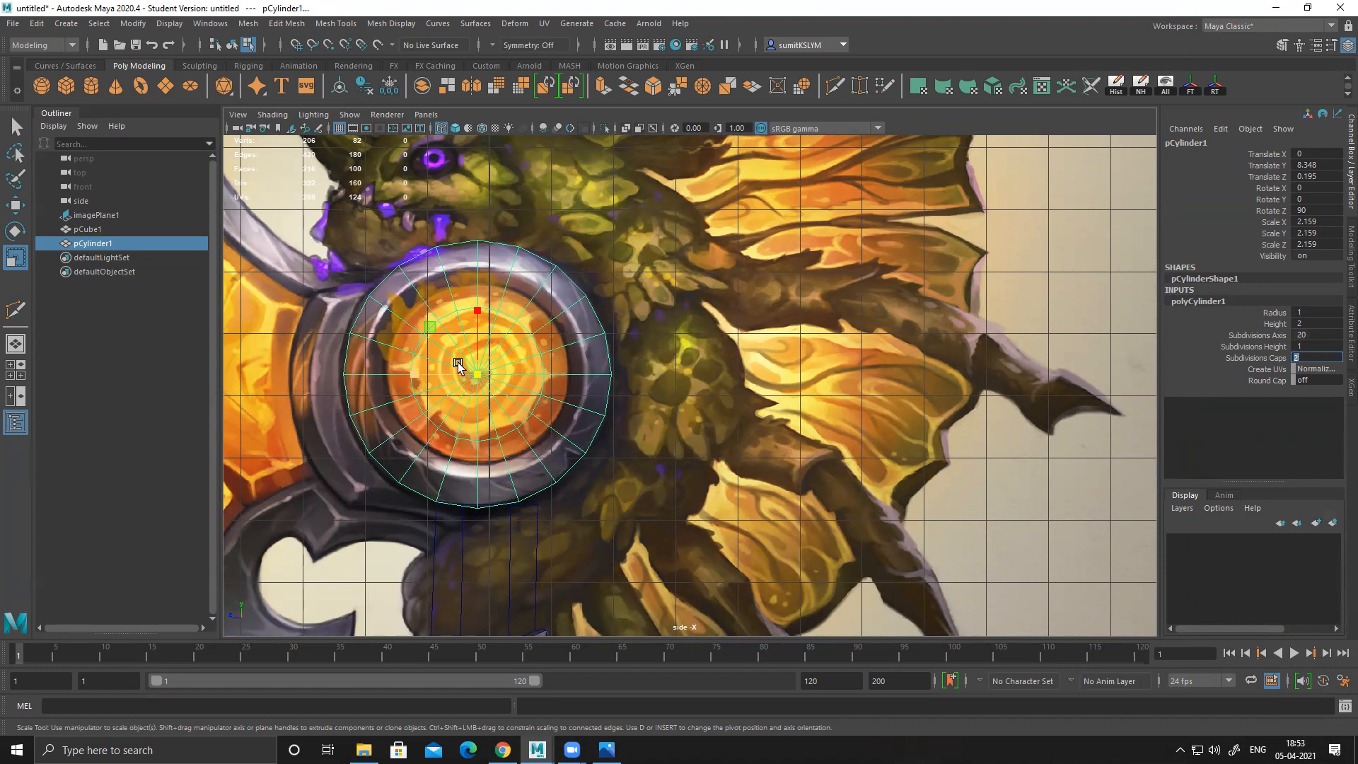
Step: Select the cylinder cap's inner edge loop and scale it outward to the painted rim of the orange gem
right_click_drag(460, 367, 469, 387, "alt")
right_click_drag(448, 341, 442, 310)
double_click(442, 310)
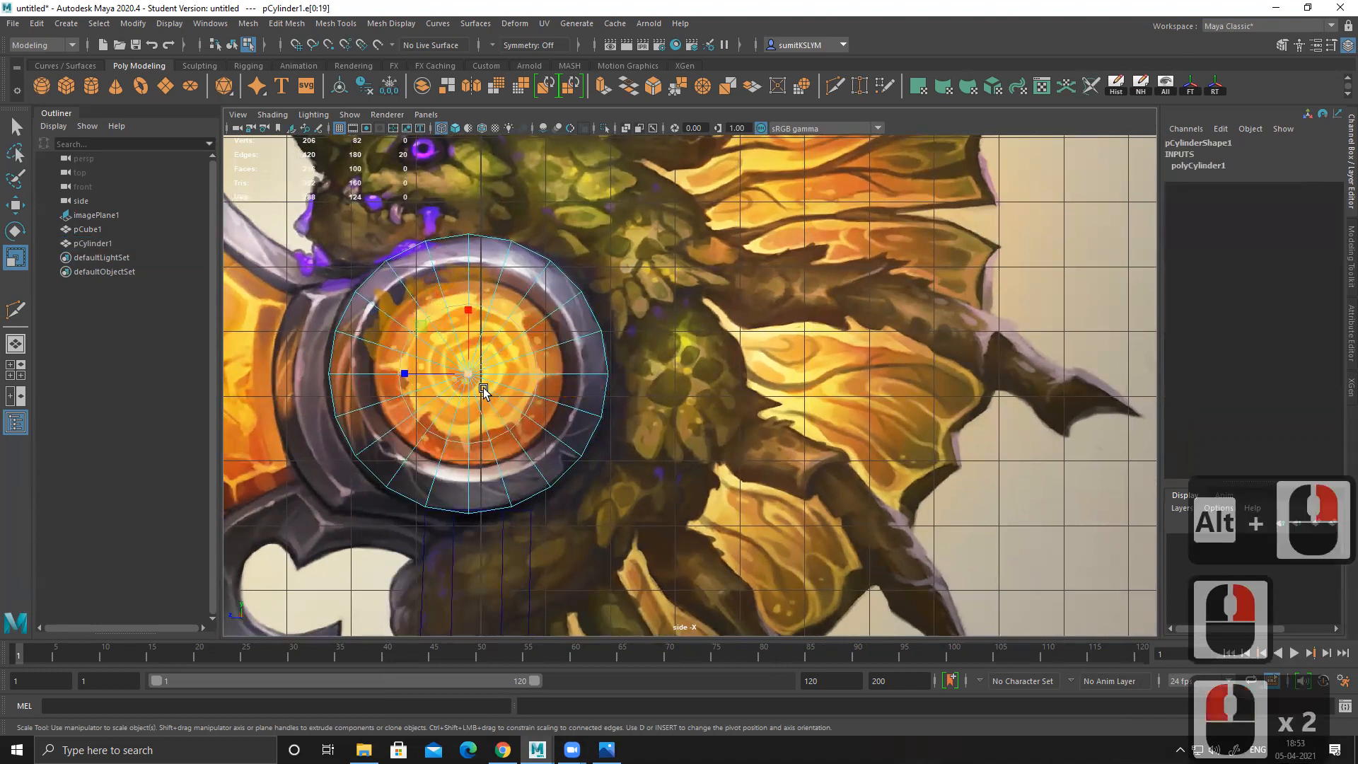
left_click_drag(470, 375, 502, 347)
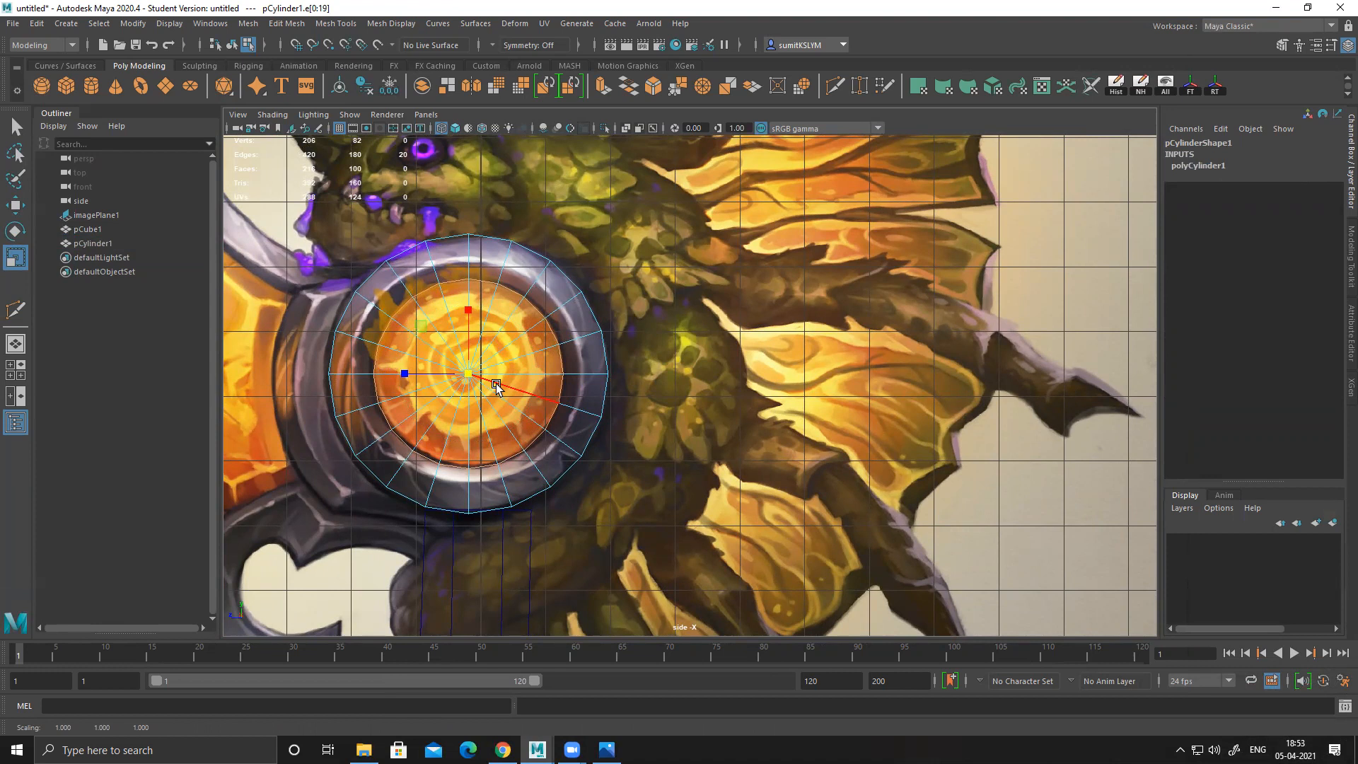
Step: Try to insert an edge loop around the gem ring cylinder with the Multi-Cut tool, and undo it
right_click_drag(495, 384, 522, 317, "alt")
left_click(521, 316)
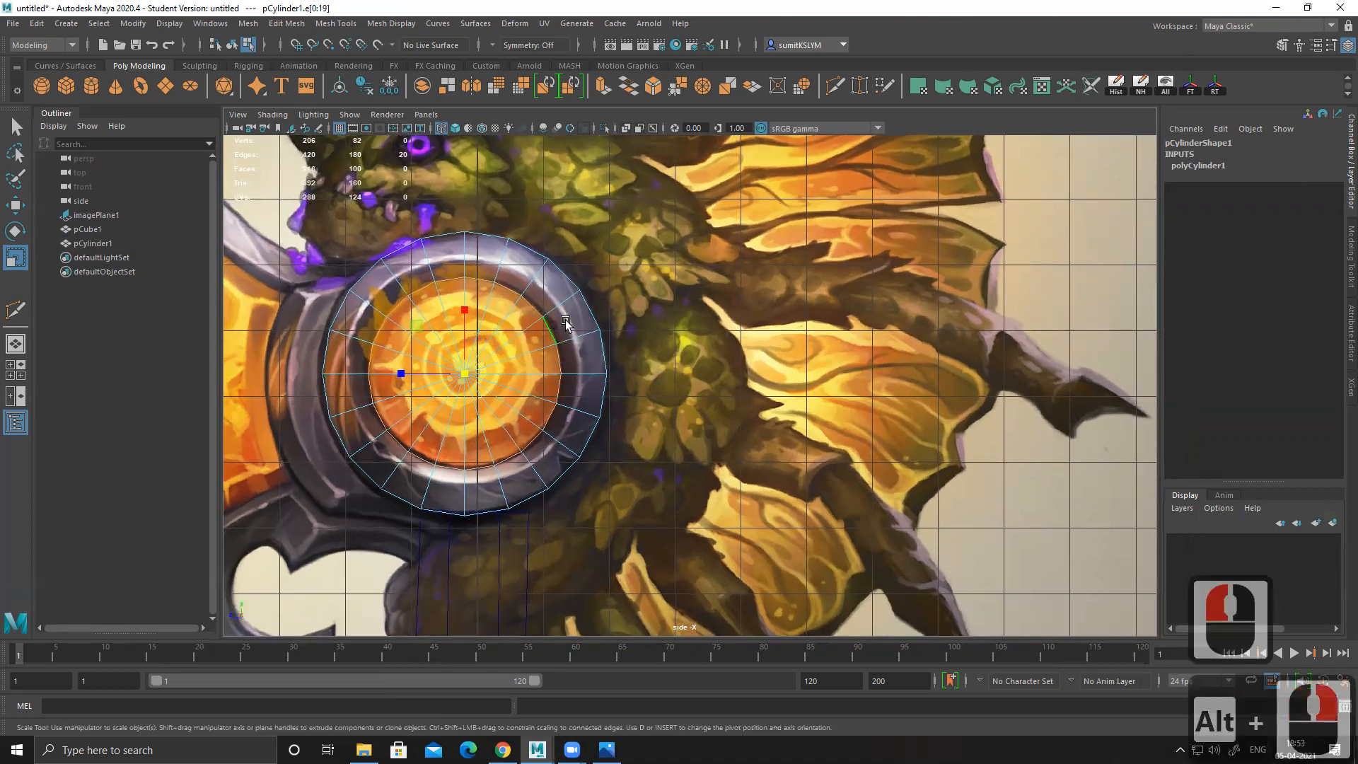
right_click_drag(534, 268, 473, 268, "shift")
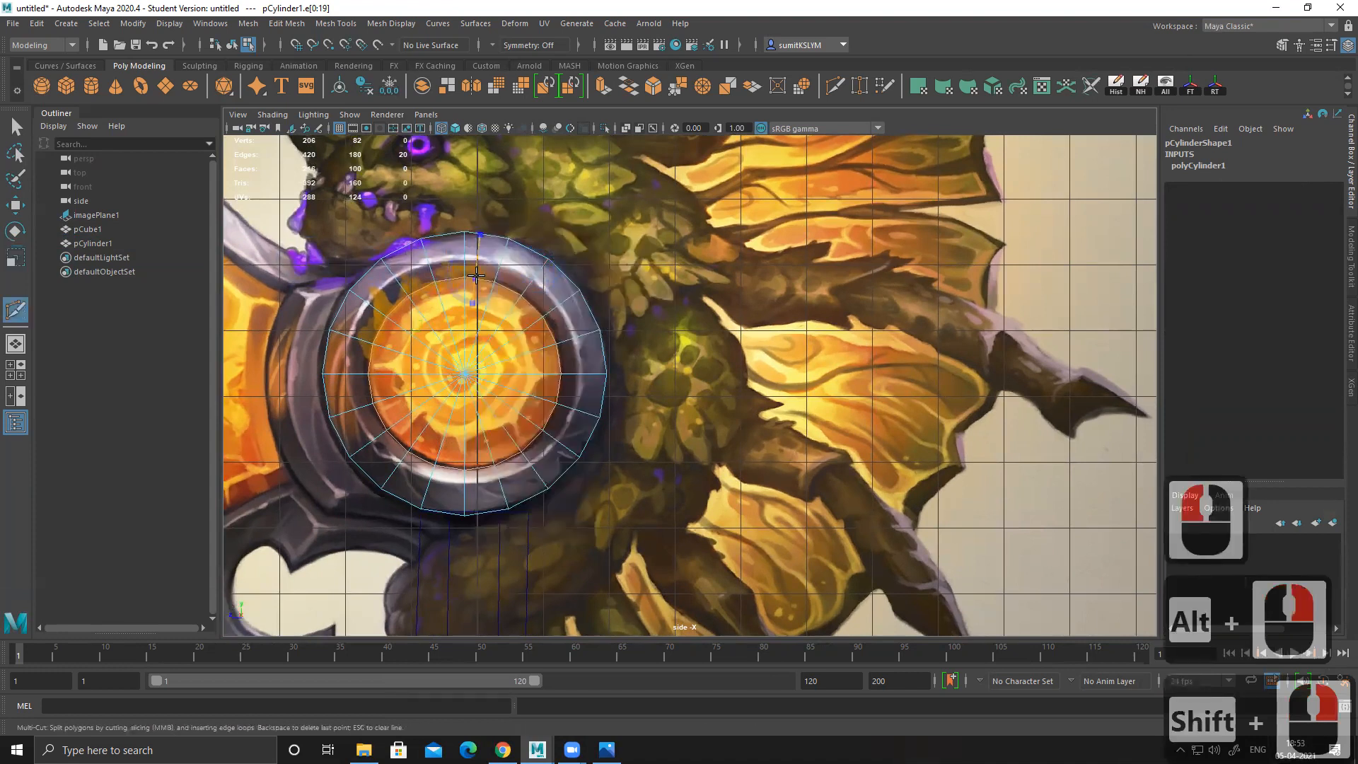
left_click(597, 328, "ctrl")
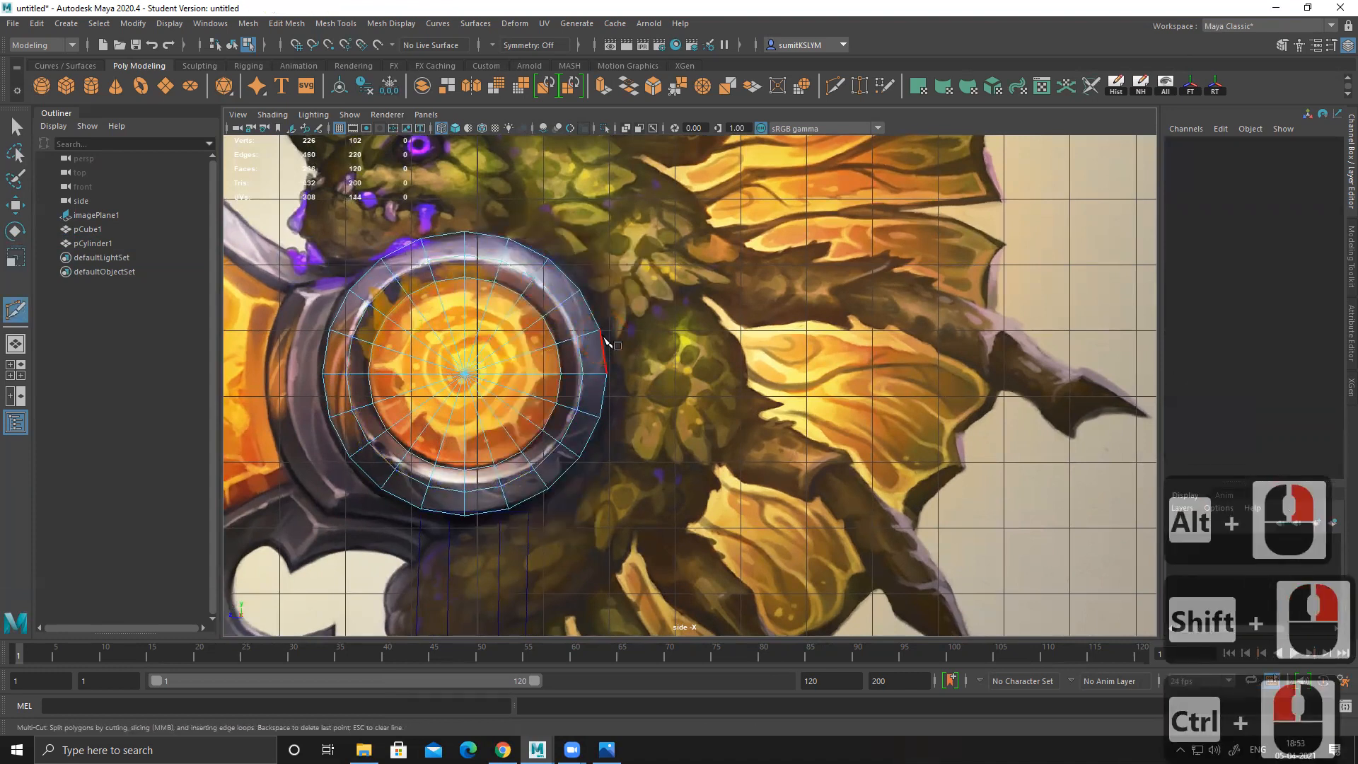
key("w")
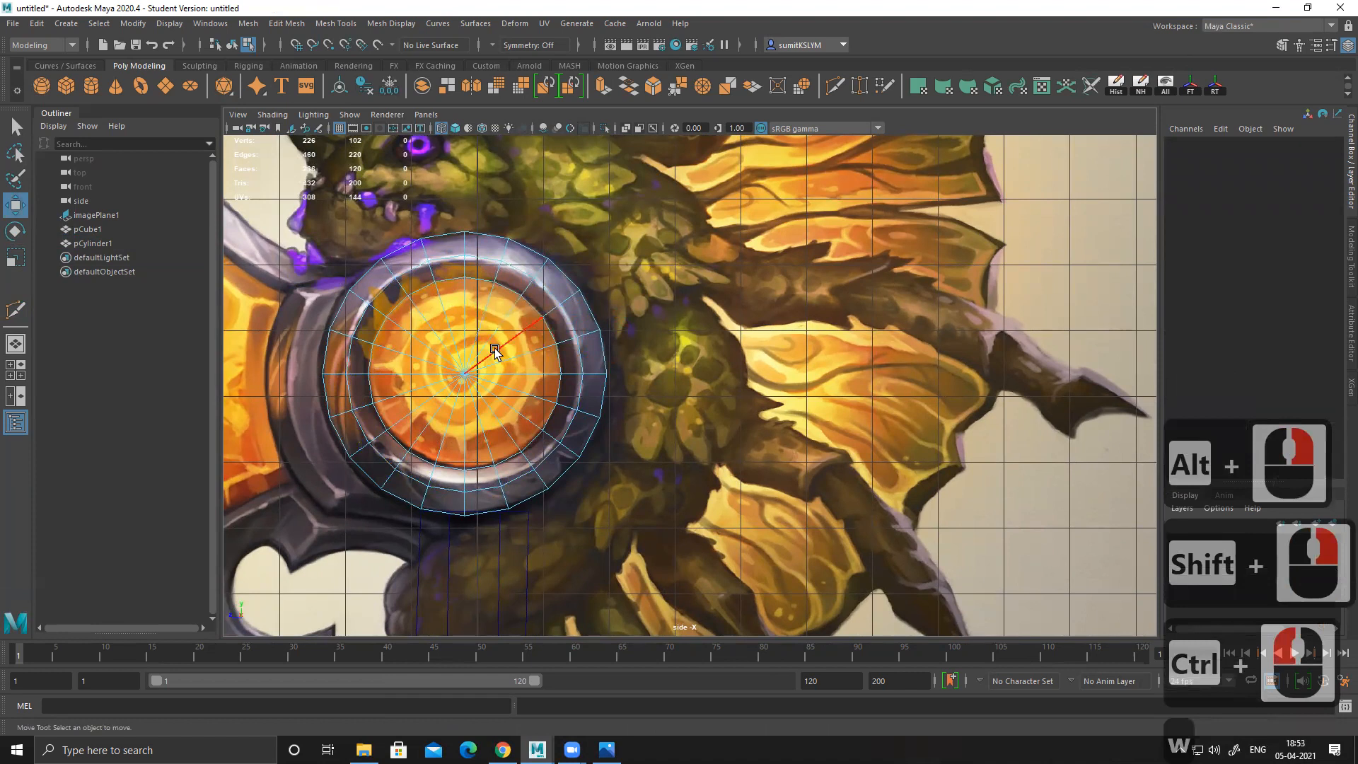
key("ctrl+z")
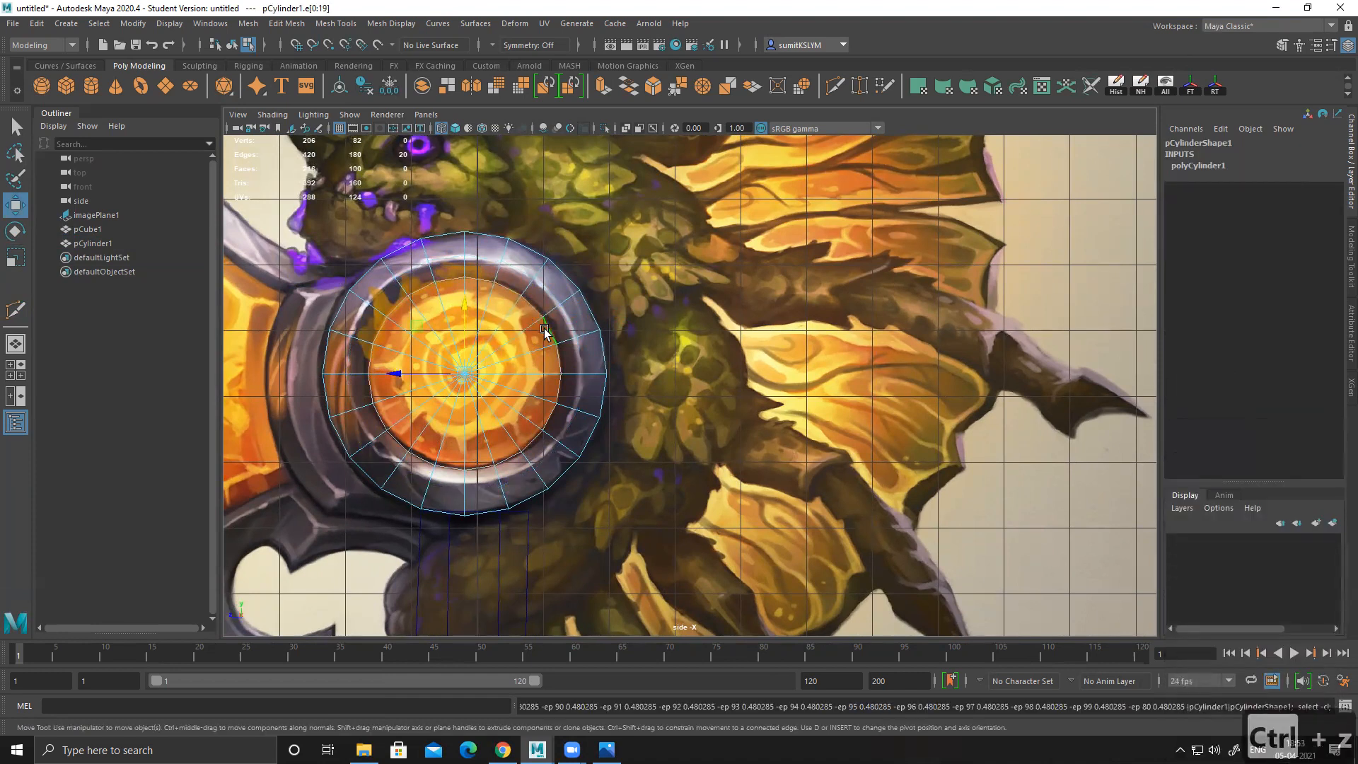
Step: Switch to the perspective view, bring the axe head into view, and undo the scaling of the cylinder cap's inner edge loop
key("space")
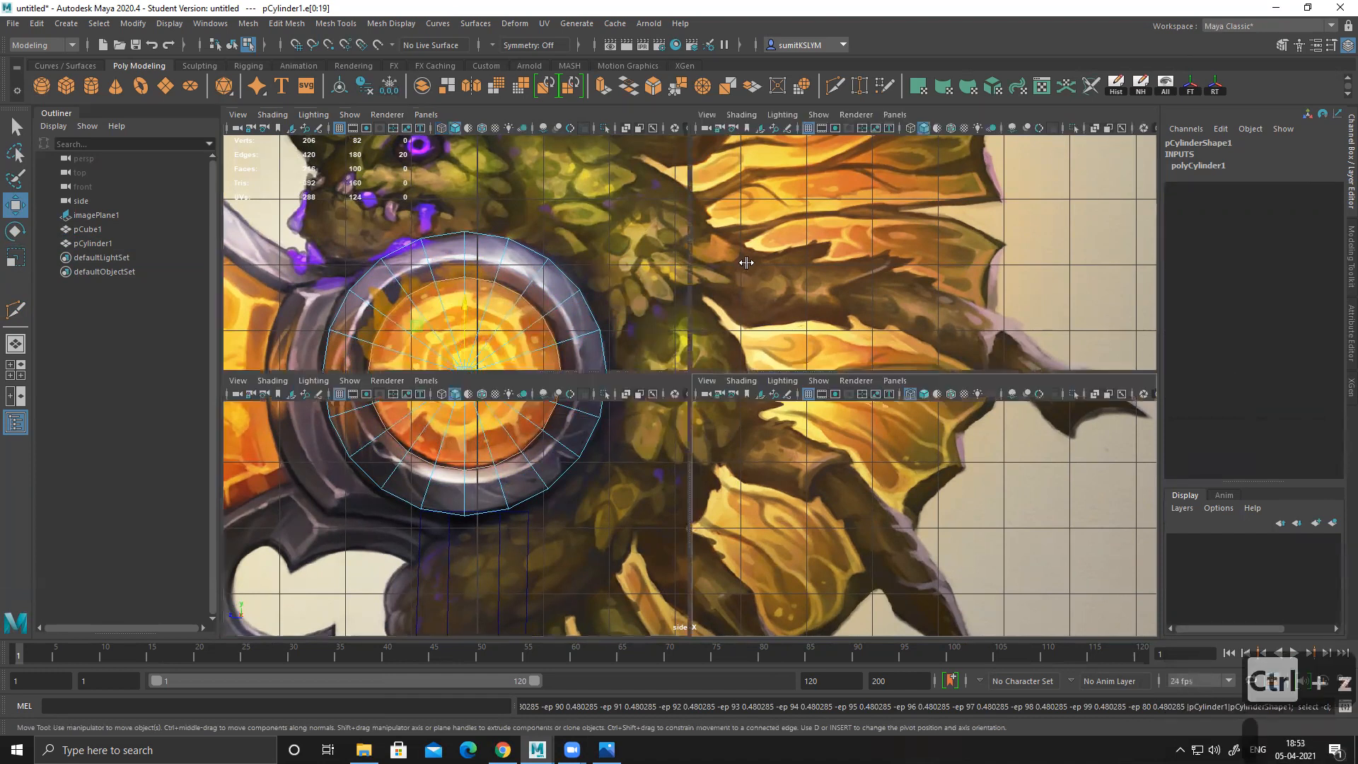
key("space")
left_click_drag(731, 303, 771, 352, "alt")
right_click_drag(771, 351, 561, 282, "alt")
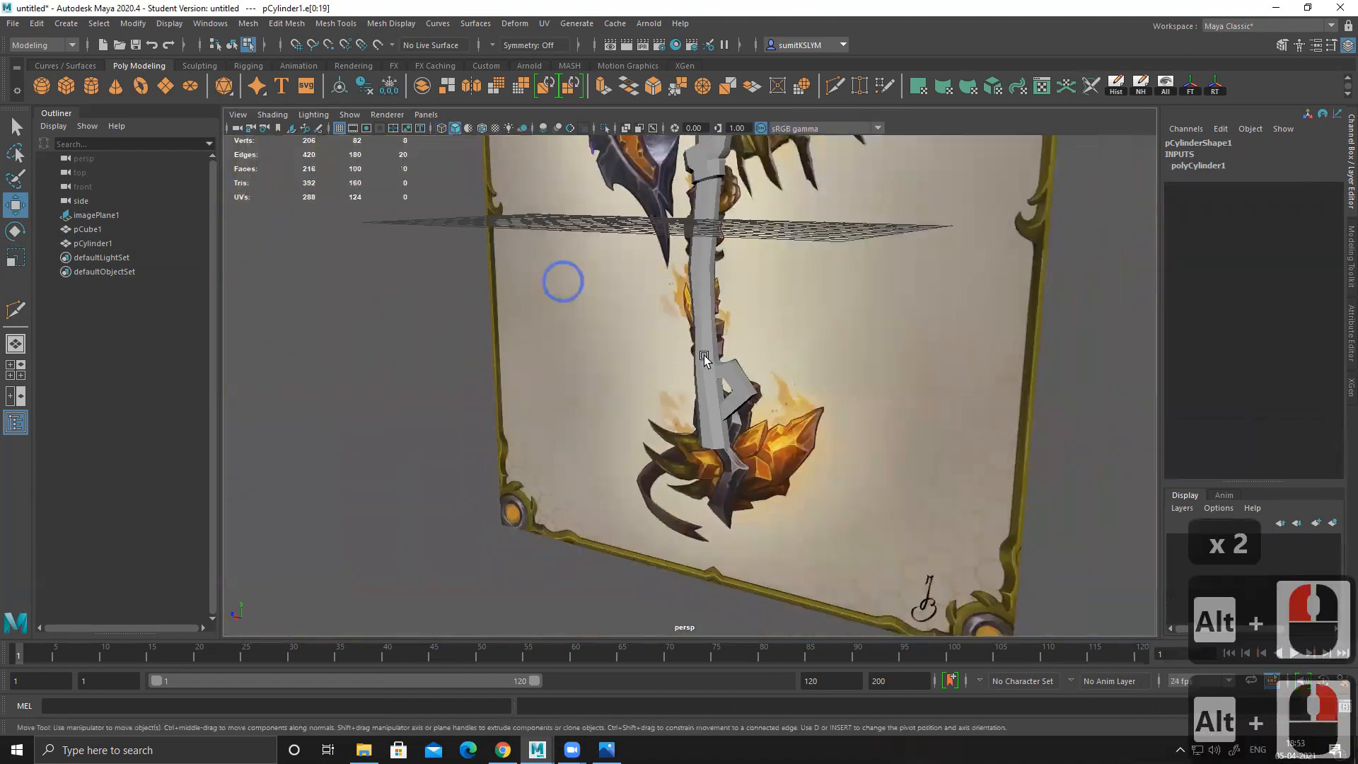
middle_click_drag(561, 282, 569, 418, "alt")
left_click_drag(669, 412, 758, 389, "alt")
key("ctrl+z")
Step: Deselect the cylinder's edges, return to object mode and select the concept image plane
right_click_drag(780, 241, 804, 221)
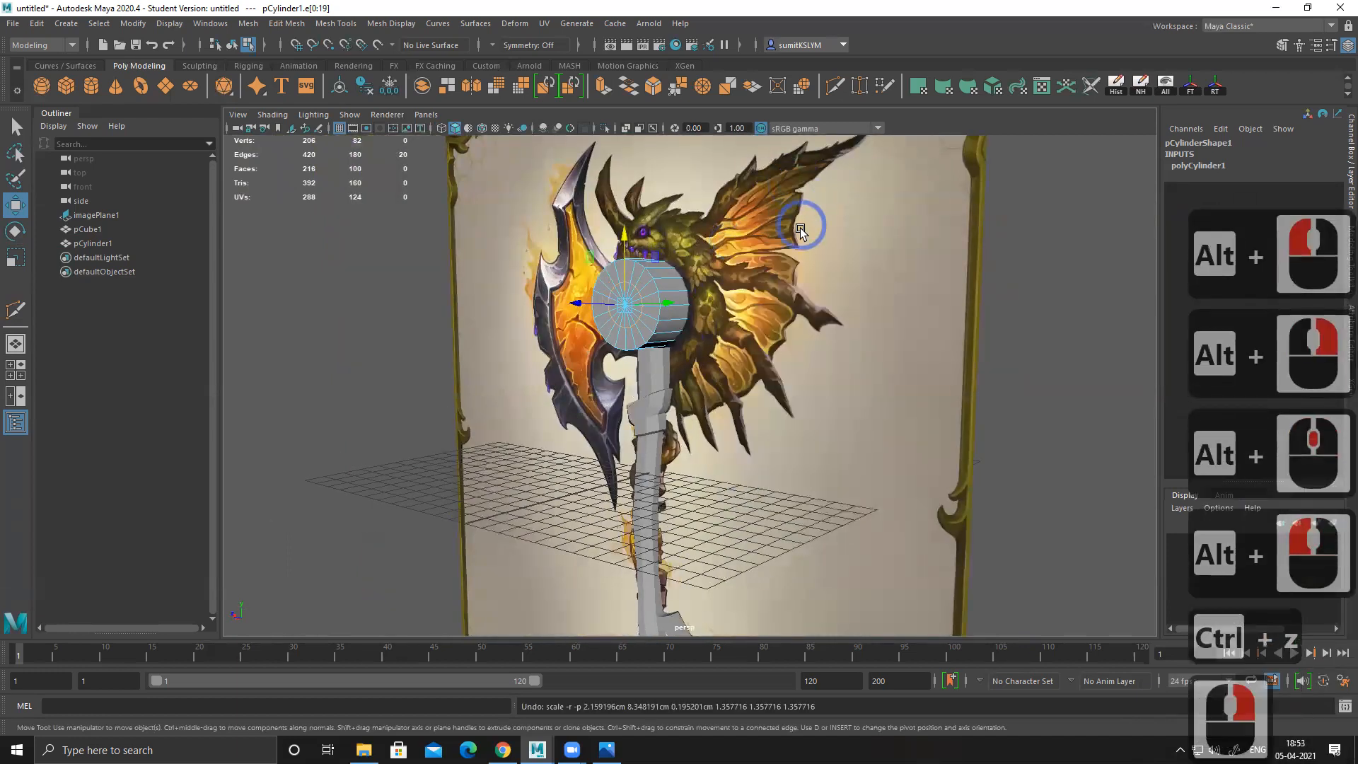
left_click(849, 355)
right_click_drag(767, 360, 667, 348, "alt")
right_click_drag(776, 241, 864, 175, "alt")
left_click(833, 203)
left_click(833, 200)
left_click(828, 204)
right_click_drag(813, 213, 853, 214)
left_click(824, 215)
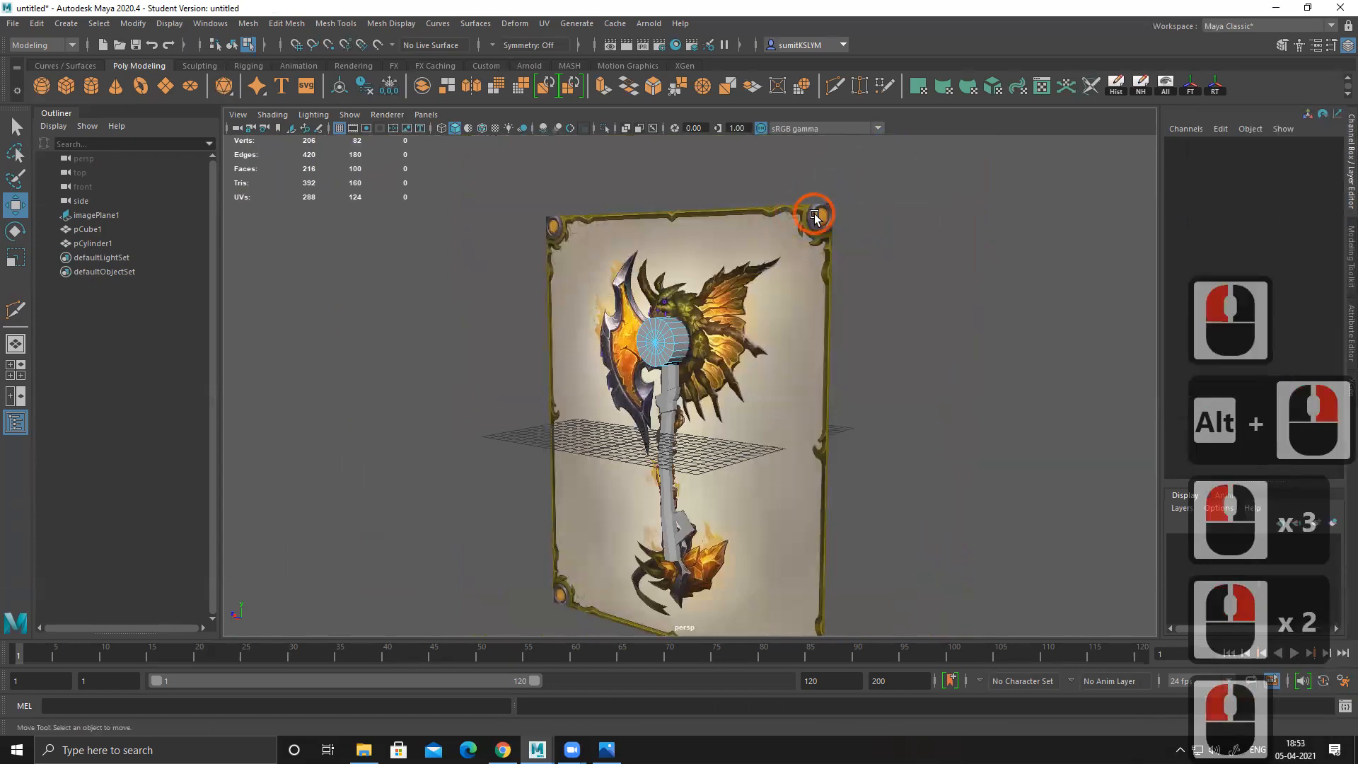
left_click(824, 215)
key("q")
left_click(773, 285)
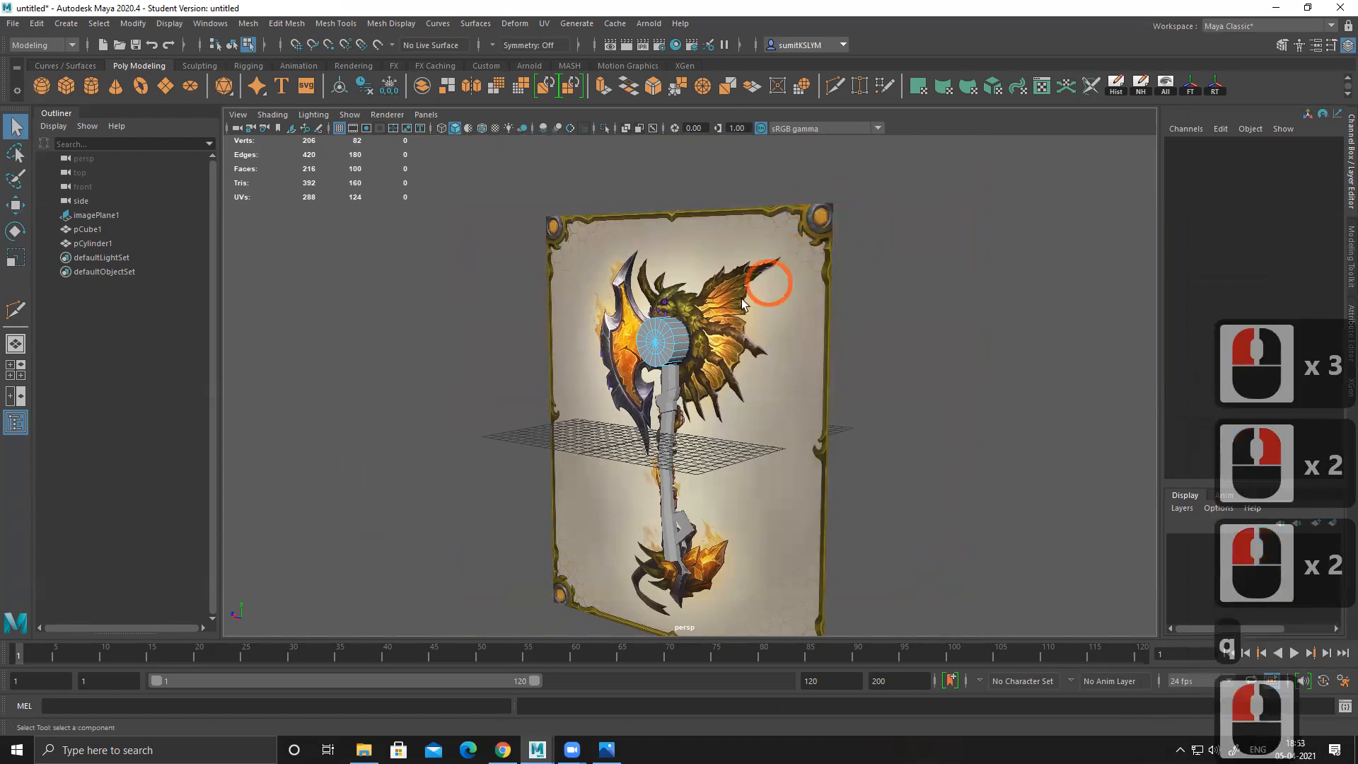
right_click_drag(640, 342, 803, 233)
left_click(755, 298)
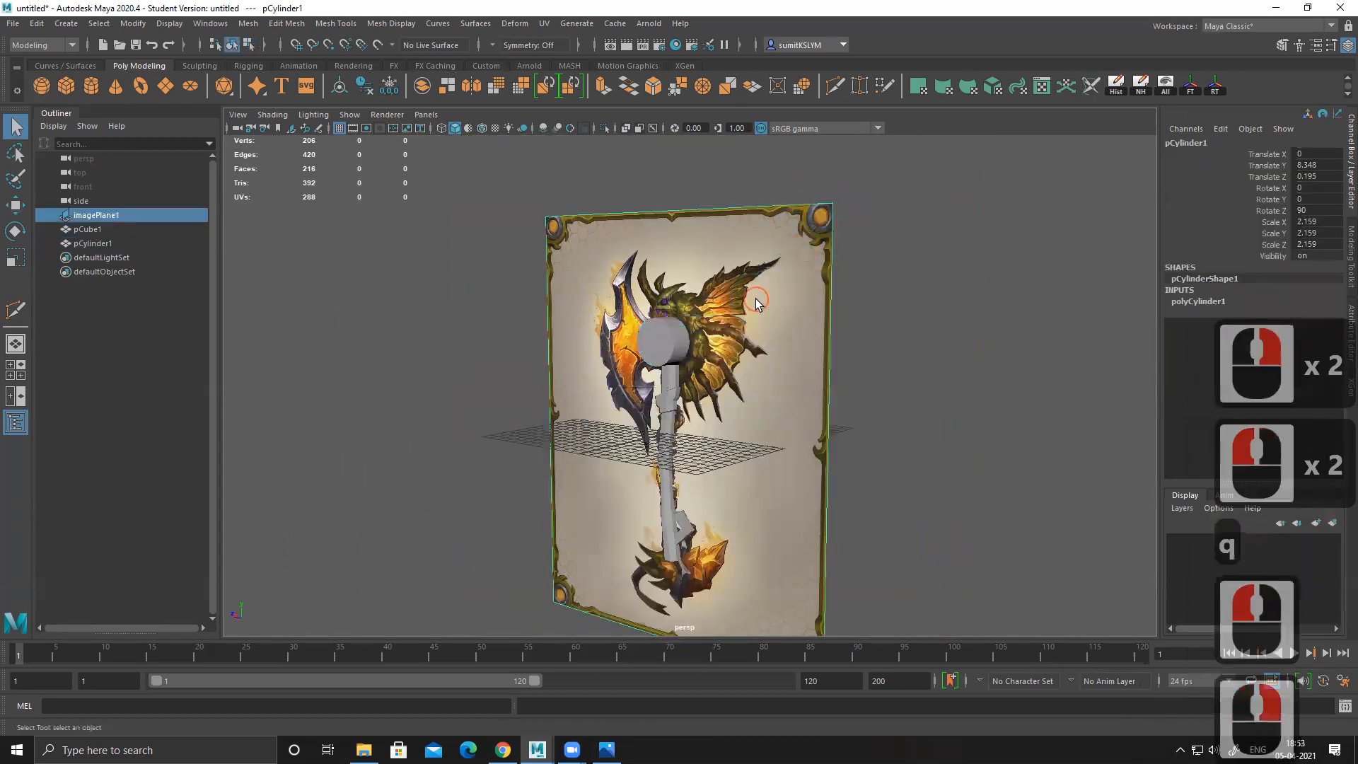
Step: Move the reference image plane back behind the axe model to Translate X -4.018
left_click(796, 286)
key("w")
left_click_drag(626, 444, 726, 373)
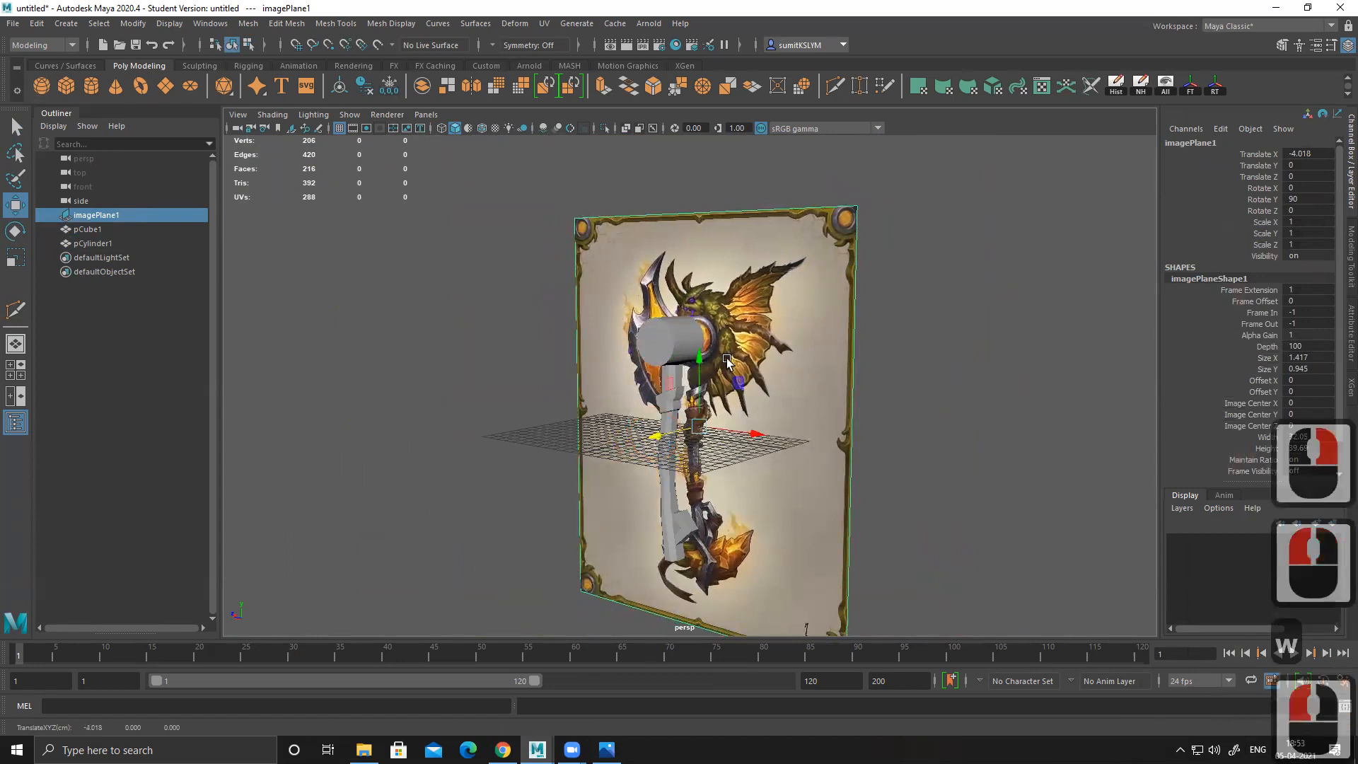
key("space")
key("space")
middle_click_drag(622, 370, 701, 396, "alt")
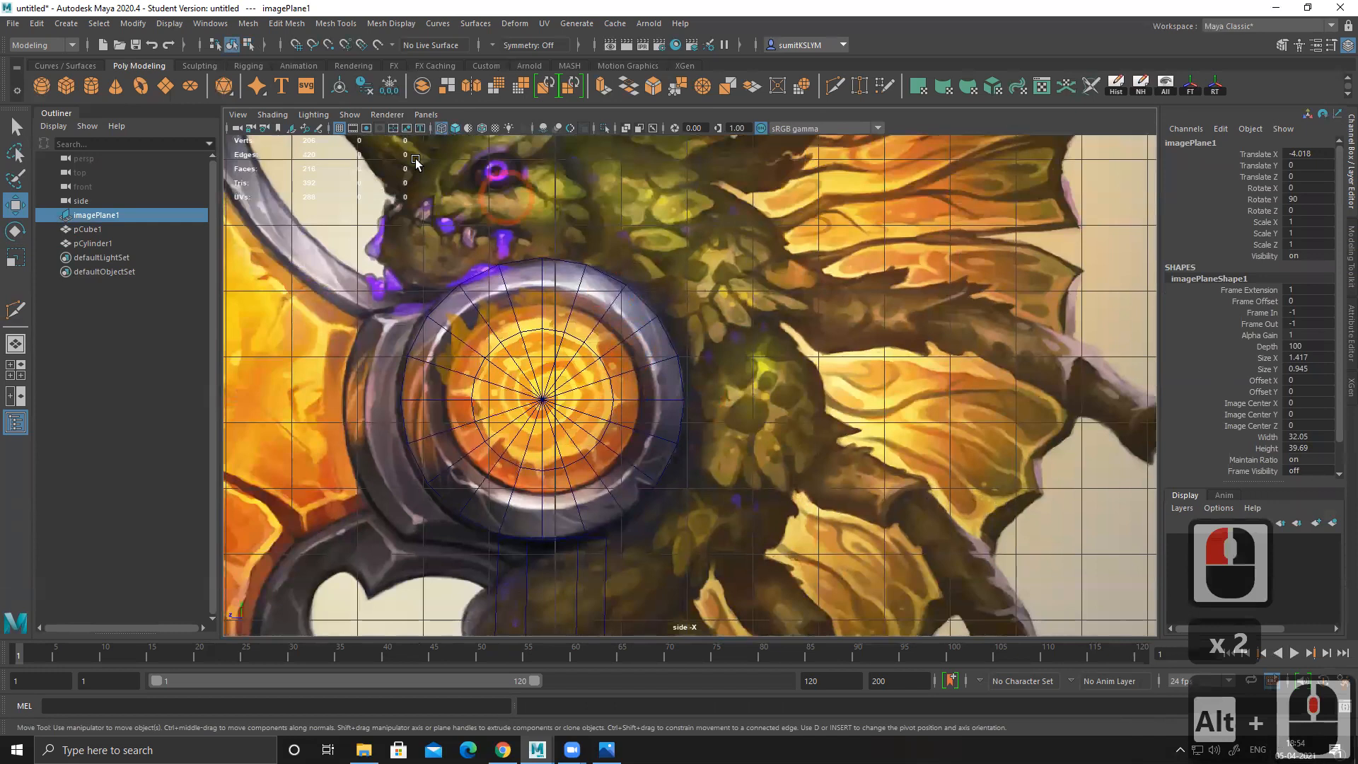
middle_click_drag(579, 357, 630, 367, "alt")
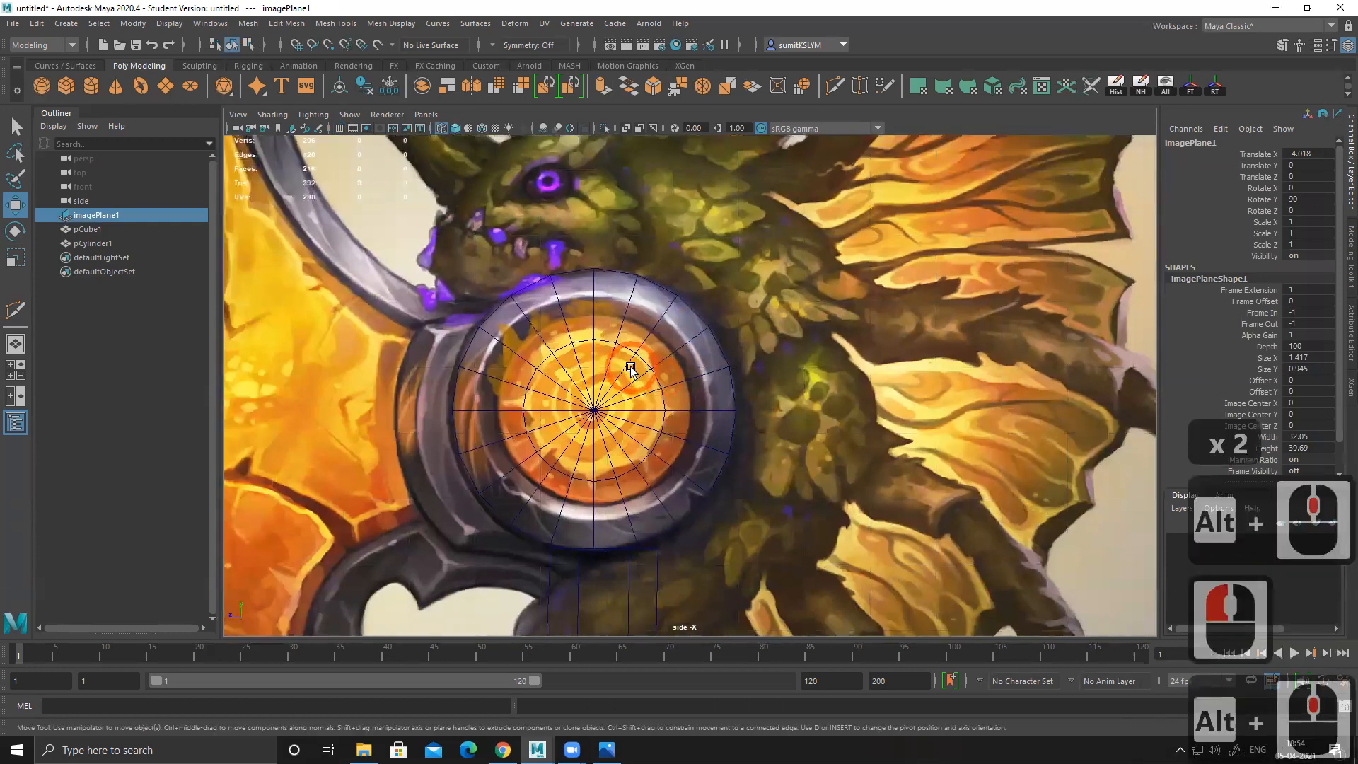
right_click_drag(606, 339, 727, 460)
double_click(605, 343)
left_click_drag(558, 420, 532, 414)
key("ctrl+z")
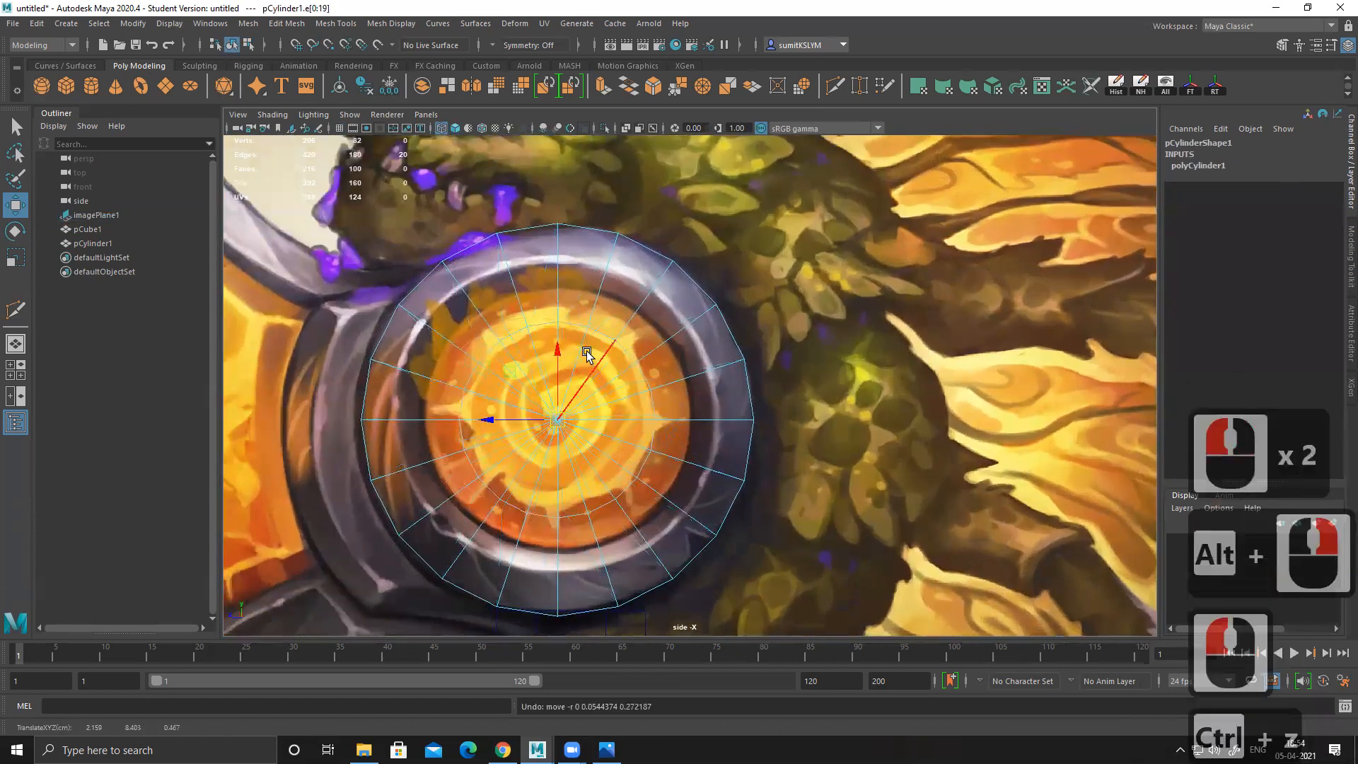
Step: Try to scale the inner vertex ring of the cylinder cap out to the orange disc's edge in side view
right_click(565, 305)
right_click_drag(616, 234, 531, 346)
left_click_drag(439, 304, 679, 539)
left_click_drag(575, 446, 549, 400, "ctrl")
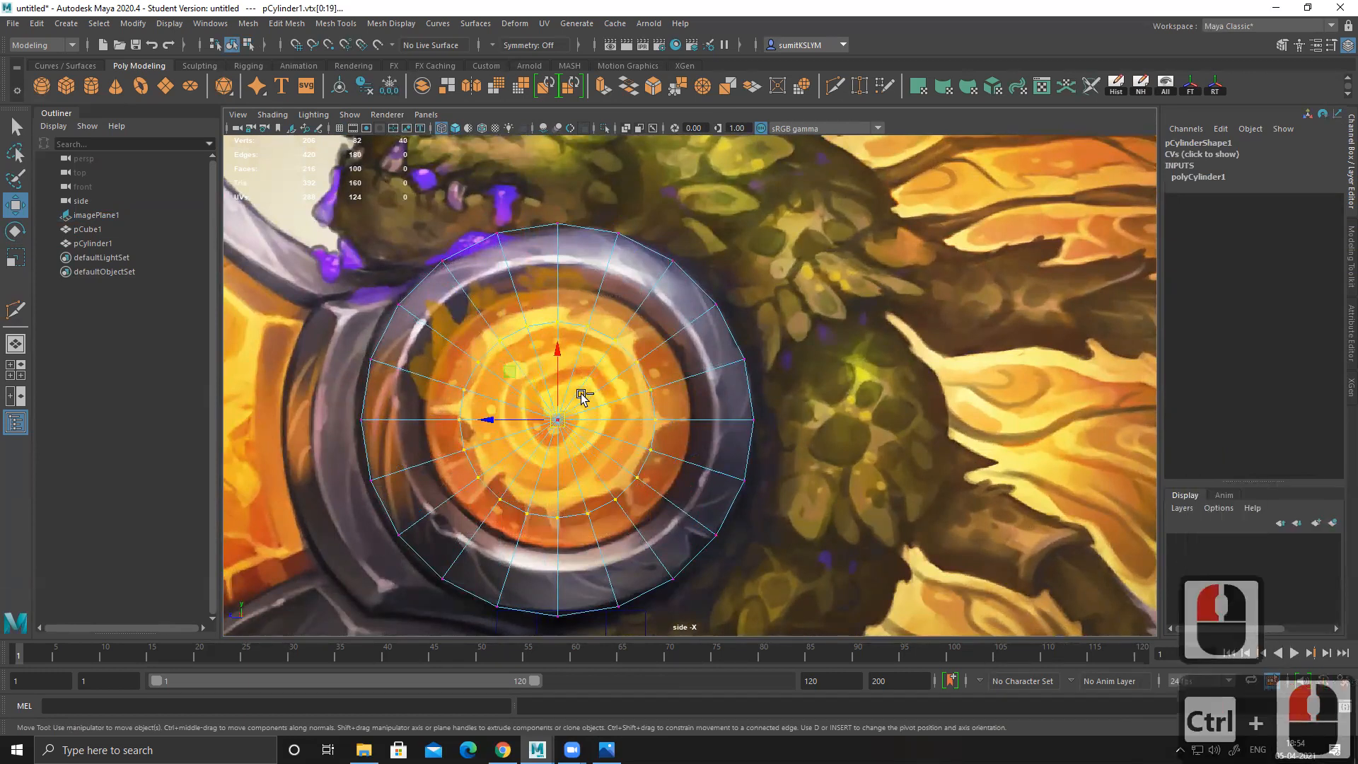
key("r")
left_click_drag(559, 423, 656, 362)
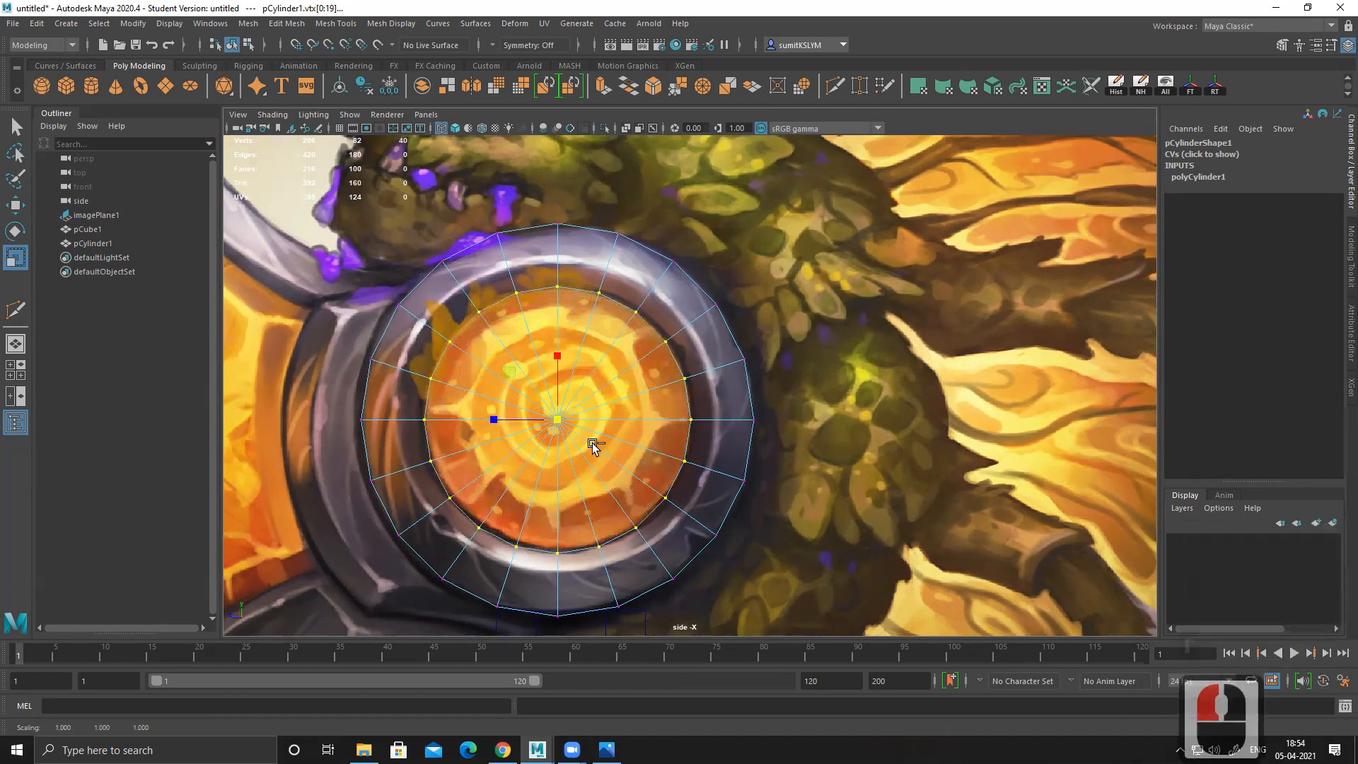
key("ctrl+z")
key("ctrl+z")
key("ctrl+z")
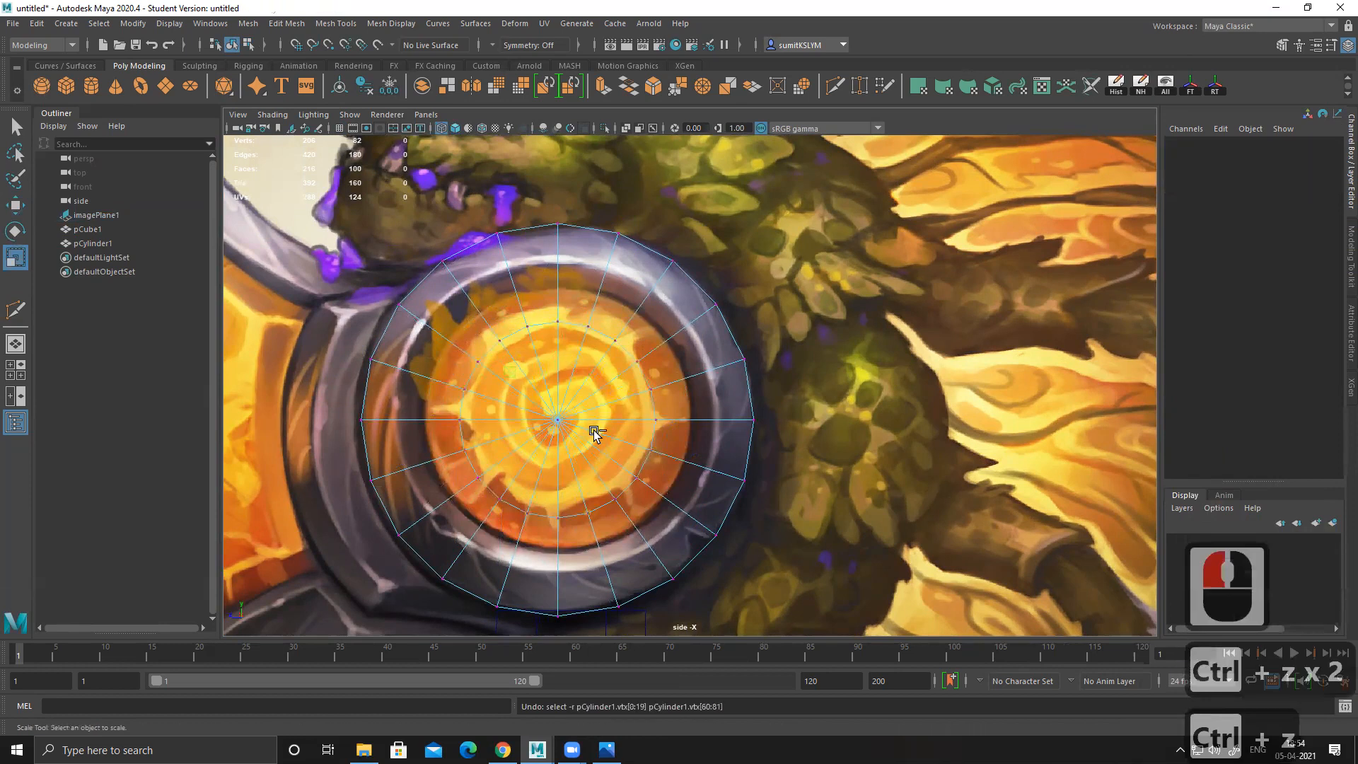
Step: Turn on Object X symmetry and select a vertex on the cylinder cap's inner ring to test the mirroring
middle_click_drag(645, 398, 579, 355, "alt")
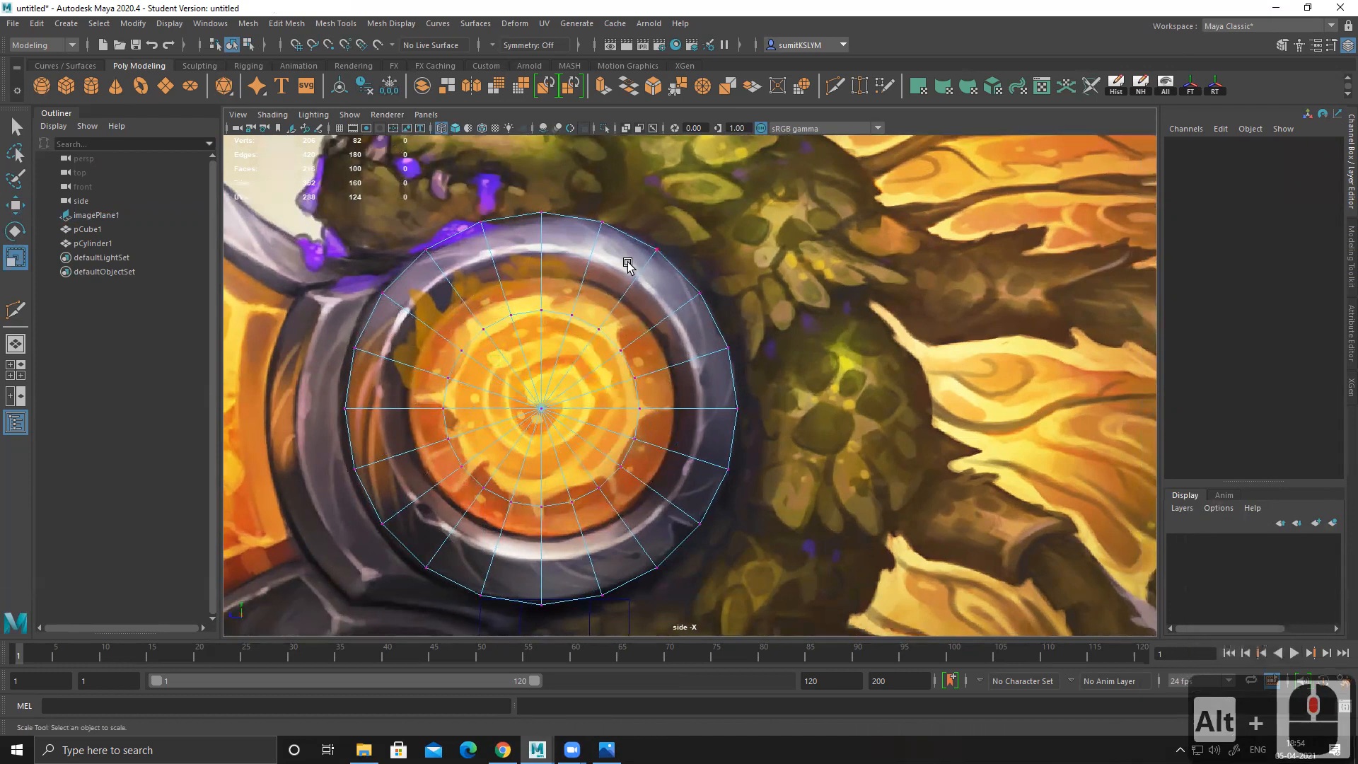
middle_click_drag(627, 264, 630, 265, "alt")
right_click_drag(576, 351, 576, 264)
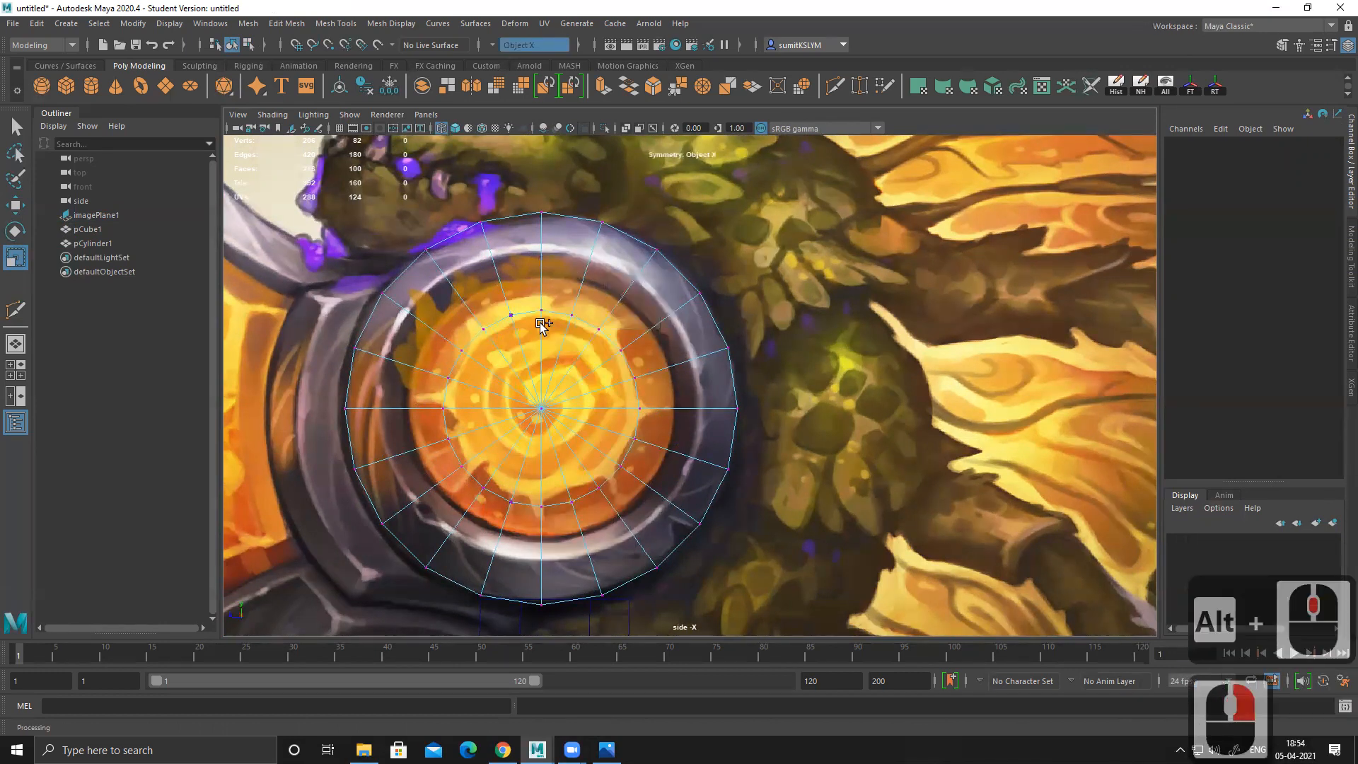
left_click(640, 407)
key("space")
key("space")
left_click_drag(779, 365, 849, 359, "alt")
right_click_drag(848, 359, 941, 475, "alt")
middle_click_drag(790, 259, 782, 388, "alt")
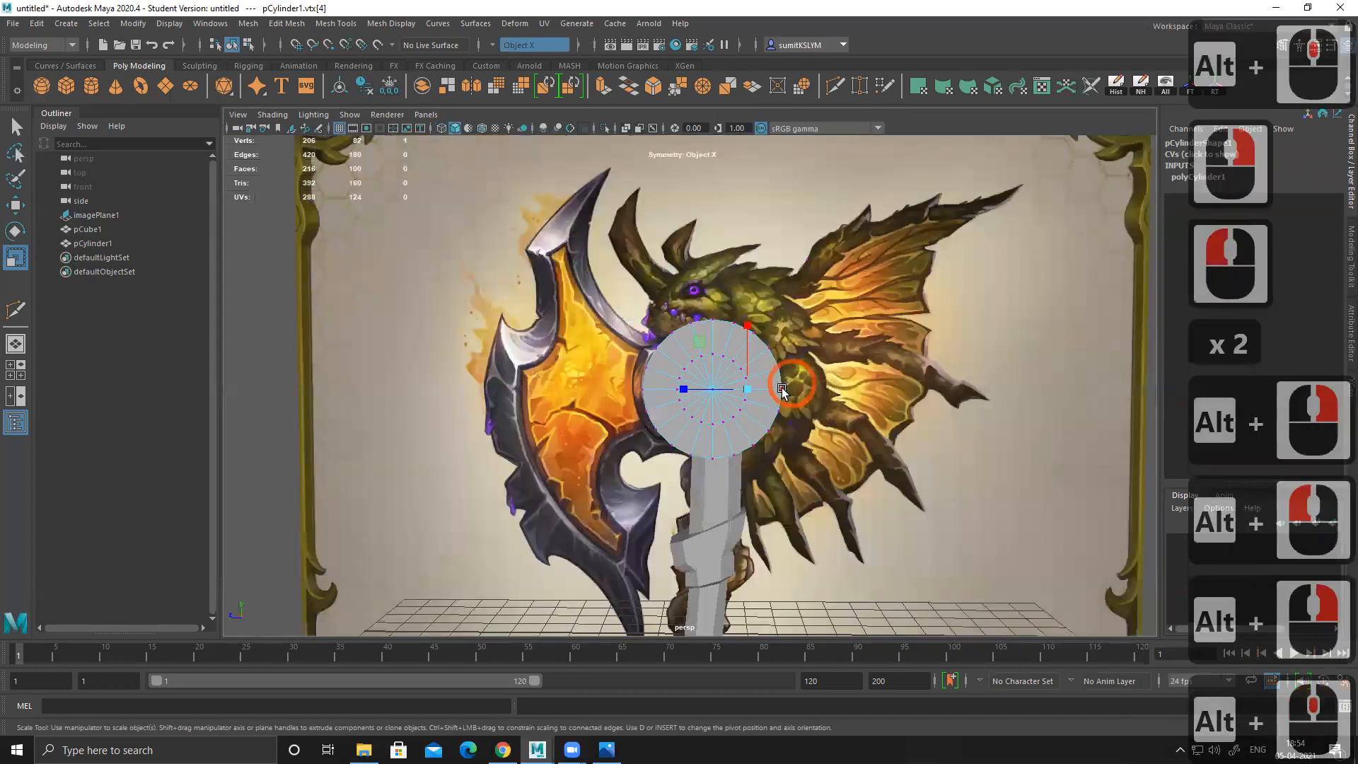
left_click(782, 388)
Step: Examine both ends of the cylinder in perspective for mirrored vertex selection
left_click_drag(759, 418, 631, 423, "alt")
right_click_drag(632, 423, 706, 456, "alt")
middle_click_drag(671, 481, 724, 355, "alt")
right_click_drag(725, 355, 629, 382, "alt")
left_click_drag(630, 382, 768, 370, "alt")
left_click(716, 362, "alt")
right_click_drag(767, 370, 816, 415, "alt")
Step: Switch symmetry to Object Y and select a cylinder vertex to check mirroring across both ends
right_click_drag(737, 321, 928, 227)
left_click_drag(808, 372, 744, 326, "alt")
middle_click_drag(744, 327, 741, 313, "alt")
mouse_move(742, 314)
left_mouse_down("alt")
mouse_move(744, 283)
mouse_move(747, 311)
left_mouse_up("alt")
right_click_drag(717, 217, 507, 228)
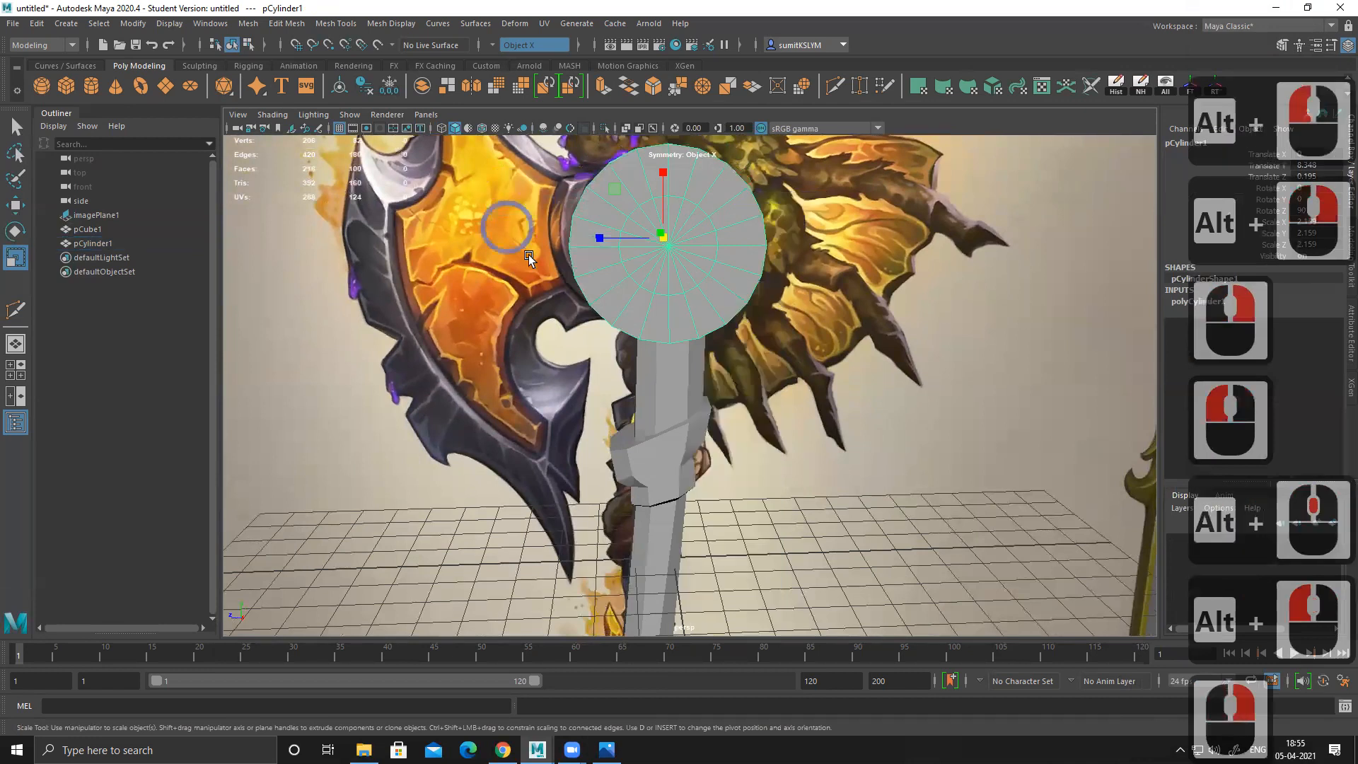
left_click(580, 248)
left_click_drag(679, 271, 662, 178, "alt")
right_click_drag(661, 178, 642, 217)
left_click_drag(710, 300, 687, 300, "alt")
left_click_drag(572, 255, 585, 303, "alt")
left_click_drag(574, 280, 691, 339, "alt")
Step: Scale the inner vertex rings of both cylinder caps out to the orange disc's edge in side view
key("space")
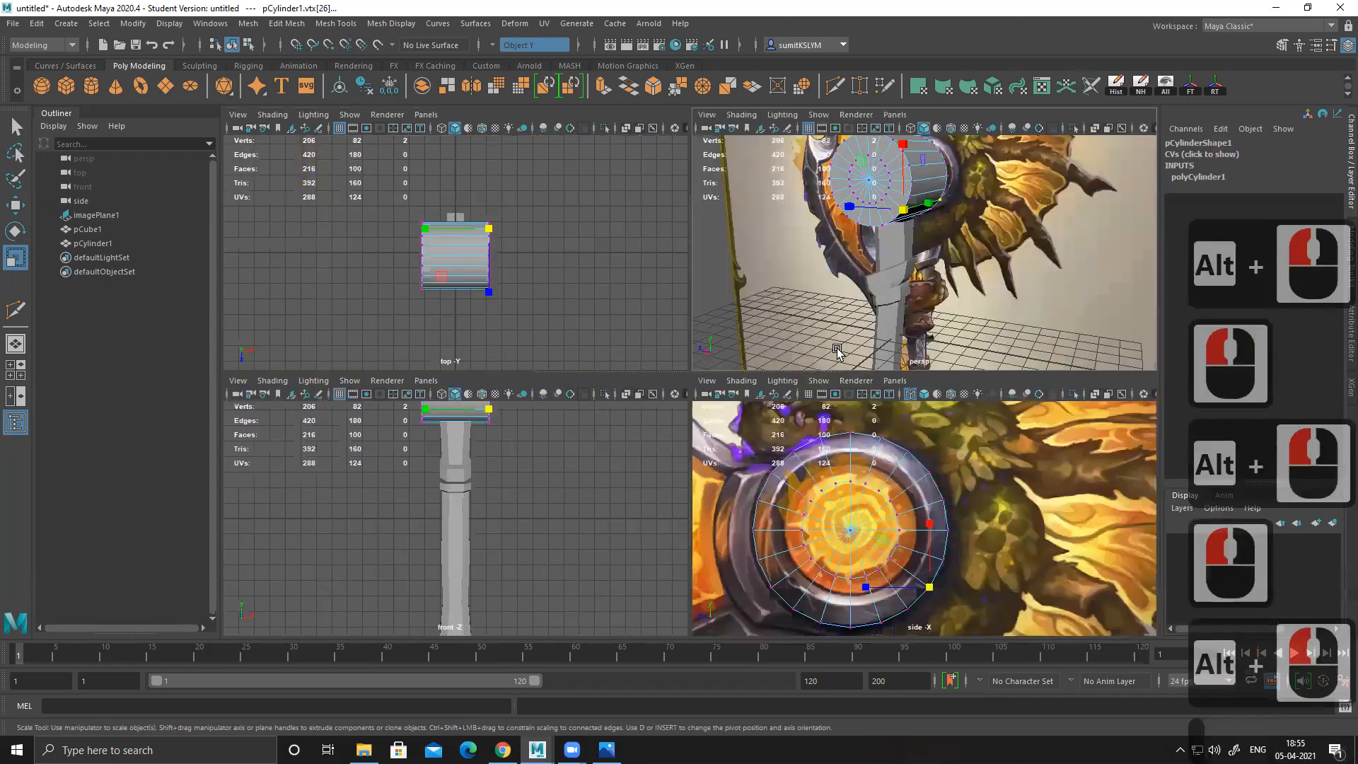
key("space")
right_click_drag(646, 379, 676, 381, "alt")
left_click_drag(398, 291, 652, 537)
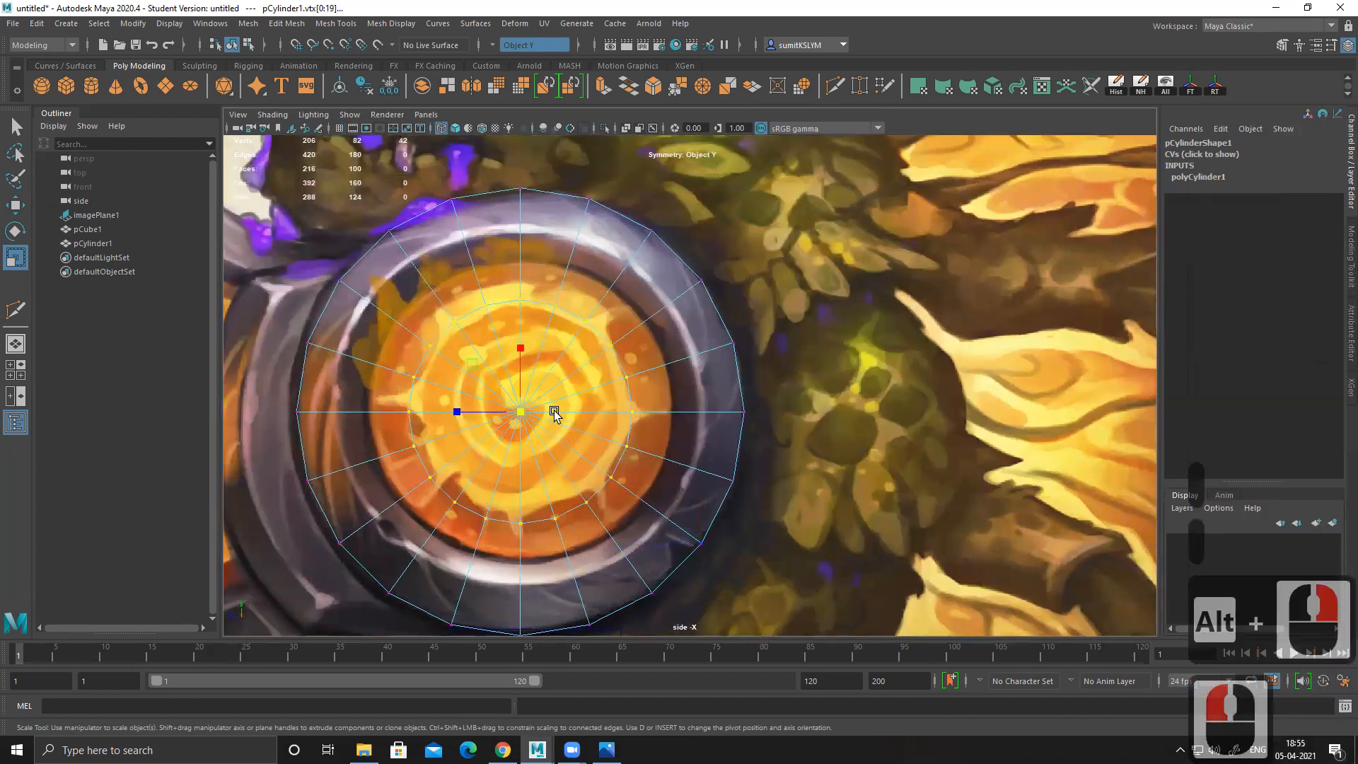
left_click_drag(523, 414, 583, 387)
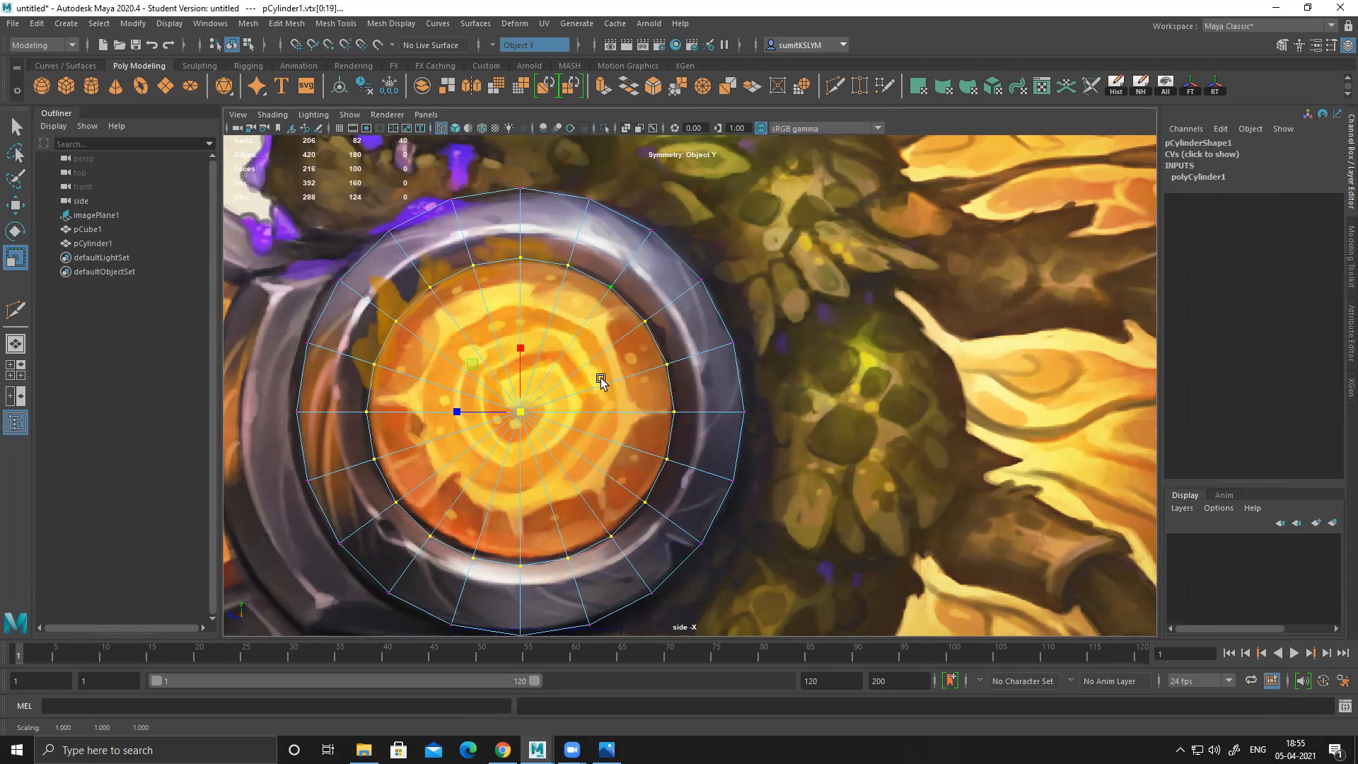
Step: Insert an edge loop between the inner ring and outer rim of both cylinder caps with Multi-Cut
right_click(622, 256)
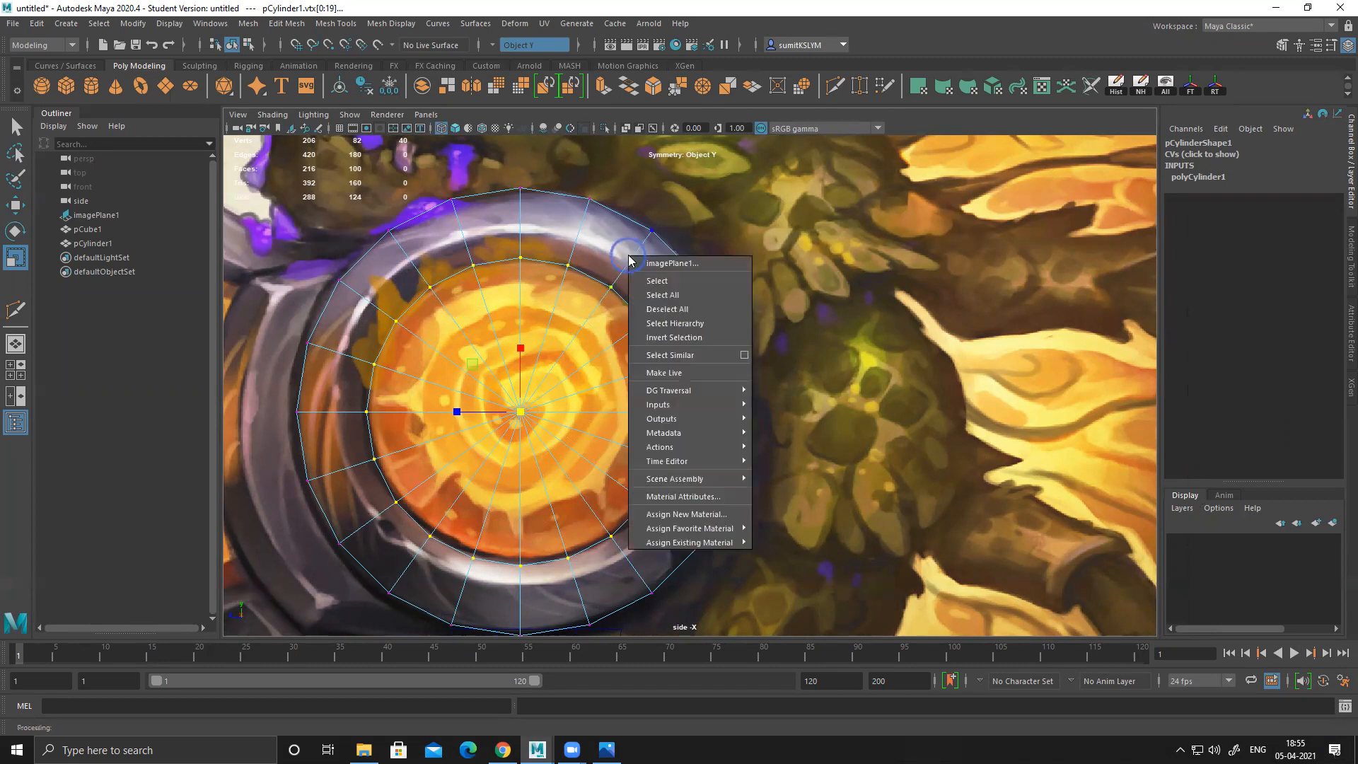
left_click(655, 236)
right_click(663, 244)
right_click_drag(663, 244, 718, 207)
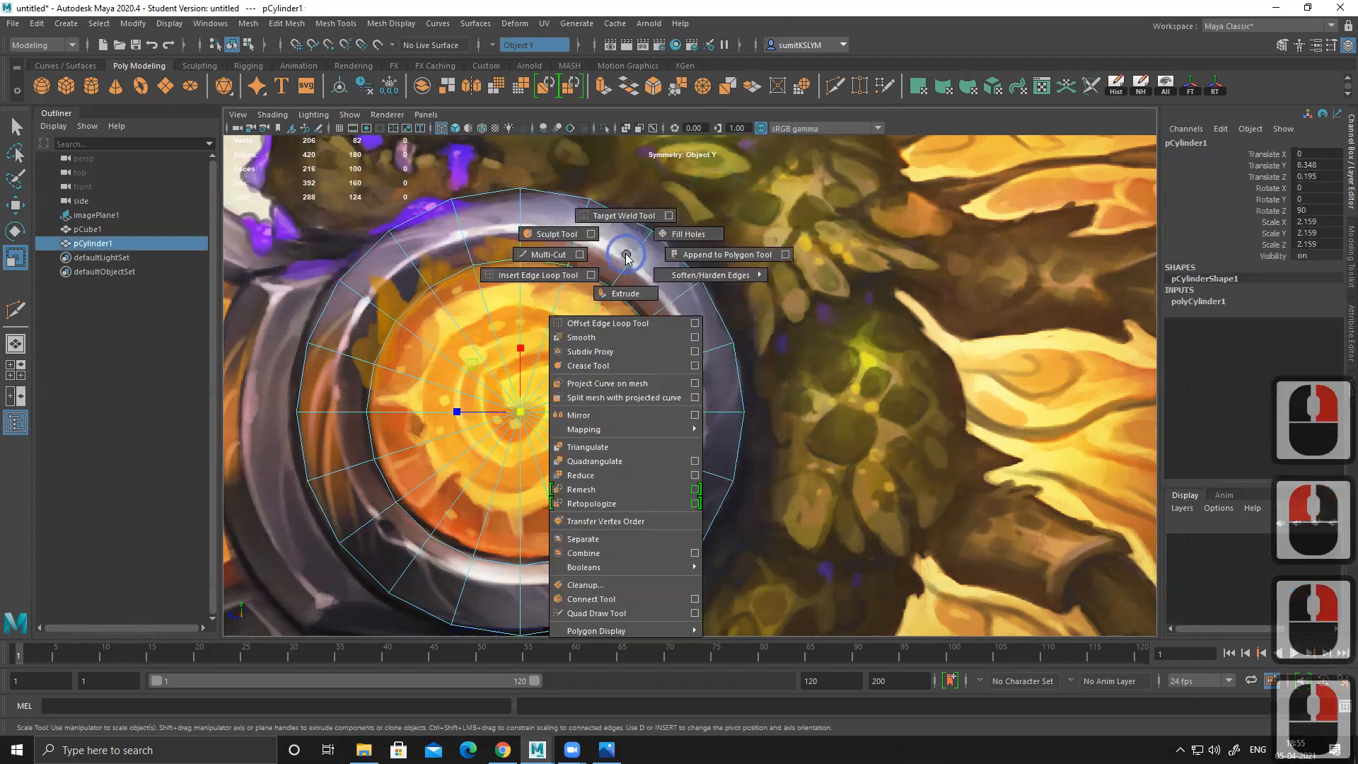
right_click_drag(622, 256, 626, 255, "shift")
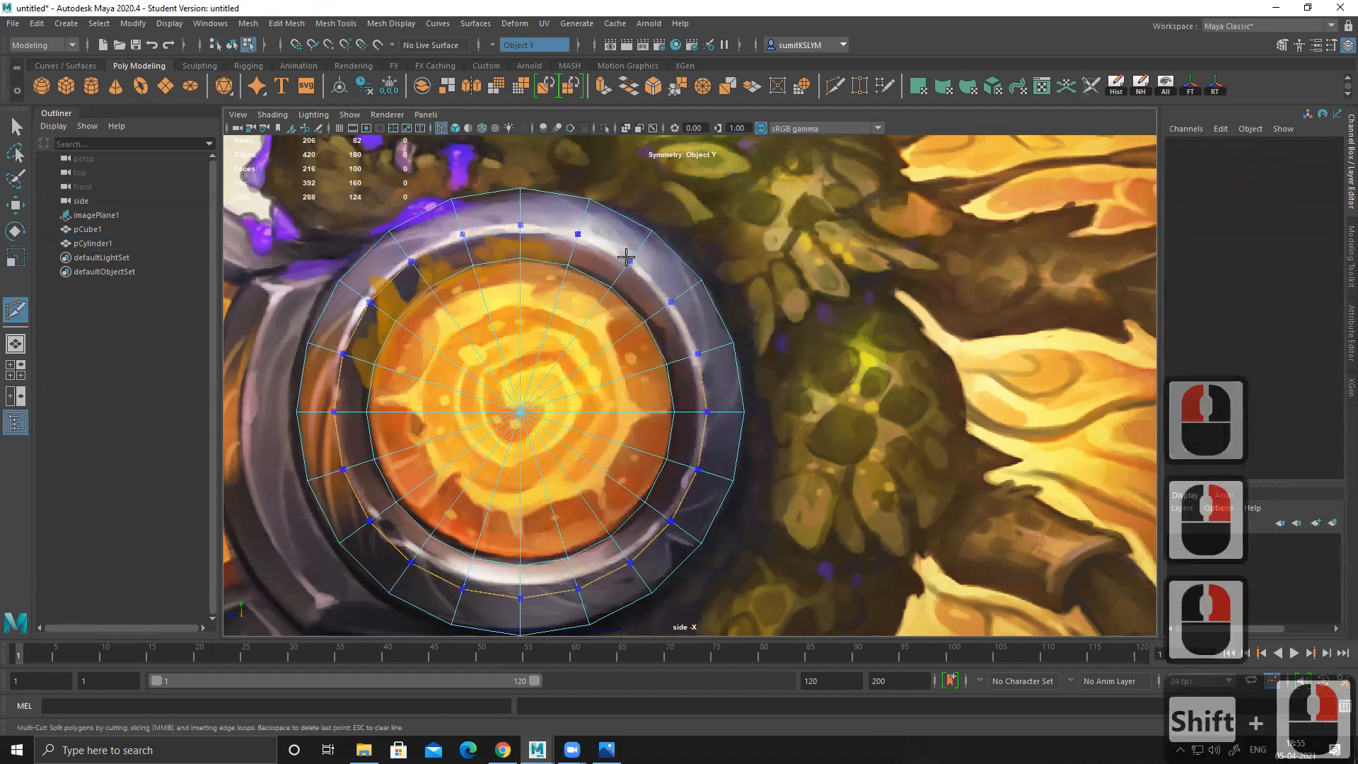
left_click(631, 290, "ctrl")
Step: Select the edge loop between the caps' inner ring and outer rim and move it outward along the cylinder's axis
key("space")
key("space")
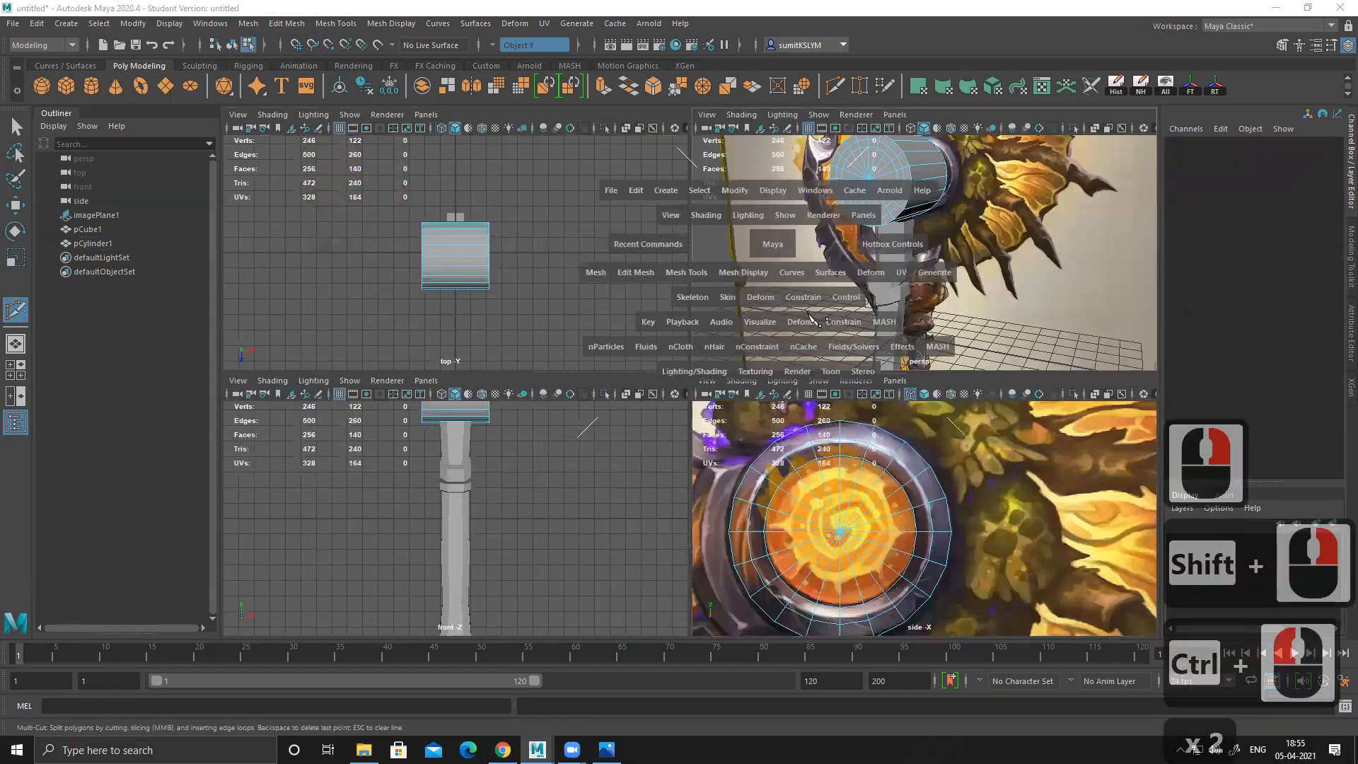
left_click_drag(792, 313, 647, 280, "alt")
right_click_drag(622, 275, 704, 242, "alt")
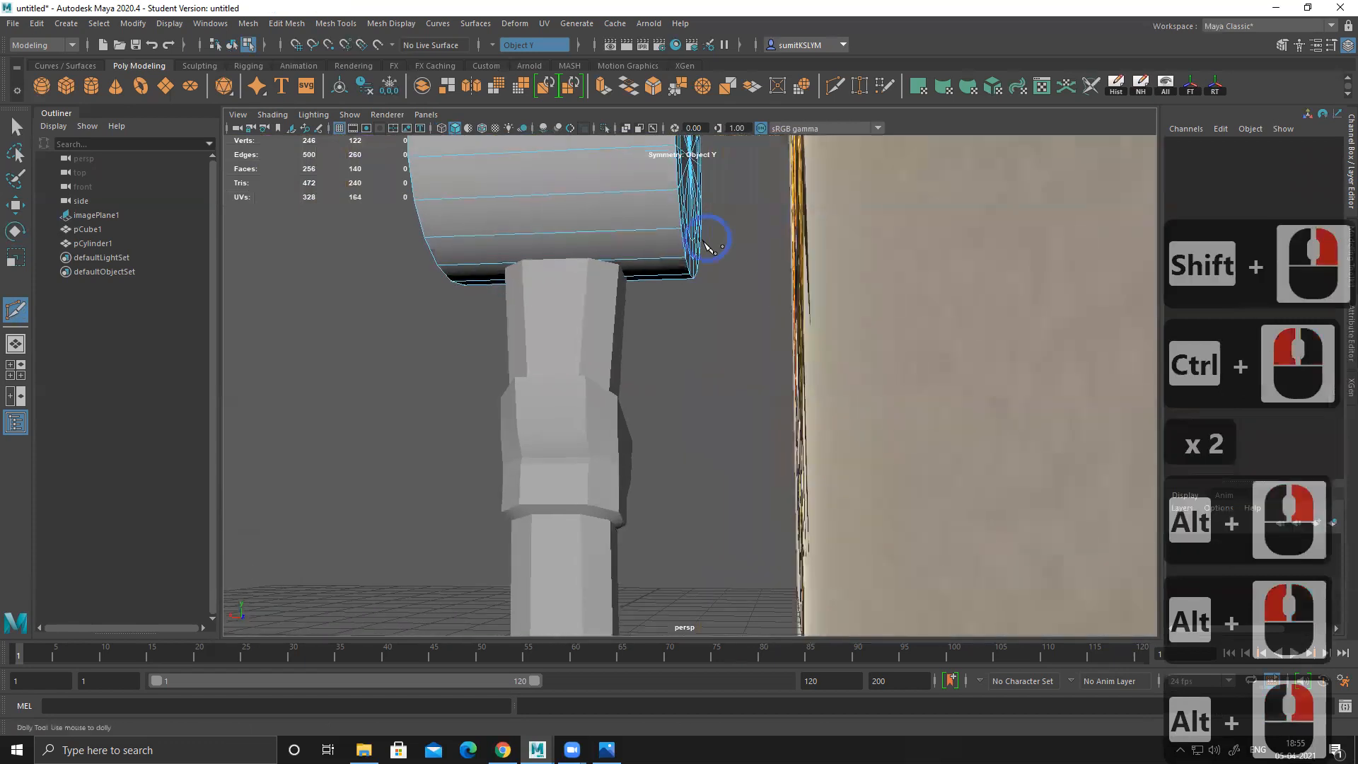
middle_click_drag(705, 242, 766, 427, "alt")
left_click_drag(766, 427, 711, 371, "alt")
key("w")
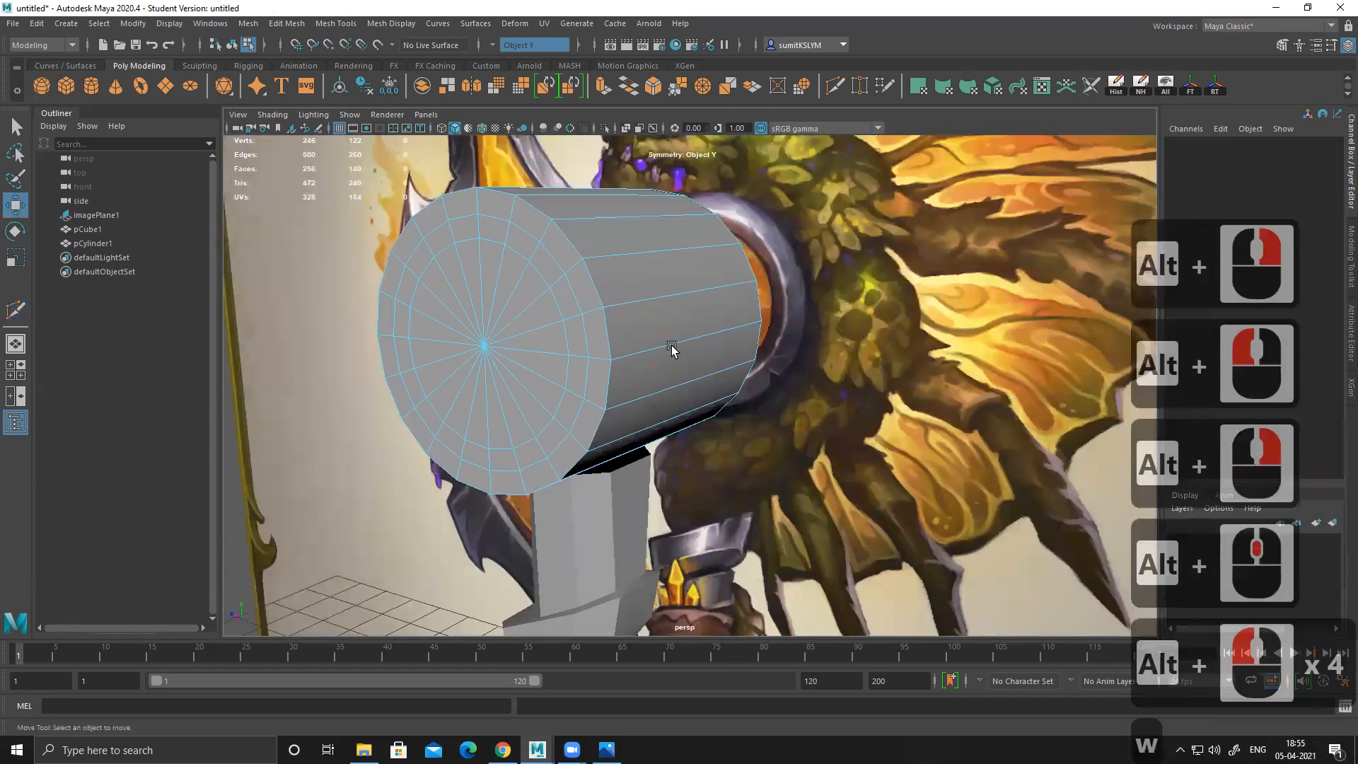
left_click(587, 285)
double_click(562, 282)
left_click_drag(562, 290, 691, 330, "alt")
left_click(727, 318, "alt")
middle_click_drag(682, 345, 721, 315, "alt")
right_click_drag(721, 316, 744, 314, "alt")
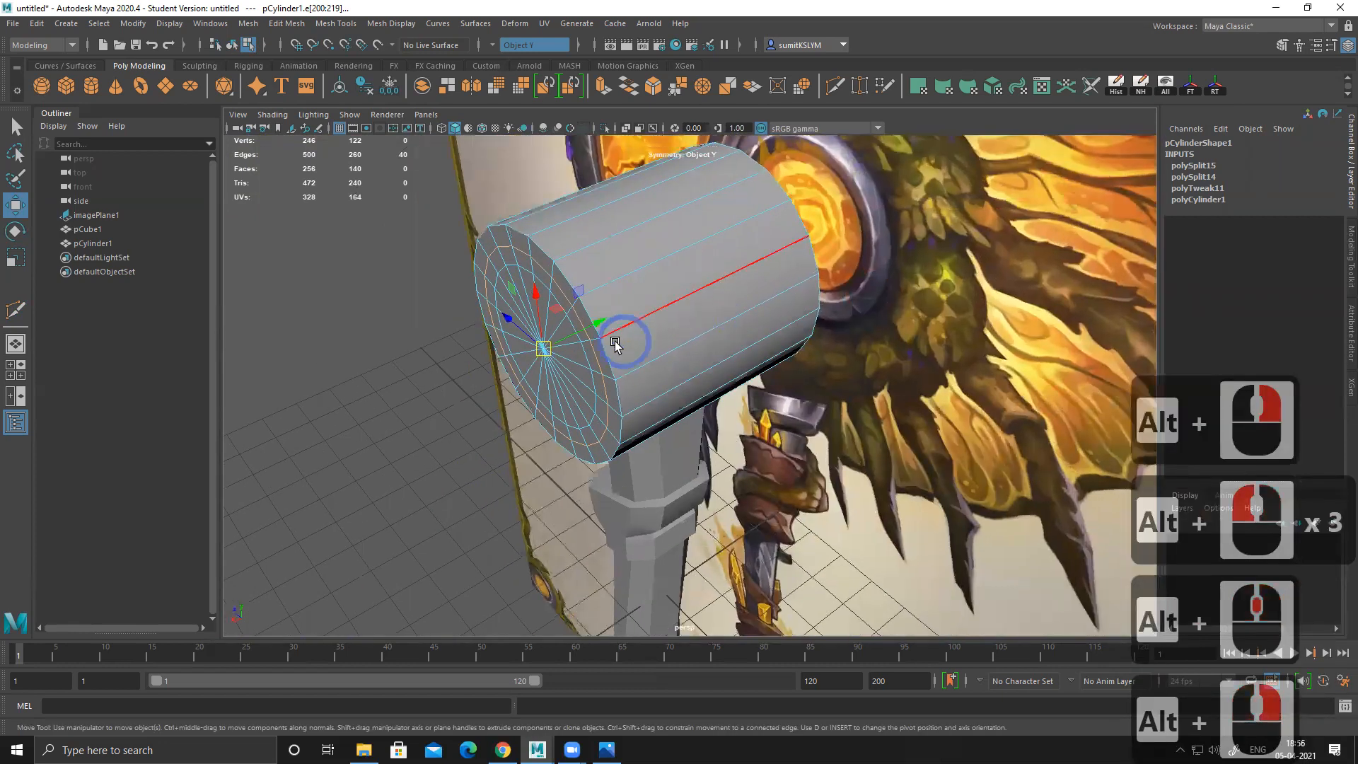
left_click_drag(601, 321, 608, 349)
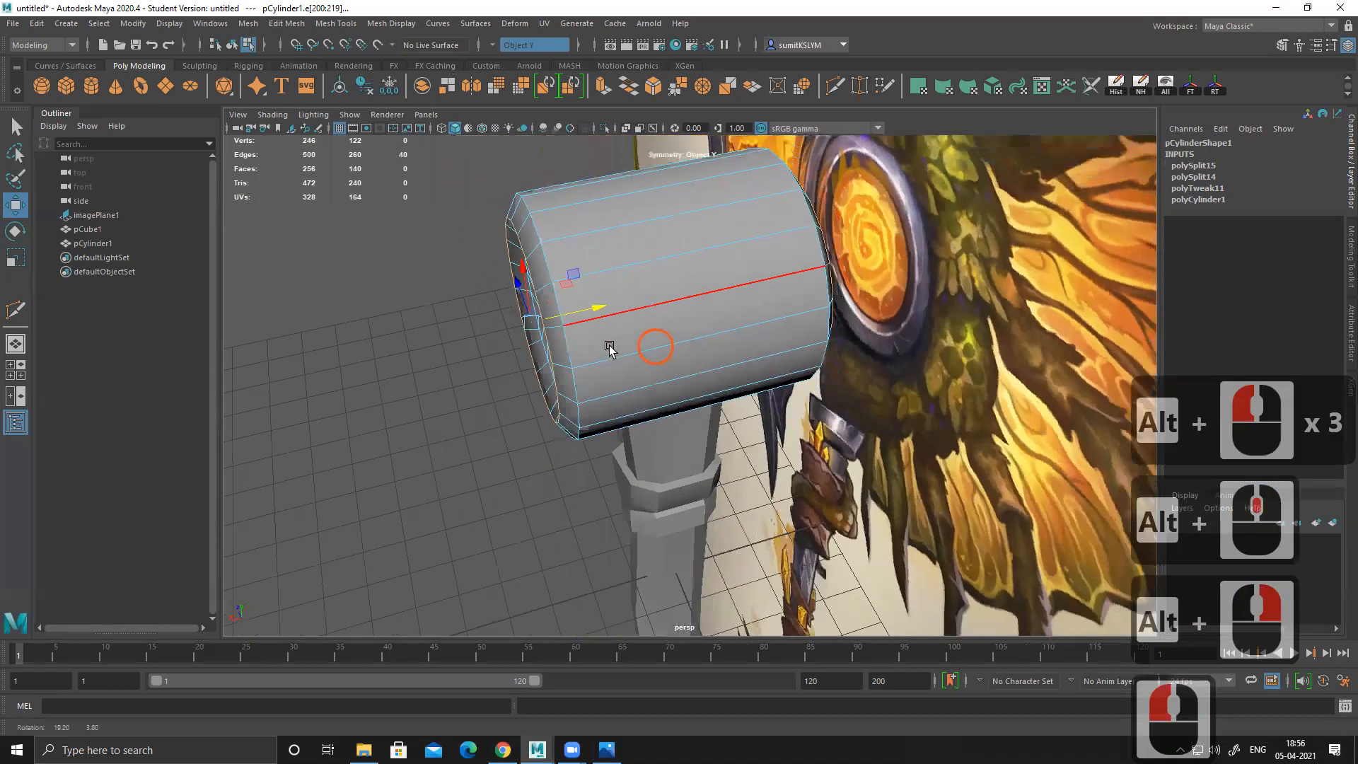
left_click_drag(828, 299, 811, 344, "alt")
Step: Try to raise the handle's upper corner vertices into the cylinder in side view
key("space")
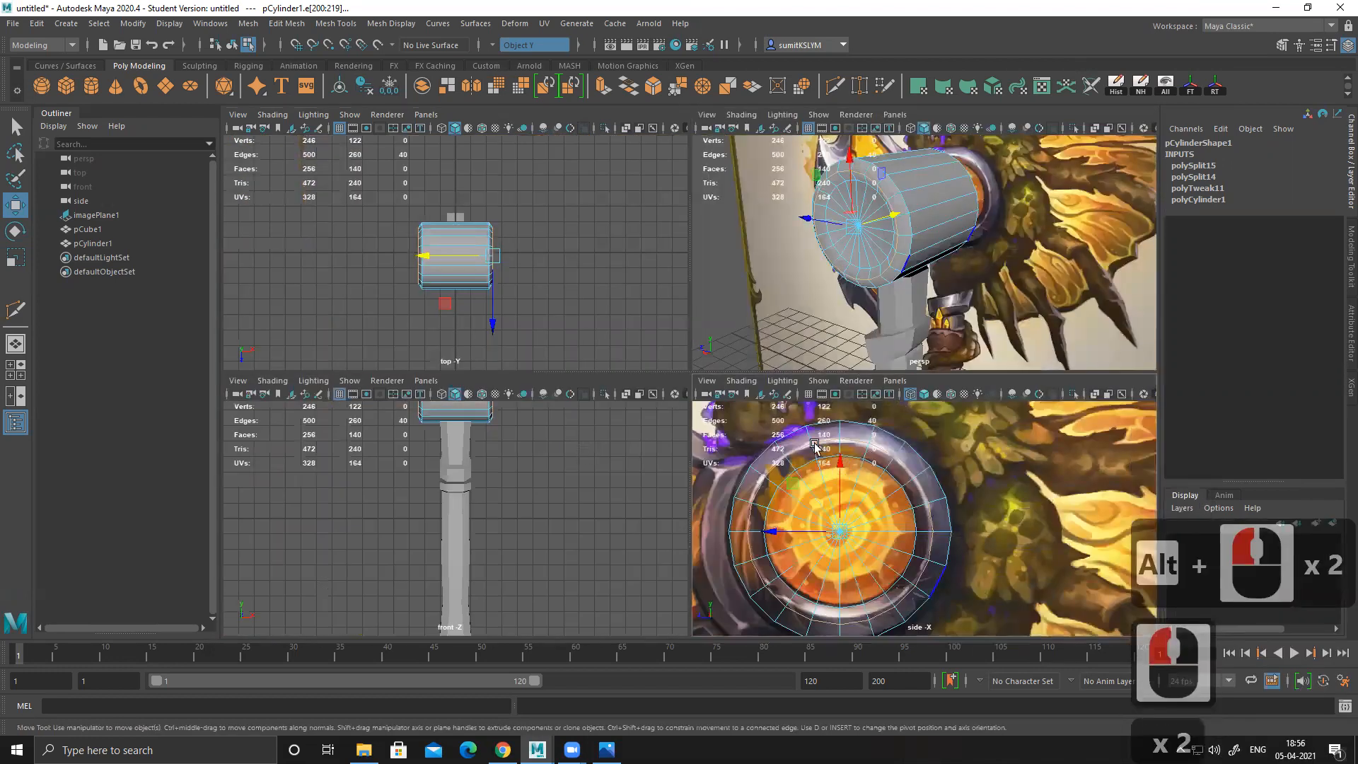
key("space")
middle_click_drag(779, 425, 791, 439, "alt")
right_click_drag(791, 439, 664, 409, "alt")
middle_click_drag(619, 351, 624, 334, "alt")
right_click_drag(744, 427, 842, 506, "alt")
middle_click_drag(797, 460, 797, 411, "alt")
right_click_drag(797, 411, 842, 518, "alt")
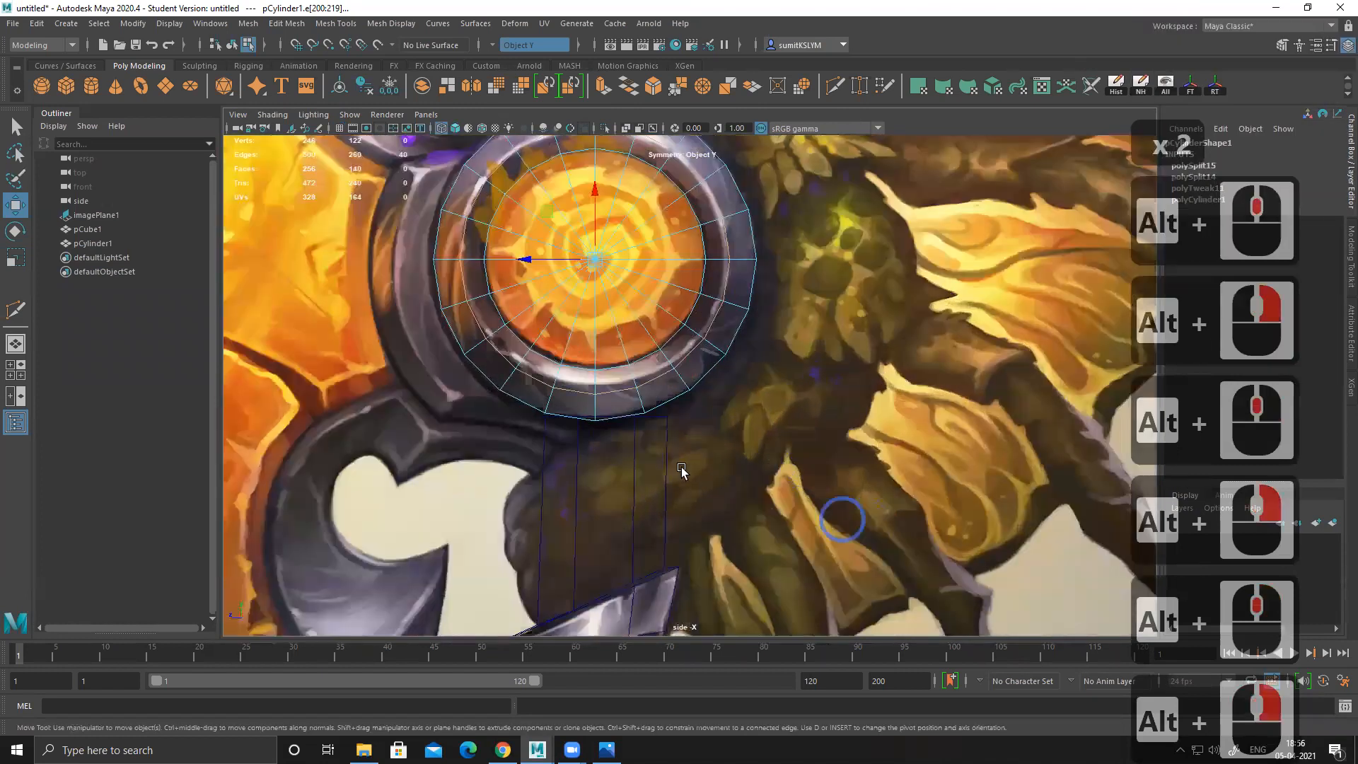
left_click(667, 446)
right_click_drag(667, 443, 618, 363)
left_click(703, 401)
left_click(664, 348)
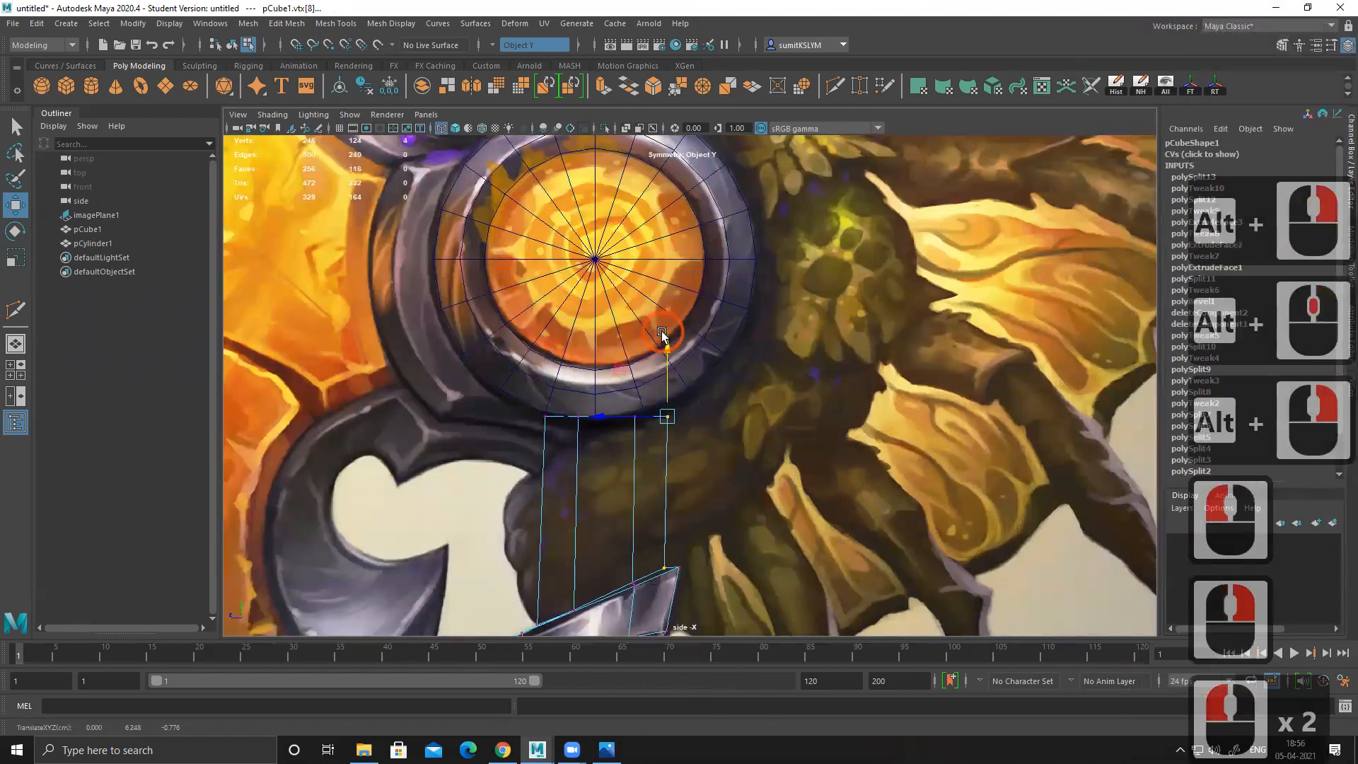
left_click(679, 362)
key("ctrl+z")
left_click_drag(657, 390, 693, 435)
left_click_drag(667, 360, 668, 334)
key("ctrl+z")
Step: Turn symmetry off and move all the handle's top vertices up into the lower part of the cylinder
right_click_drag(651, 414, 711, 429, "ctrl+shift")
left_click_drag(658, 388, 699, 431)
left_click_drag(668, 356, 669, 332)
left_click_drag(519, 389, 728, 468)
key("ctrl+z")
key("ctrl+z")
left_click_drag(524, 375, 776, 445)
left_click_drag(606, 343, 606, 319)
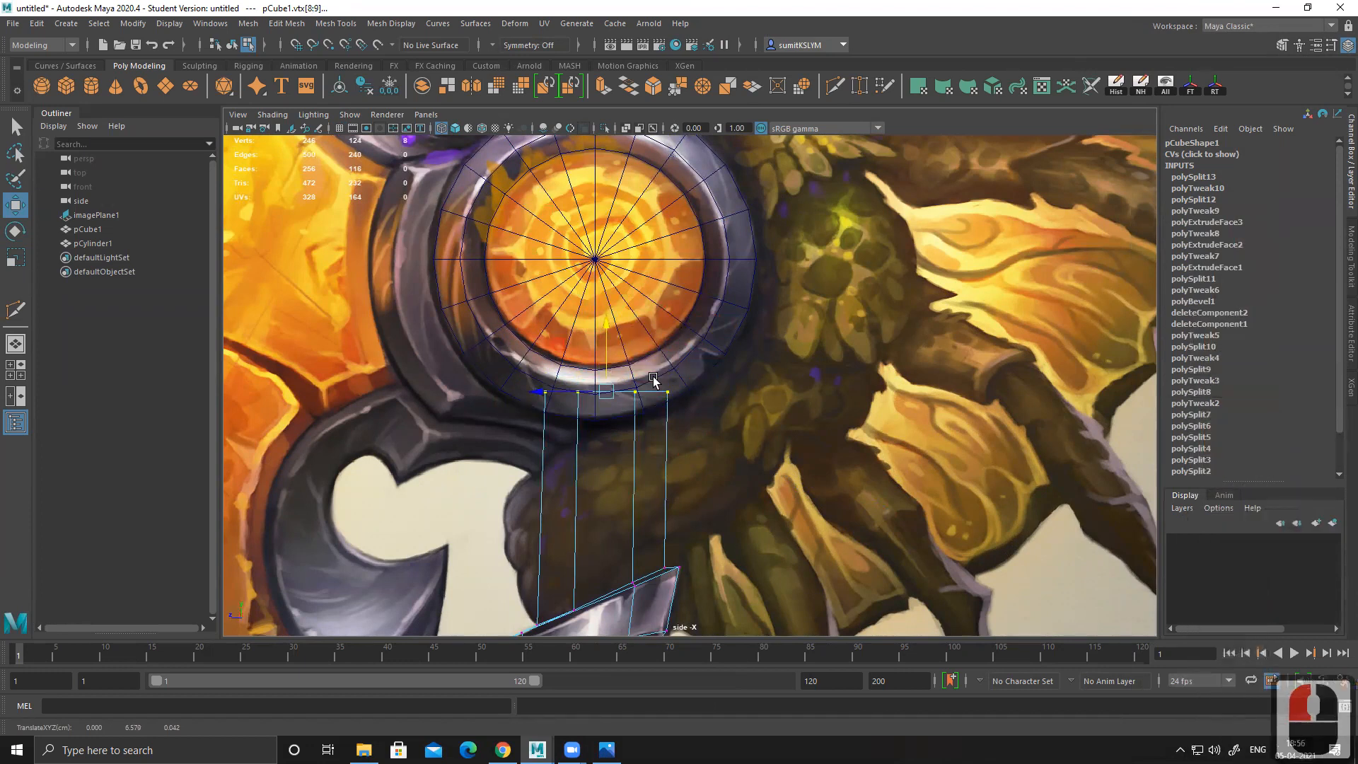
Step: Examine the handle and cylinder against the reference image from several angles in perspective
key("space")
key("space")
left_click_drag(844, 322, 948, 288, "alt")
right_click_drag(707, 333, 475, 327, "alt")
left_click_drag(740, 396, 460, 400, "alt")
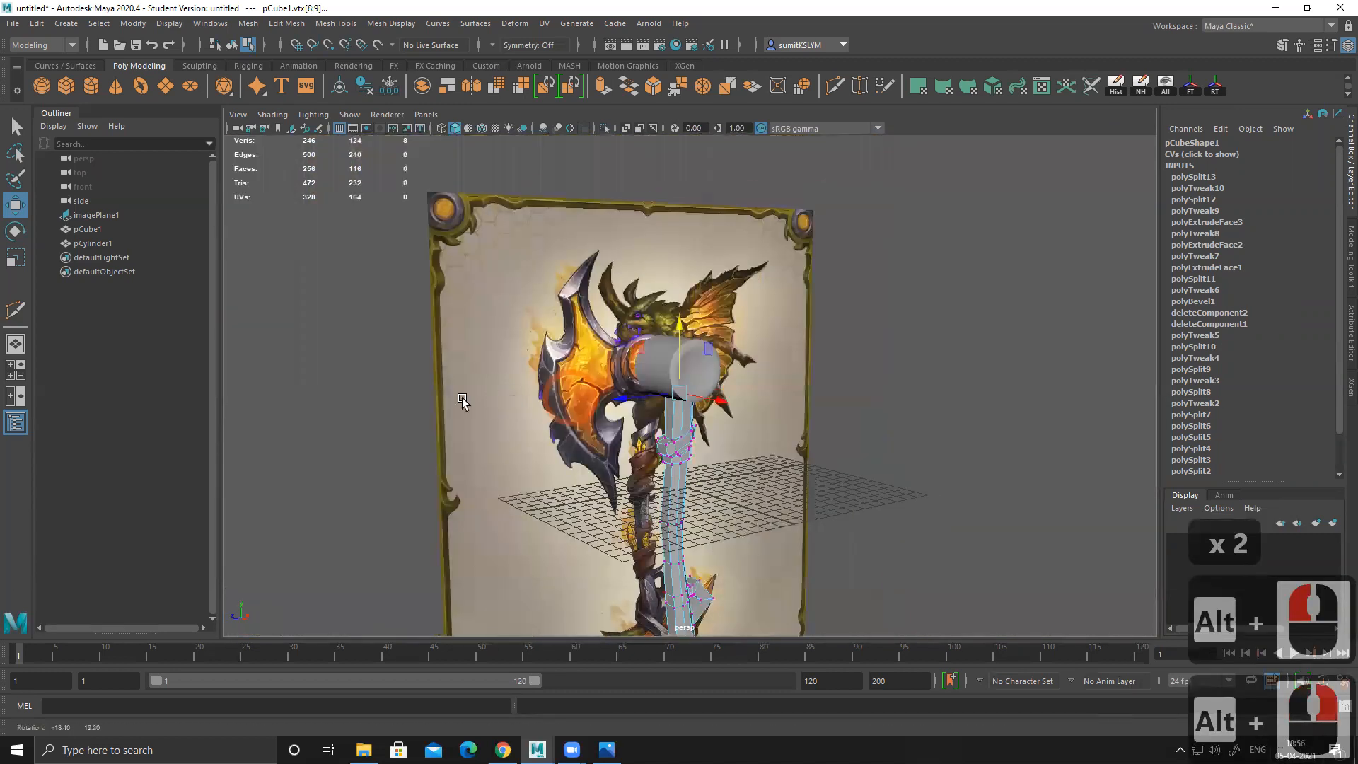
right_click_drag(461, 401, 859, 468, "alt")
left_click_drag(881, 485, 767, 382, "alt")
right_click_drag(768, 382, 845, 444, "alt")
right_click(693, 304, "alt")
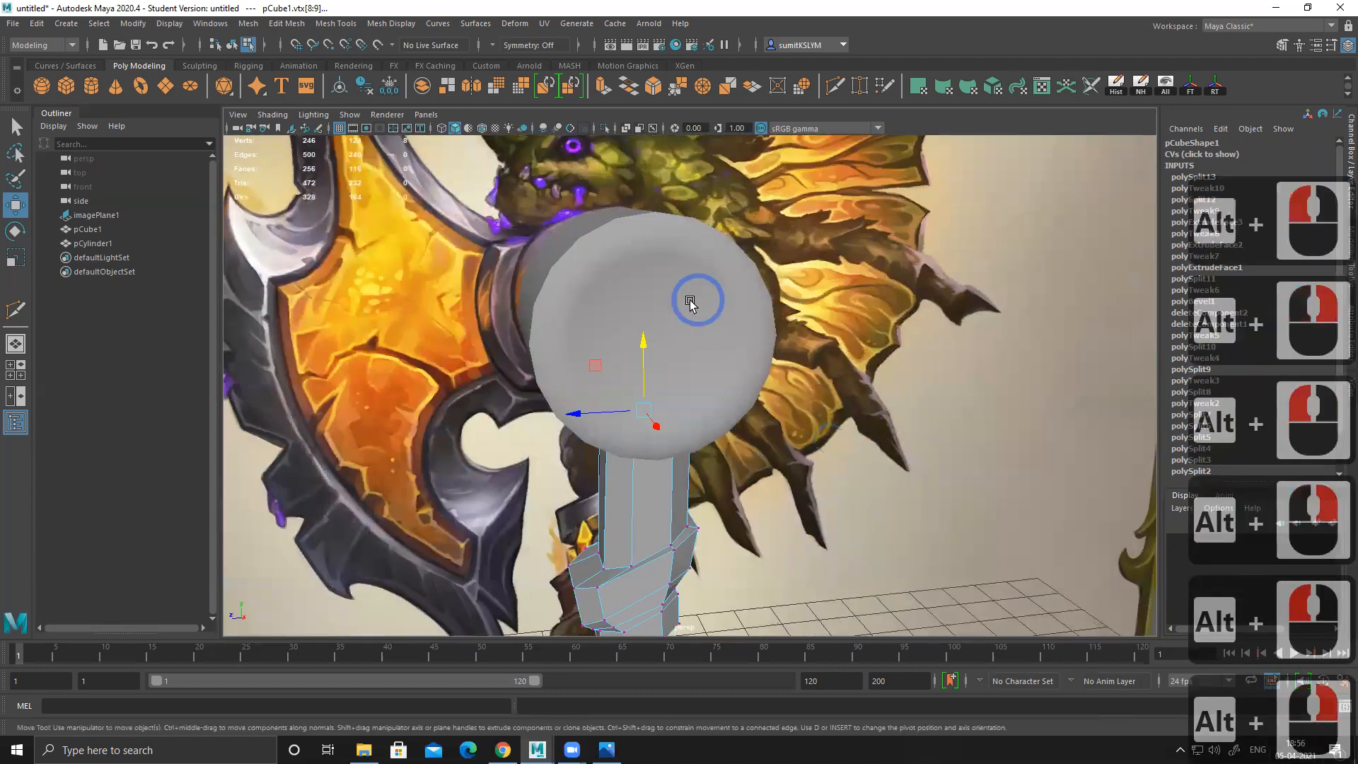
left_click_drag(659, 297, 750, 366, "alt")
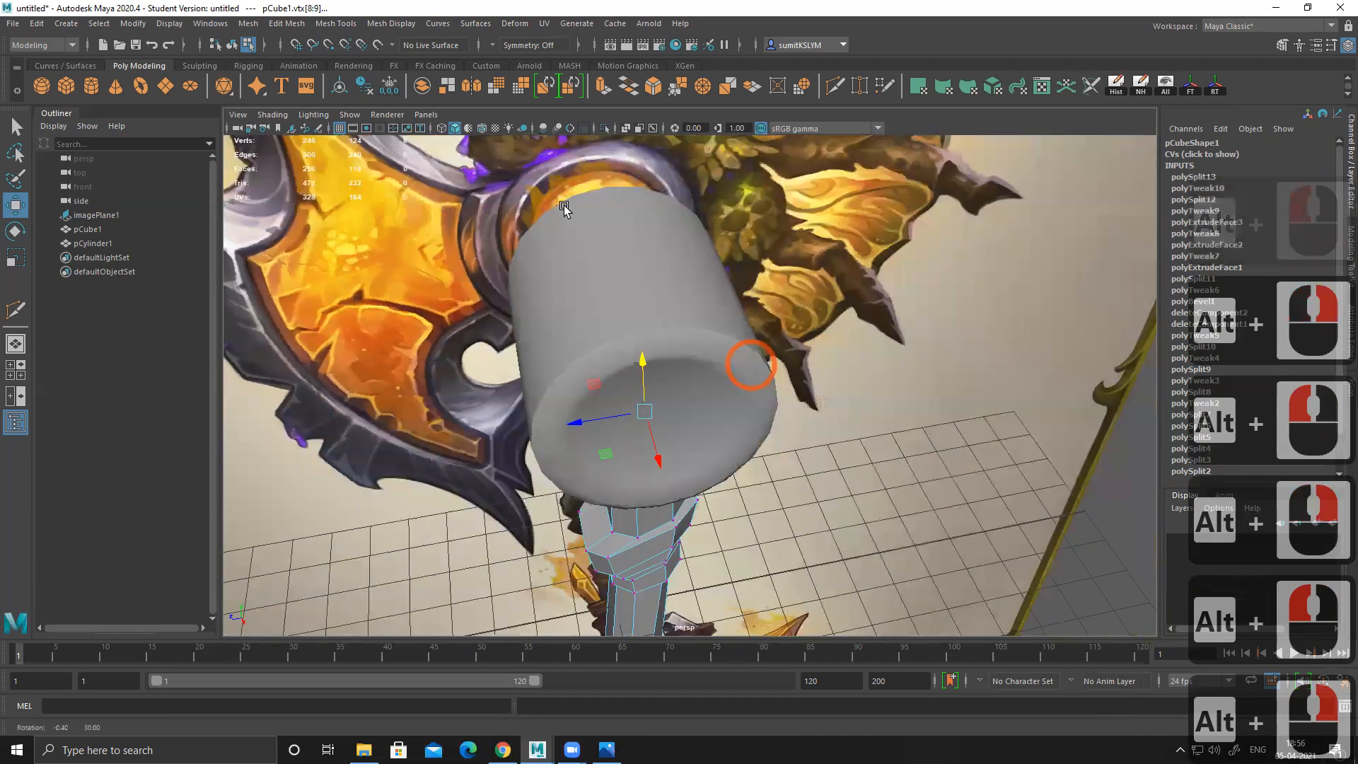
Step: Try to insert another edge loop between the inner ring and outer rim of the cylinder's front cap with Multi-Cut
key("space")
key("space")
key("space")
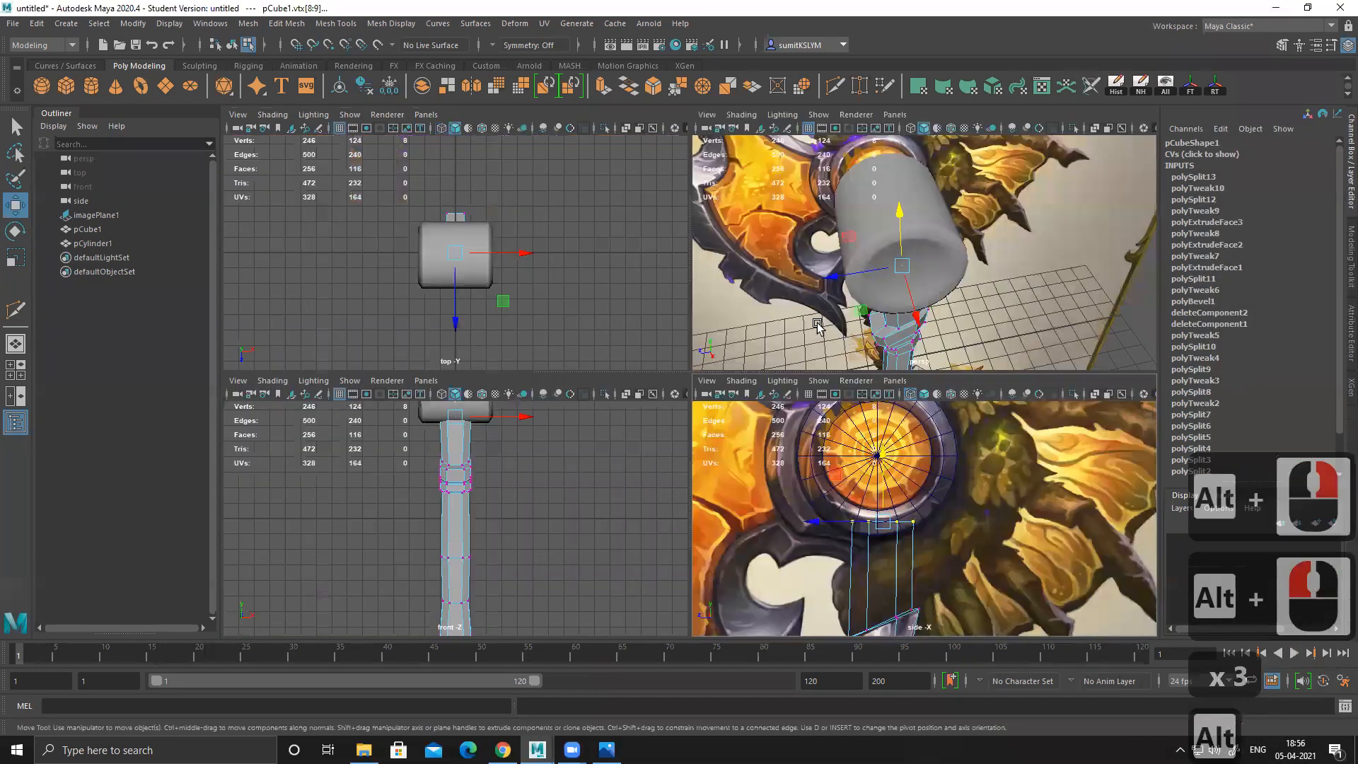
middle_click_drag(816, 321, 792, 347, "alt")
right_click_drag(809, 309, 848, 312, "alt")
middle_click_drag(814, 333, 903, 253, "alt")
left_click(888, 285)
middle_click_drag(808, 311, 858, 263, "alt")
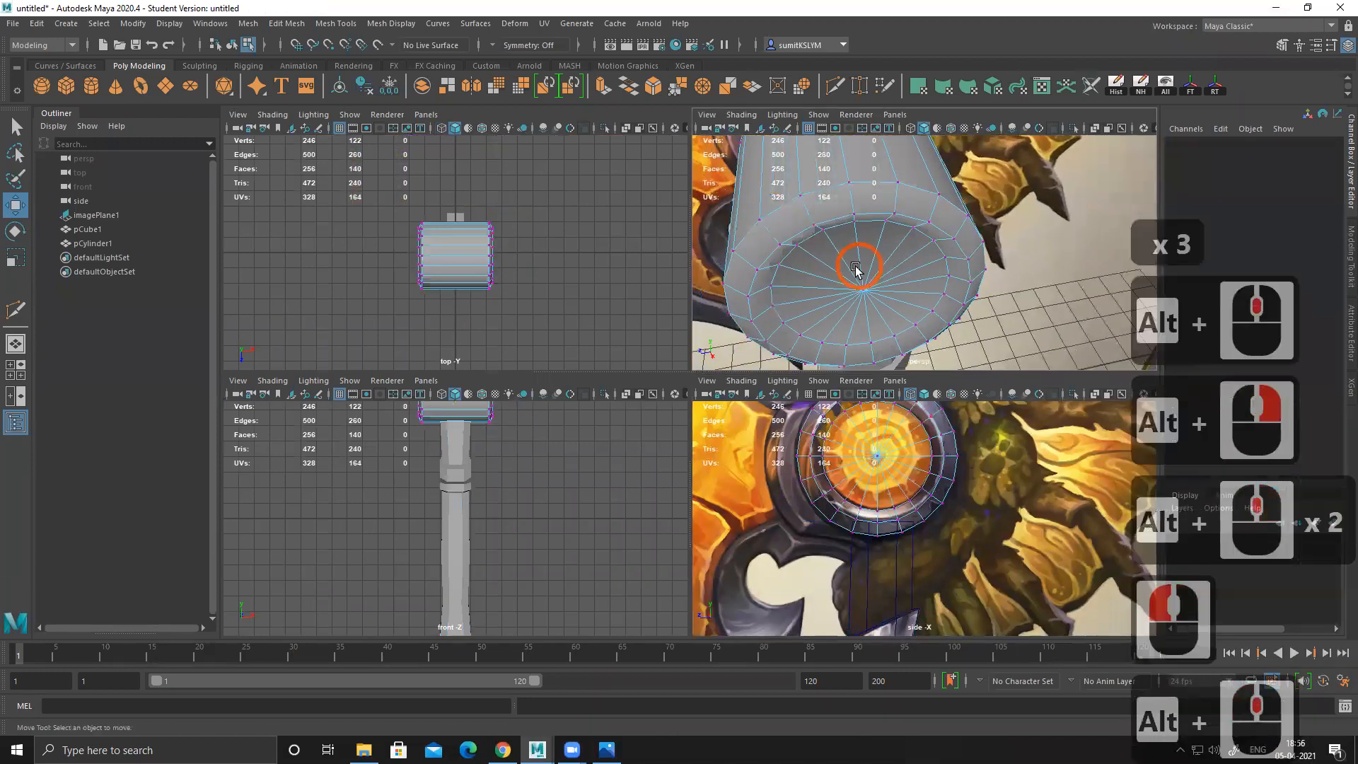
left_click_drag(852, 311, 864, 238, "alt")
right_click_drag(864, 209, 783, 209, "shift")
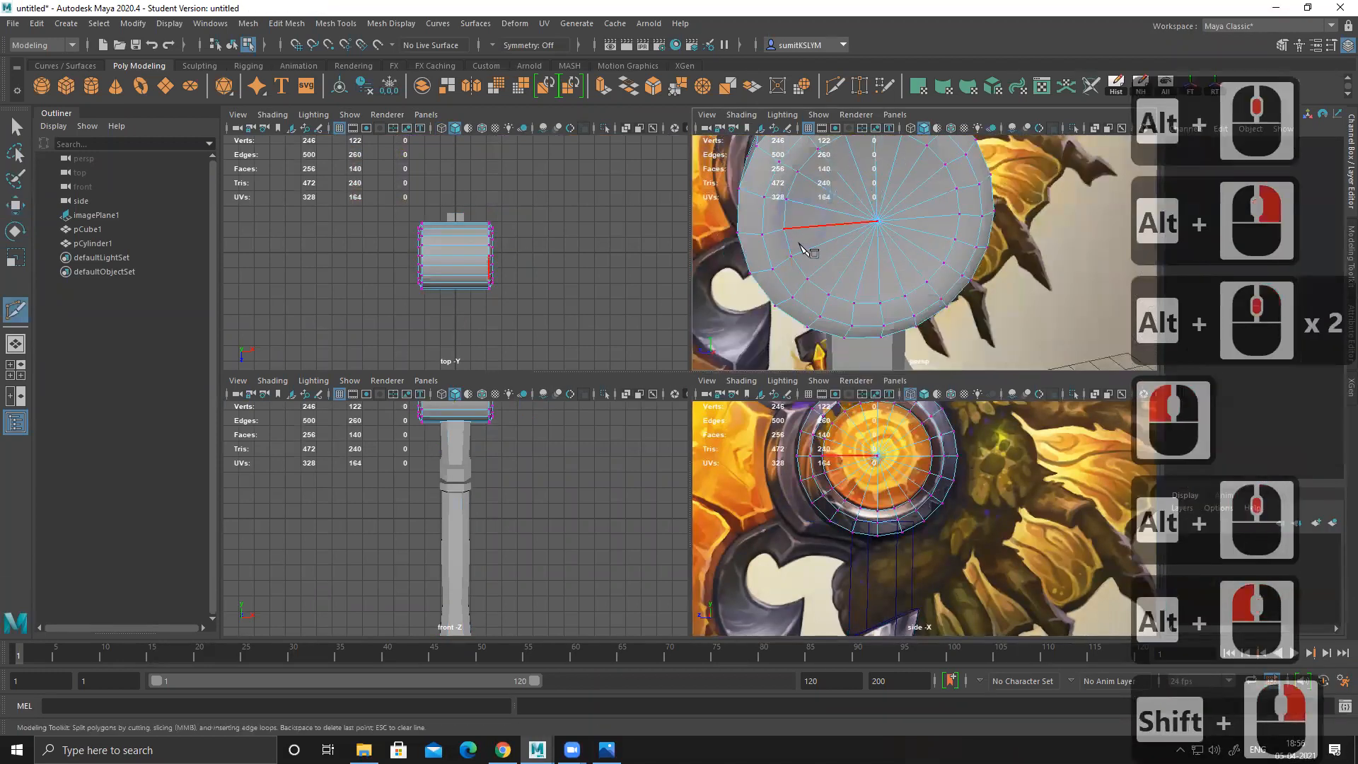
left_click(789, 260, "ctrl")
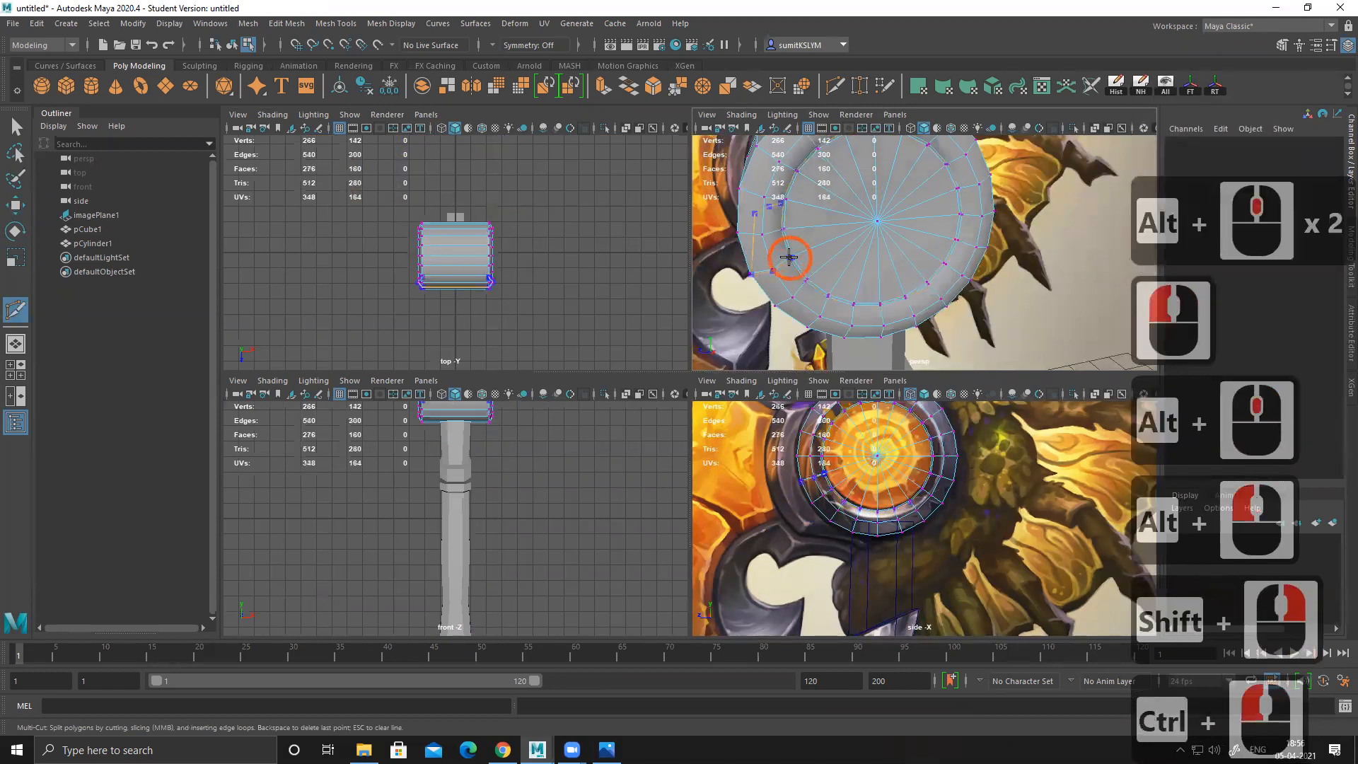
right_click_drag(895, 284, 866, 282, "alt")
left_click_drag(864, 283, 813, 273, "alt")
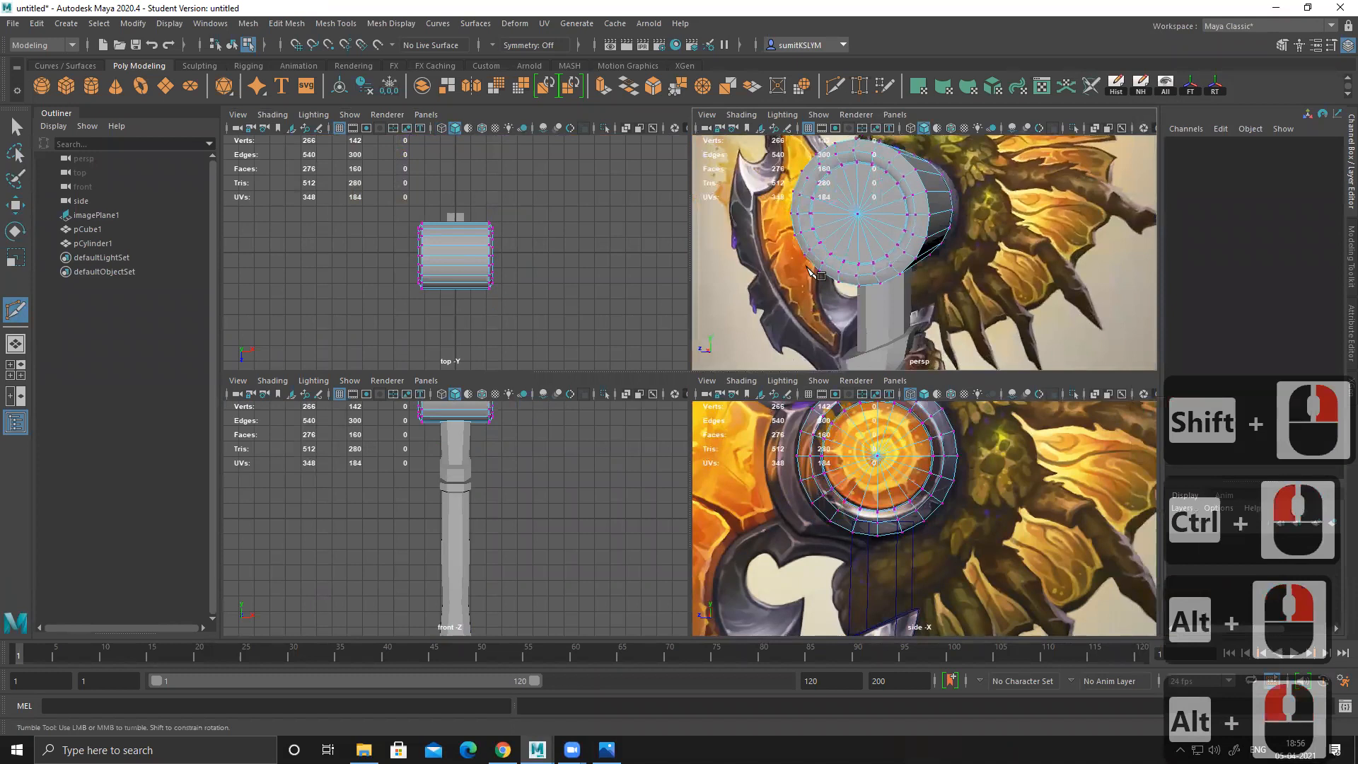
key("ctrl+z")
Step: Leave the Multi-Cut tool, return the cylinder to object mode and show it in the full-size side view
key("q")
right_click_drag(853, 167, 979, 100)
key("space")
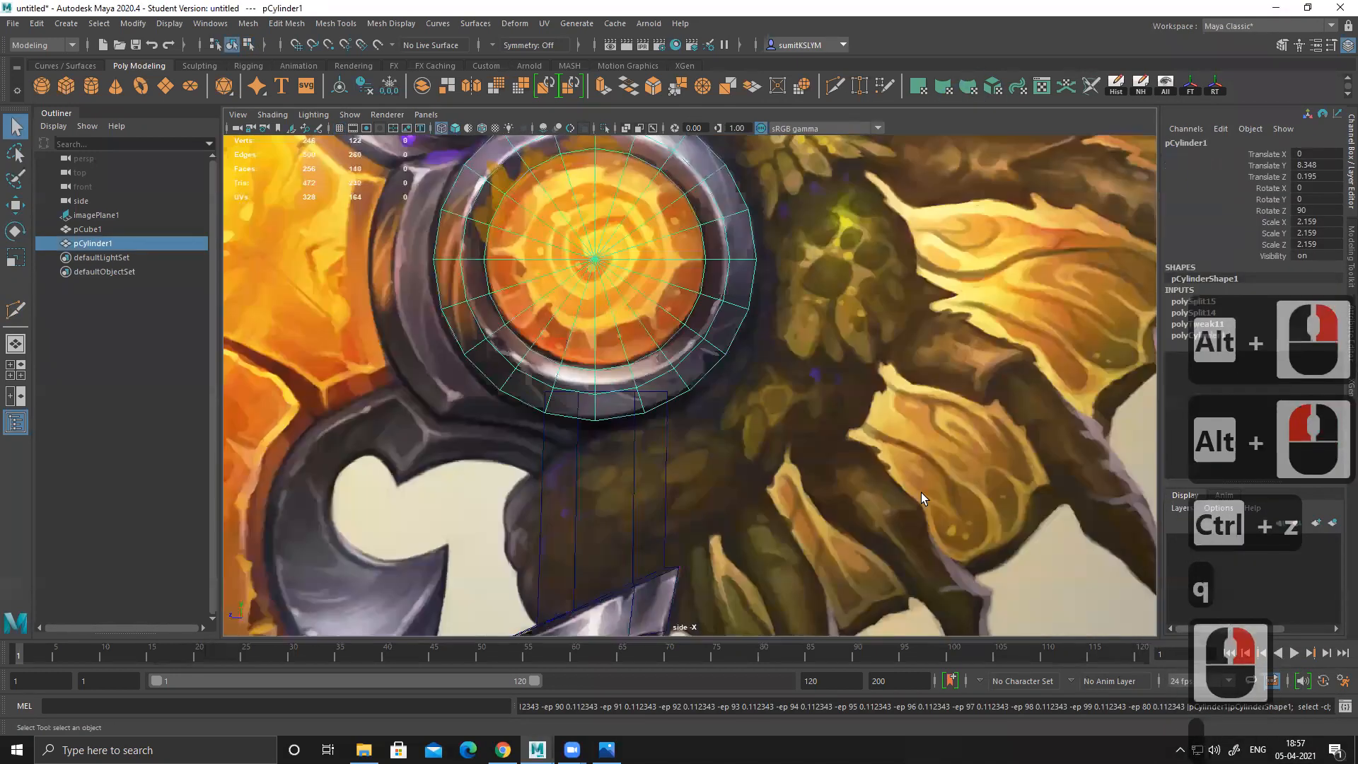
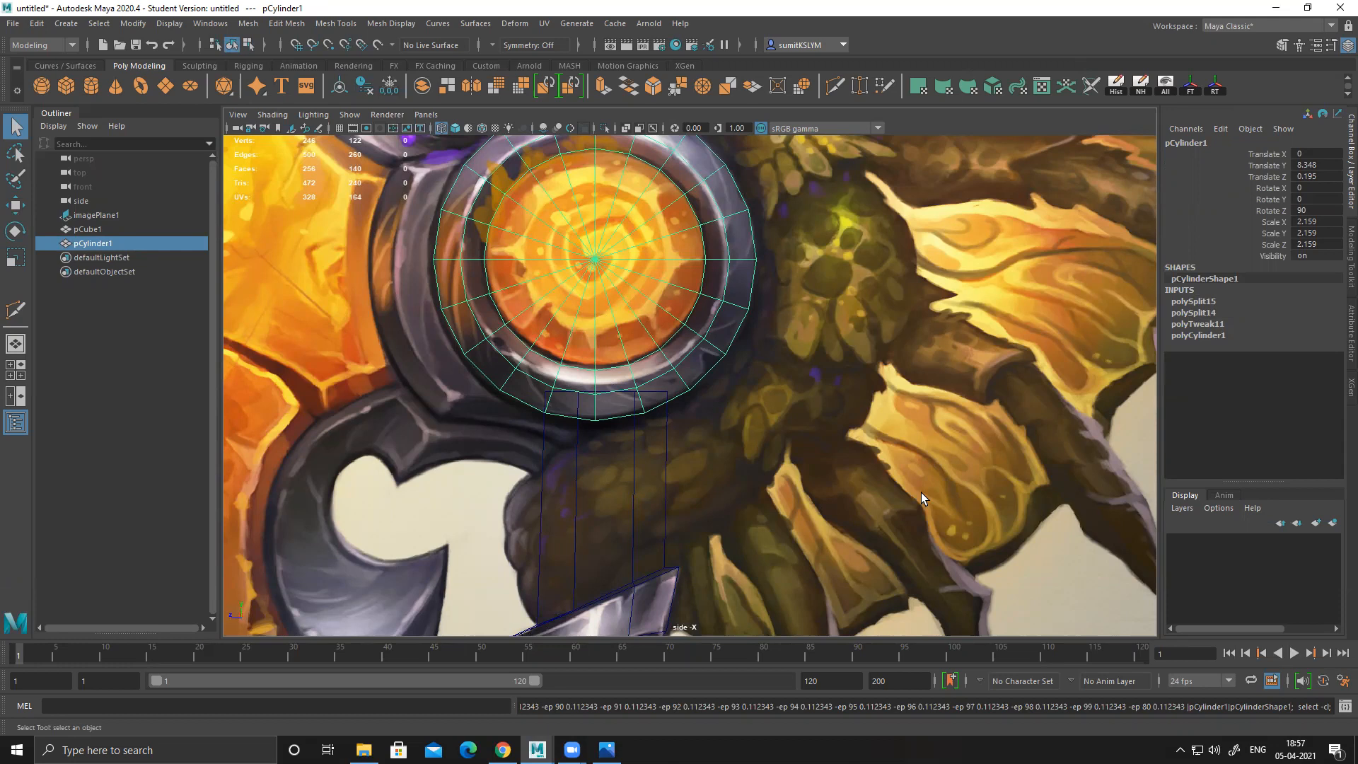
Step: Examine the cylinder and handle against the reference image in the side view and from several perspective angles
key("alt")
right_click_drag(624, 407, 486, 359, "alt")
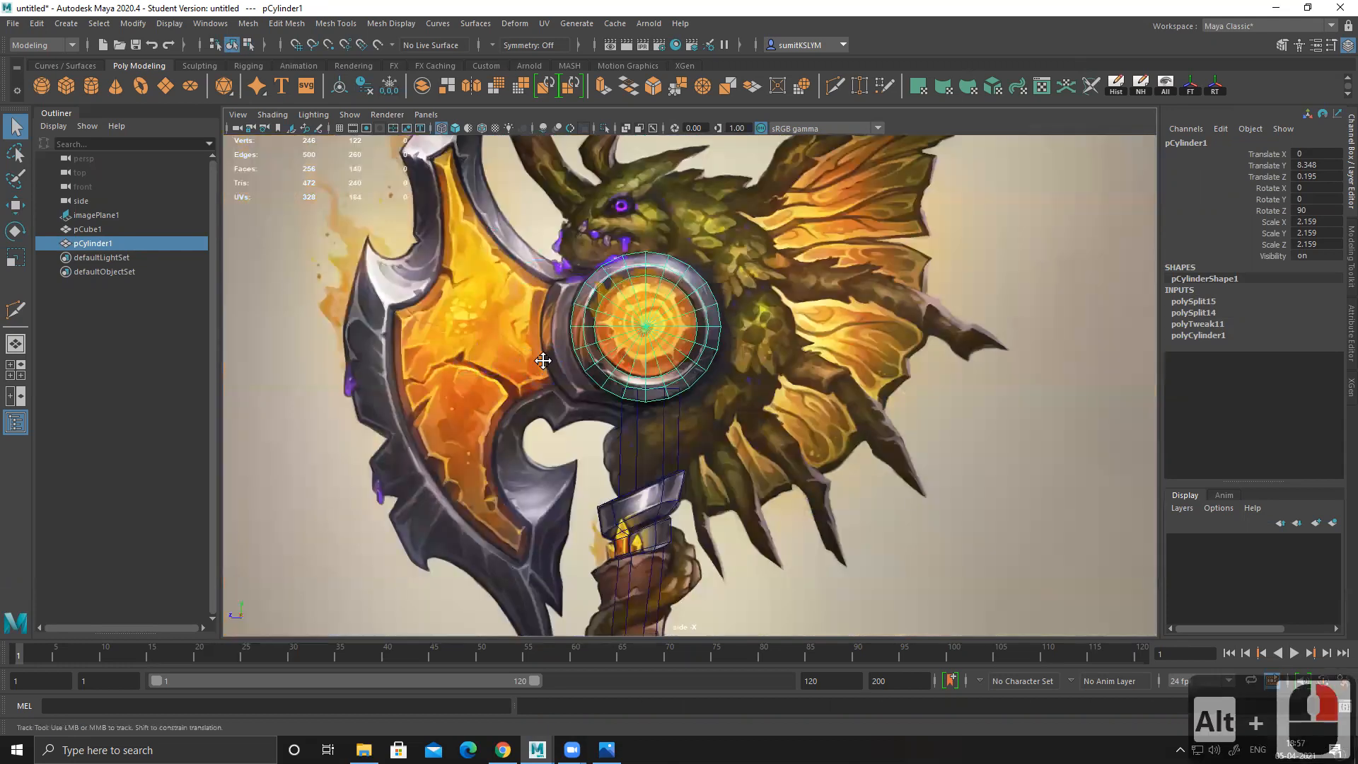
middle_click_drag(565, 382, 555, 389, "alt")
right_click_drag(555, 389, 596, 396, "alt")
middle_click_drag(597, 393, 664, 382, "alt")
right_click_drag(665, 382, 610, 298, "alt")
key("space")
key("space")
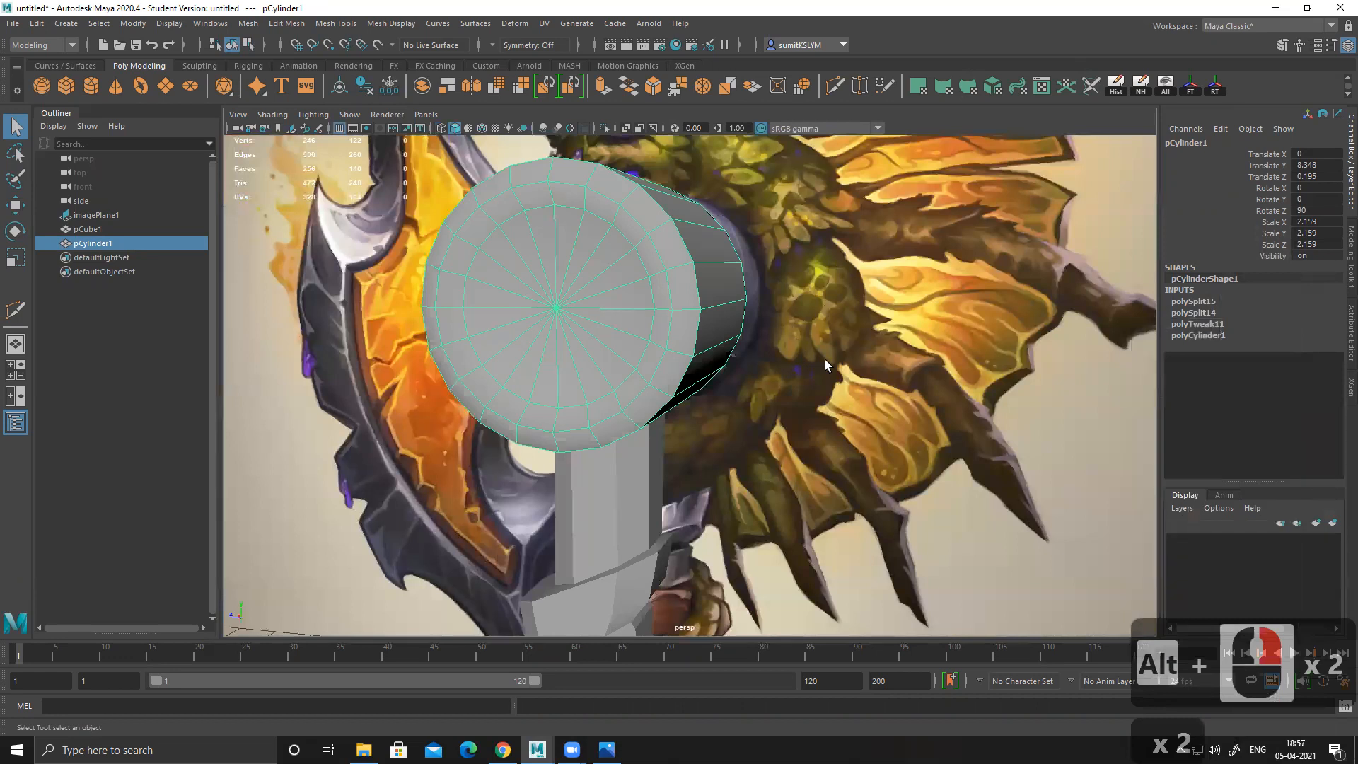
right_click_drag(878, 389, 643, 333, "alt")
left_click_drag(760, 367, 679, 364, "alt")
right_click_drag(679, 365, 685, 345, "alt")
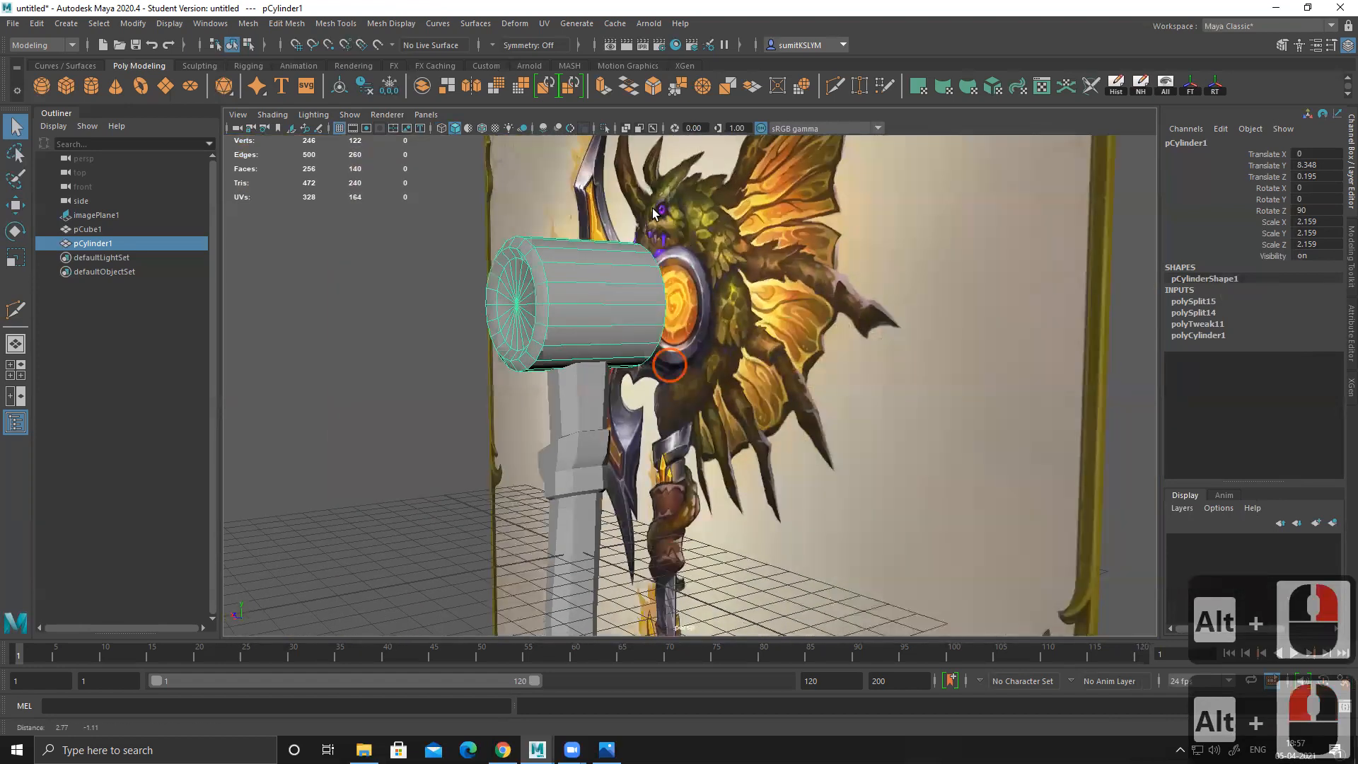
middle_click_drag(655, 212, 714, 257, "alt")
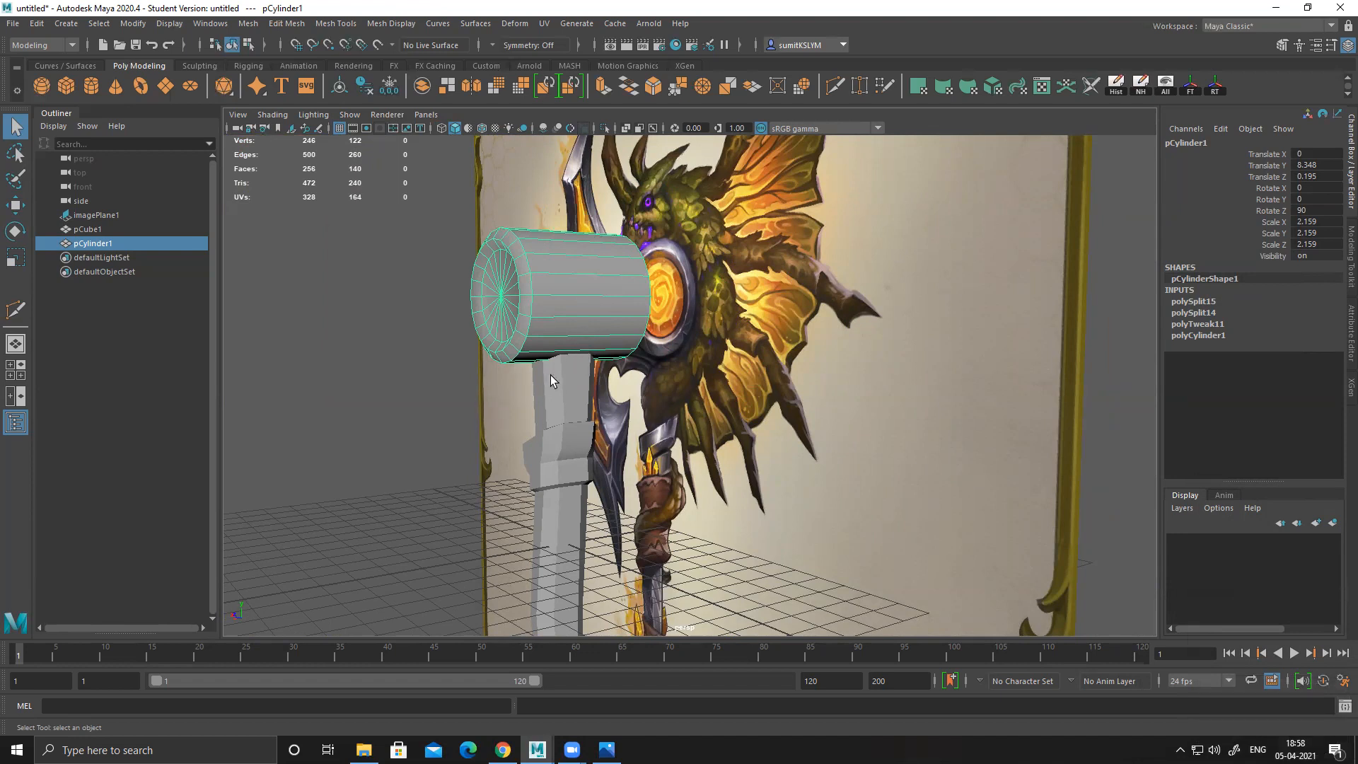
left_click_drag(668, 342, 644, 522, "alt")
middle_click_drag(643, 521, 624, 465, "alt")
left_click_drag(658, 332, 697, 342, "alt")
middle_click_drag(751, 312, 753, 342, "alt")
right_click_drag(785, 346, 640, 339, "alt")
left_click_drag(697, 357, 593, 327, "alt")
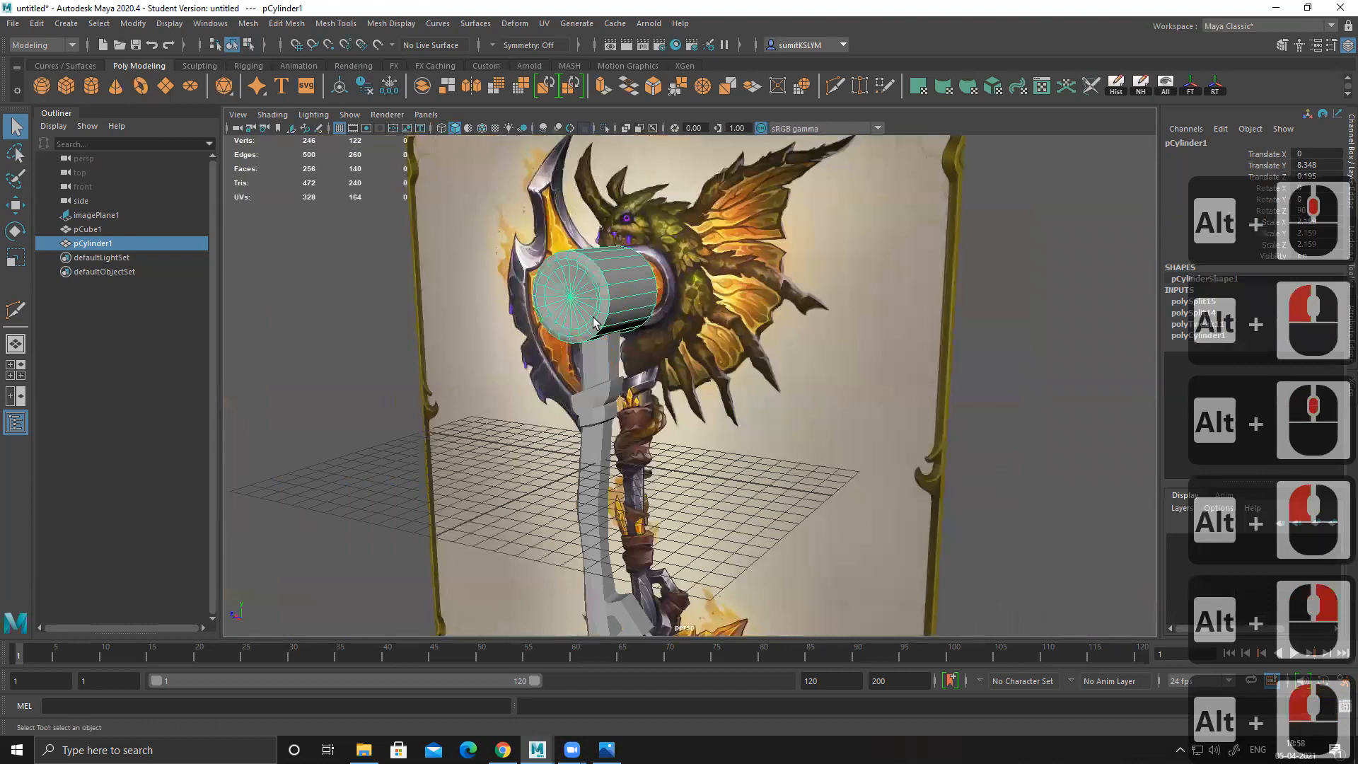
left_click_drag(649, 357, 721, 353, "alt")
key("space")
key("space")
key("space")
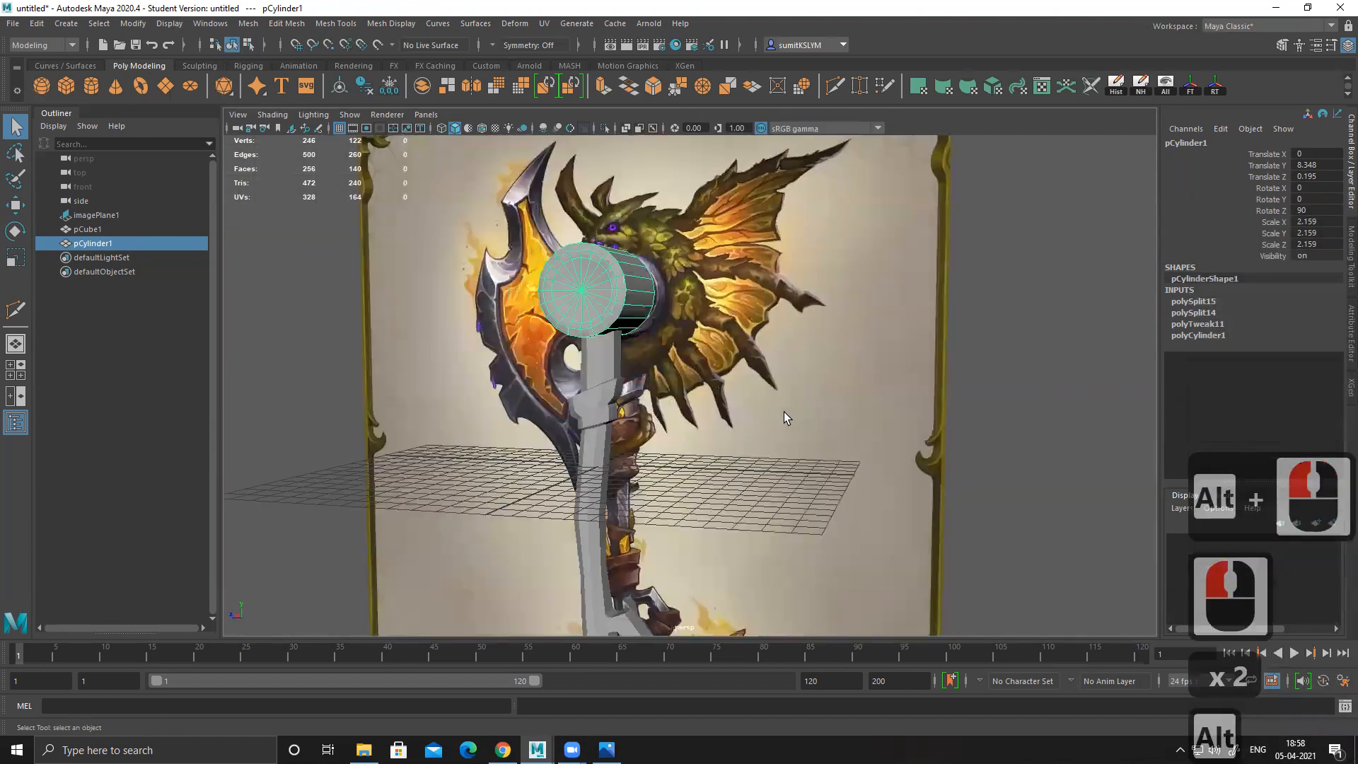
Step: Create a polygon cube in the side view and move it onto the collar beside the cylinder, at Translate Y 7.72 and Z 2.33
key("space")
middle_click_drag(858, 478, 849, 553, "alt")
right_click_drag(788, 488, 714, 452, "alt")
middle_click_drag(615, 379, 641, 406, "alt")
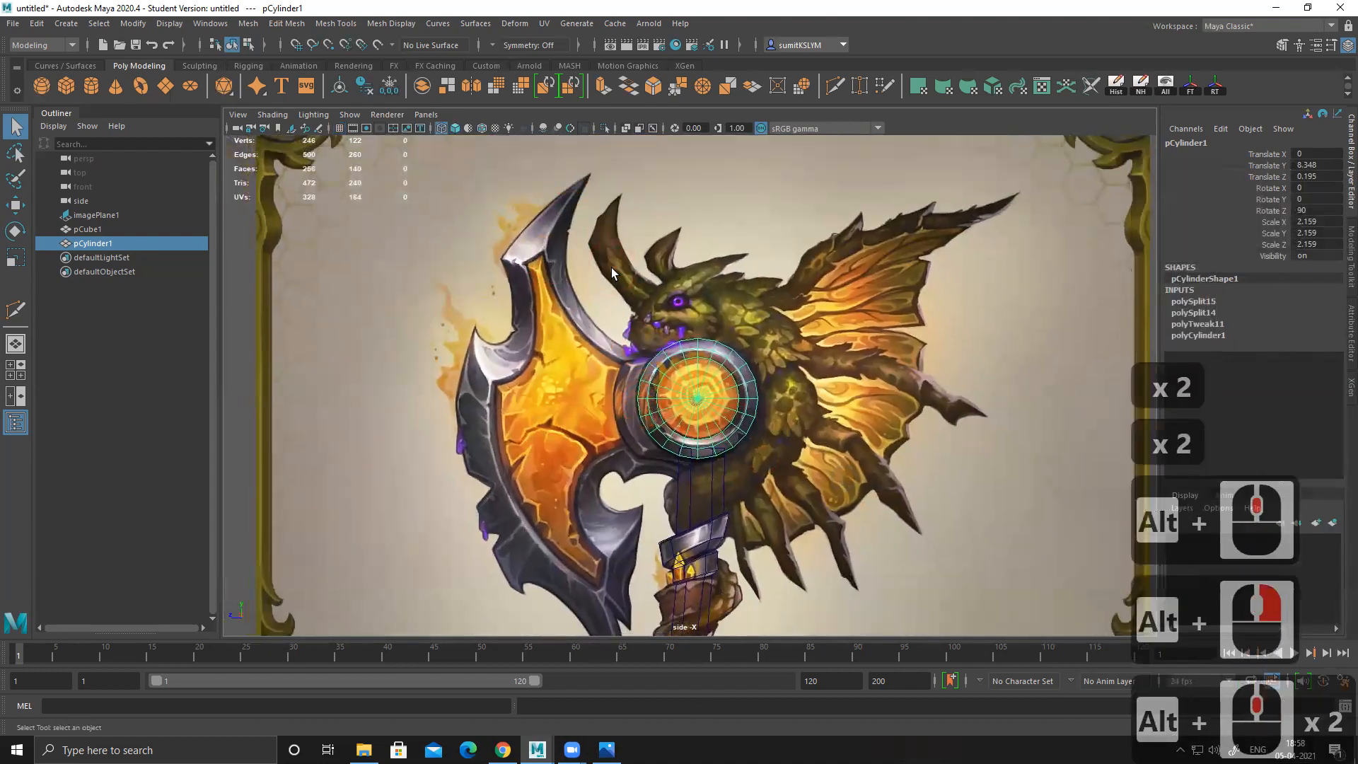
left_click(66, 85)
middle_click_drag(662, 356, 594, 293, "alt")
middle_click_drag(678, 442, 660, 430, "alt")
key("w")
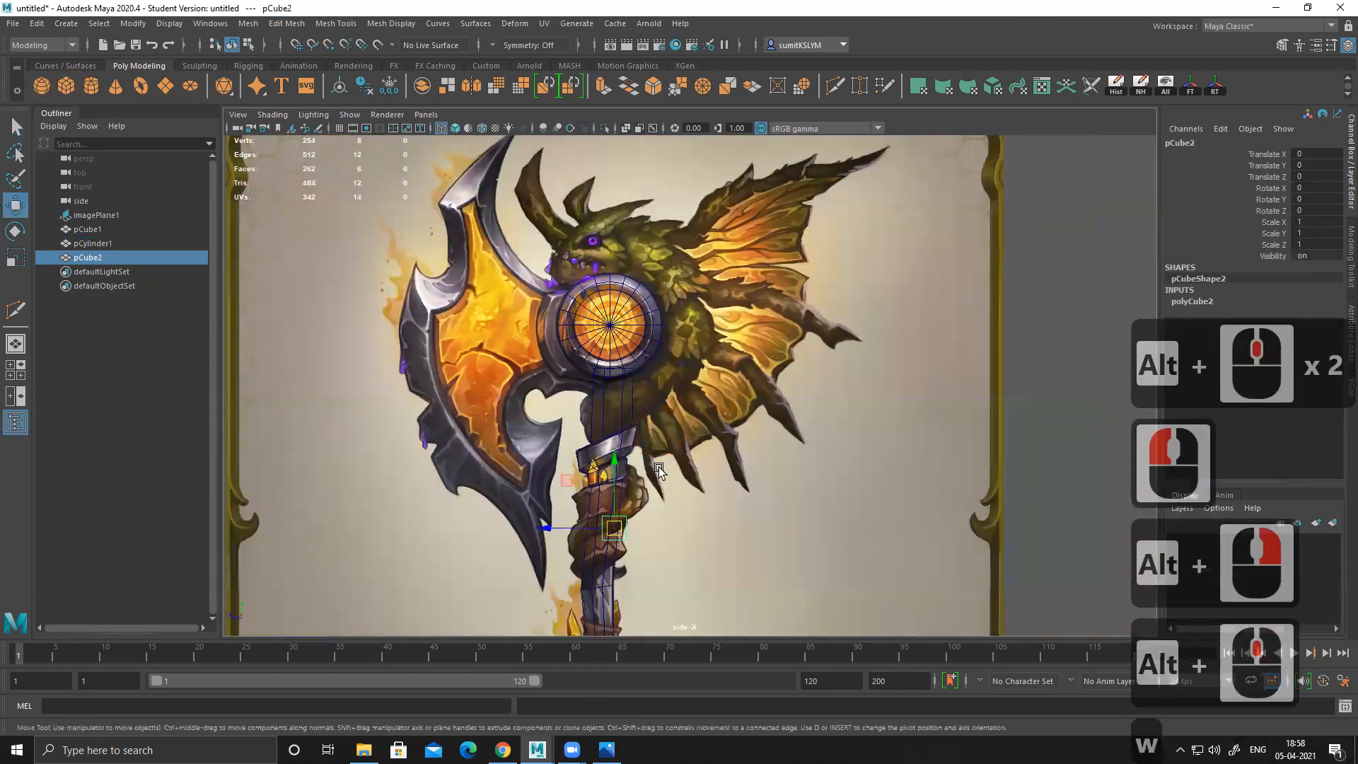
left_click_drag(611, 460, 609, 272)
left_click_drag(556, 332, 499, 331)
Step: Raise the new cube to Translate Y 7.951 and scale it uniformly to 3.236
right_click_drag(616, 385, 710, 425, "alt")
middle_click_drag(516, 297, 571, 344, "alt")
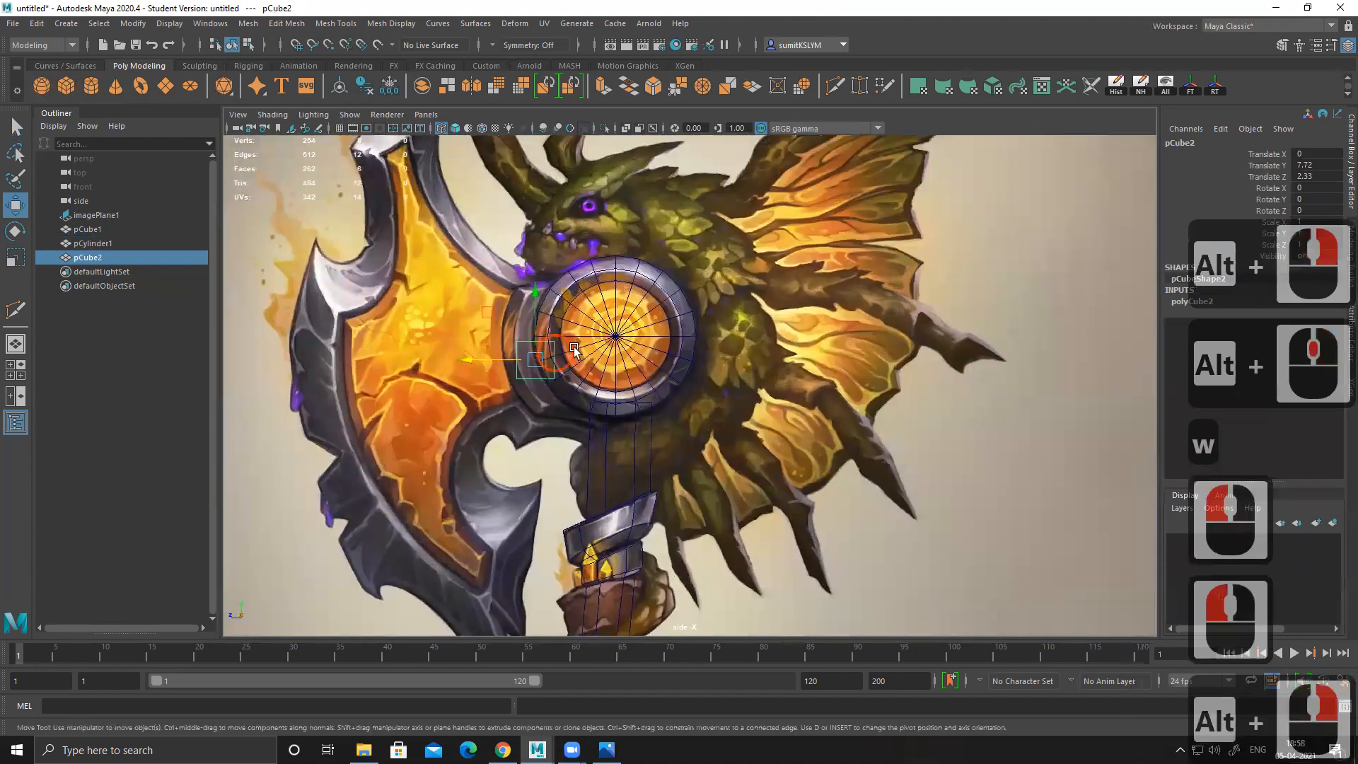
middle_click_drag(601, 389, 634, 427, "alt")
right_click_drag(634, 429, 643, 435, "alt")
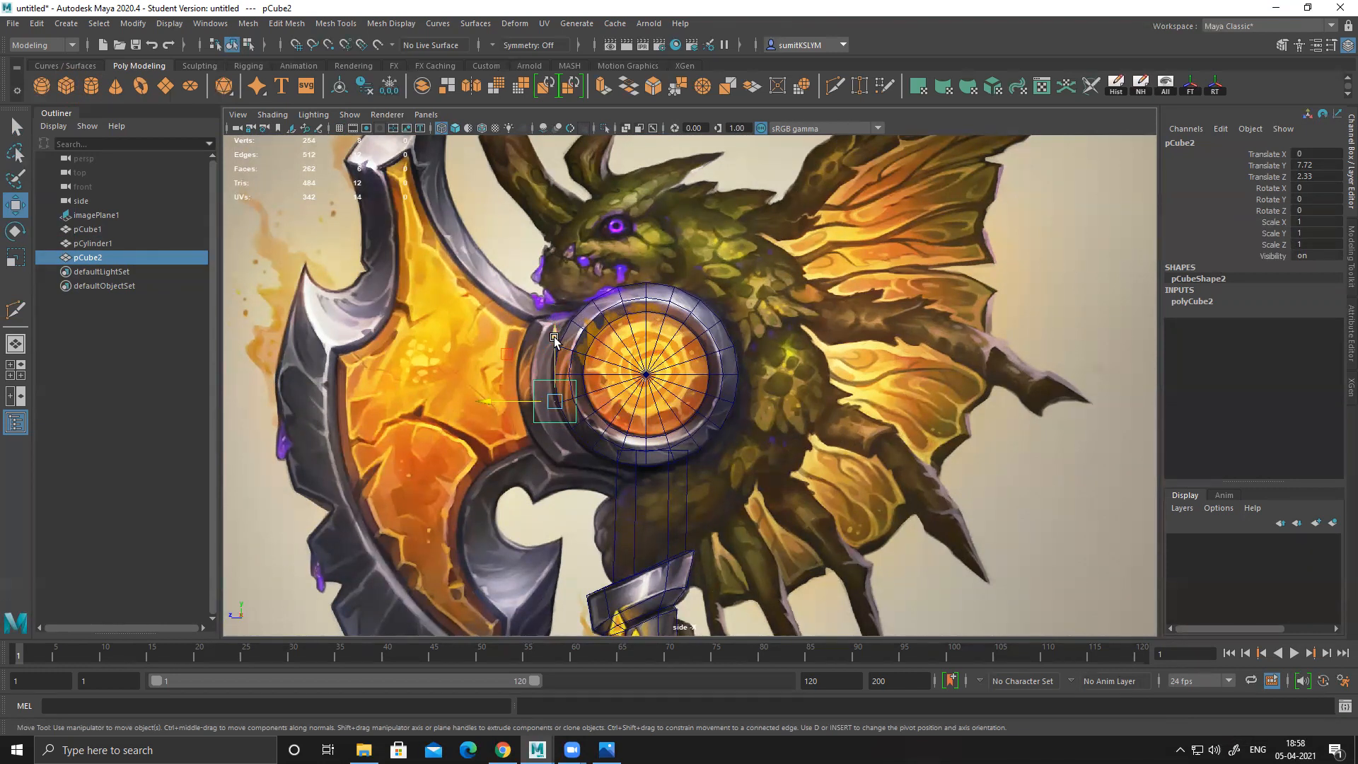
mouse_move(557, 331)
left_mouse_down()
mouse_move(558, 320)
mouse_move(563, 354)
left_mouse_up()
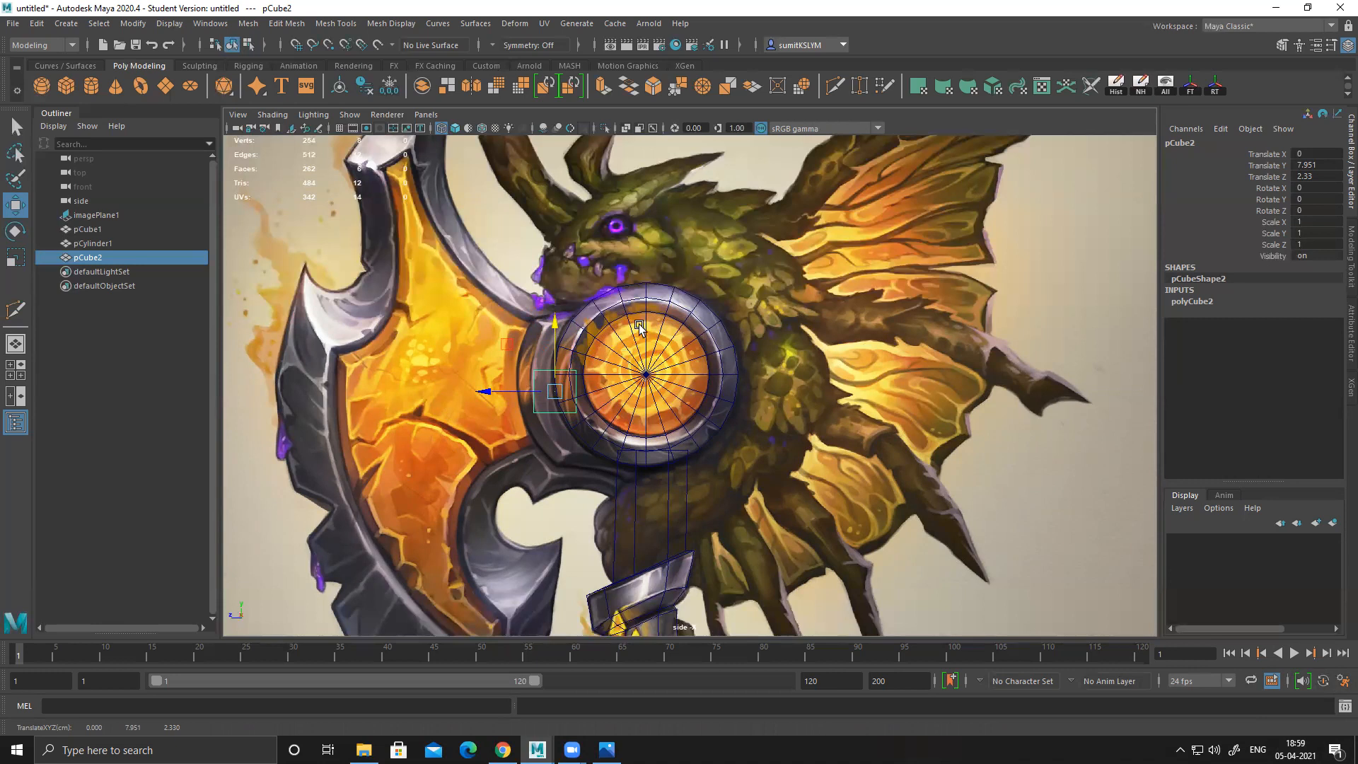
left_click(558, 382)
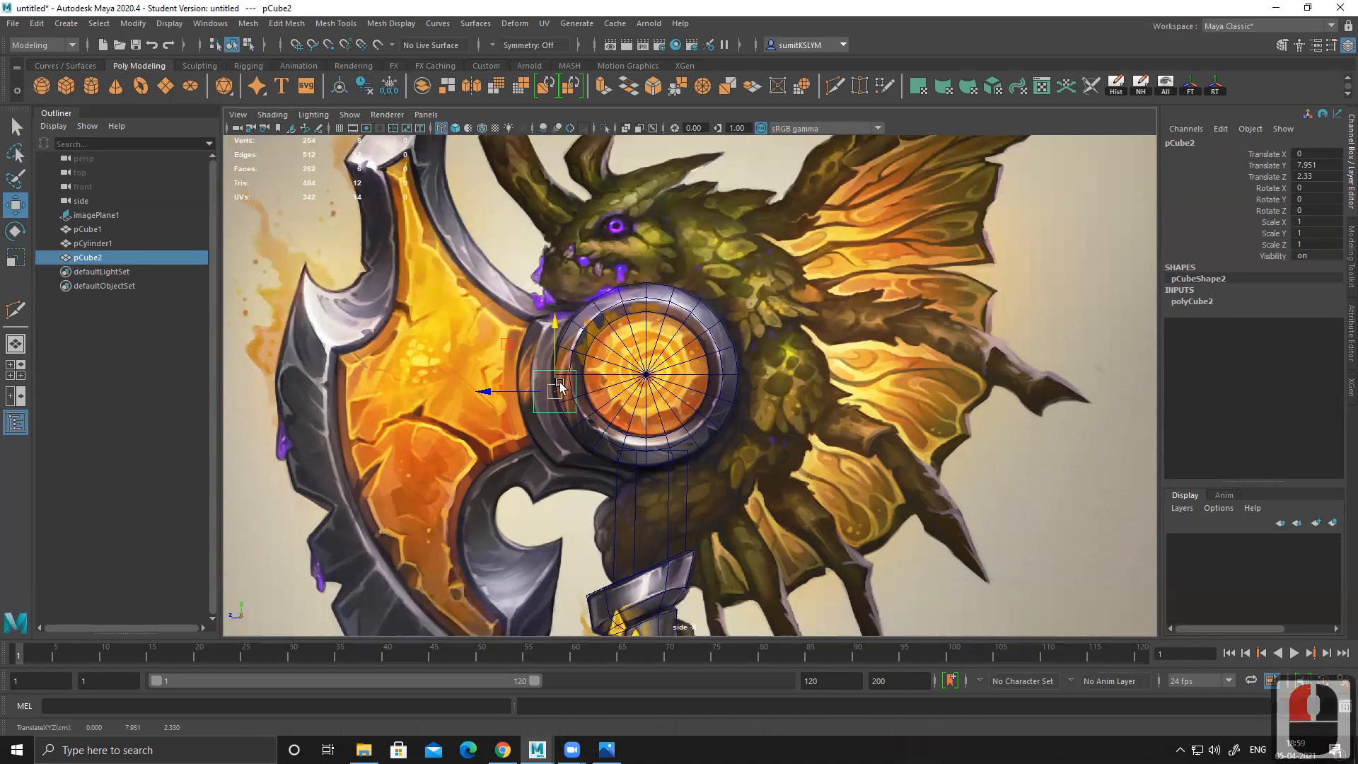
key("r")
left_click_drag(554, 391, 635, 359)
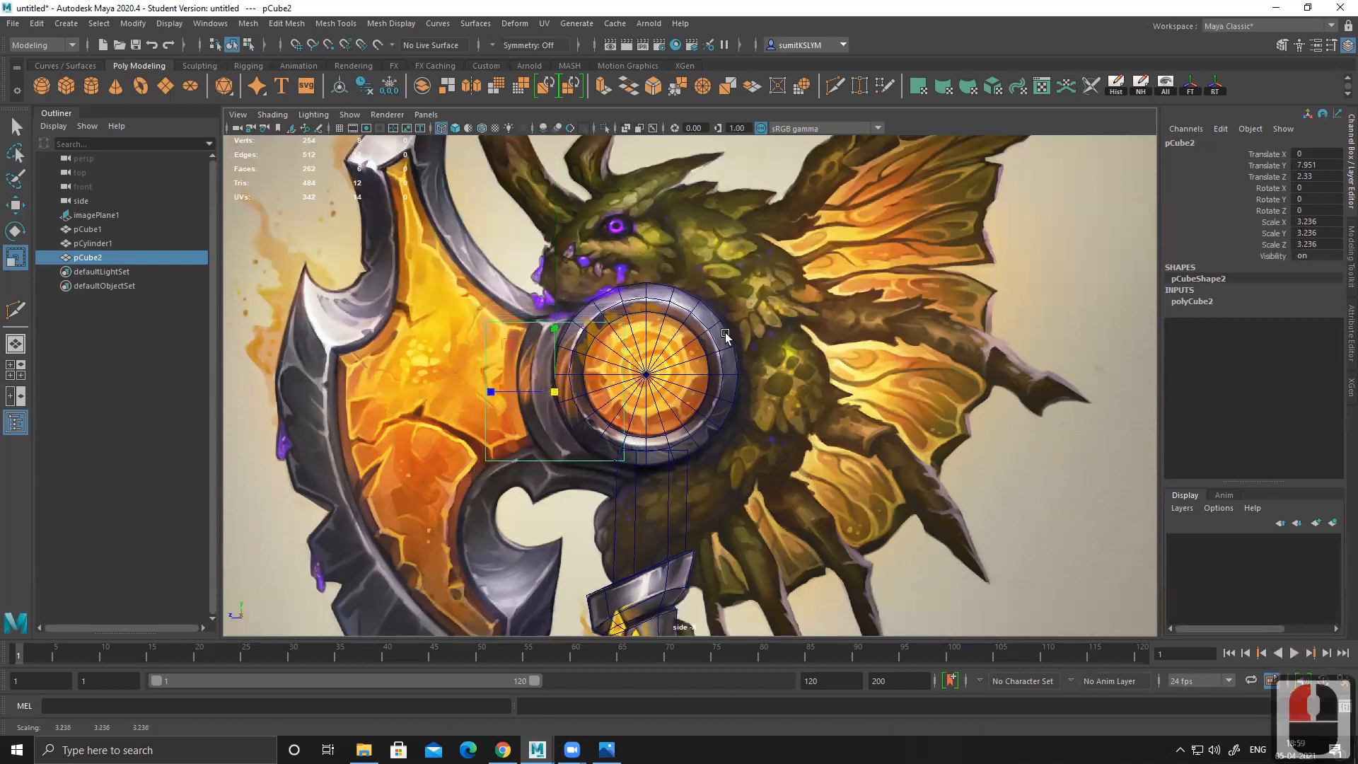
Step: Check the cube's placement in perspective and shift it toward the cylinder to Translate Z 1.494 in the side view
key("space")
key("space")
left_click_drag(799, 337, 838, 353, "alt")
left_click_drag(757, 312, 755, 303, "alt")
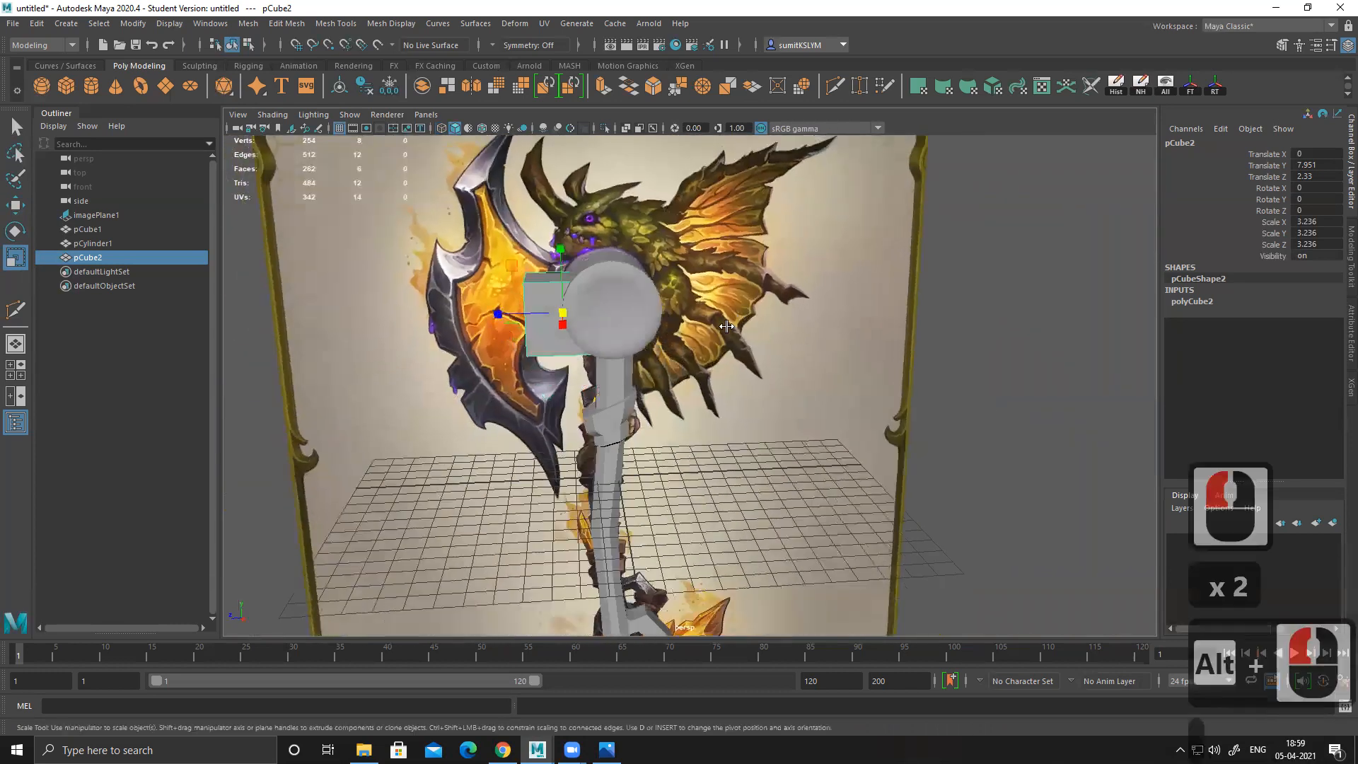
key("space")
key("space")
scroll(667, 377, "up", 1, "alt")
scroll(667, 377, "up", 1, "alt")
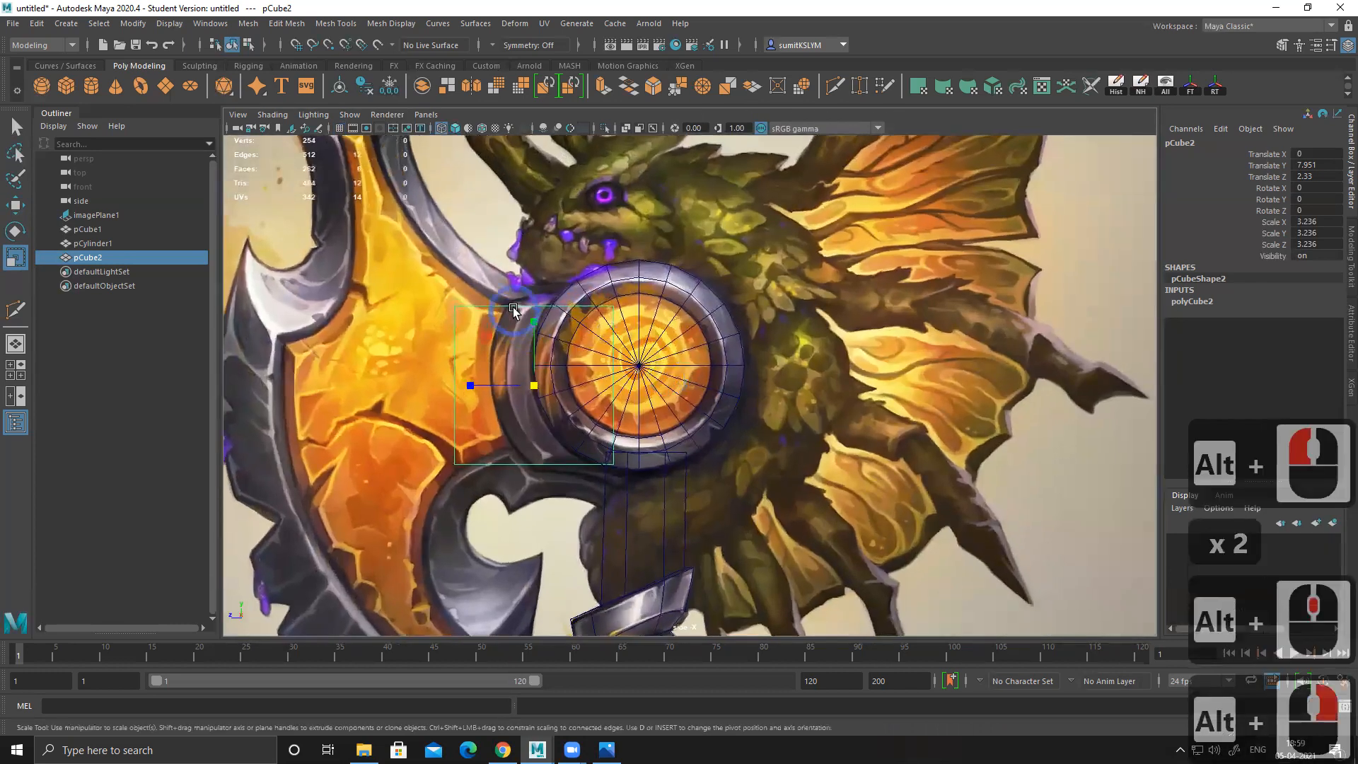
key("w")
left_click_drag(468, 382, 512, 388)
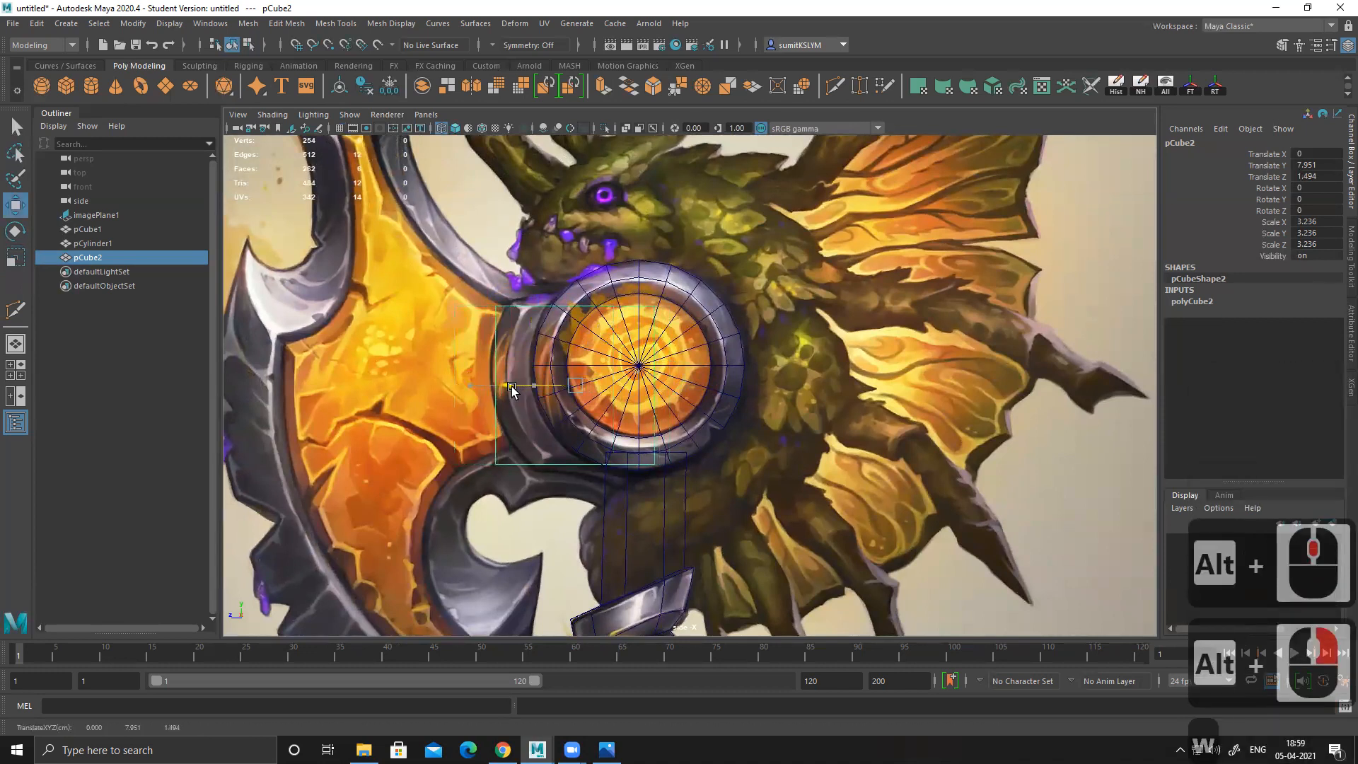
Step: Move the cube's upper vertices in the side view so its top edge follows the collar's upper outline
right_click_drag(532, 307, 372, 286)
left_click_drag(460, 274, 510, 299)
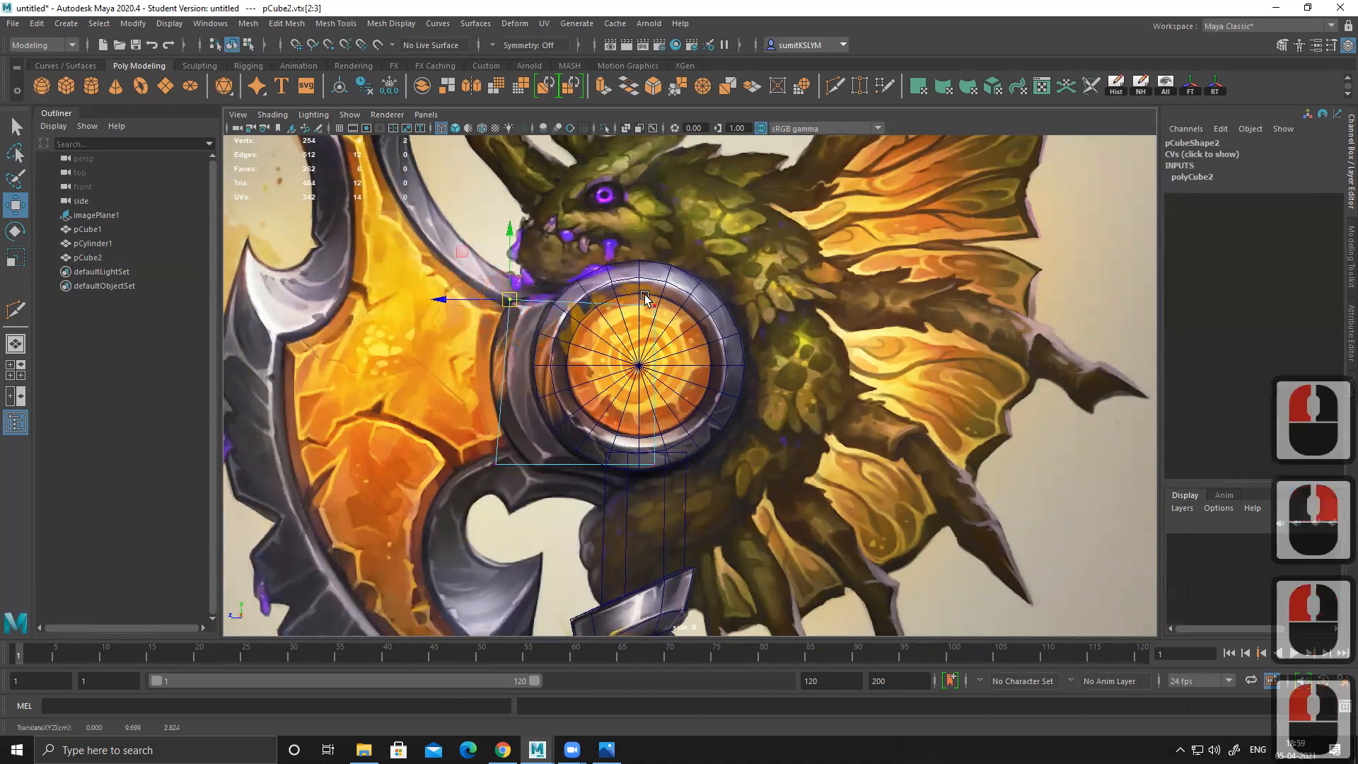
left_click_drag(614, 286, 688, 334)
right_click_drag(626, 272, 654, 232, "alt")
left_click_drag(647, 220, 646, 200)
Step: Move the cube's lower outer and inner vertices to match the slanted lower edge of the collar in the reference
left_click_drag(406, 460, 511, 500)
left_click_drag(405, 482, 451, 485)
left_click_drag(499, 410, 500, 417)
left_click_drag(576, 451, 680, 501)
middle_click_drag(680, 501, 596, 453, "alt")
scroll(670, 537, "up", 2)
scroll(670, 538, "up", 1)
left_click_drag(529, 362, 535, 428)
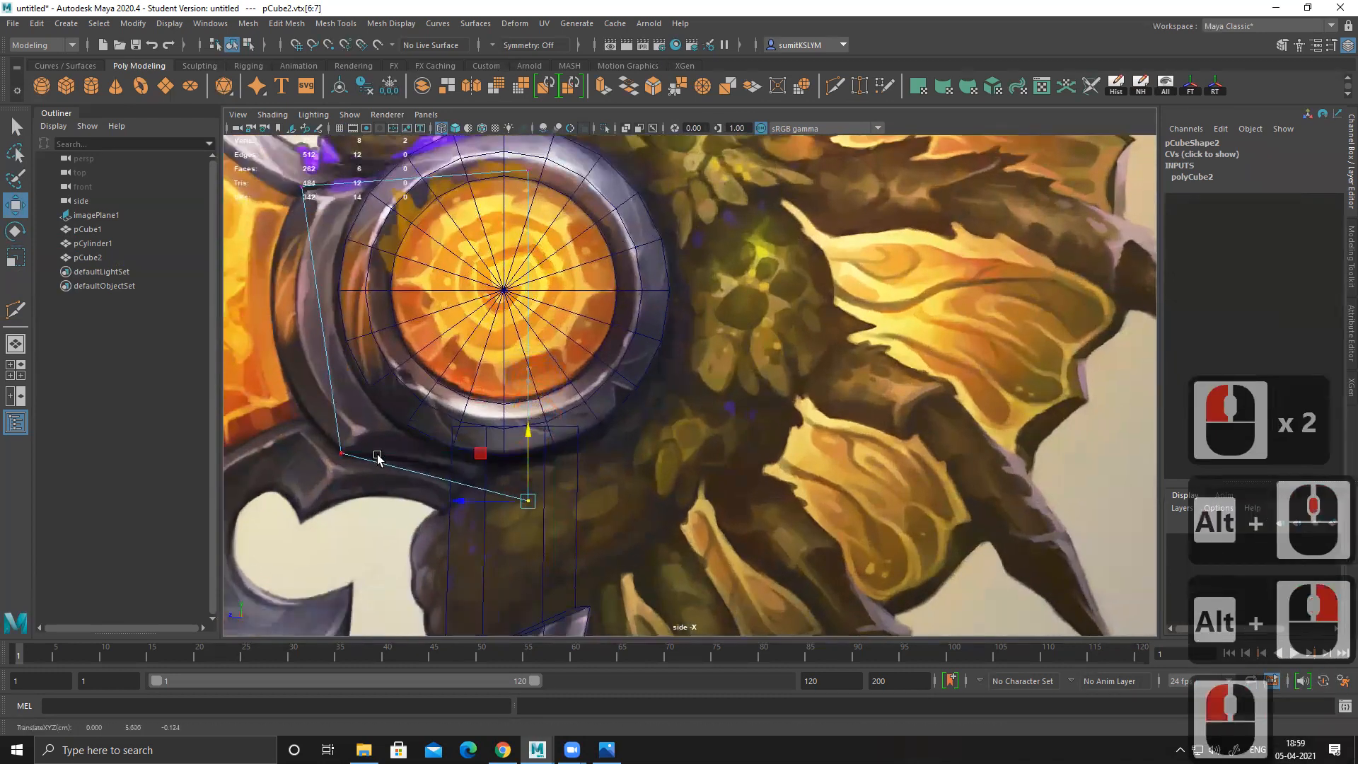
Step: Raise the cube's upper inner vertices slightly and fine-tune the height of its lower outer vertices
middle_click_drag(437, 375, 452, 425, "alt")
middle_click_drag(518, 265, 521, 303, "alt")
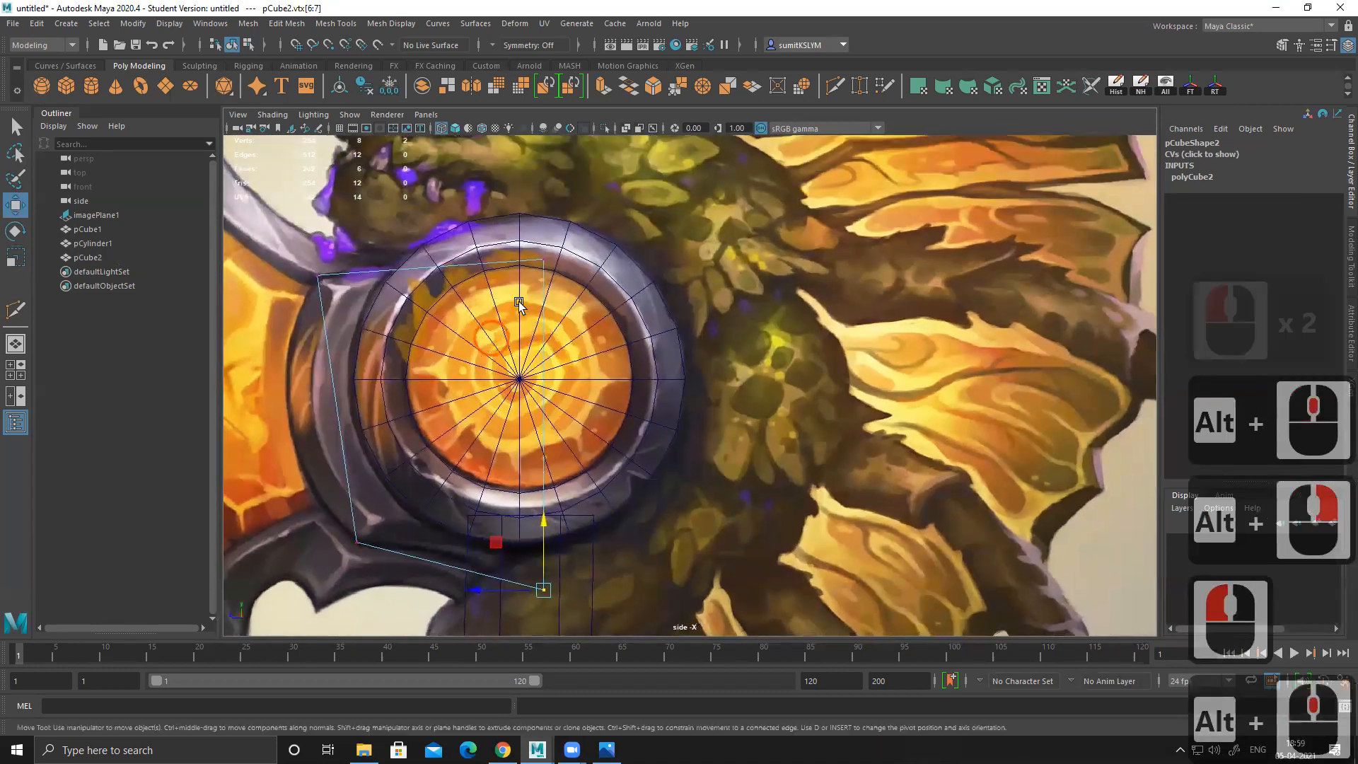
left_click_drag(516, 235, 557, 281)
left_click_drag(549, 191, 547, 182)
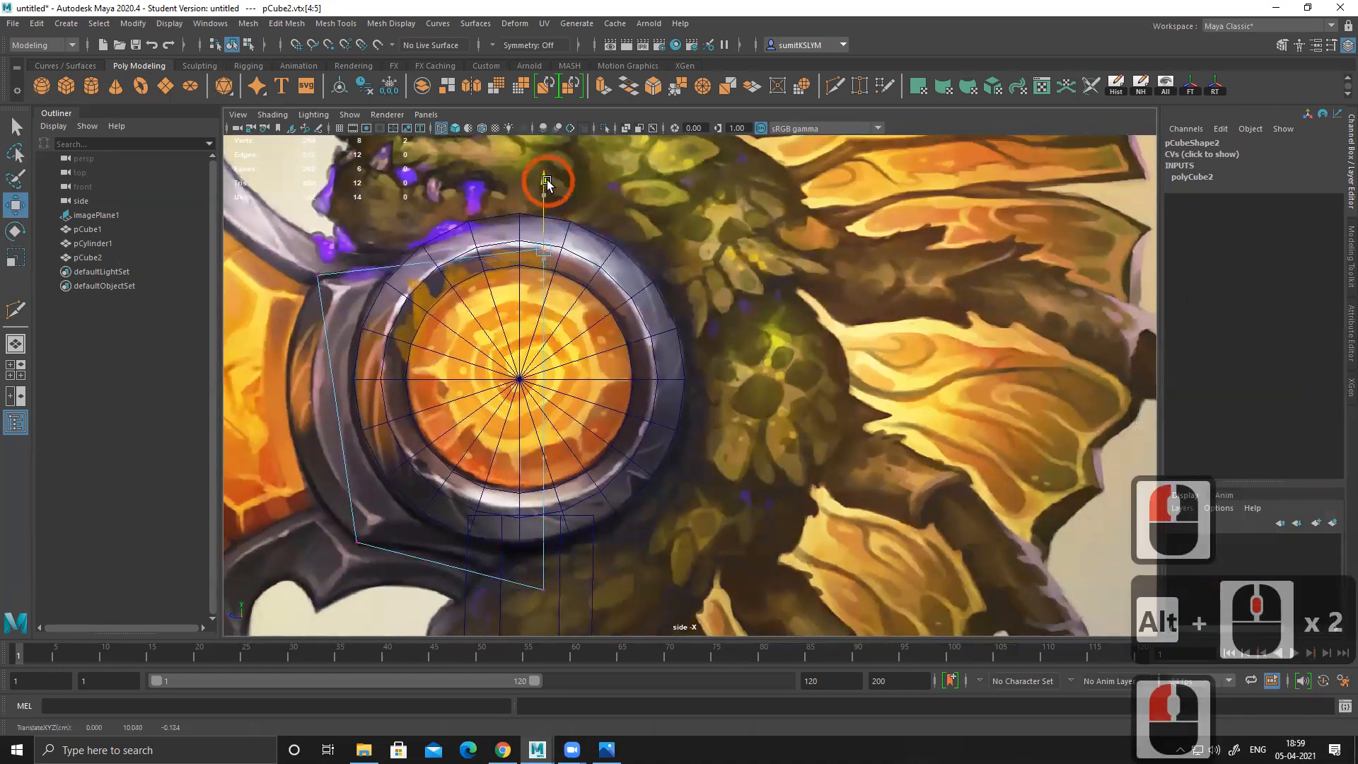
middle_click_drag(450, 337, 452, 380, "alt")
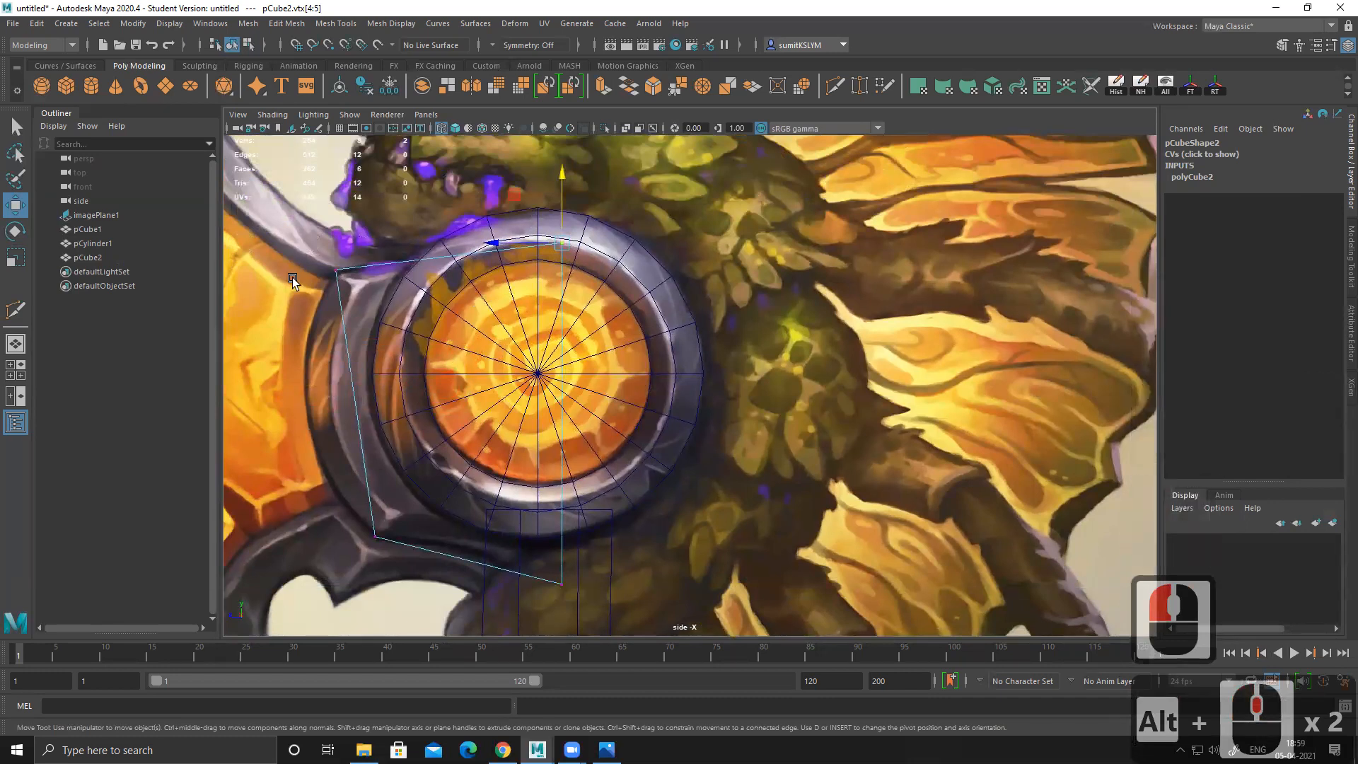
left_click_drag(356, 520, 396, 564)
left_click_drag(374, 466, 375, 469)
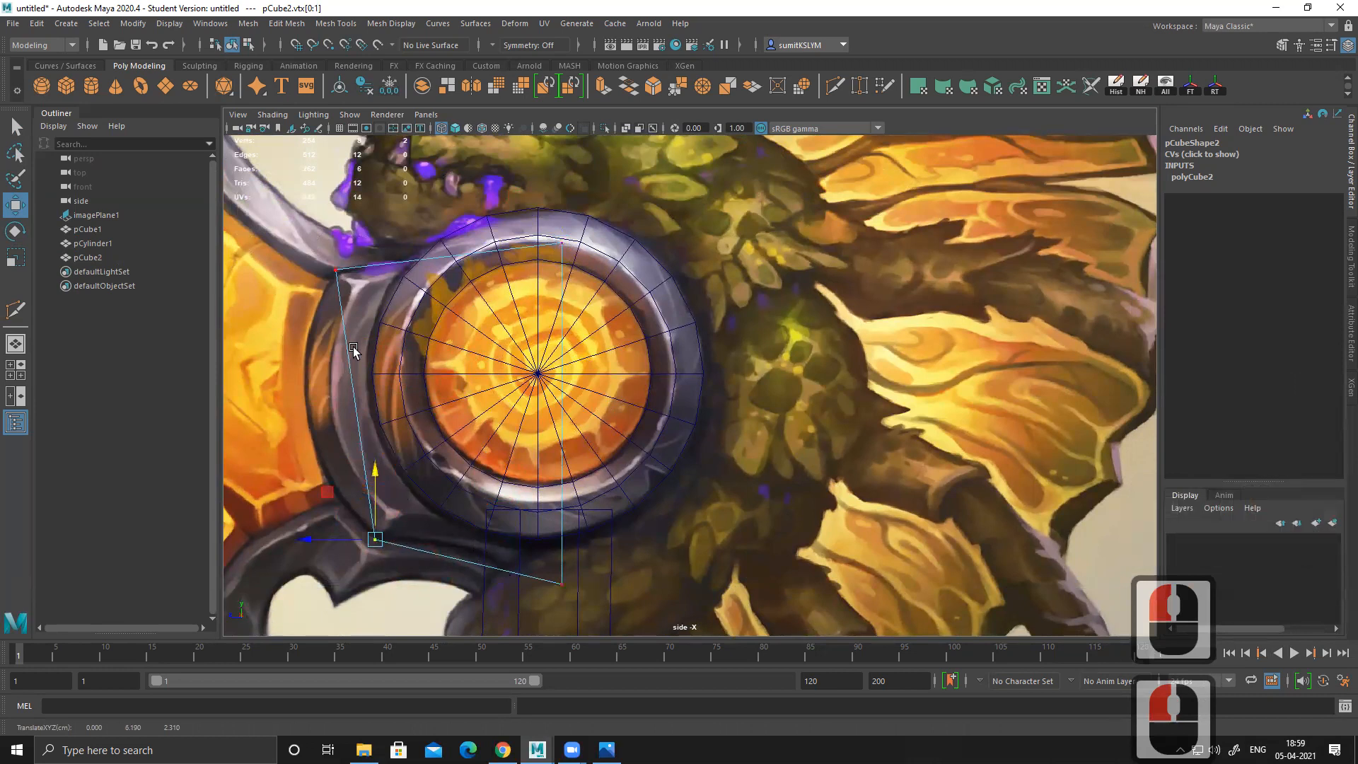
Step: Insert a vertical edge loop near the middle of the cube with Multi-Cut
right_click_drag(348, 274, 276, 273, "shift")
left_click(446, 258, "ctrl")
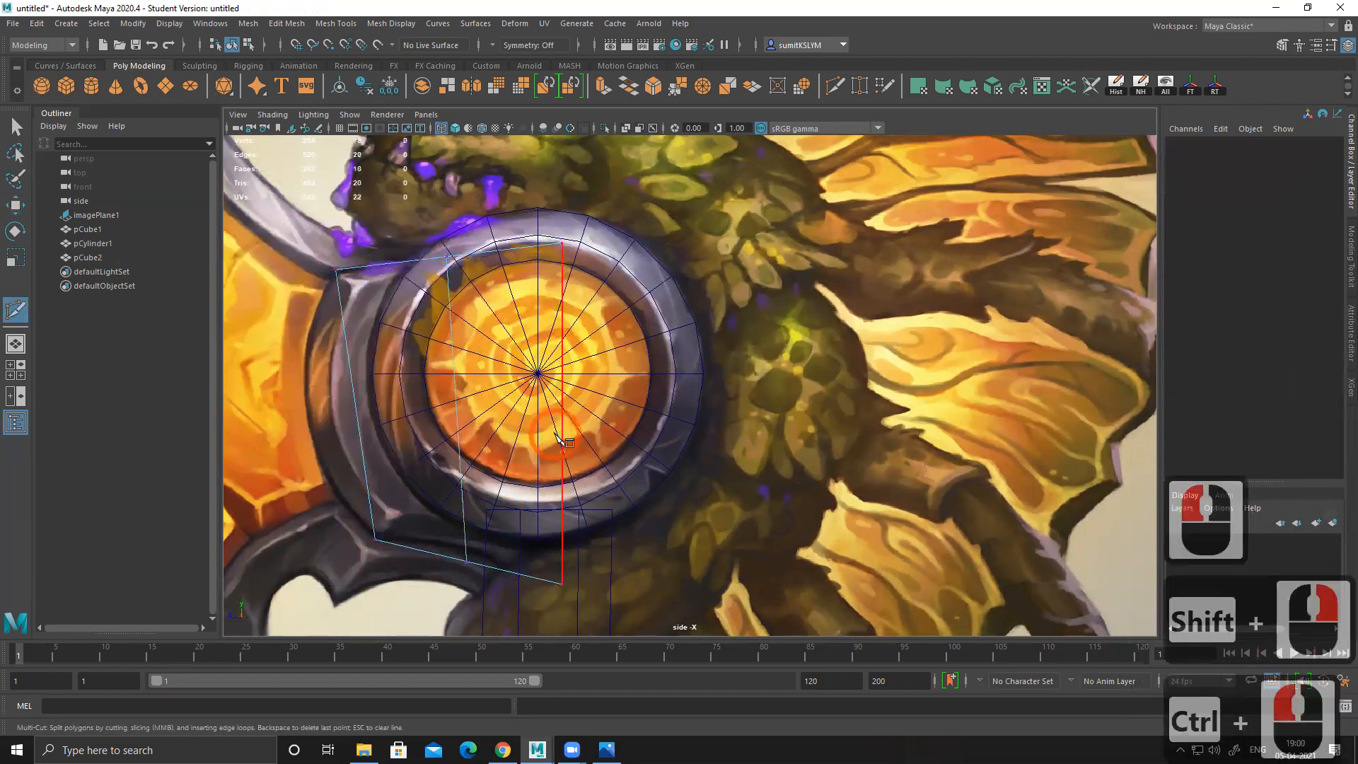
key("w")
right_click_drag(473, 275, 391, 338)
key("ctrl+z")
Step: Move the vertical edge loop's bottom and top vertices to fit the collar's outline in the reference
right_click_drag(444, 258, 375, 259)
left_click_drag(533, 587, 438, 534)
right_click_drag(479, 589, 493, 536, "alt")
left_click_drag(453, 515, 445, 500)
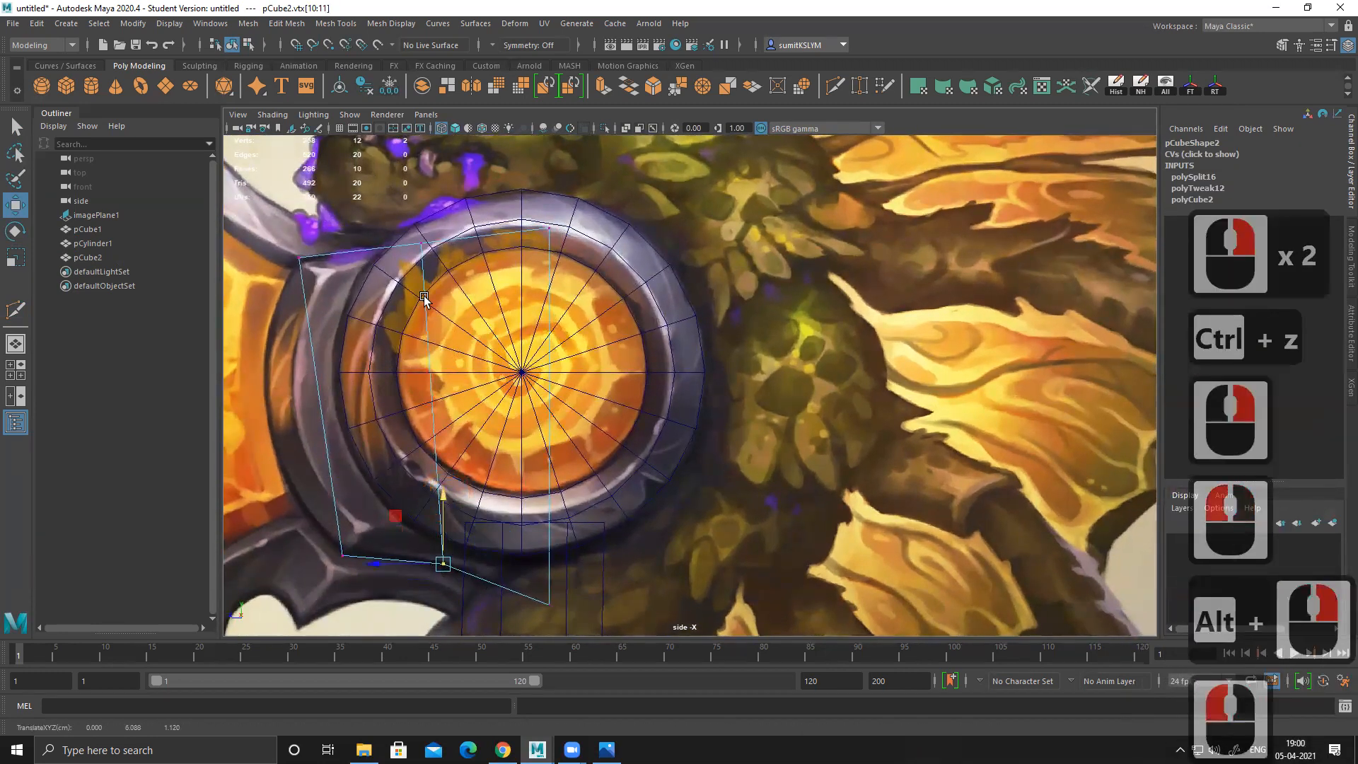
middle_click_drag(424, 297, 455, 336, "alt")
left_click(451, 282)
left_click_drag(451, 213, 452, 216)
middle_click_drag(447, 380, 547, 328, "alt")
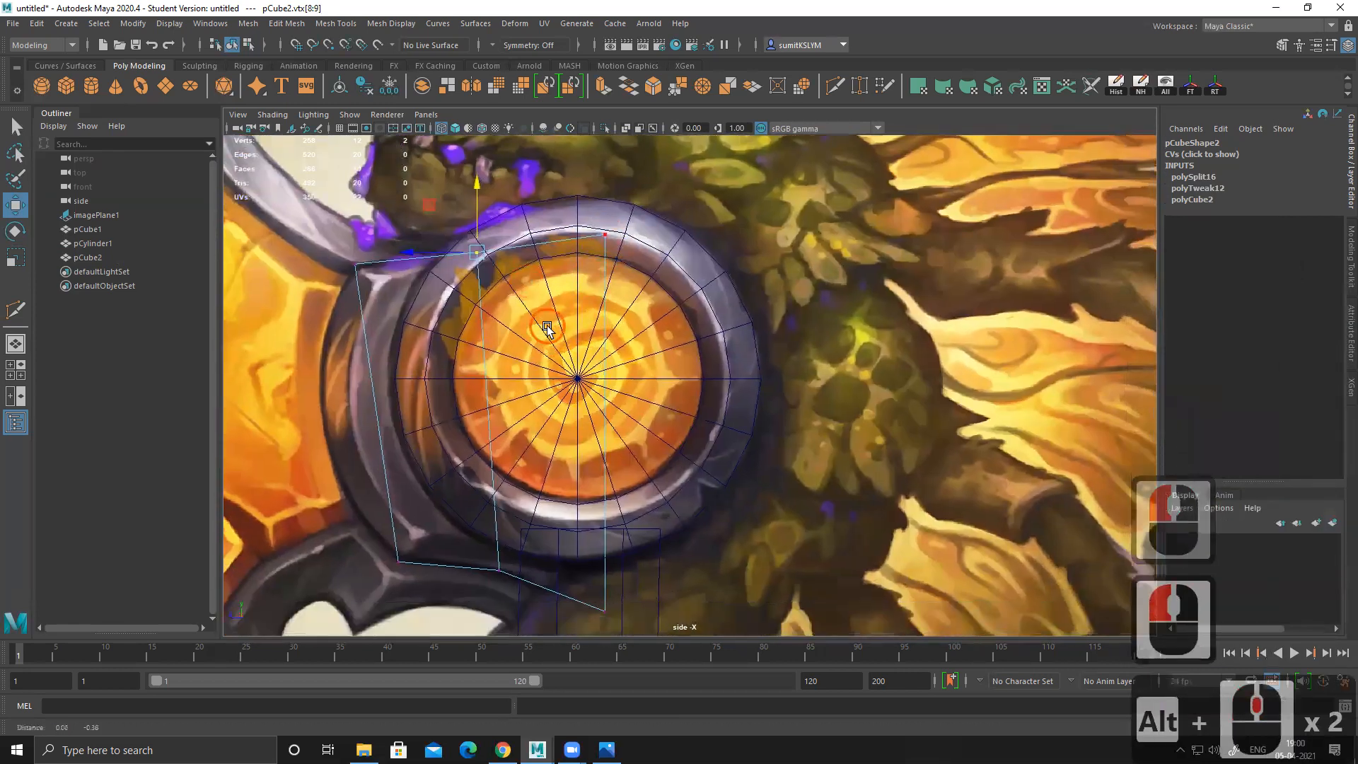
Step: Insert a horizontal edge loop halfway up the cube and pull its outer vertices out to the collar's curved edge
right_click_drag(478, 253, 571, 171)
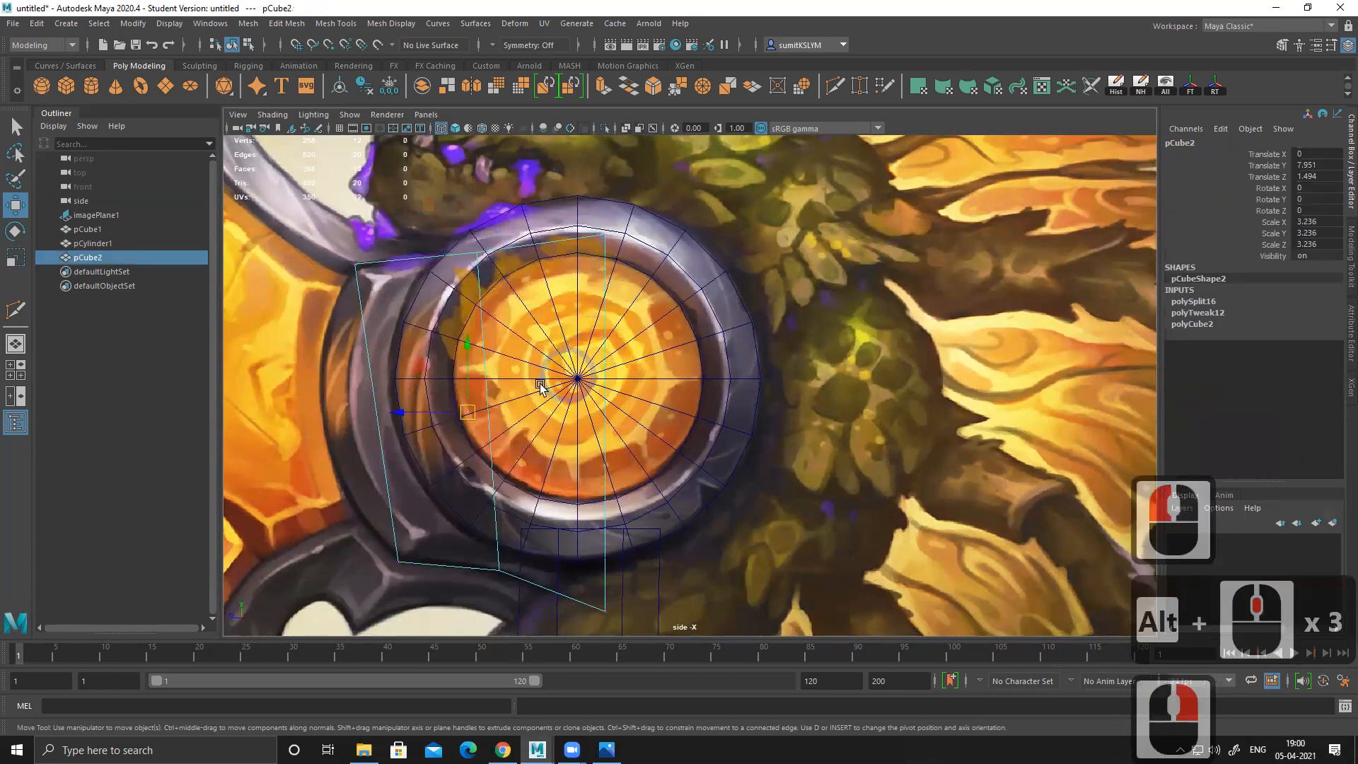
right_click_drag(478, 254, 263, 267, "shift")
left_click(392, 411, "ctrl")
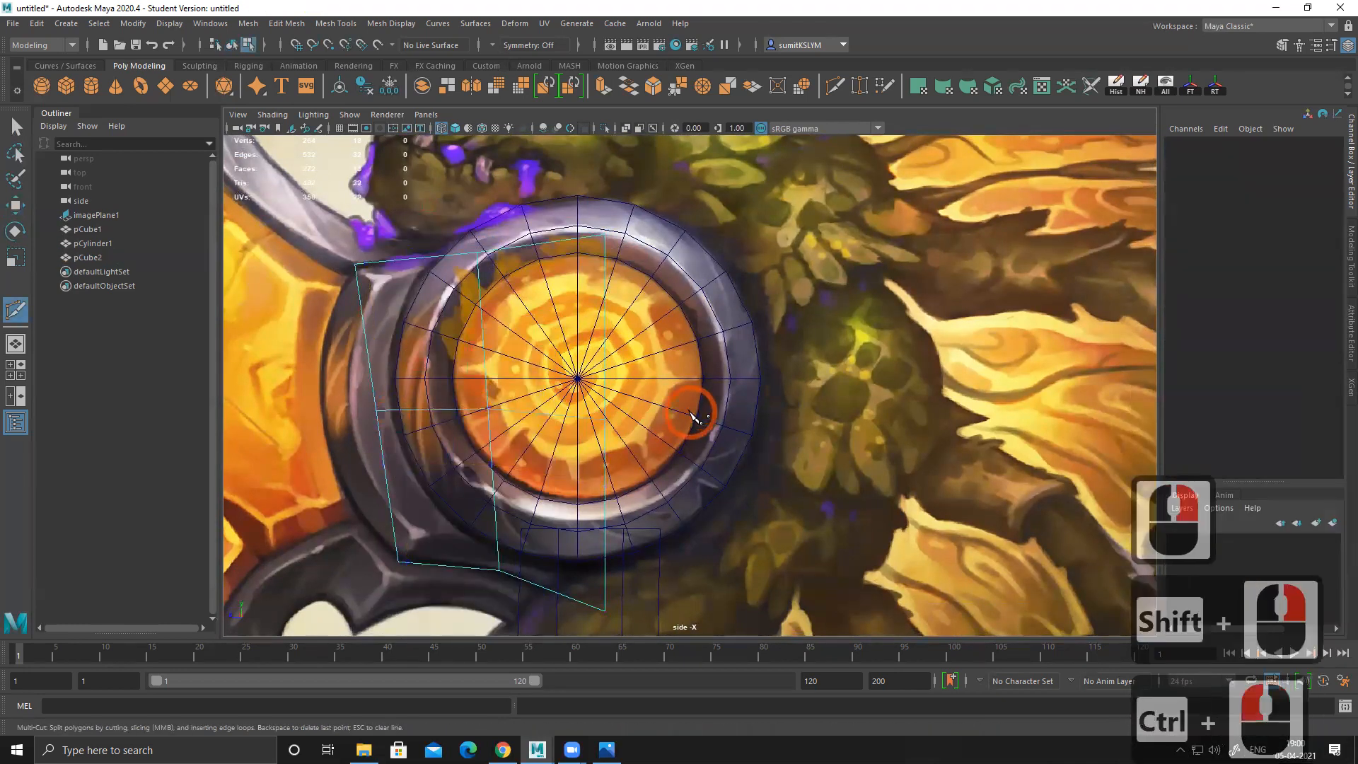
key("w")
right_click_drag(473, 250, 313, 242)
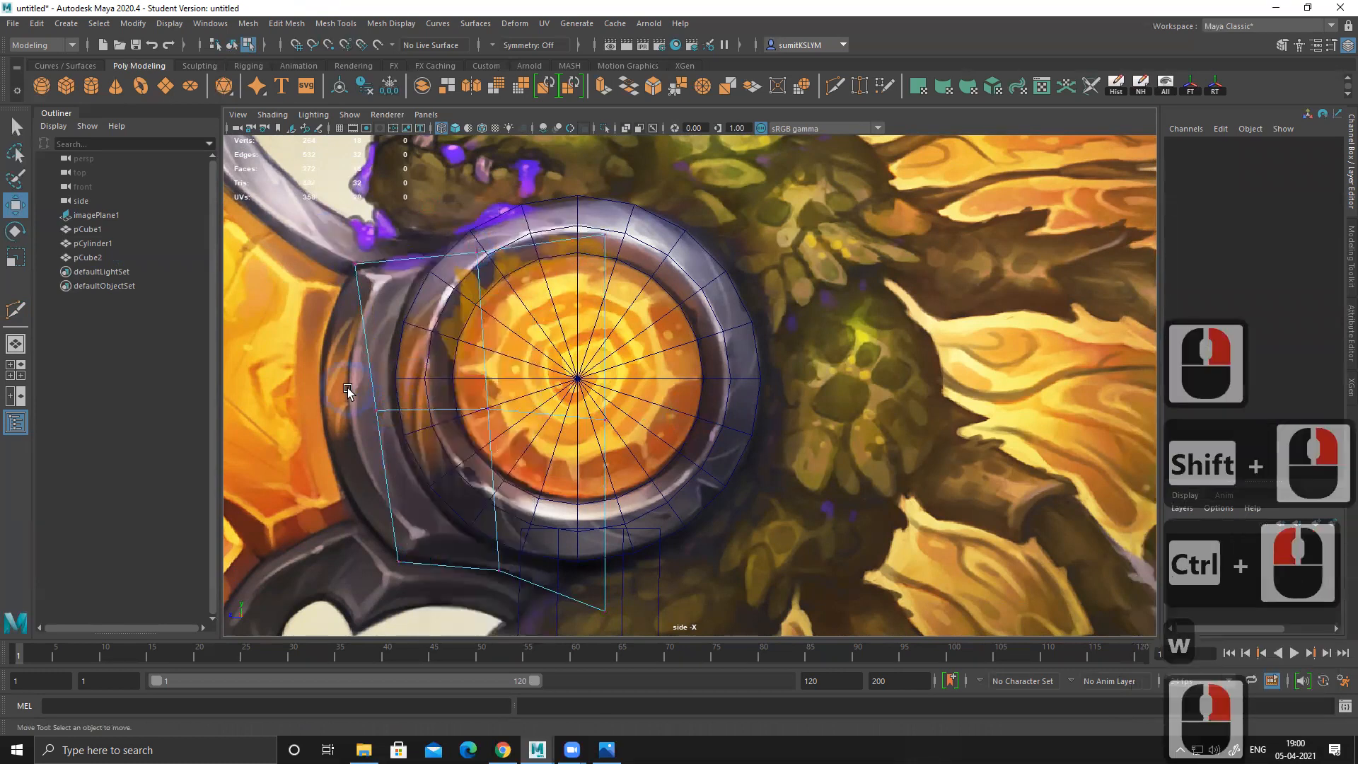
left_click_drag(344, 386, 413, 438)
mouse_move(324, 419)
left_mouse_down()
mouse_move(304, 409)
mouse_move(256, 422)
left_mouse_up()
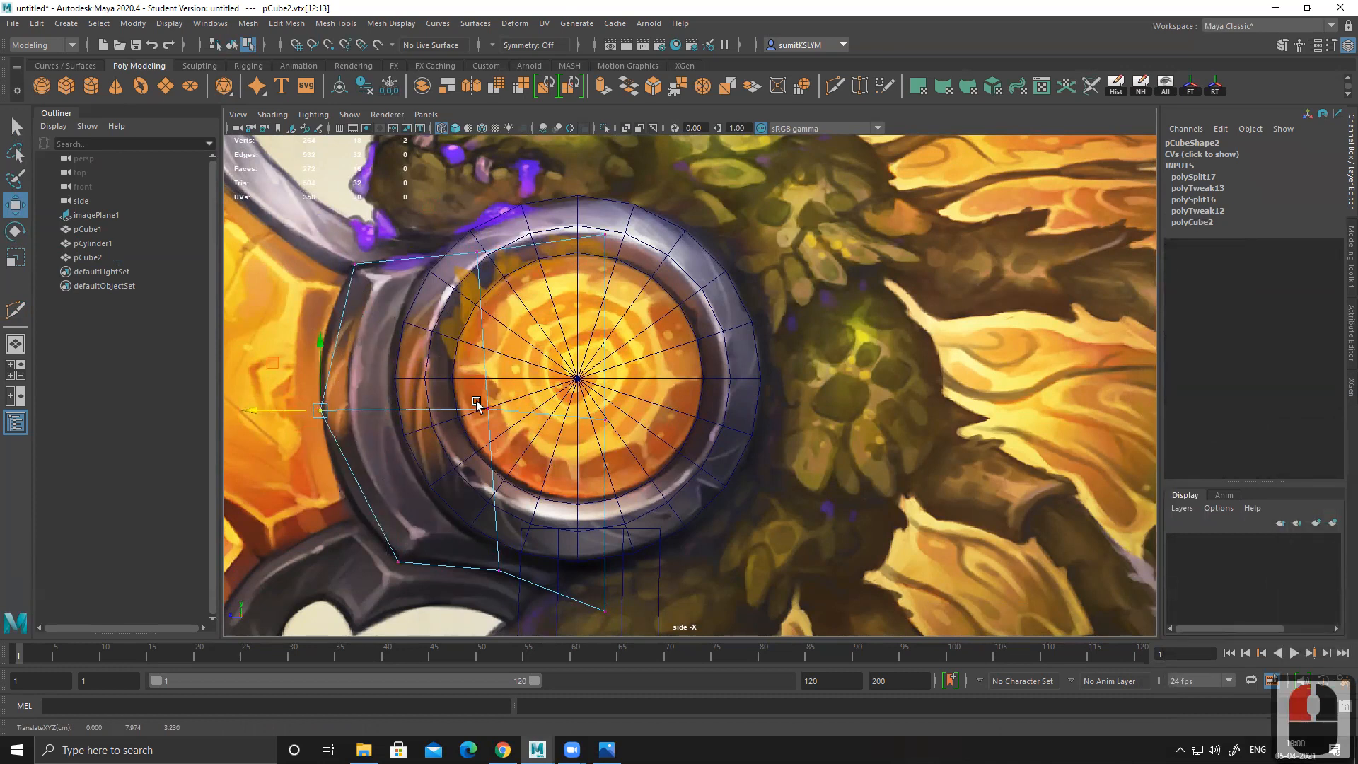
Step: Insert two more horizontal edge loops in the cube, one below and one above the middle loop
right_click_drag(494, 369, 403, 371, "shift")
left_click_drag(362, 486, 365, 493, "ctrl")
left_click(482, 335, "ctrl")
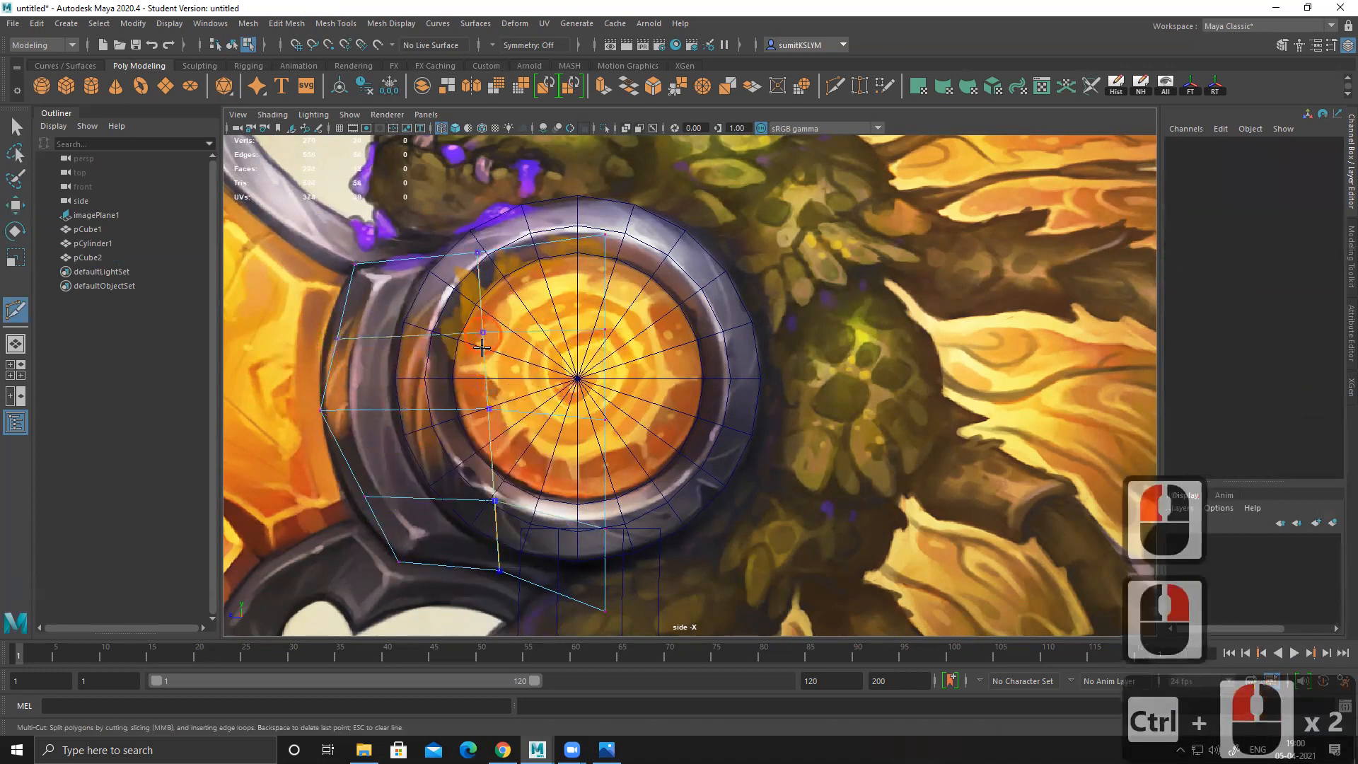
Step: Pull the outer vertices of the upper and lower horizontal loops outward to round the block along the collar's edge
key("w")
right_click_drag(483, 332, 282, 308)
mouse_move(277, 306)
left_mouse_down()
mouse_move(380, 347)
mouse_move(279, 333)
left_mouse_up()
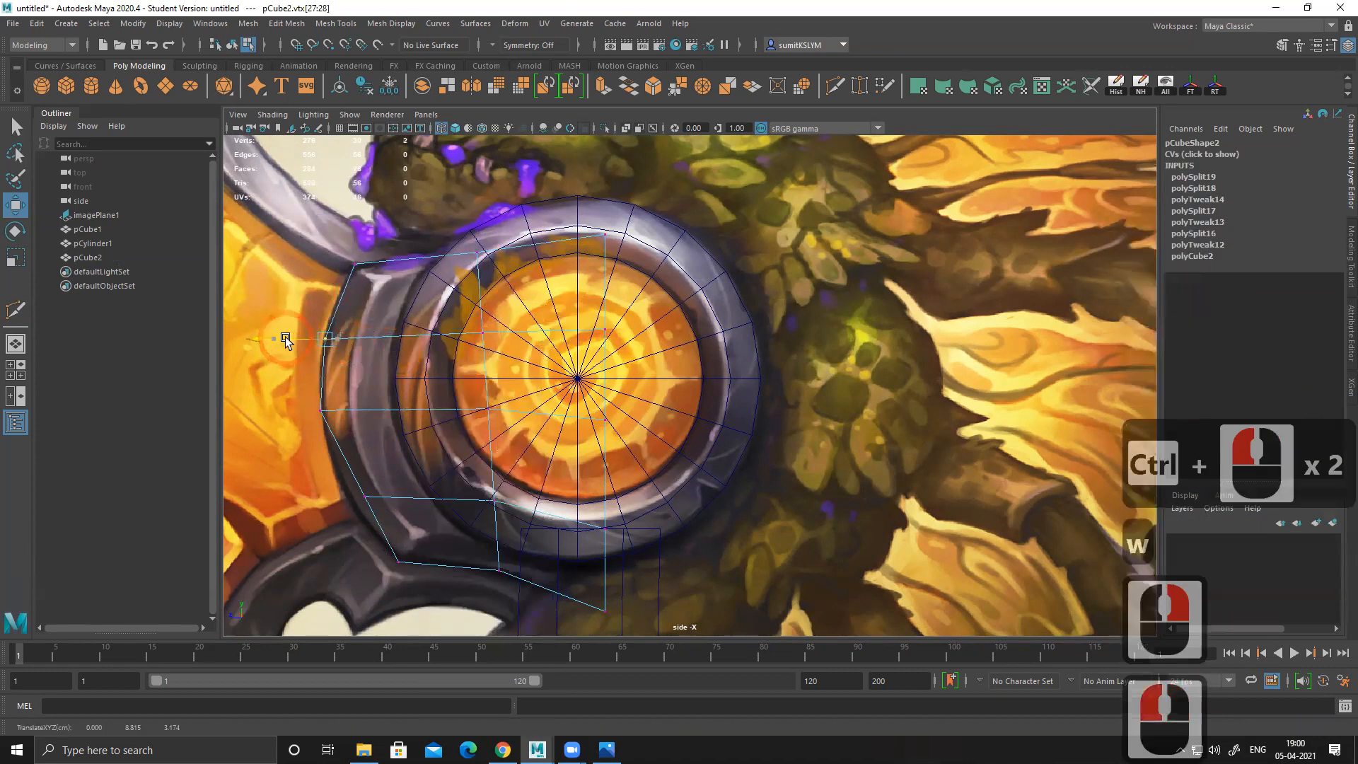
left_click_drag(383, 507, 401, 520)
left_click_drag(323, 498, 303, 495)
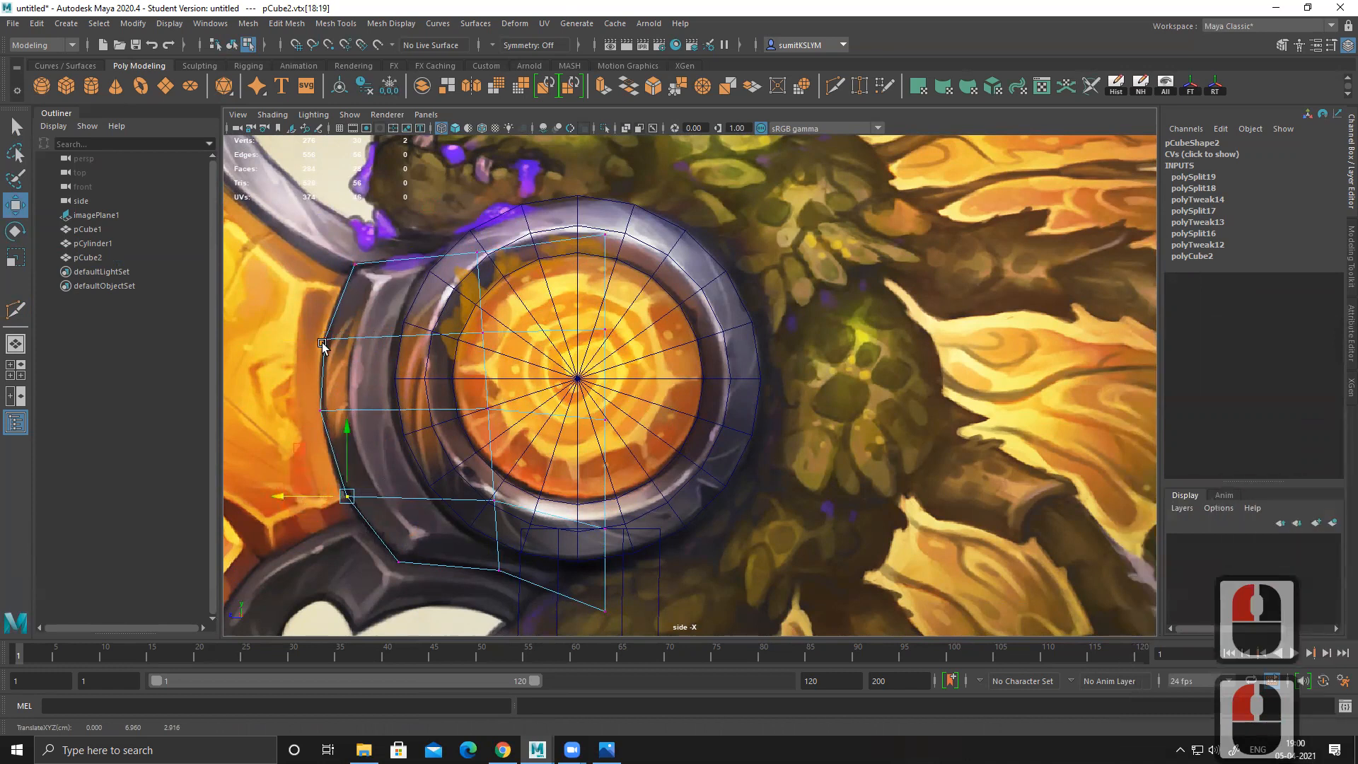
Step: Lower the block's bottom inner corner vertices slightly beneath the cylinder
middle_click_drag(447, 513, 430, 468, "alt")
middle_click_drag(594, 569, 523, 494, "alt")
right_click_drag(488, 472, 554, 539, "alt")
left_click_drag(483, 491, 528, 537)
left_click_drag(497, 443, 499, 447)
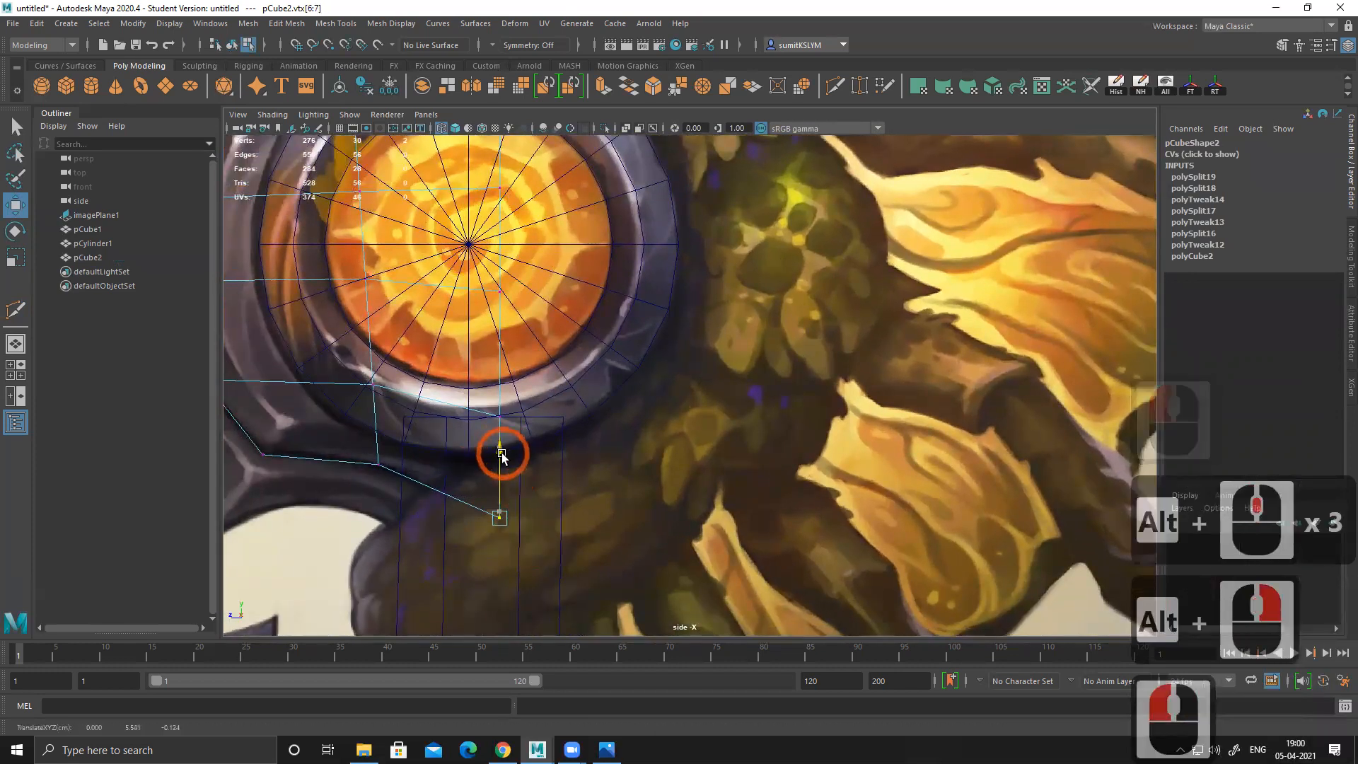
right_click_drag(614, 521, 493, 478, "alt")
middle_click_drag(550, 242, 511, 357, "alt")
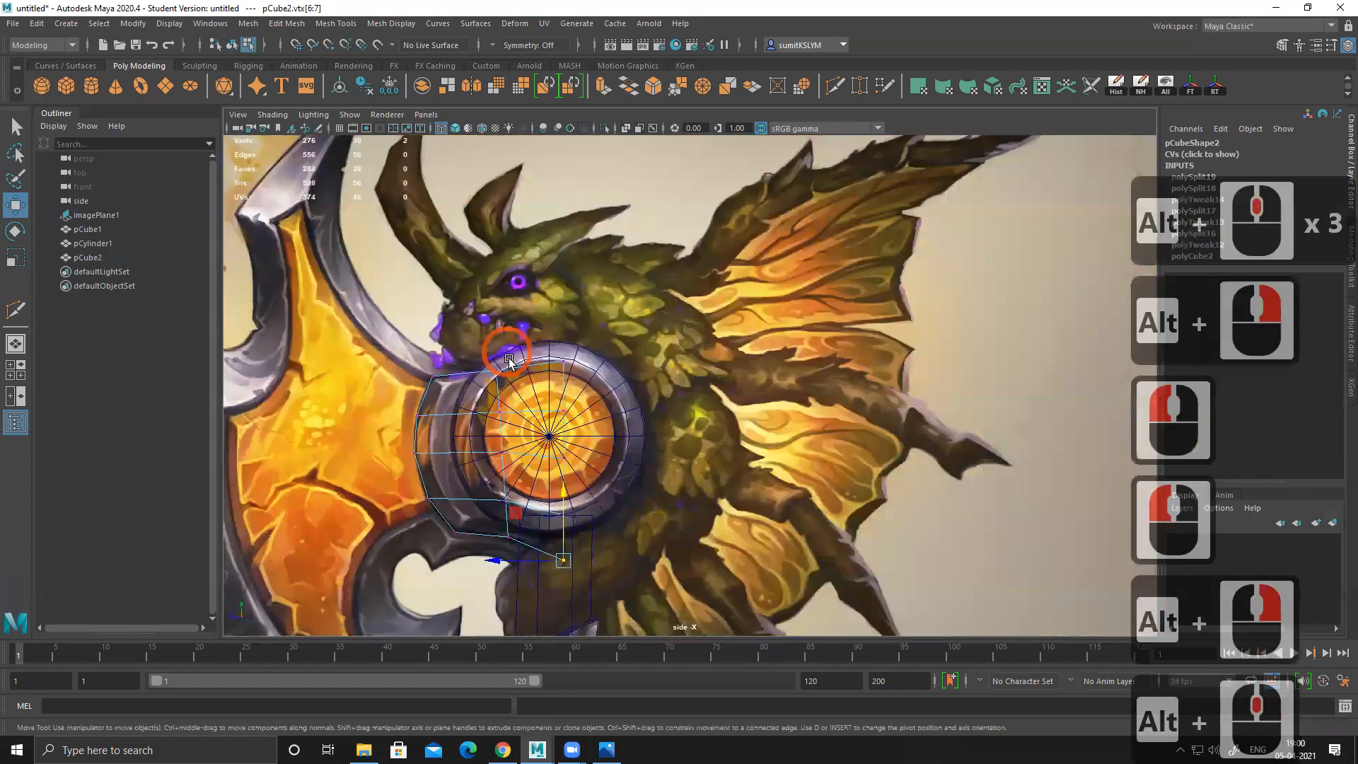
Step: Examine the rounded block beside the head cylinder in perspective and against the side reference image
right_click_drag(511, 358, 587, 398, "alt")
key("space")
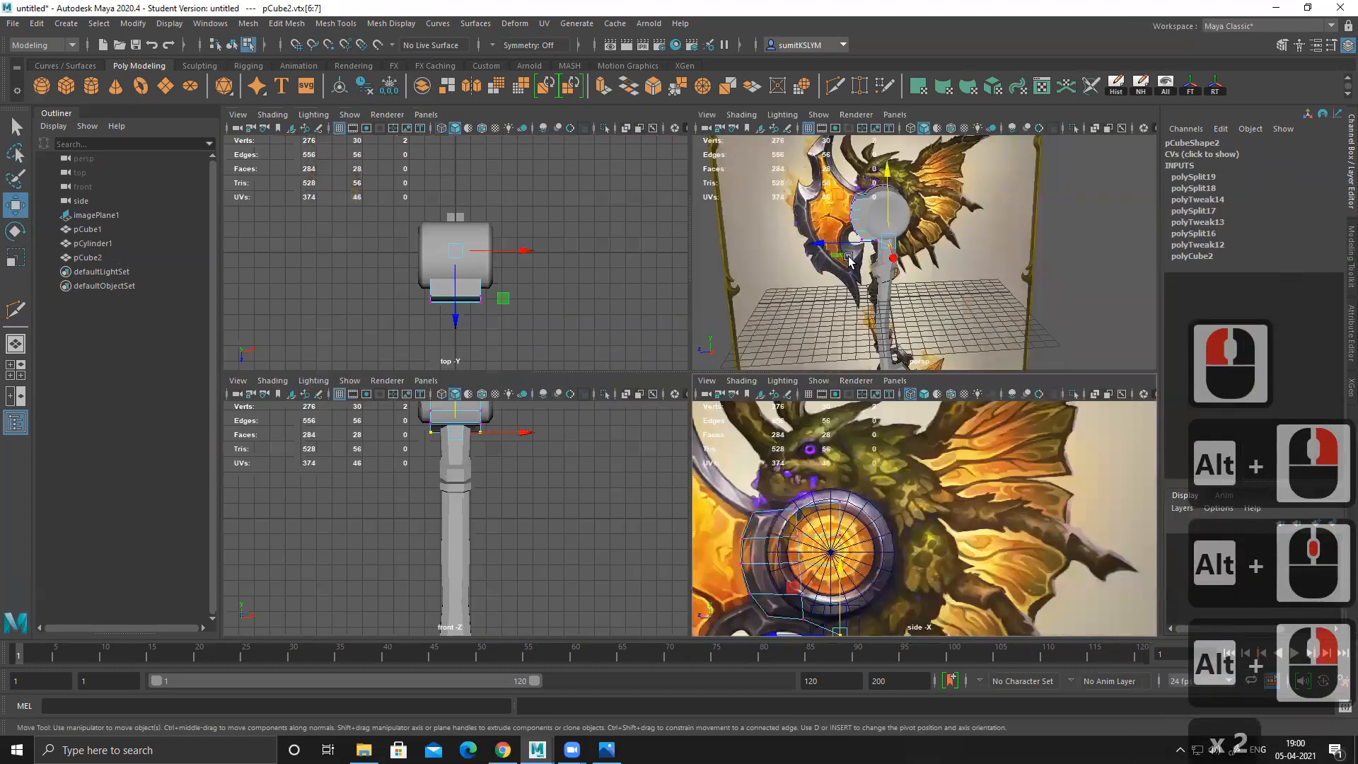
key("space")
left_click_drag(813, 363, 713, 391, "alt")
key("space")
key("space")
middle_click_drag(794, 454, 837, 441, "alt")
right_click_drag(837, 441, 565, 403, "alt")
middle_click_drag(566, 403, 605, 385, "alt")
right_click_drag(597, 388, 651, 382, "alt")
middle_click_drag(537, 371, 605, 369, "alt")
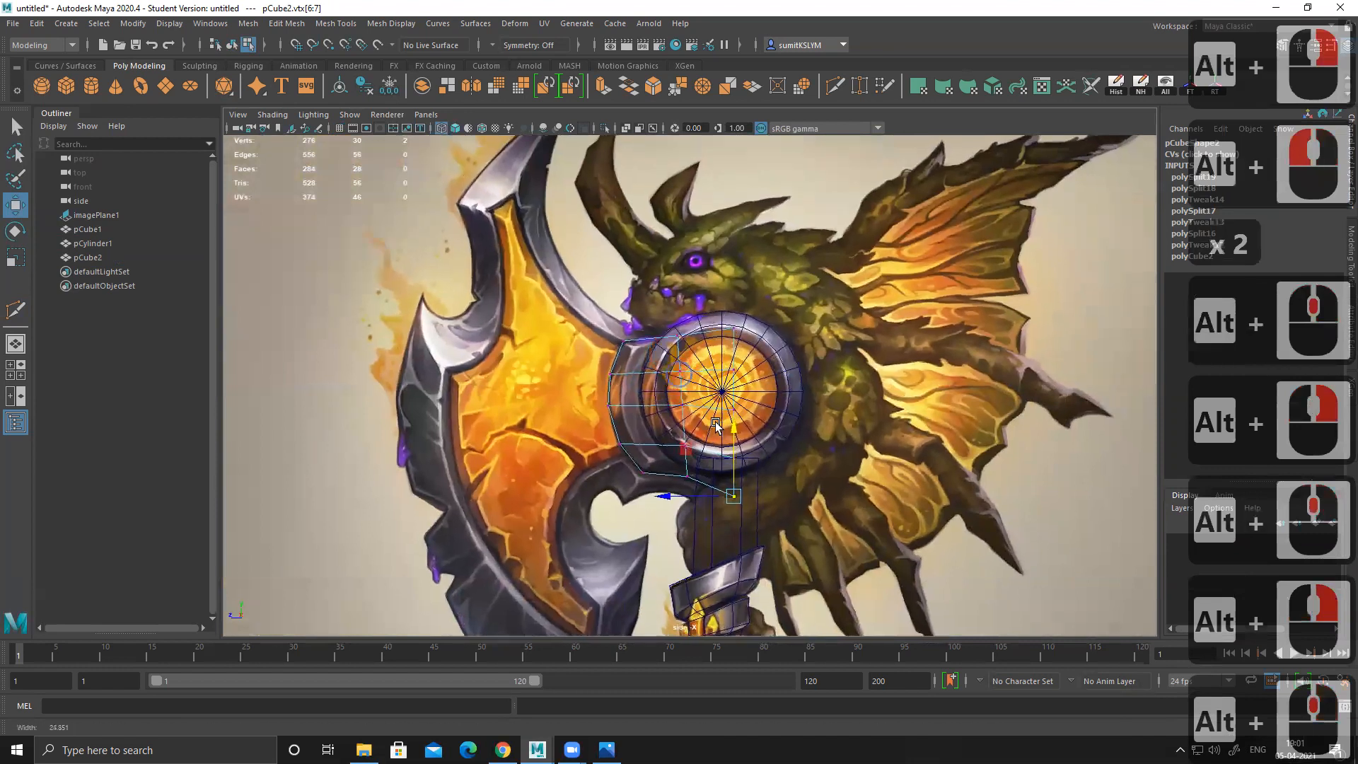
right_click_drag(580, 364, 637, 347, "alt")
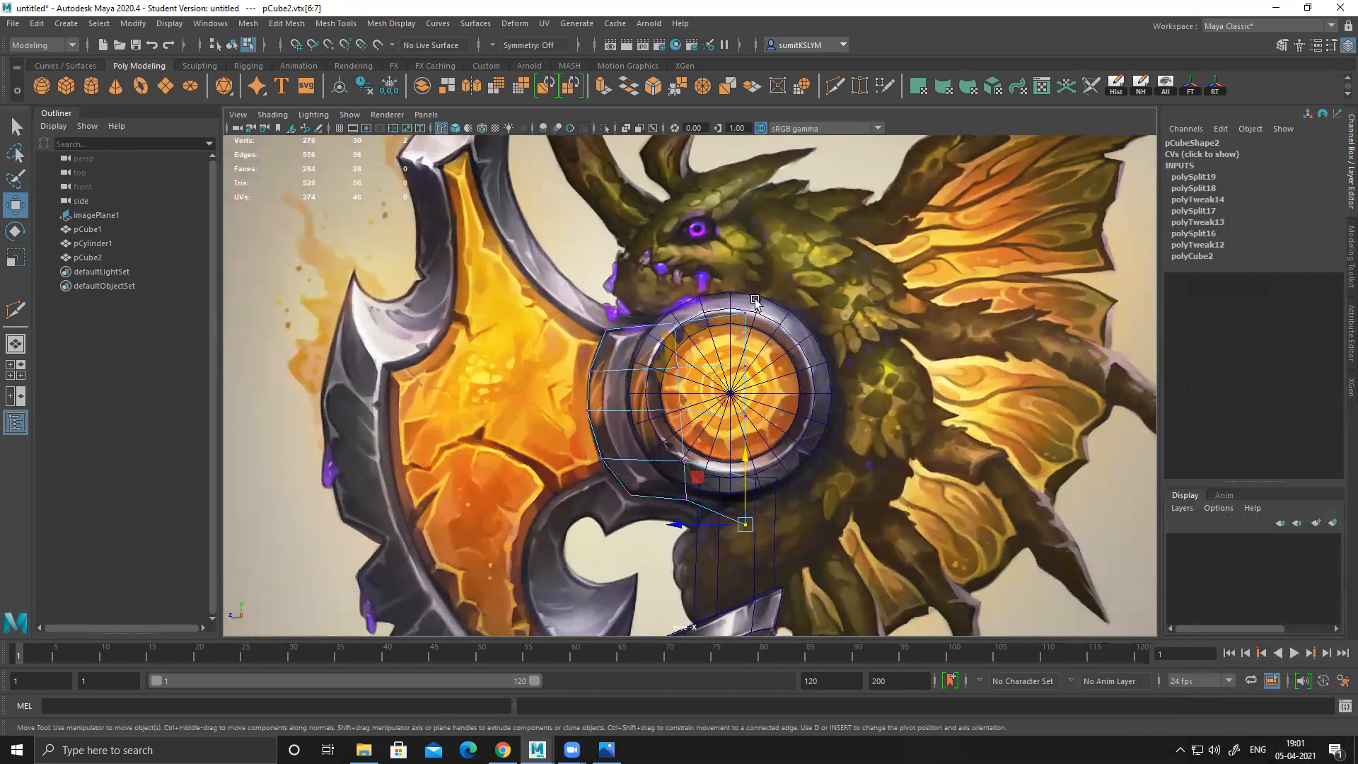
right_click_drag(636, 356, 633, 311)
left_click(625, 359)
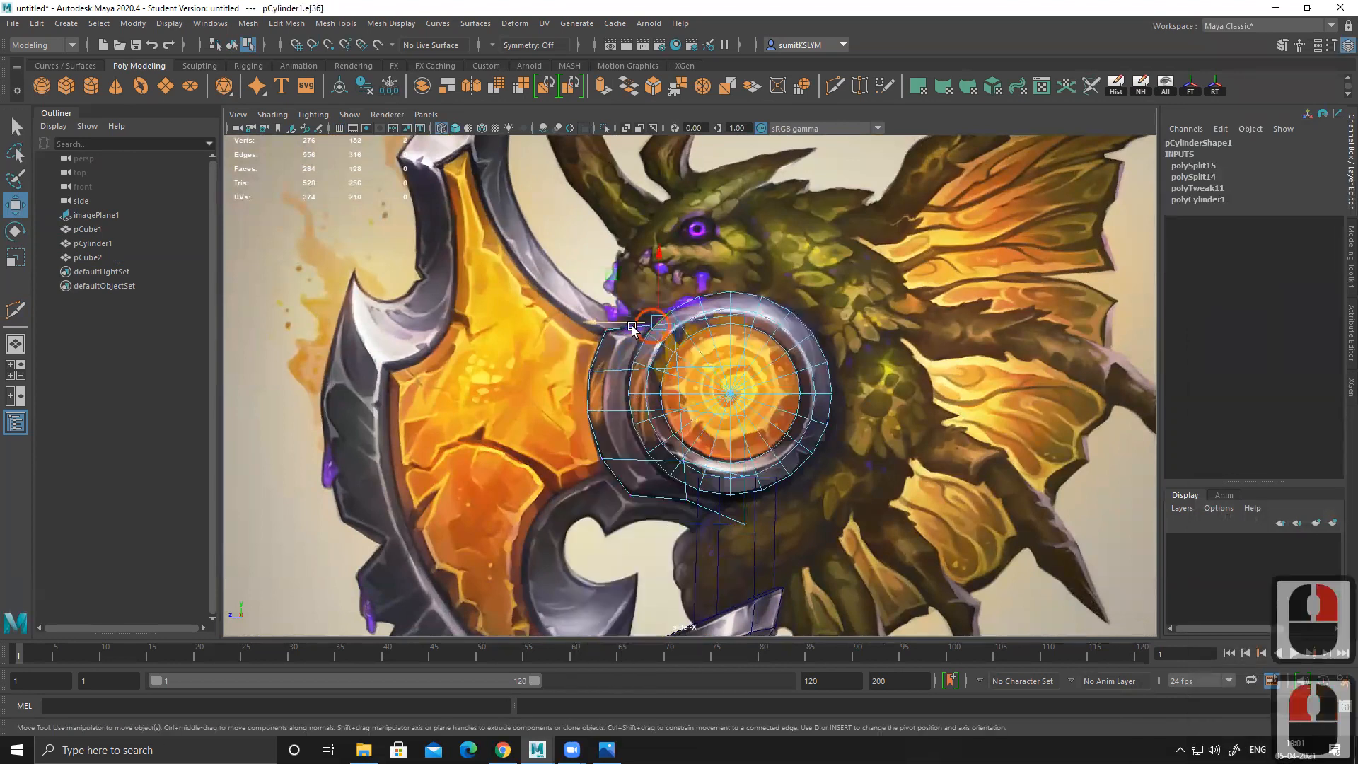
key("ctrl+z")
key("ctrl+z")
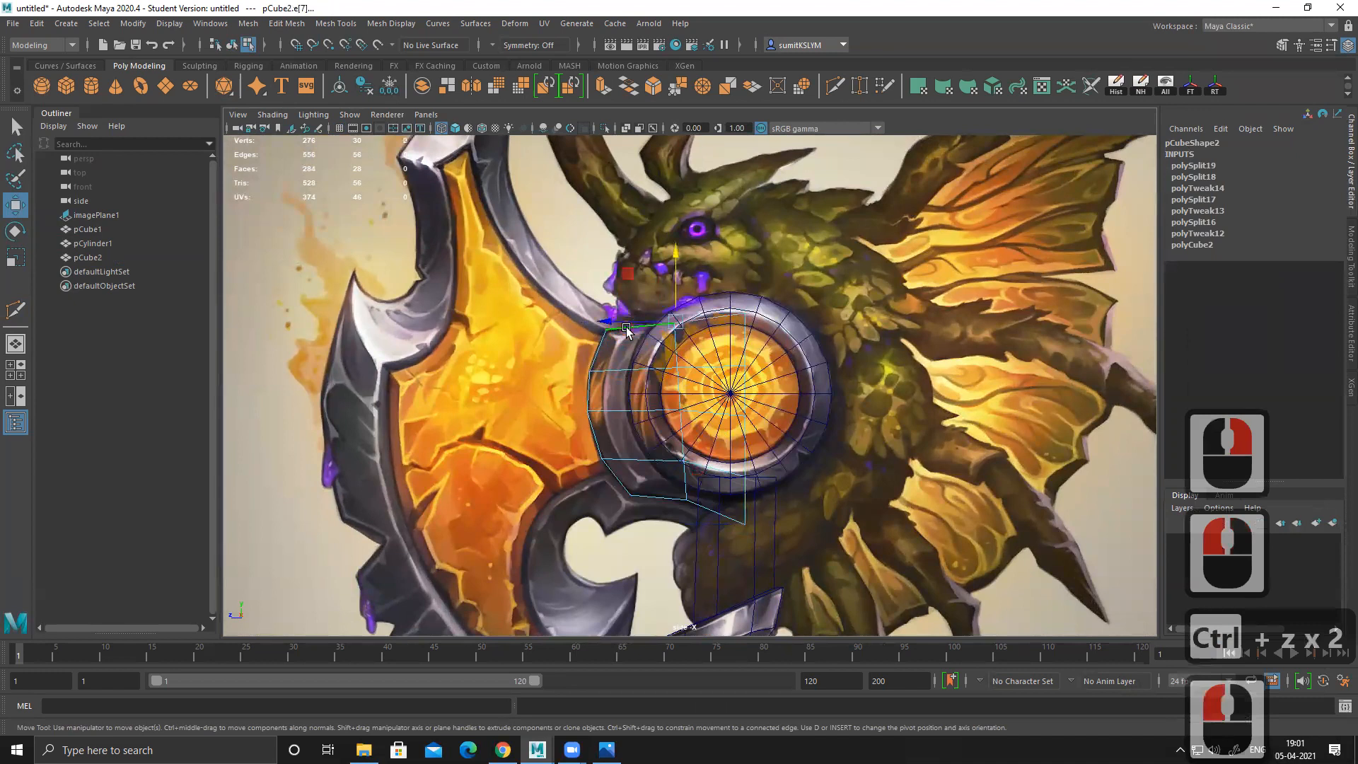
Step: Bevel the block's outer border edges along the top, curved and bottom sides of both flat faces, with fraction 0.5 and one segment
left_click(594, 357)
double_click(594, 357, "shift")
double_click(669, 497, "shift")
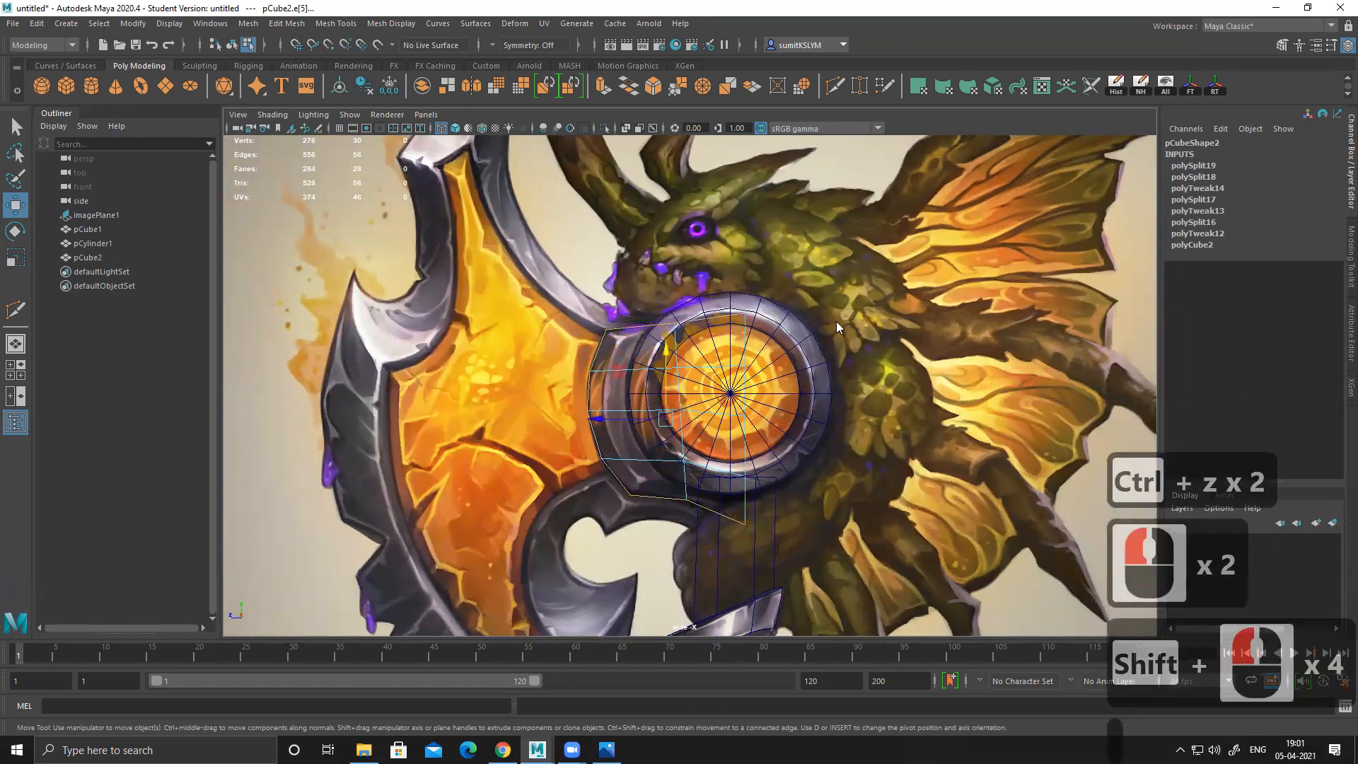
key("space")
key("space")
left_click_drag(833, 315, 747, 440, "alt")
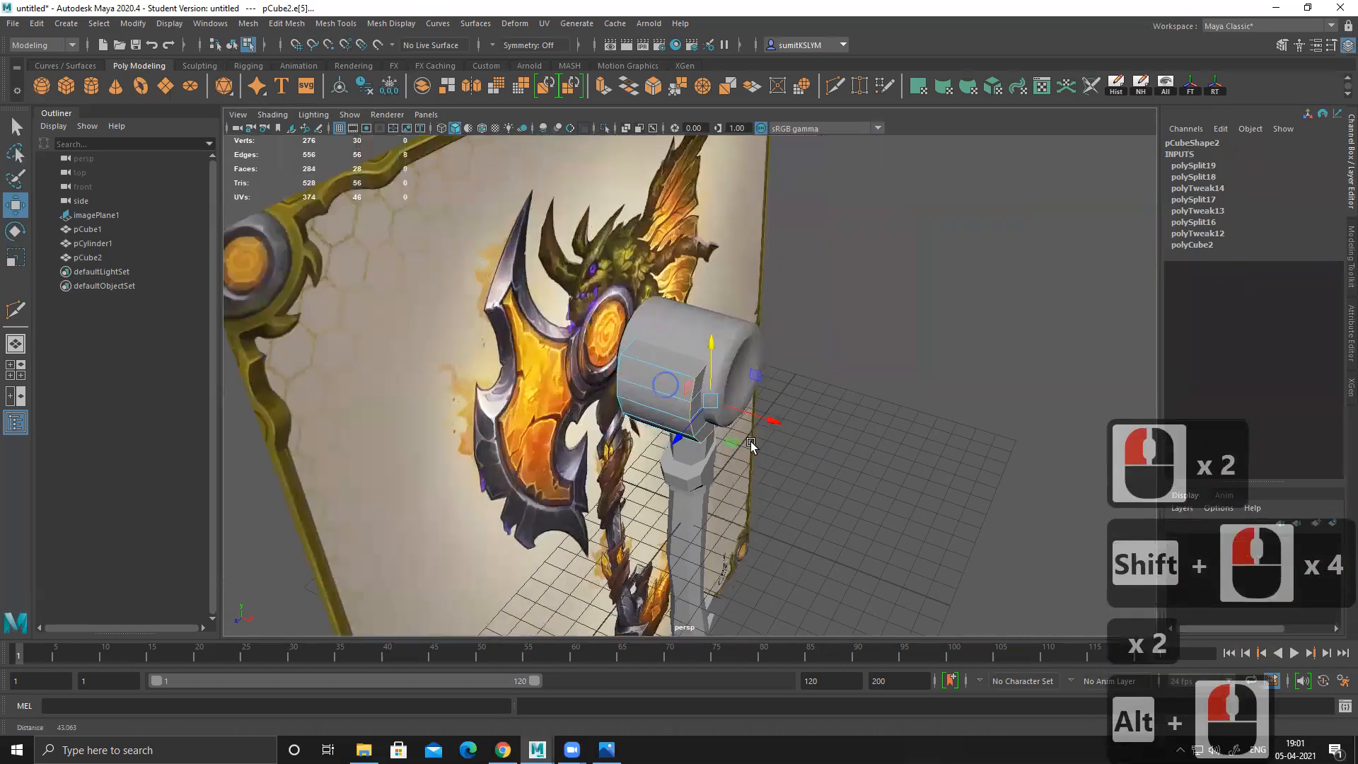
right_click_drag(606, 371, 644, 383, "alt")
double_click(597, 363, "shift")
double_click(606, 335, "shift")
left_click_drag(620, 482, 633, 380, "alt")
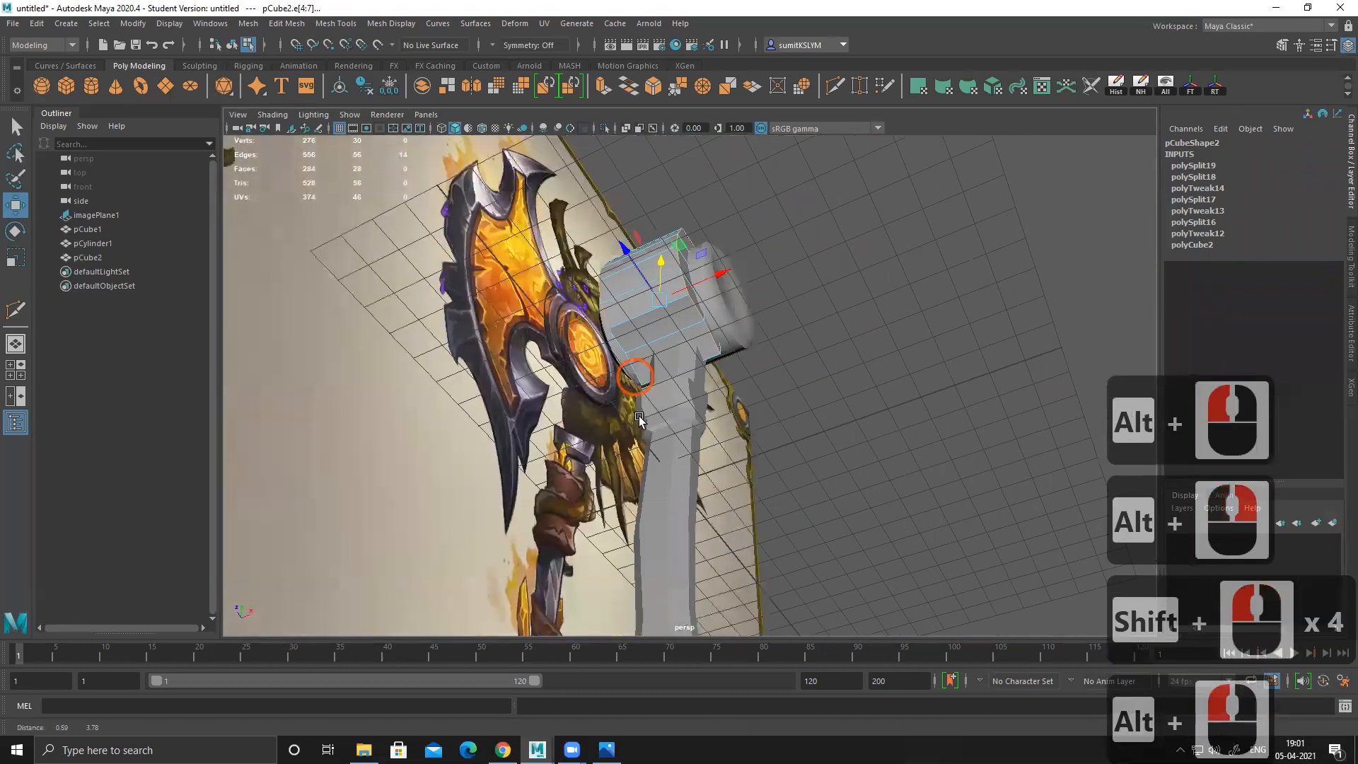
middle_click_drag(639, 417, 642, 434, "alt")
right_click_drag(582, 358, 689, 389, "alt")
double_click(578, 363, "shift")
left_click_drag(727, 431, 630, 535, "alt")
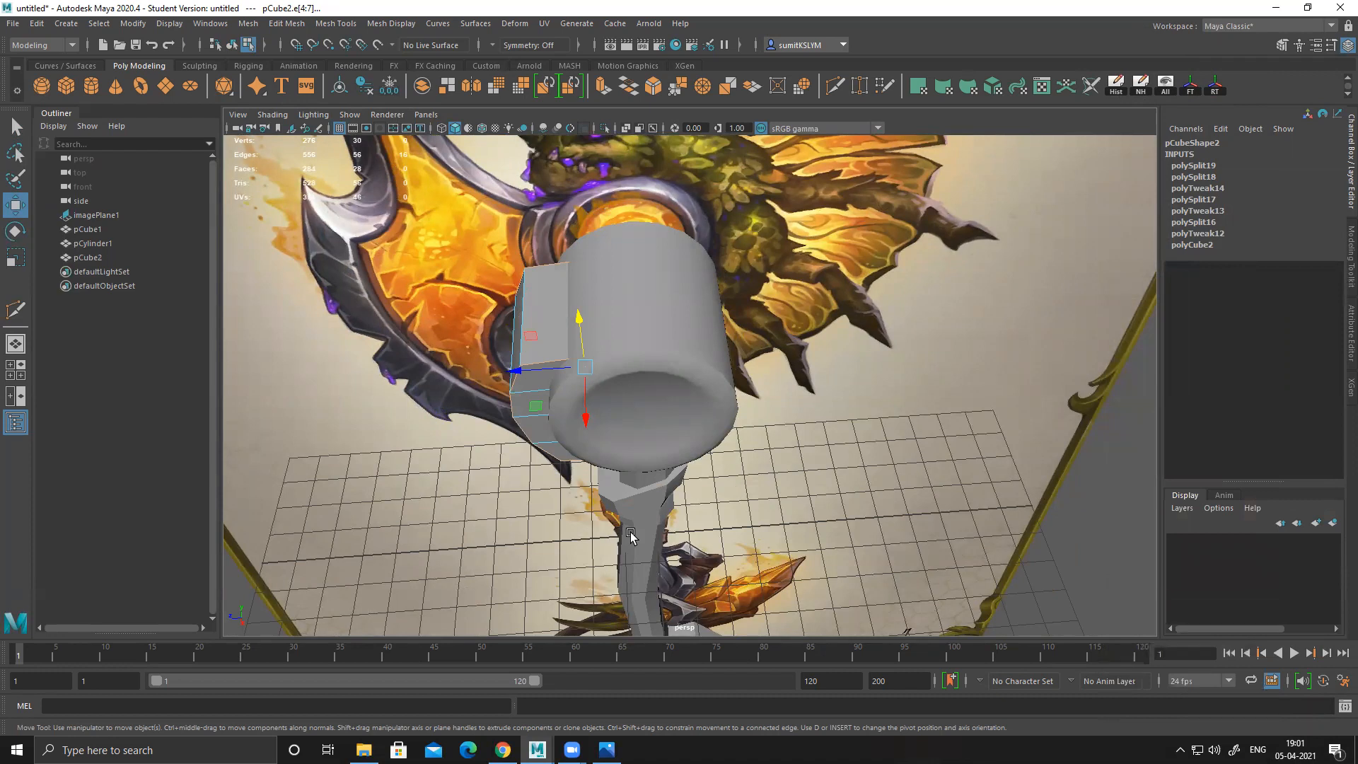
left_click(631, 535, "alt")
key("ctrl+b")
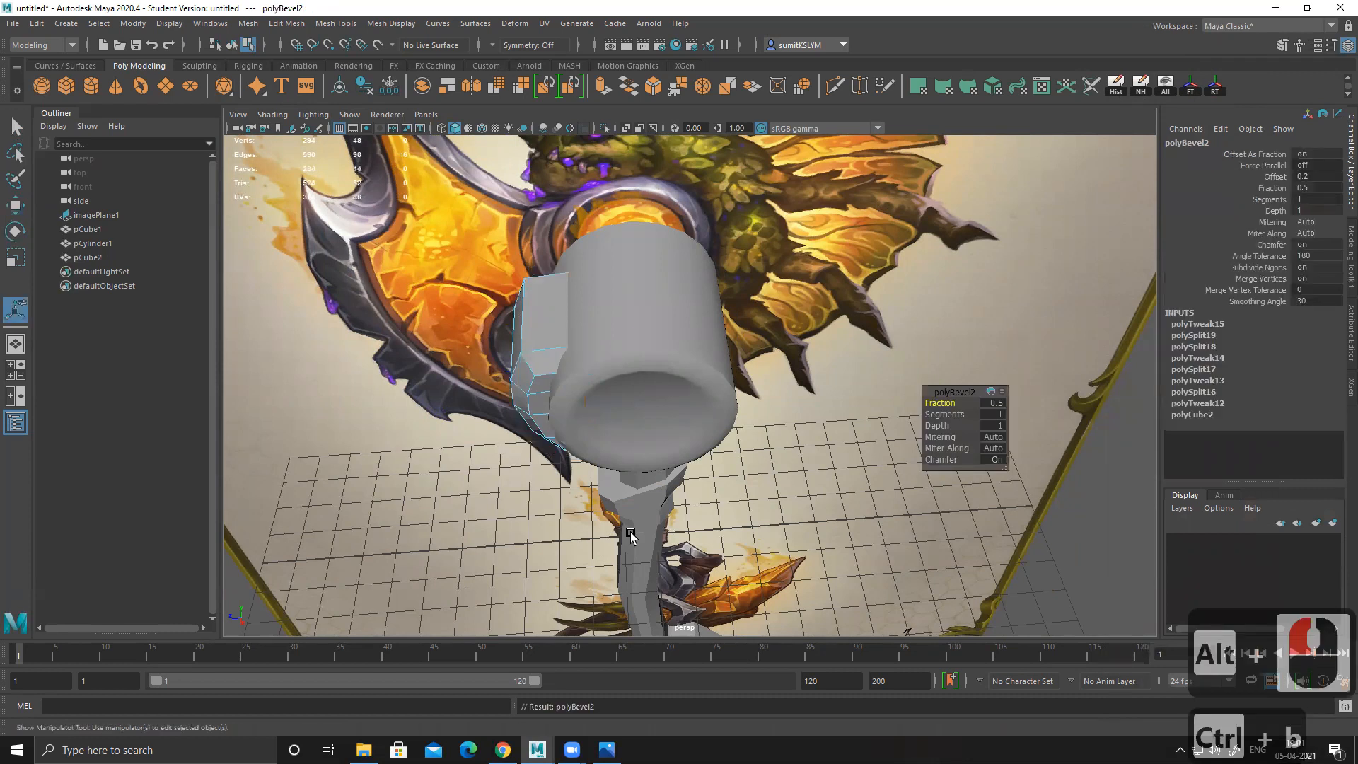
Step: Move the beveled block's upper outer corner vertices onto the collar's top corner in the side reference
left_click_drag(665, 429, 618, 391, "alt")
key("space")
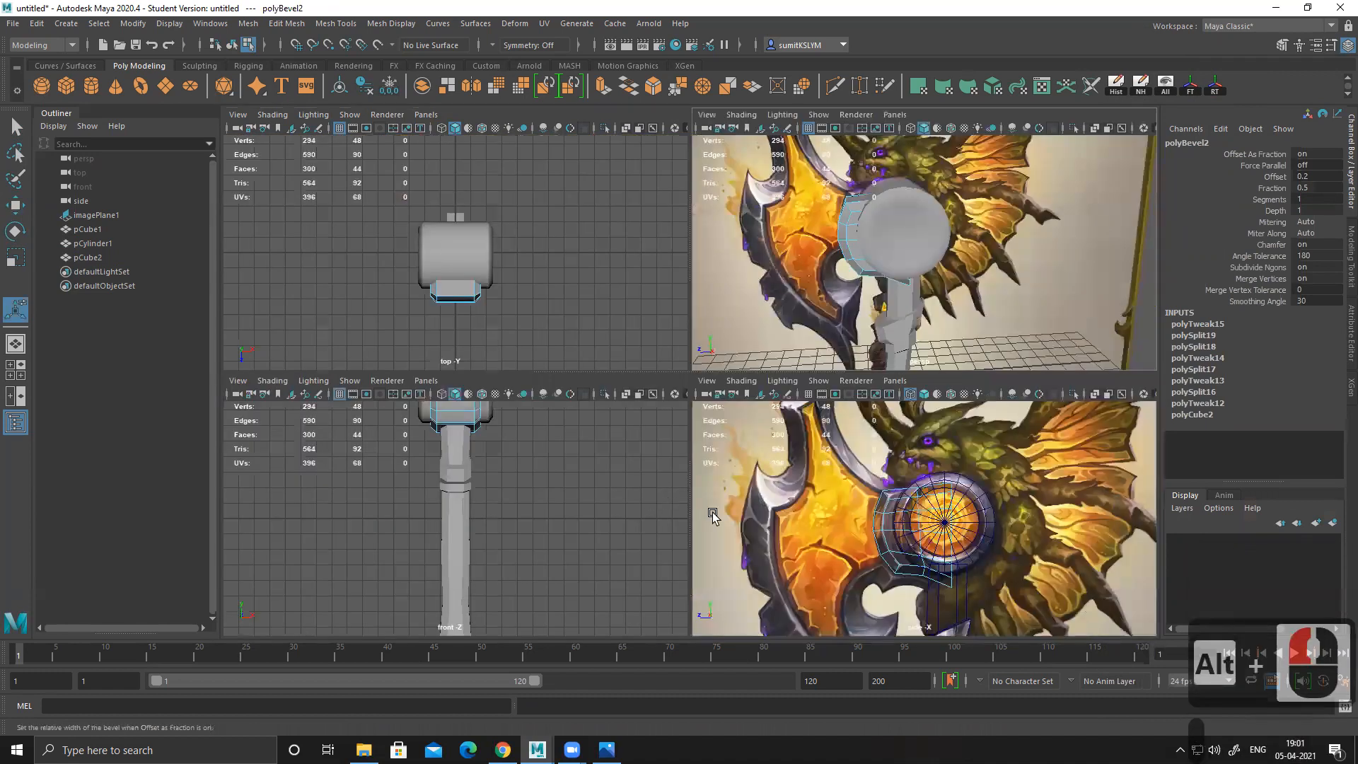
key("space")
middle_click_drag(815, 401, 756, 415, "alt")
right_click_drag(757, 416, 830, 451, "alt")
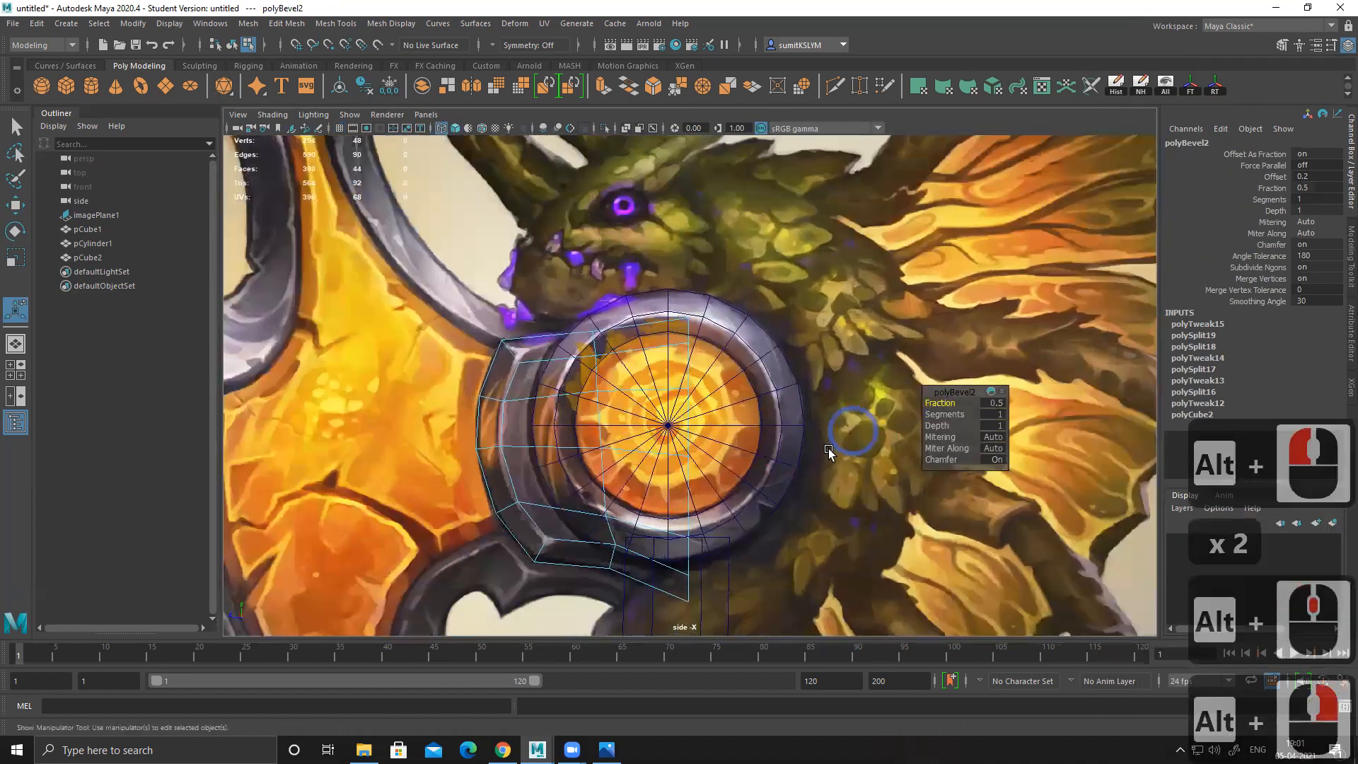
middle_click_drag(854, 438, 848, 396, "alt")
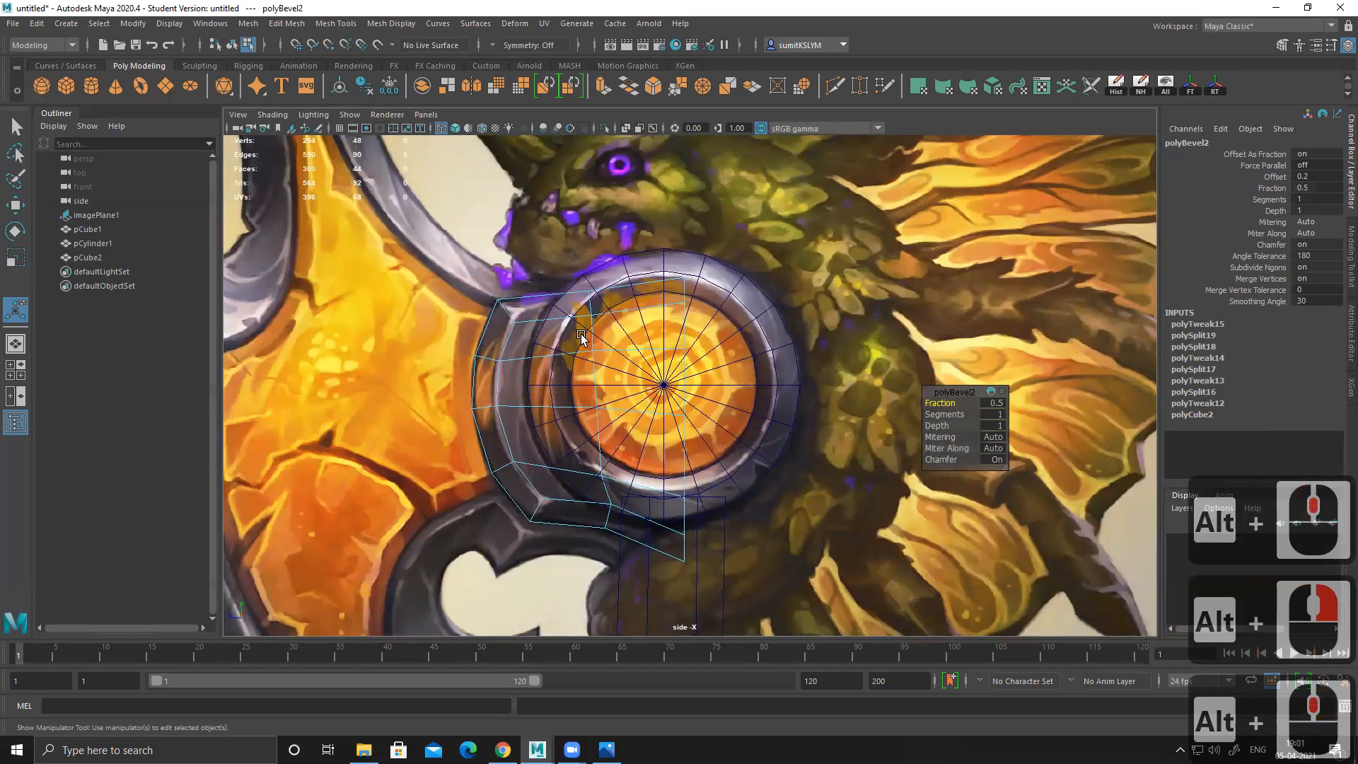
middle_click_drag(581, 335, 563, 370, "alt")
right_click_drag(545, 319, 655, 420, "alt")
right_click_drag(541, 309, 320, 284)
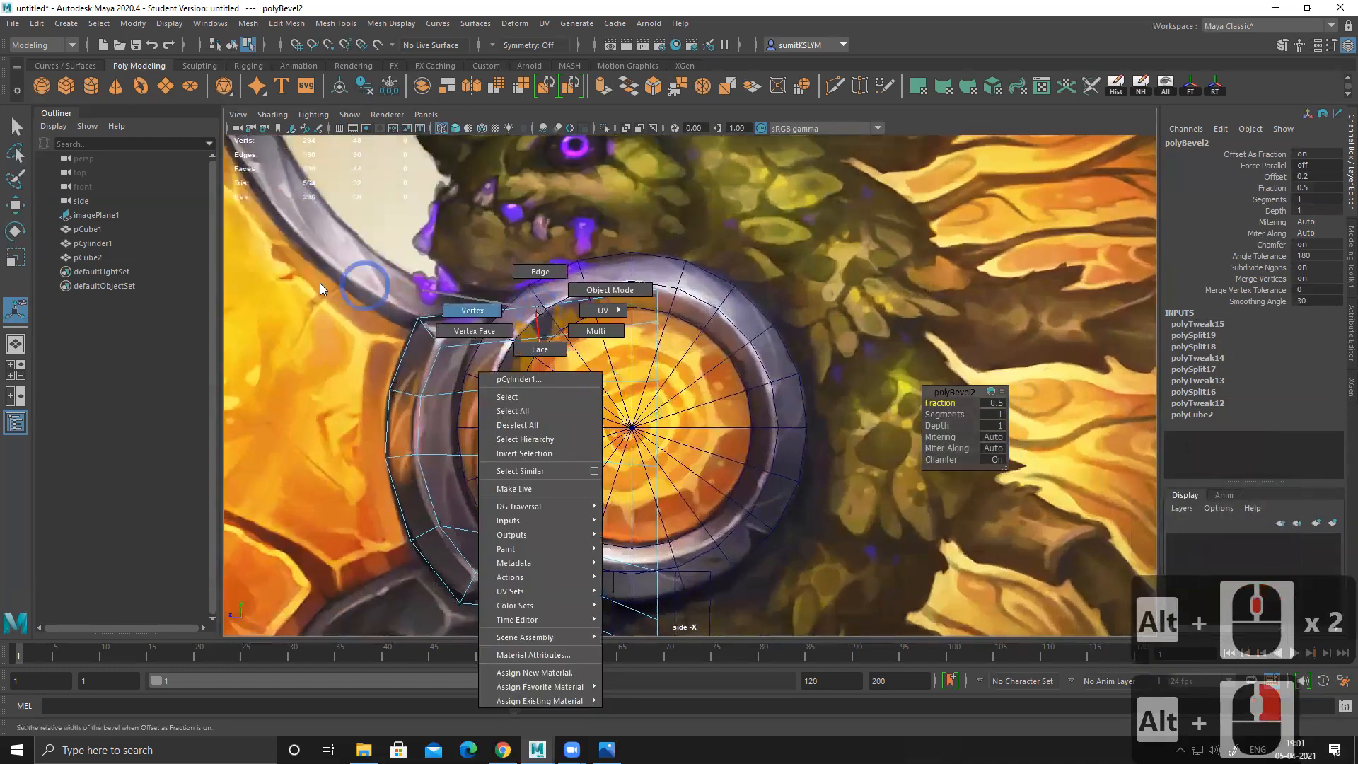
key("ctrl+z")
right_click_drag(418, 315, 205, 292)
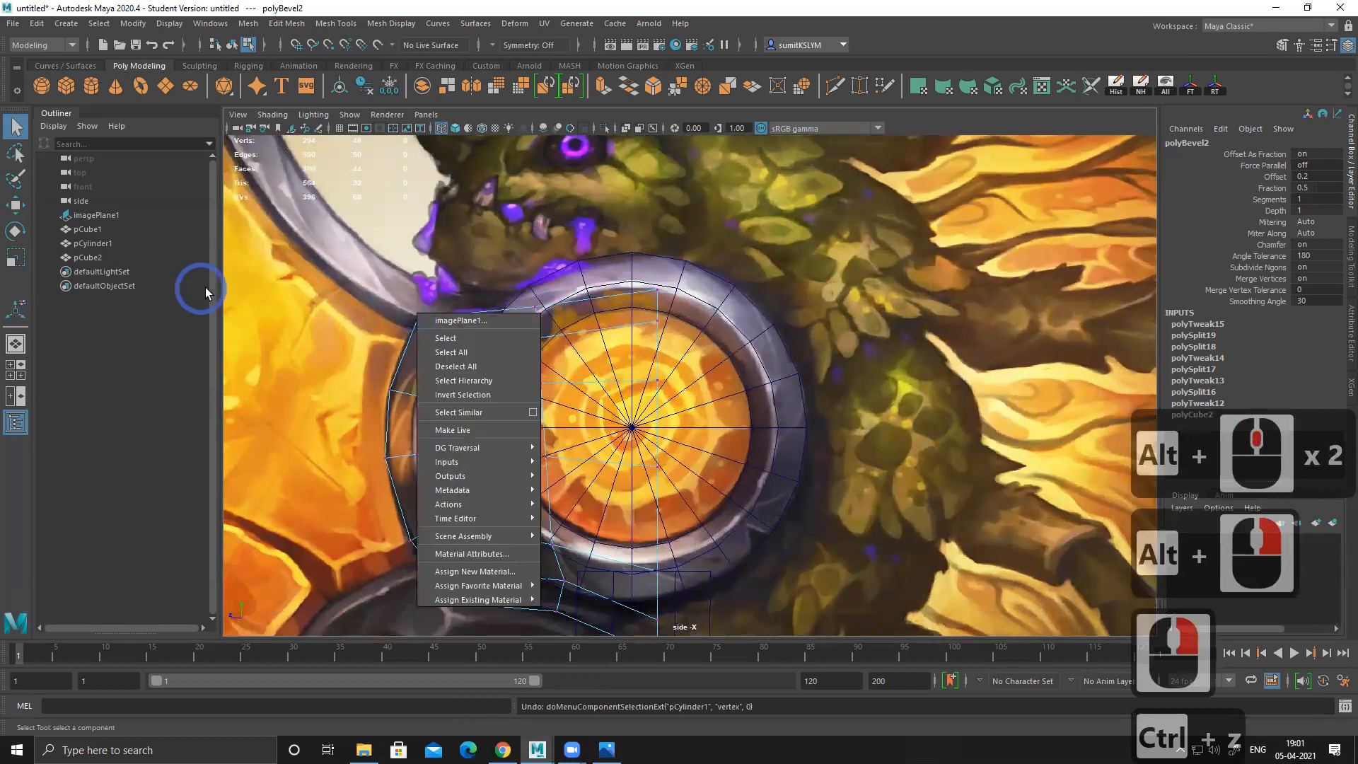
right_click_drag(419, 317, 420, 320)
left_click(461, 345)
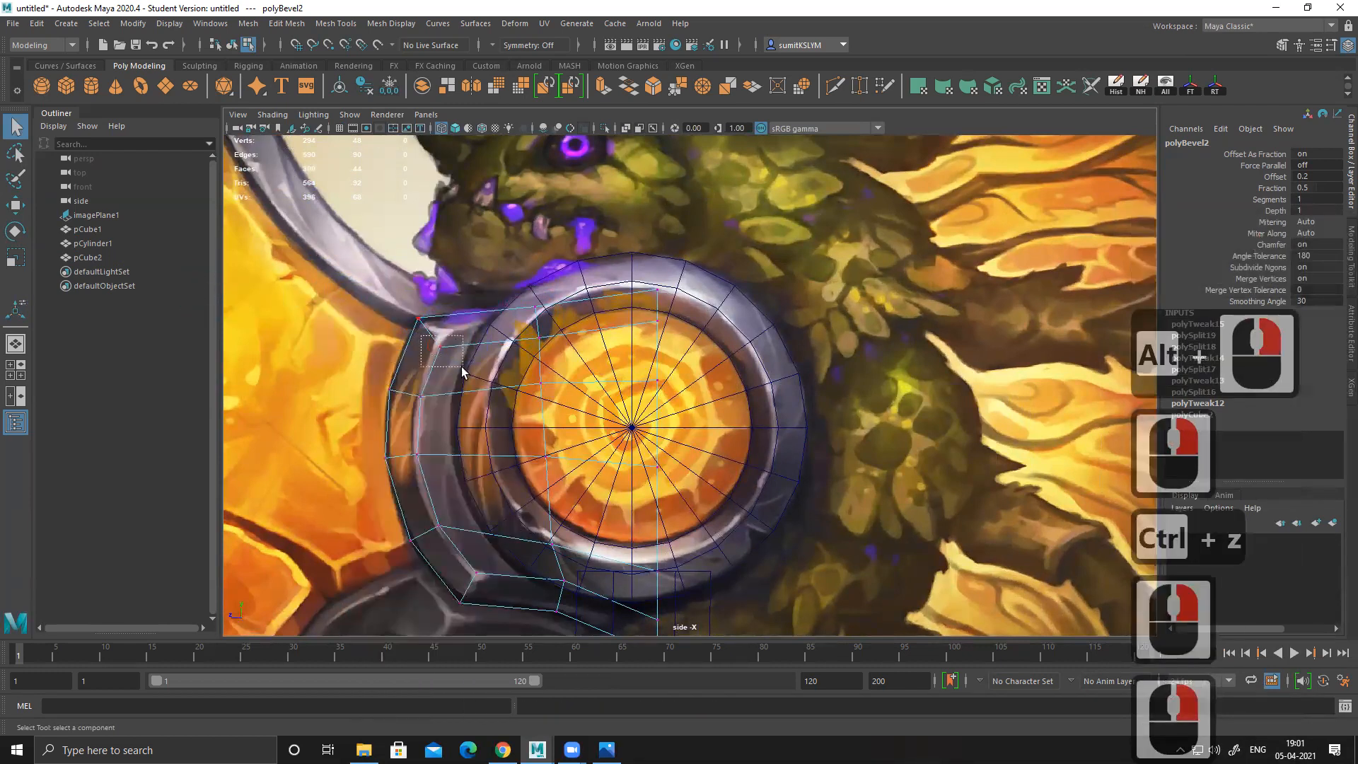
key("w")
left_click_drag(439, 287, 426, 324)
right_click_drag(396, 280, 402, 263, "alt")
left_click_drag(375, 239, 375, 243)
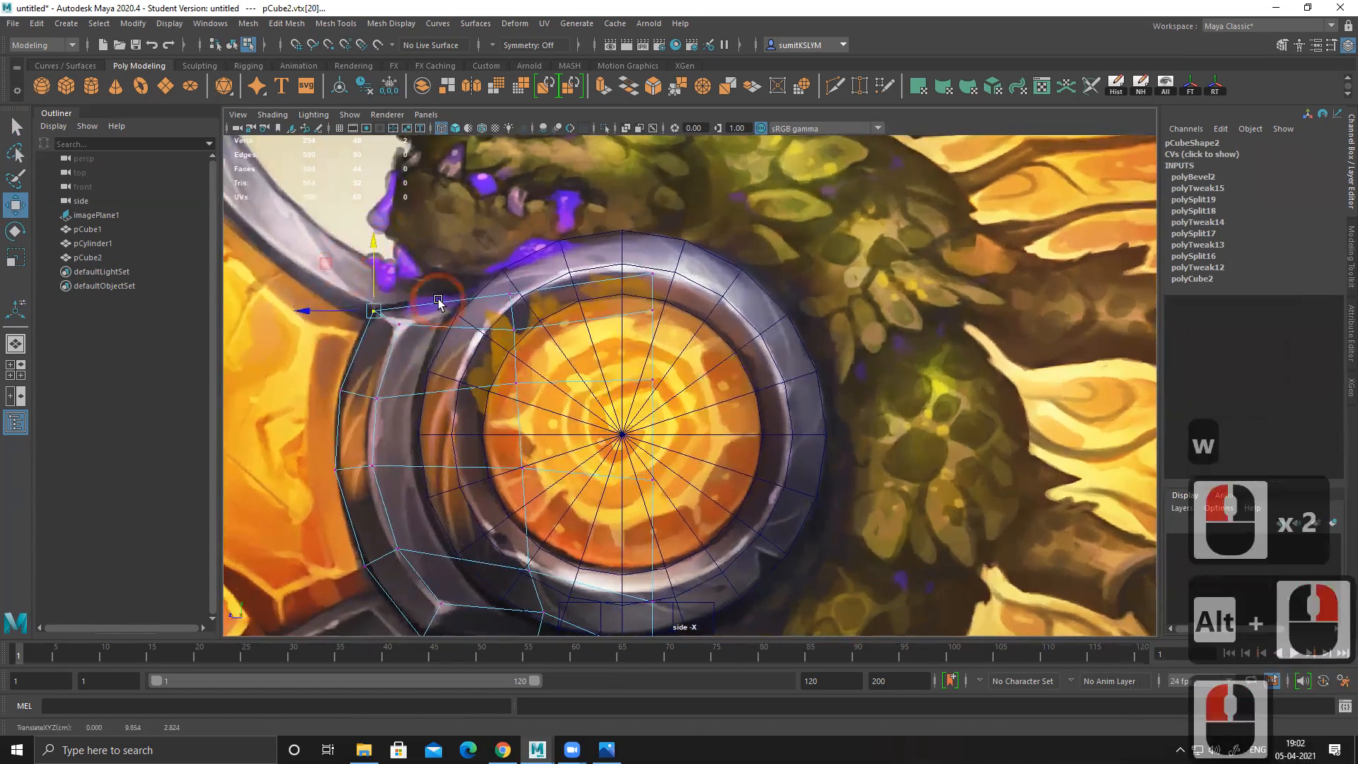
Step: Narrow the bevel at the block's vertical loop by raising its top inner vertices and lowering its bottom inner vertices slightly
middle_click_drag(532, 313, 520, 357, "alt")
left_click_drag(468, 312, 499, 298)
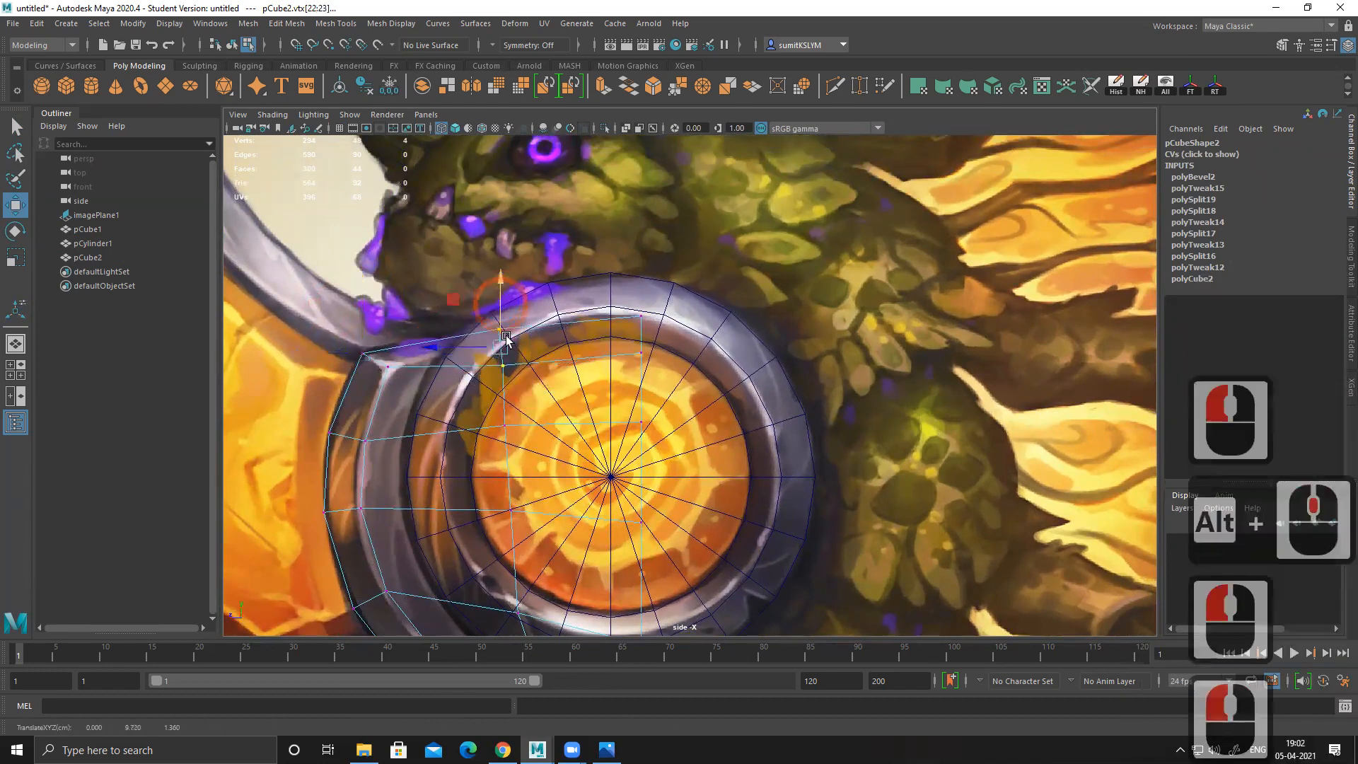
left_click_drag(465, 357, 524, 380)
left_click_drag(505, 287, 502, 277)
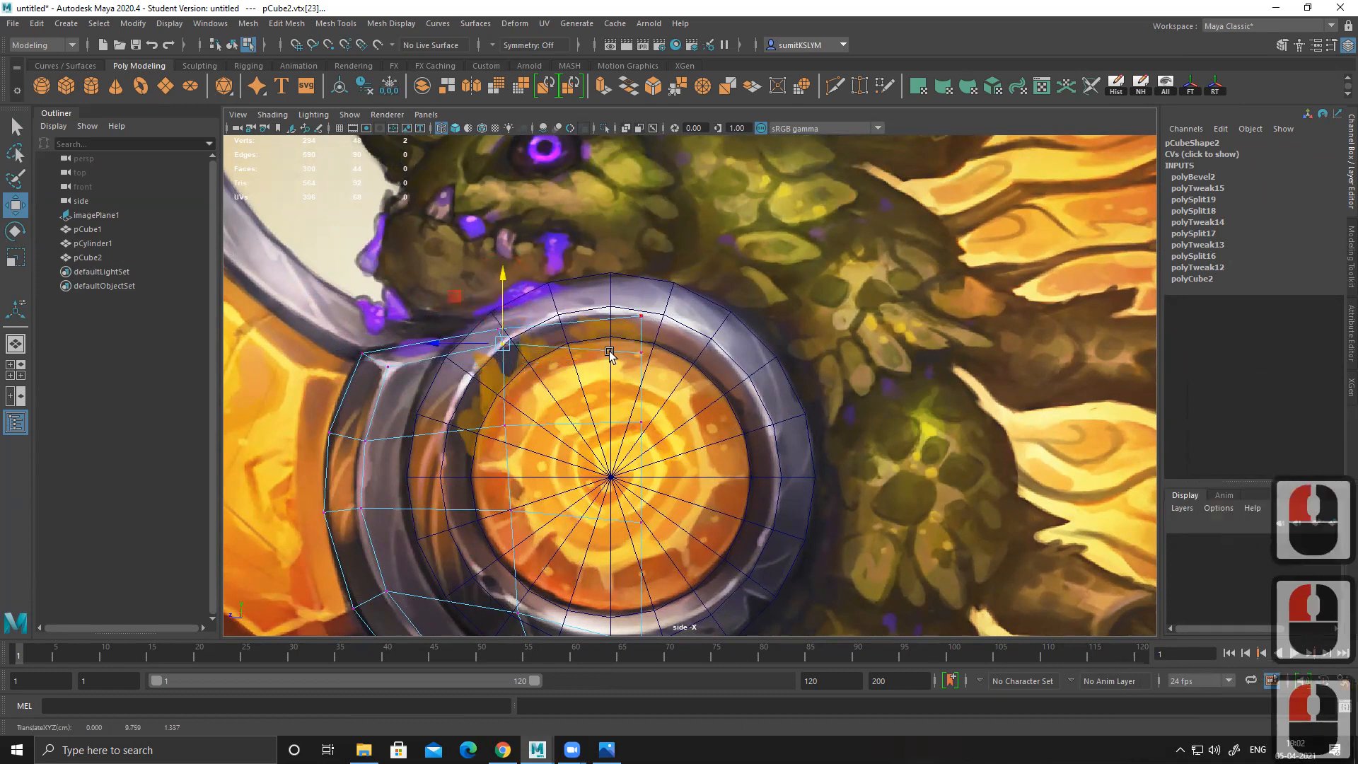
middle_click_drag(557, 386, 549, 215, "alt")
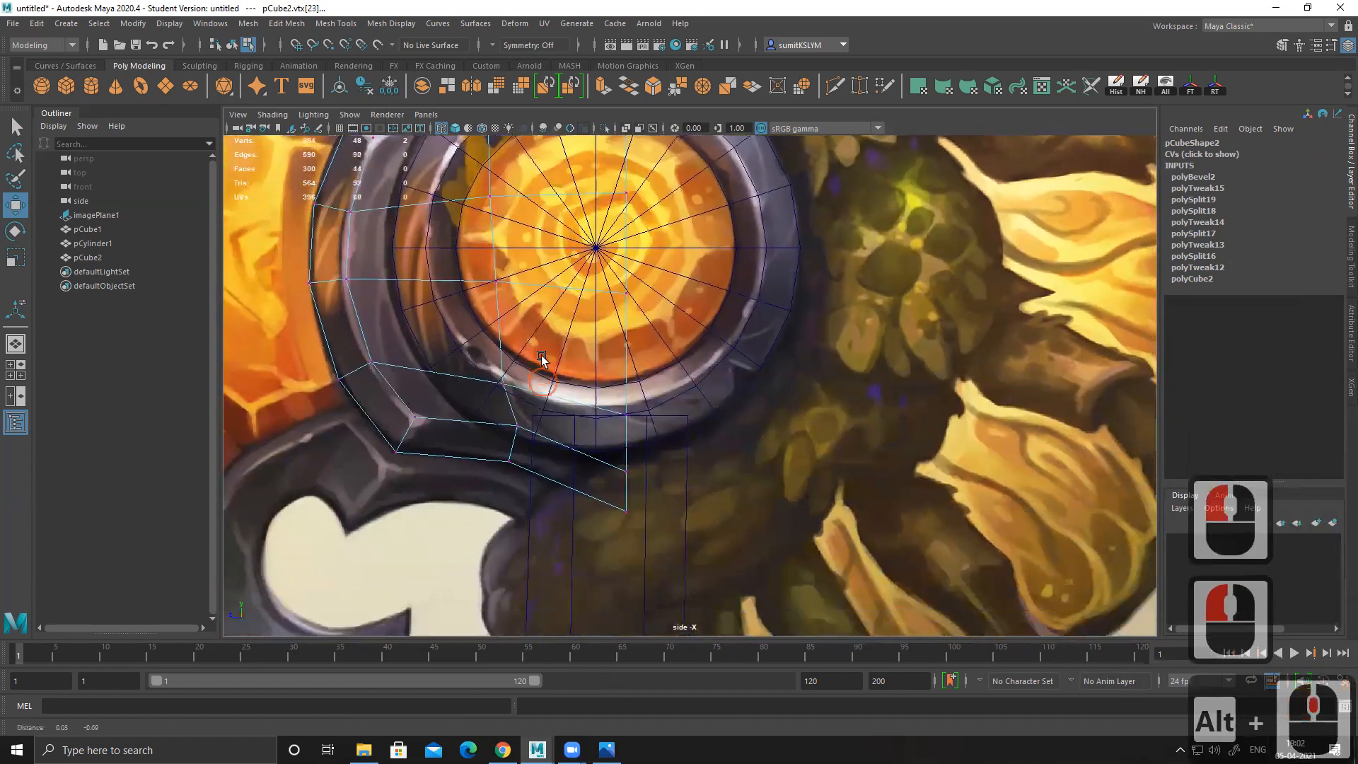
left_click_drag(532, 442, 501, 417)
left_click_drag(518, 364, 515, 374)
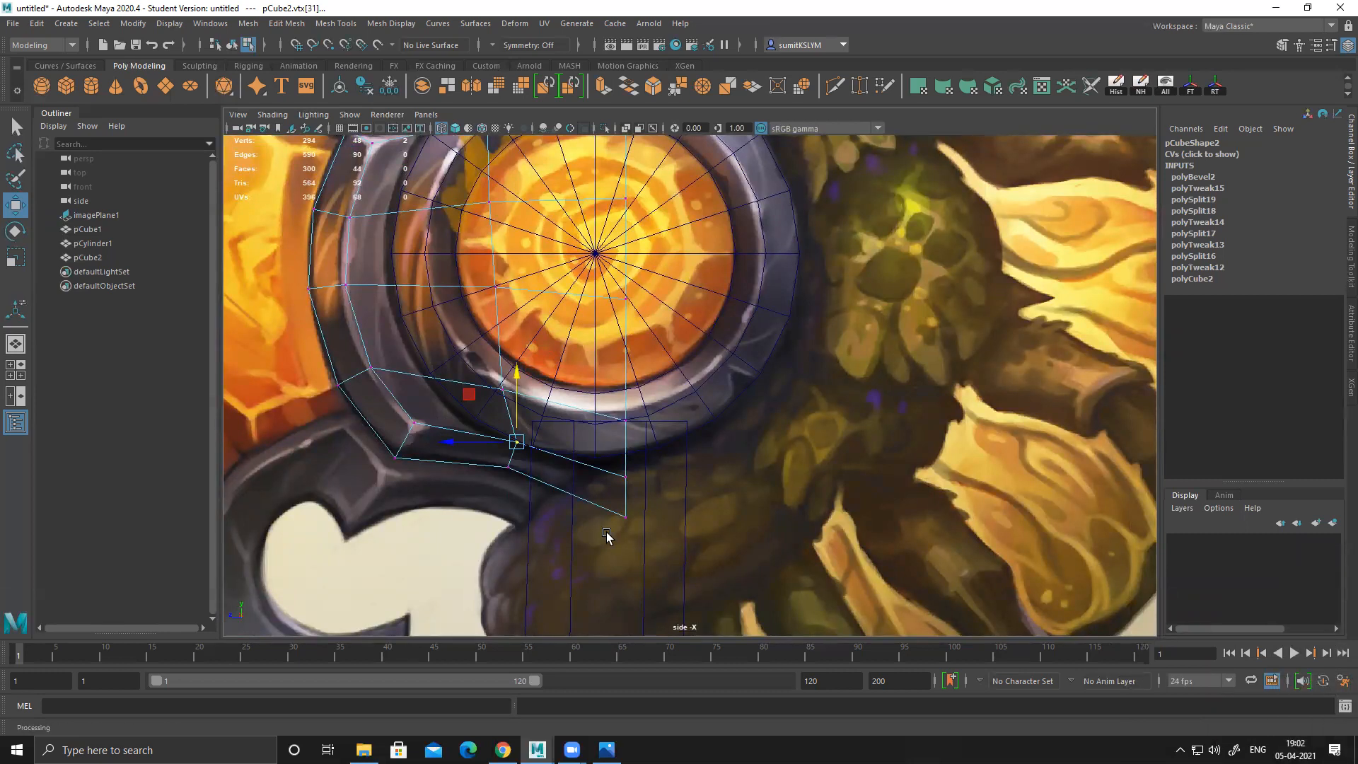
Step: Flatten the block's upper and middle horizontal vertex rows into straight level lines by scaling them vertically
middle_click_drag(571, 527, 505, 499, "alt")
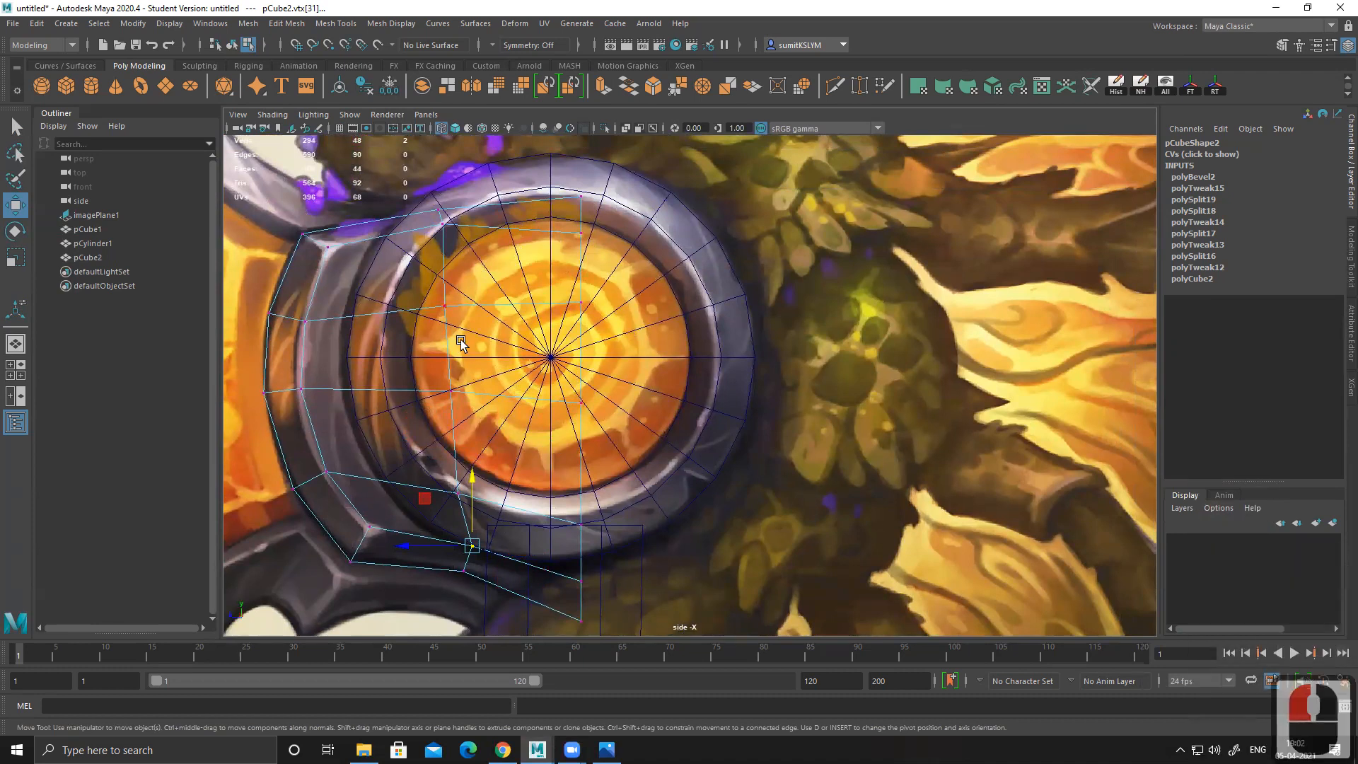
left_click_drag(243, 285, 681, 340)
middle_click_drag(445, 342, 481, 353, "alt")
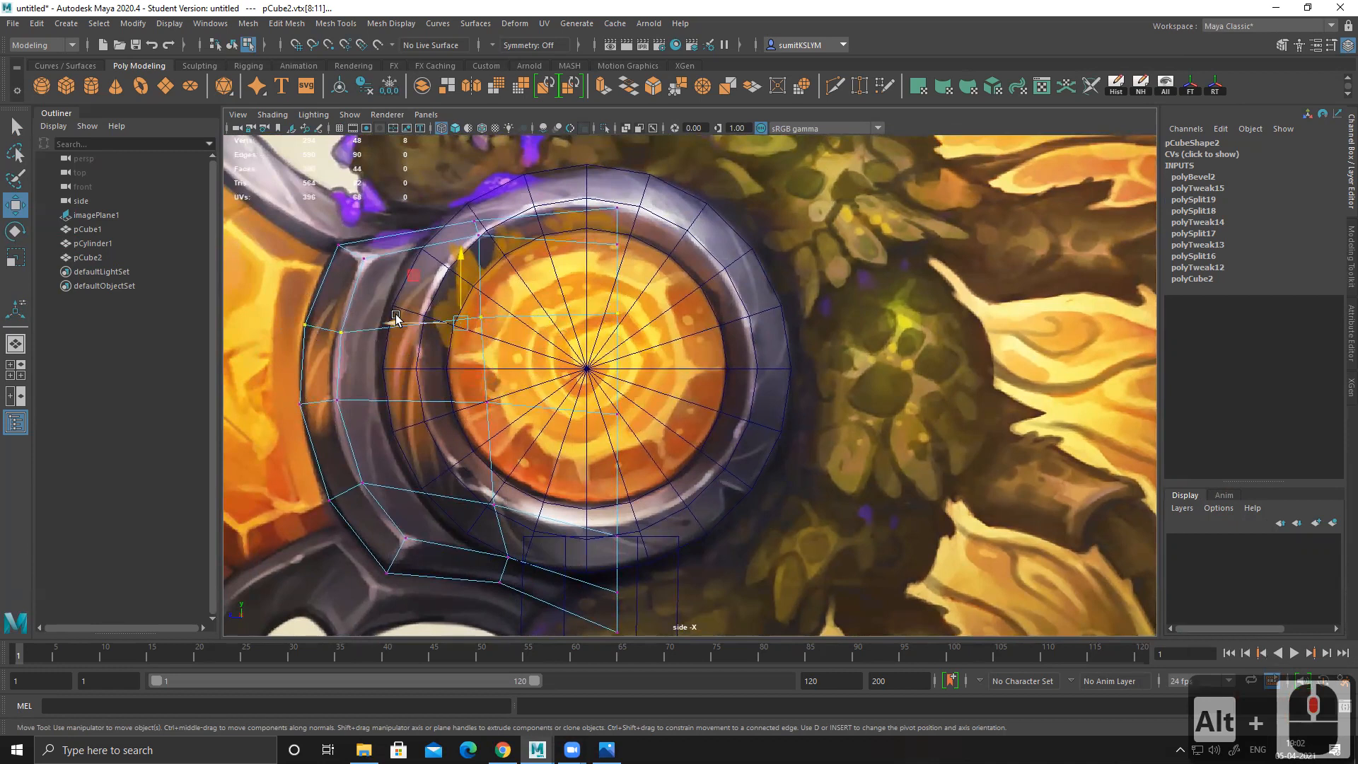
key("r")
left_click_drag(460, 256, 460, 382)
left_click_drag(287, 383, 676, 433)
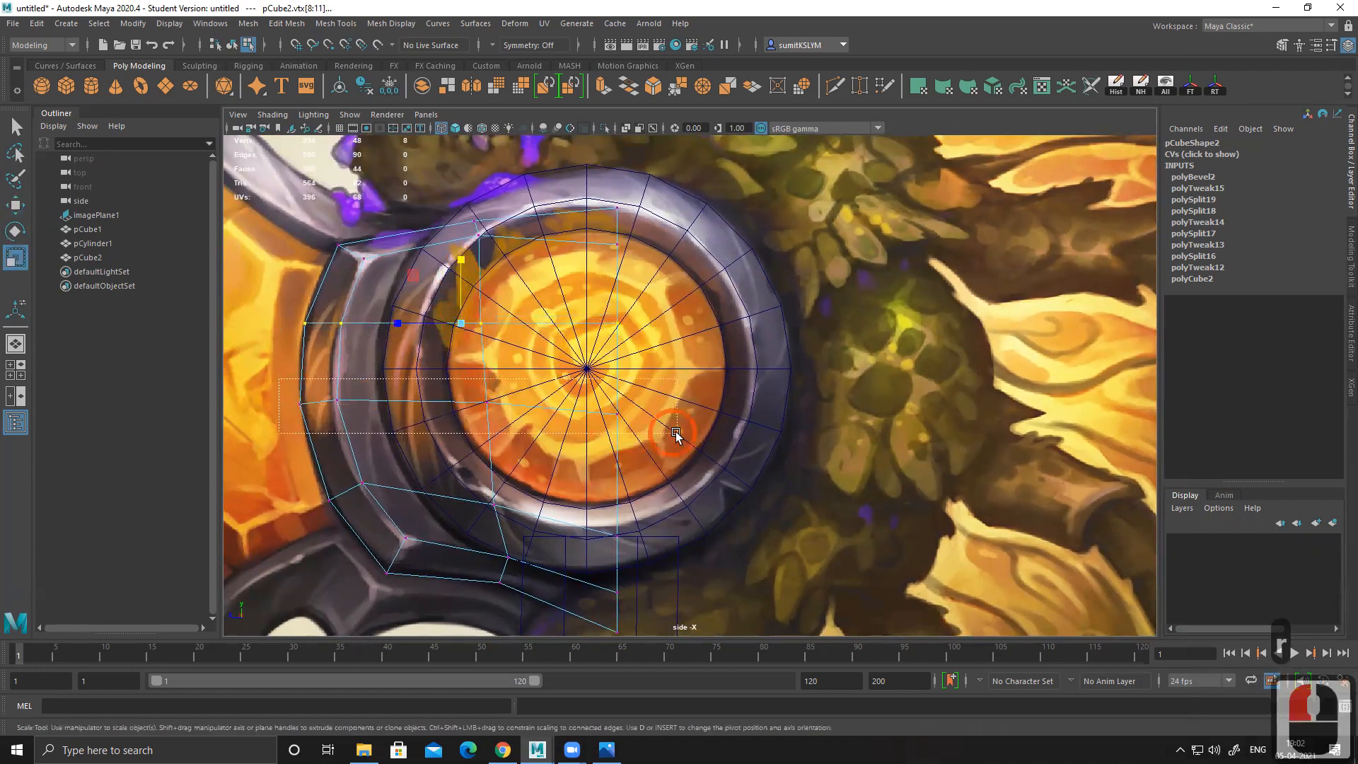
left_click_drag(461, 346, 467, 523)
Step: Scale the block's lower horizontal vertex row flat and raise the row slightly
left_click_drag(301, 460, 608, 524)
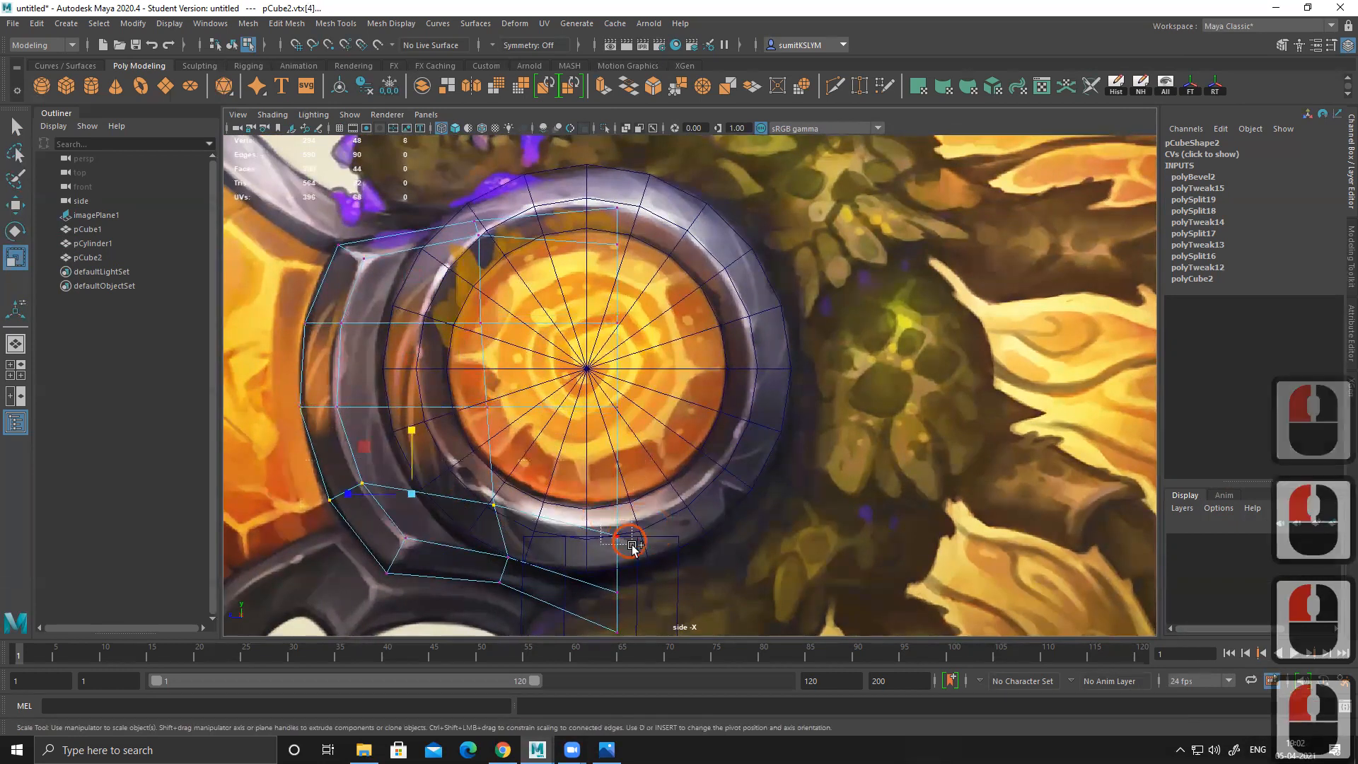
left_click_drag(473, 447, 515, 545)
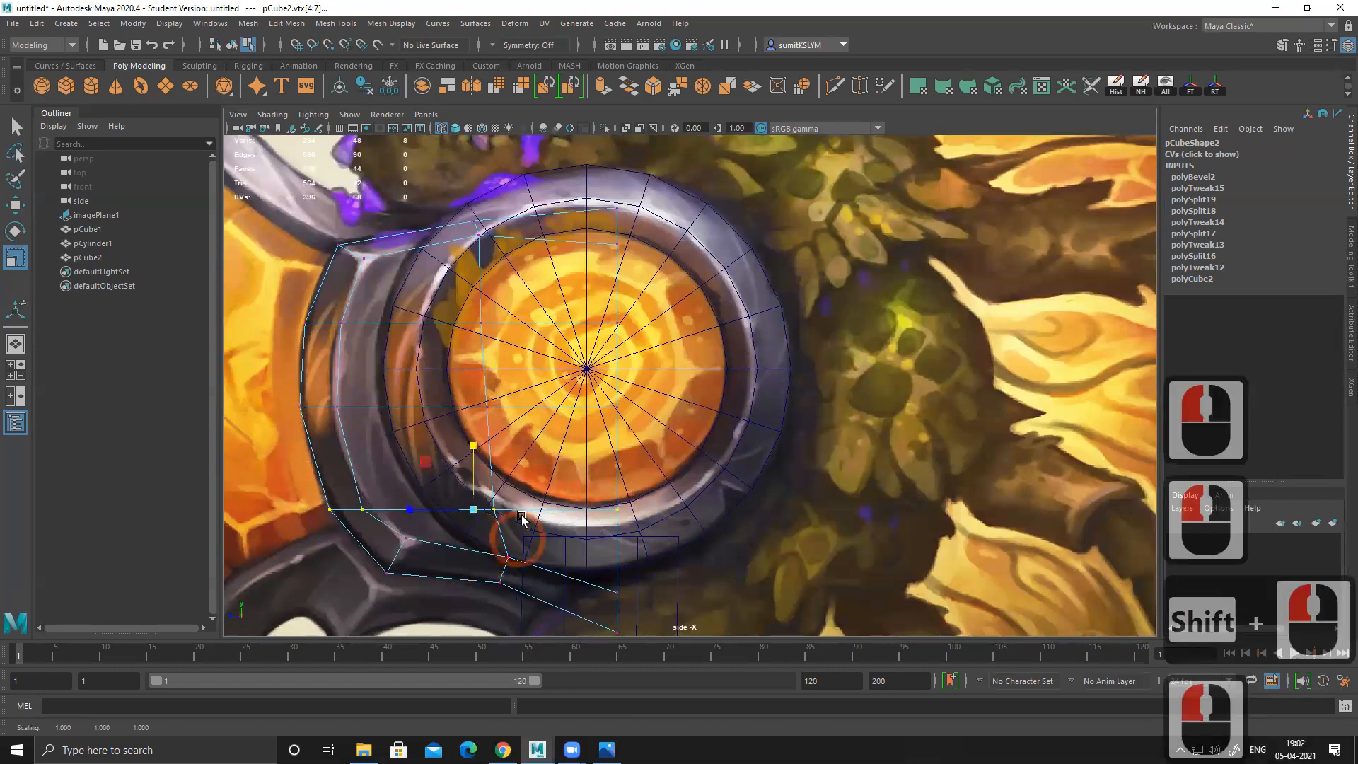
key("w")
left_click_drag(471, 458, 468, 433)
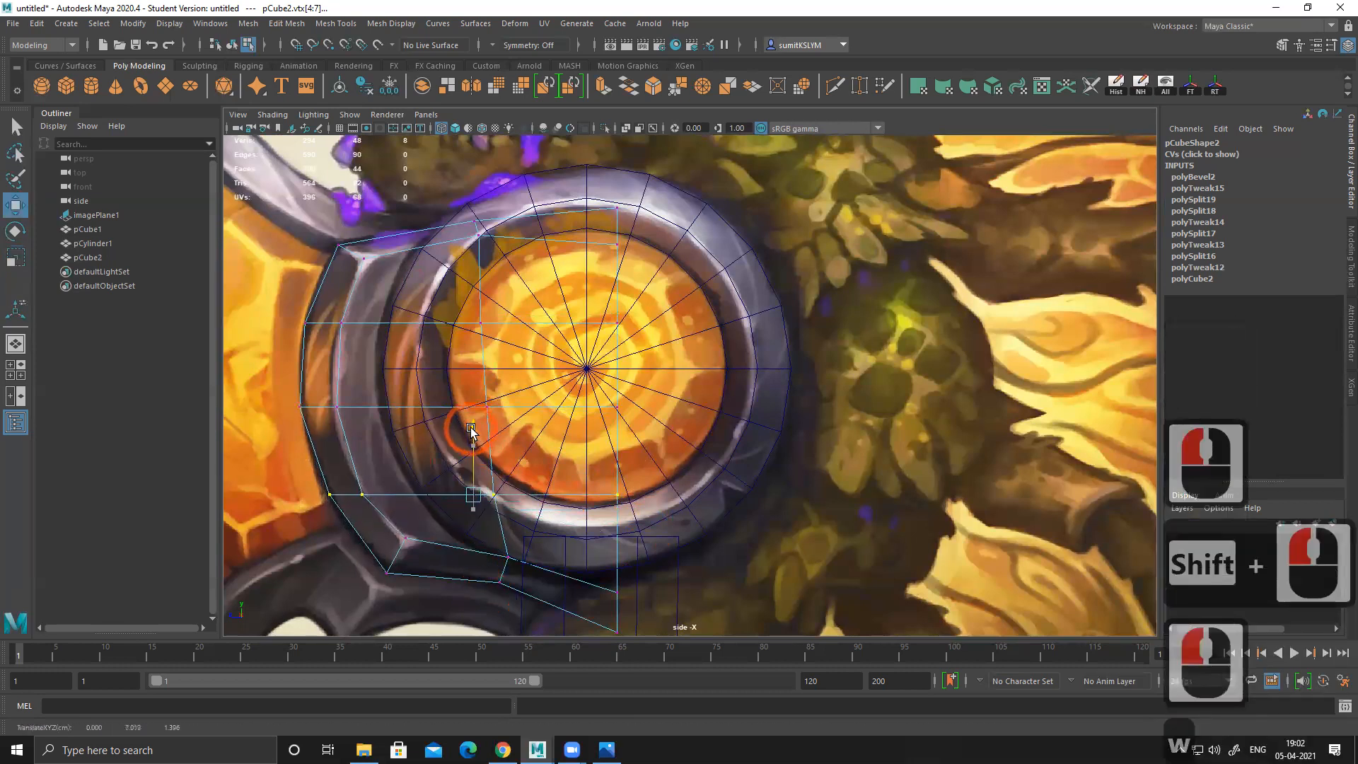
Step: Nudge the middle row's inner bevel vertices slightly outward to follow the collar's curved highlight
middle_click_drag(464, 398, 449, 434, "alt")
left_click_drag(264, 328, 624, 382)
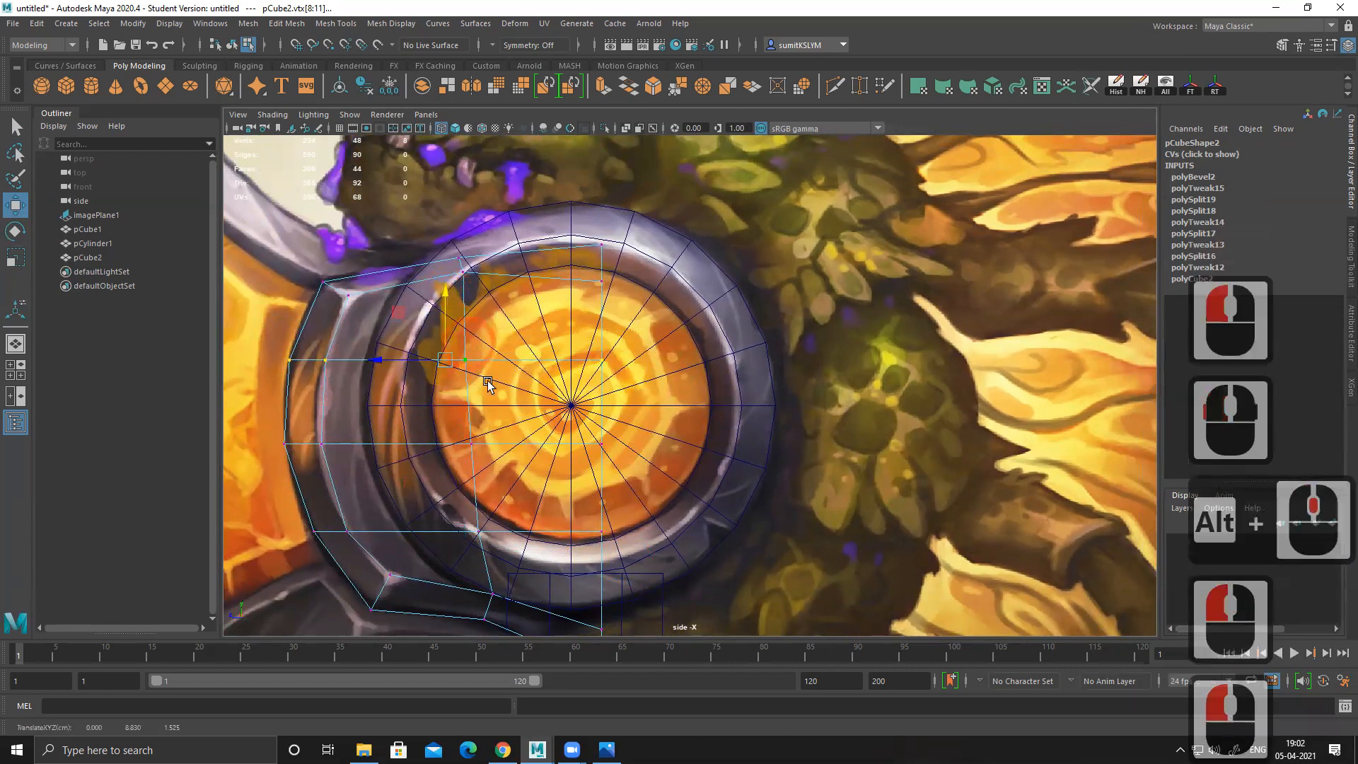
middle_click_drag(481, 451, 478, 359, "alt")
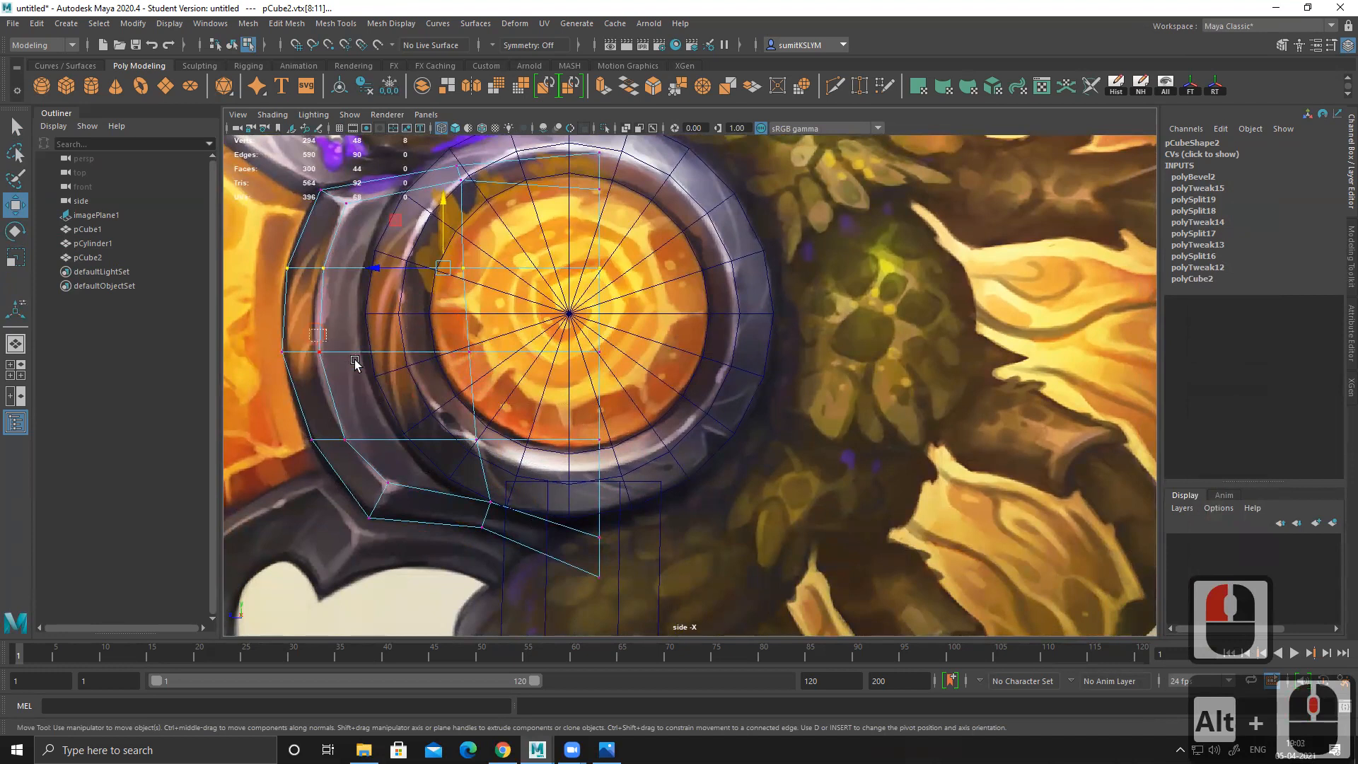
left_click_drag(309, 329, 388, 387)
left_click_drag(271, 351, 268, 351)
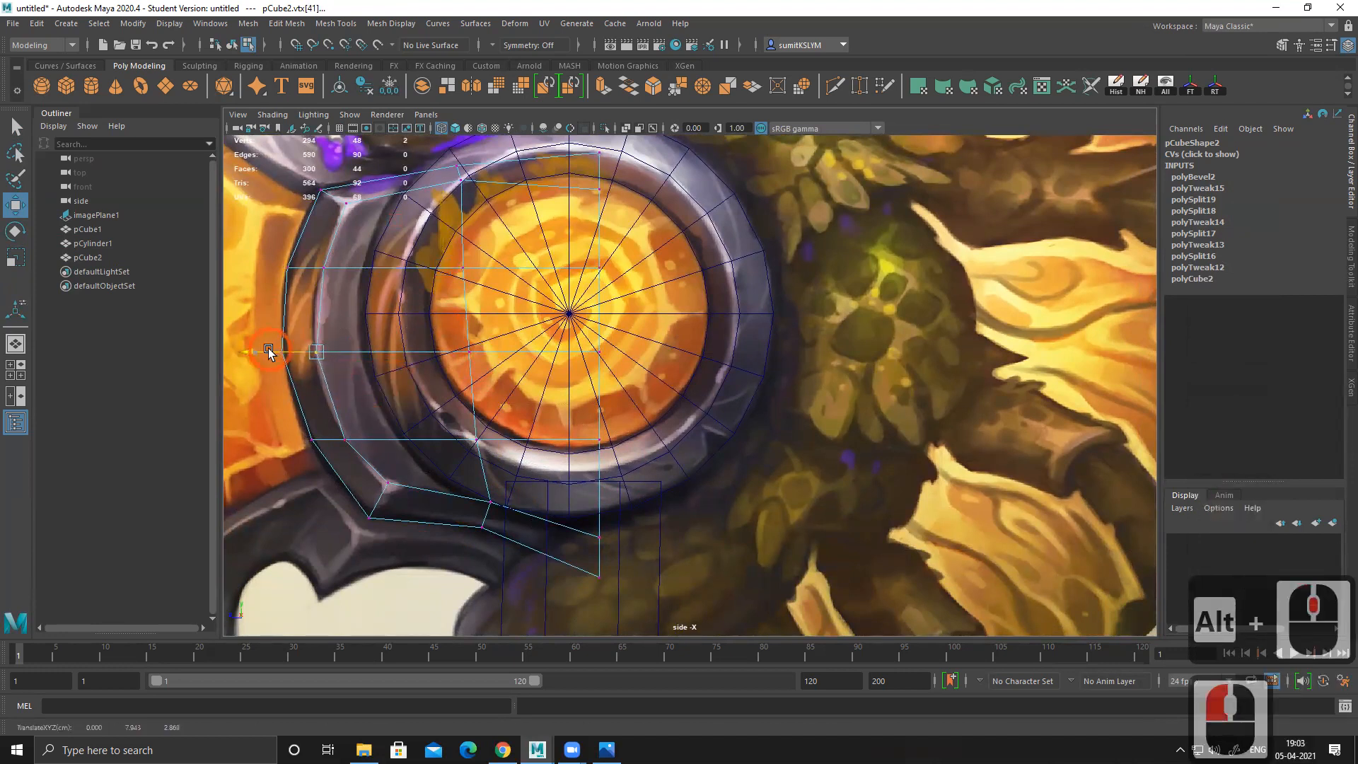
middle_click_drag(351, 360, 333, 406, "alt")
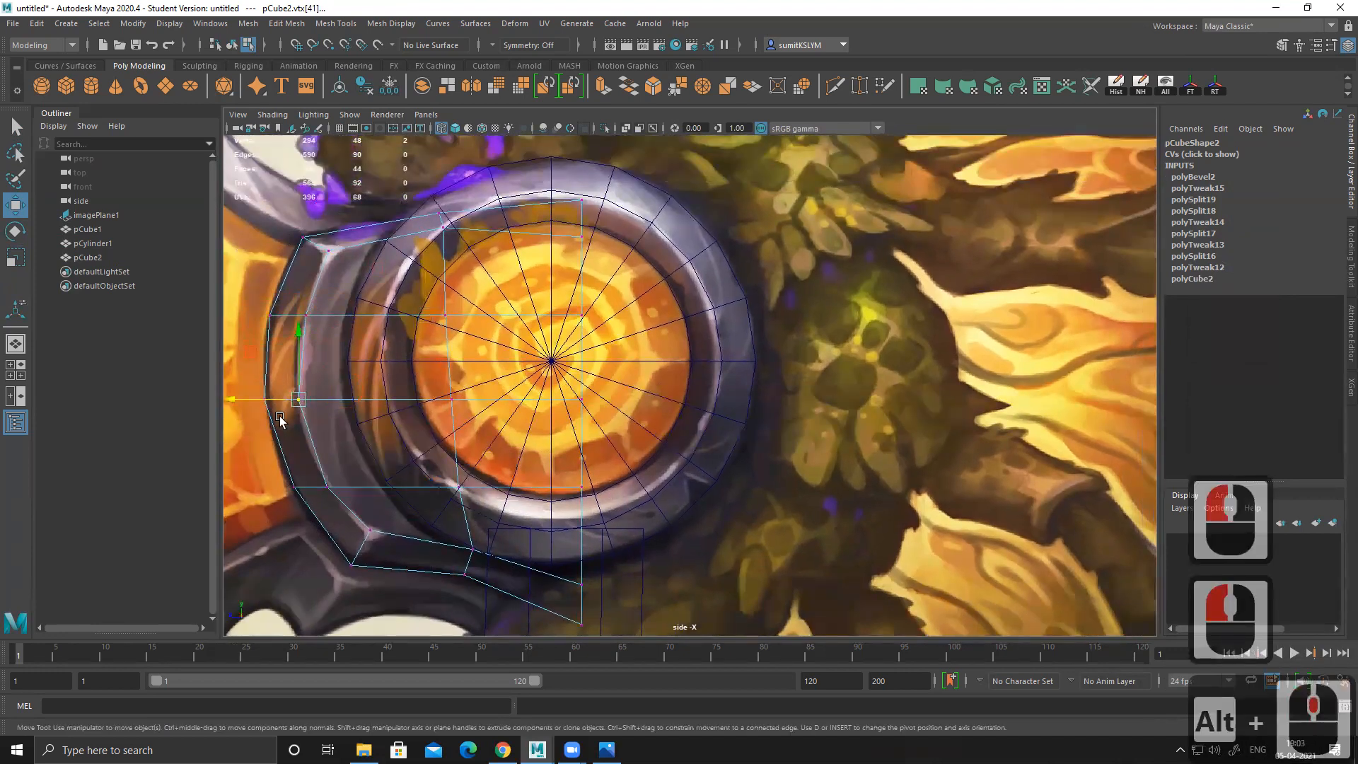
Step: Align all vertices of the block's inner vertical loop into one straight vertical line by scaling them horizontally
left_click_drag(423, 190, 495, 600)
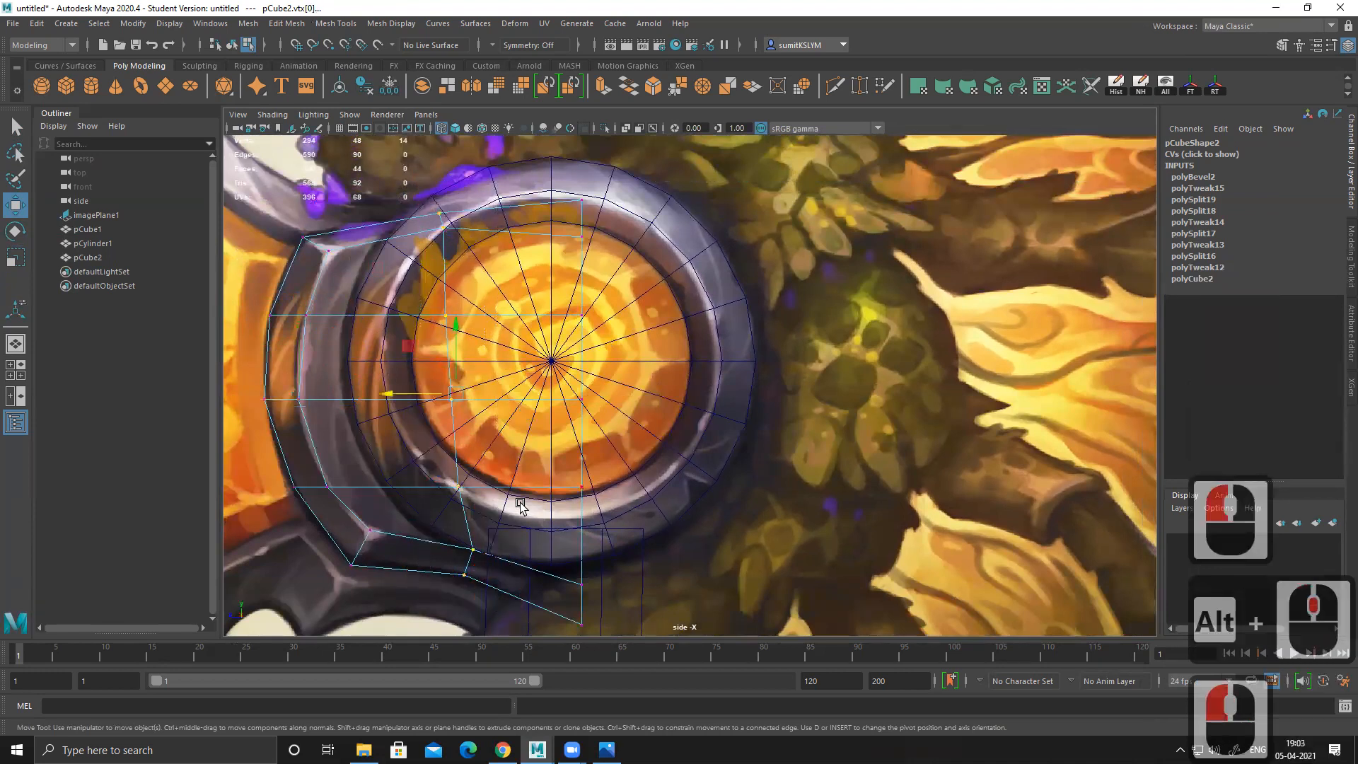
key("r")
left_click_drag(409, 394, 446, 393)
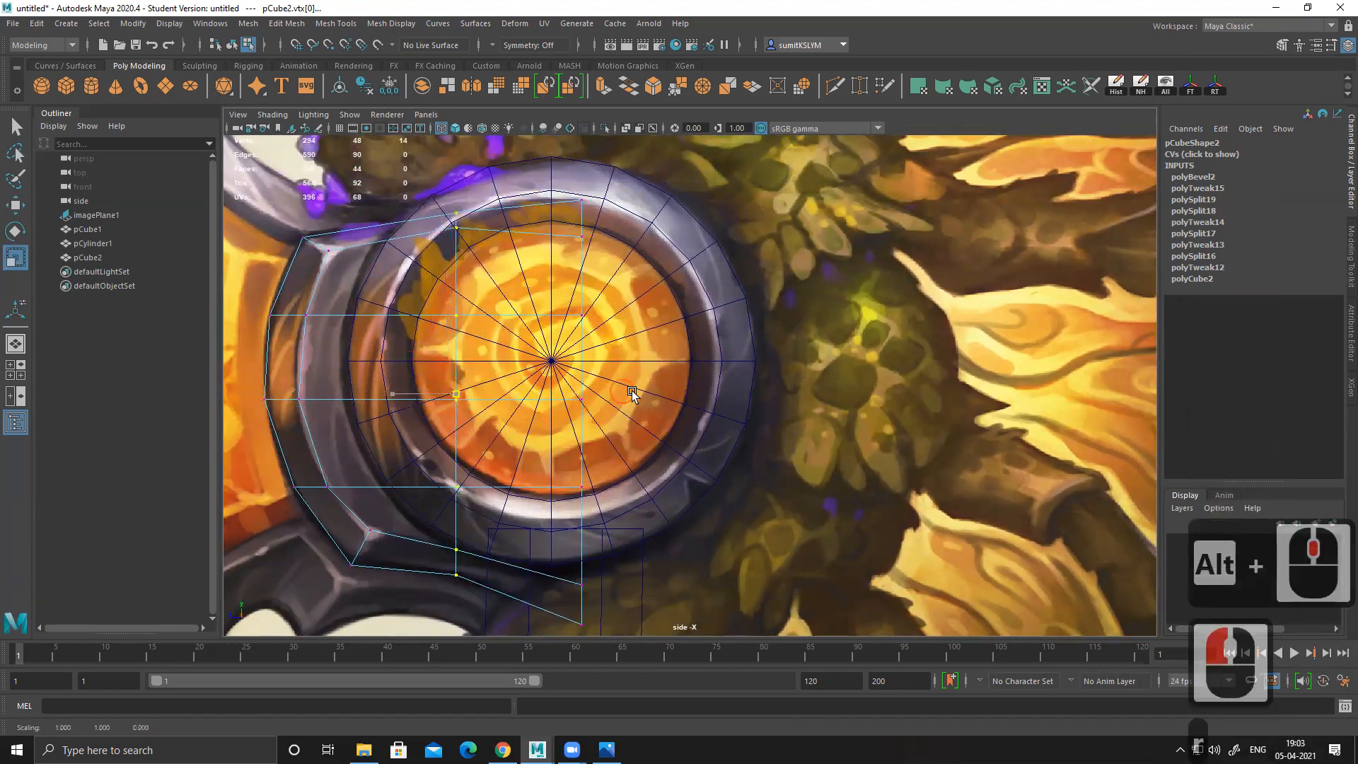
key("w")
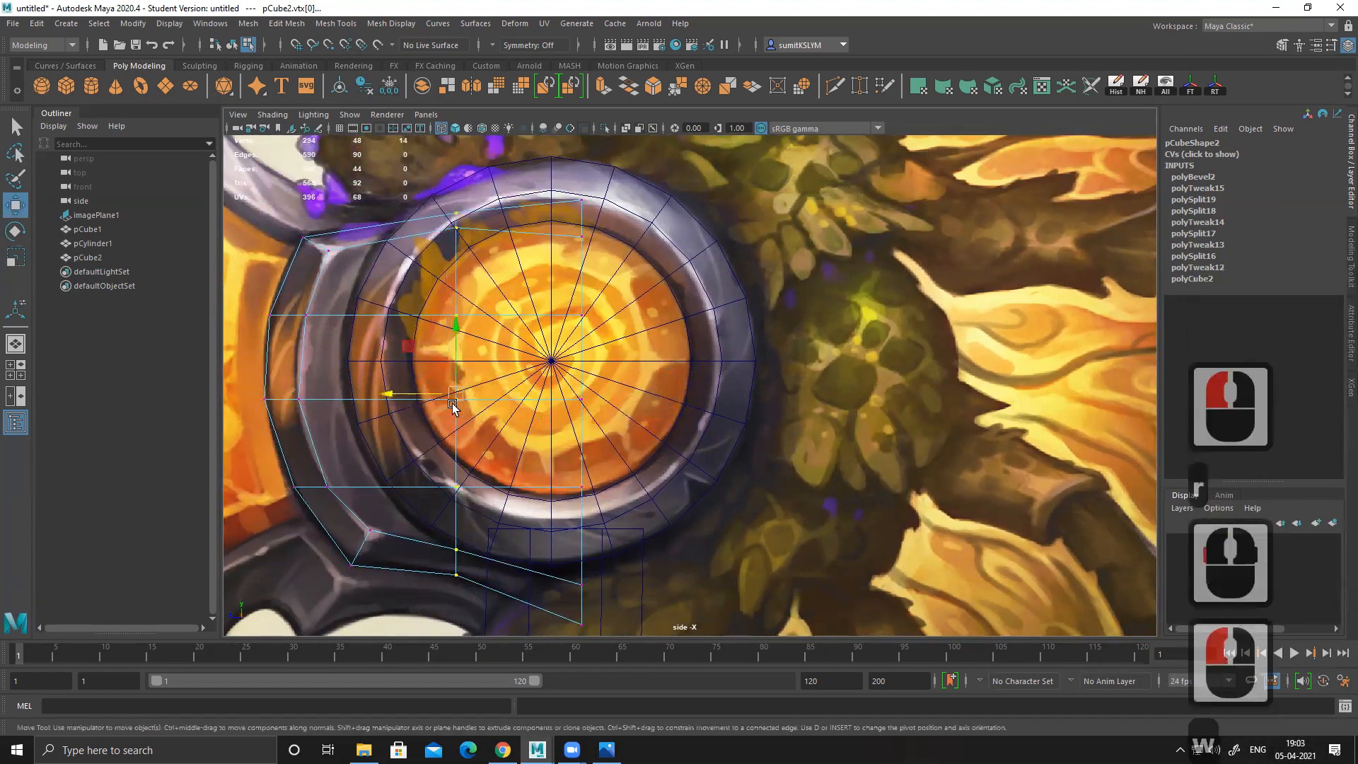
left_click(397, 394)
middle_click_drag(479, 400, 462, 431, "alt")
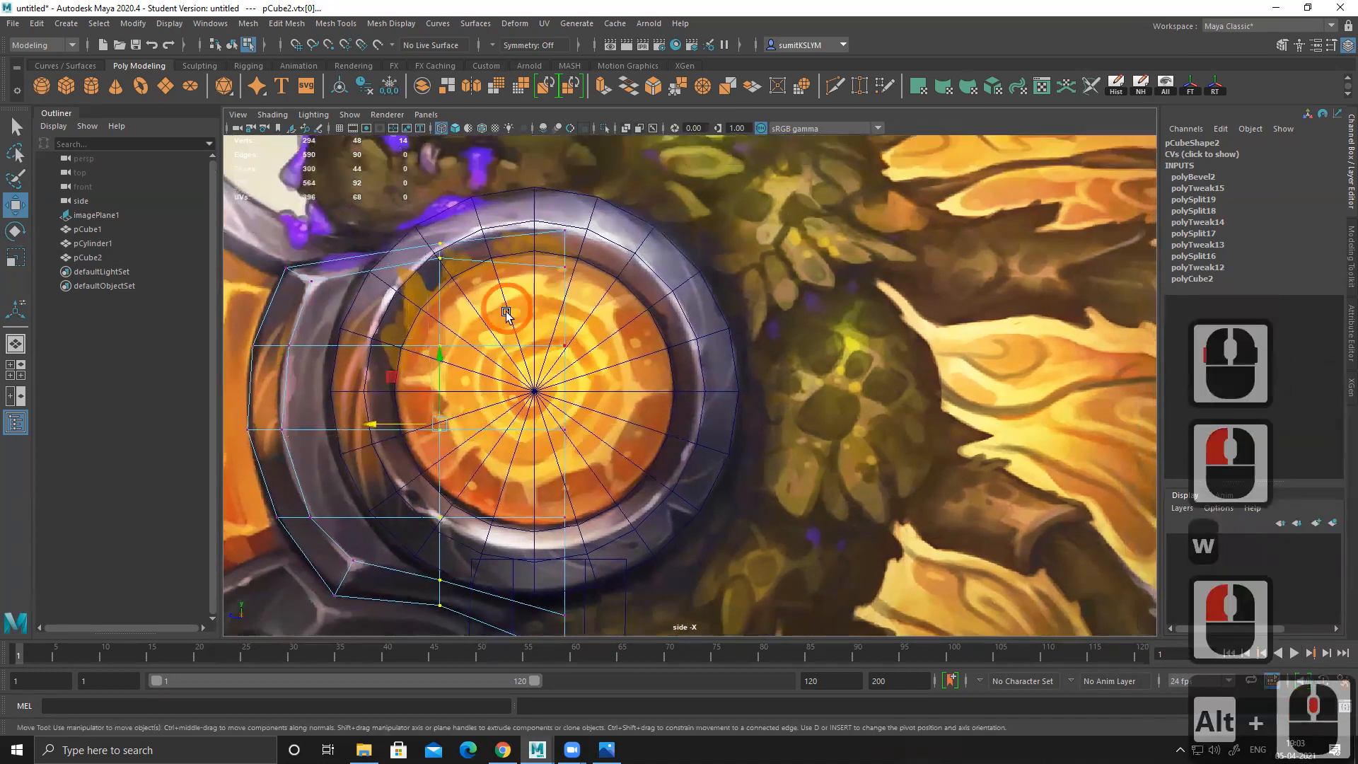
Step: Raise the collar block's upper inner corner vertices slightly toward the round head's top edge
left_click_drag(544, 249, 581, 287)
left_click_drag(564, 199, 564, 183)
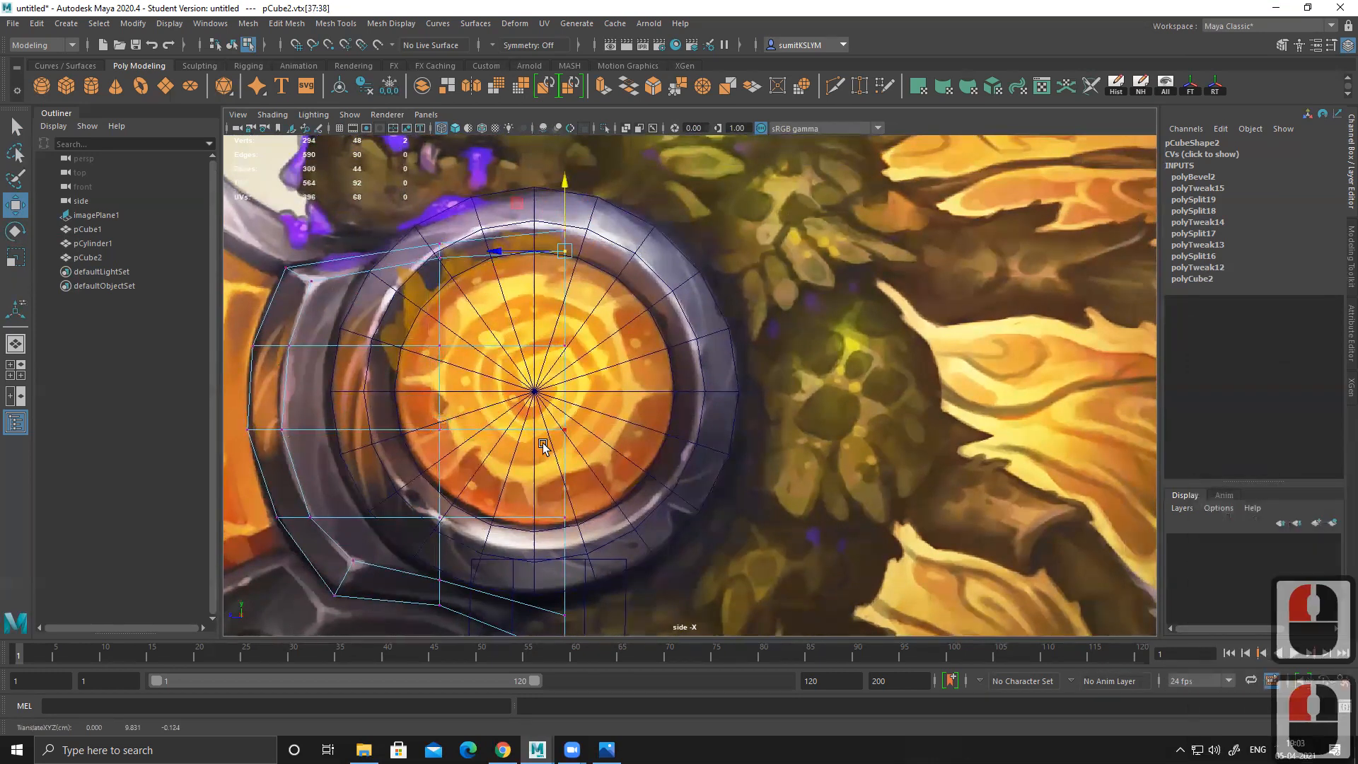
right_click_drag(618, 488, 535, 463, "alt")
middle_click_drag(536, 462, 492, 411, "alt")
right_click_drag(491, 410, 500, 413, "alt")
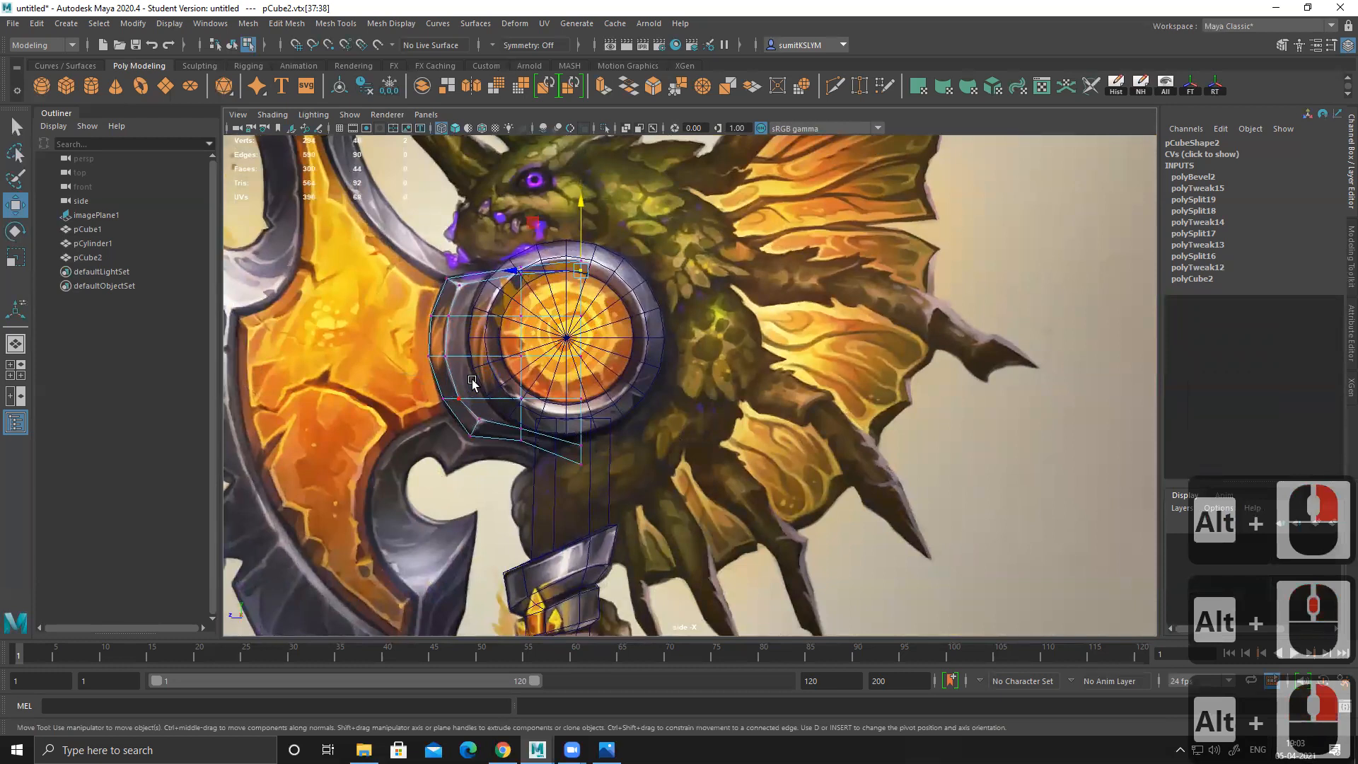
right_click_drag(576, 440, 530, 370, "alt")
middle_click_drag(531, 370, 521, 394, "alt")
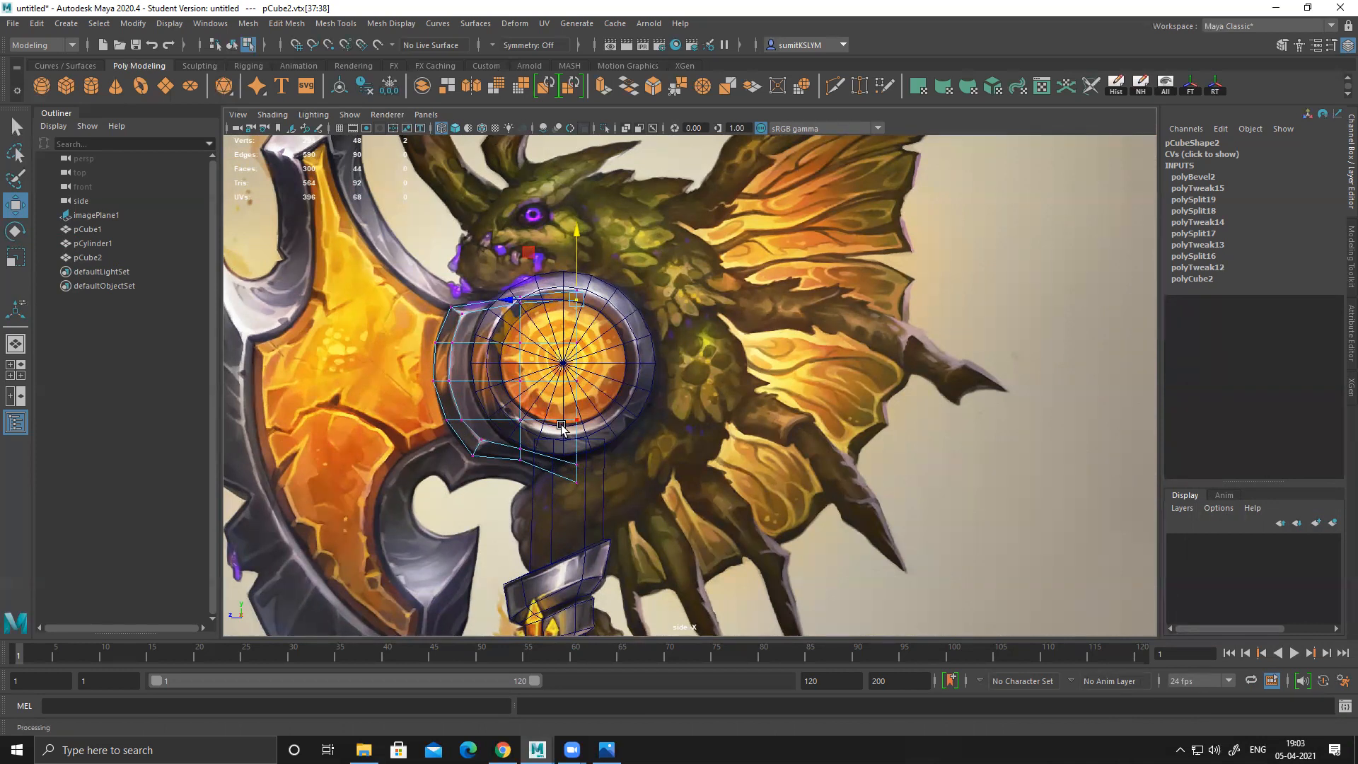
middle_click_drag(583, 417, 592, 415, "alt")
right_click_drag(591, 416, 558, 374, "alt")
middle_click_drag(557, 375, 651, 439, "alt")
right_click_drag(652, 439, 518, 468, "alt")
Step: Save the scene as a Maya ASCII file named Axe in D:\Online_class\Mentorship2020, accepting the student version notice
key("ctrl+s")
left_click(188, 214)
double_click(277, 242)
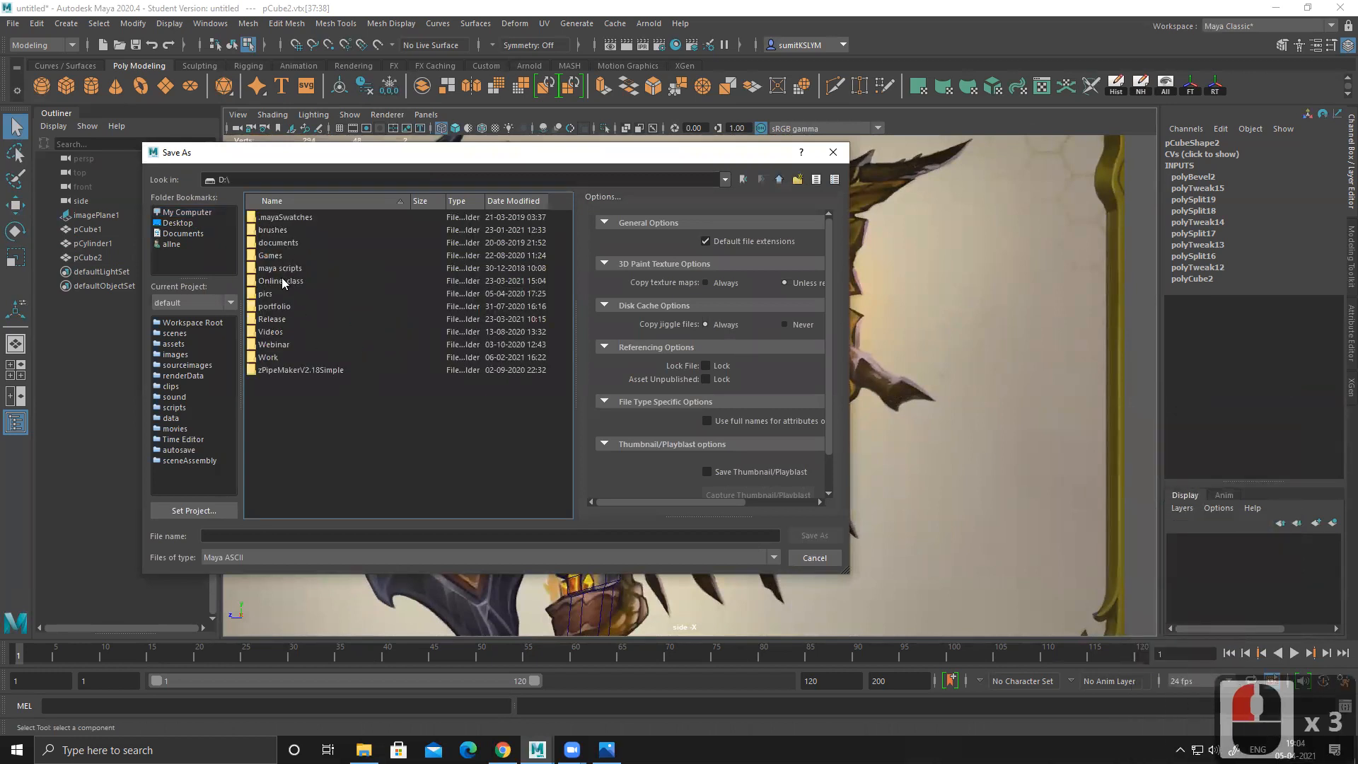
double_click(281, 280)
double_click(281, 286)
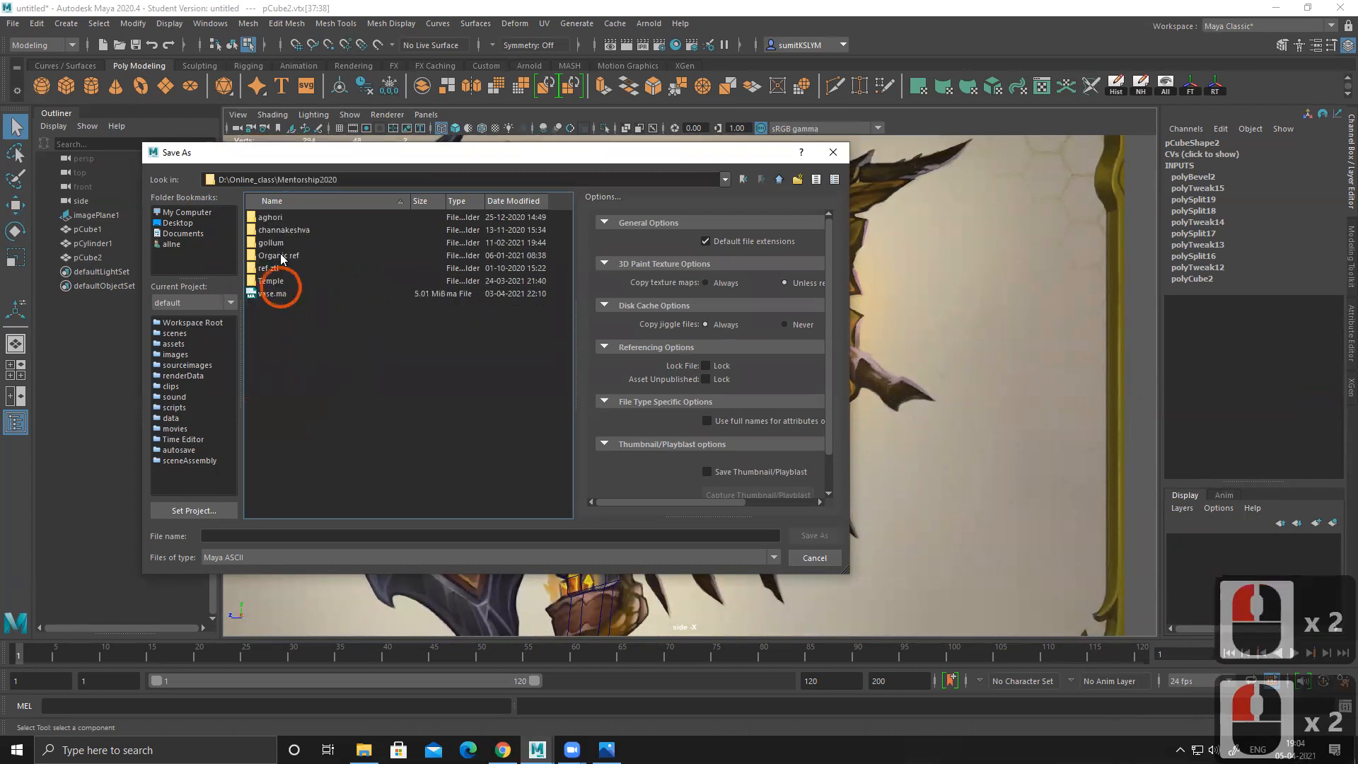
double_click(285, 535)
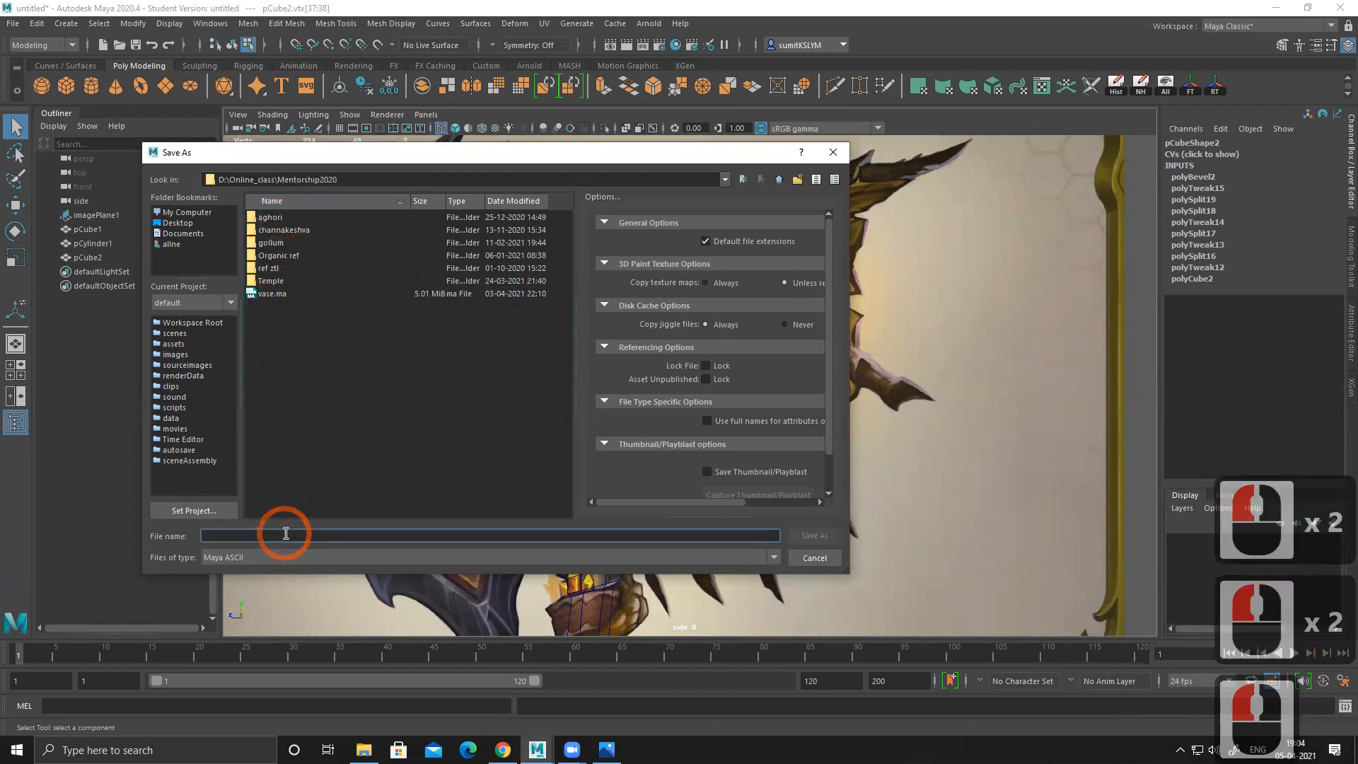
type("Az")
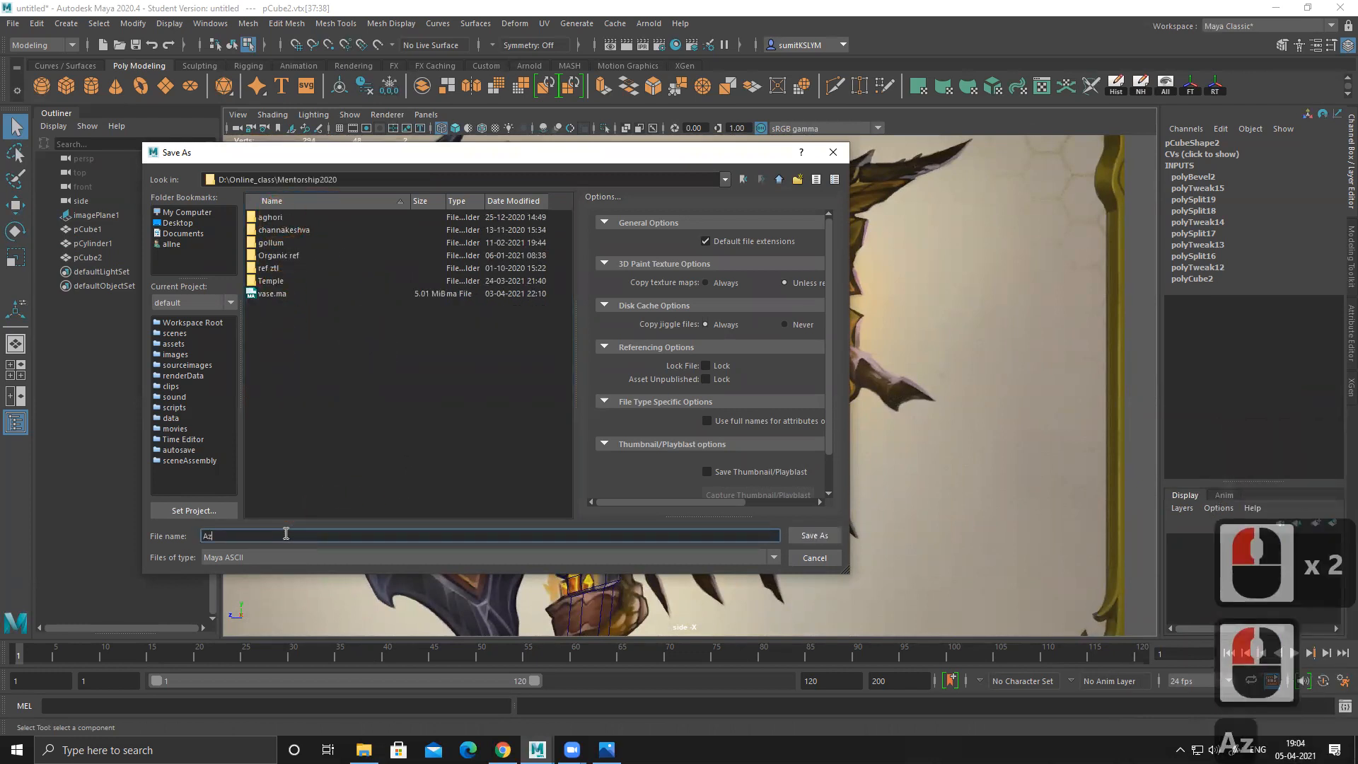
key("BackSpace")
type("xe")
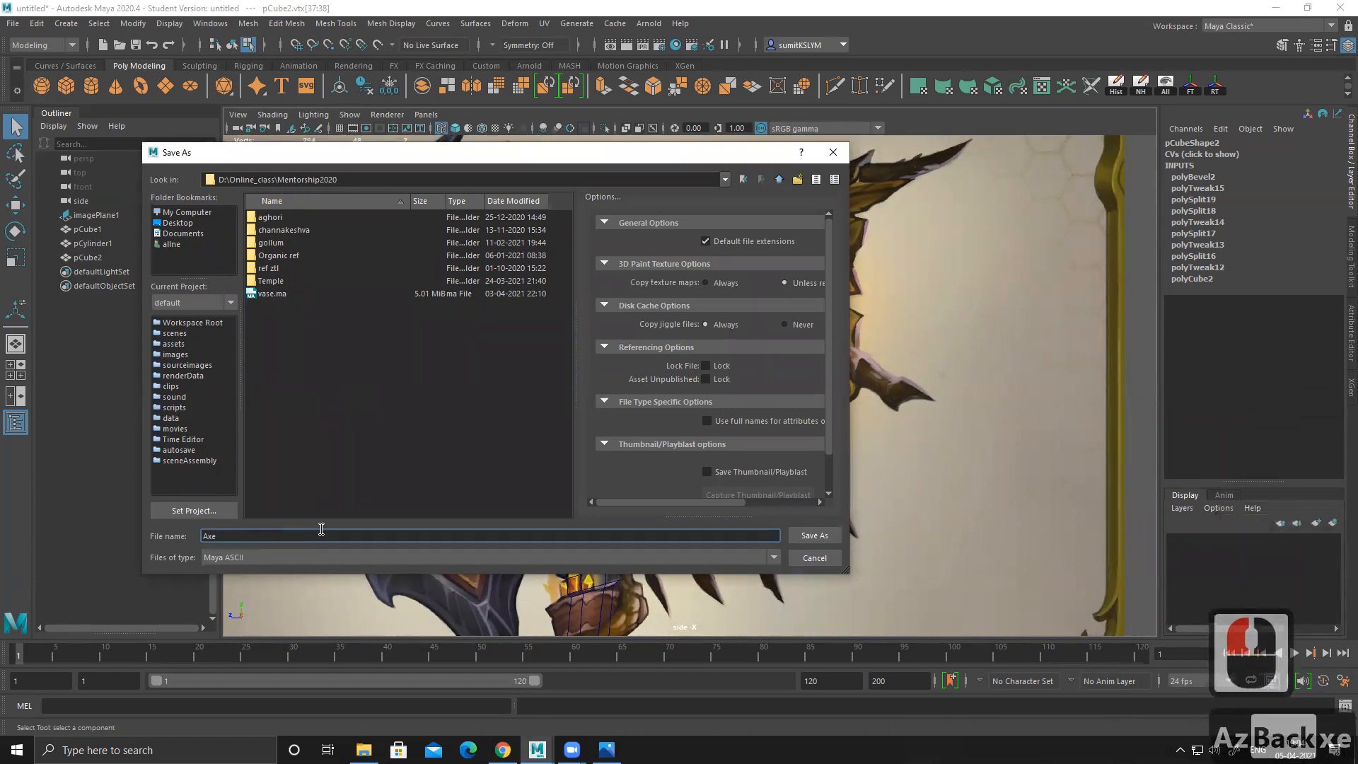
left_click(813, 536)
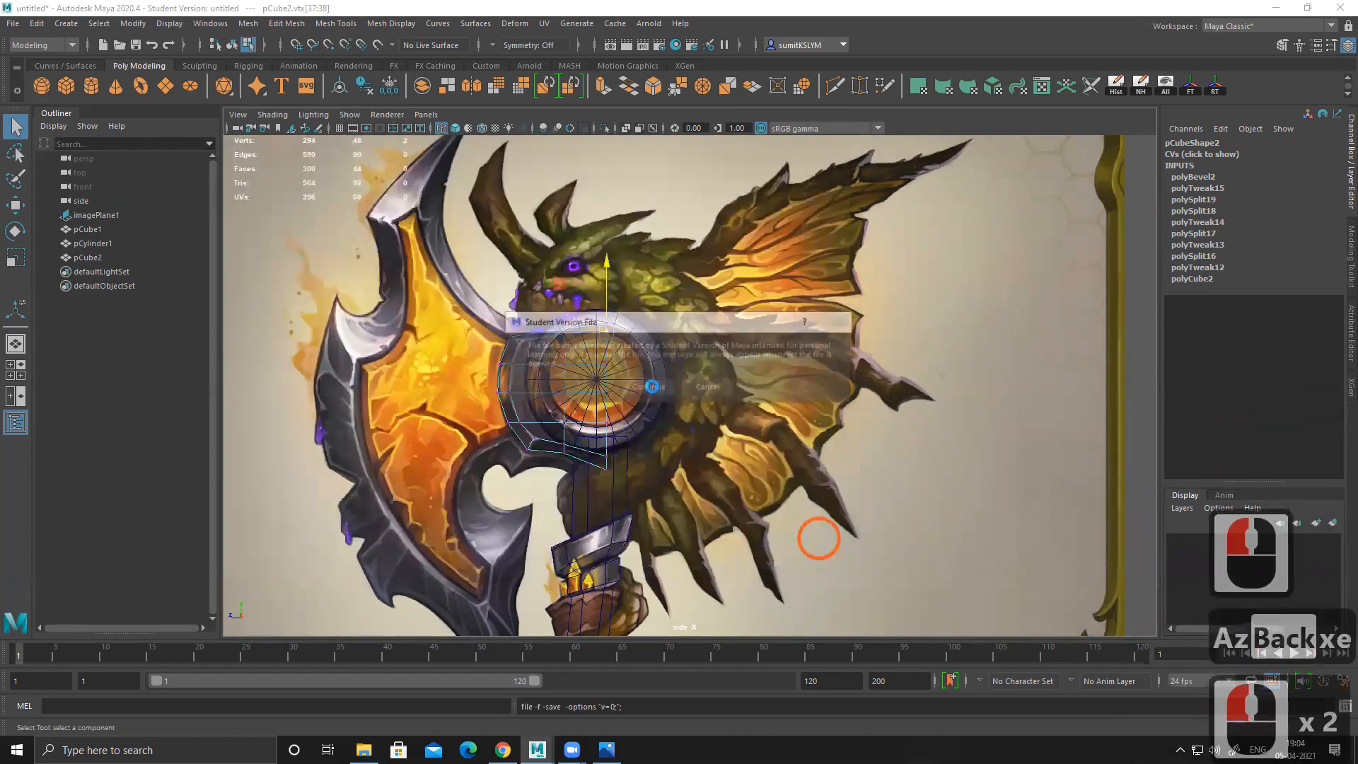
left_click(651, 386)
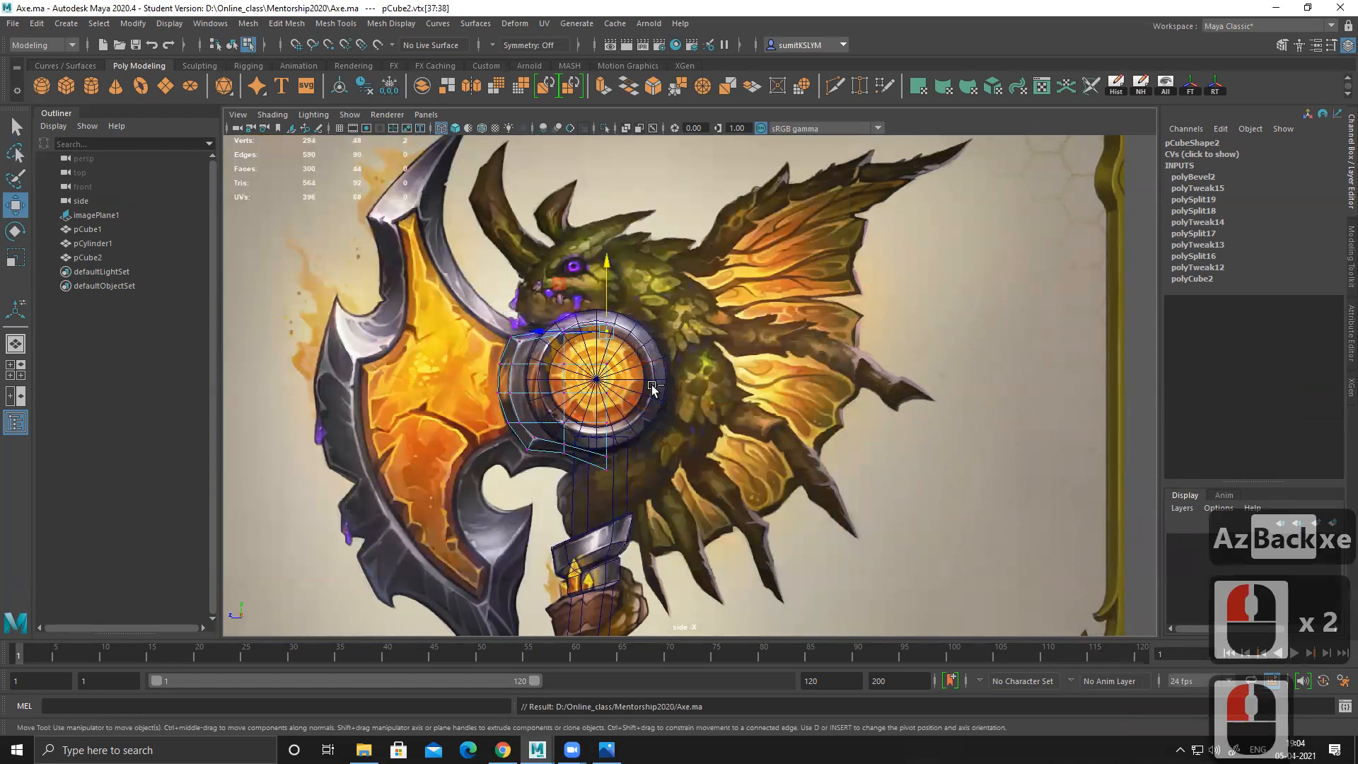
key("ctrl+s")
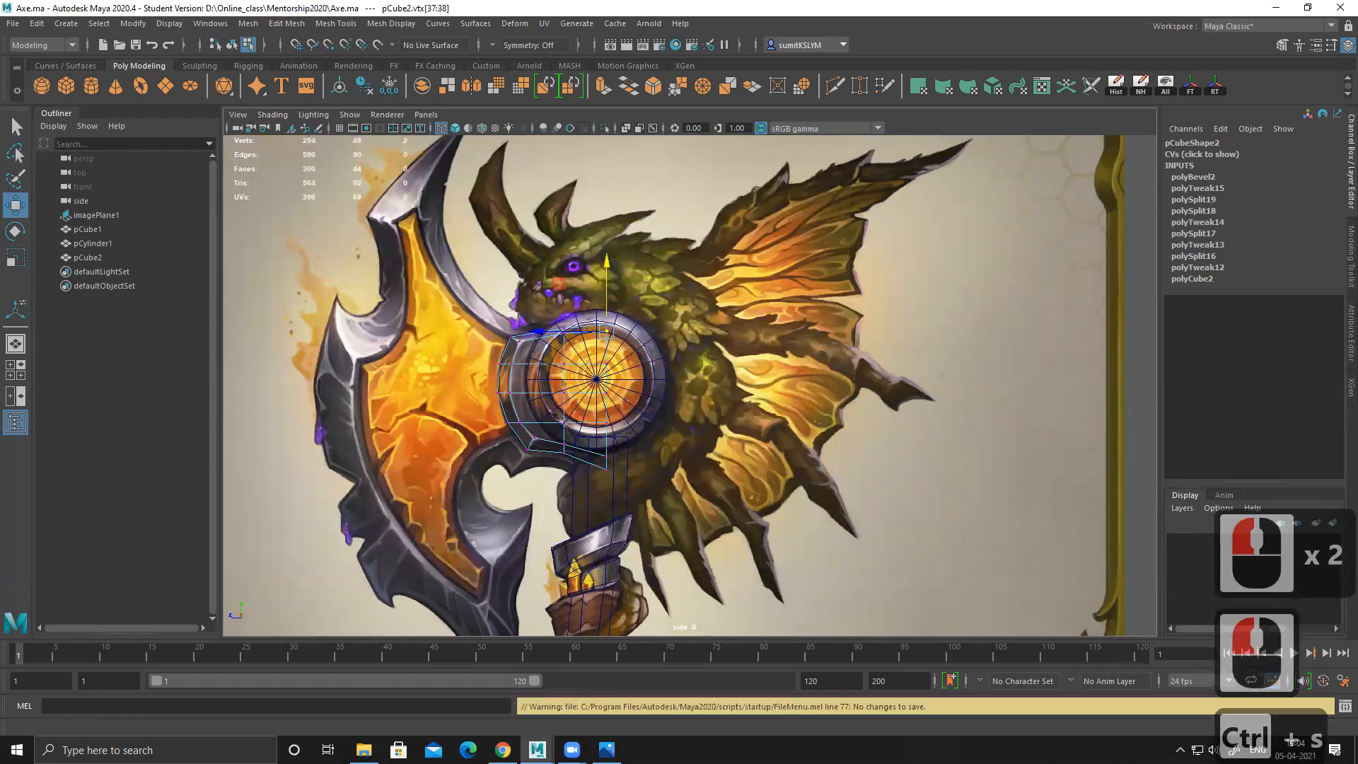
Step: Review the file types offered when saving the scene under a new name, and leave without saving
left_click(13, 24)
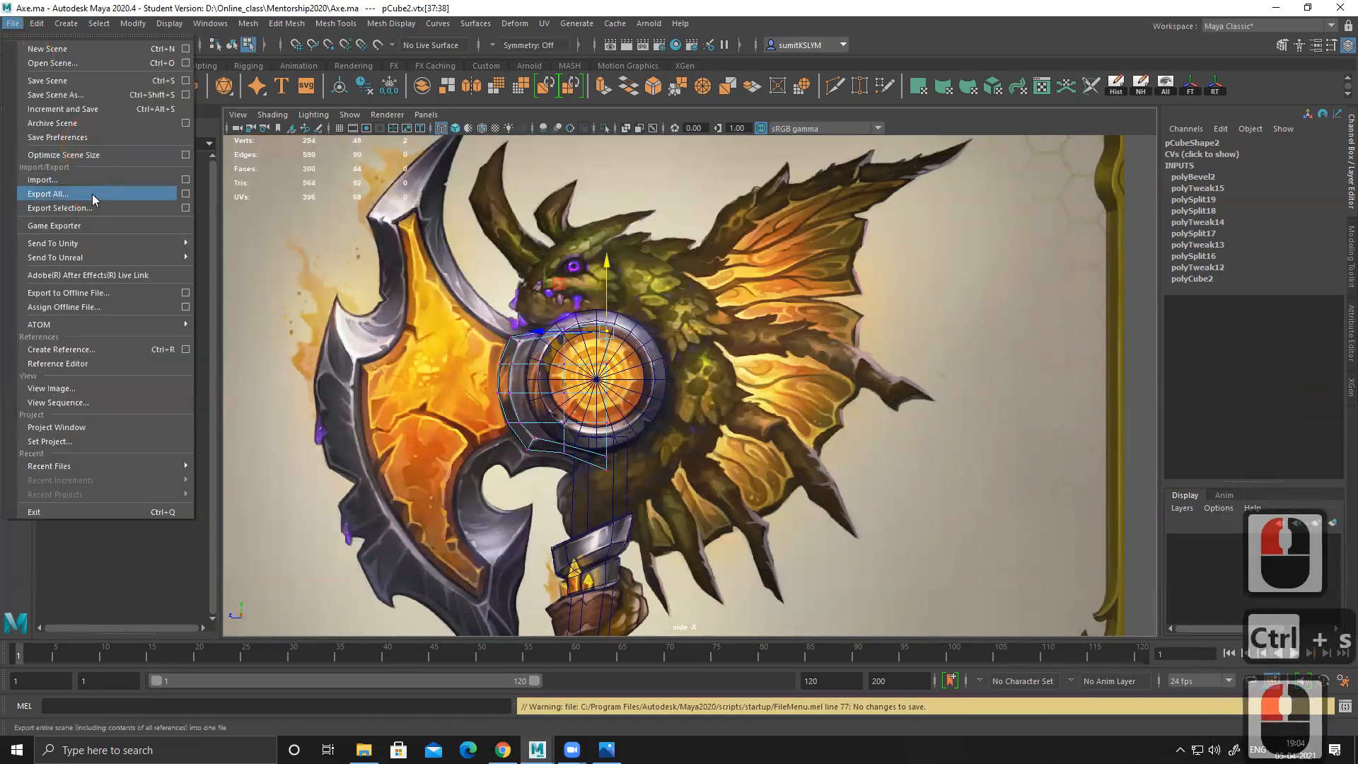
left_click(85, 93)
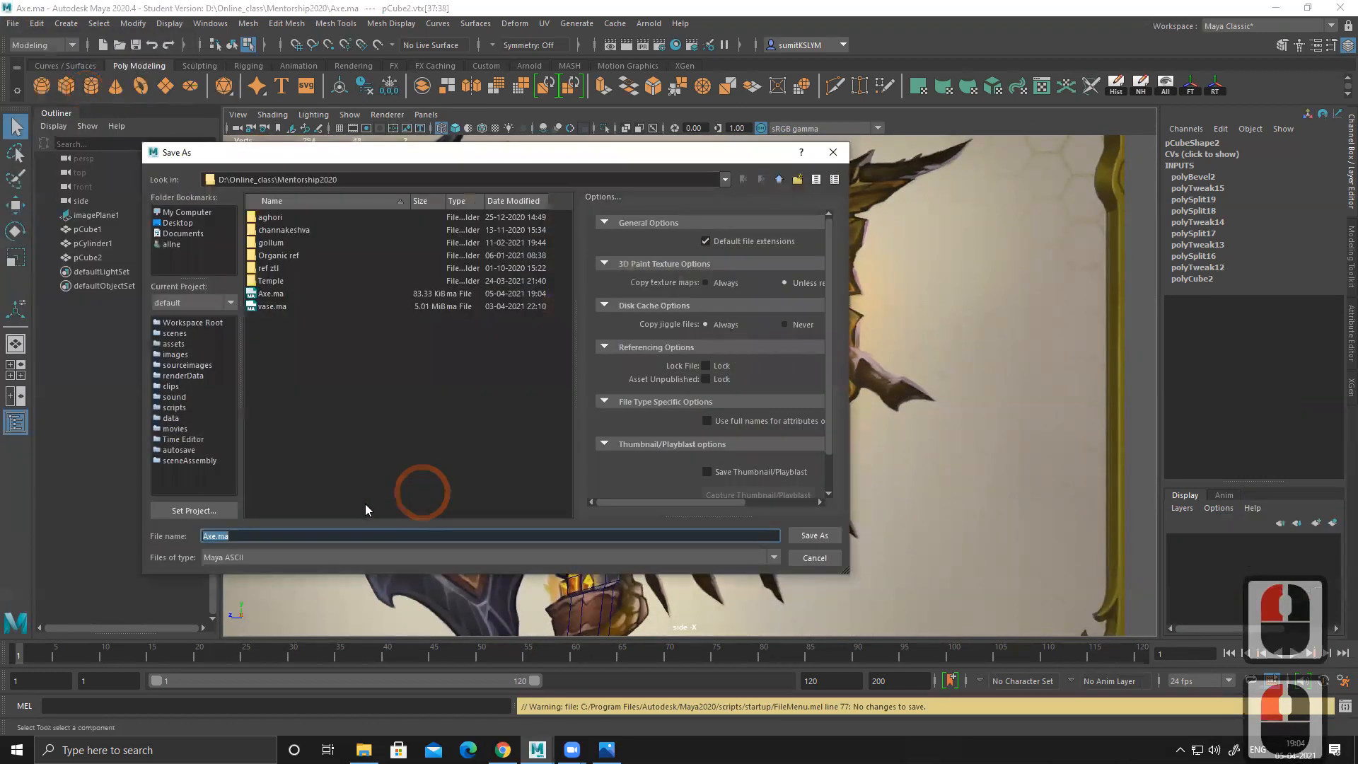
left_click(231, 558)
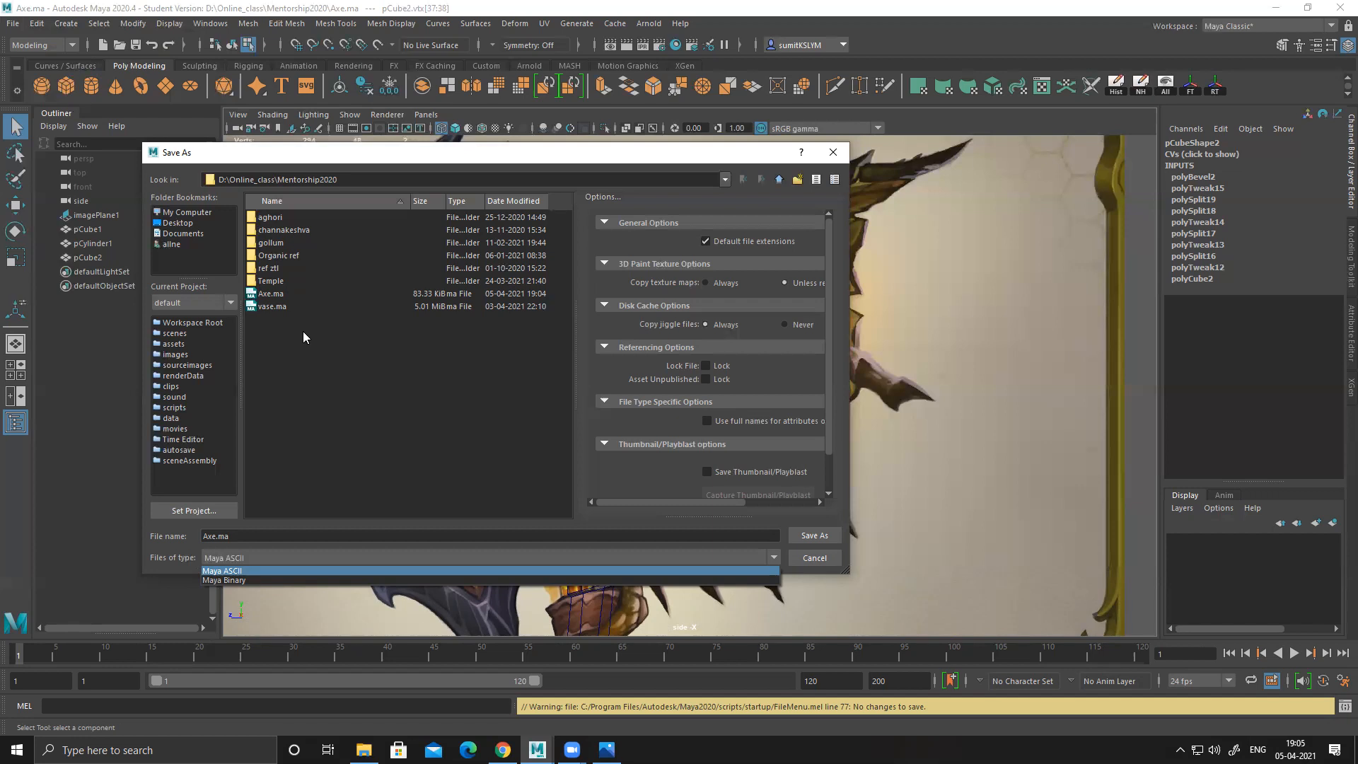
left_click(379, 416)
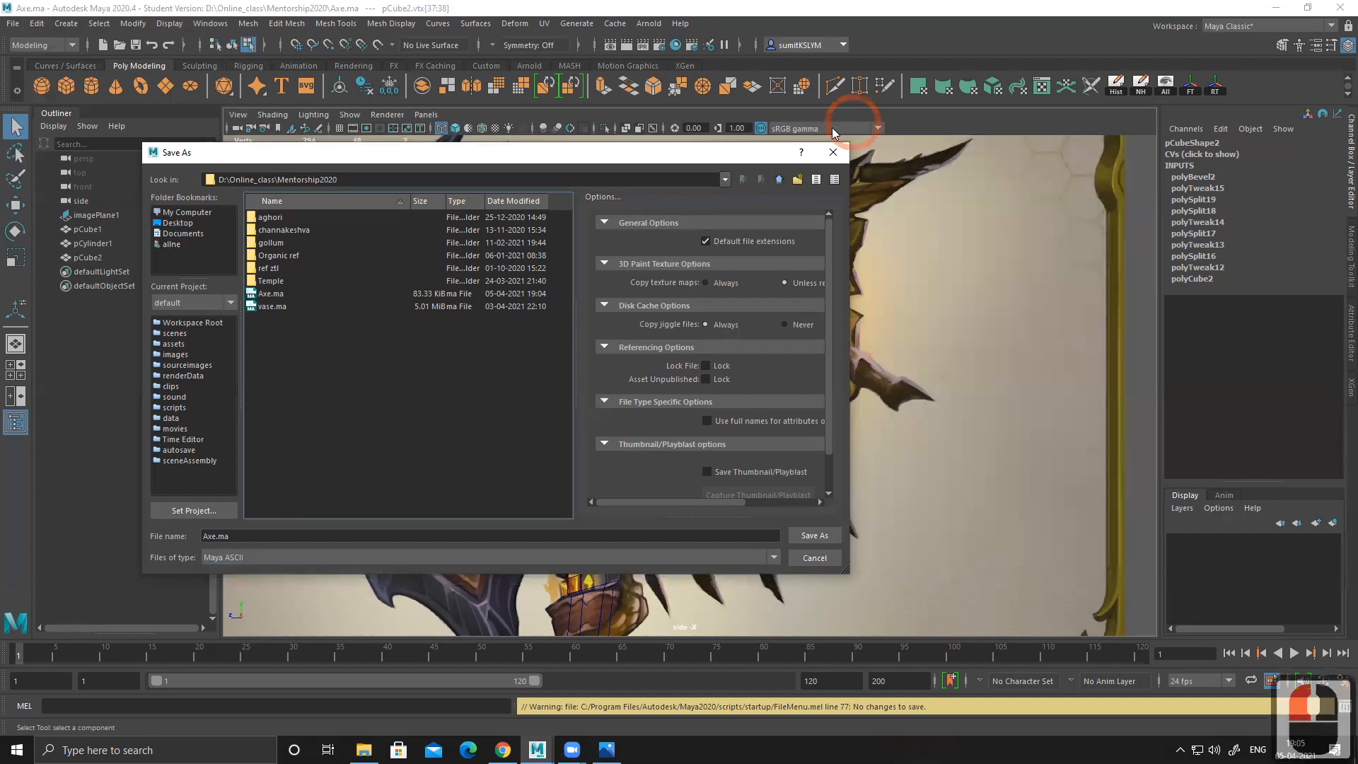
left_click(833, 152)
Step: Delete the collar block's construction history in object mode and save the scene
key("w")
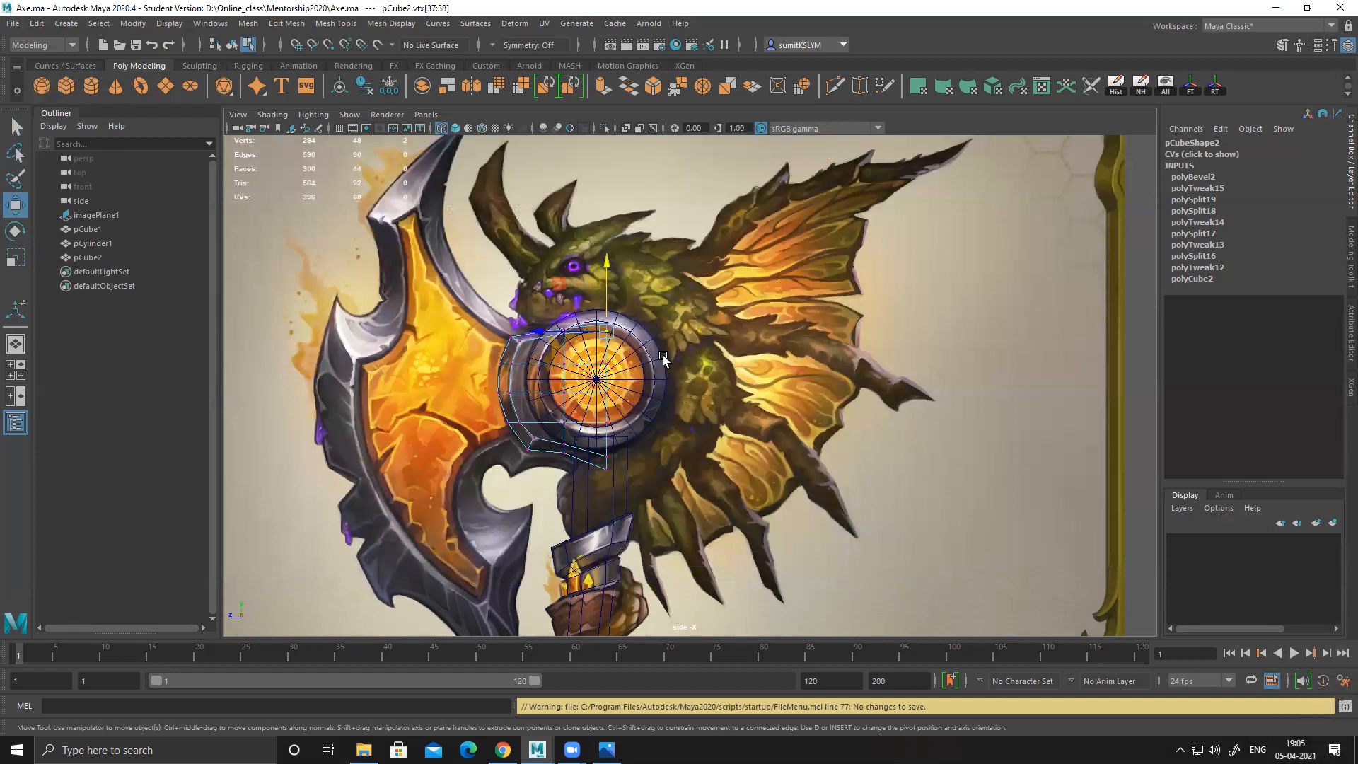
middle_click_drag(543, 402, 522, 367, "alt")
right_click(529, 312)
right_click_drag(532, 316, 599, 292)
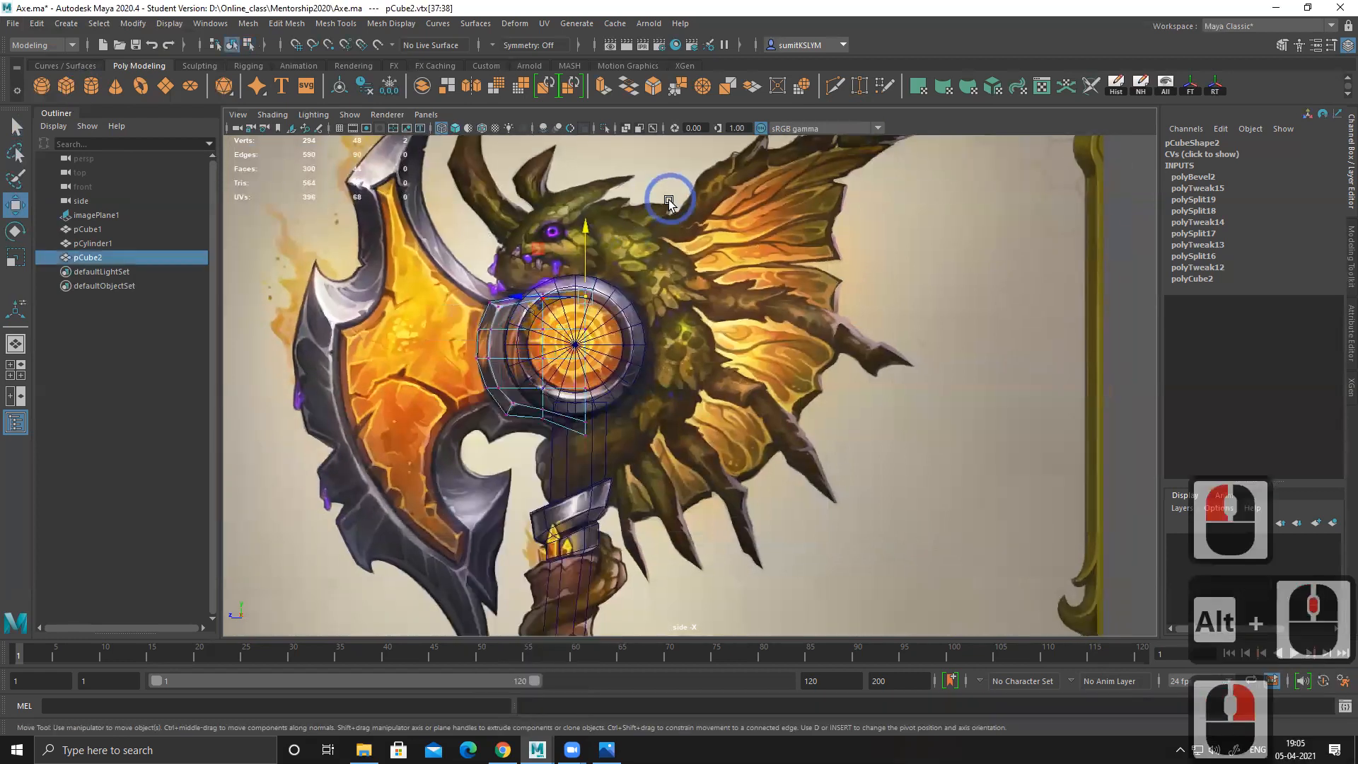
middle_click_drag(911, 245, 914, 249, "alt")
left_click(1112, 94)
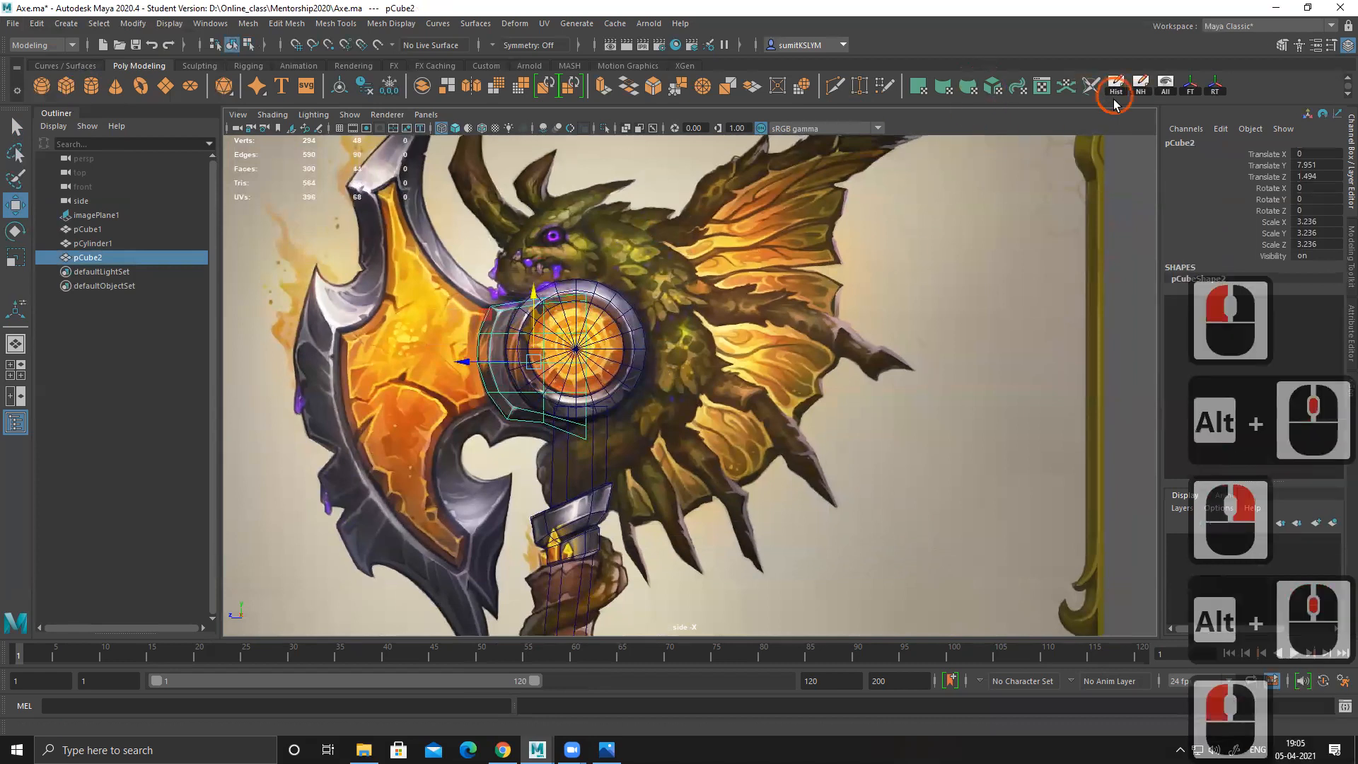
middle_click_drag(620, 375, 651, 394, "alt")
key("ctrl+s")
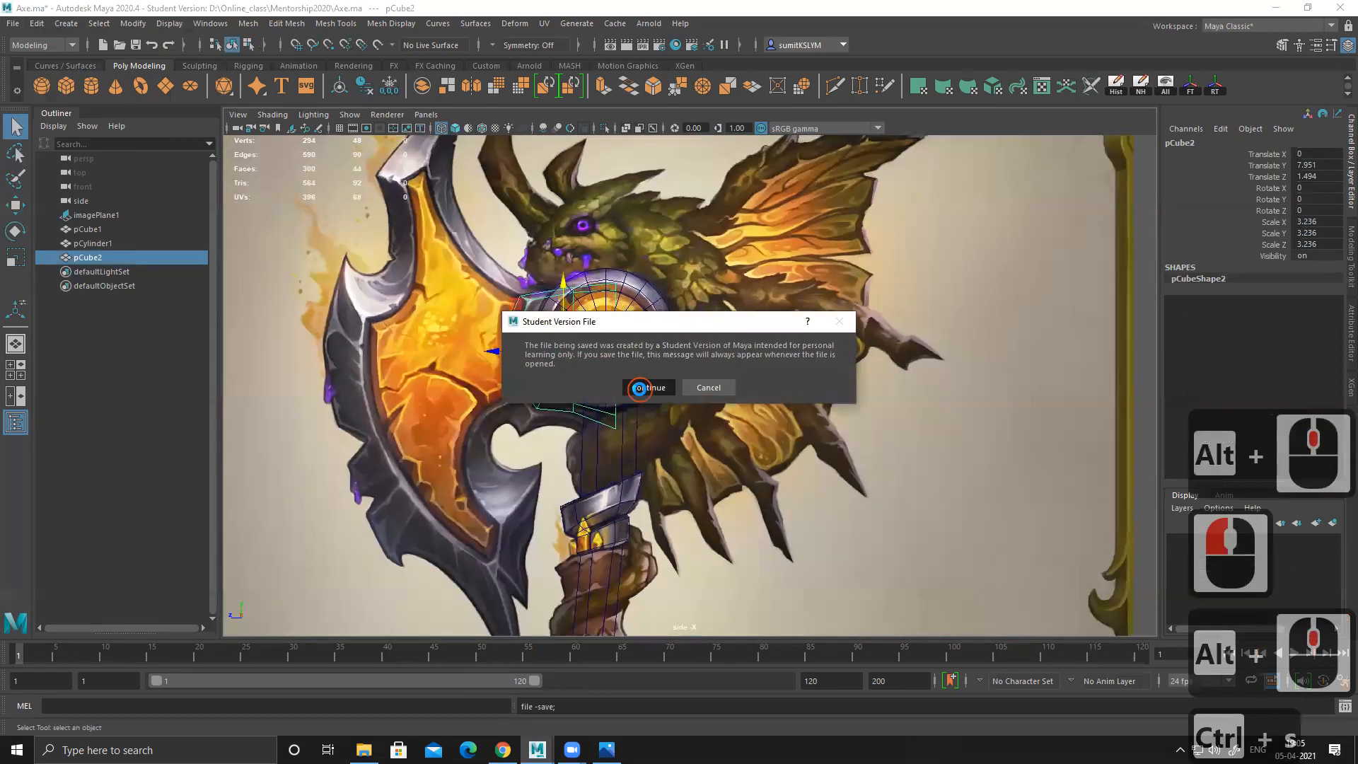
left_click(645, 386)
Step: Create a polygon cube over the blade beside the collar and scale it uniformly to about 3.546
middle_click_drag(504, 322, 507, 331, "alt")
right_click_drag(765, 428, 681, 454, "alt")
mouse_move(680, 458)
middle_mouse_down("alt")
mouse_move(650, 313)
mouse_move(654, 451)
middle_mouse_up("alt")
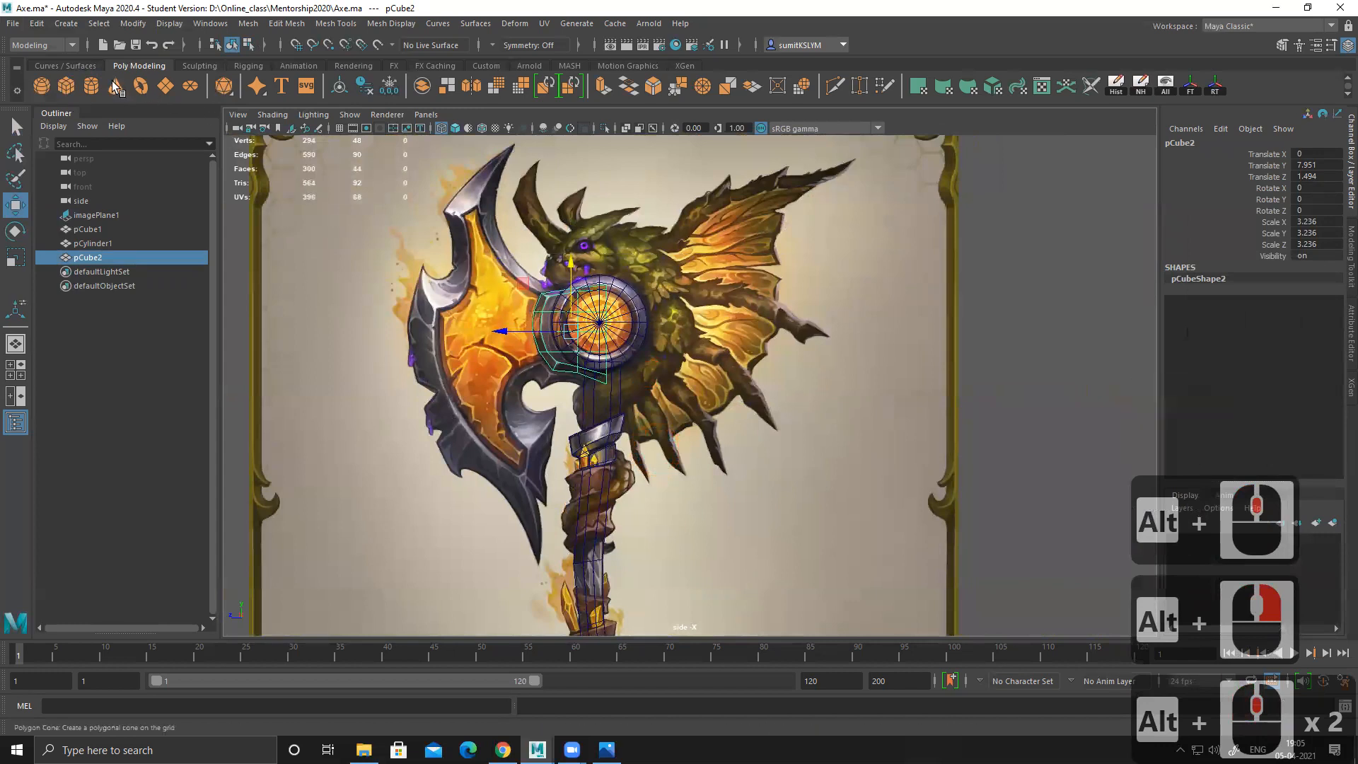
left_click(65, 85)
middle_click_drag(594, 449, 569, 398, "alt")
left_click_drag(580, 388, 580, 203)
mouse_move(533, 265)
left_mouse_down()
mouse_move(459, 290)
mouse_move(529, 258)
left_mouse_up()
key("r")
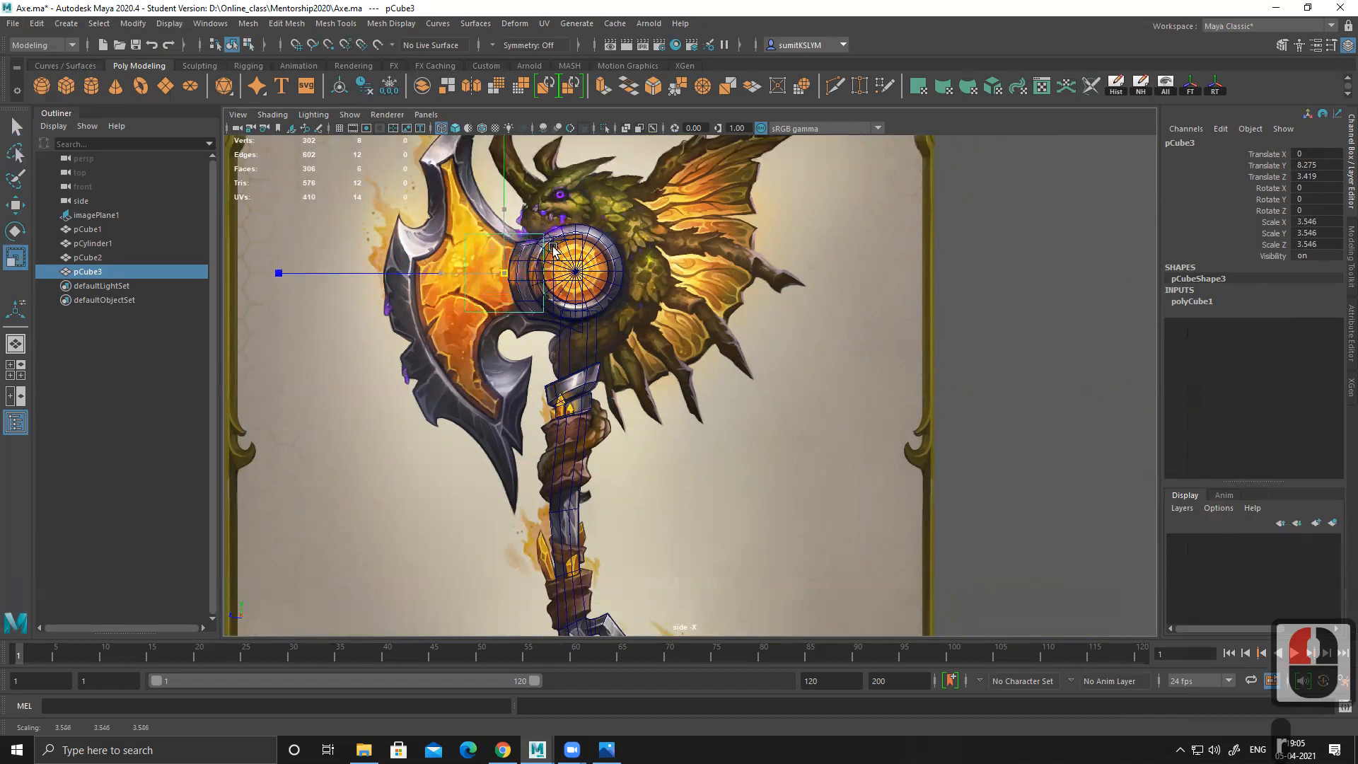
Step: Narrow the new cube's thickness along X to a scale of about 1.895 in the perspective view
key("space")
key("space")
mouse_move(742, 330)
left_mouse_down("alt")
mouse_move(775, 358)
mouse_move(803, 342)
mouse_move(739, 356)
left_mouse_up("alt")
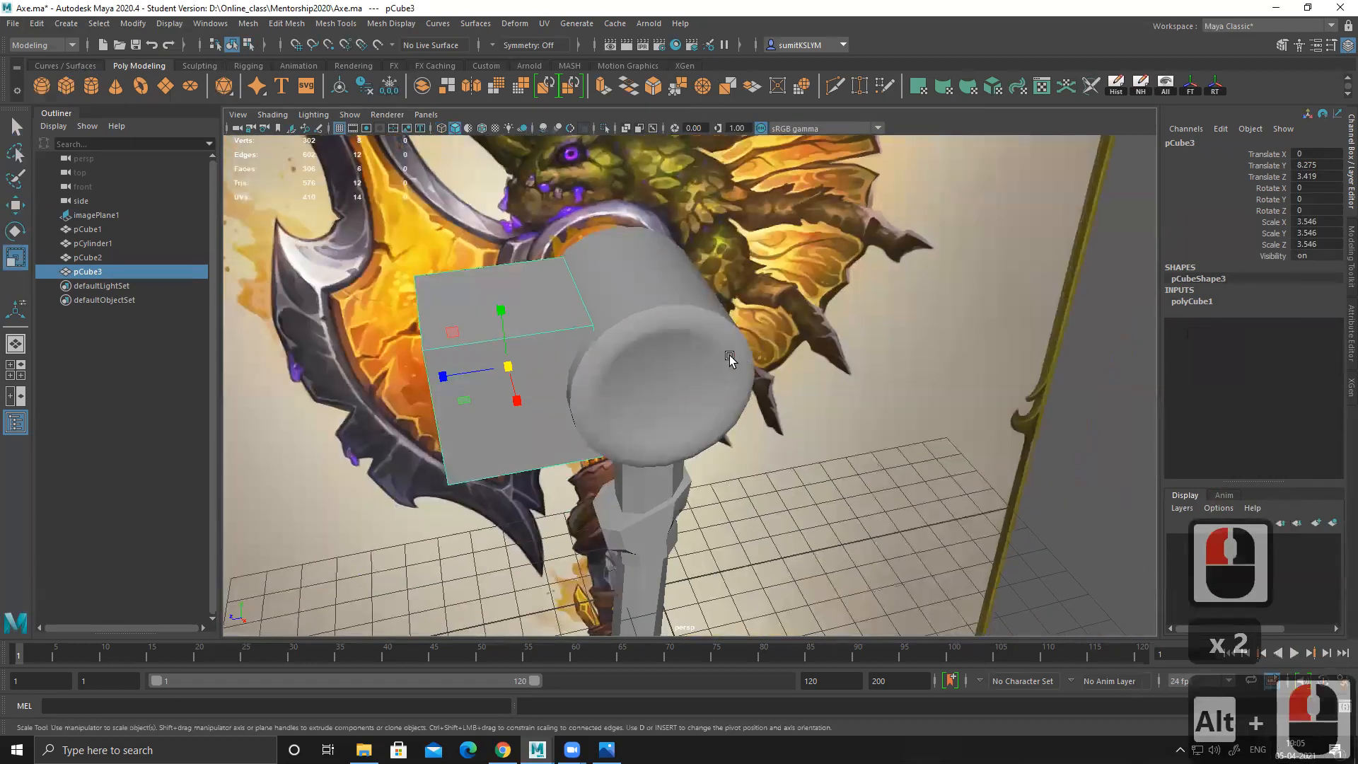
left_click_drag(516, 398, 702, 356)
key("space")
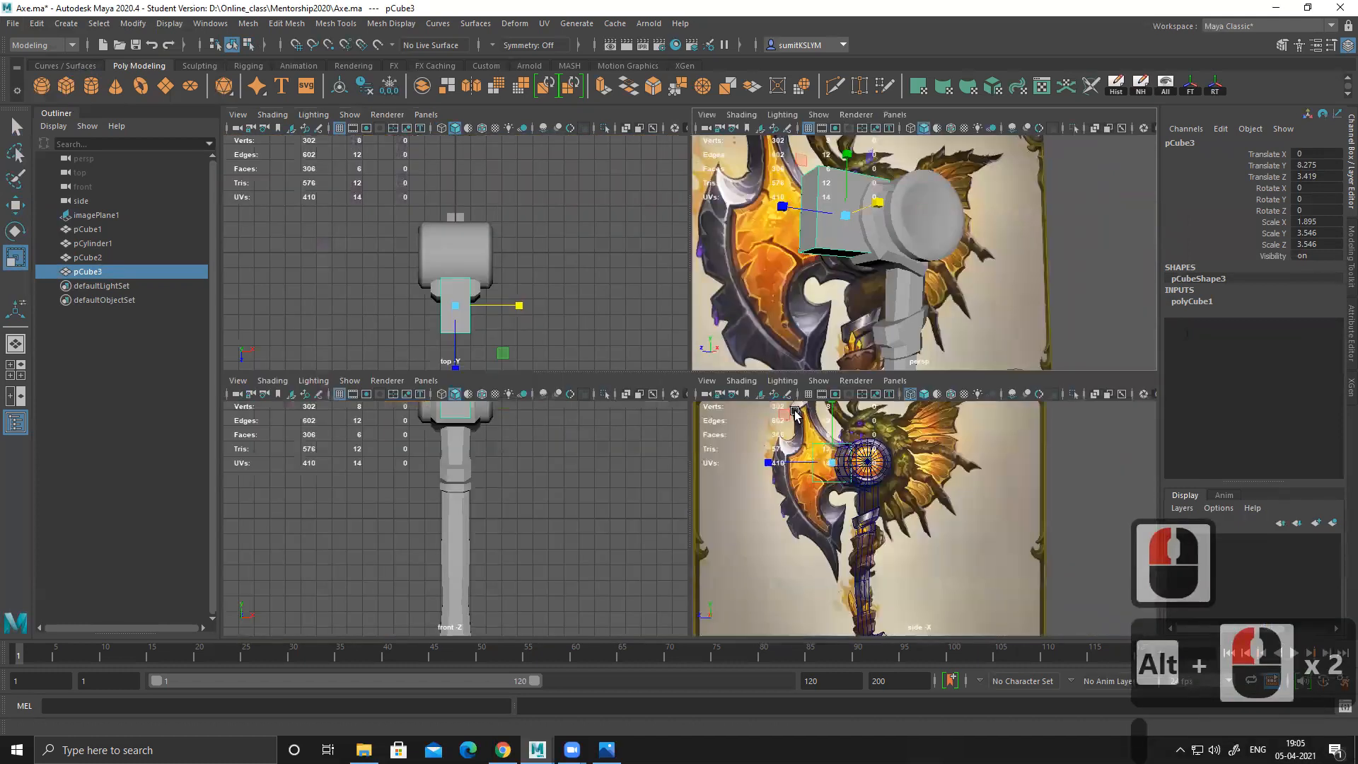
Step: Move the blade cube's lower inner corner vertices down and inward, below the collar, in the side view
key("space")
scroll(695, 473, "up", 4, "alt")
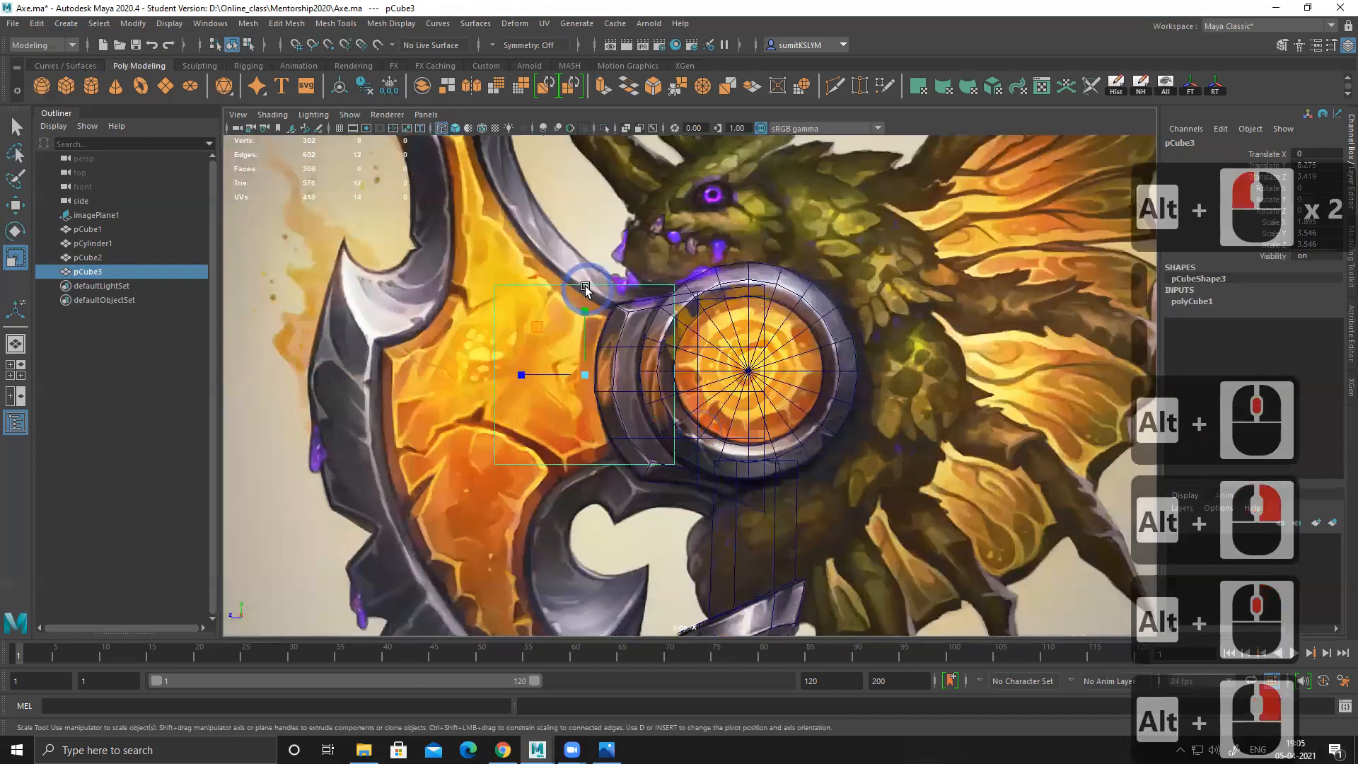
right_click_drag(585, 286, 365, 289)
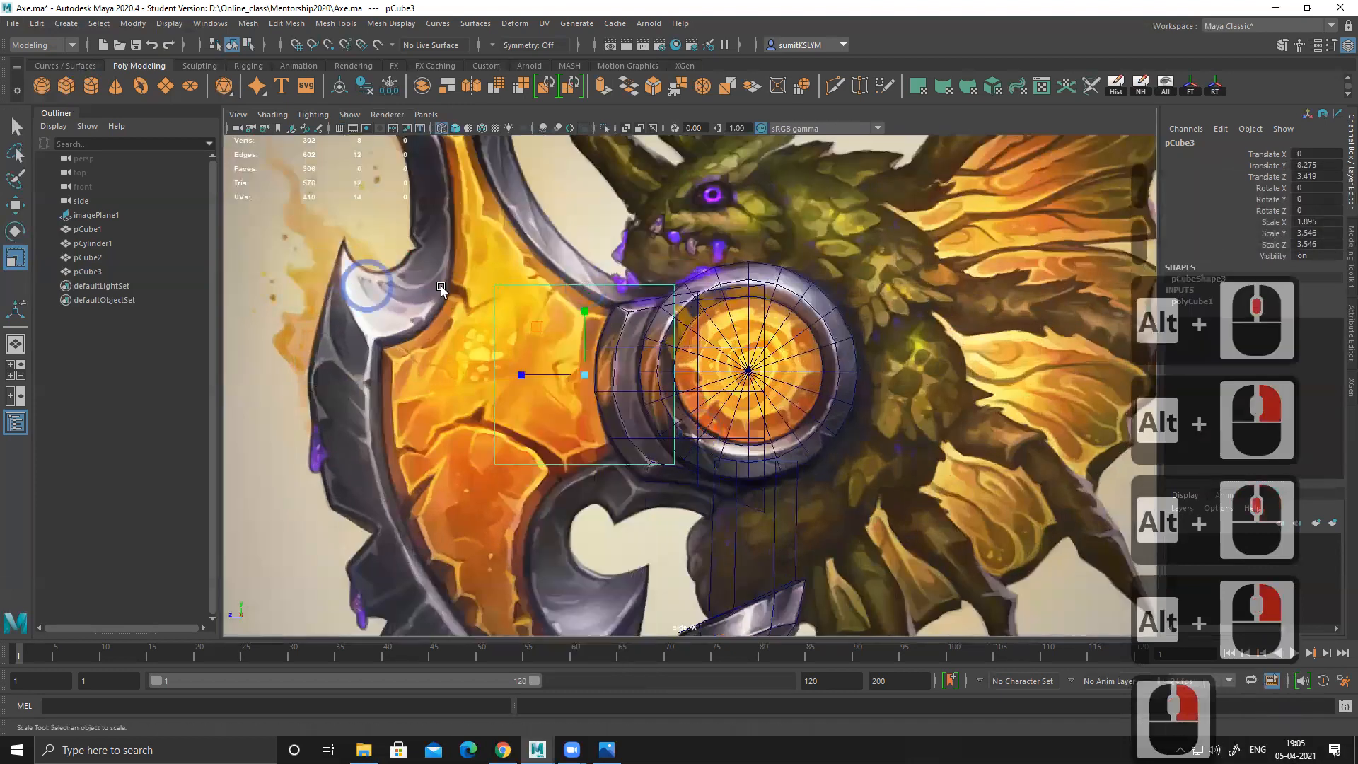
left_click_drag(452, 240, 526, 321)
middle_click_drag(551, 263, 566, 359, "alt")
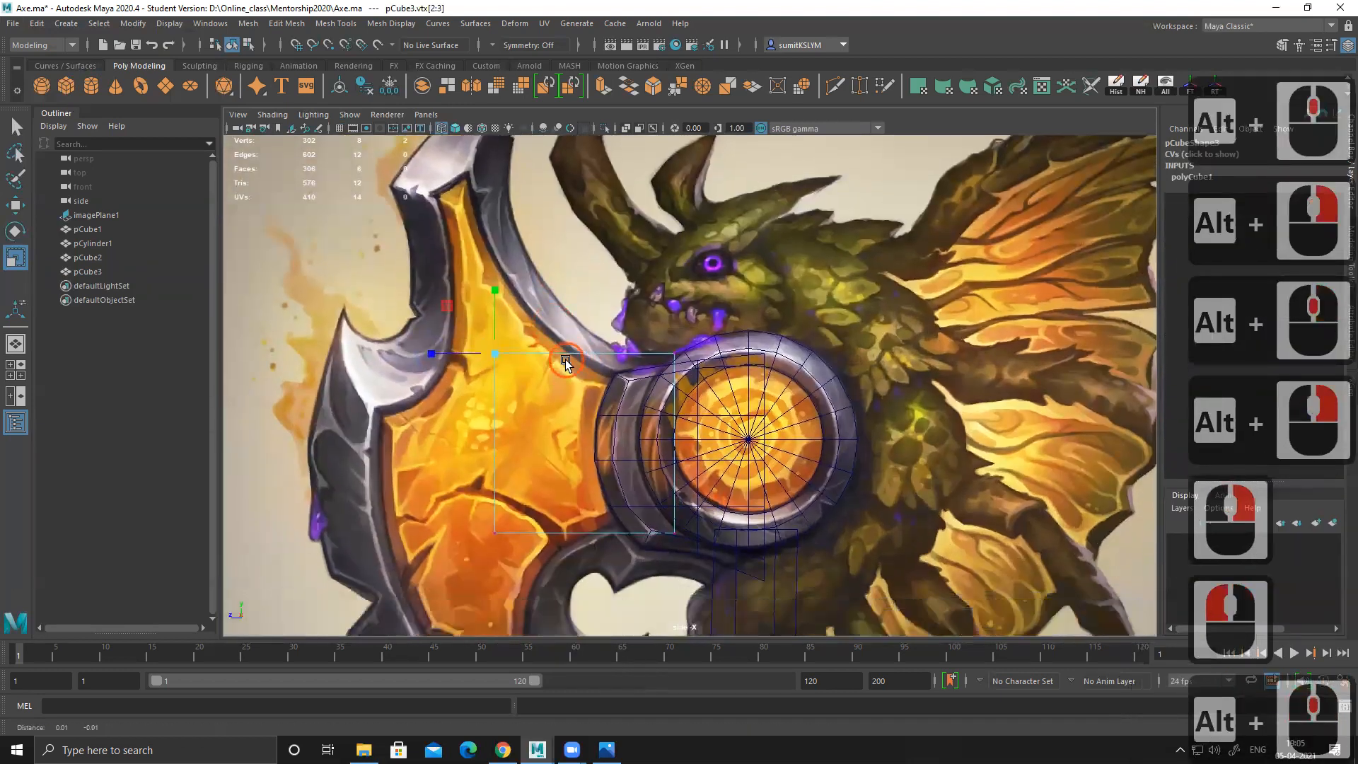
key("w")
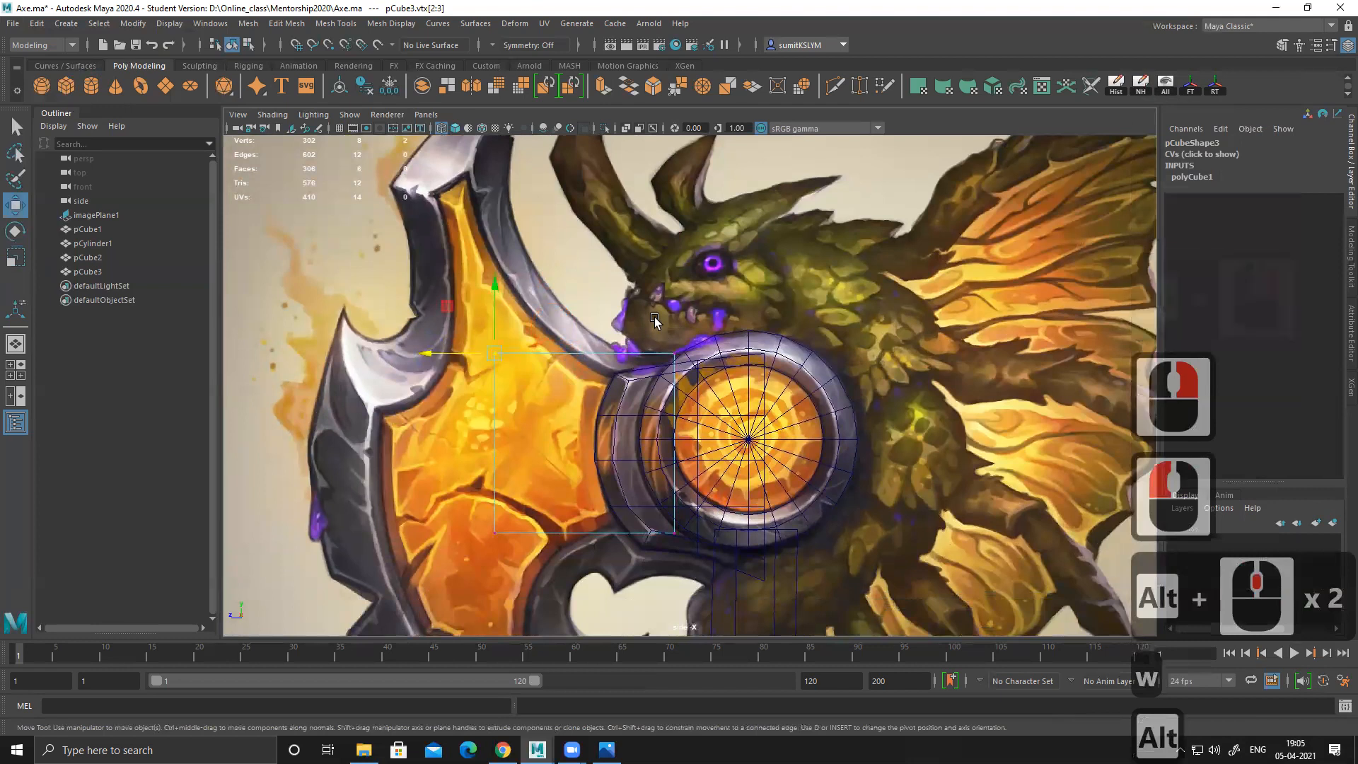
left_click_drag(687, 375, 736, 566)
left_click_drag(644, 510, 709, 559)
middle_click_drag(711, 558, 647, 480, "alt")
left_click_drag(613, 458, 693, 519)
Step: Move the blade cube's upper inner corner vertices inward to the top of the round head
left_click_drag(601, 266, 659, 316)
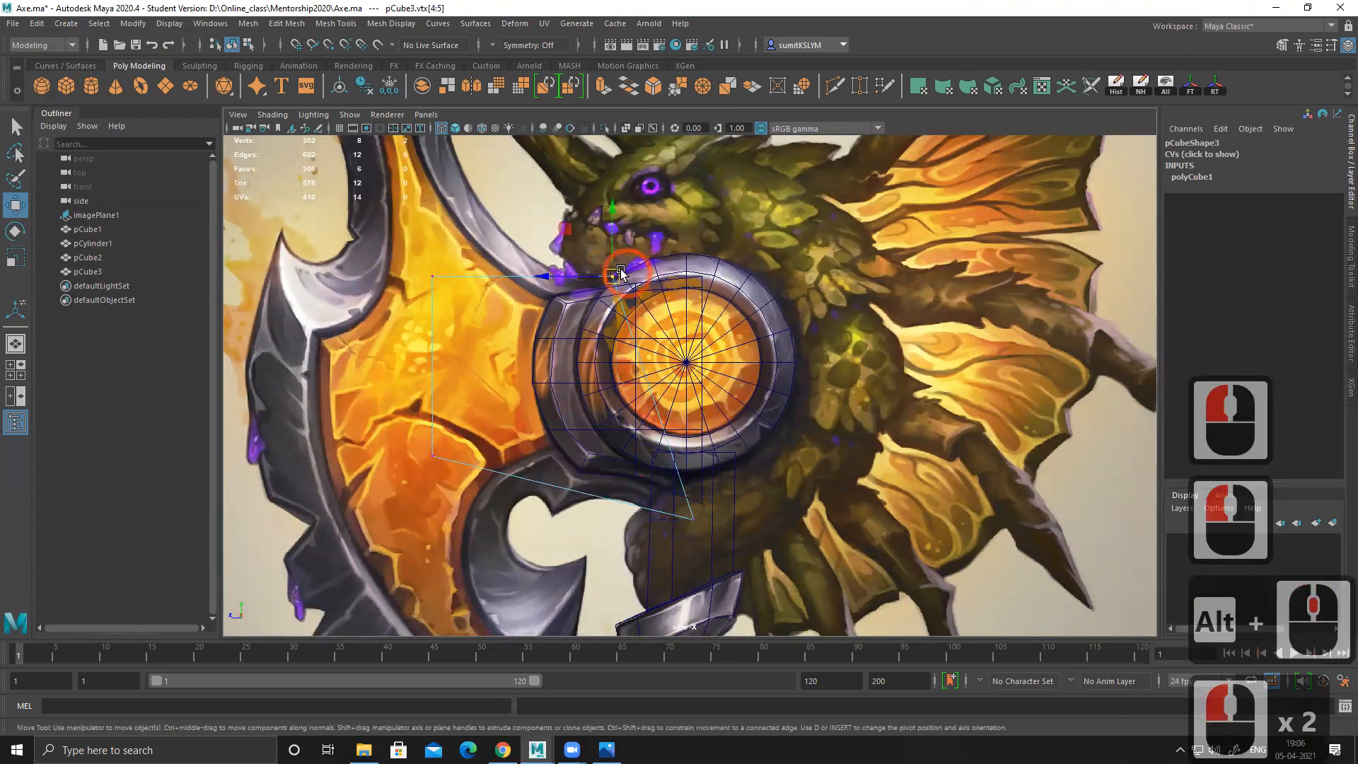
left_click_drag(620, 272, 696, 264)
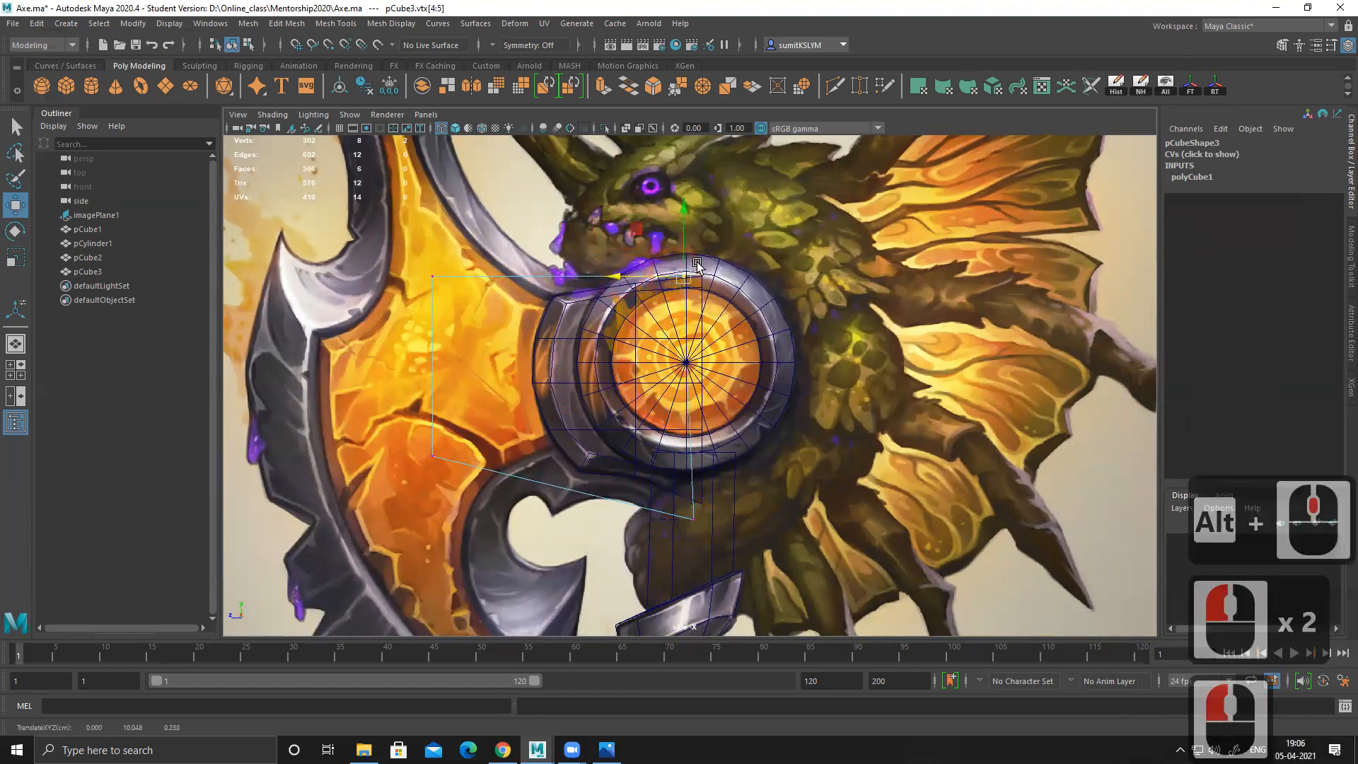
left_click(634, 268)
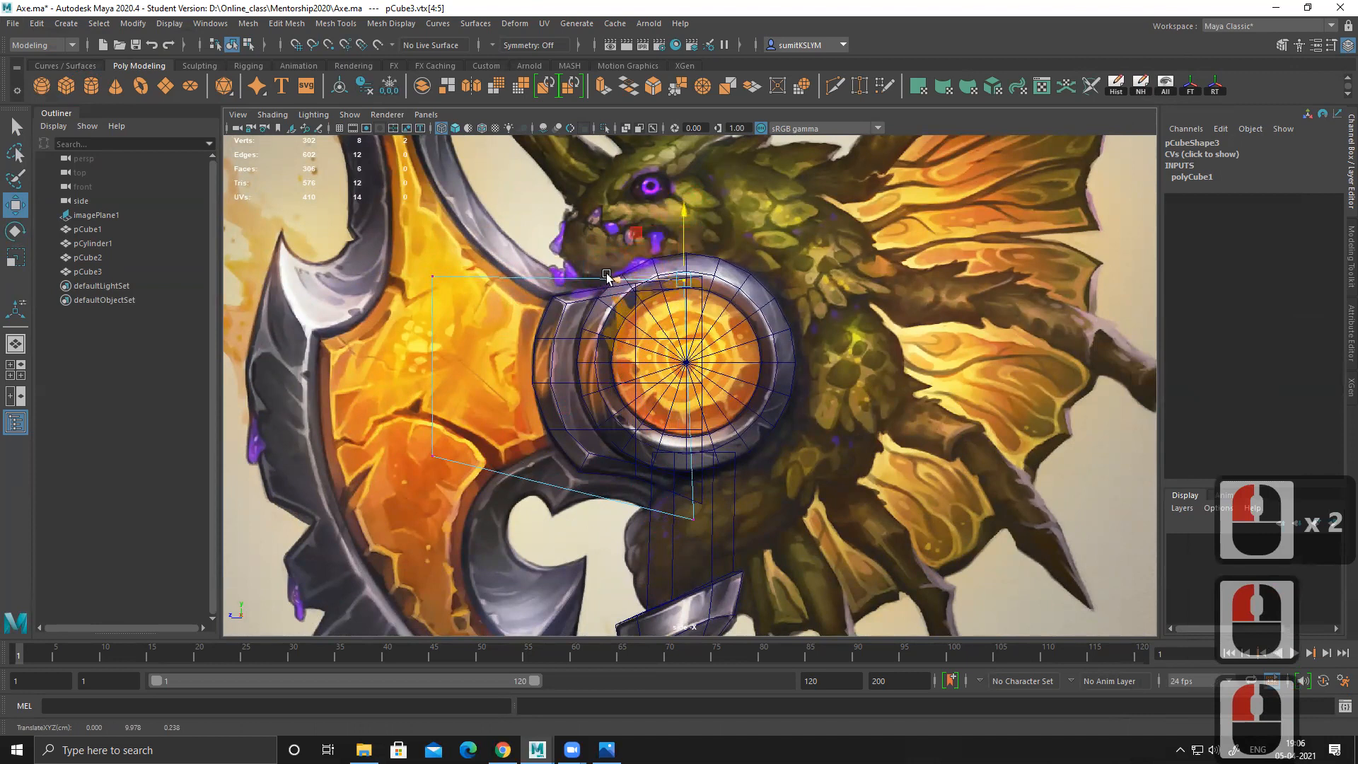
Step: Move the blade cube's upper outer corner vertices up to the blade's upper tip in the reference
middle_click_drag(566, 432, 595, 485, "alt")
left_click_drag(422, 297, 495, 537)
middle_click_drag(544, 387, 581, 464, "alt")
right_click_drag(580, 464, 530, 421, "alt")
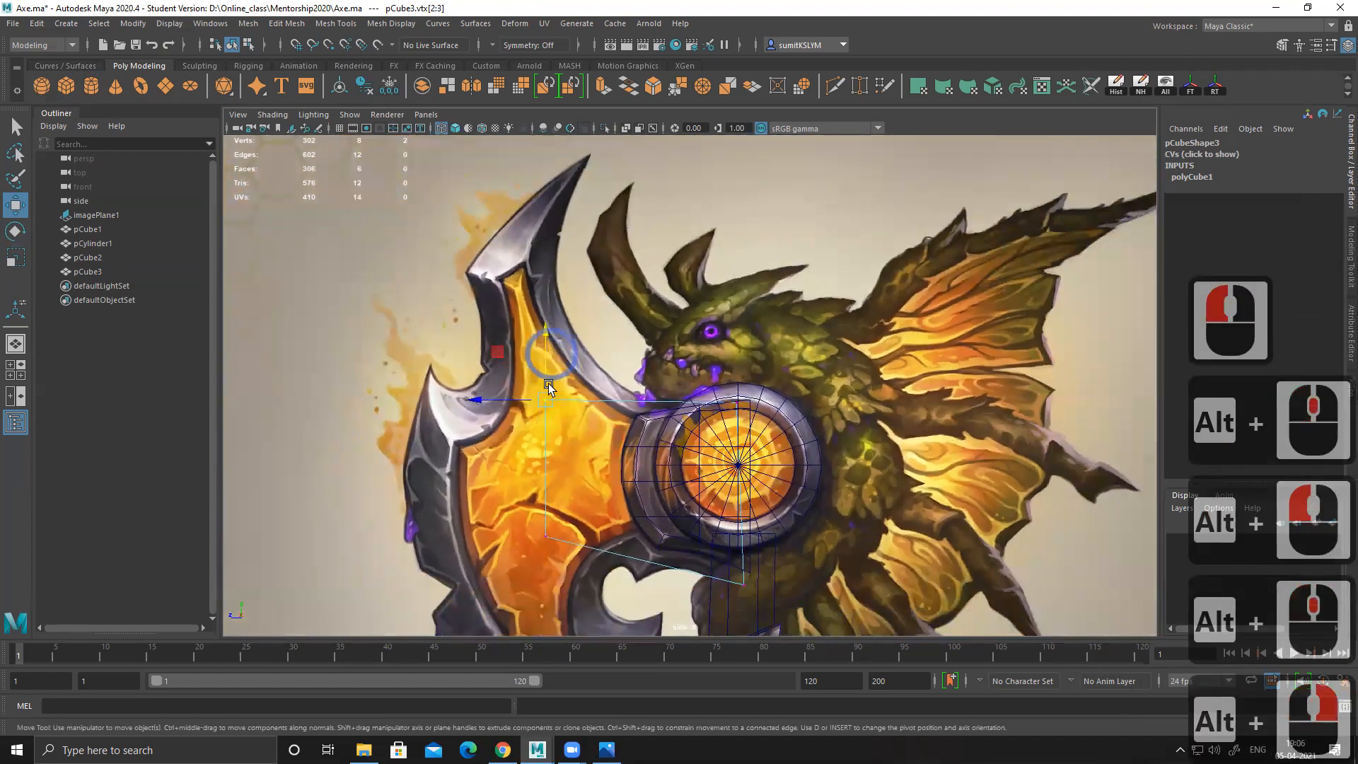
left_click_drag(545, 400, 588, 153)
middle_click_drag(613, 319, 558, 478, "alt")
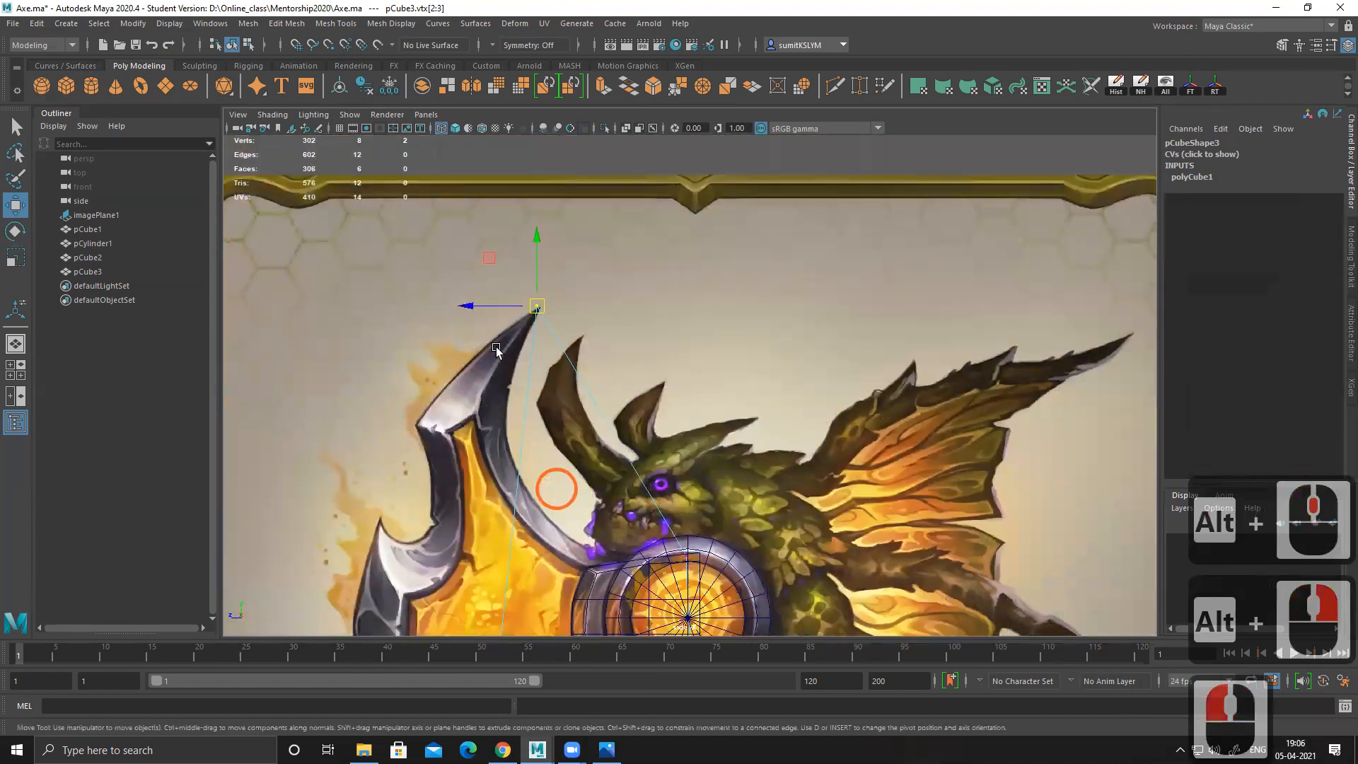
right_click_drag(495, 347, 524, 387, "alt")
right_click_drag(800, 540, 829, 548, "alt")
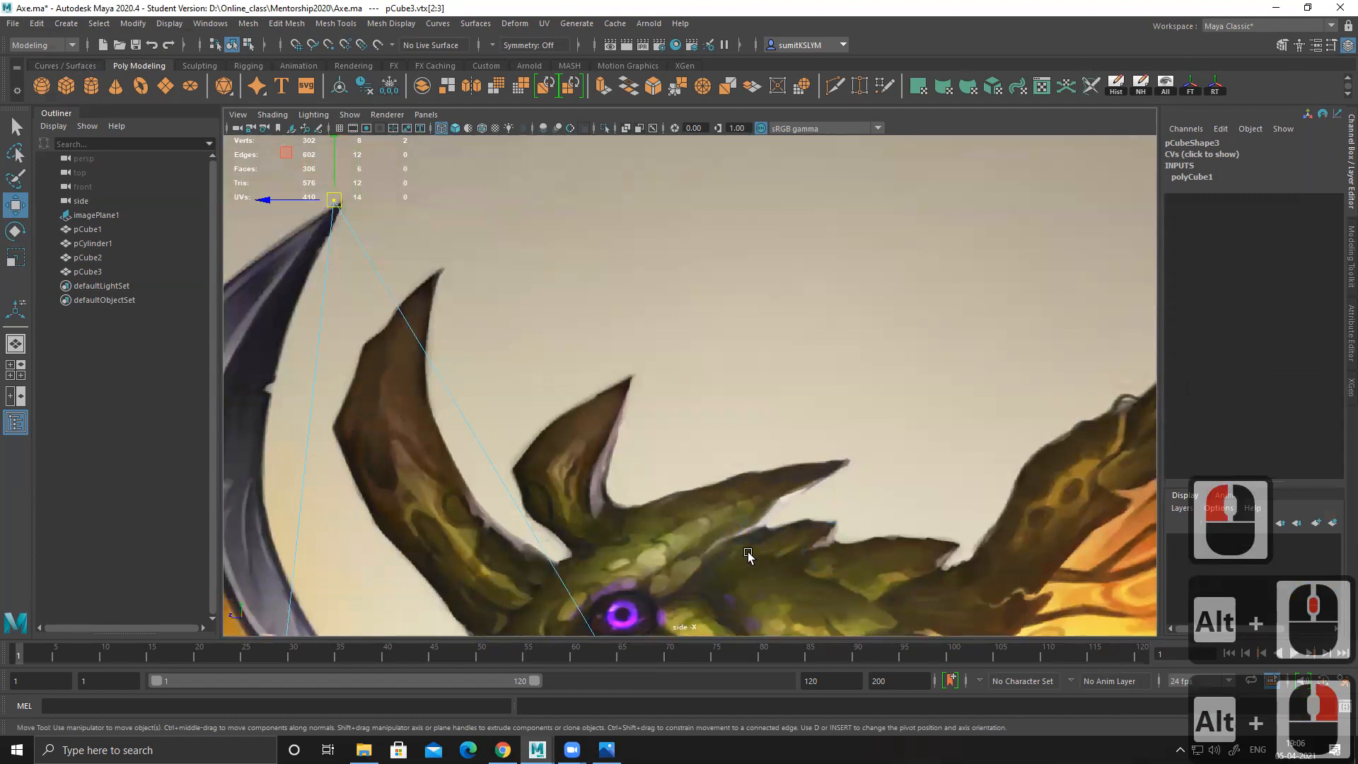
left_click(267, 198)
Step: Move the blade cube's lower outer corner vertices down to the blade's lower tip in the reference
right_click_drag(558, 360, 373, 266, "alt")
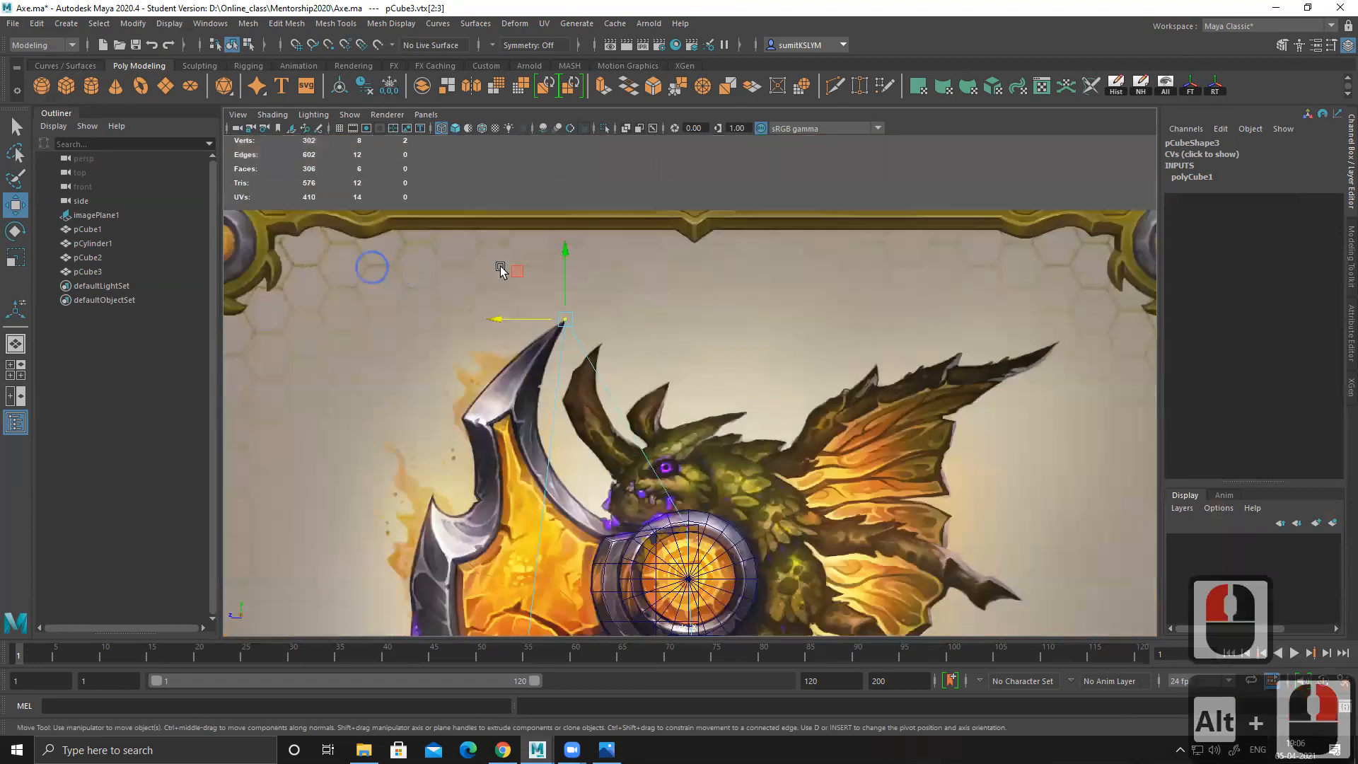
middle_click_drag(518, 490, 501, 270, "alt")
middle_click_drag(523, 372, 492, 338, "alt")
left_click(502, 344)
left_click_drag(509, 338, 578, 629)
middle_click_drag(612, 552, 506, 379, "alt")
right_click_drag(463, 497, 418, 407, "alt")
left_click_drag(415, 396, 413, 398)
middle_click_drag(461, 320, 512, 488, "alt")
right_click_drag(488, 324, 548, 438, "alt")
middle_click_drag(559, 314, 549, 468, "alt")
right_click_drag(518, 205, 559, 285, "alt")
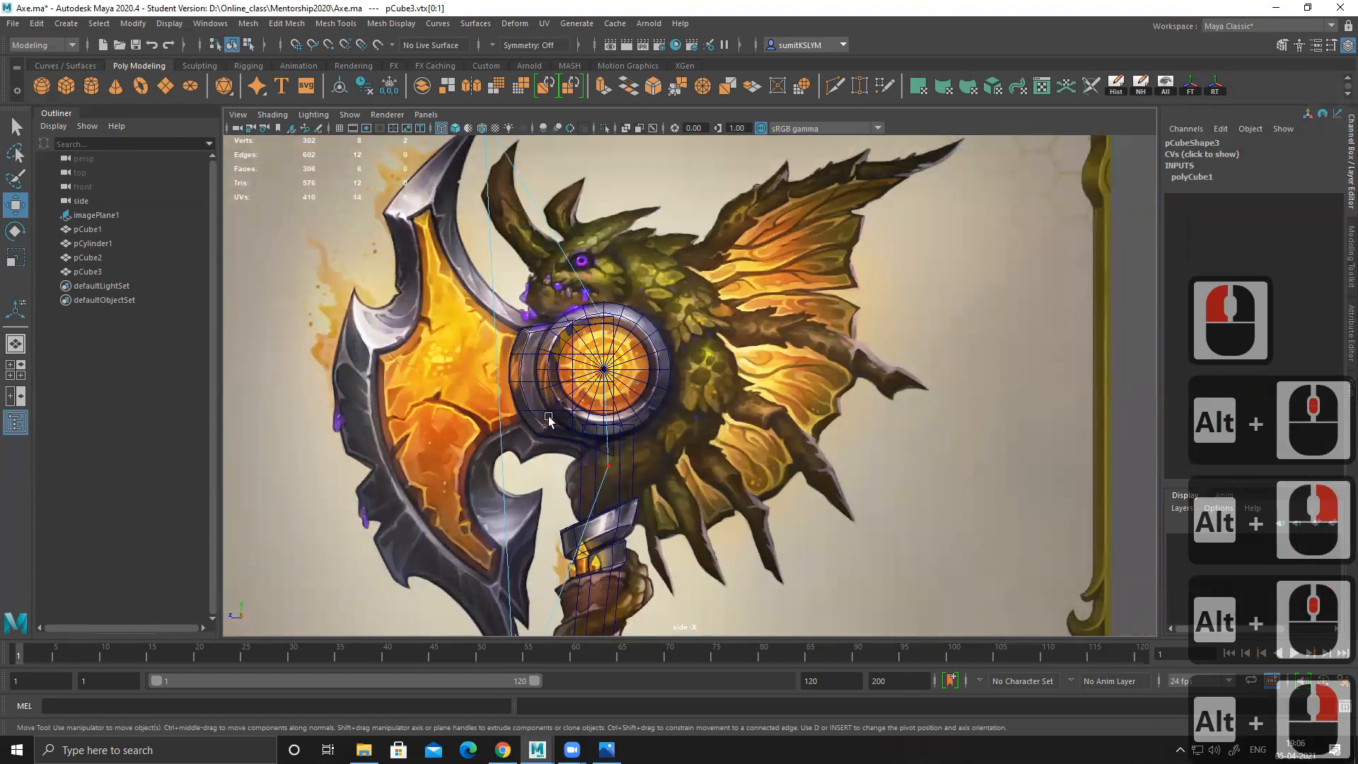
Step: Insert a horizontal edge loop across the blade cube and move its outer vertices to the blade's outer edge
right_click_drag(541, 318, 532, 376, "shift")
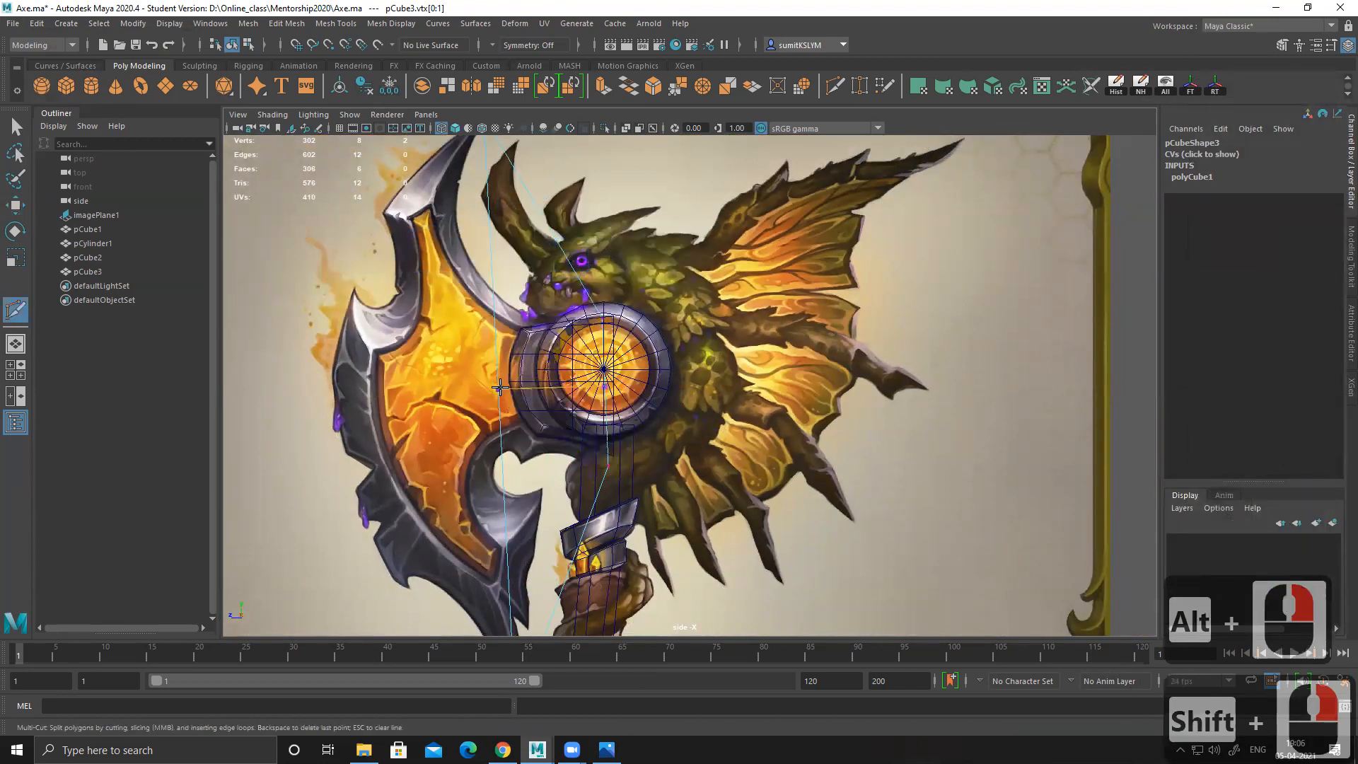
left_click(500, 387, "ctrl")
key("w")
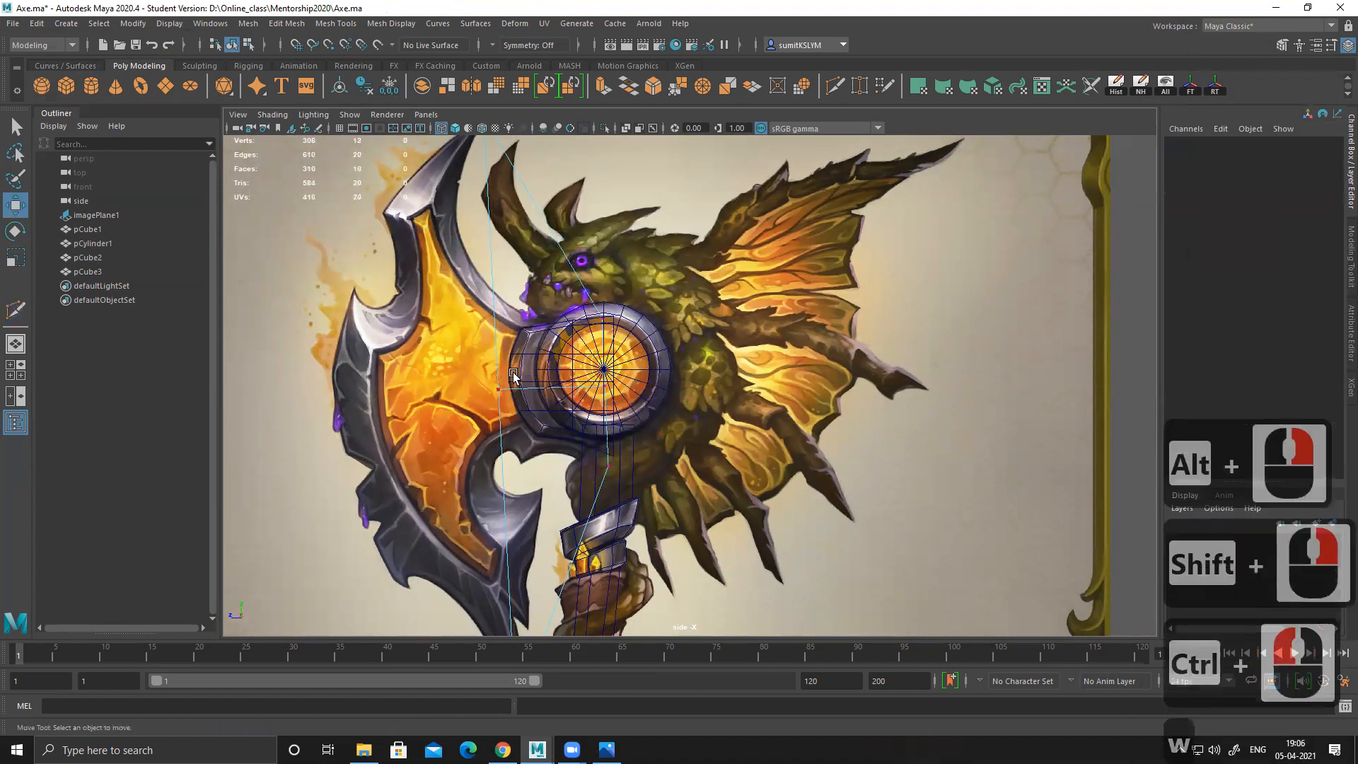
left_click_drag(500, 408, 312, 399)
middle_click_drag(501, 398, 491, 411, "alt")
Step: Scale the new loop's vertices vertically into a level row across the middle of the blade
left_click_drag(283, 376, 686, 428)
key("r")
left_click(459, 343)
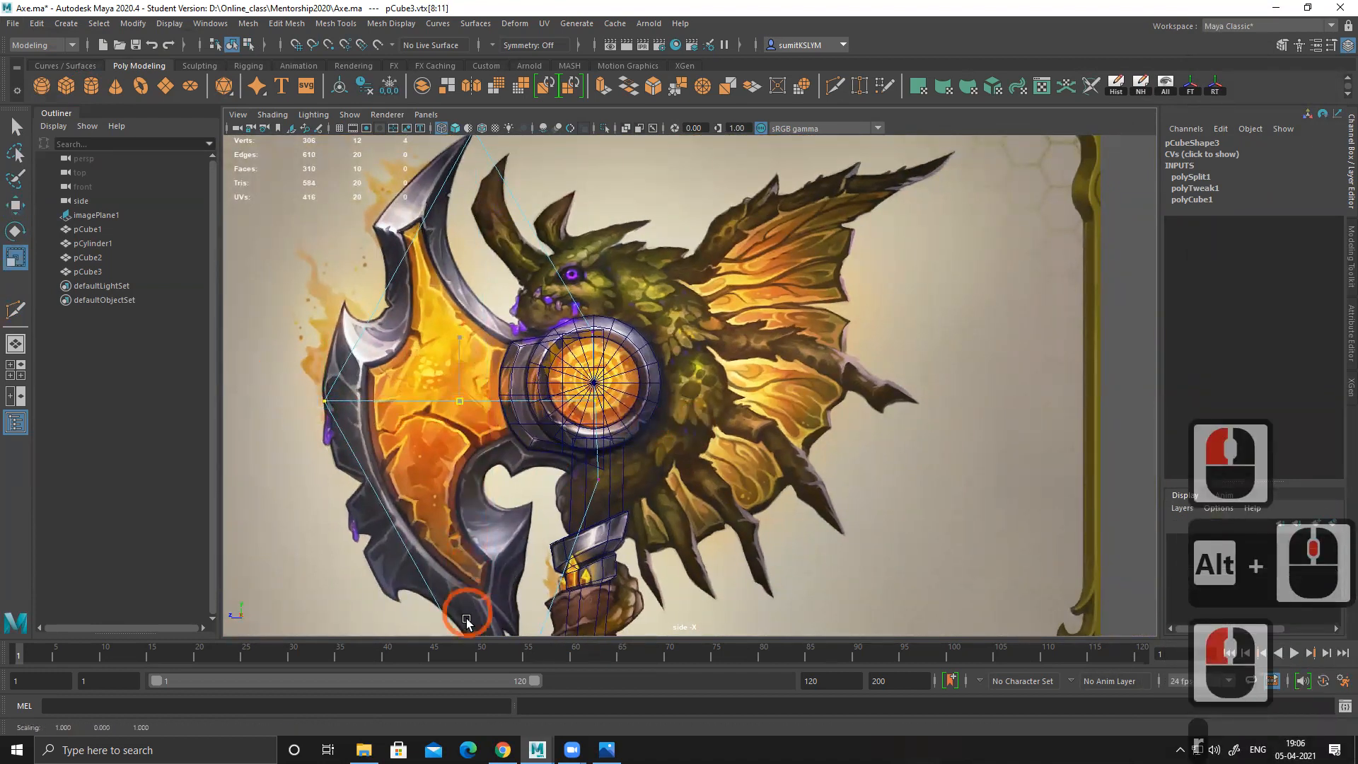
left_click_drag(582, 312, 681, 546)
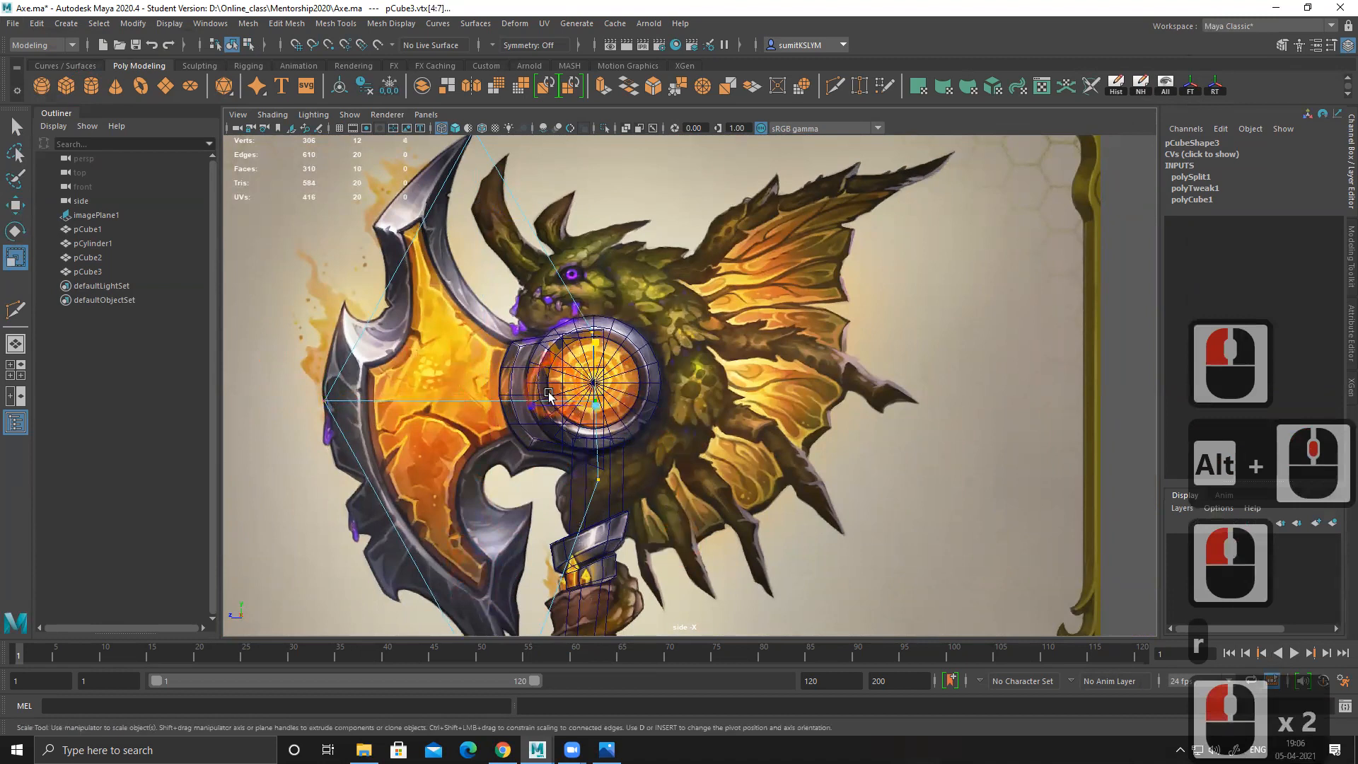
left_click_drag(532, 405, 703, 401)
middle_click_drag(612, 373, 620, 398, "alt")
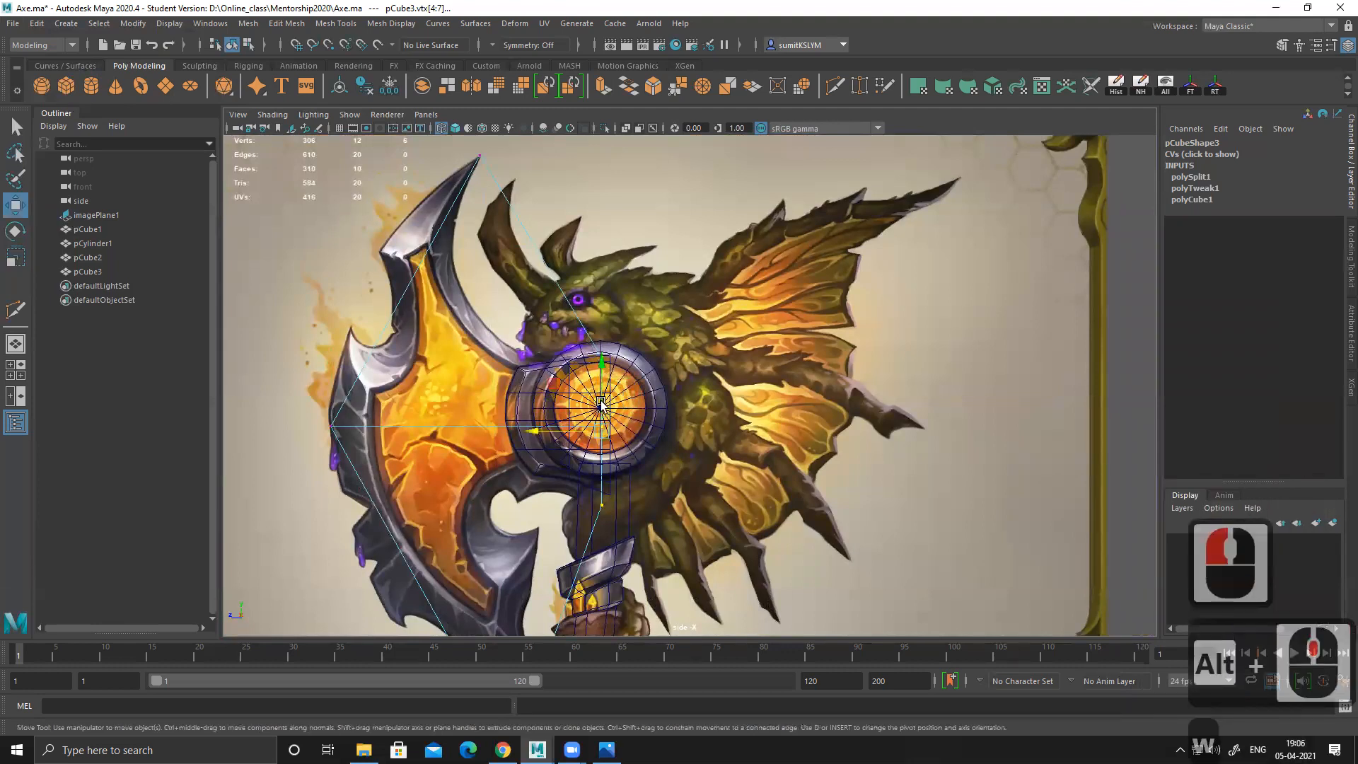
Step: Insert a vertical edge loop through the blade cube and move its upper vertices down onto the blade's inner outline
right_click_drag(508, 424, 452, 422, "shift")
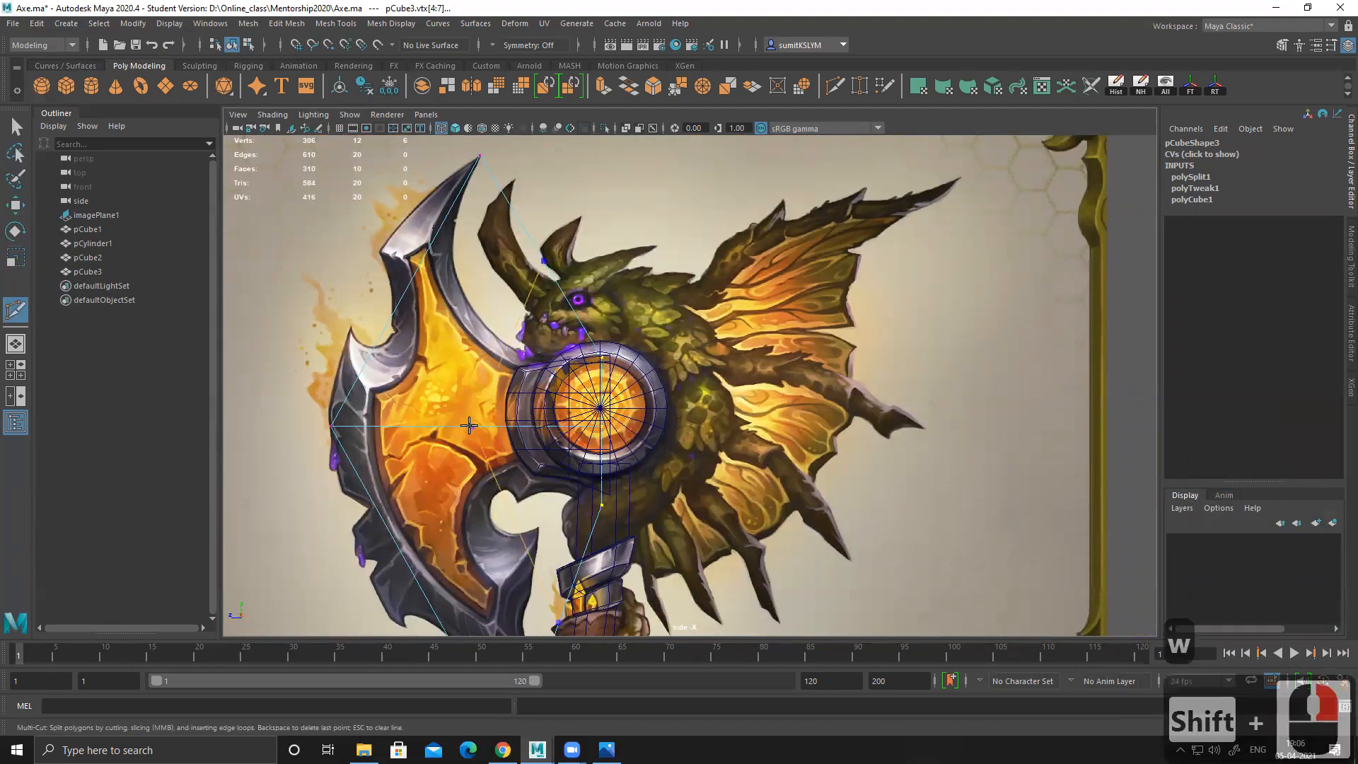
left_click(553, 428, "ctrl")
key("w")
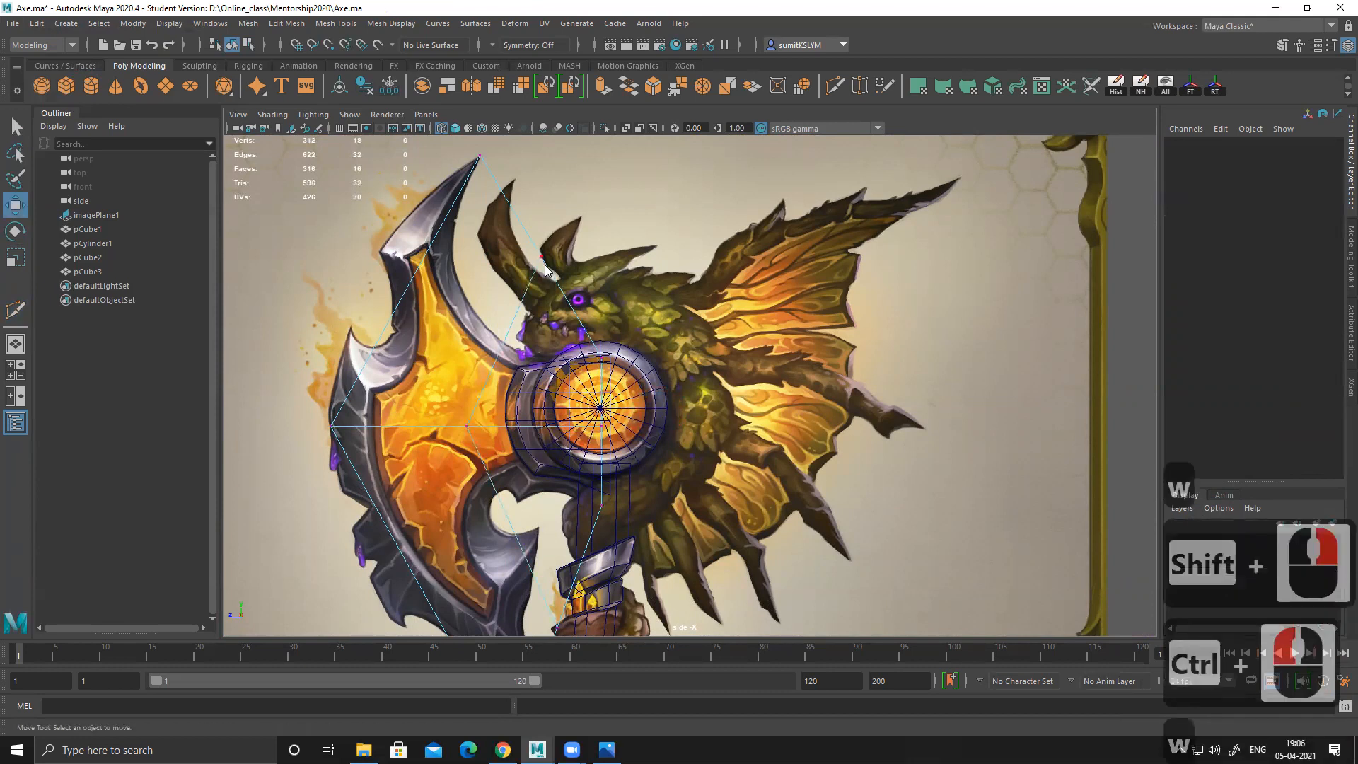
right_click_drag(544, 270, 509, 266)
left_click_drag(494, 209, 478, 318)
Step: Move the vertical loop's lower vertices up to the tip of the hook below the collar
middle_click_drag(536, 571, 505, 386, "alt")
left_click_drag(505, 417, 504, 342)
middle_click_drag(475, 327, 466, 373, "alt")
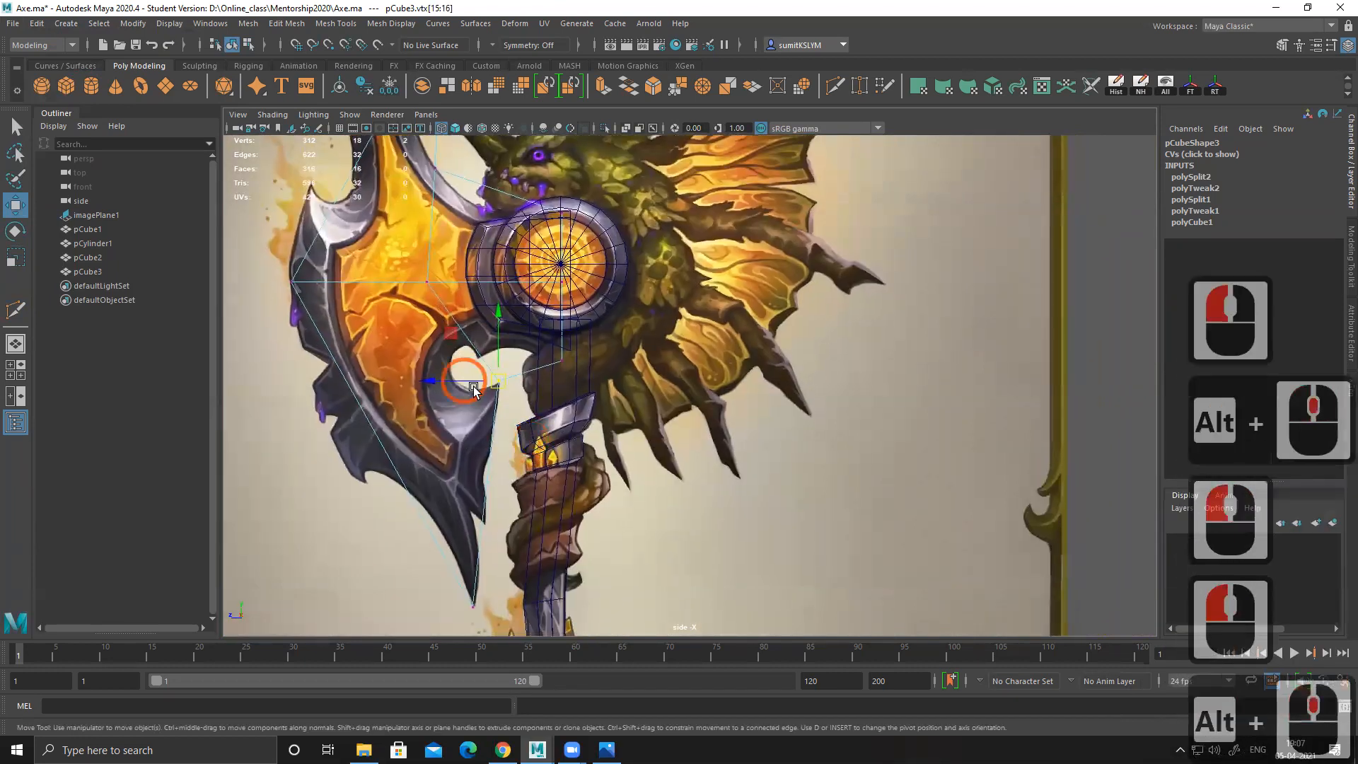
right_click_drag(467, 373, 483, 311, "alt")
middle_click_drag(483, 312, 527, 432, "alt")
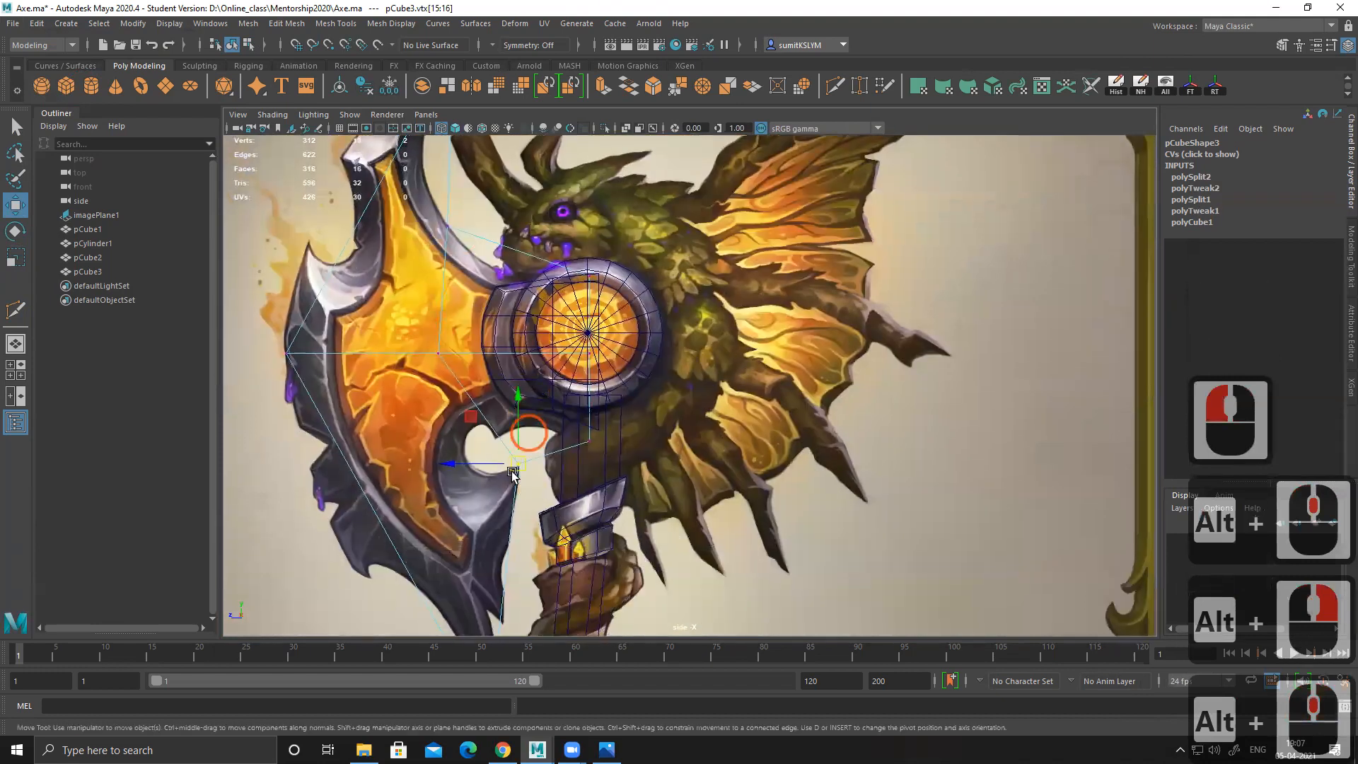
right_click_drag(548, 535, 630, 553, "alt")
right_click_drag(476, 509, 470, 500, "alt")
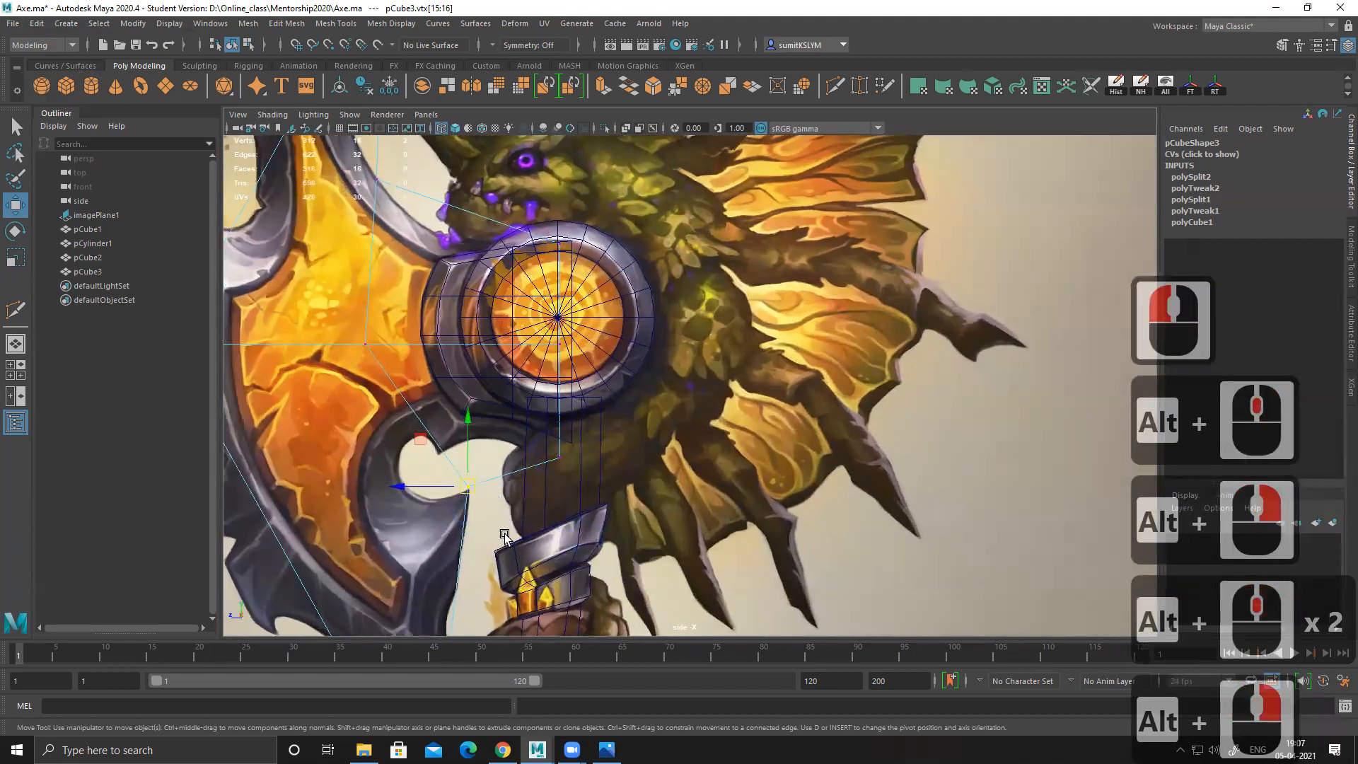
middle_click_drag(504, 535, 520, 452, "alt")
Step: Move the vertical loop's lower vertices down near the tip of the blade's lower inner spike
left_click_drag(507, 428, 486, 582)
right_click_drag(582, 546, 525, 483, "alt")
middle_click_drag(520, 385, 544, 475, "alt")
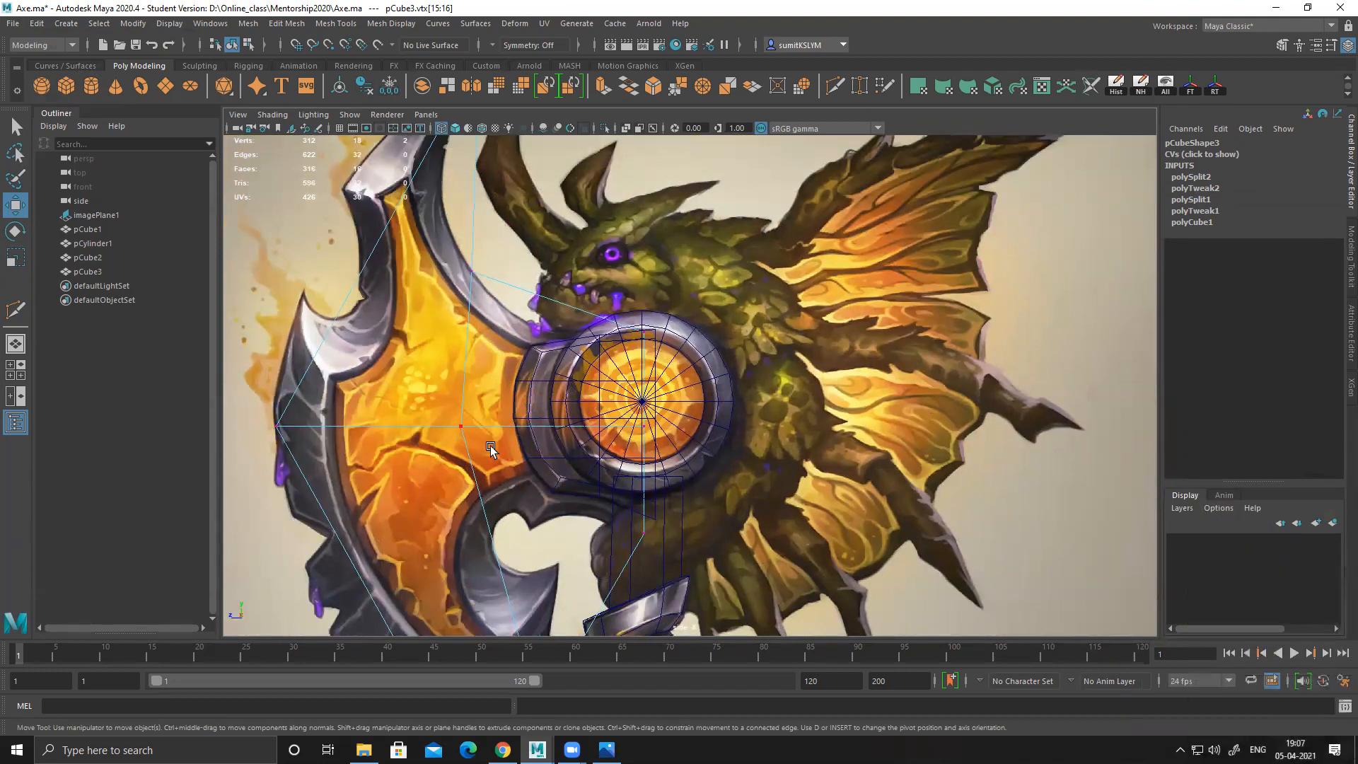
middle_click_drag(497, 437, 496, 456, "alt")
right_click_drag(496, 456, 429, 367, "alt")
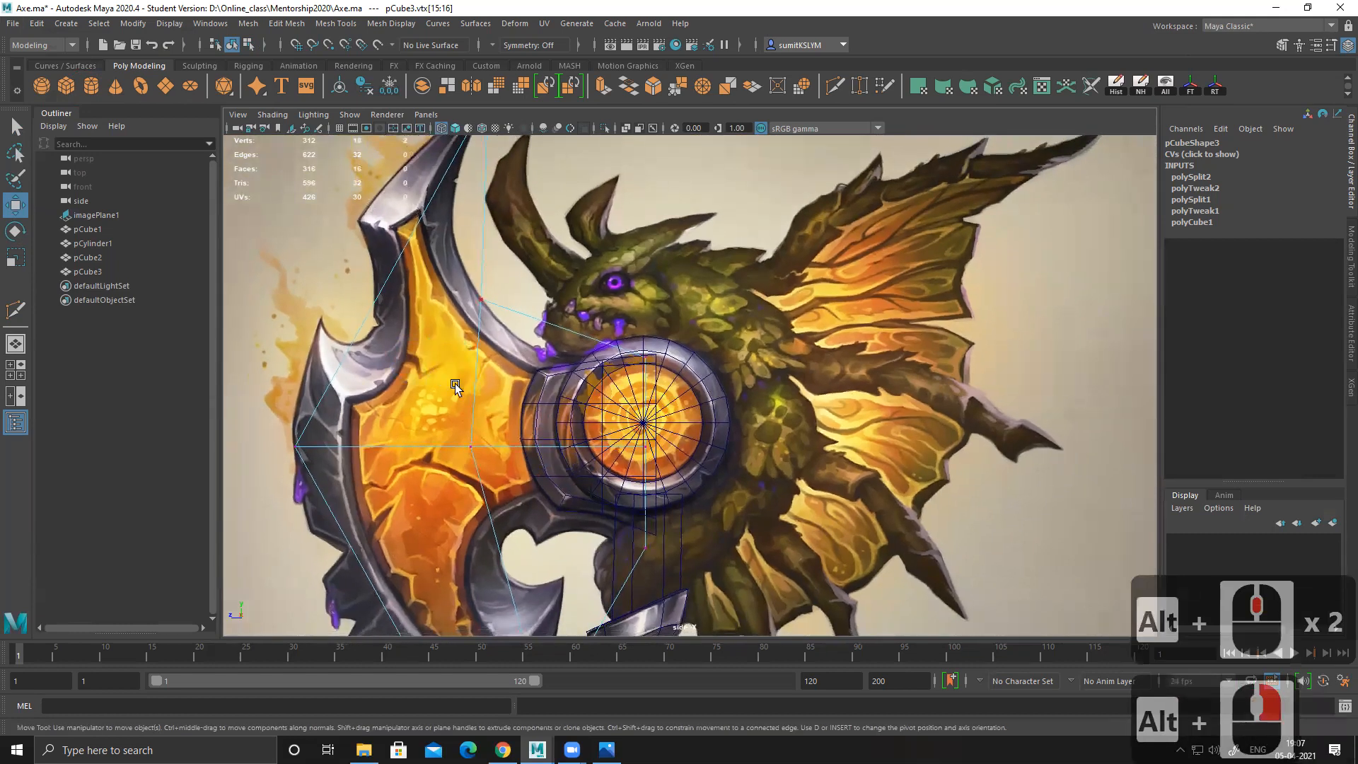
middle_click_drag(456, 389, 502, 386, "alt")
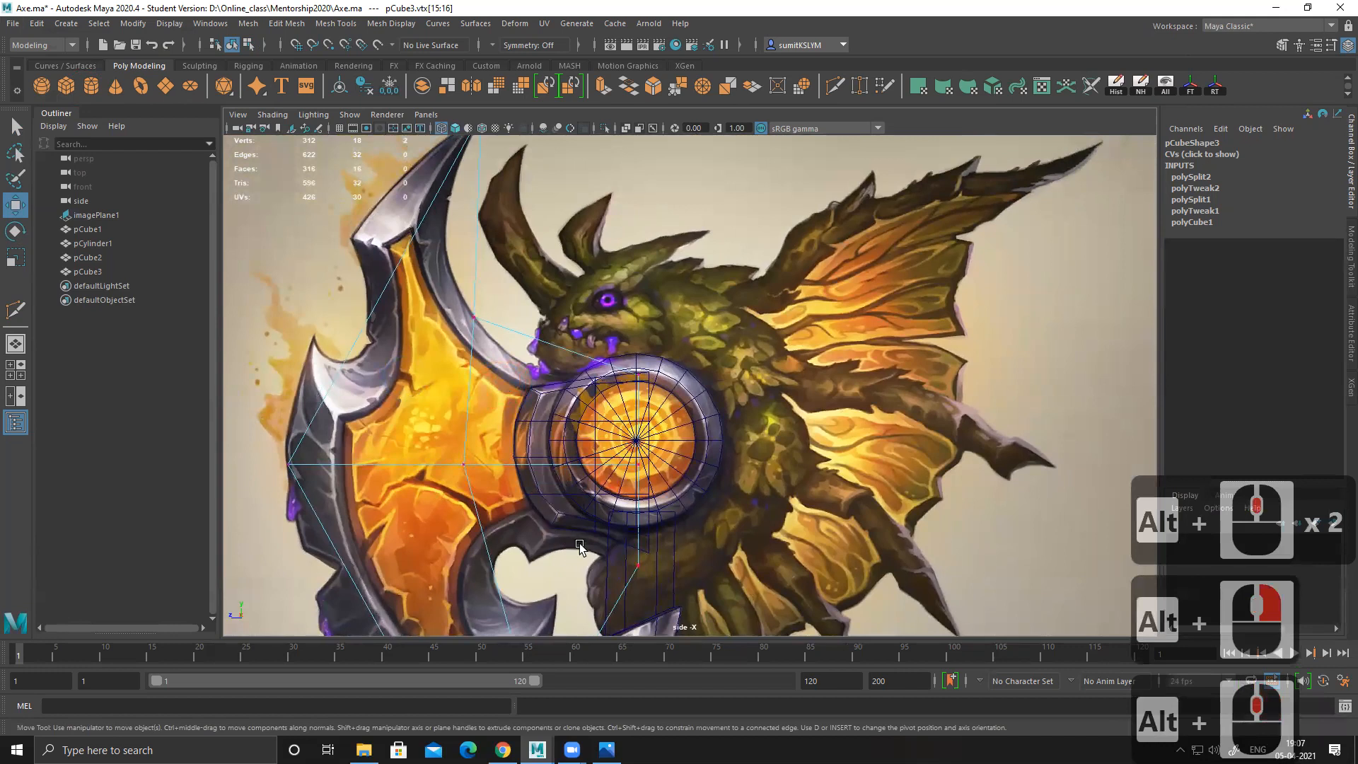
middle_click_drag(502, 551, 456, 399, "alt")
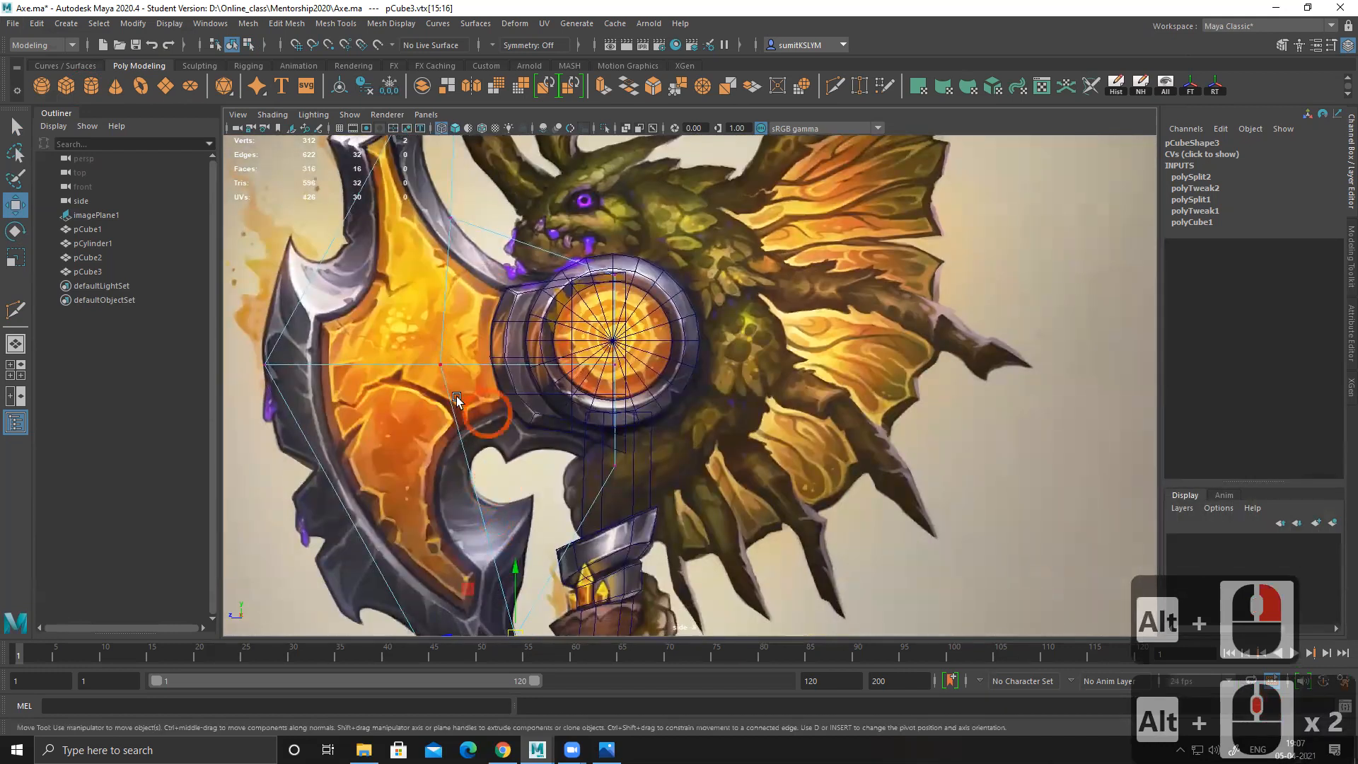
middle_click_drag(510, 531, 503, 464, "alt")
middle_click_drag(483, 417, 530, 576, "alt")
middle_click_drag(493, 377, 456, 407, "alt")
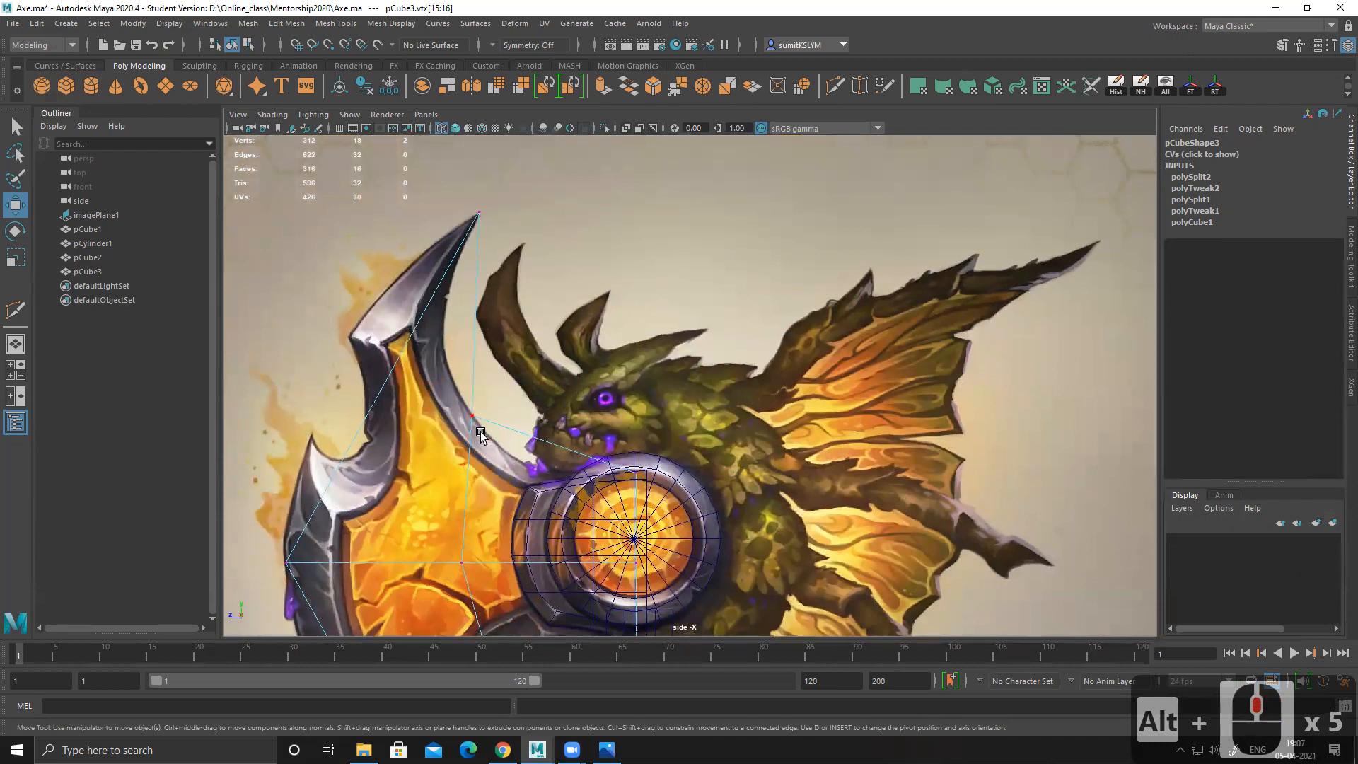
Step: Insert a horizontal edge loop in the blade's upper half and move its outer vertices to the upper spike's base
right_click(467, 464, "shift")
right_click_drag(467, 464, 429, 478, "shift")
left_click(460, 495, "ctrl")
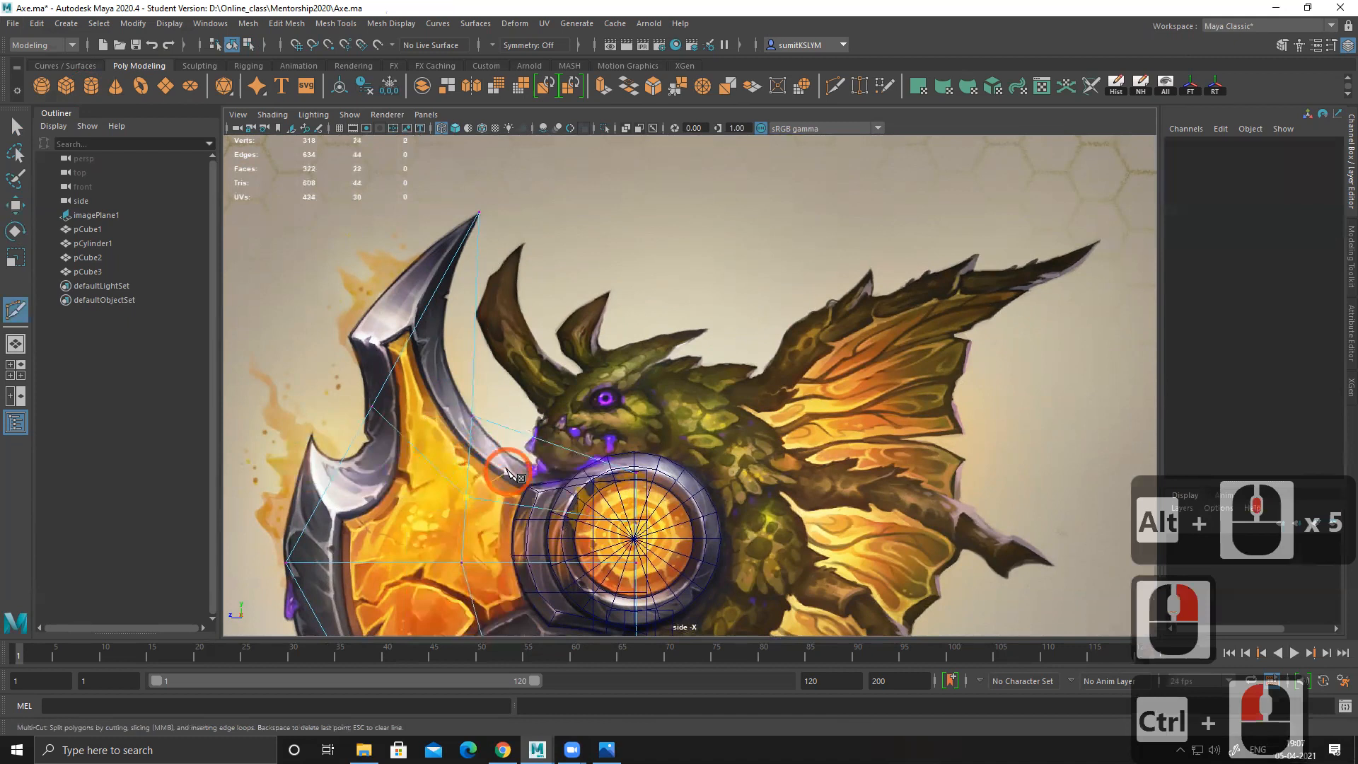
key("w")
right_click(471, 488)
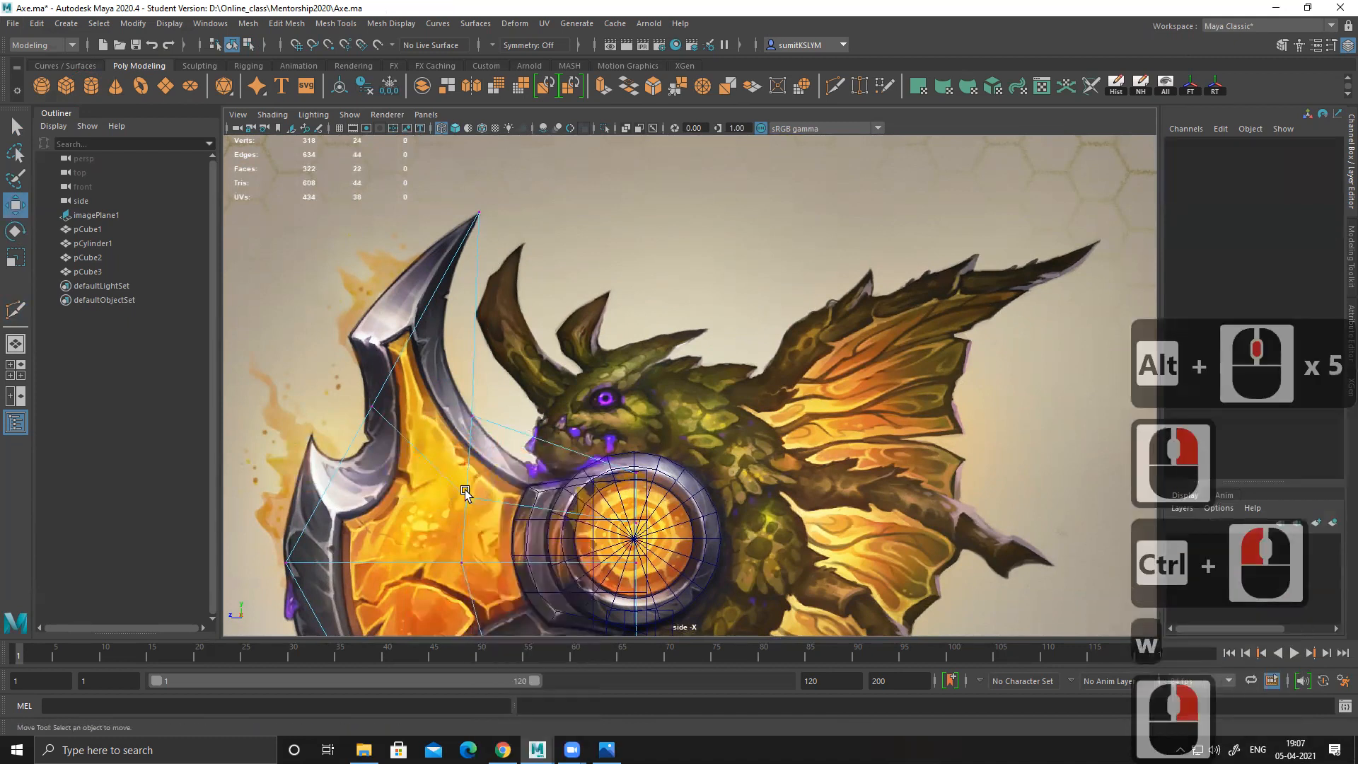
left_click_drag(387, 426, 360, 350)
Step: Insert a horizontal edge loop through the blade's lower half and move its outer vertices onto the blade's outer edge
middle_click_drag(507, 495, 480, 281, "alt")
middle_click_drag(410, 322, 408, 296, "alt")
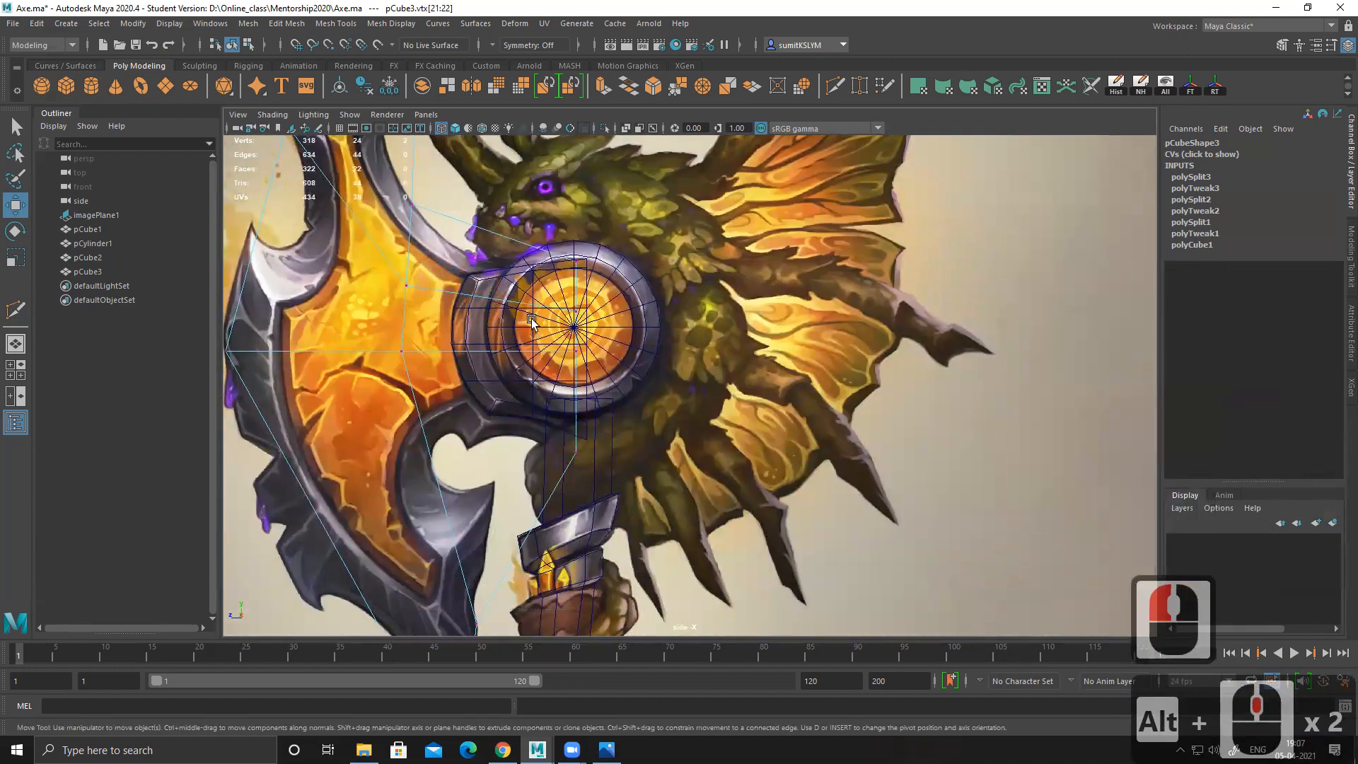
middle_click_drag(486, 319, 477, 378, "alt")
left_click(405, 305)
middle_click_drag(516, 400, 510, 306, "alt")
right_click_drag(485, 300, 495, 361, "shift")
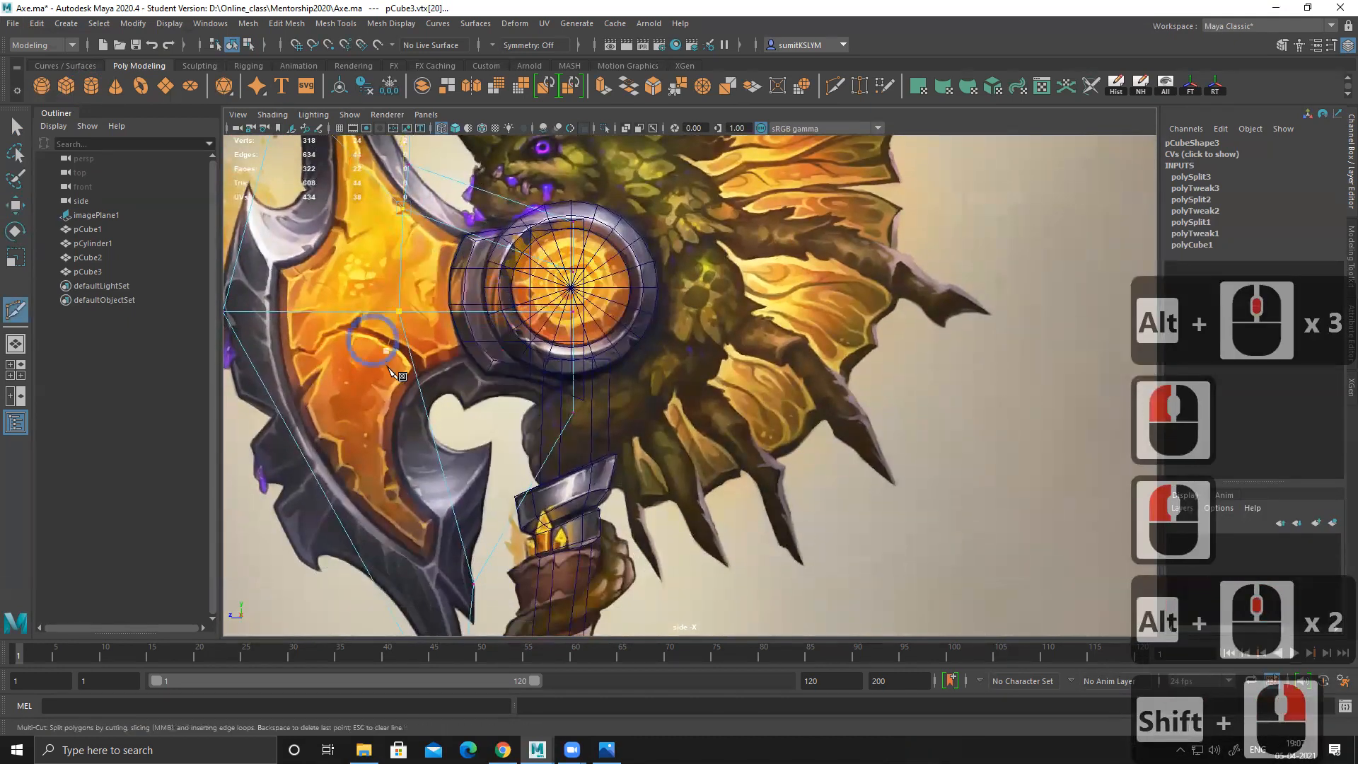
left_click(414, 382, "ctrl")
key("w")
right_click_drag(407, 389, 259, 389)
left_click_drag(261, 391, 320, 436)
Step: Fit the lower loop to the reference, placing its middle vertices on the rim of the hook's hollow
middle_click_drag(320, 435, 397, 394, "alt")
left_click_drag(359, 377, 339, 436)
left_click_drag(478, 322, 503, 365)
Step: Move the vertical loop's bottom vertices from the lower inner spike up to the hook's tip
middle_click_drag(587, 355, 553, 360, "alt")
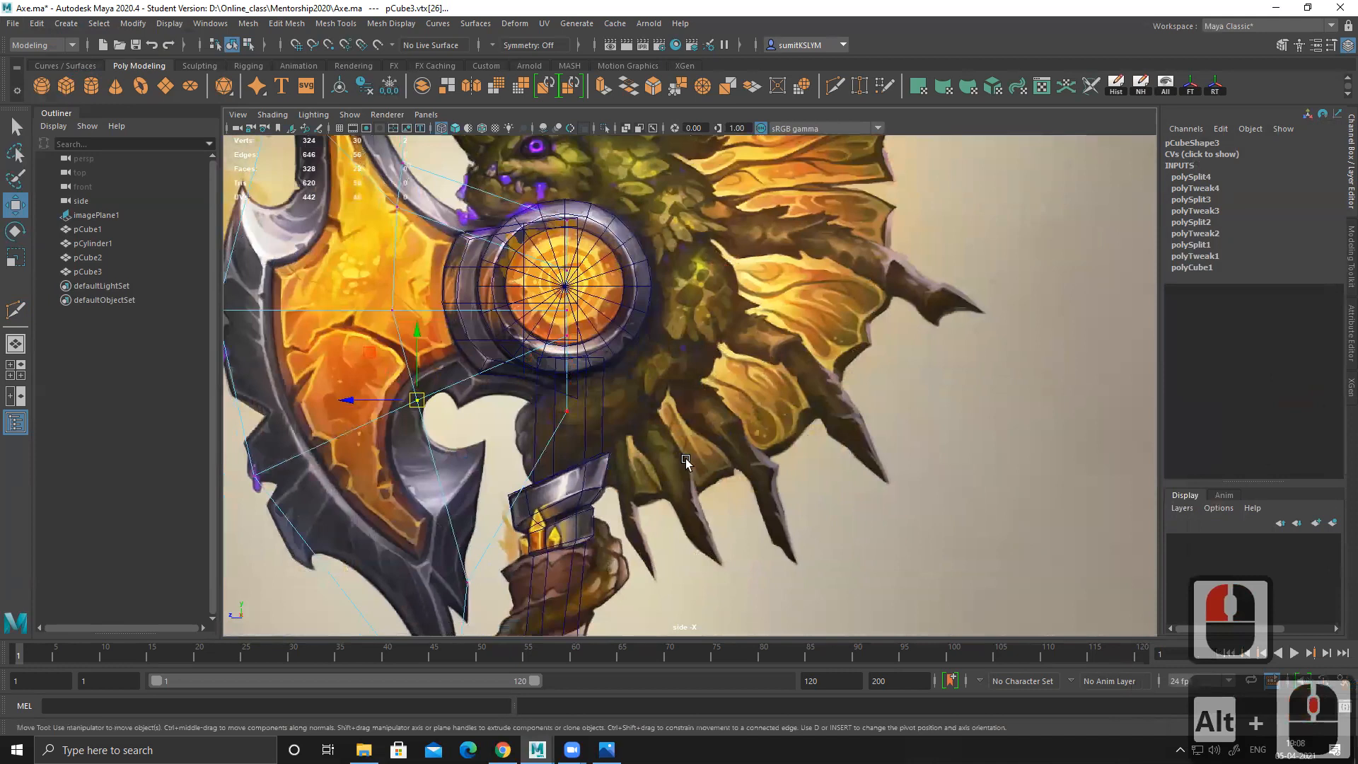
middle_click_drag(548, 427, 551, 378, "alt")
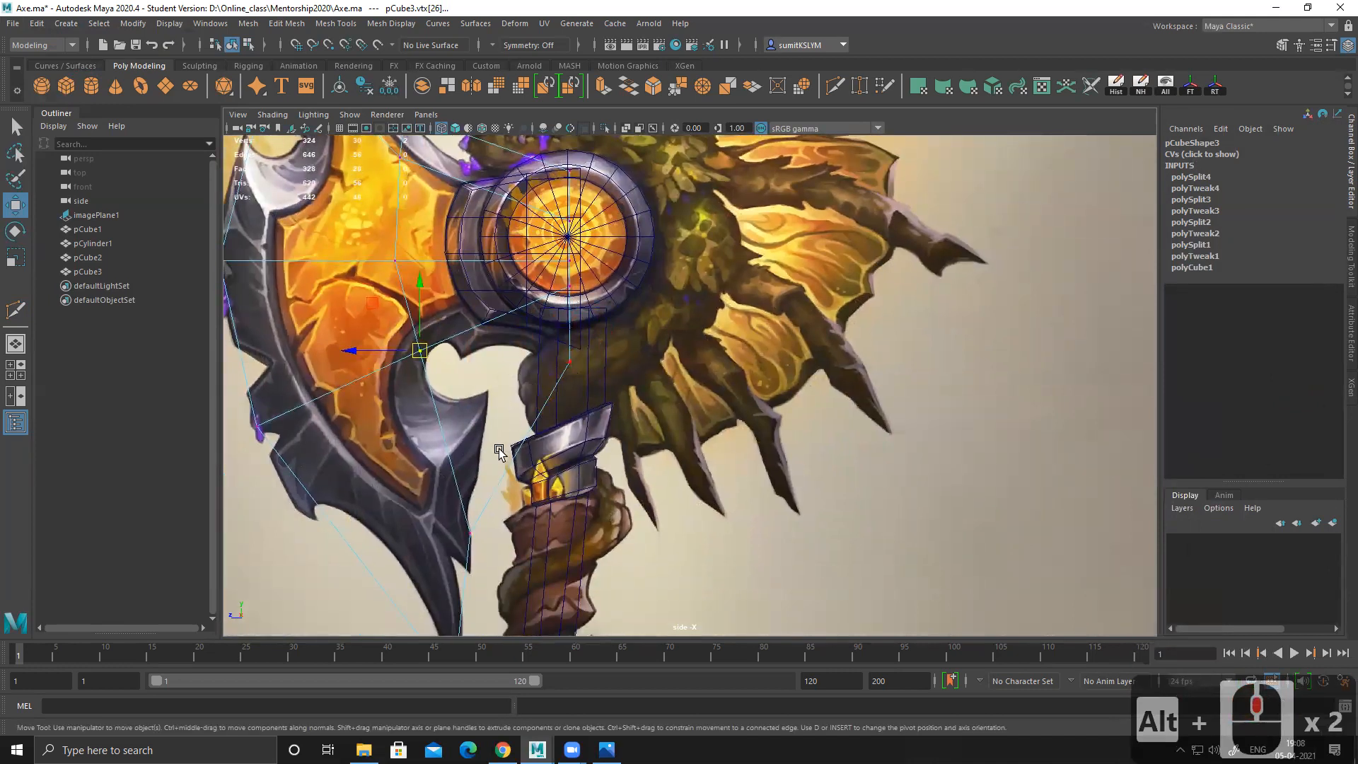
middle_click_drag(525, 351, 549, 448, "alt")
middle_click_drag(464, 468, 453, 370, "alt")
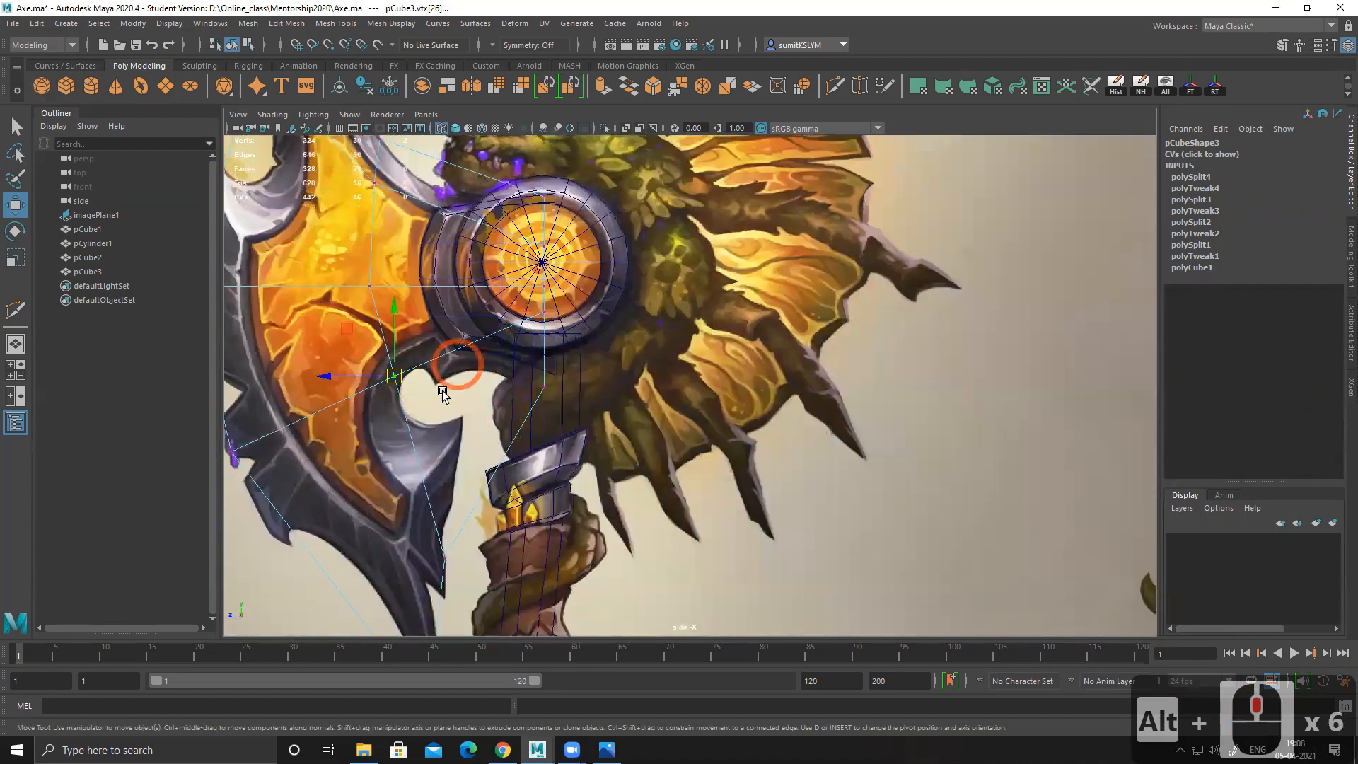
left_click_drag(433, 550, 456, 427)
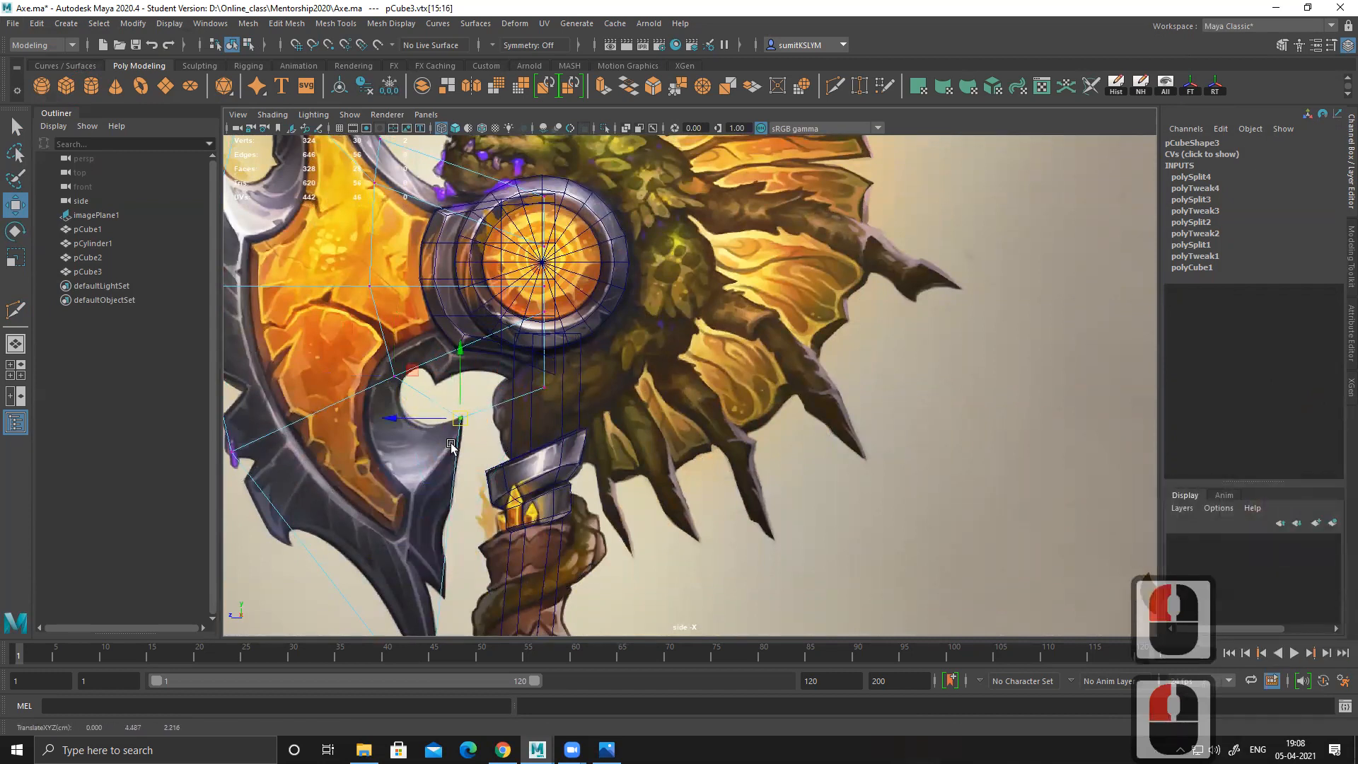
Step: Insert a vertical edge loop beside the collar and move its lower vertices to the small tooth above the hook's hollow
middle_click_drag(510, 416, 497, 470, "alt")
right_click_drag(464, 448, 527, 500, "alt")
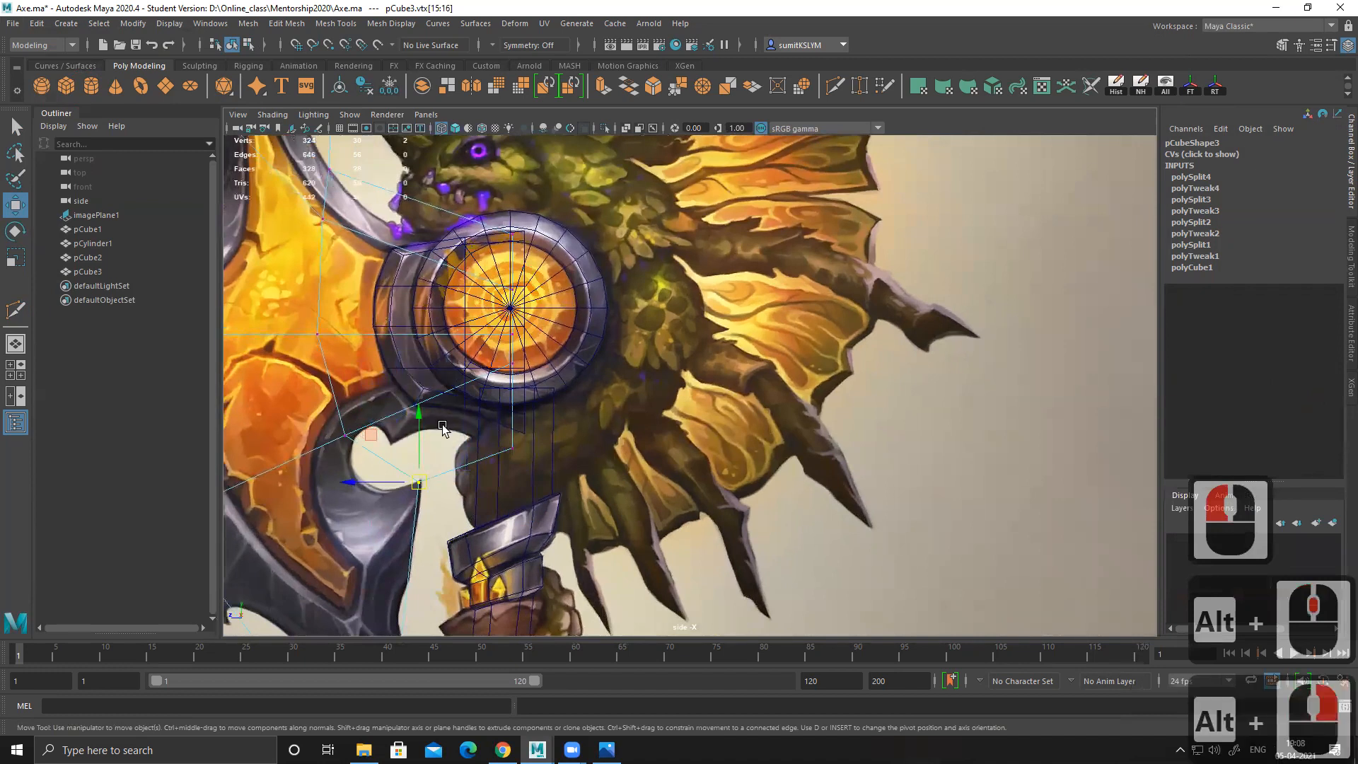
middle_click_drag(422, 368, 542, 289, "alt")
right_click_drag(565, 396, 663, 484, "alt")
middle_click_drag(662, 483, 725, 514, "alt")
right_click_drag(546, 294, 495, 297, "shift")
left_click(626, 373, "ctrl")
key("w")
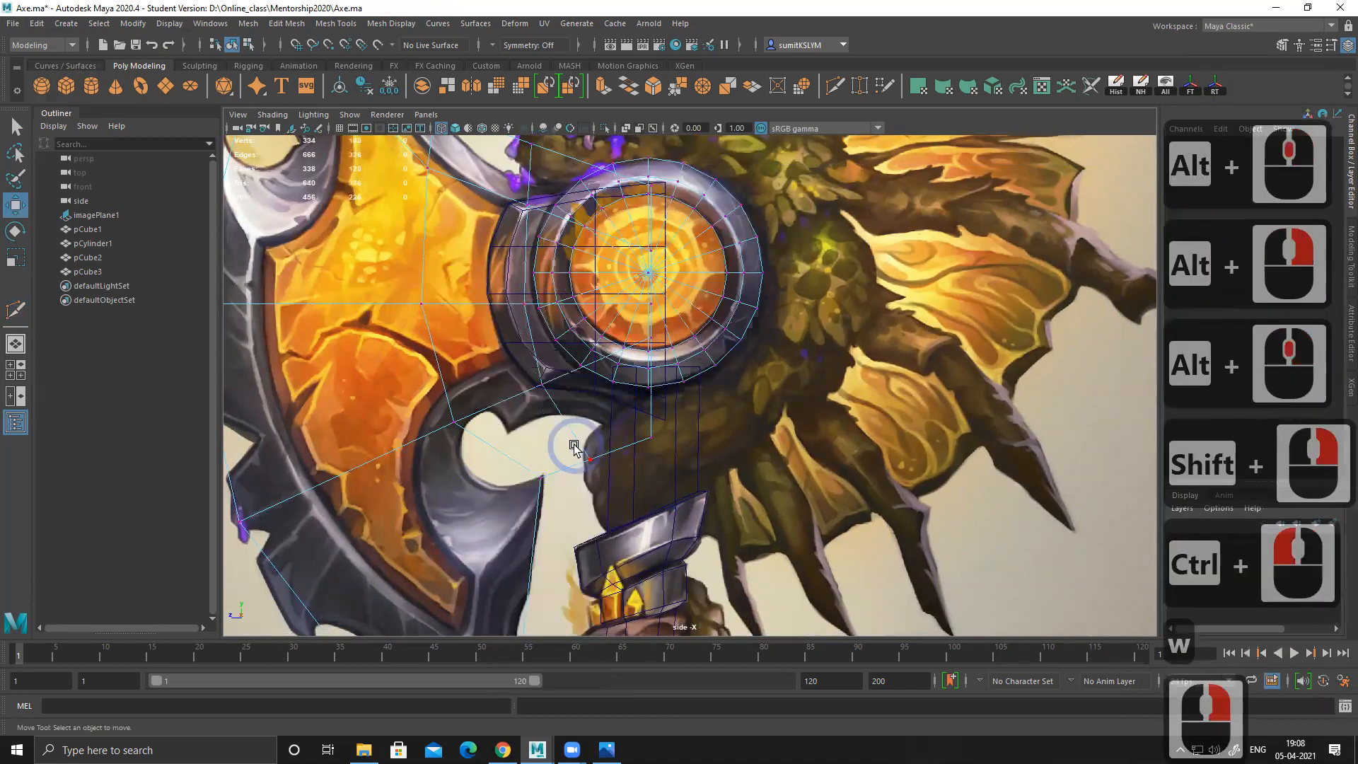
left_click(594, 458)
left_click_drag(574, 445, 508, 434)
Step: Move the vertices at the hook's tip across to the inner edge of the hollow
middle_click_drag(516, 478, 524, 446, "alt")
right_click_drag(524, 447, 579, 488, "alt")
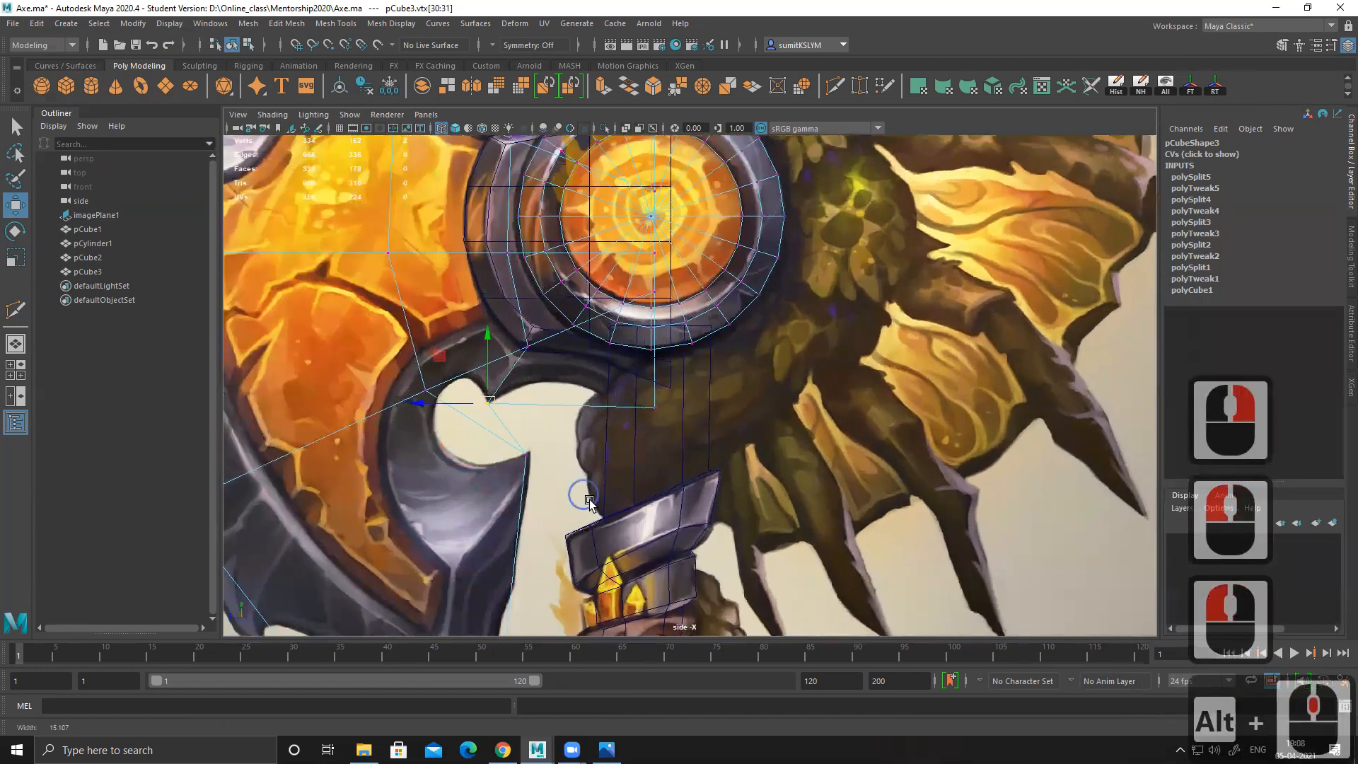
left_click_drag(495, 442, 432, 448)
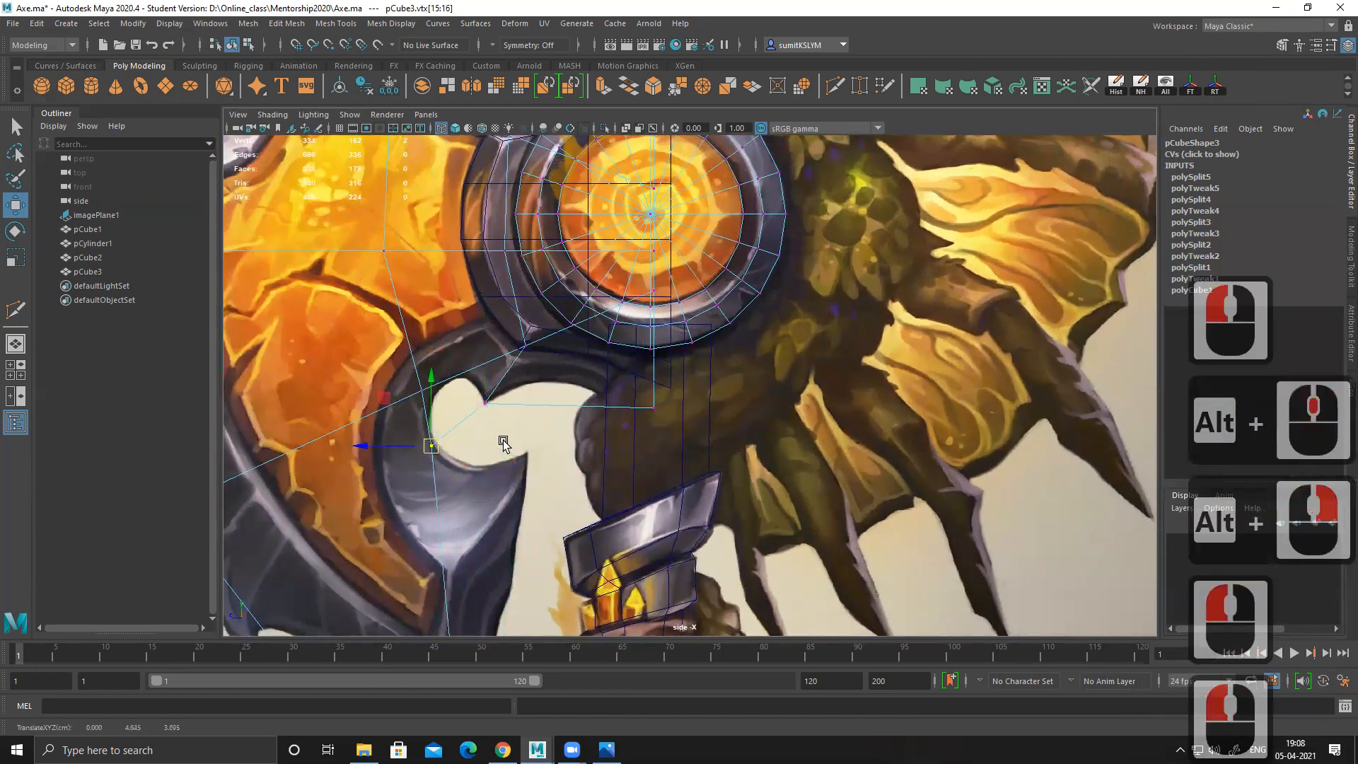
Step: Move the upper vertices of the loop beside the collar down to the collar's upper corner
middle_click_drag(500, 443, 467, 444, "alt")
middle_click_drag(494, 368, 489, 540, "alt")
left_click_drag(482, 247, 517, 311)
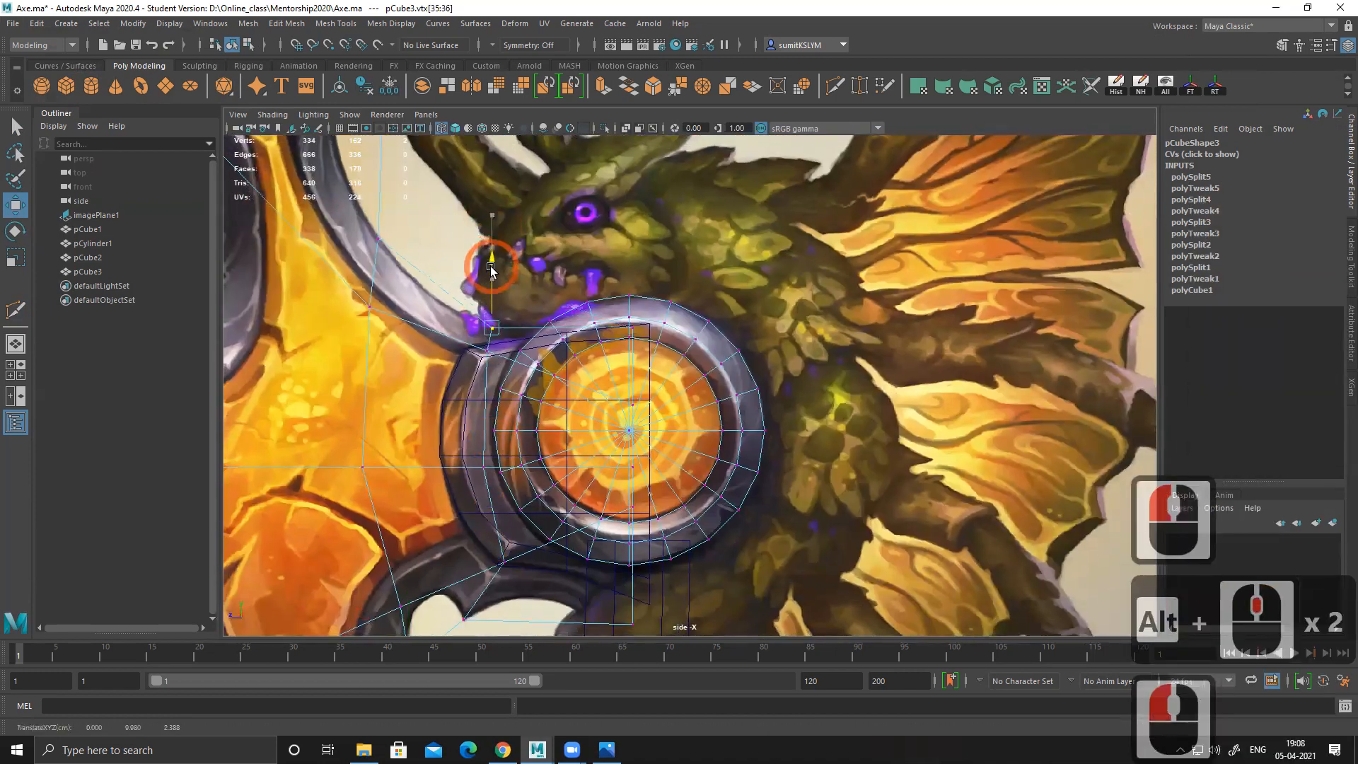
middle_click_drag(446, 240, 445, 295, "alt")
left_click_drag(471, 248, 302, 329)
Step: Insert another edge loop with Multi-Cut between the hook's hollow and the small tooth below the collar
middle_click_drag(481, 478, 473, 315, "alt")
middle_click_drag(484, 548, 488, 167, "alt")
middle_click_drag(584, 527, 595, 468, "alt")
middle_click_drag(595, 601, 594, 439, "alt")
middle_click_drag(592, 488, 592, 344, "alt")
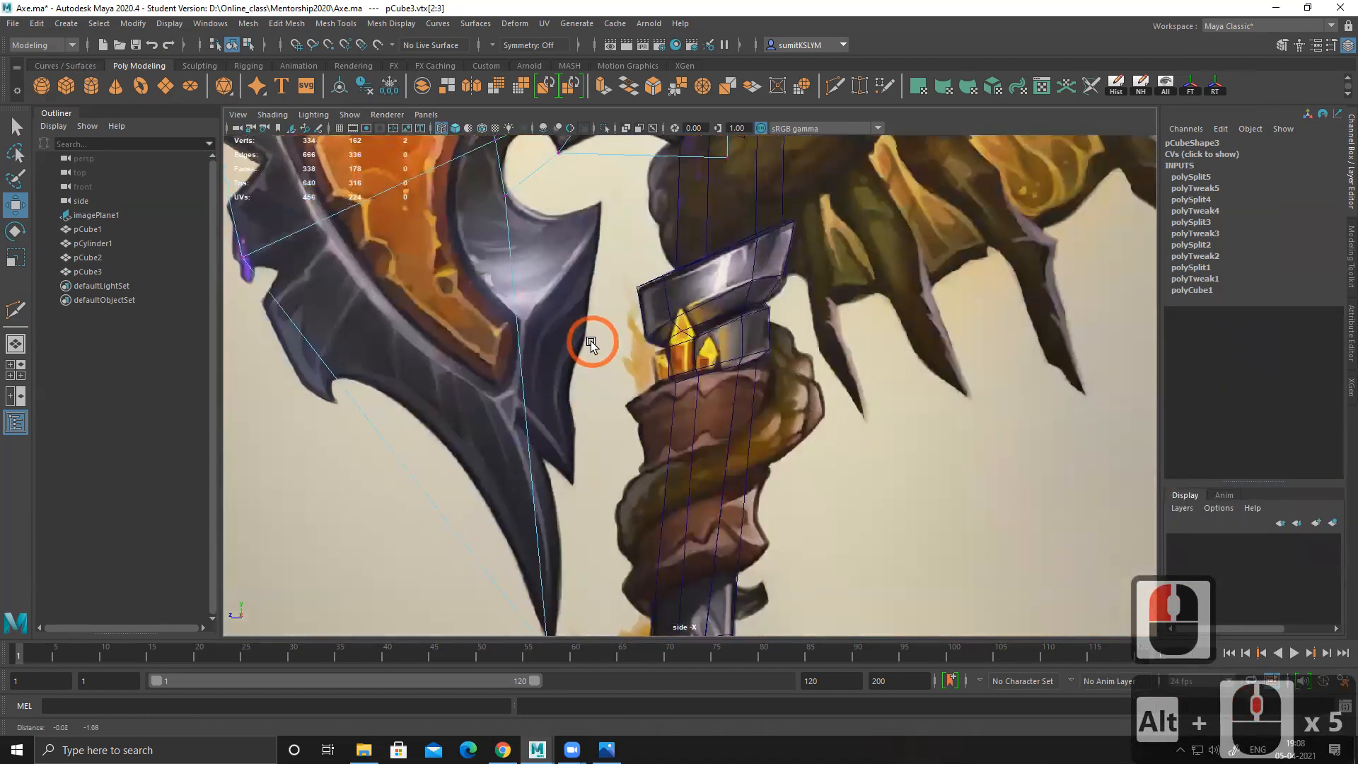
right_click_drag(638, 412, 540, 421, "alt")
middle_click_drag(539, 422, 488, 532, "alt")
right_click_drag(702, 463, 585, 406, "alt")
middle_click_drag(585, 406, 585, 424, "alt")
right_click(574, 266, "shift")
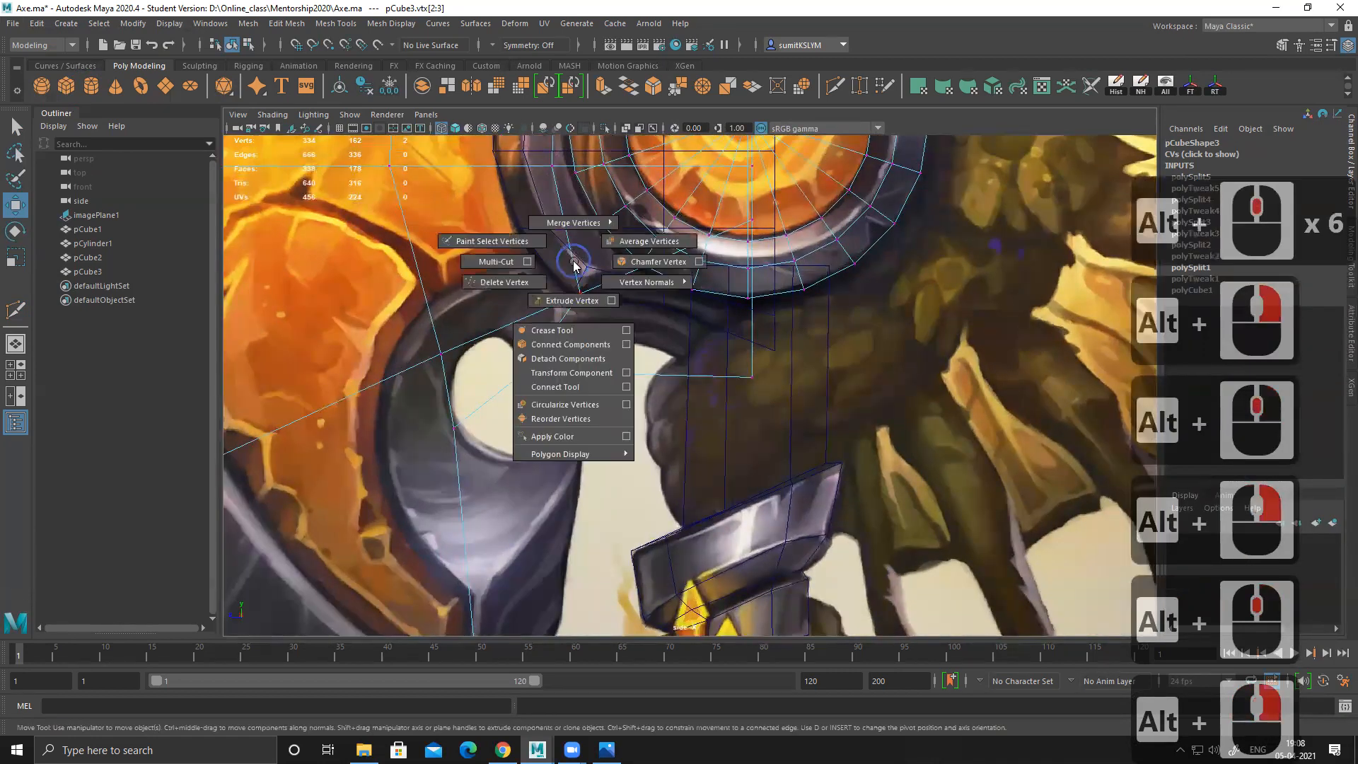
left_click(496, 261)
left_click(490, 323, "ctrl")
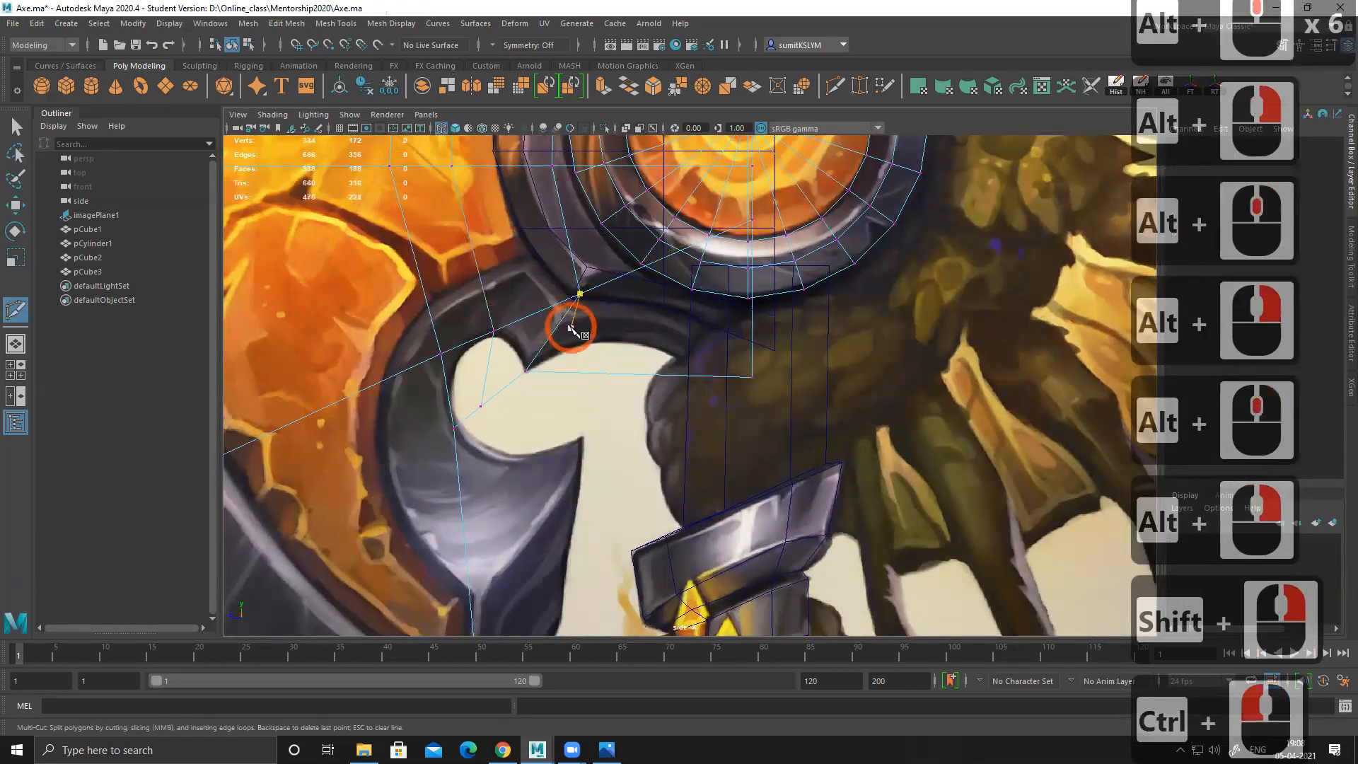
key("w")
right_click_drag(535, 247, 485, 248)
Step: Move the new loop's vertices up to follow the hollow's upper edge and the dark rim above it
left_click_drag(502, 426, 470, 392)
left_click_drag(465, 311, 500, 424)
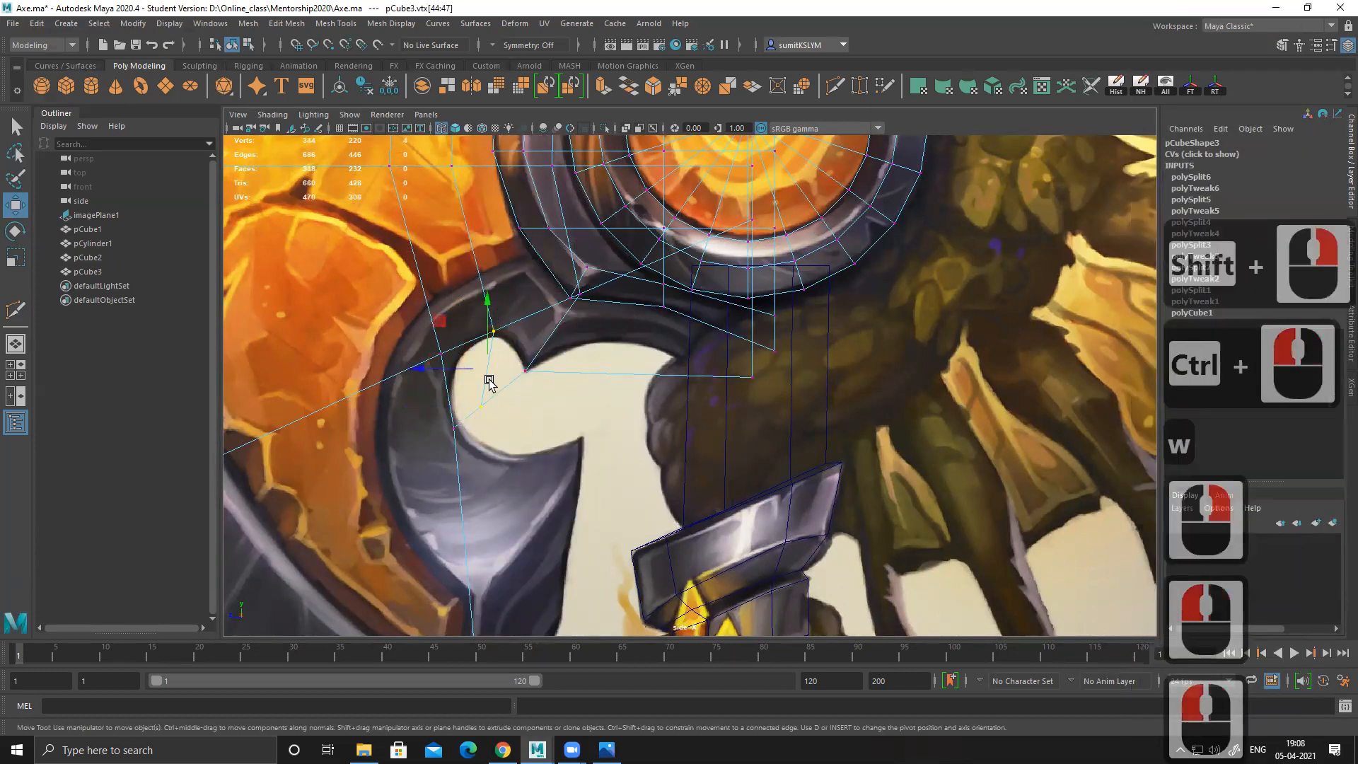
left_click_drag(487, 375, 486, 300)
middle_click_drag(525, 339, 483, 456, "alt")
left_click_drag(417, 359, 428, 397)
Step: Undo the last change and move the vertices beside the hollow outward to the dark rim's outer outline
middle_click_drag(543, 413, 534, 387, "alt")
right_click_drag(469, 356, 345, 362)
right_click_drag(468, 375, 422, 410)
key("ctrl+z")
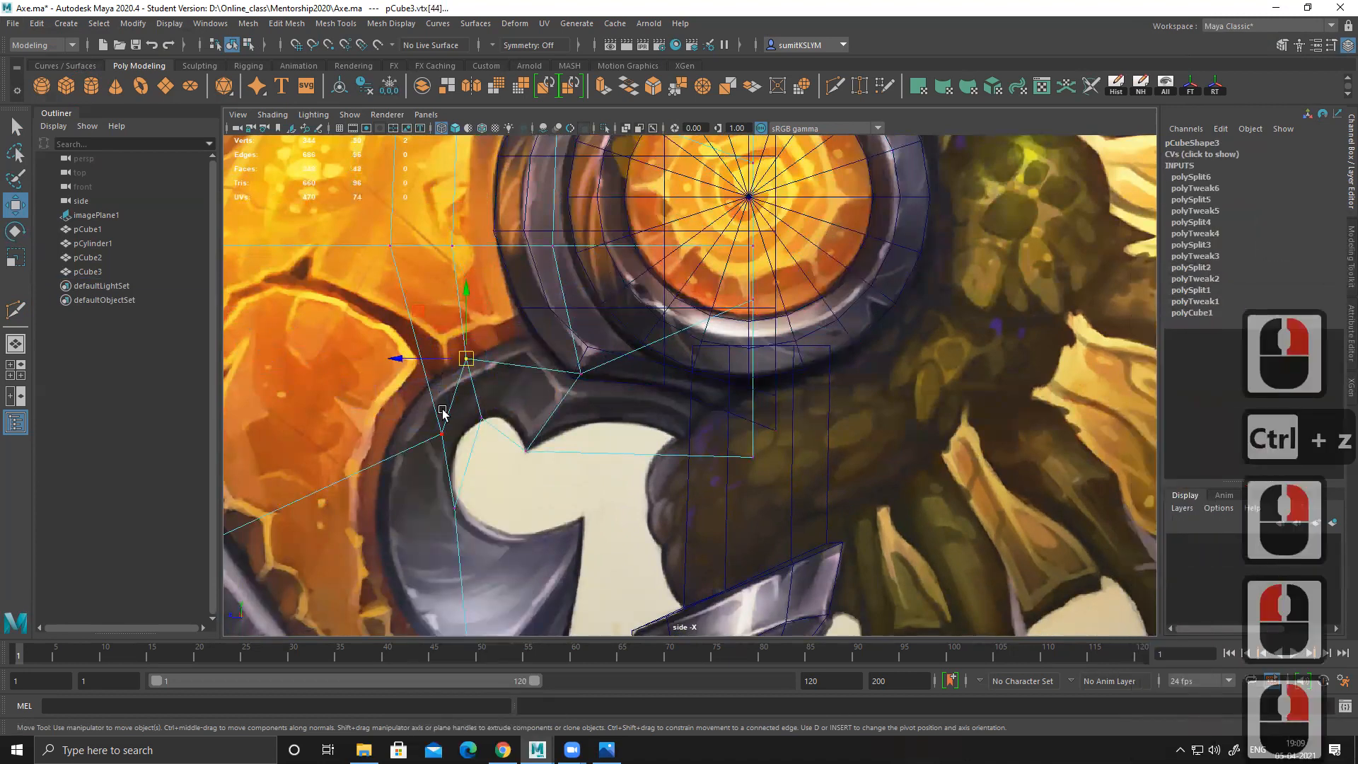
middle_click_drag(470, 368, 455, 363, "alt")
mouse_move(413, 392)
left_mouse_down()
mouse_move(433, 436)
mouse_move(405, 417)
left_mouse_up()
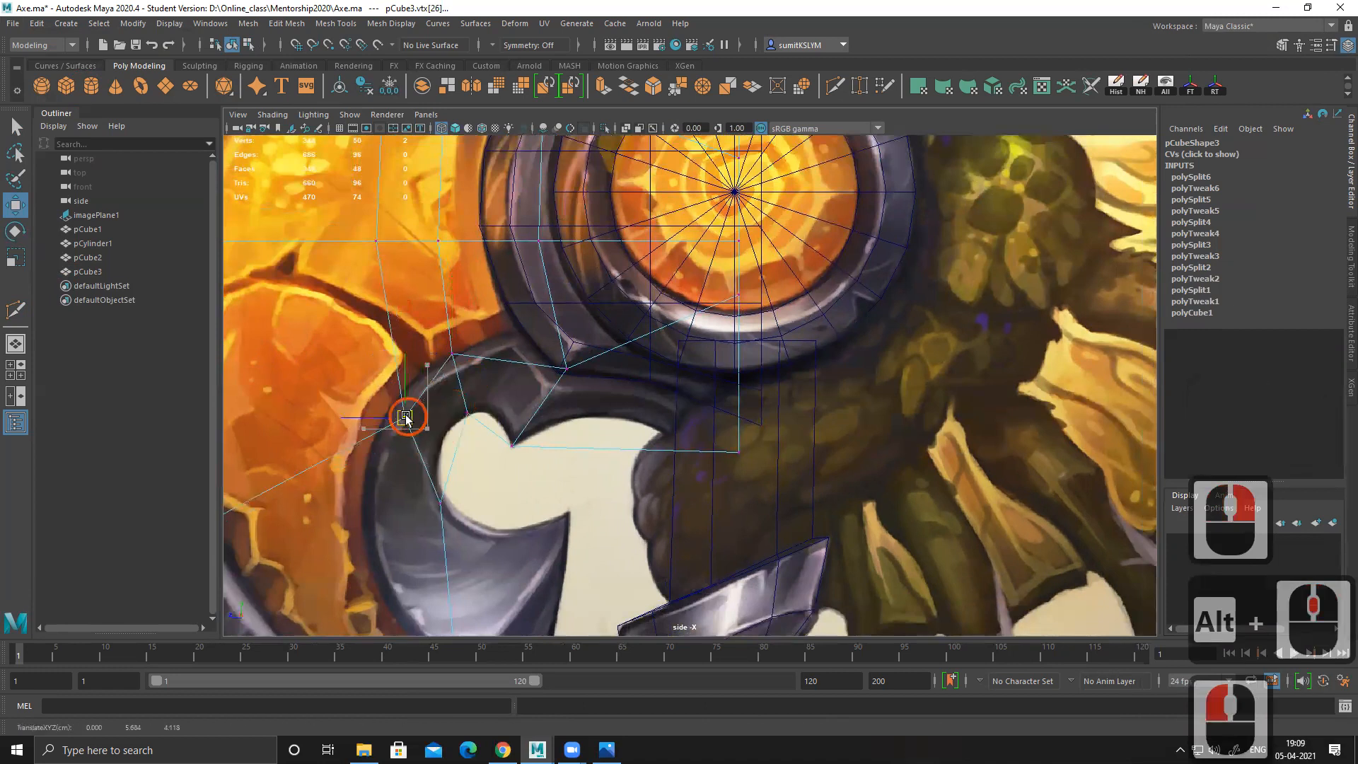
Step: Move the vertices at the collar's lower corner up and outward to where the rim meets the collar
middle_click_drag(560, 375, 508, 382, "alt")
left_click_drag(528, 387, 530, 387)
left_click_drag(514, 374, 466, 337)
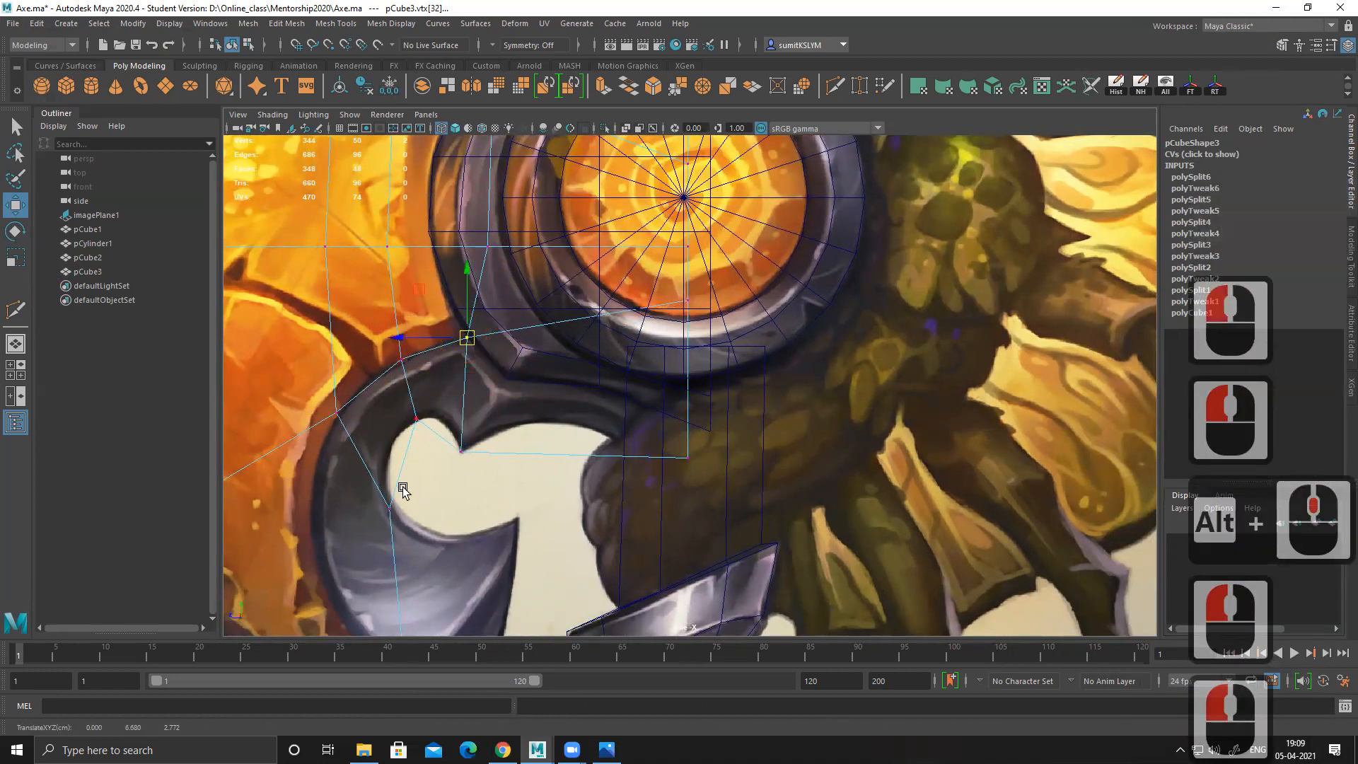
Step: Nudge the vertices at the small tooth's tip and on the dark rim above the hollow onto the painted outline
middle_click_drag(401, 495, 440, 388, "alt")
middle_click_drag(455, 469, 453, 516, "alt")
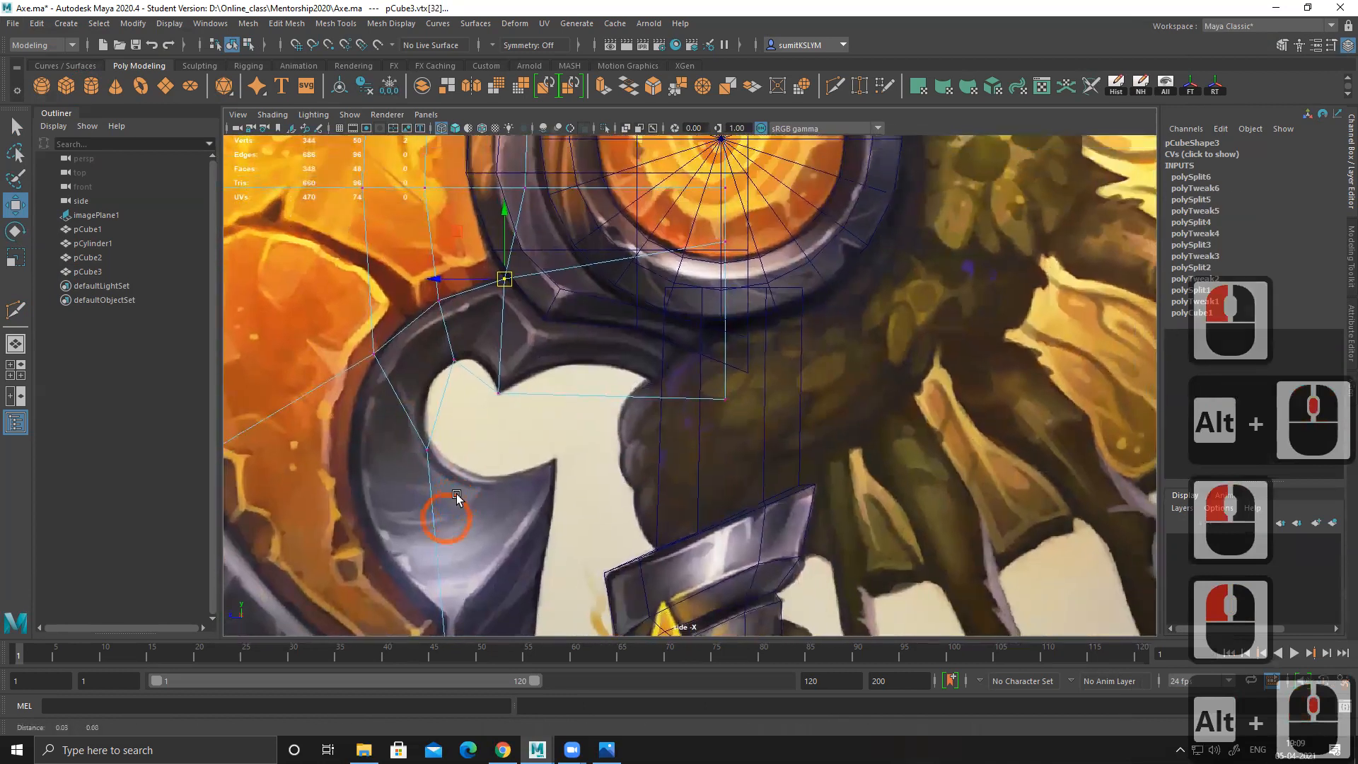
left_click_drag(440, 346, 501, 390)
left_click(500, 388)
middle_click_drag(592, 331, 571, 392, "alt")
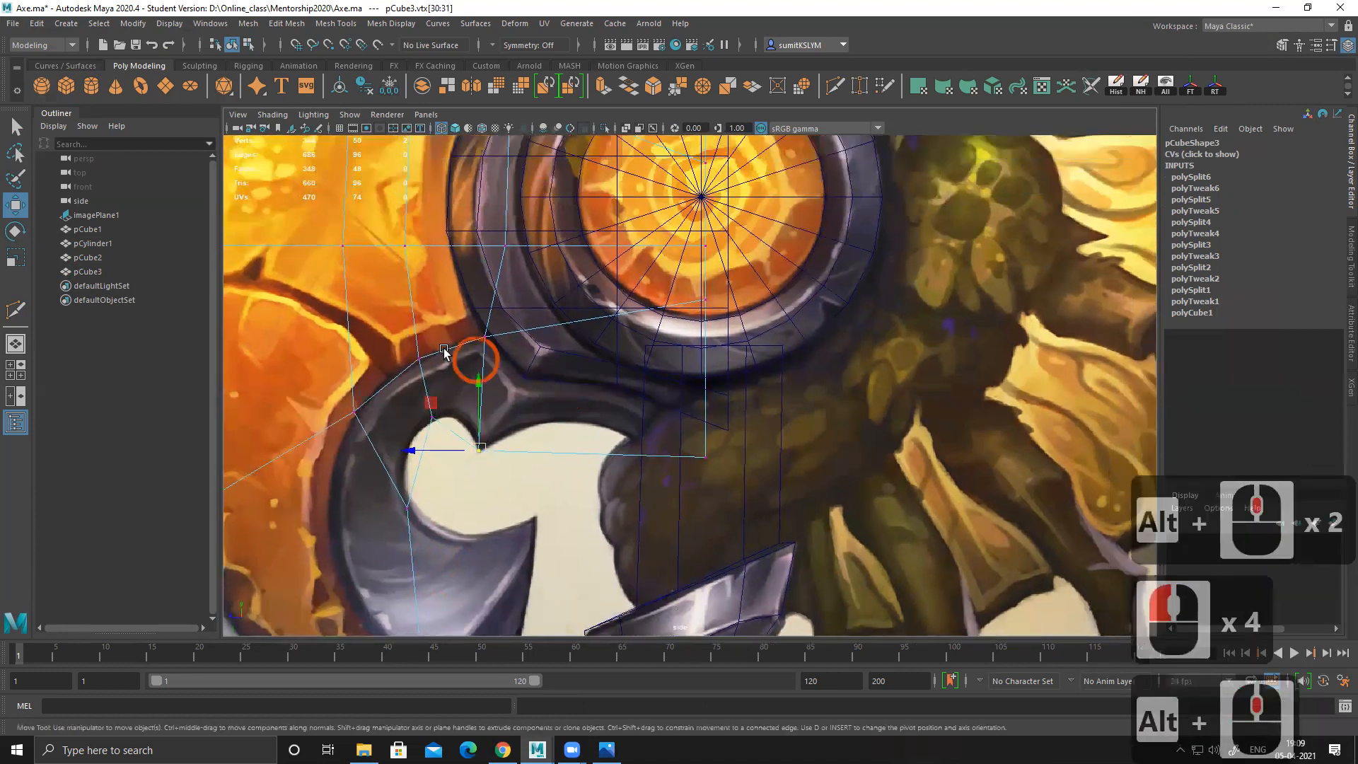
left_click_drag(431, 371, 432, 373)
scroll(680, 417, "down", 5)
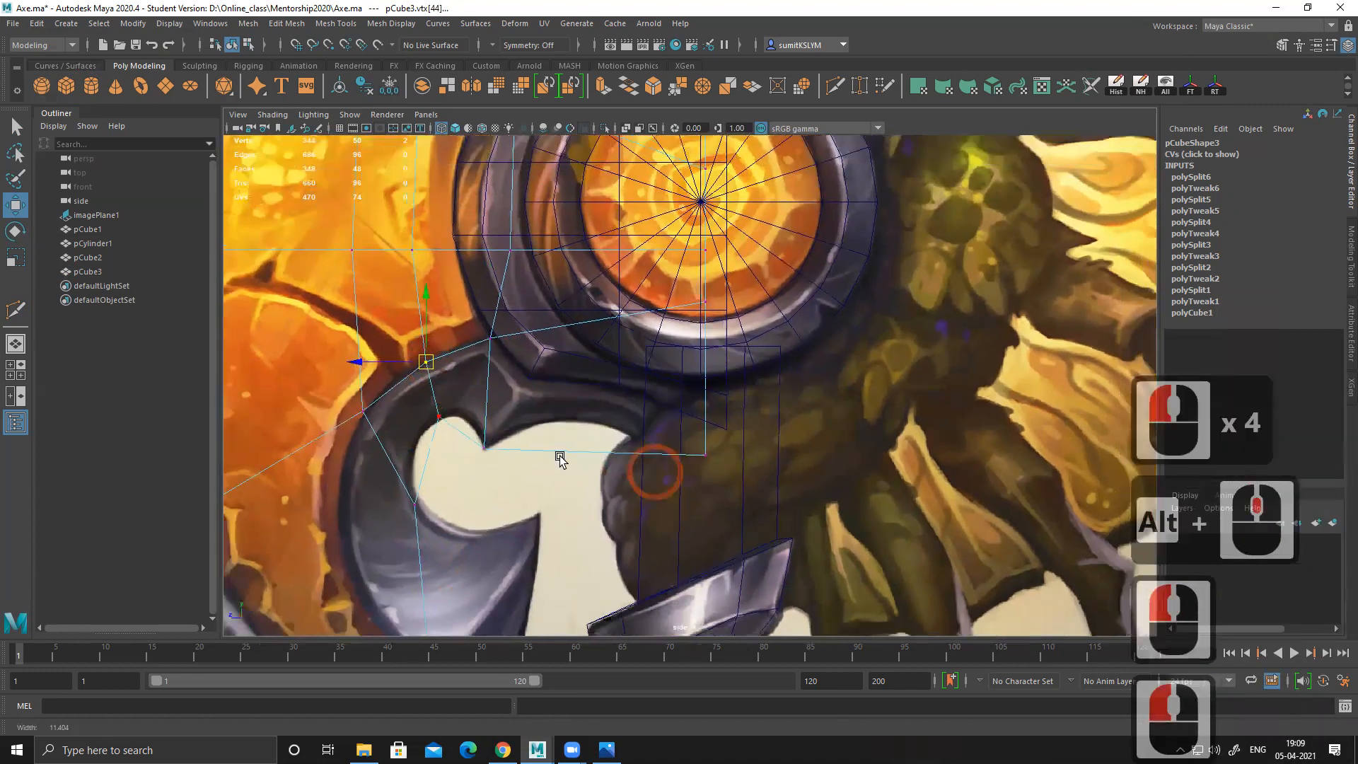
Step: Insert an edge loop with Multi-Cut between the small tooth and the blade's end beneath the round collar
right_click_drag(757, 527, 855, 575, "alt")
middle_click_drag(824, 430, 666, 417, "alt")
right_click_drag(667, 448, 719, 516, "alt")
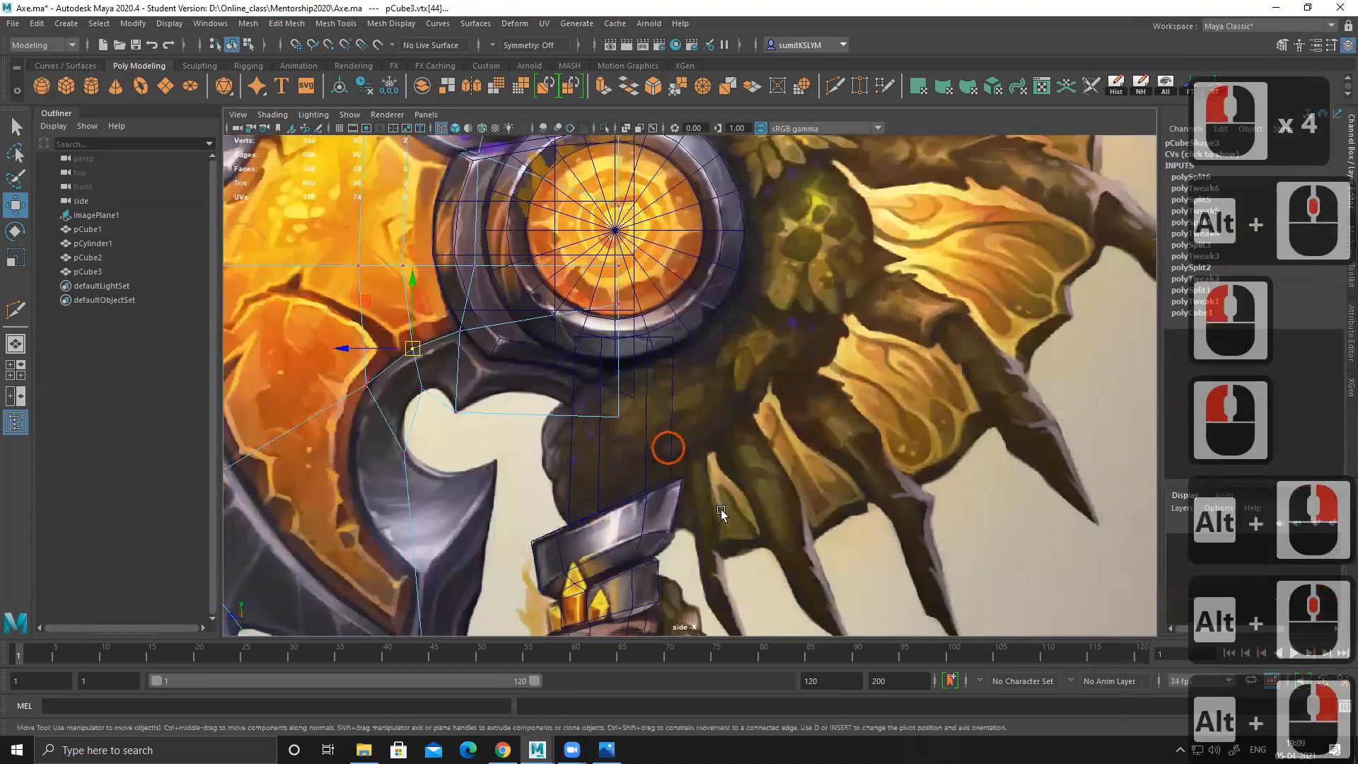
middle_click_drag(618, 430, 615, 433, "alt")
right_click_drag(610, 424, 615, 446, "alt")
left_click_drag(616, 445, 570, 354)
right_click_drag(537, 293, 453, 304, "shift")
left_click(473, 408, "ctrl")
key("w")
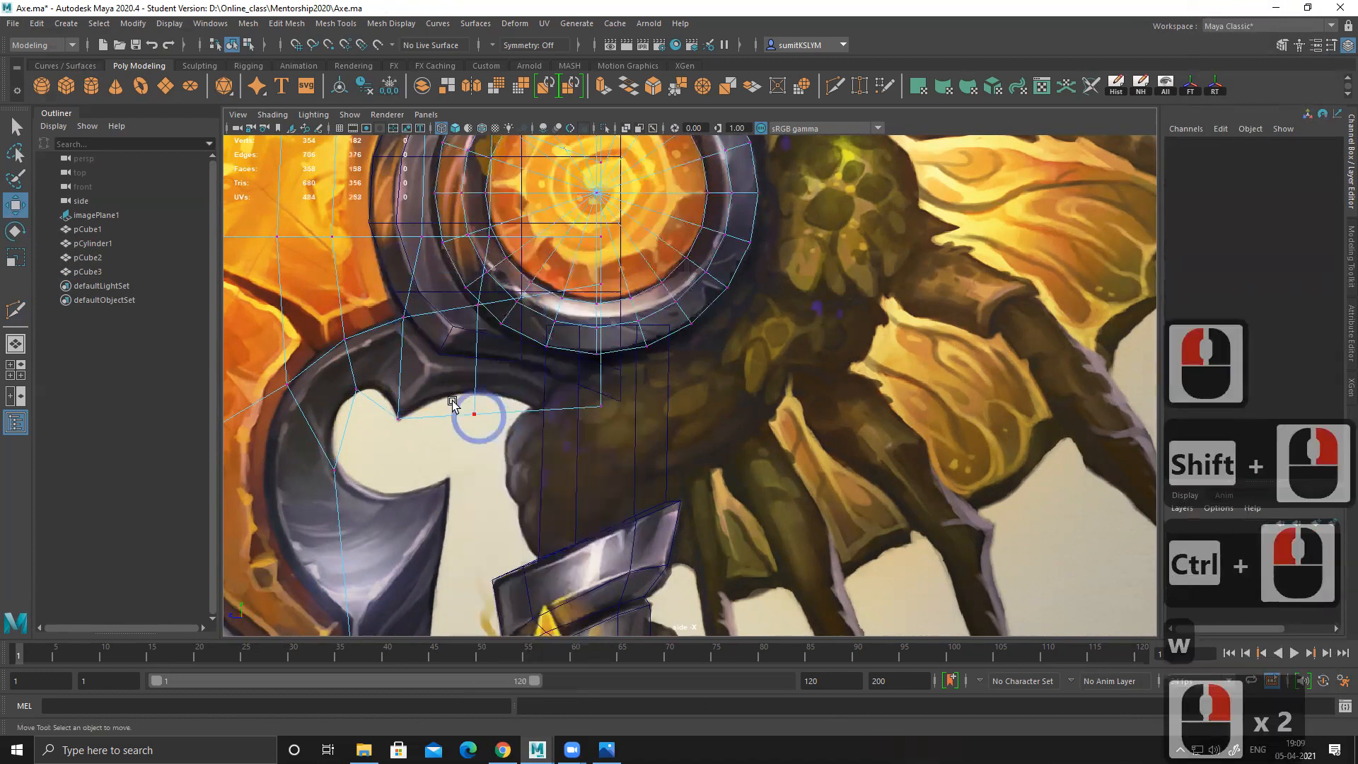
Step: Move the new loop's lower vertices up to the rim's curved underside and lower the blade's end corner vertices
left_click_drag(455, 403, 495, 445)
mouse_move(446, 361)
right_mouse_down("alt")
mouse_move(552, 467)
mouse_move(433, 355)
right_mouse_up("alt")
left_click_drag(433, 354, 435, 326)
left_click_drag(550, 384, 609, 422)
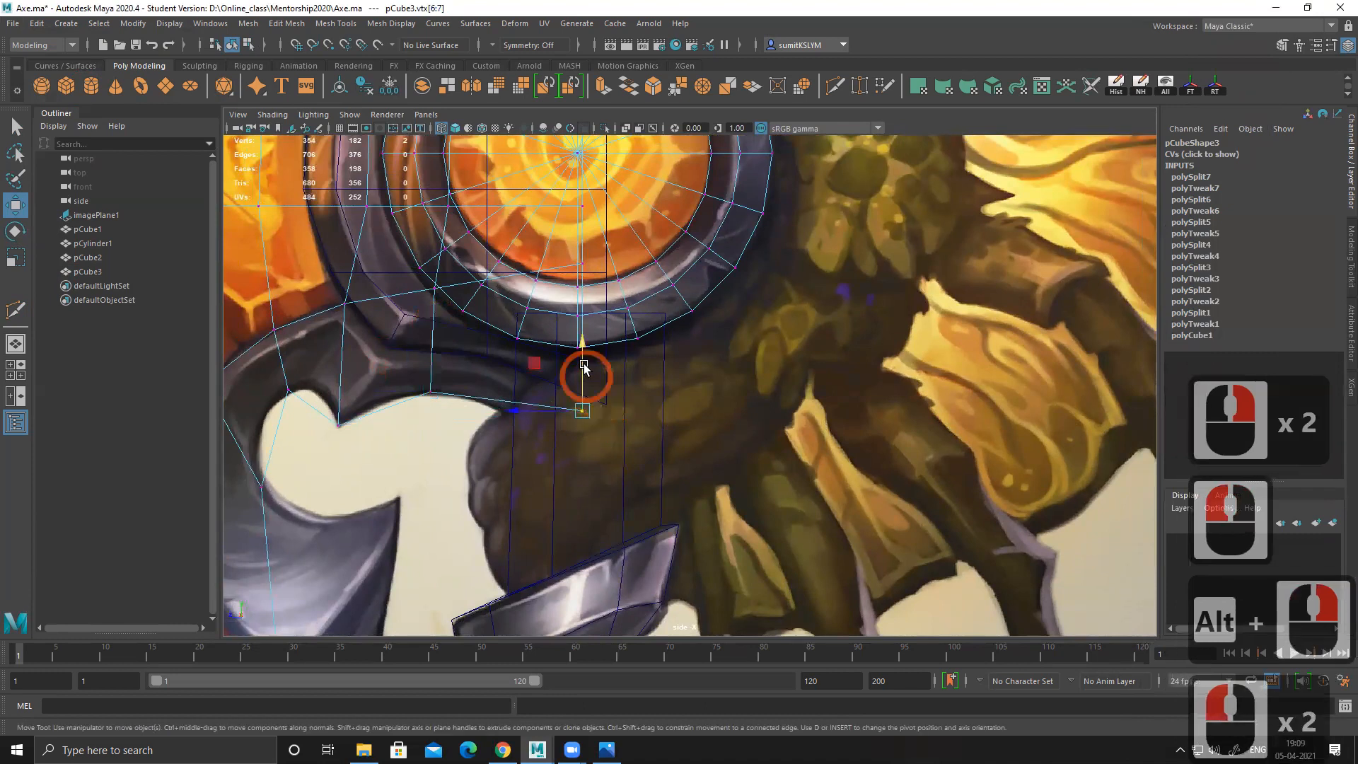
left_click_drag(582, 351, 583, 371)
Step: Insert two edge loops with Multi-Cut, one on each side of the loop at the hollow's top
middle_click_drag(410, 435, 545, 440, "alt")
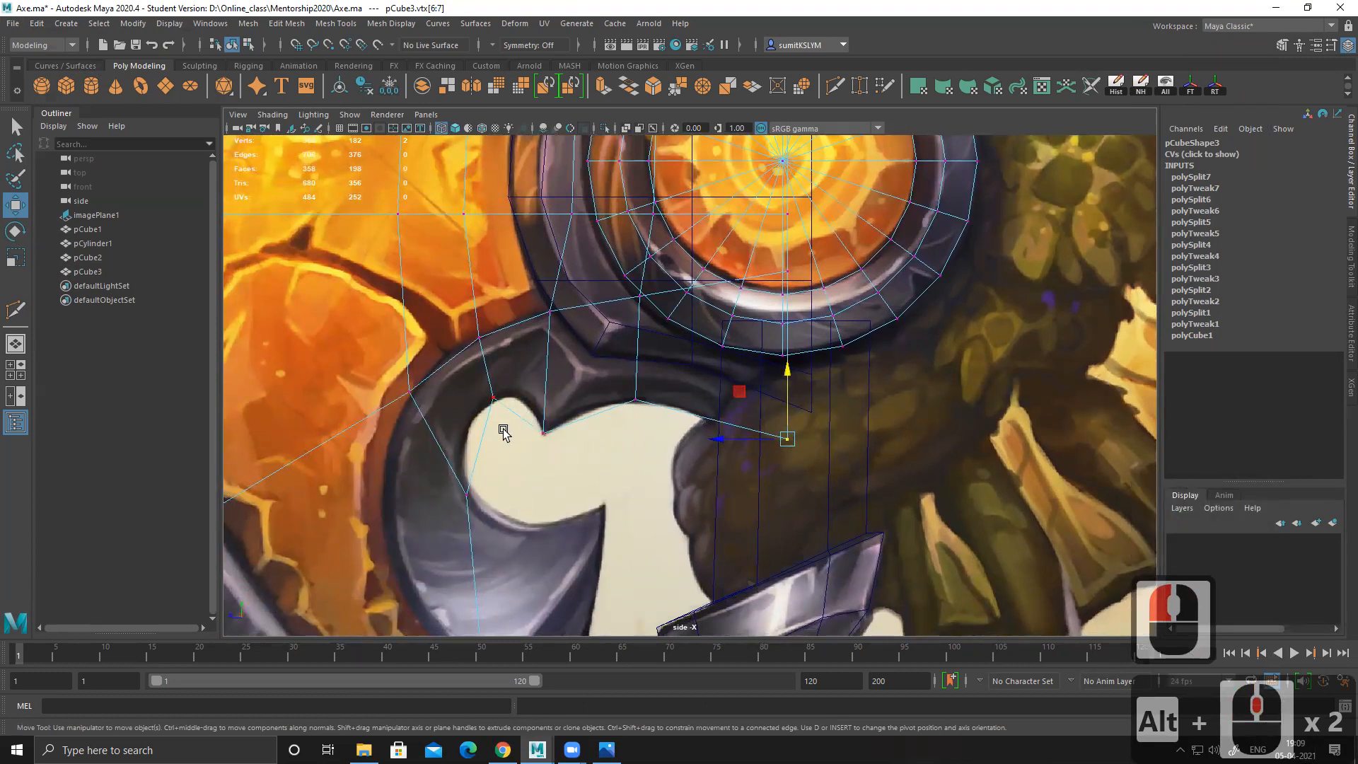
right_click(542, 307, "shift")
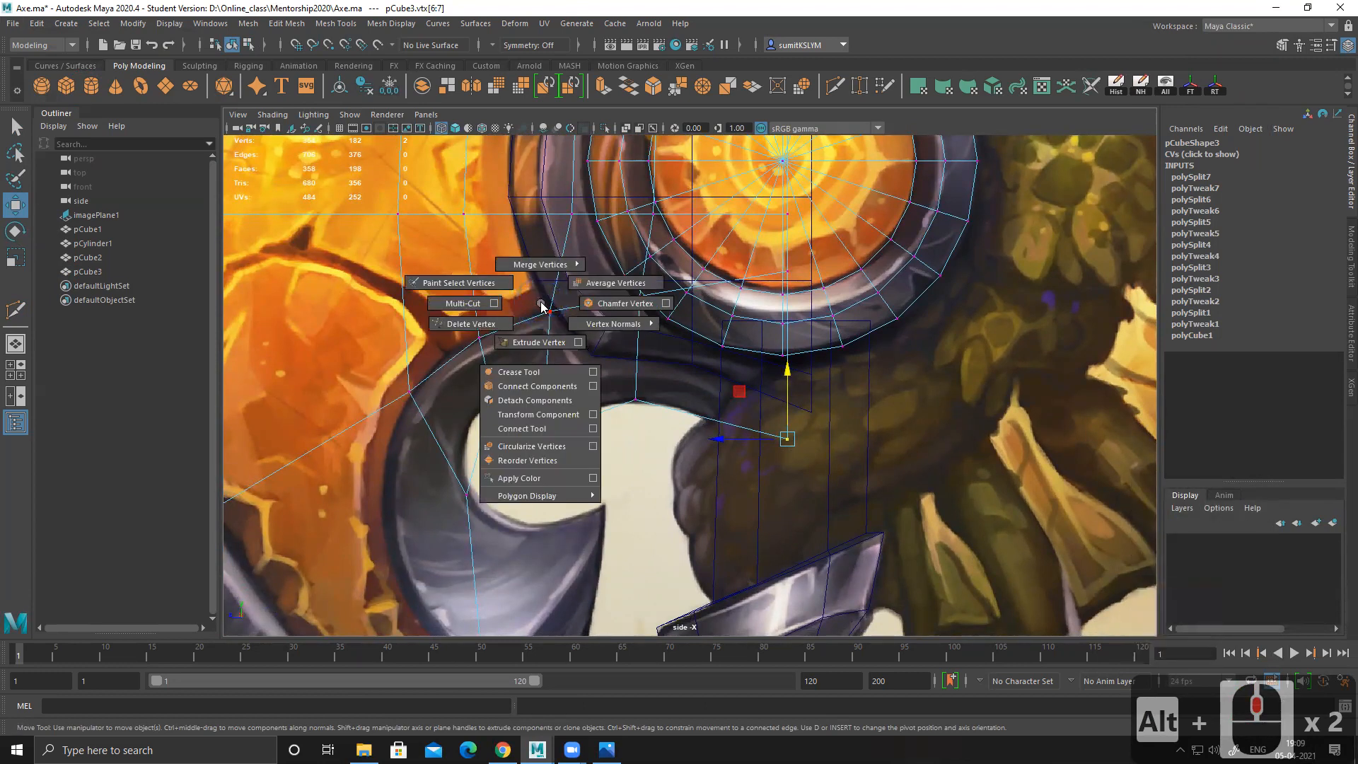
right_click(465, 306, "shift")
left_click(518, 327, "ctrl")
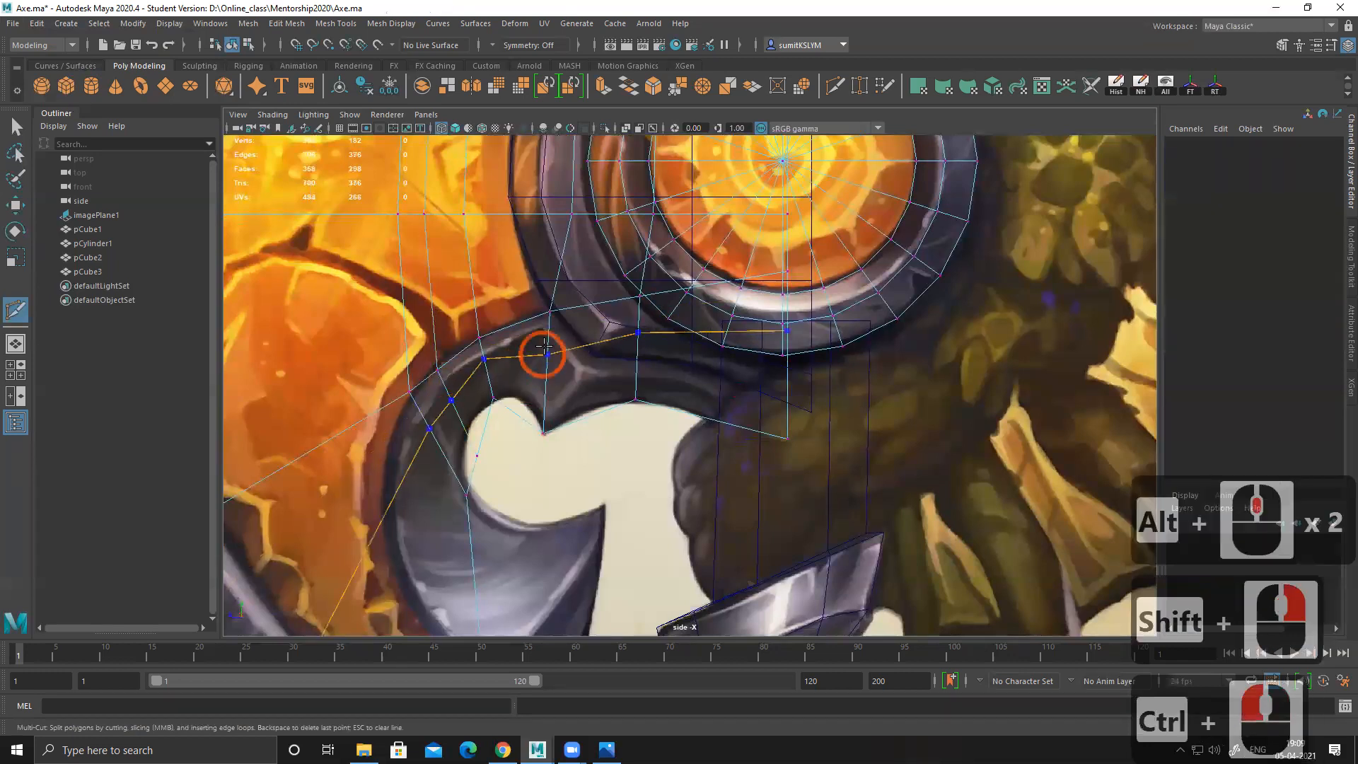
left_click(533, 345, "ctrl")
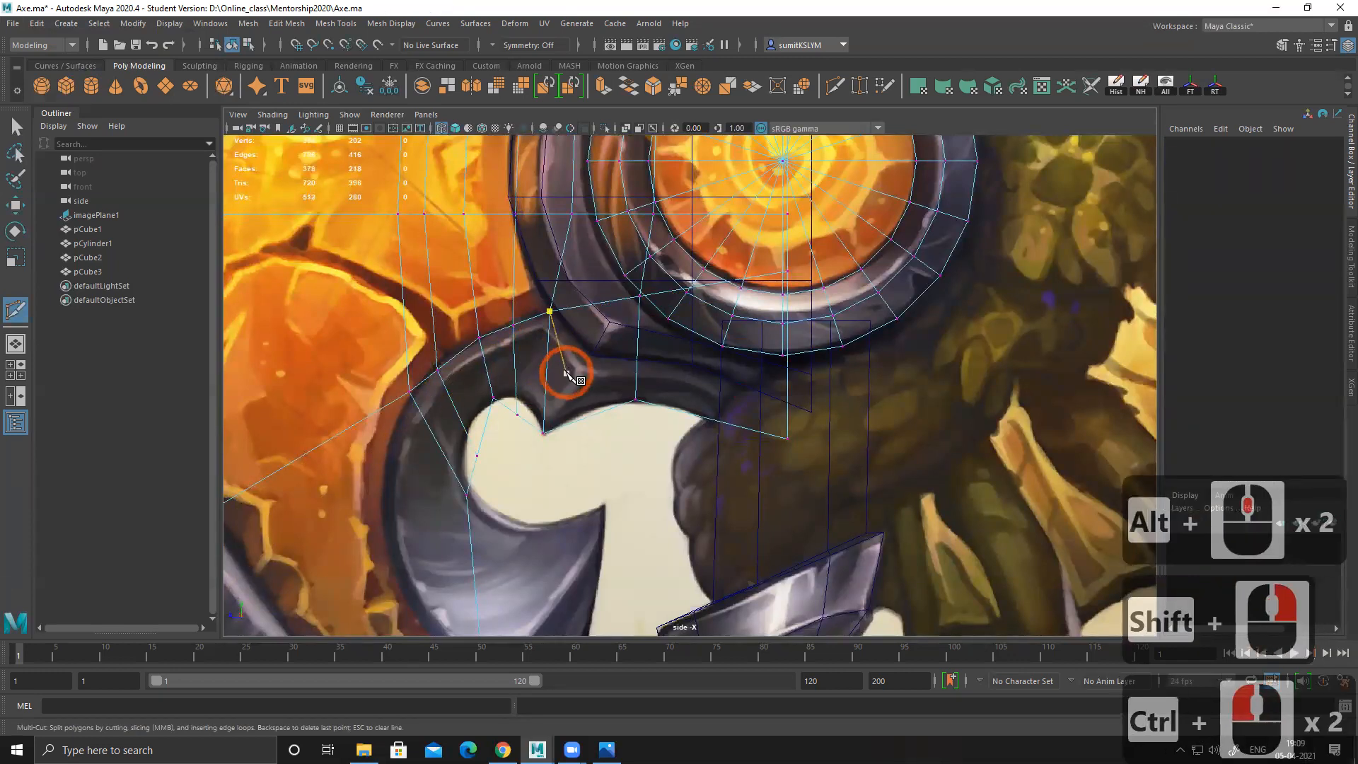
Step: Move the two new loops' lower vertices onto the hollow's rounded edge on both sides of its top
key("w")
right_click(523, 330)
right_click_drag(530, 322, 424, 339)
right_click_drag(481, 410, 566, 498, "alt")
right_click_drag(438, 416, 487, 452, "alt")
mouse_move(427, 410)
left_mouse_down()
mouse_move(461, 440)
mouse_move(450, 404)
left_mouse_up()
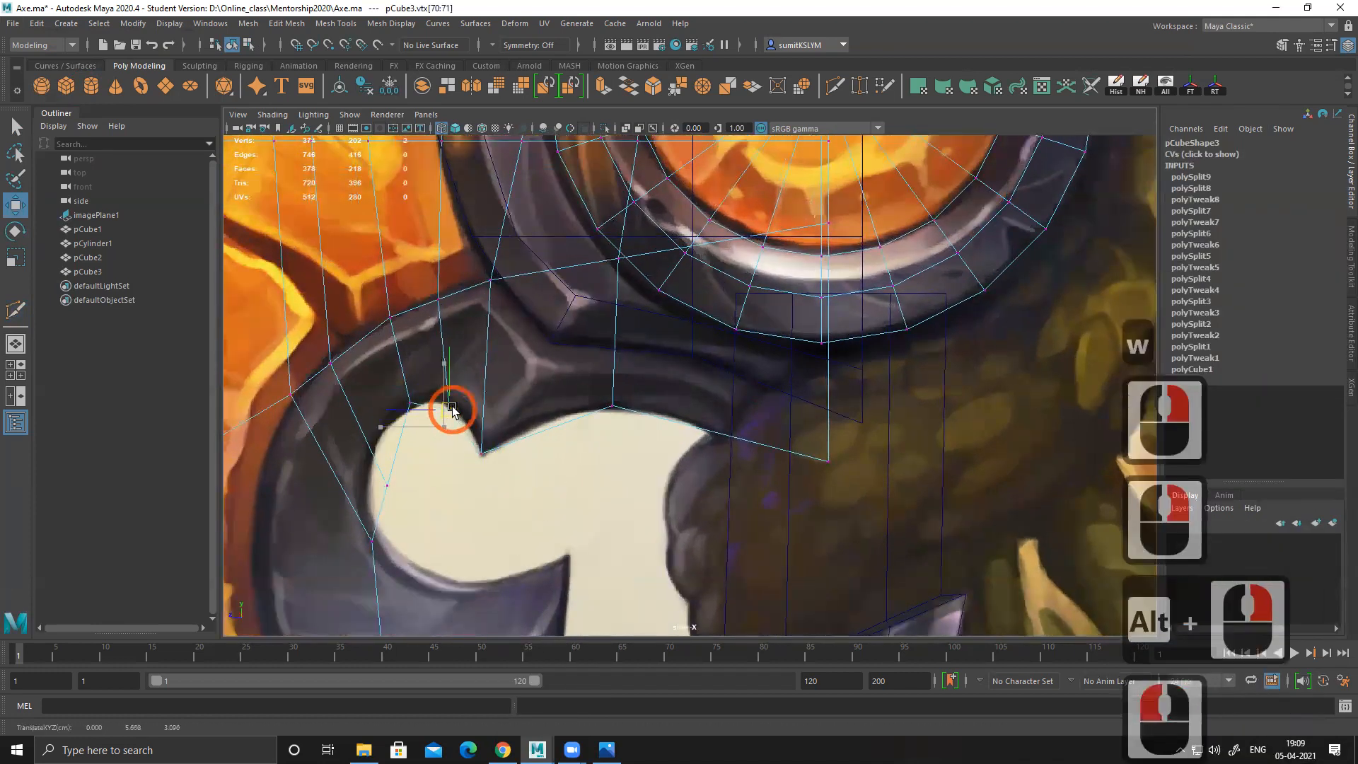
left_click(388, 494)
left_click_drag(389, 494, 374, 446)
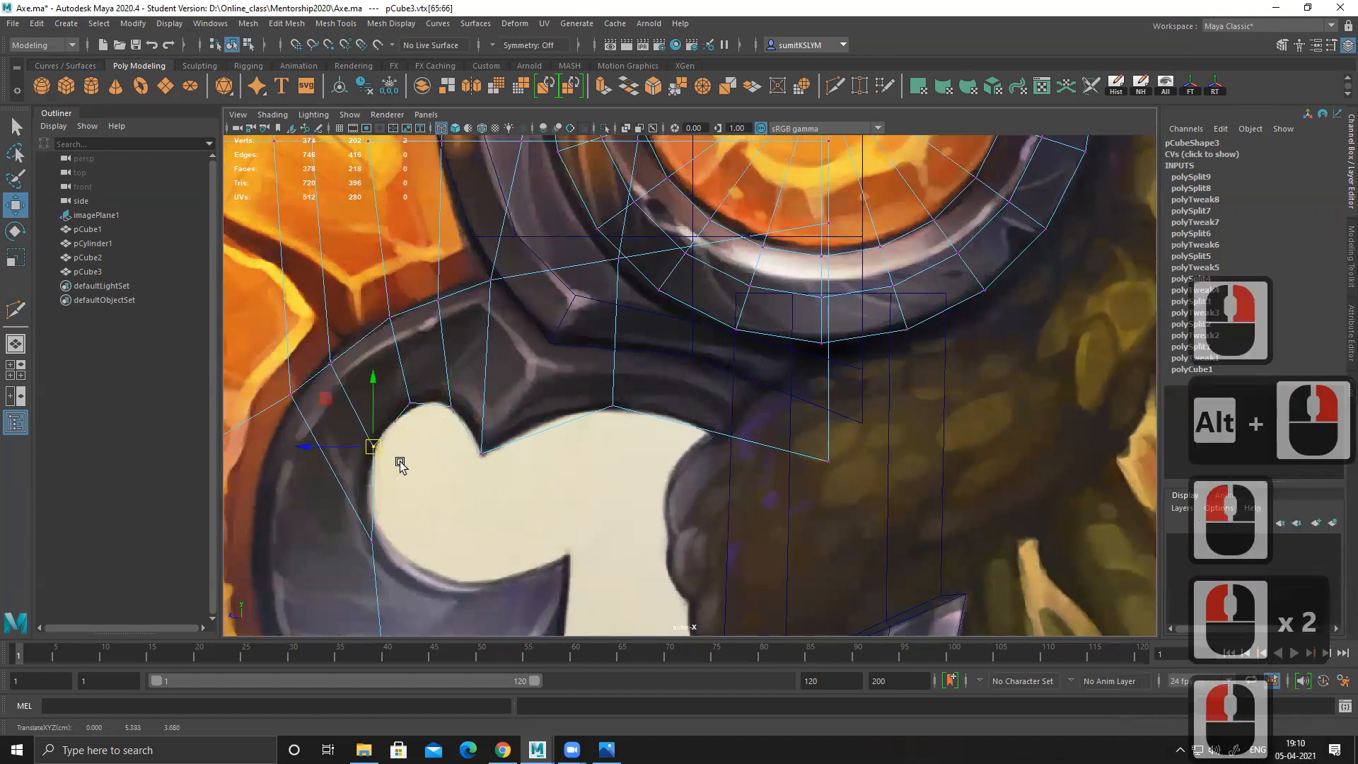
Step: Adjust the vertices along the blade's notched outer edge and the pair on the rim beneath the collar
right_click_drag(605, 491, 540, 481, "alt")
middle_click_drag(540, 461, 489, 383, "alt")
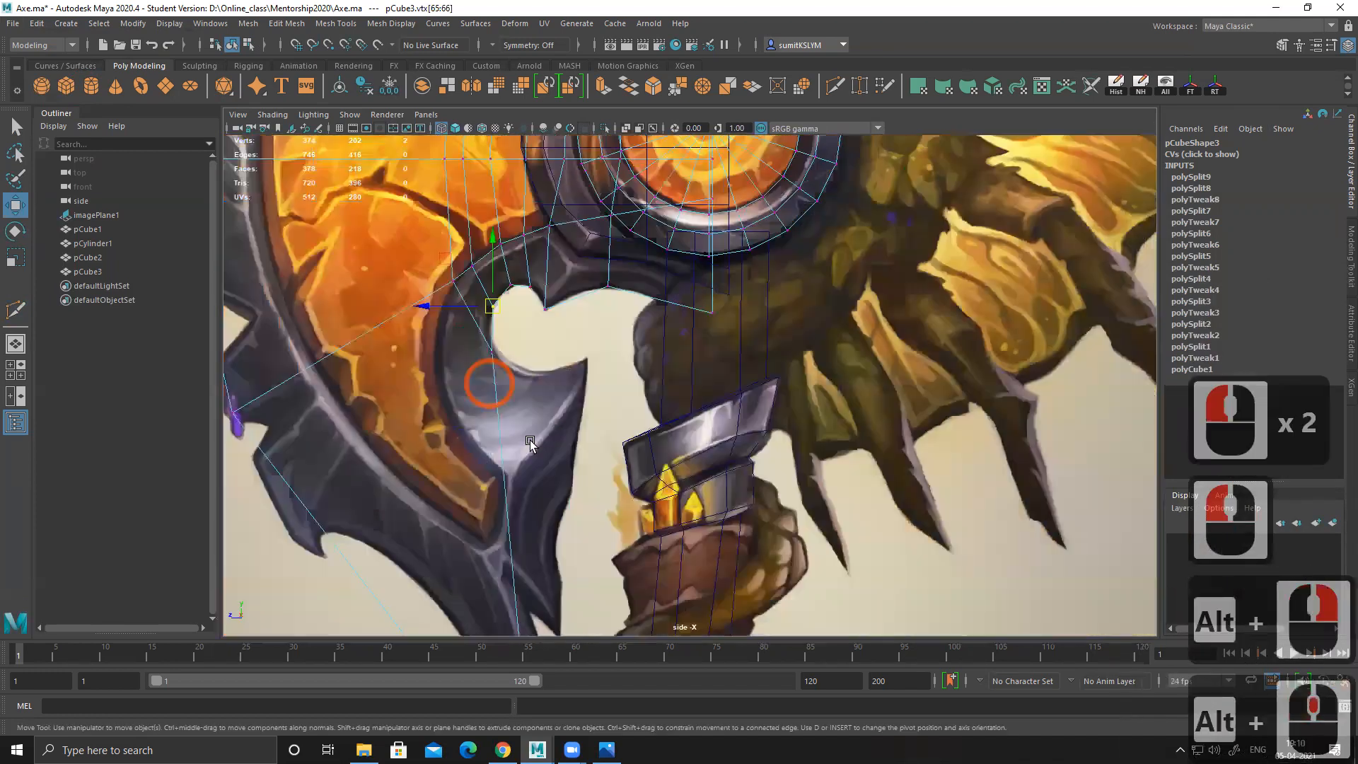
middle_click_drag(514, 279, 487, 345, "alt")
right_click_drag(529, 365, 636, 441, "alt")
middle_click_drag(542, 433, 825, 473, "alt")
left_click_drag(243, 279, 333, 316)
middle_click_drag(303, 351, 428, 374, "alt")
left_click_drag(349, 300, 403, 349)
left_click_drag(393, 335, 396, 333)
middle_click_drag(381, 493, 357, 351, "alt")
left_click_drag(248, 406, 329, 458)
left_click_drag(294, 429, 294, 425)
right_click_drag(603, 423, 565, 375, "alt")
middle_click_drag(630, 327, 565, 377, "alt")
left_click_drag(605, 318, 627, 337)
Step: Move the vertices midway along the blade's upper silver rim onto its outer outline
middle_click_drag(629, 308, 561, 416, "alt")
right_click_drag(617, 444, 508, 387, "alt")
middle_click_drag(523, 400, 491, 507, "alt")
right_click_drag(502, 317, 544, 336, "alt")
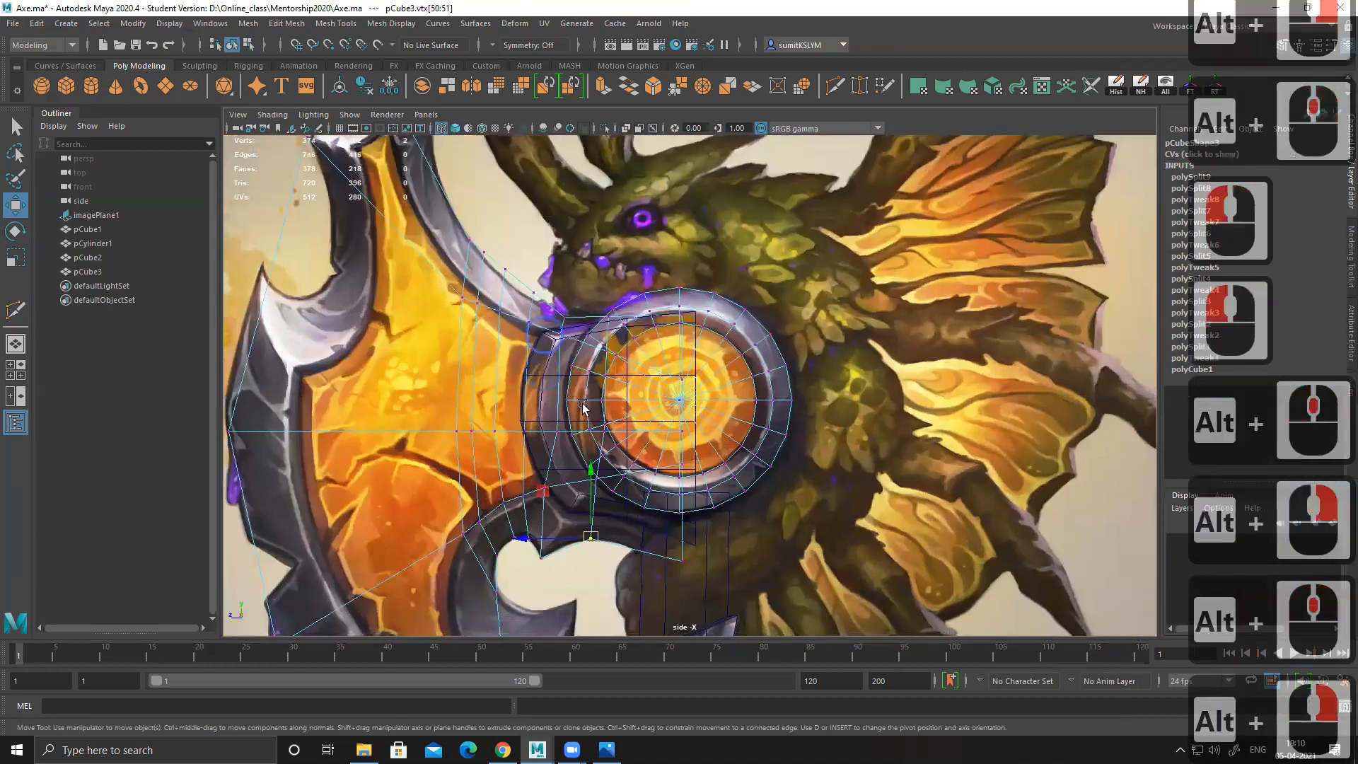
middle_click_drag(452, 215, 510, 339, "alt")
right_click_drag(510, 339, 705, 495, "alt")
right_click_drag(526, 359, 478, 329, "alt")
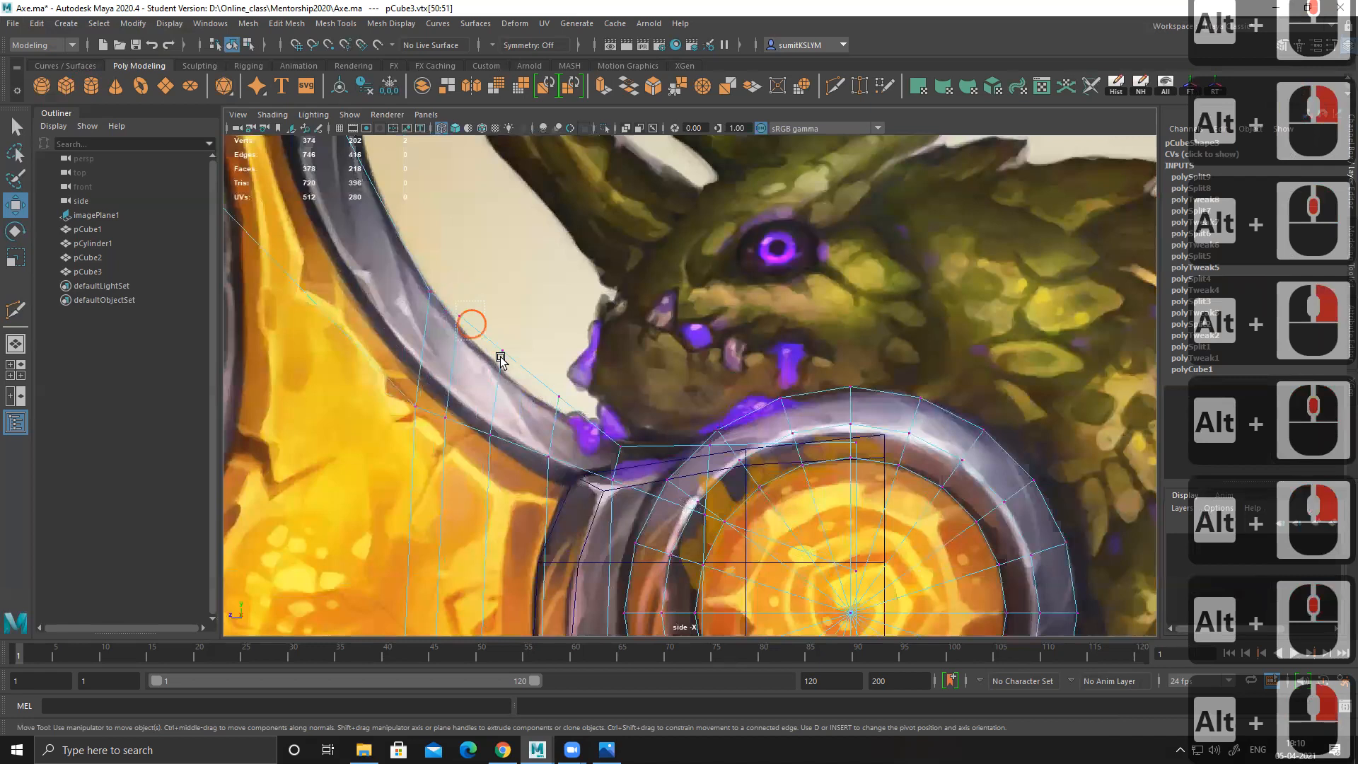
left_click_drag(500, 358, 516, 375)
left_click_drag(483, 271, 483, 270)
left_click_drag(510, 347, 485, 388)
left_click_drag(507, 302, 505, 309)
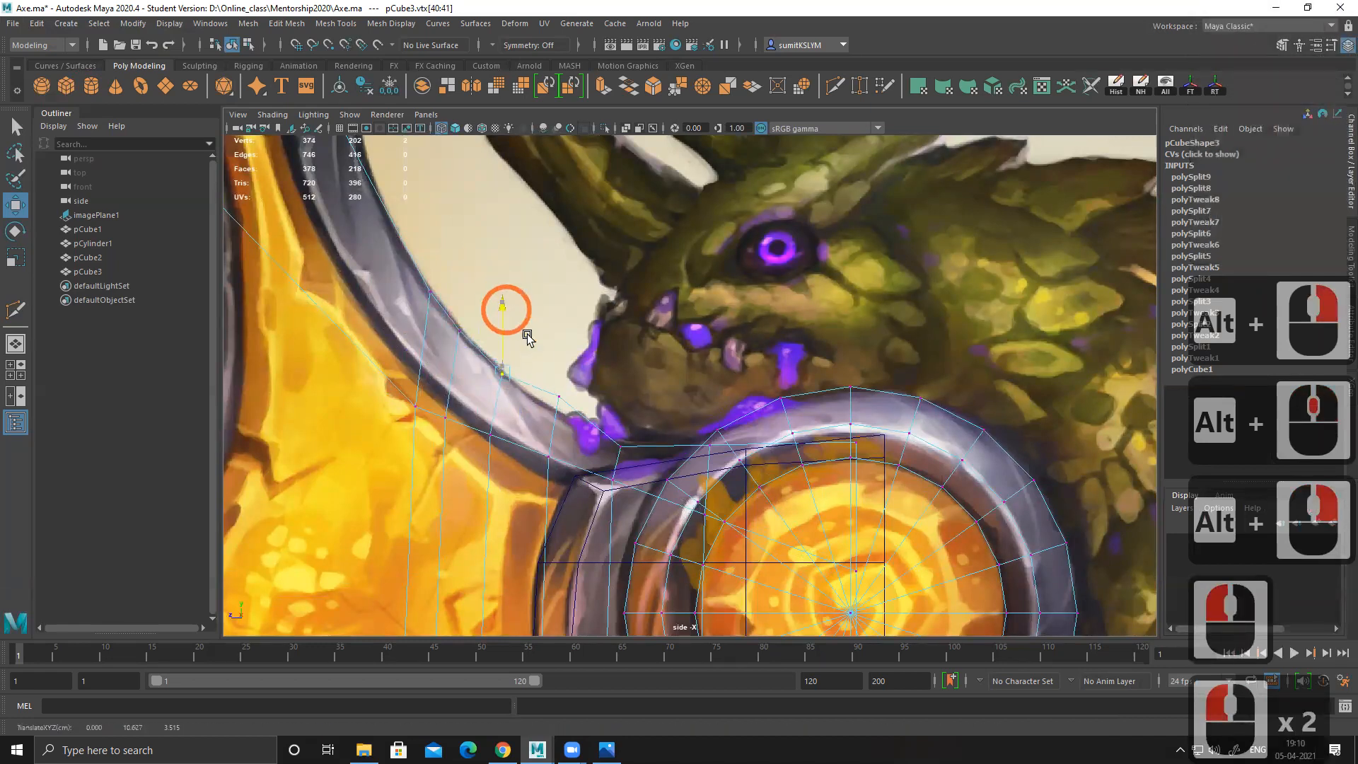
Step: Fit the upper rim's last two vertex pairs before the collar to the outline beneath the creature's jaw
left_click_drag(545, 396, 576, 405)
left_click(557, 342)
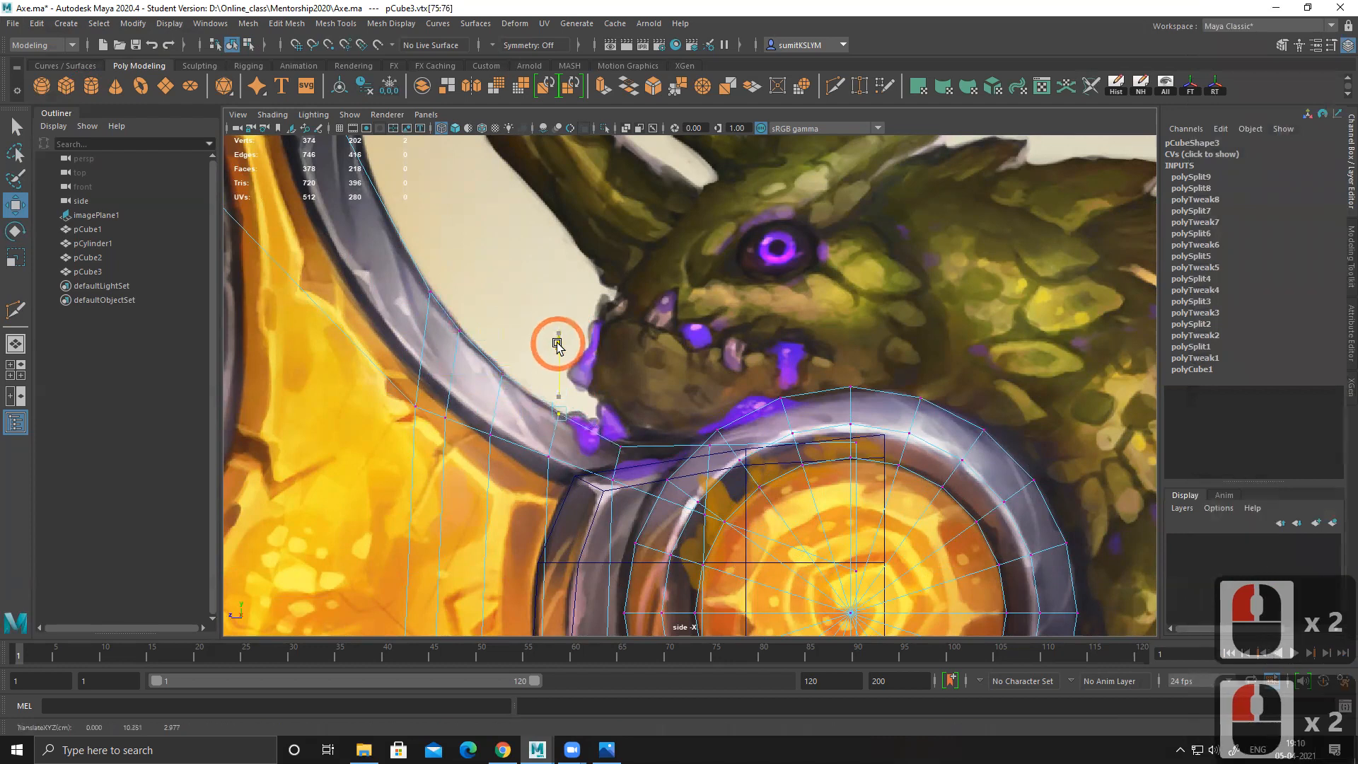
left_click(557, 345)
middle_click_drag(638, 451, 601, 386, "alt")
left_click_drag(566, 354, 606, 396)
left_click_drag(584, 342, 584, 340)
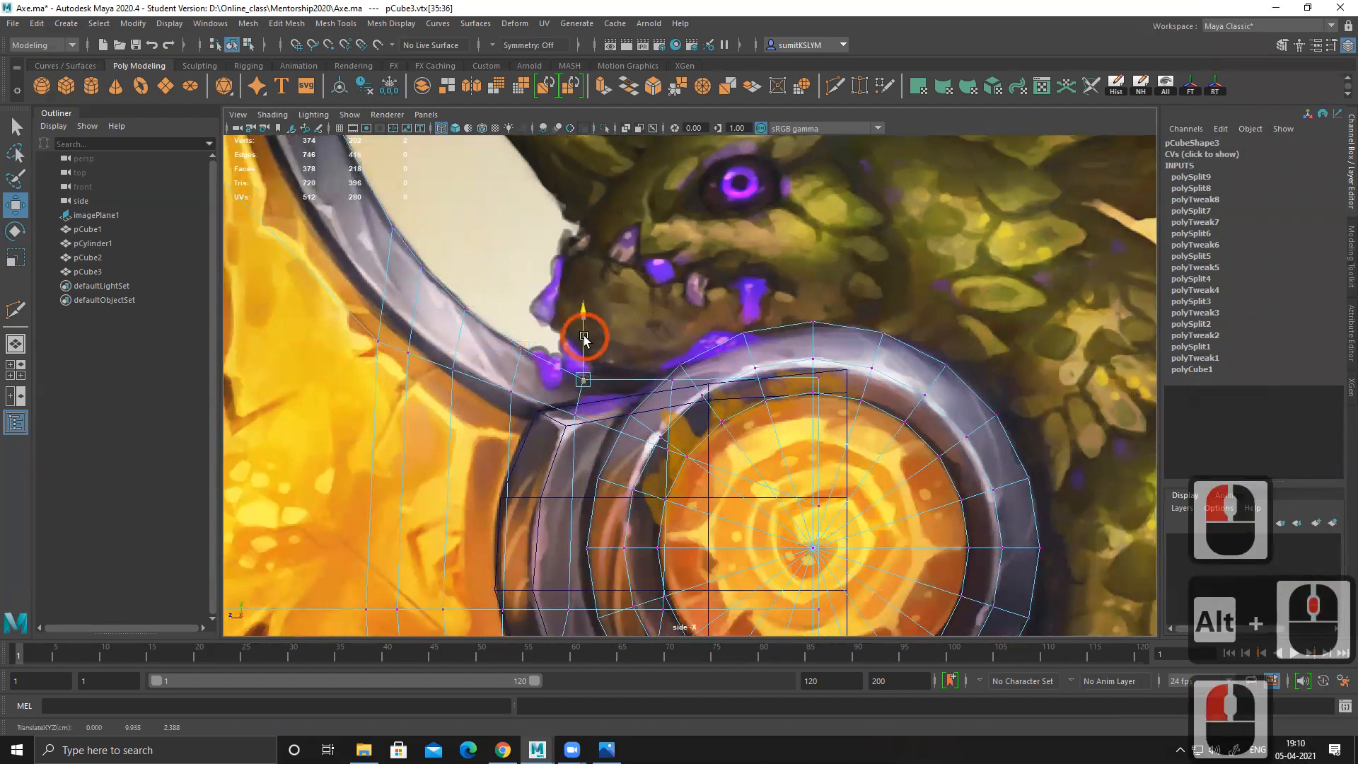
Step: Save the scene and accept the student version notice
scroll(637, 384, "down", 3)
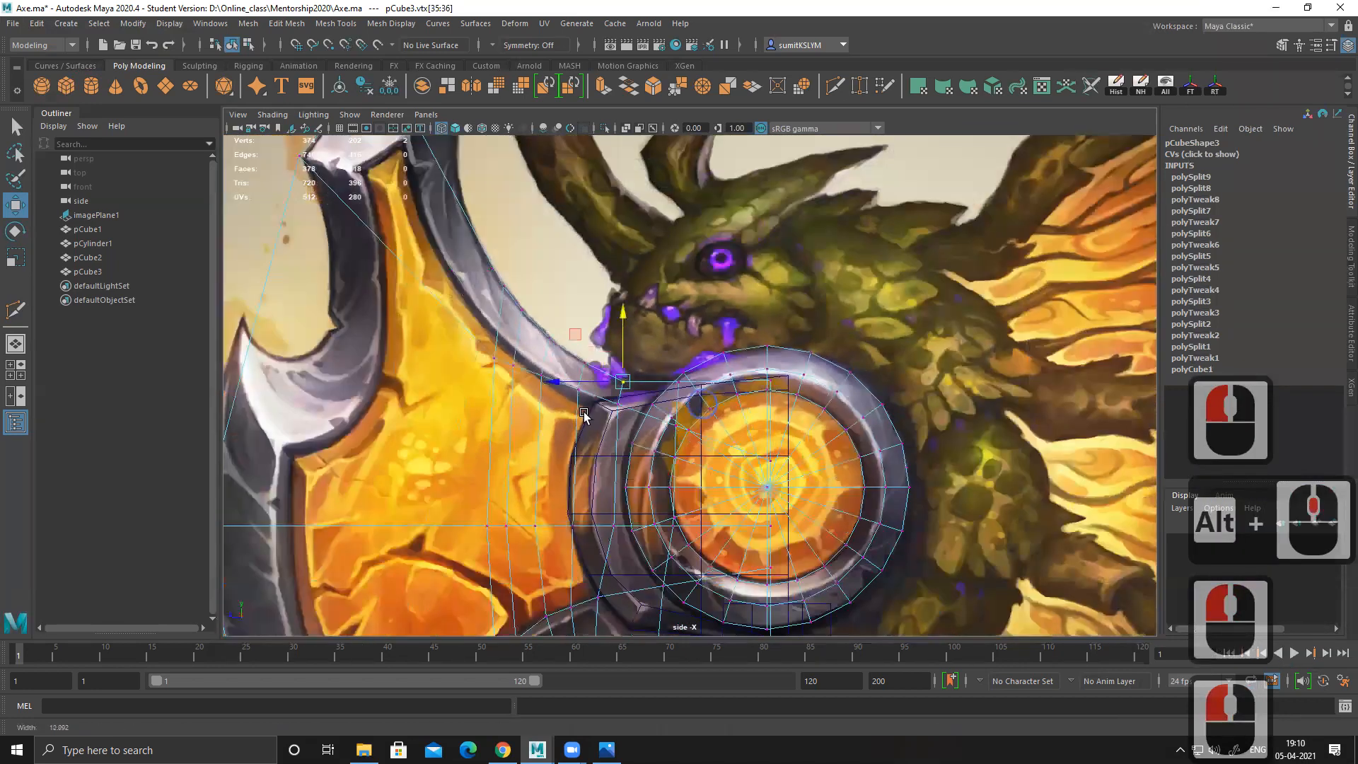
right_click_drag(584, 412, 581, 332, "alt")
middle_click_drag(587, 506, 570, 397, "alt")
key("ctrl+s")
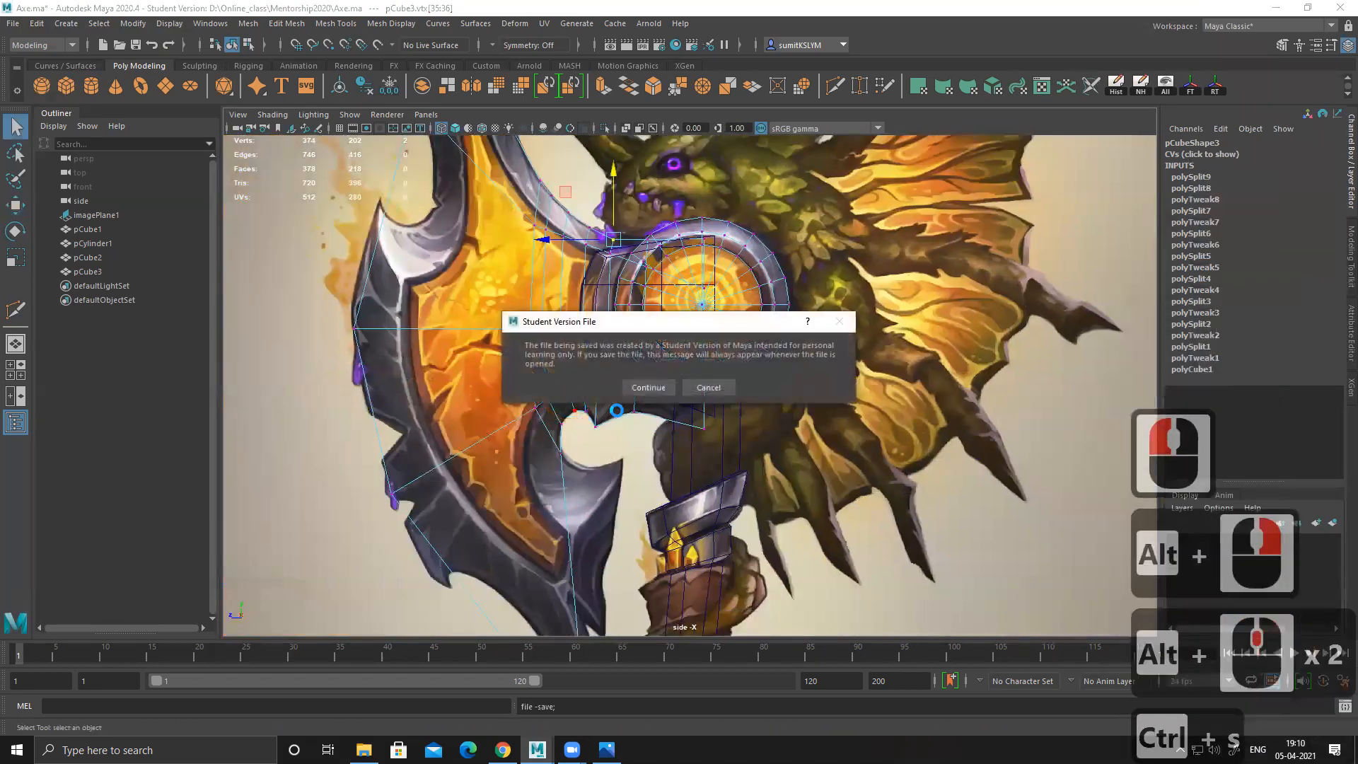
left_click(639, 388)
Step: Insert an edge loop with Multi-Cut across the blade's upper half, level with the curved barb
middle_click_drag(572, 493, 534, 397, "alt")
middle_click_drag(513, 316, 531, 482, "alt")
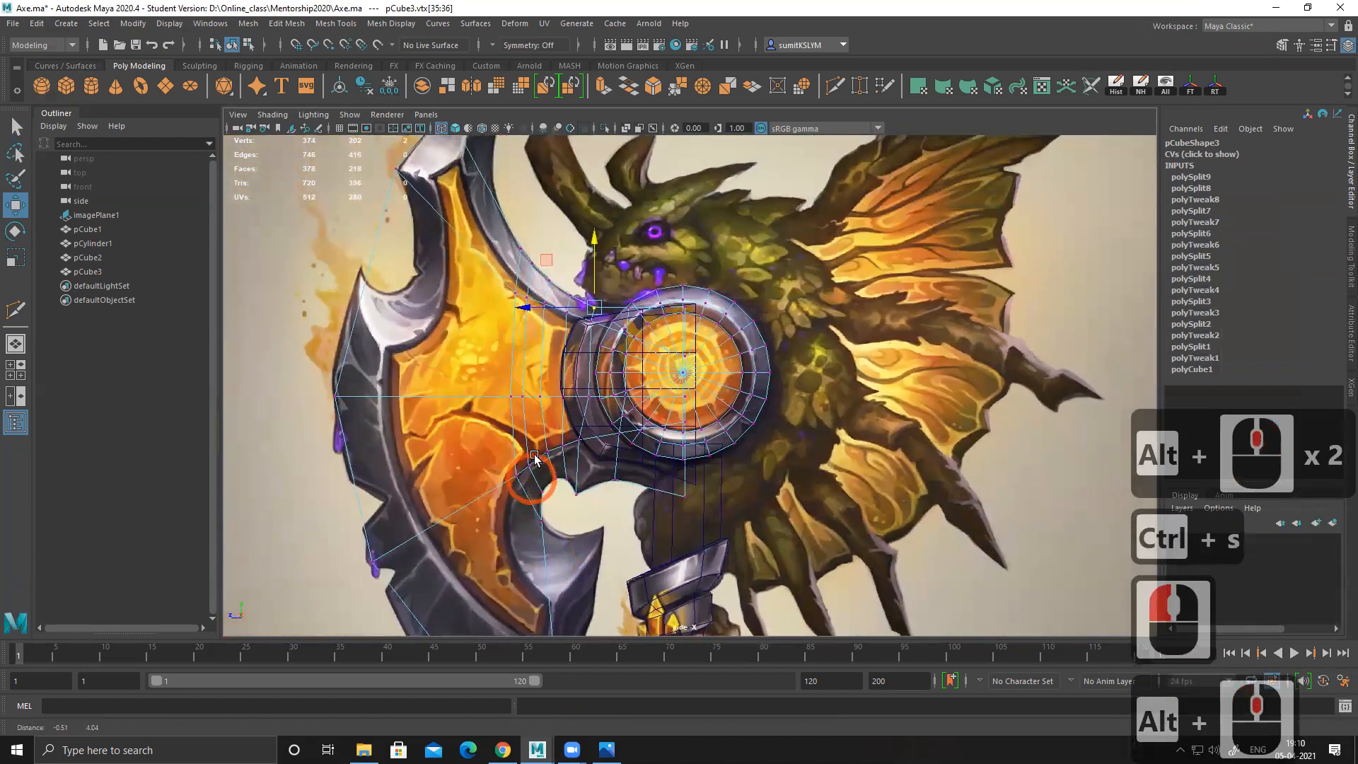
middle_click_drag(538, 343, 538, 444, "alt")
middle_click_drag(535, 364, 454, 354, "alt")
middle_click_drag(556, 467, 556, 466, "alt")
right_click_drag(485, 287, 745, 223)
right_click_drag(515, 297, 614, 278)
left_click(517, 301)
right_click_drag(517, 301, 344, 294)
middle_click_drag(527, 368, 514, 279, "alt")
right_click_drag(516, 305, 494, 324, "shift")
left_click(494, 324, "ctrl")
middle_click_drag(632, 365, 643, 387, "alt")
key("w")
Step: Move the new loop's outer vertices to the tip of the curved barb
right_click_drag(506, 351, 442, 351)
left_click_drag(317, 257, 399, 296)
middle_click_drag(412, 308, 478, 361, "alt")
right_click_drag(478, 361, 534, 399, "alt")
left_click_drag(345, 336, 342, 309)
middle_click_drag(341, 311, 424, 407, "alt")
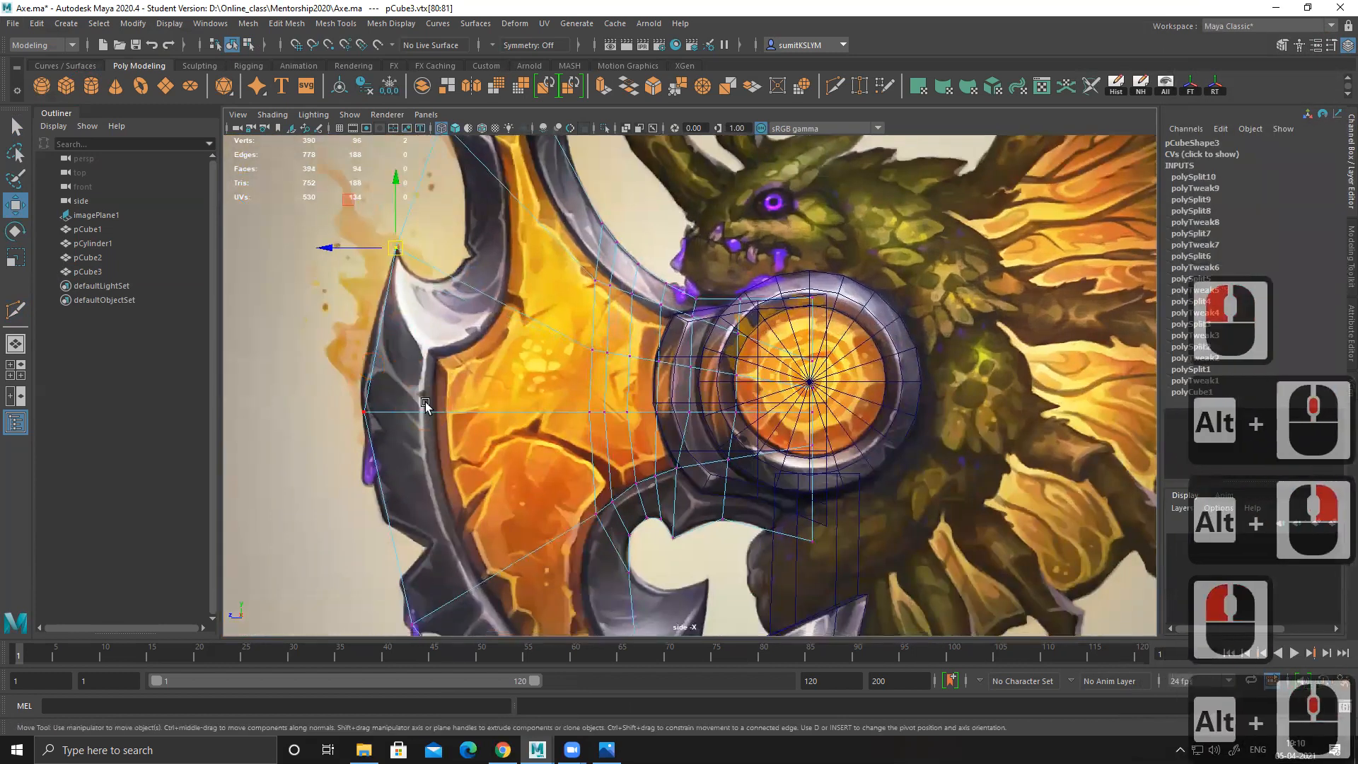
Step: Insert another Multi-Cut edge loop across the blade between the curved barb and the upper horn
middle_click_drag(530, 341, 447, 441, "alt")
right_click(543, 389, "shift")
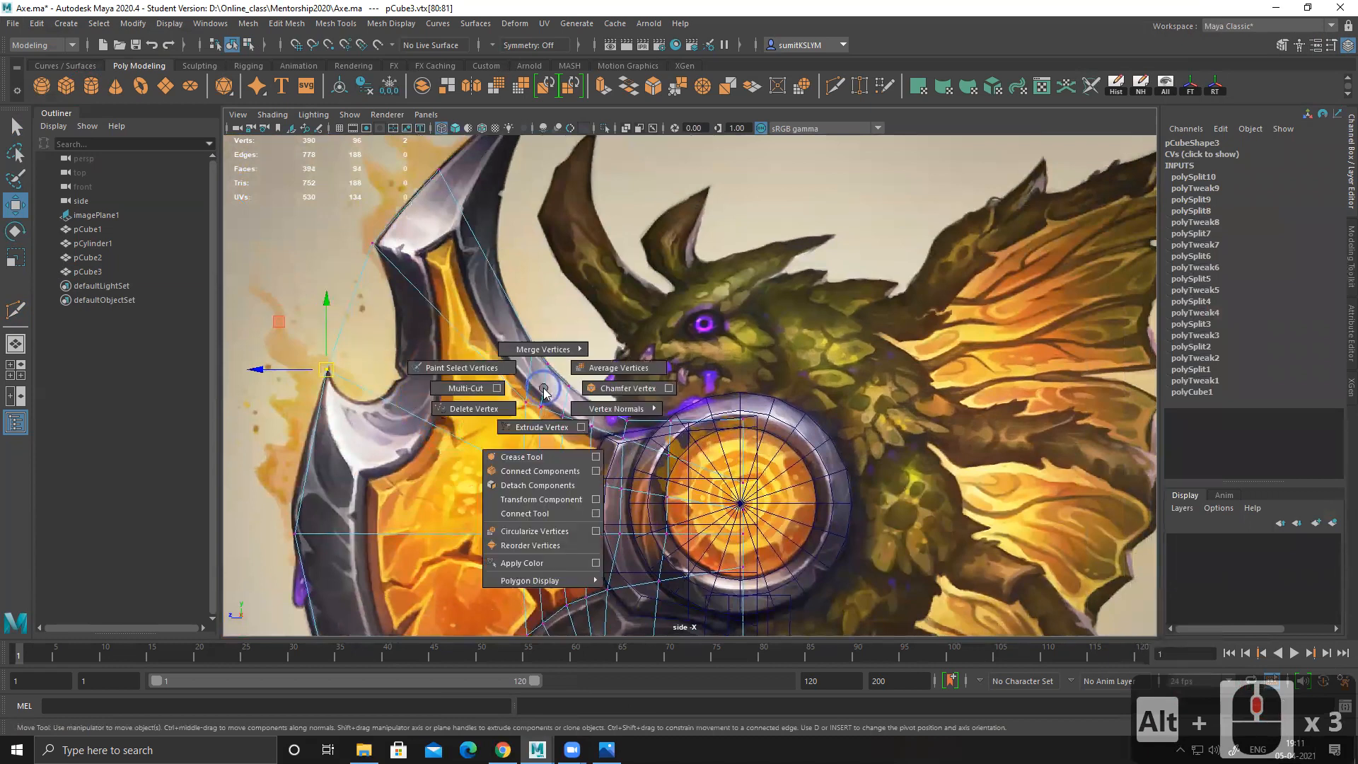
right_click(357, 389, "shift")
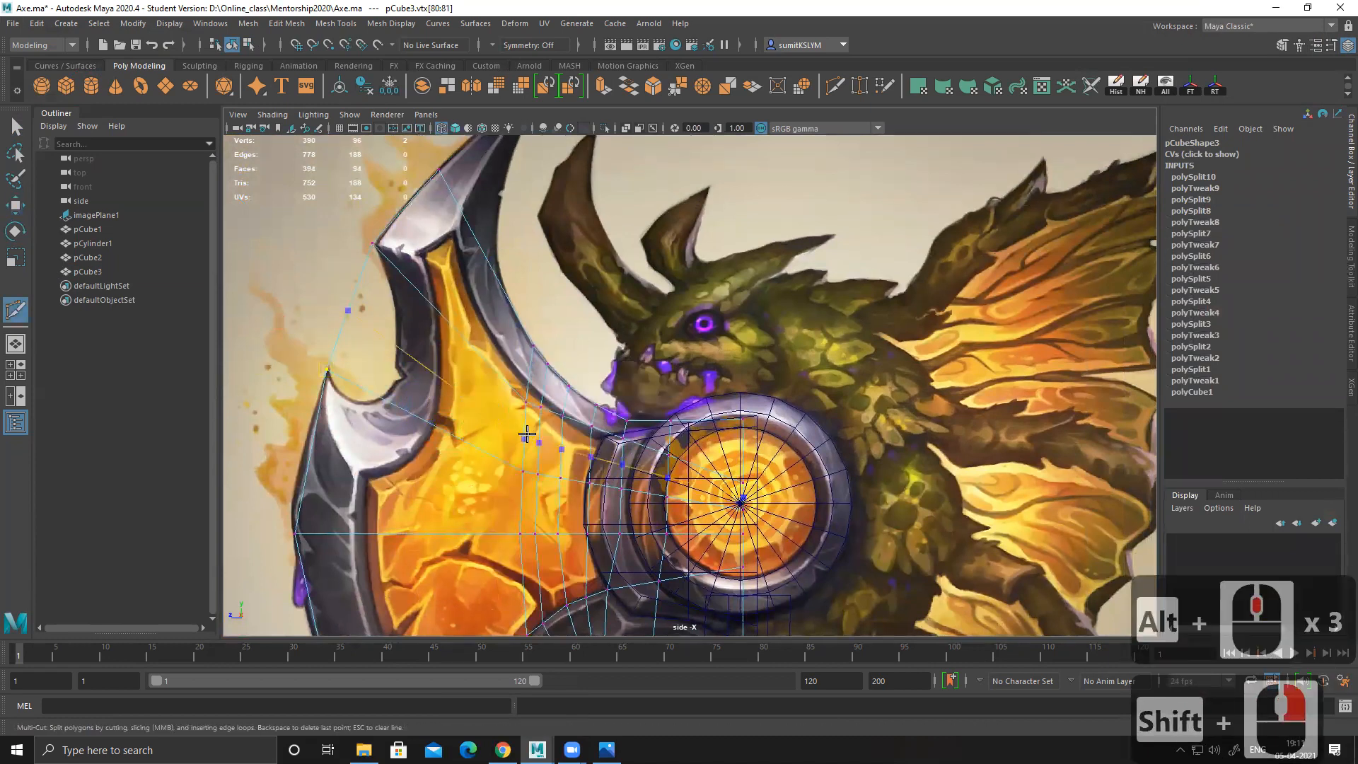
left_click(454, 410, "ctrl")
Step: Move the outer vertices of the loop above the barb inward to the dark rim's edge
key("w")
right_click_drag(439, 339, 477, 347)
left_click(332, 314)
left_click_drag(331, 314, 373, 365)
middle_click_drag(376, 371, 432, 325, "alt")
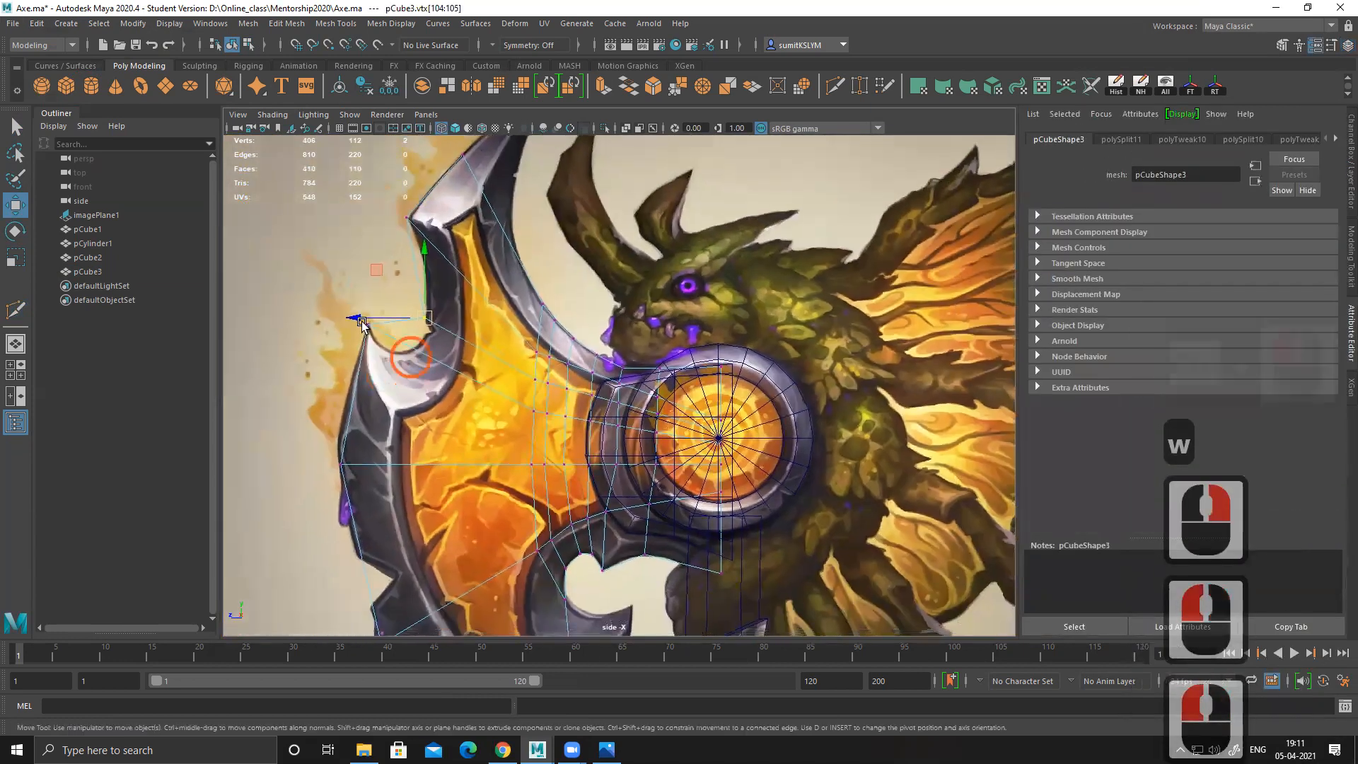
Step: Move the barb tip vertices down its outer outline and the vertices above to the corner where barb meets rim
right_click_drag(400, 348, 445, 368, "alt")
middle_click_drag(364, 361, 596, 377, "alt")
left_click_drag(398, 263, 436, 314)
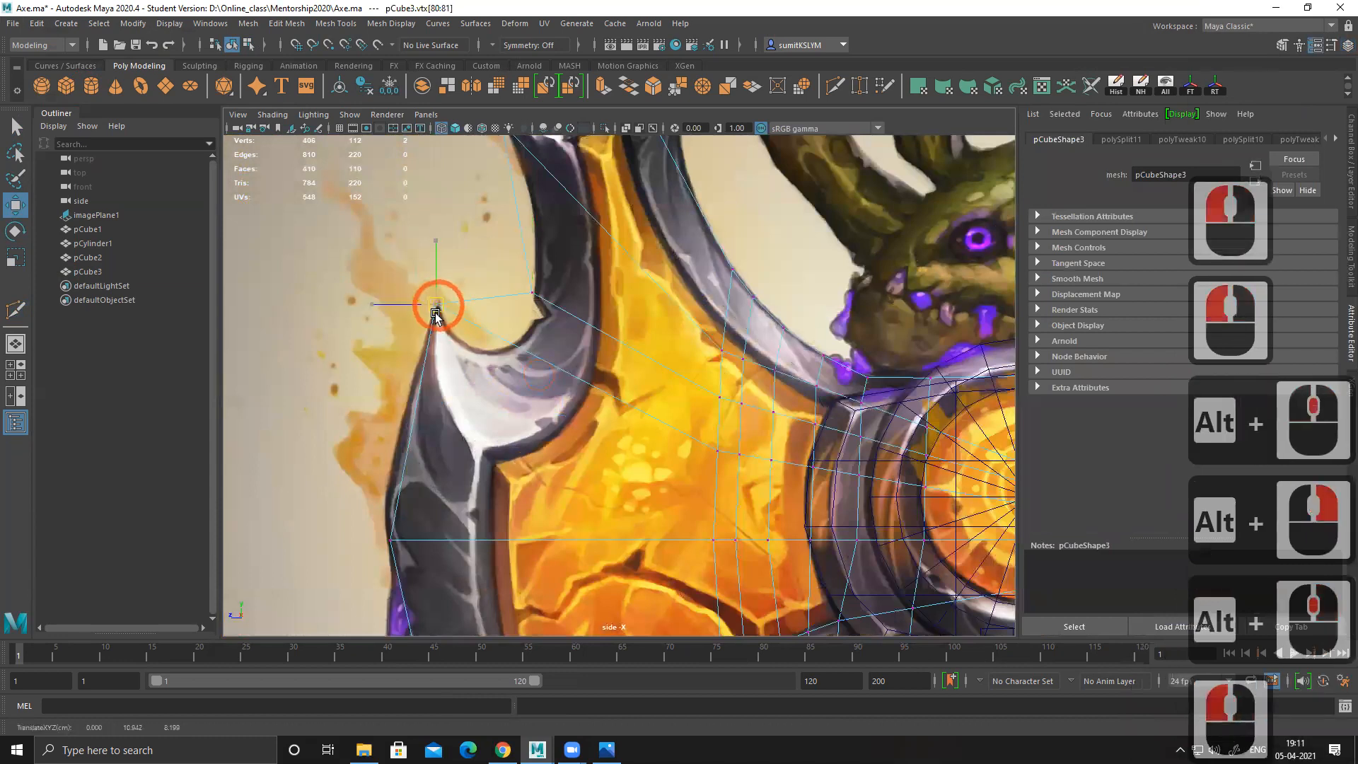
left_click_drag(414, 385, 407, 403)
middle_click_drag(548, 341, 506, 431, "alt")
left_click_drag(470, 381, 493, 396)
middle_click_drag(518, 377, 552, 396, "alt")
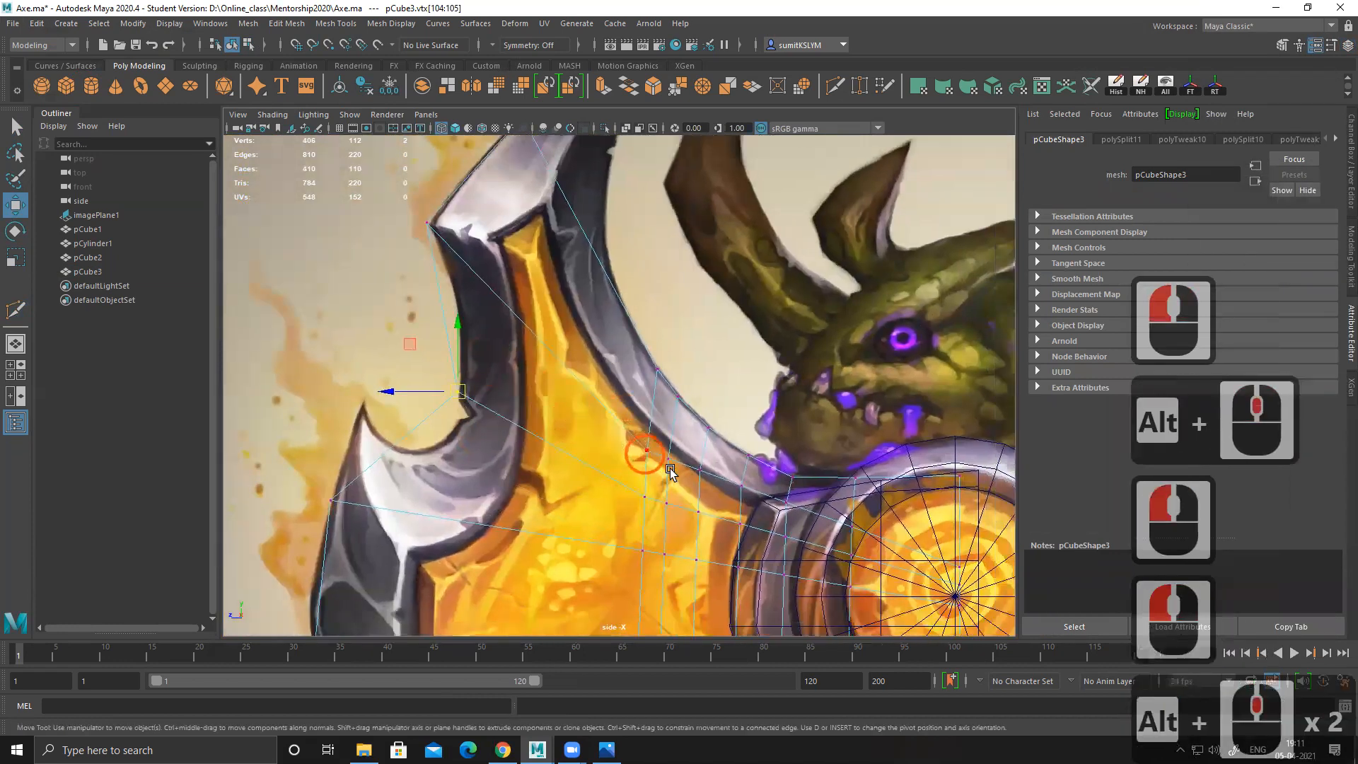
Step: Move the interior vertices near the collar up to follow the inner border of the silver upper rim
left_click_drag(669, 469, 670, 470)
middle_click_drag(566, 433, 534, 429, "alt")
right_click_drag(573, 452, 711, 518, "alt")
middle_click_drag(711, 518, 494, 423, "alt")
left_click_drag(533, 416, 569, 461)
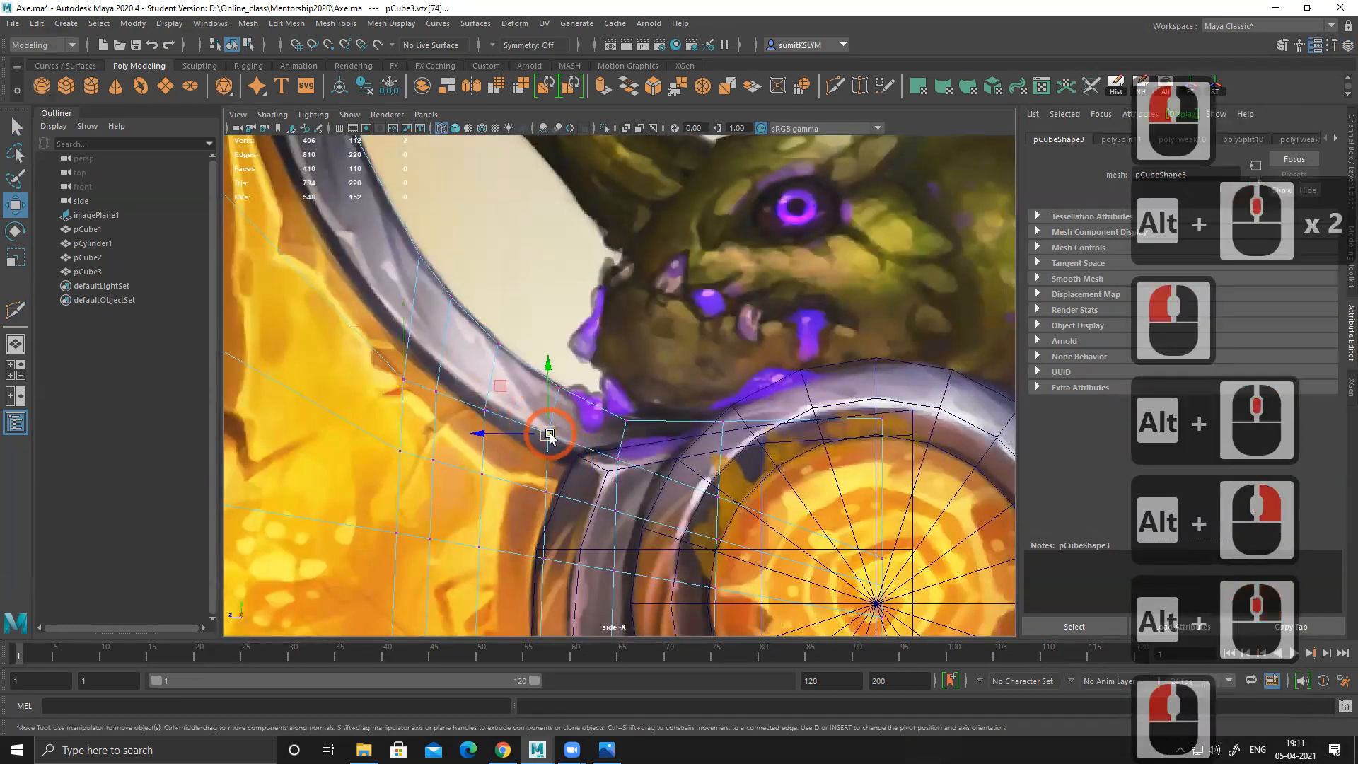
left_click(486, 412)
mouse_move(415, 358)
left_mouse_down()
mouse_move(446, 405)
mouse_move(449, 385)
left_mouse_up()
left_click_drag(371, 337, 420, 410)
left_click_drag(403, 379, 408, 359)
Step: Return to object selection and delete the blade cube
middle_click_drag(427, 314, 507, 462, "alt")
right_click_drag(507, 463, 420, 453, "alt")
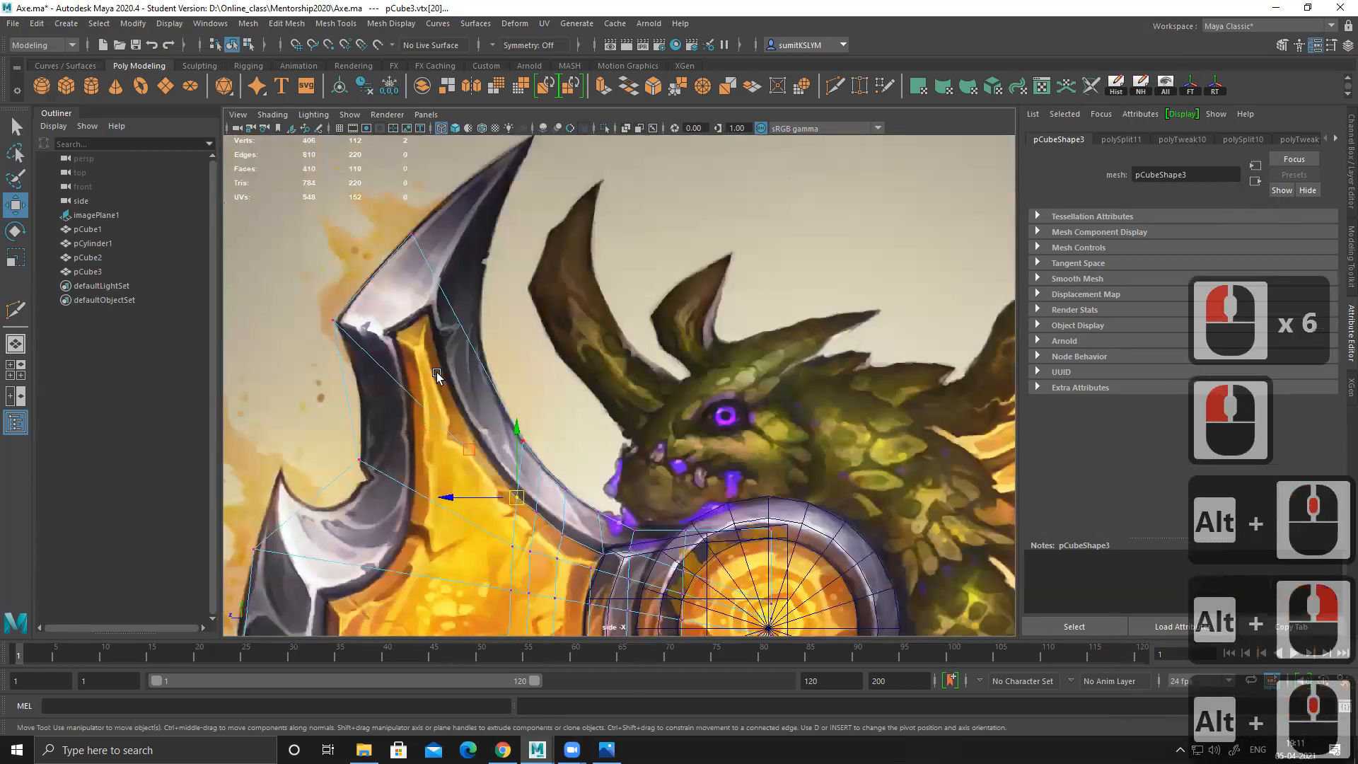
middle_click_drag(435, 374, 368, 294, "alt")
middle_click_drag(493, 463, 473, 406, "alt")
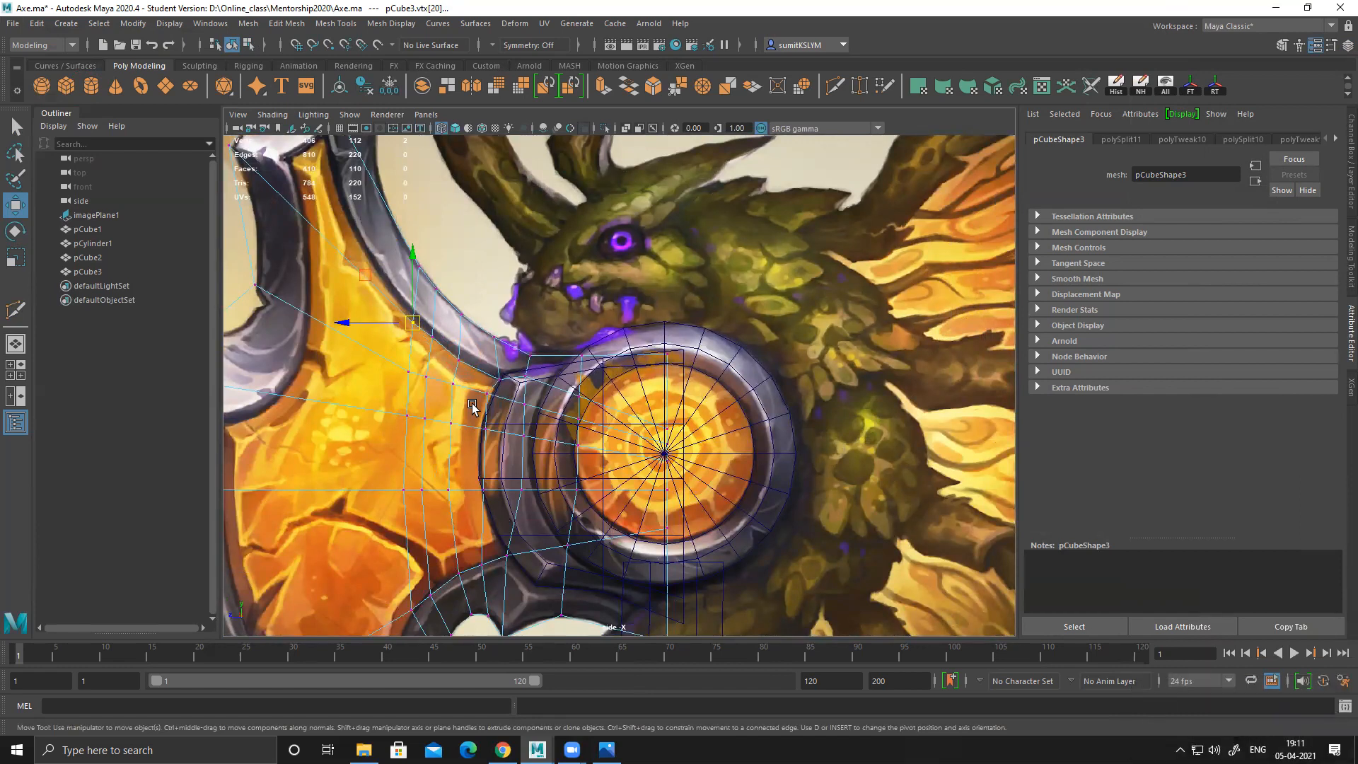
right_click_drag(476, 391, 452, 374, "alt")
middle_click_drag(466, 357, 472, 354, "alt")
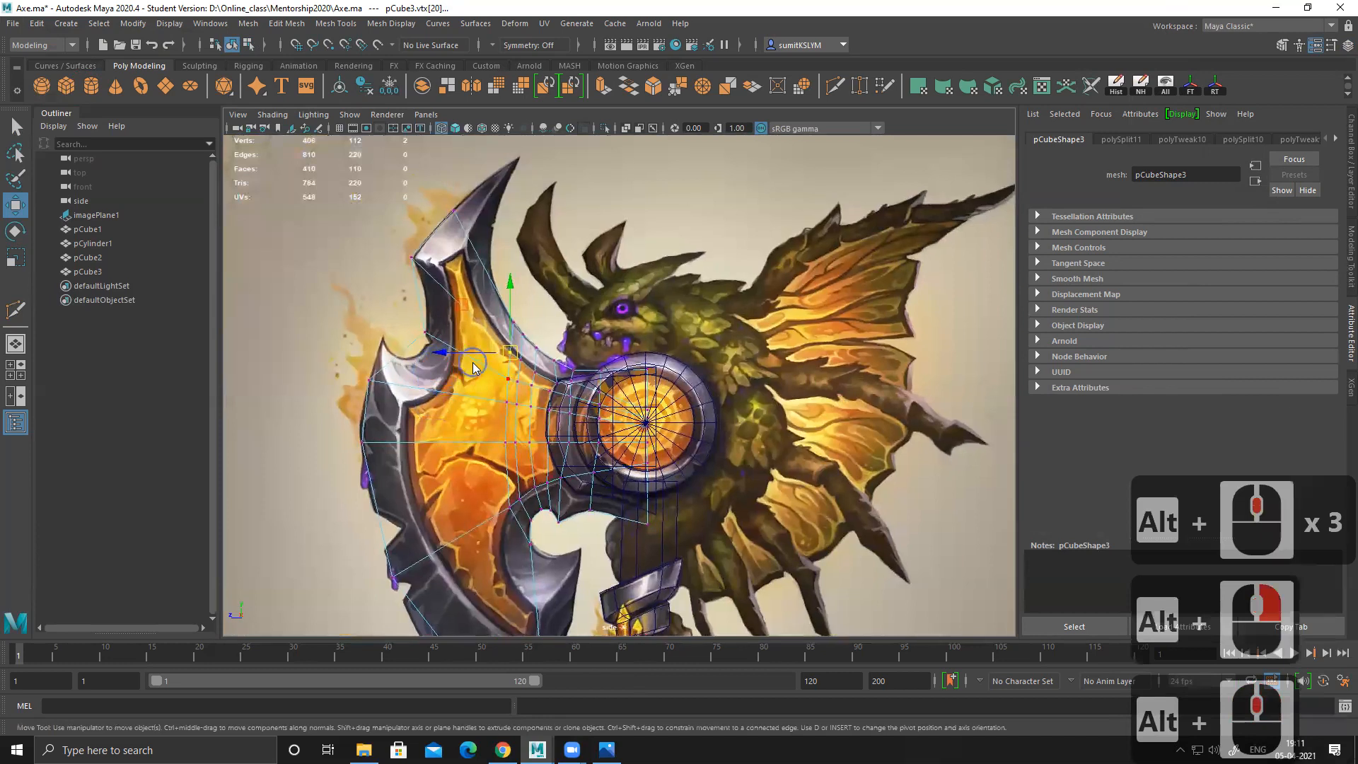
right_click_drag(472, 347, 566, 311)
key("Delete")
Step: Create a polygon plane and move it up and across onto the middle of the blade
middle_click_drag(564, 383, 509, 326, "alt")
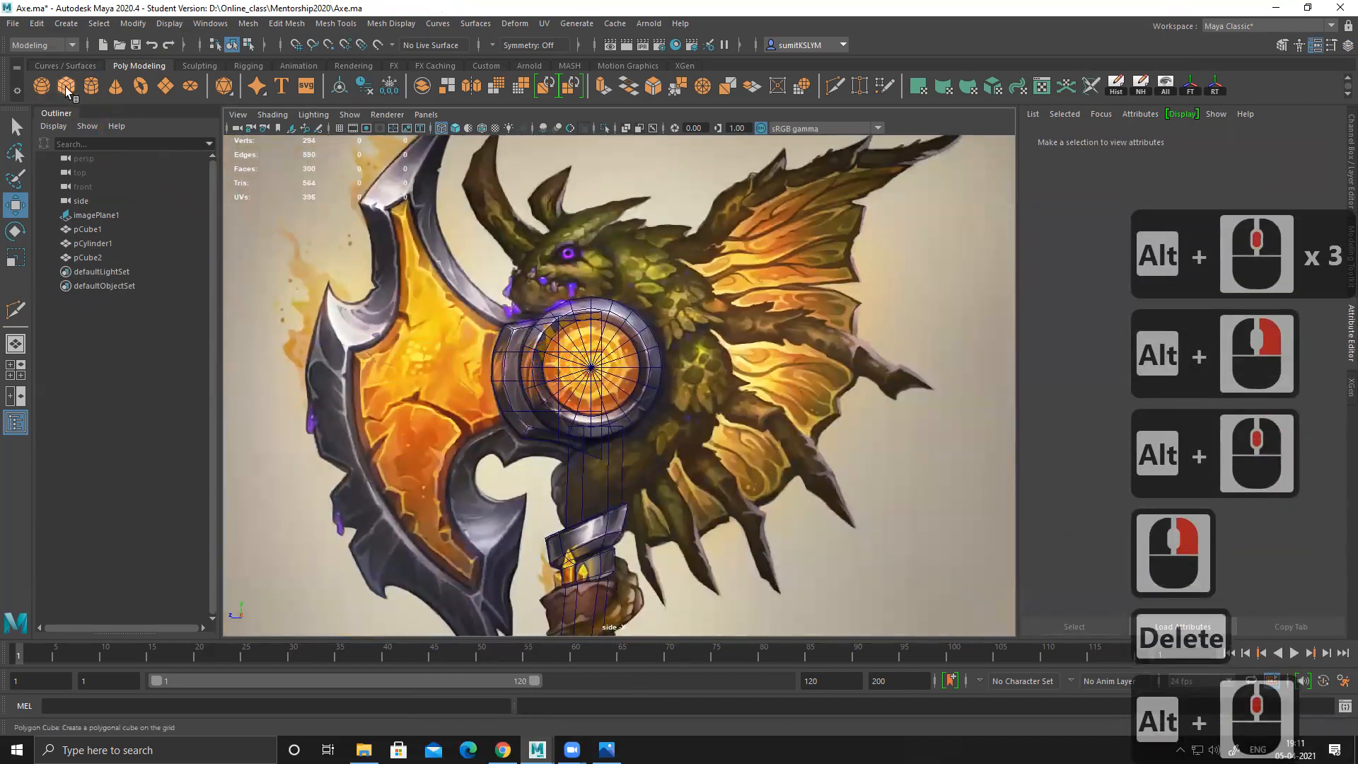
left_click(164, 86)
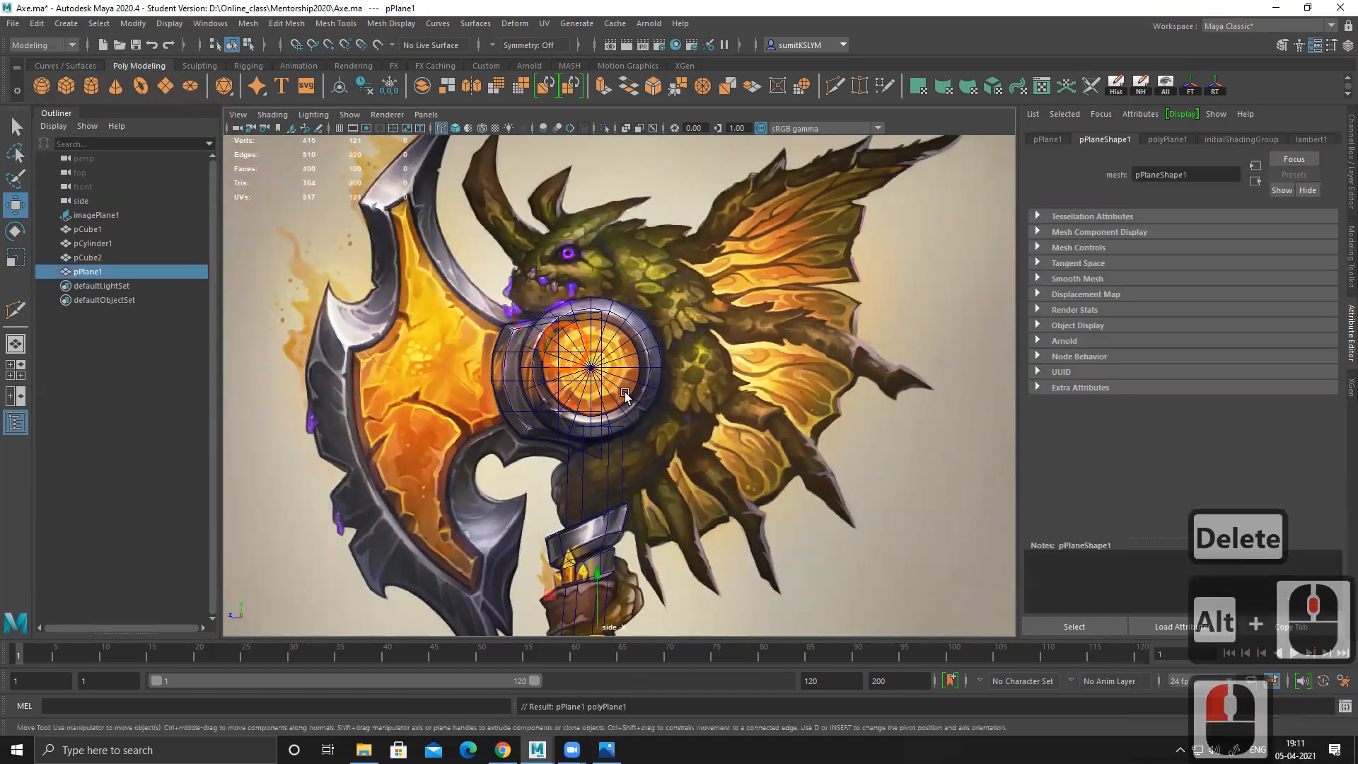
middle_click_drag(608, 495, 534, 368, "alt")
right_click_drag(604, 463, 594, 462, "alt")
left_click_drag(523, 447, 523, 201)
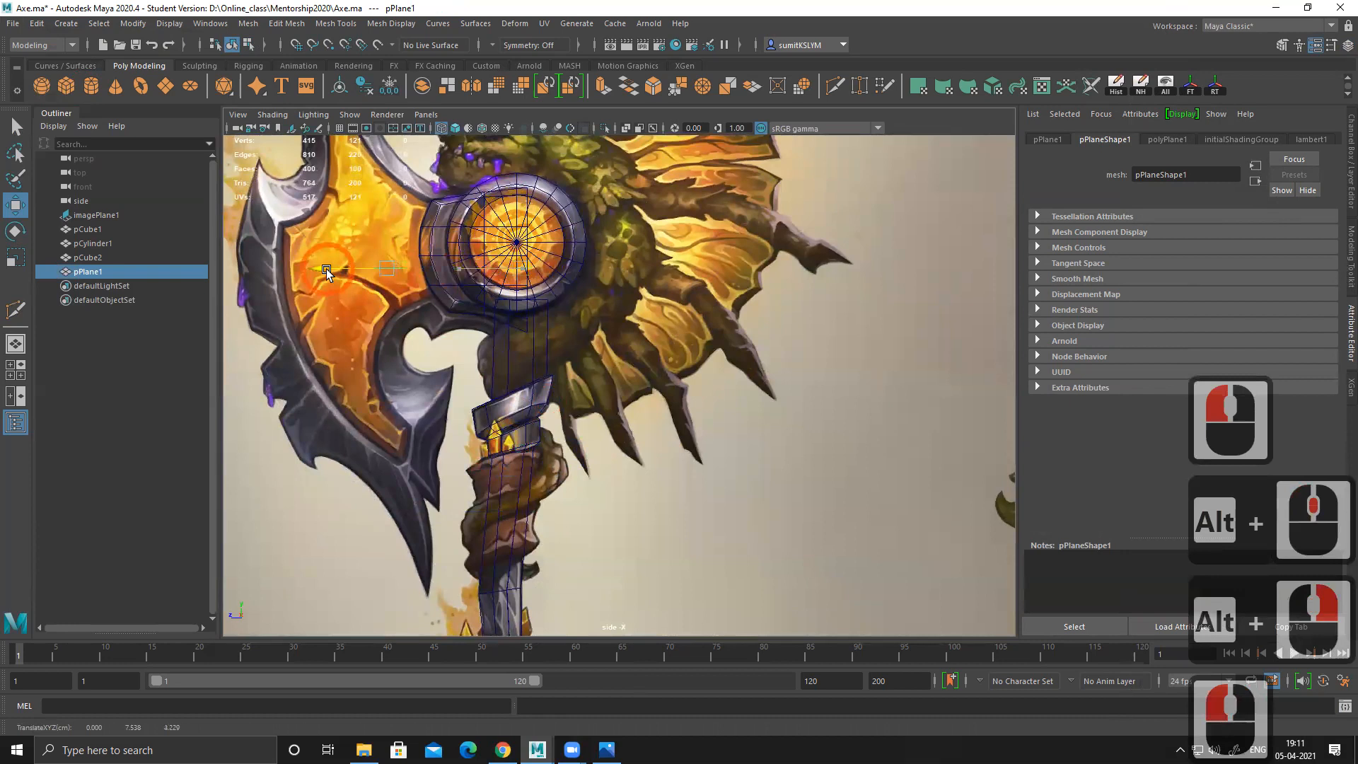
left_click(326, 270)
Step: Rotate the plane 90 degrees about Z so that it faces the side view
key("e")
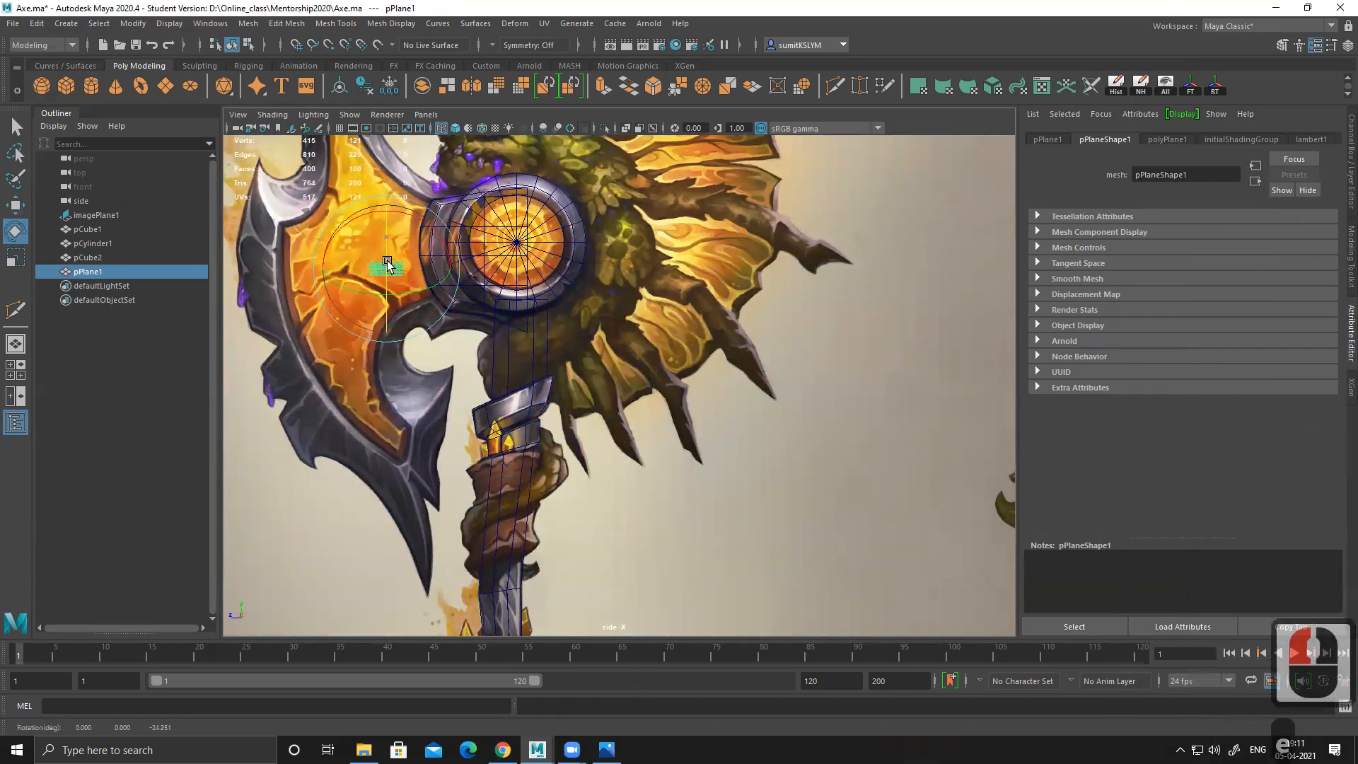
key("ctrl+a")
double_click(1328, 210)
type("90")
key("Return")
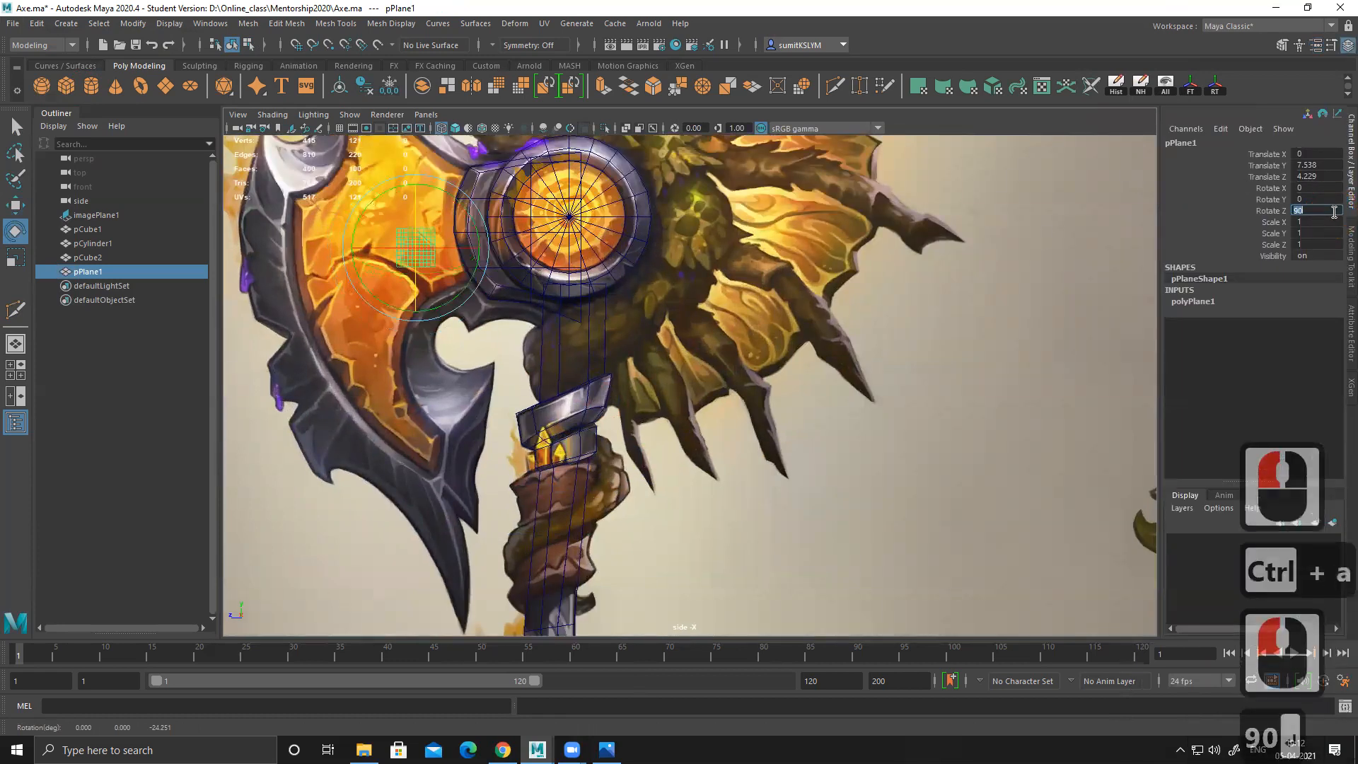
Step: Set the plane's width and height subdivisions to 5 each
middle_click_drag(738, 226, 940, 372, "alt")
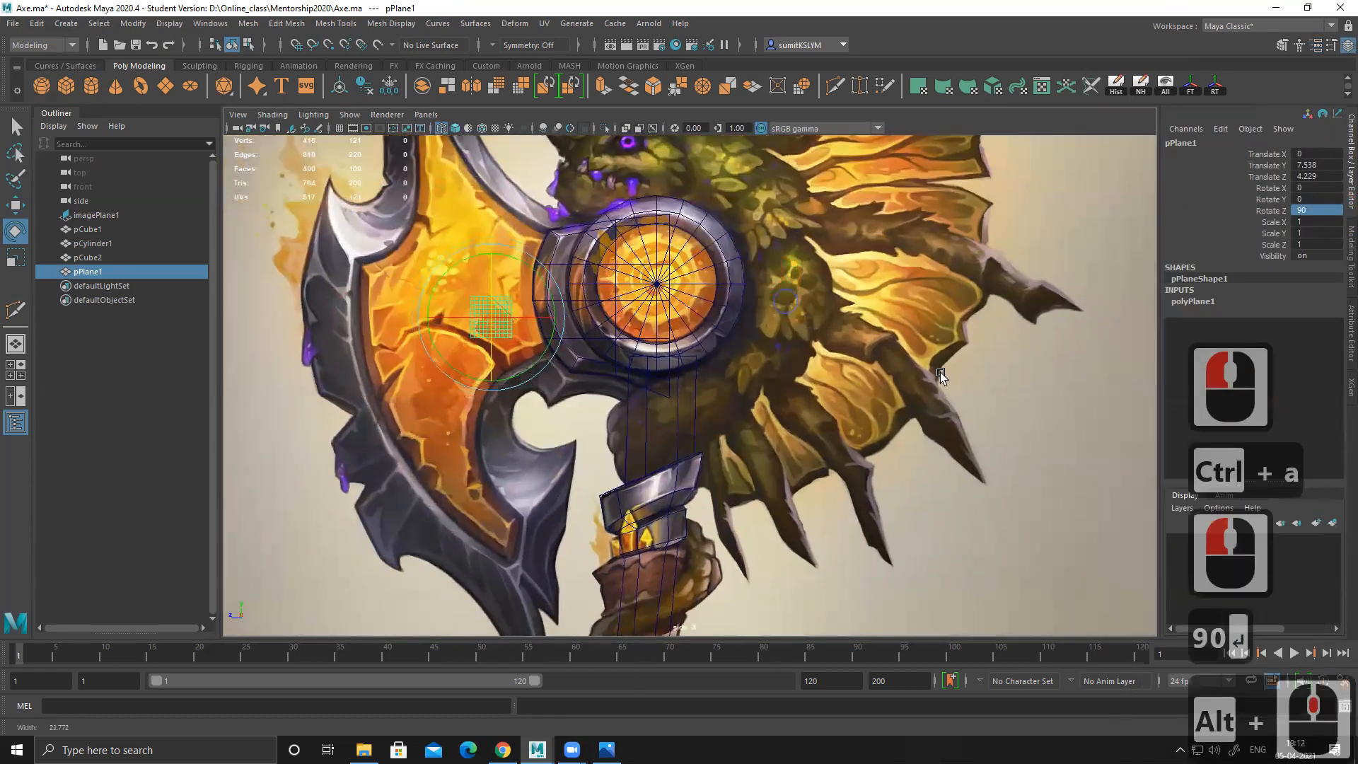
left_click(1193, 301)
left_click(1326, 335)
left_click_drag(1327, 344, 1325, 354)
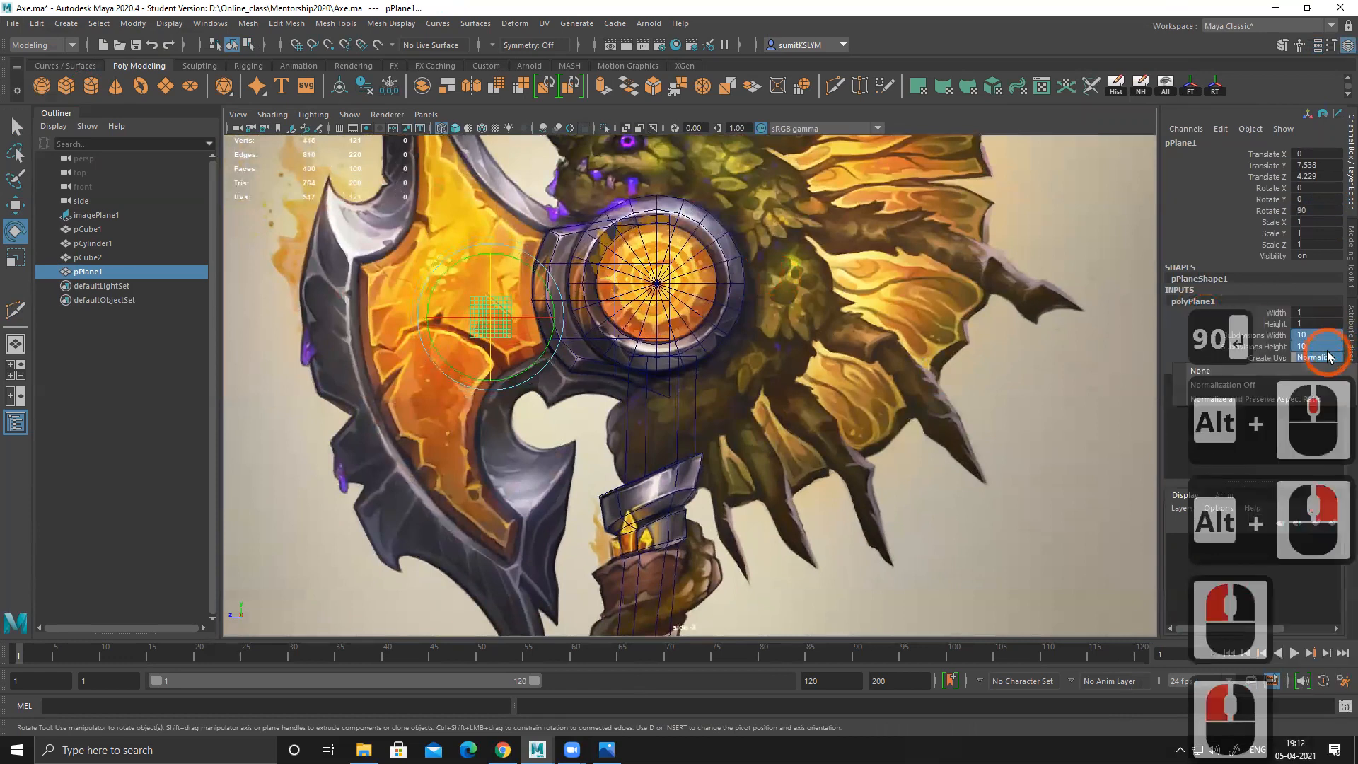
left_click(1320, 343)
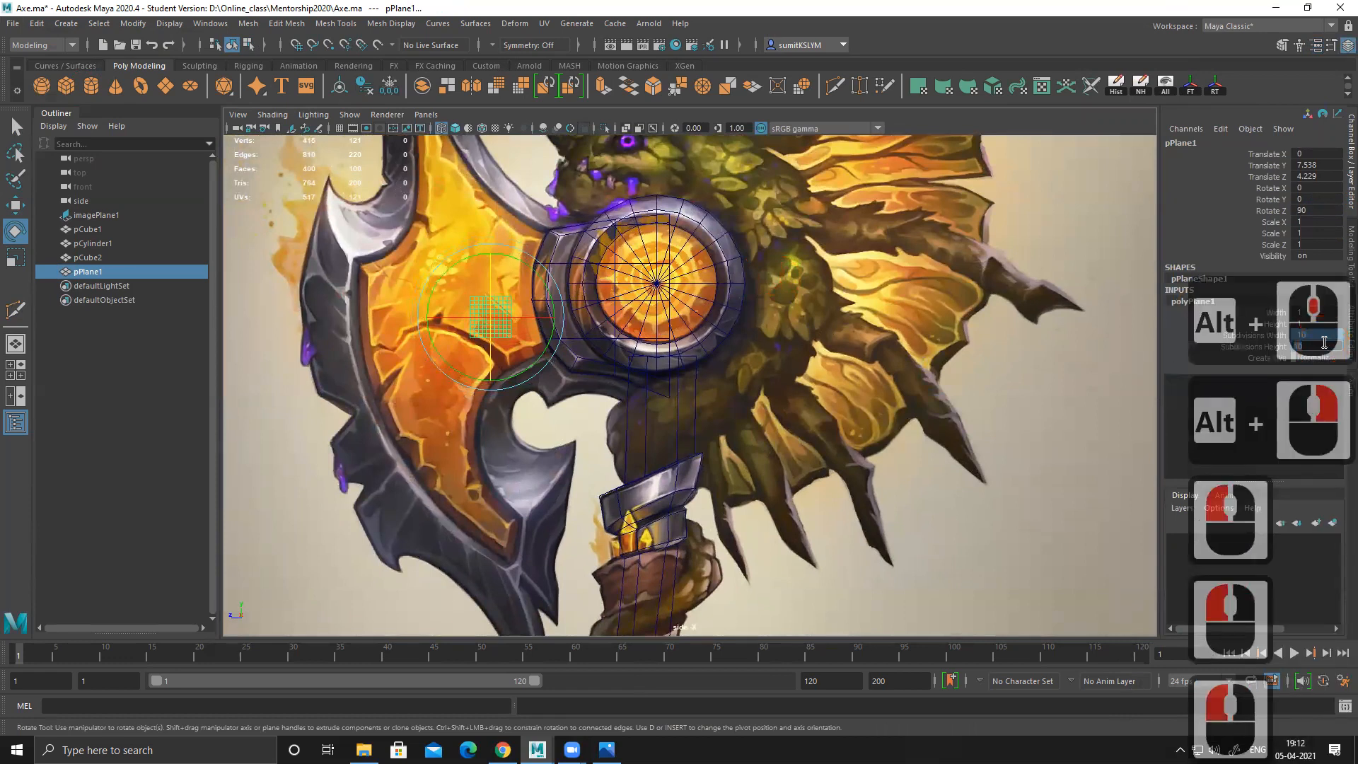
type("5")
key("Return")
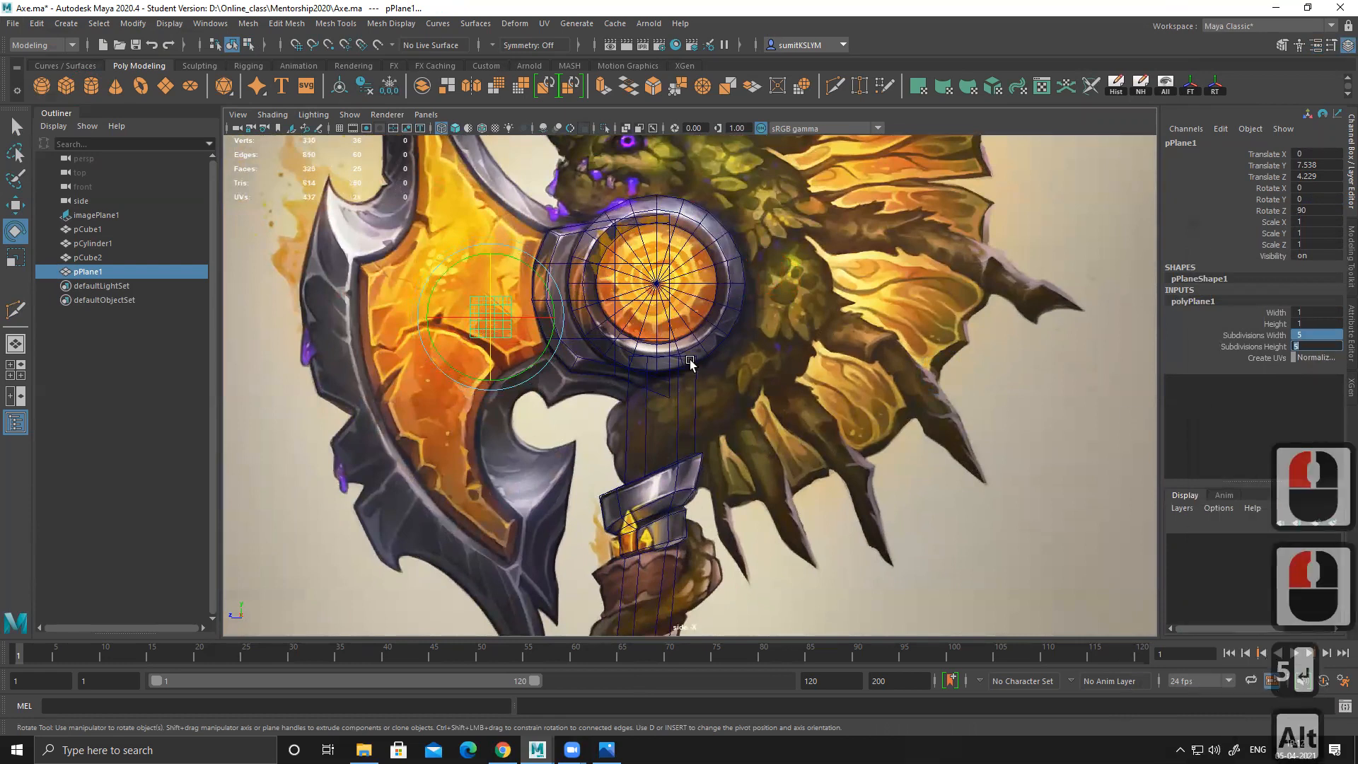
Step: Scale the plane uniformly to about 4.79 so it spans the orange blade area up to the round collar
right_click_drag(691, 364, 783, 414, "alt")
middle_click_drag(718, 372, 800, 440, "alt")
key("r")
left_click_drag(538, 372, 667, 309)
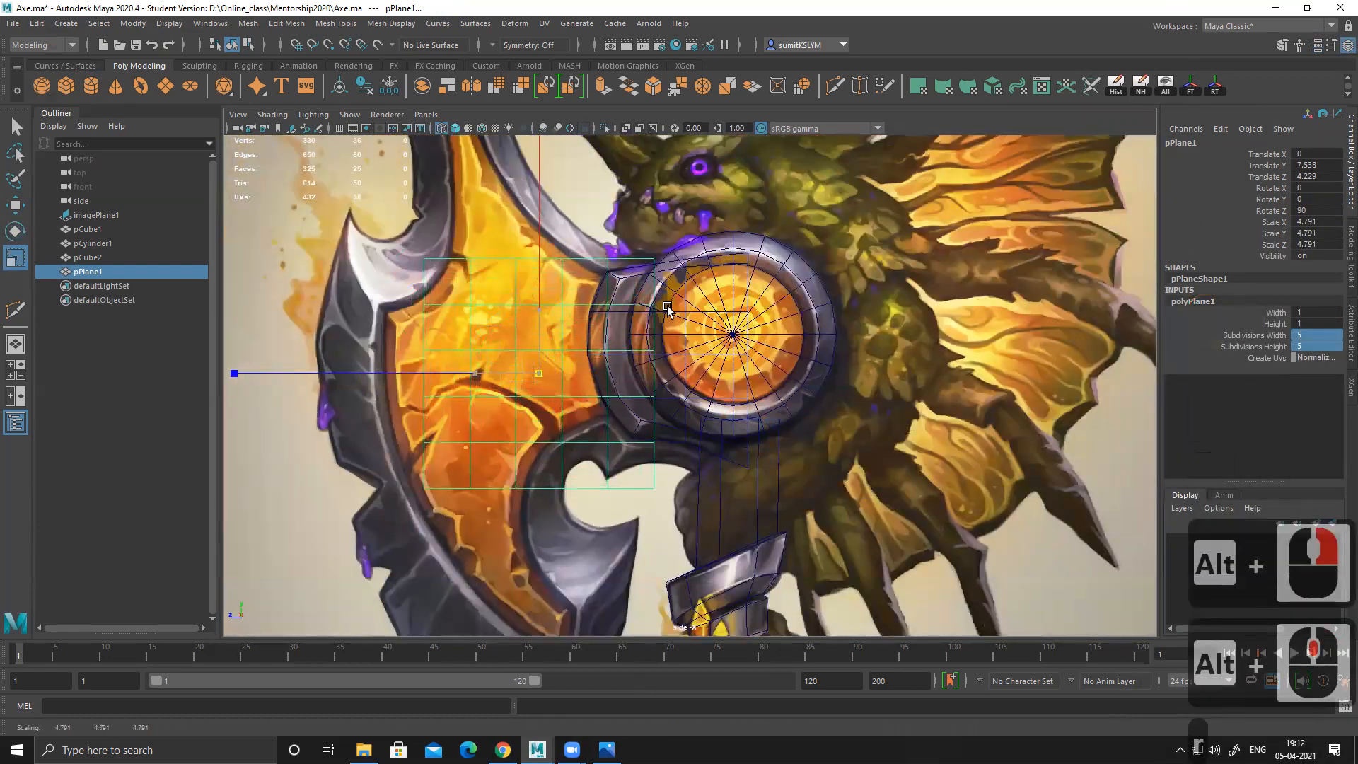
middle_click_drag(669, 324, 635, 389, "alt")
key("w")
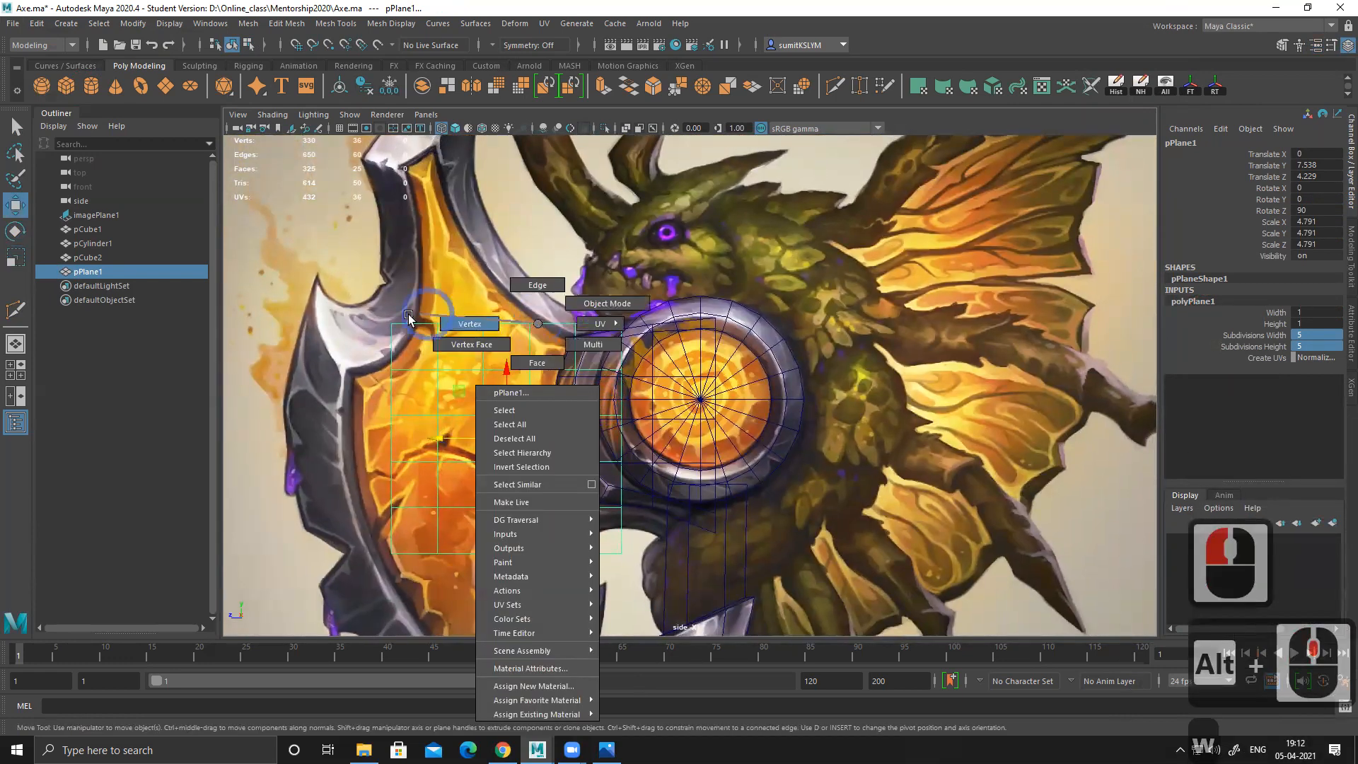